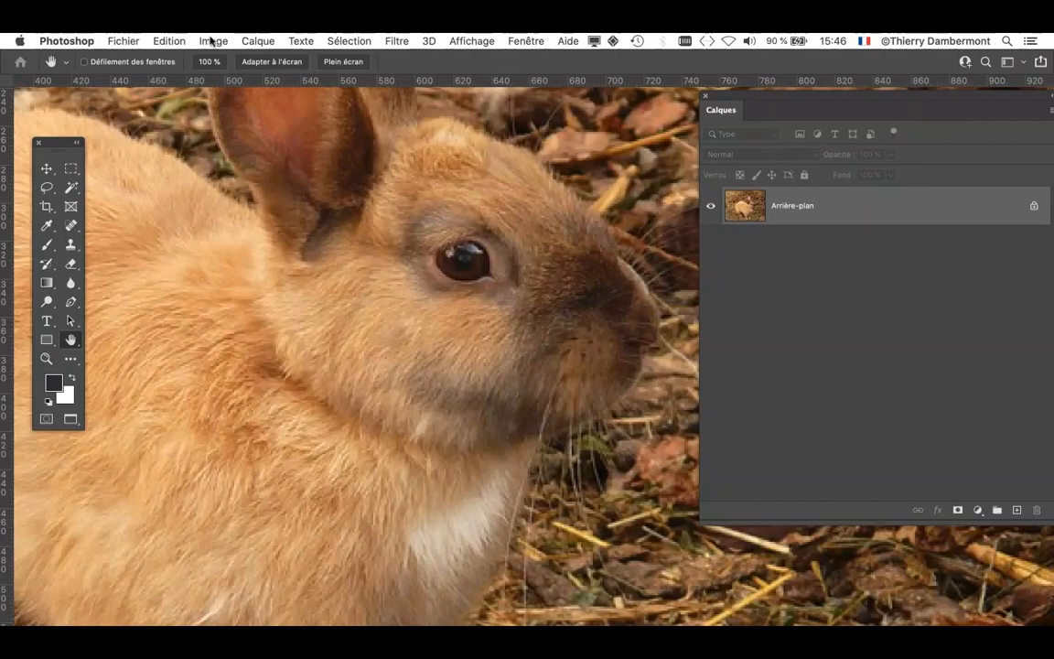
- In the image size settings, use Conserver les détails 2.0 resampling and set the width to 200 %
{"action": "left_click", "coordinate": [214, 41]}
{"action": "left_click", "coordinate": [254, 154]}
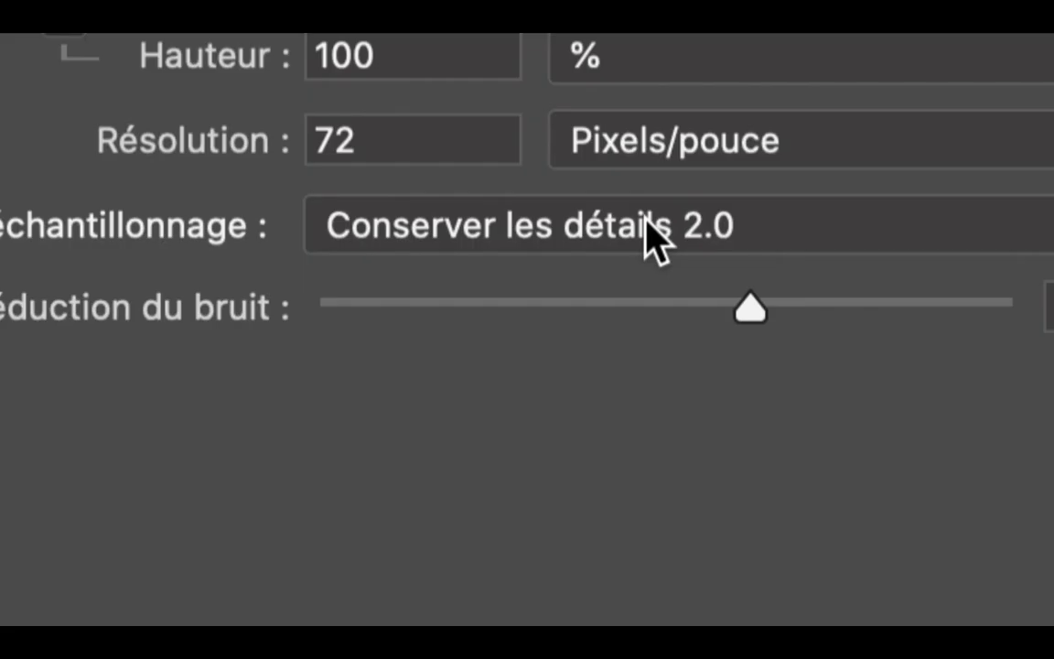
{"action": "left_click", "coordinate": [576, 225]}
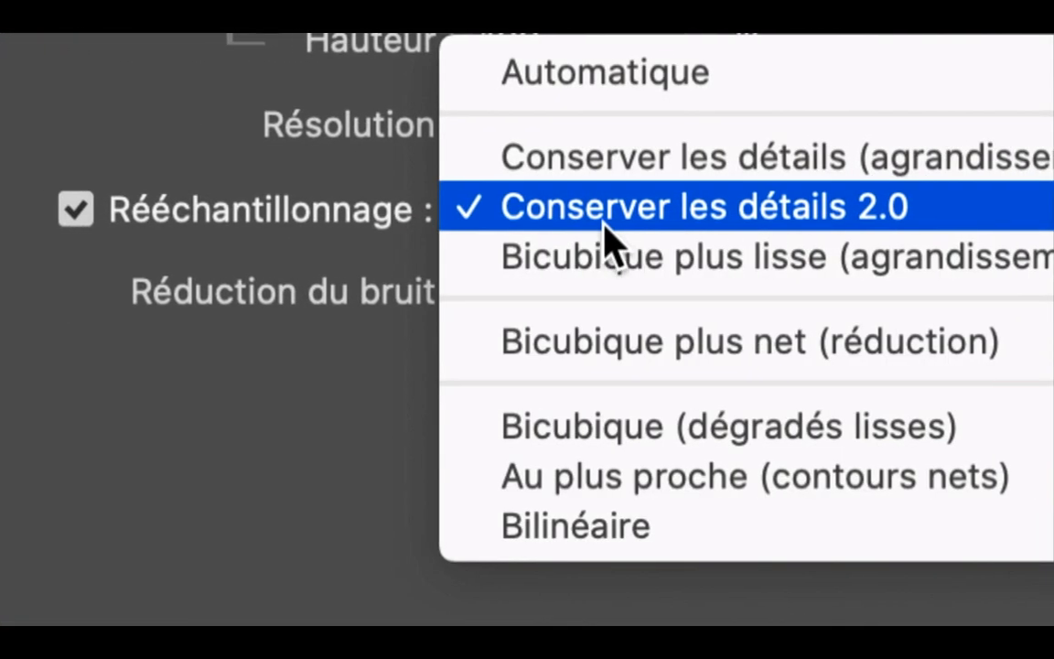
{"action": "left_click", "coordinate": [610, 229]}
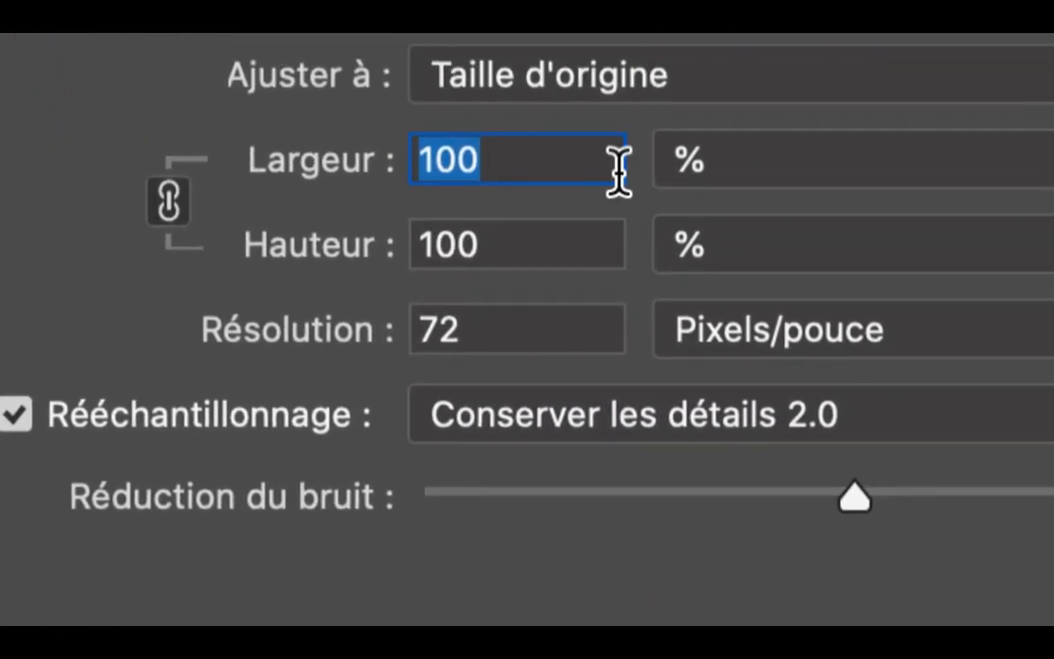
{"action": "left_click", "coordinate": [637, 183]}
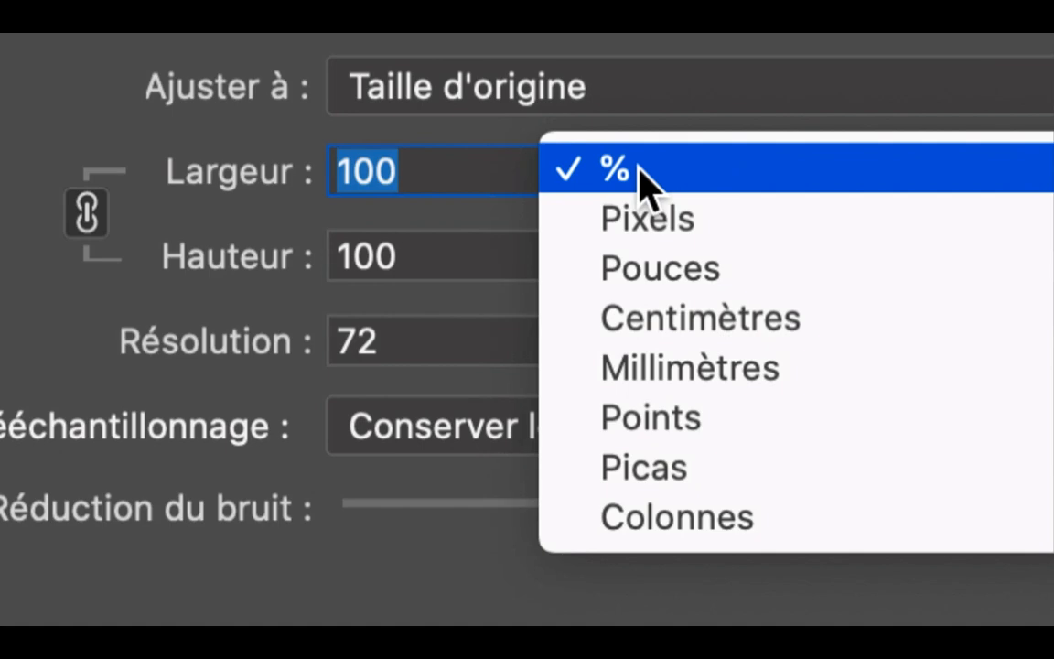
{"action": "left_click", "coordinate": [635, 176]}
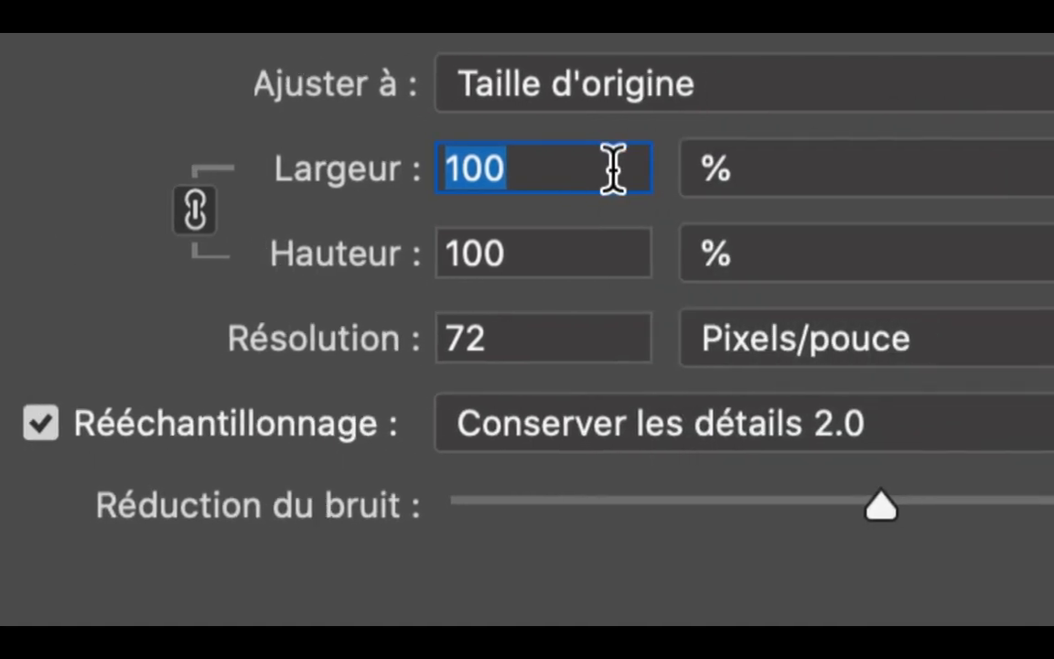
{"action": "type", "text": "200"}
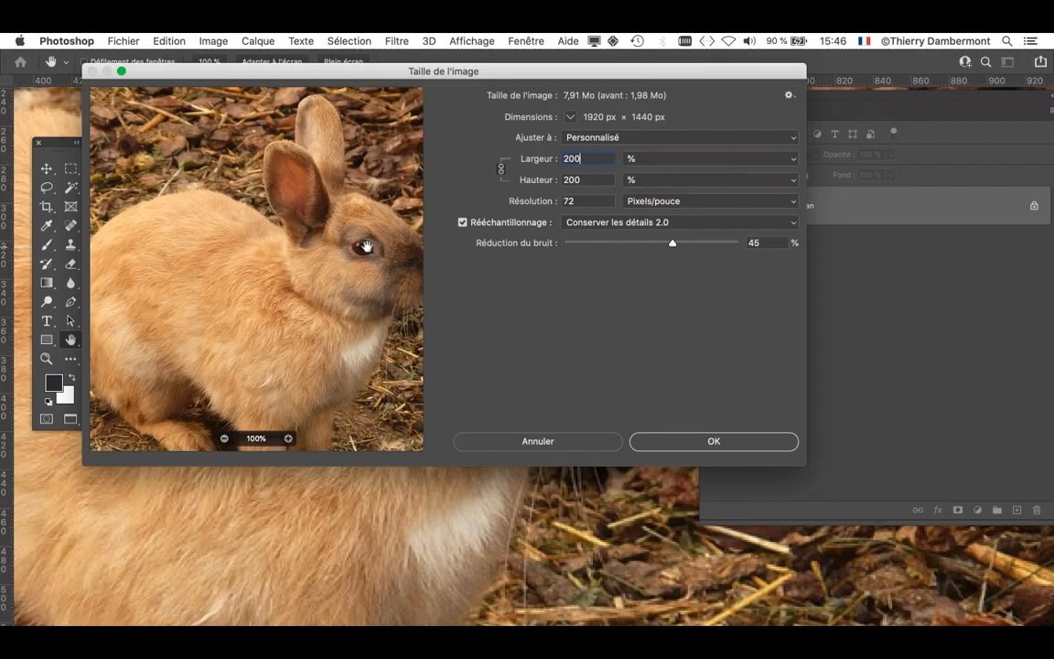
- Examine the enlarged fur and the area around the rabbit's eye in the resize preview, comparing it with the untreated pixels
{"action": "left_click_drag", "start_coordinate": [364, 245], "coordinate": [388, 249]}
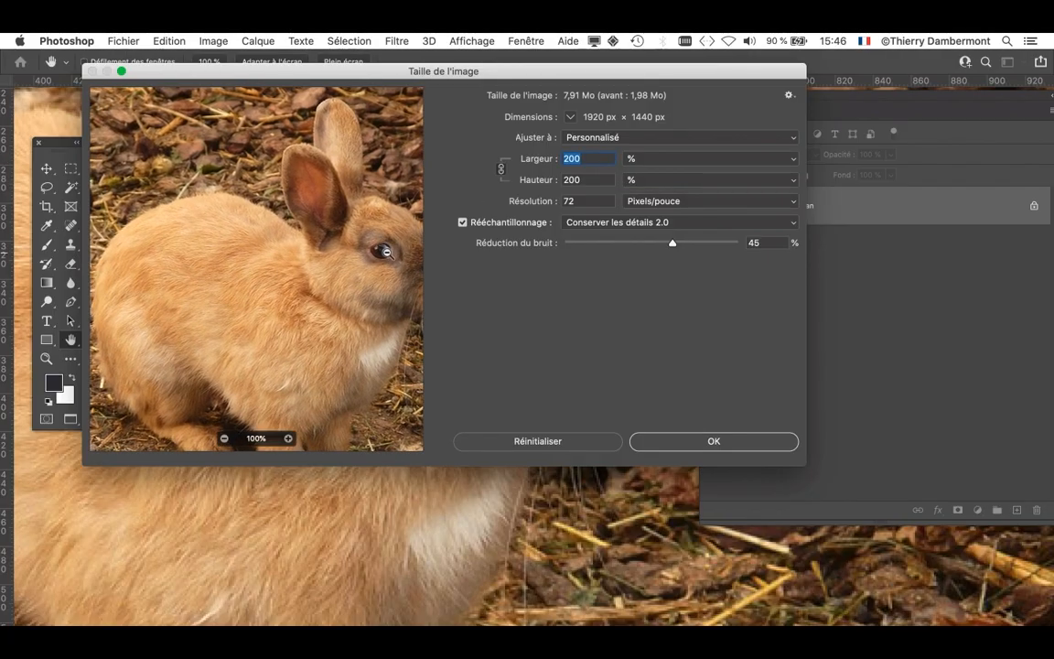
{"action": "scroll", "coordinate": [396, 253], "scroll_direction": "up", "scroll_amount": 10}
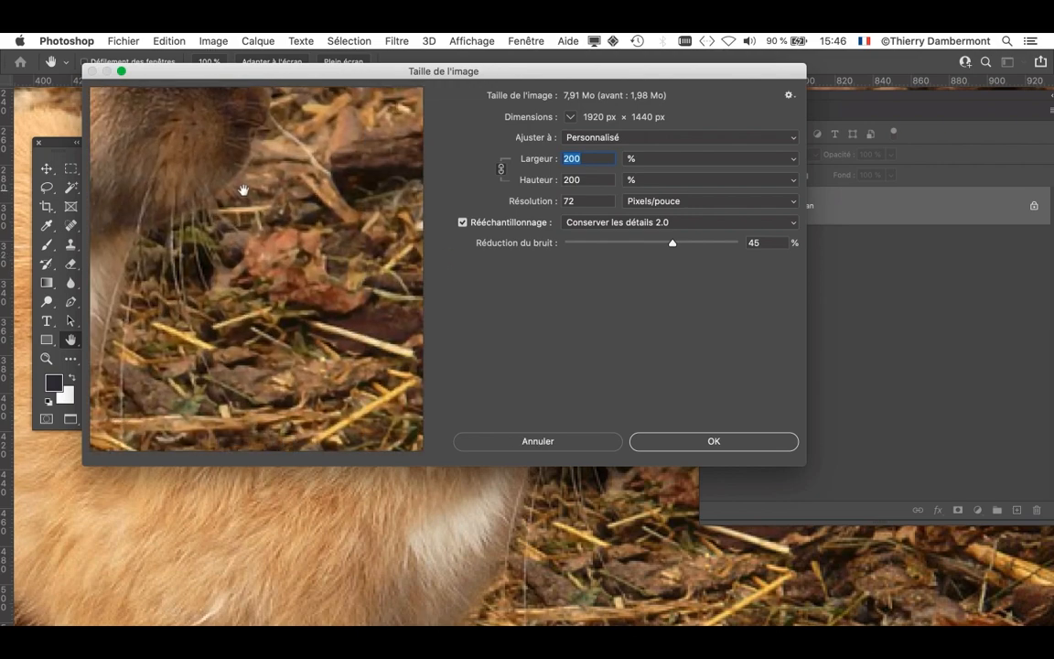
{"action": "left_click_drag", "start_coordinate": [242, 193], "coordinate": [421, 391]}
{"action": "scroll", "coordinate": [249, 243], "scroll_direction": "up", "scroll_amount": 4}
{"action": "scroll", "coordinate": [250, 242], "scroll_direction": "up", "scroll_amount": 2}
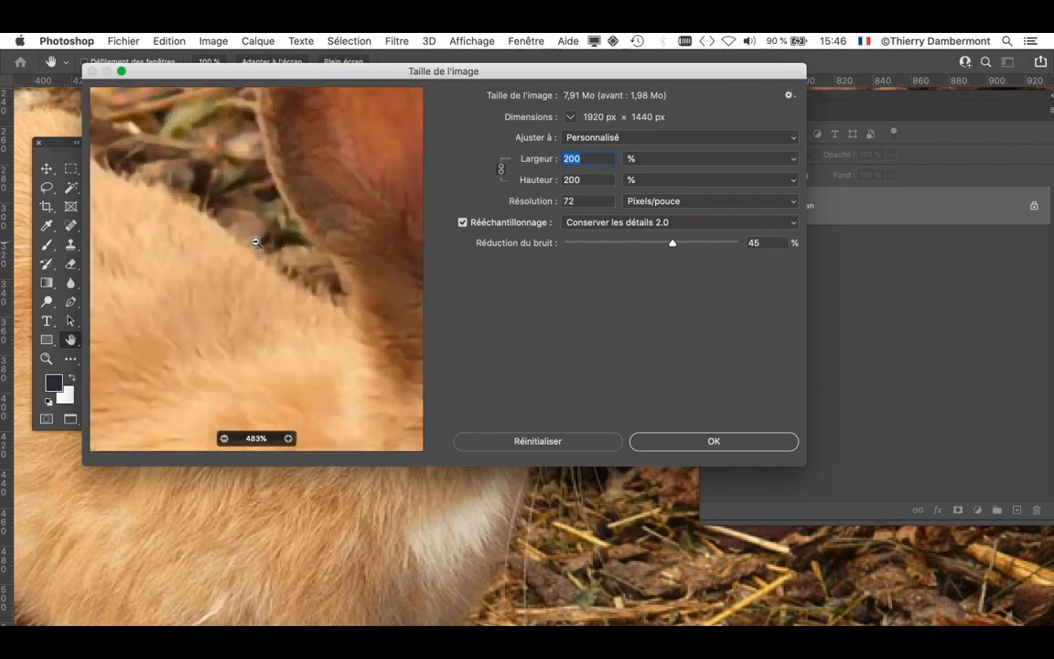
{"action": "left_click_drag", "start_coordinate": [366, 309], "coordinate": [140, 228]}
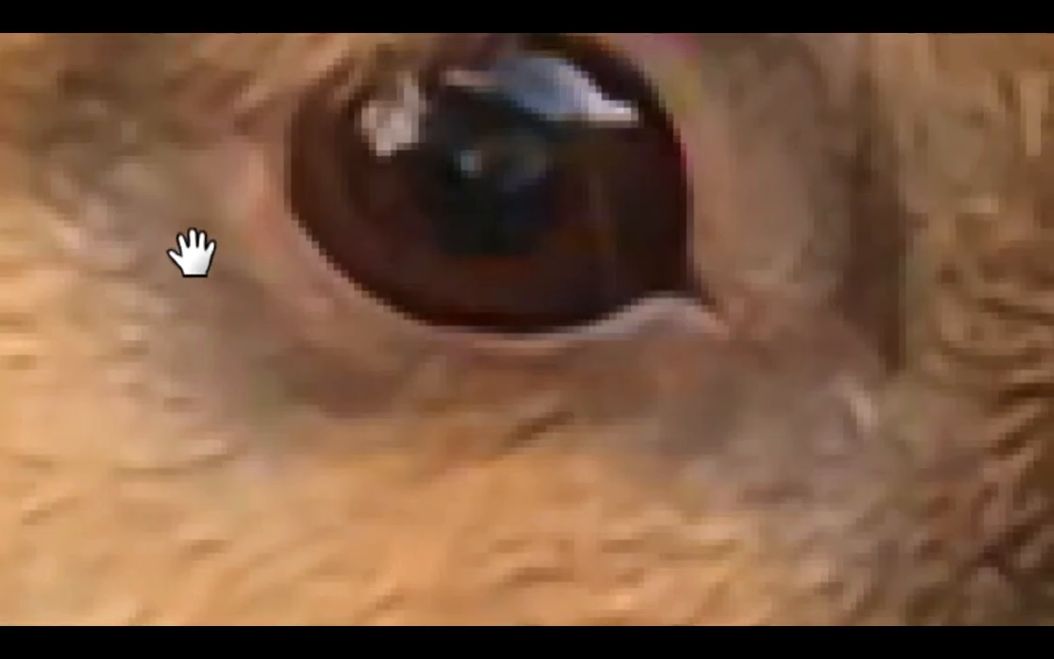
{"action": "left_click_drag", "start_coordinate": [193, 255], "coordinate": [183, 311]}
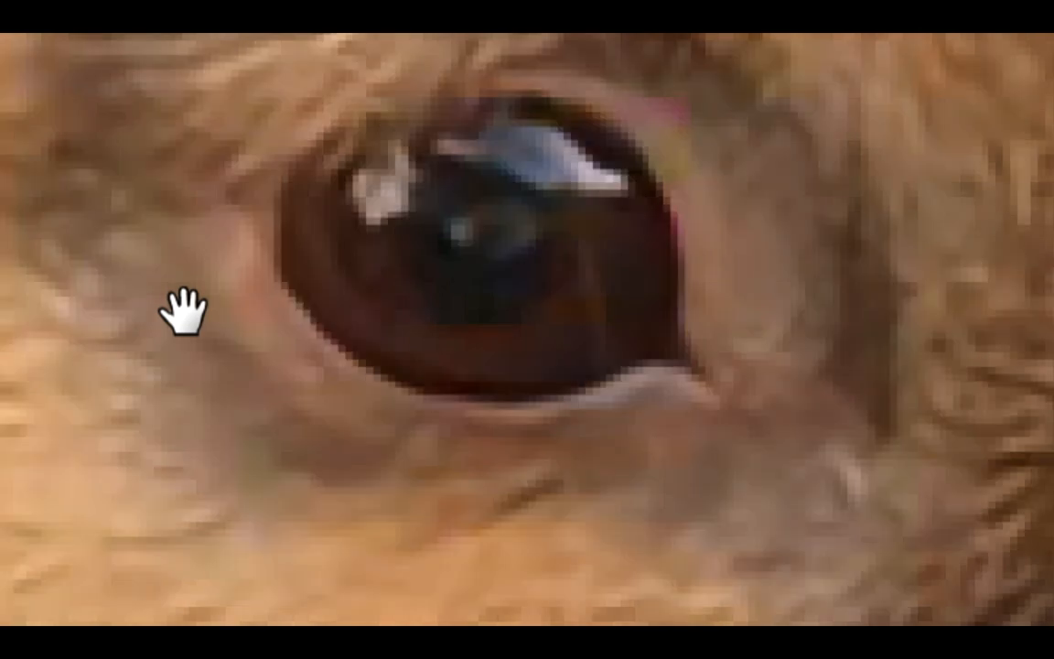
{"action": "left_click", "coordinate": [183, 311]}
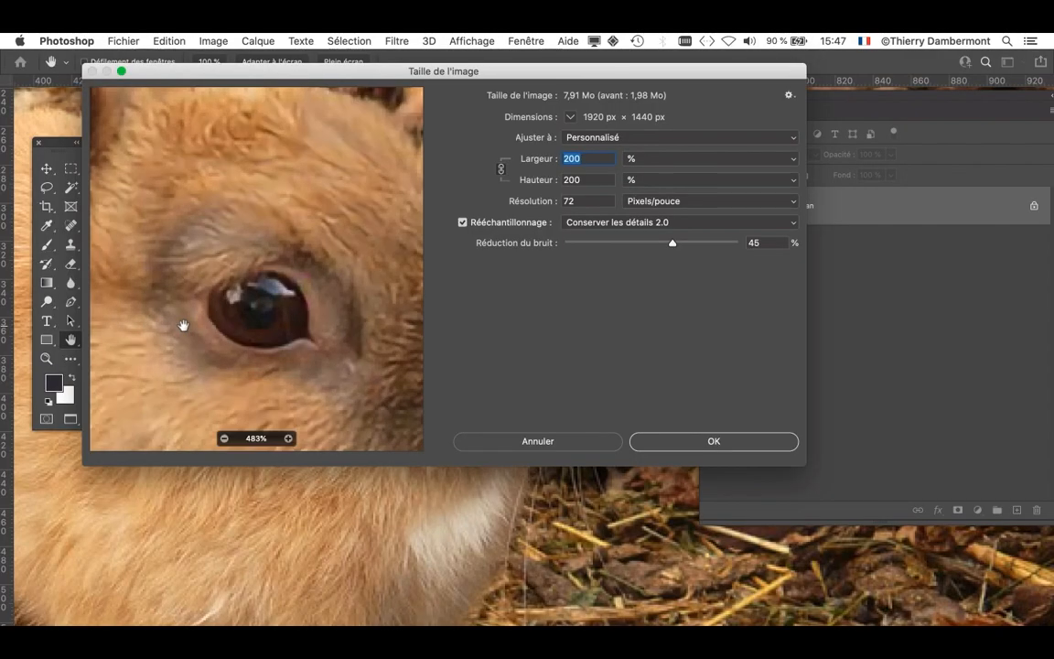
- Lower the noise reduction to 5 % and check the fur above the rabbit's eye in the preview
{"action": "left_click", "coordinate": [615, 243]}
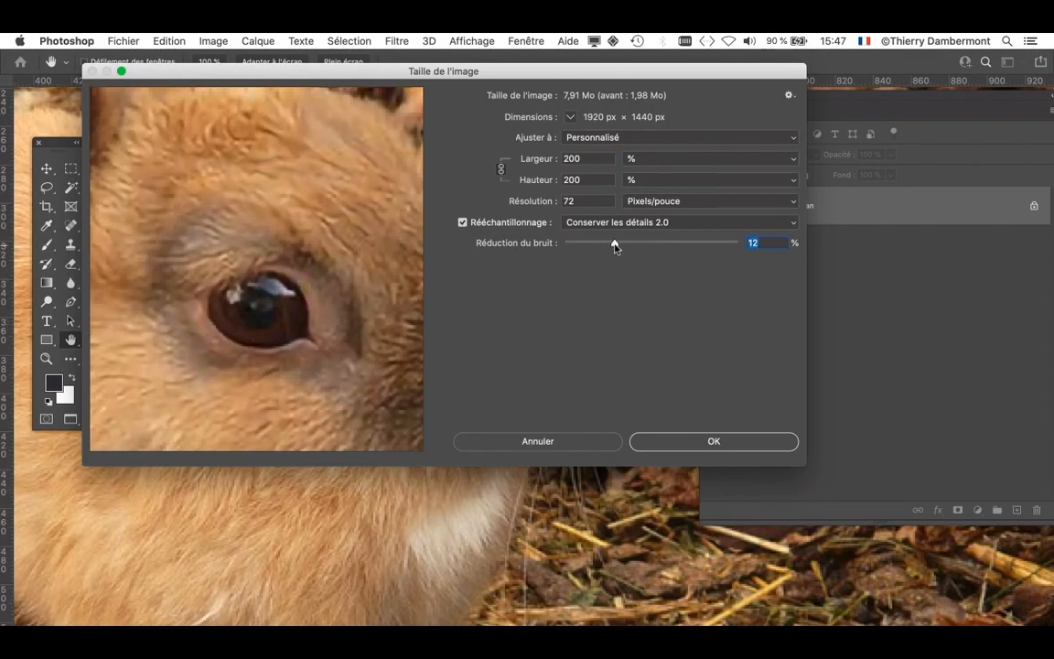
{"action": "left_click_drag", "start_coordinate": [615, 243], "coordinate": [587, 244]}
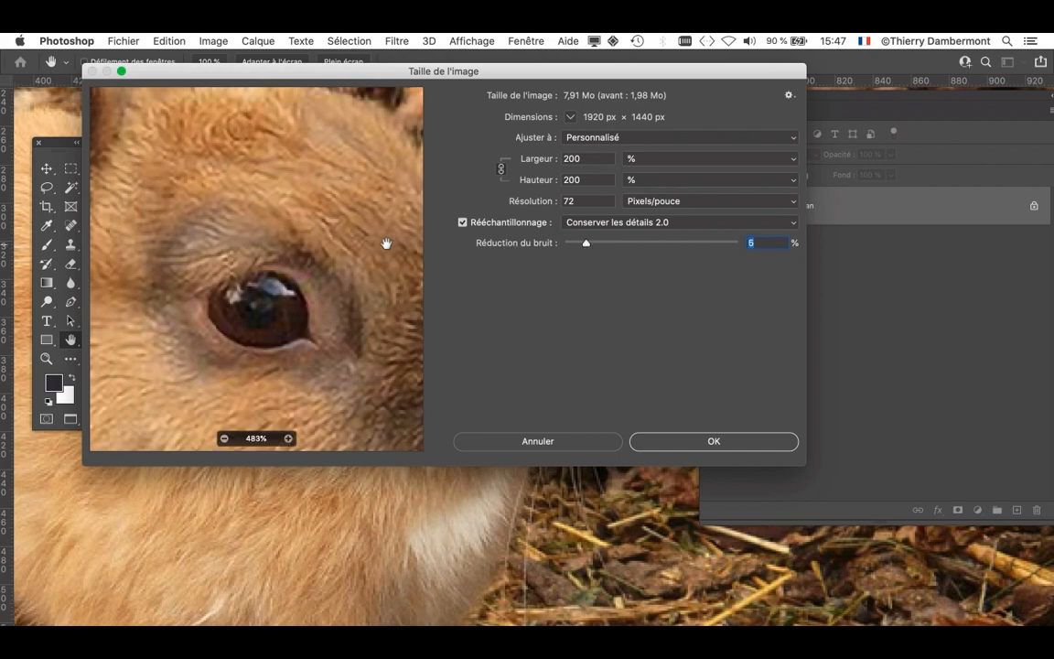
{"action": "left_click_drag", "start_coordinate": [387, 243], "coordinate": [393, 195]}
{"action": "key", "text": "alt"}
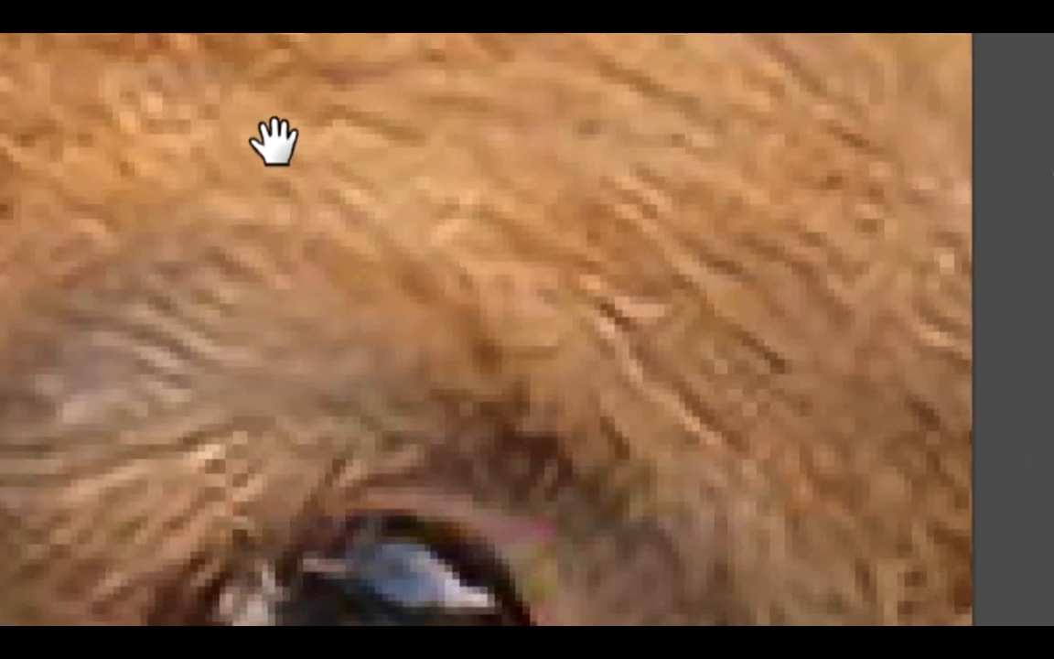
{"action": "left_click", "coordinate": [272, 142]}
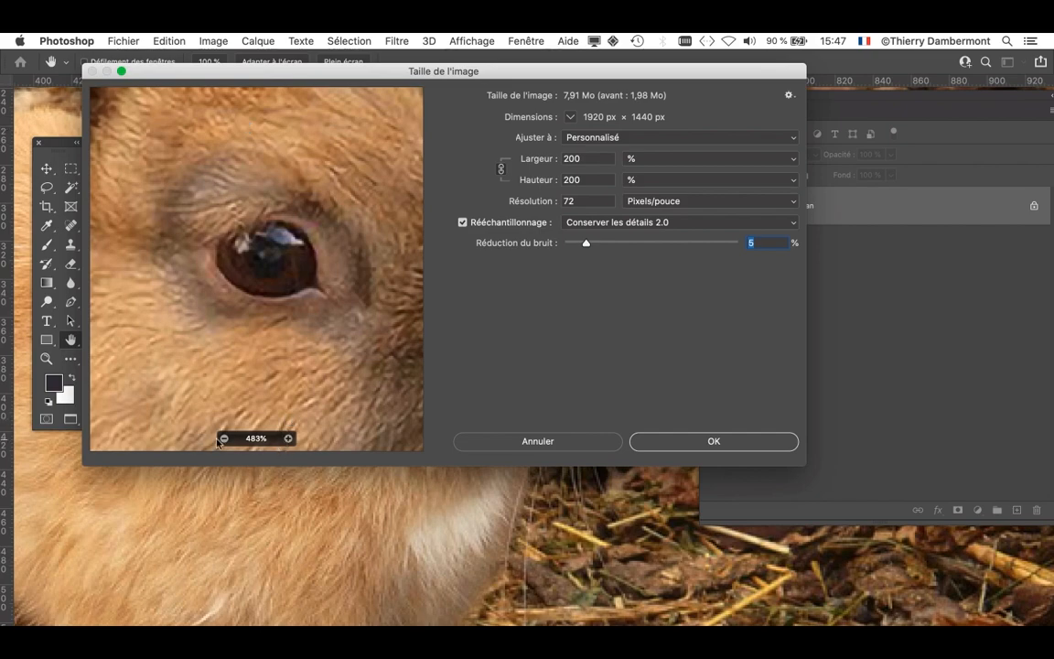
- Check the rabbit at a smaller preview scale, apply the image resize and bring the whole picture into view
{"action": "left_click", "coordinate": [220, 441]}
{"action": "left_click", "coordinate": [220, 440]}
{"action": "left_click", "coordinate": [219, 440]}
{"action": "left_click", "coordinate": [220, 440]}
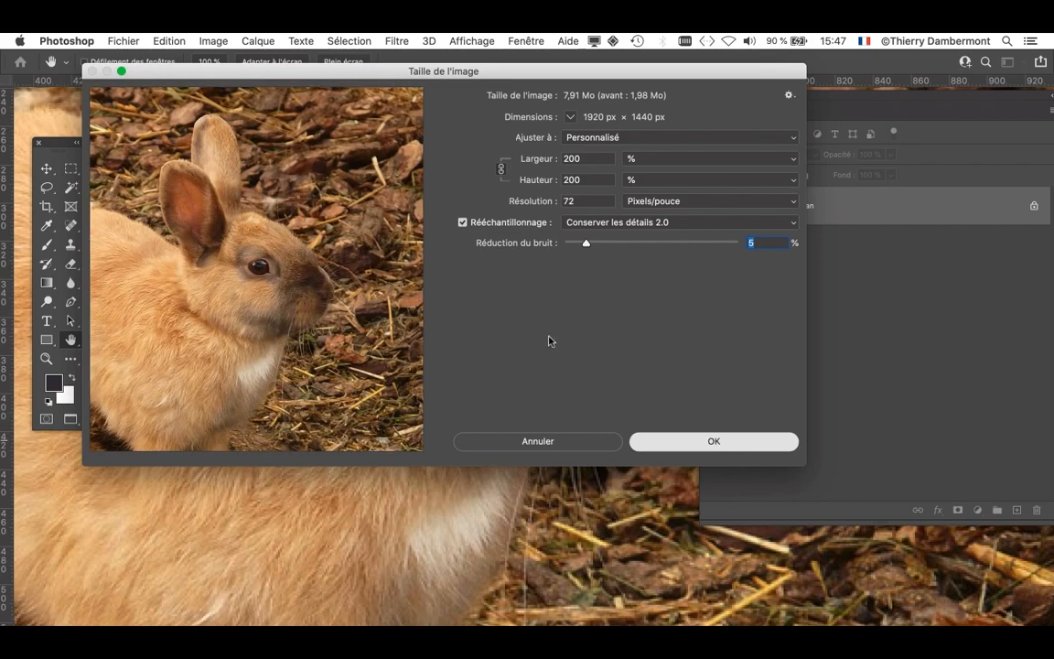
{"action": "key", "text": "Return"}
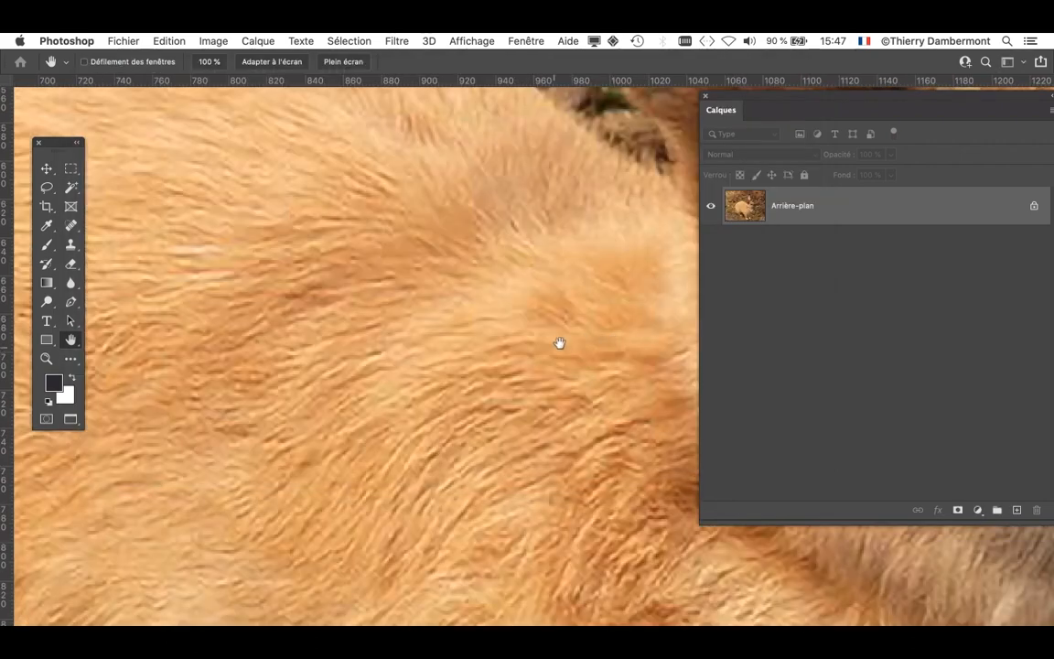
{"action": "left_click", "coordinate": [568, 399], "text": "alt"}
{"action": "left_click", "coordinate": [569, 401], "text": "alt"}
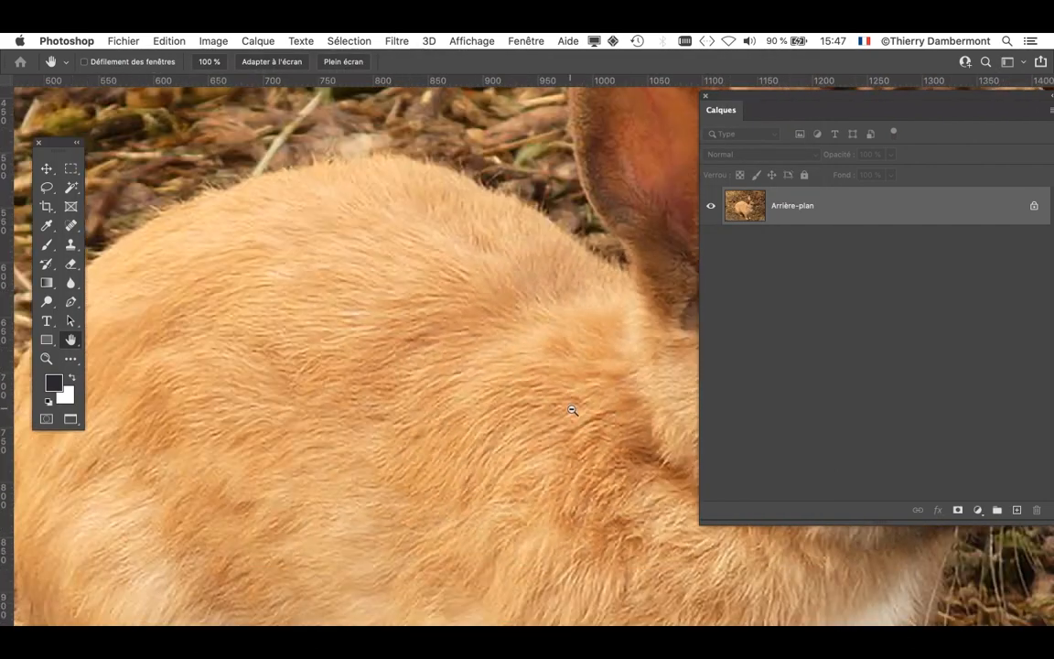
{"action": "left_click", "coordinate": [576, 407], "text": "alt"}
{"action": "left_click", "coordinate": [629, 436], "text": "alt"}
{"action": "left_click_drag", "start_coordinate": [538, 376], "coordinate": [299, 312]}
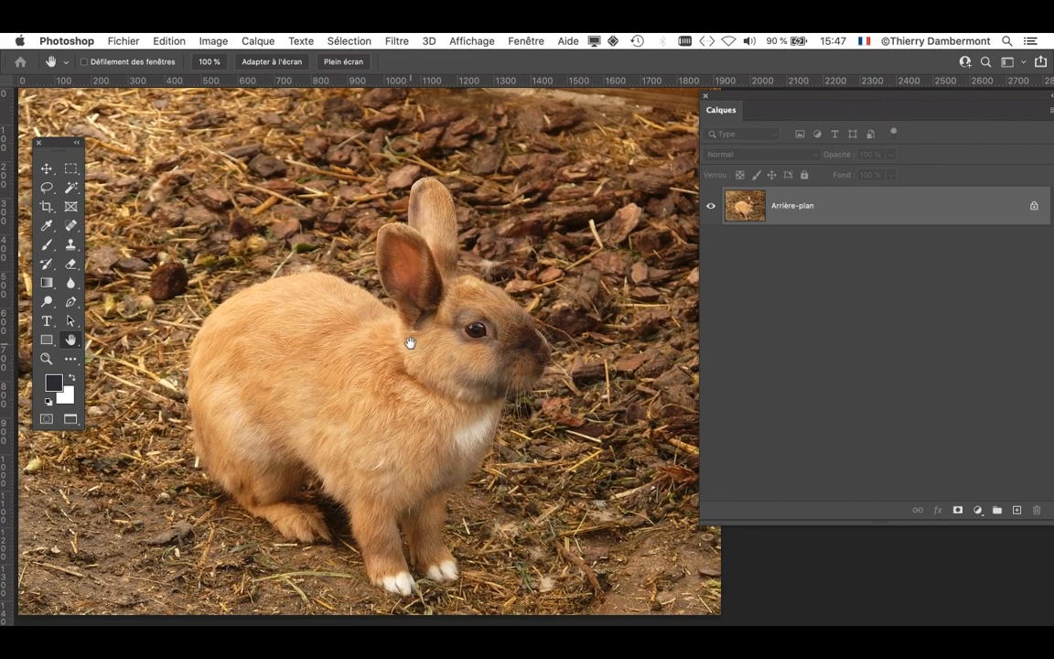
- Save the image on the computer in Photoshop format as hare-580_960_720.psd in the doc mercredi apres-midi folder
{"action": "left_click", "coordinate": [120, 40]}
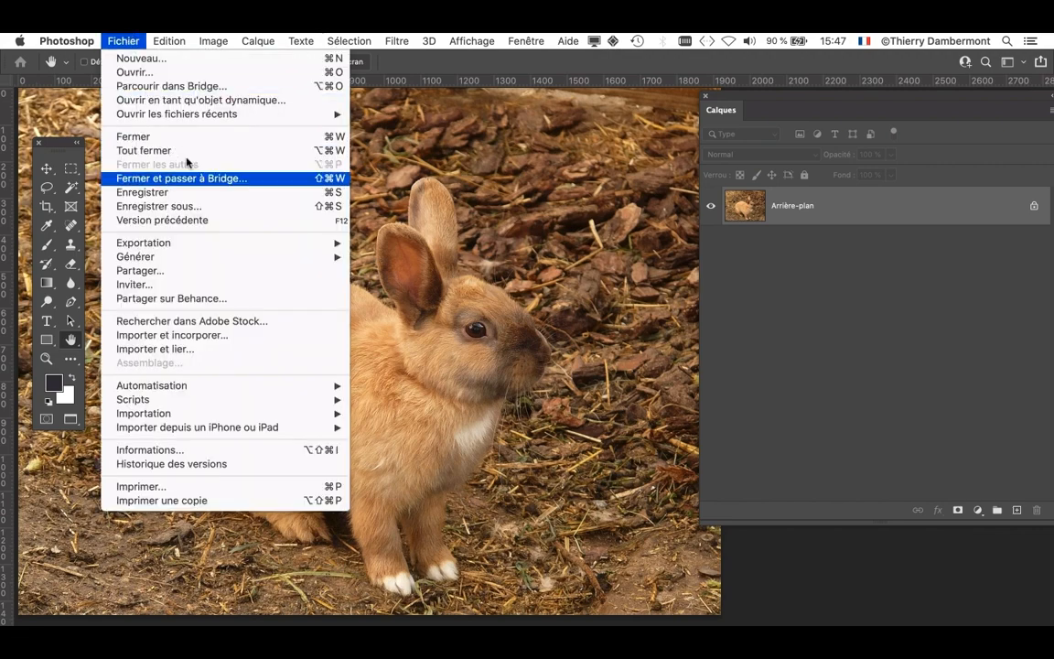
{"action": "left_click", "coordinate": [197, 207]}
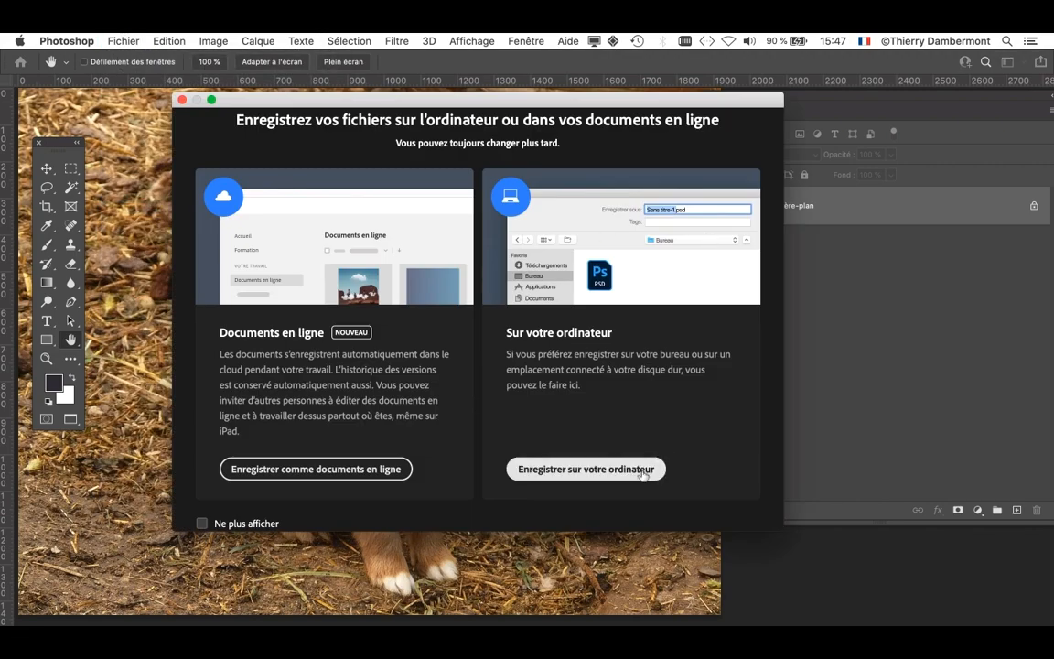
{"action": "left_click", "coordinate": [643, 473]}
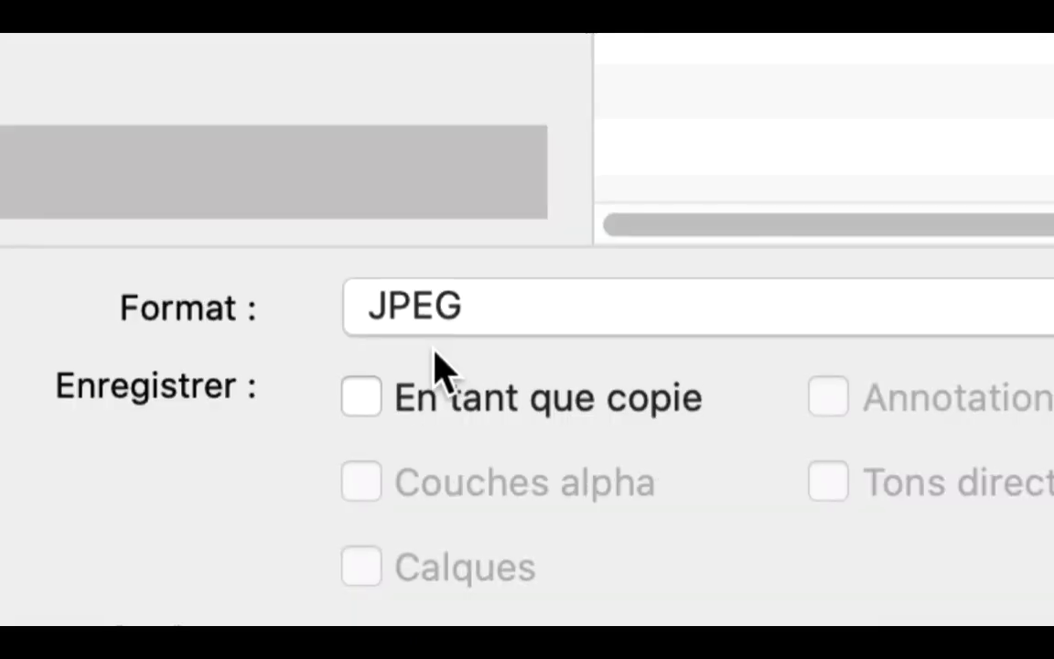
{"action": "left_click", "coordinate": [436, 349]}
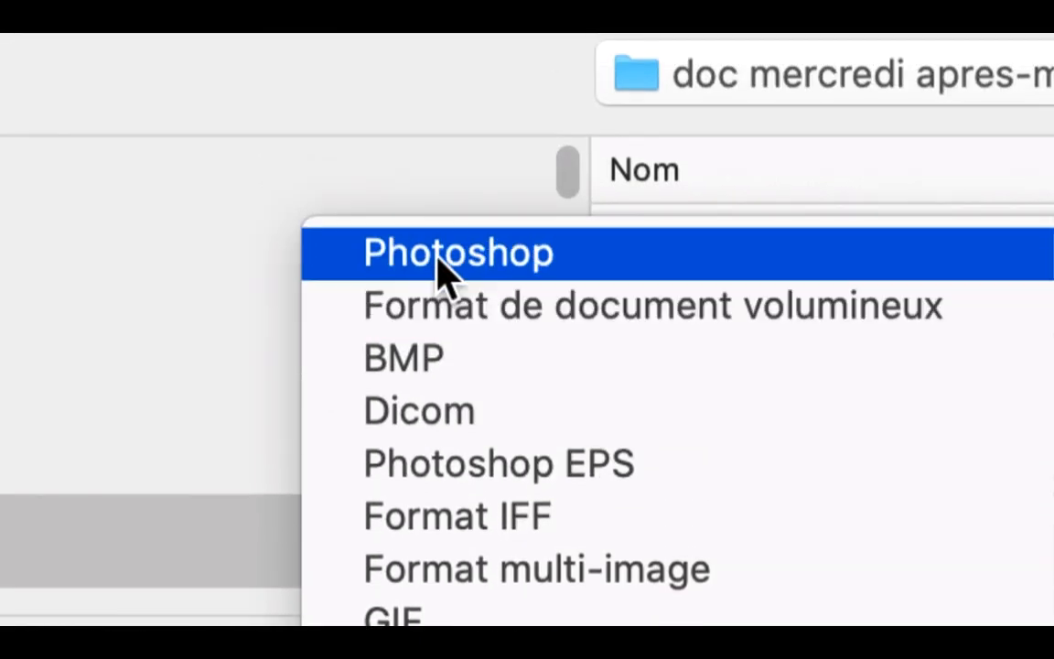
{"action": "left_click", "coordinate": [437, 139]}
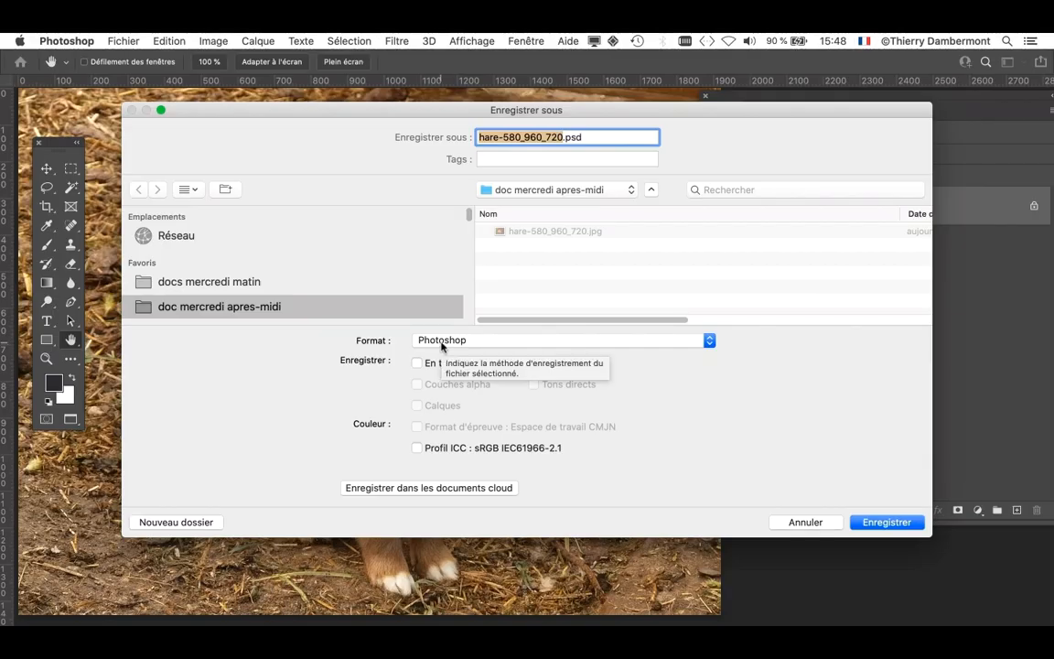
{"action": "left_click", "coordinate": [589, 140]}
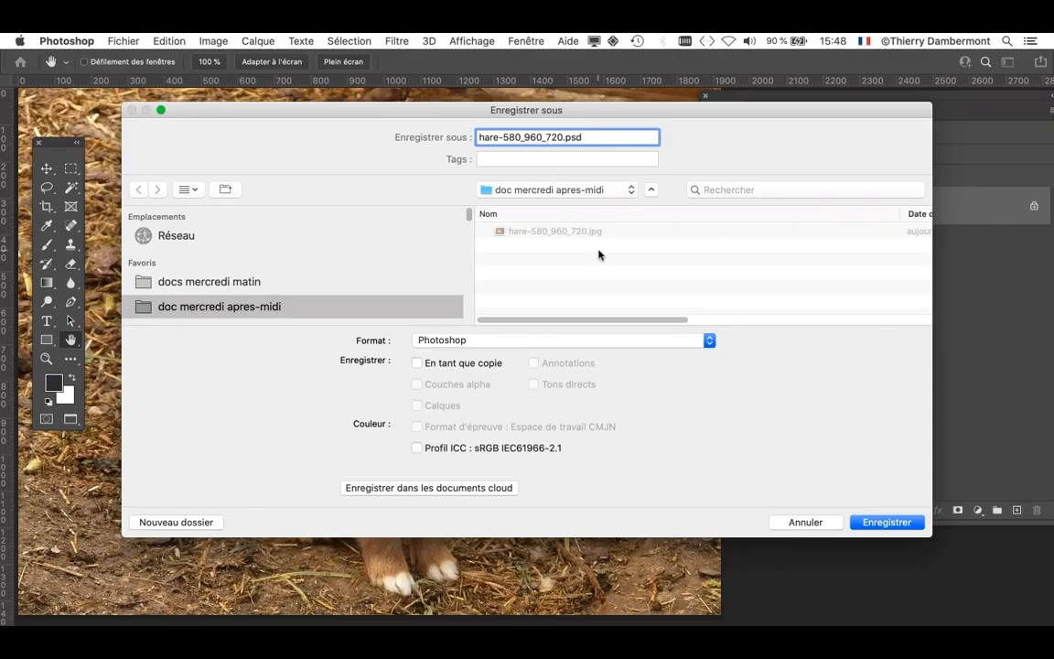
{"action": "left_click", "coordinate": [877, 522]}
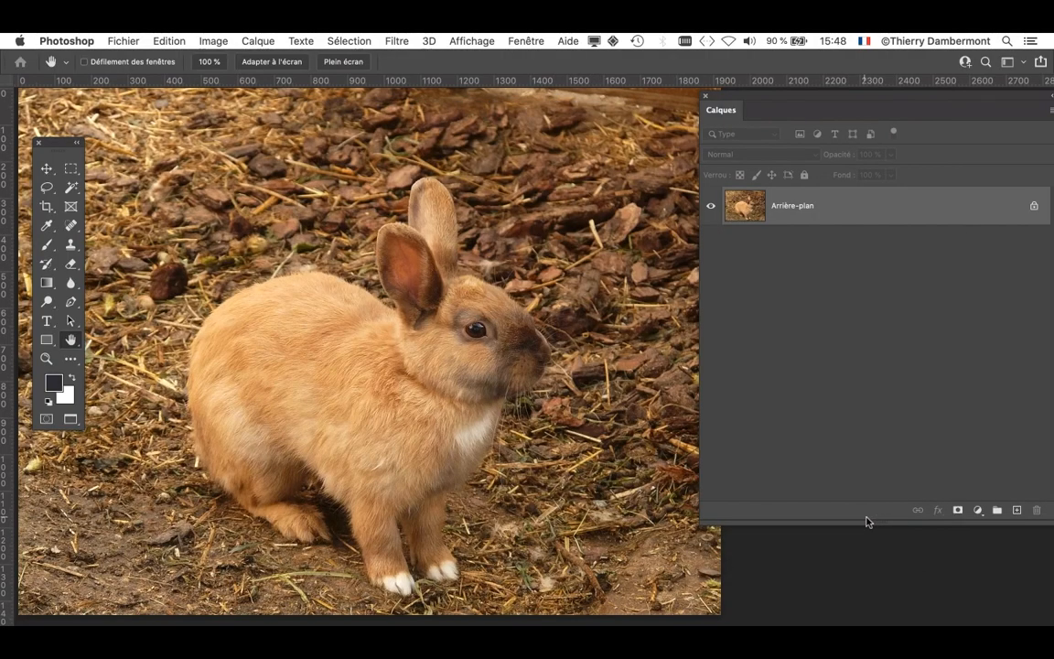
{"action": "left_click", "coordinate": [485, 364]}
{"action": "left_click", "coordinate": [487, 362]}
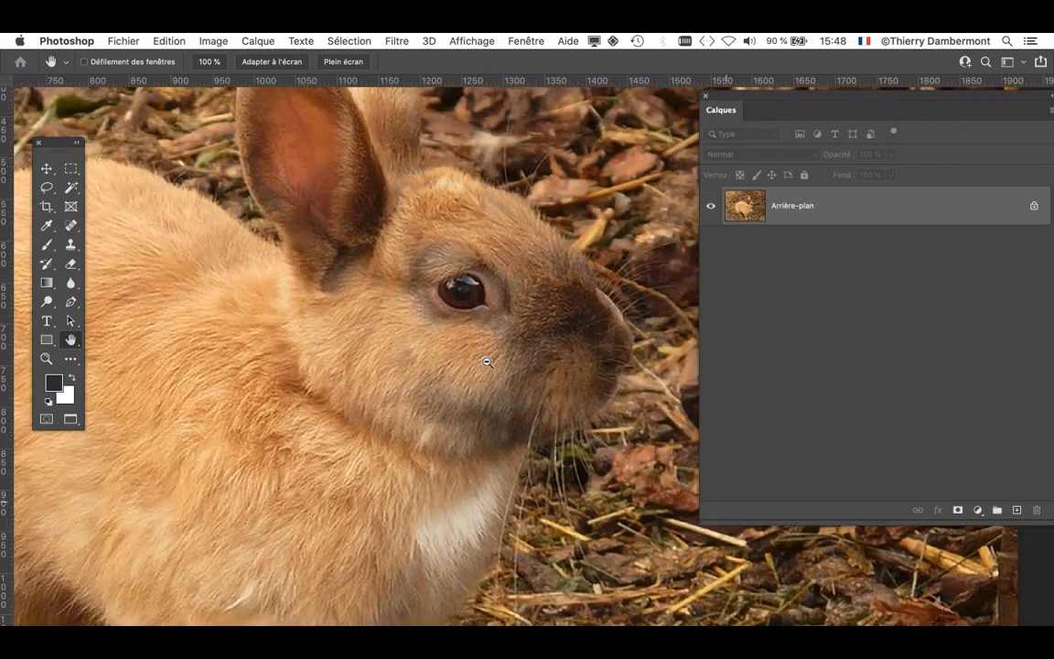
{"action": "left_click", "coordinate": [487, 362], "text": "alt"}
{"action": "left_click", "coordinate": [486, 360], "text": "alt"}
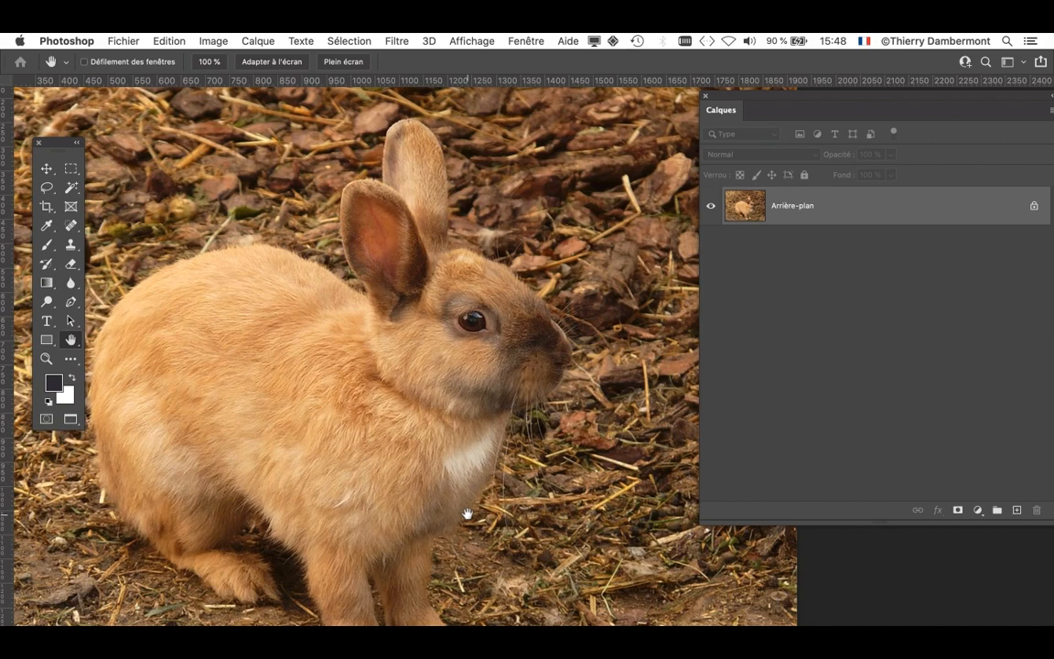
- Switch to Firefox, search for "niquist shannon" in a new tab and open the French Wikipedia article Théorème d'échantillonnage from the corrected-spelling results
{"action": "mouse_move", "coordinate": [3, 472]}
{"action": "left_click", "coordinate": [13, 524]}
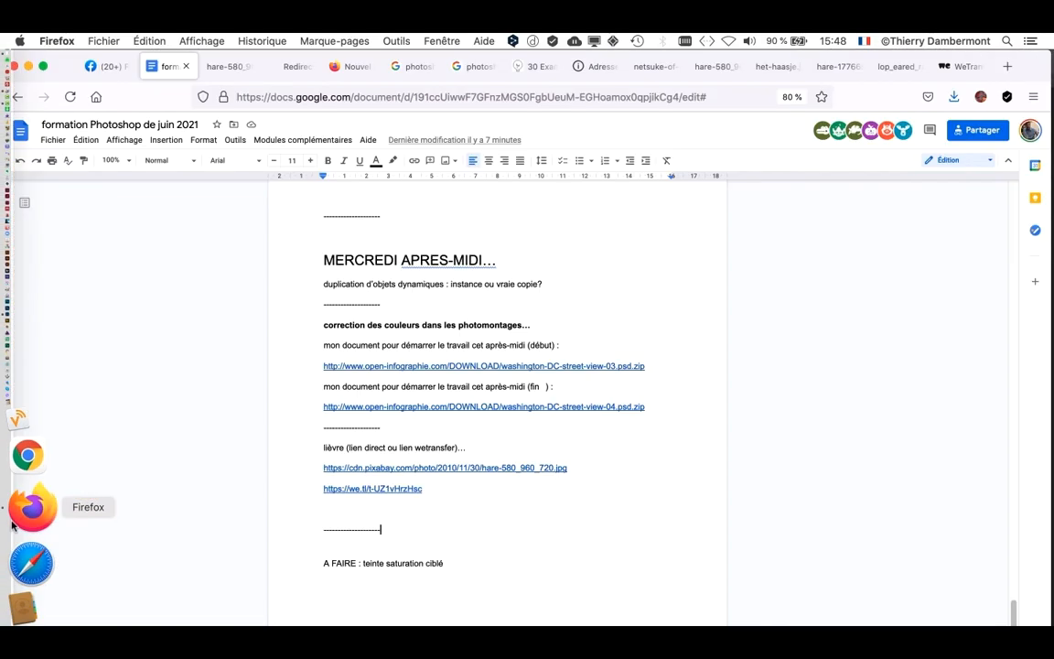
{"action": "left_click", "coordinate": [1007, 66]}
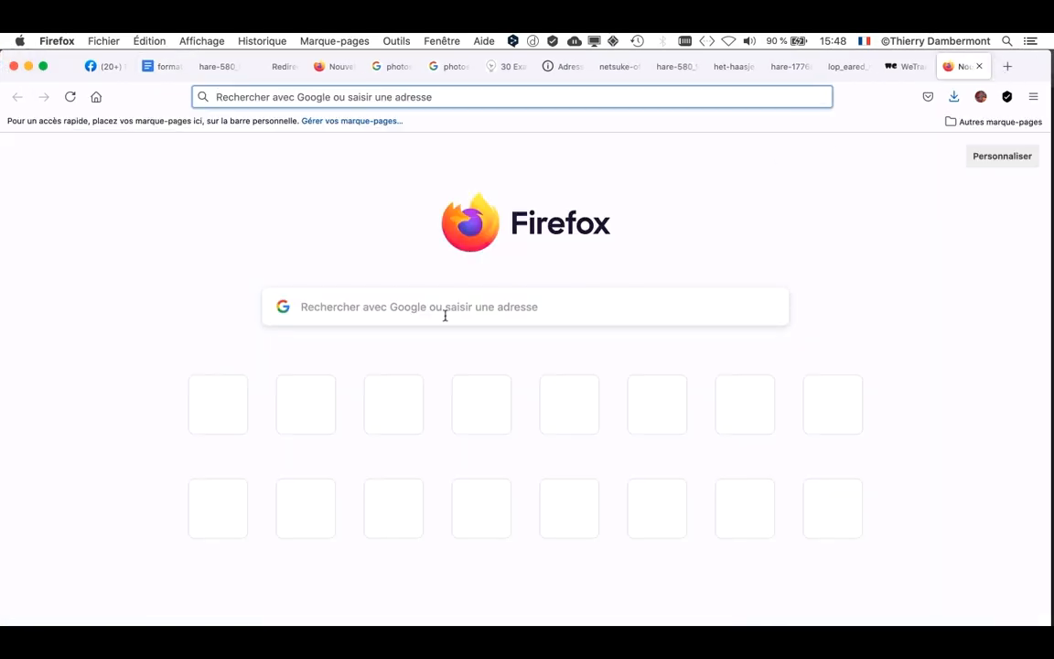
{"action": "left_click", "coordinate": [355, 311]}
{"action": "type", "text": "niquist"}
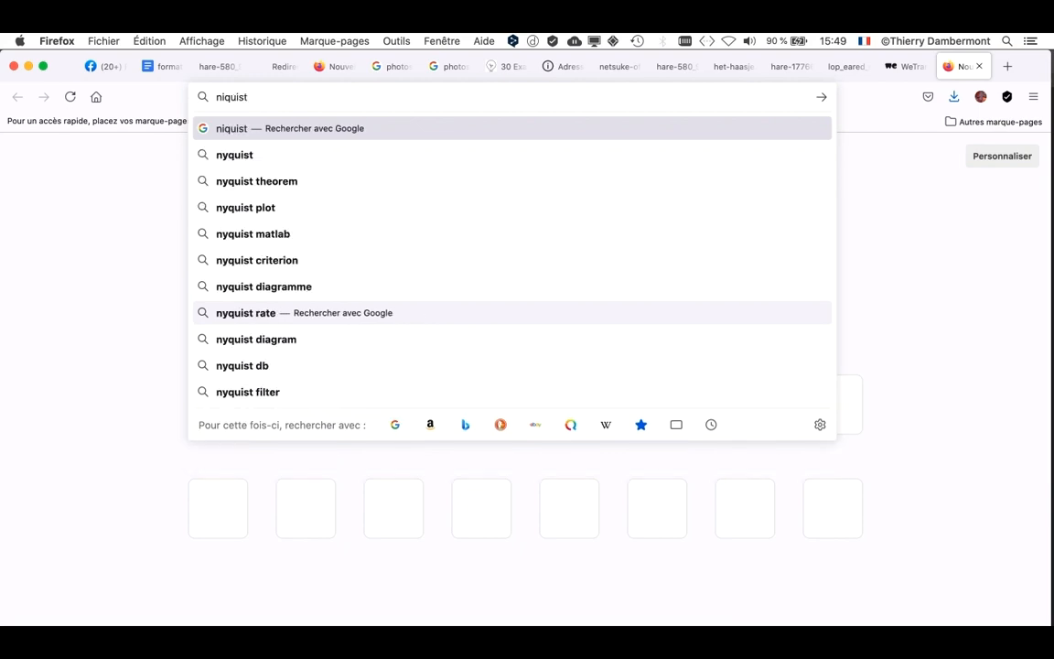
{"action": "type", "text": " shannon"}
{"action": "key", "text": "Return"}
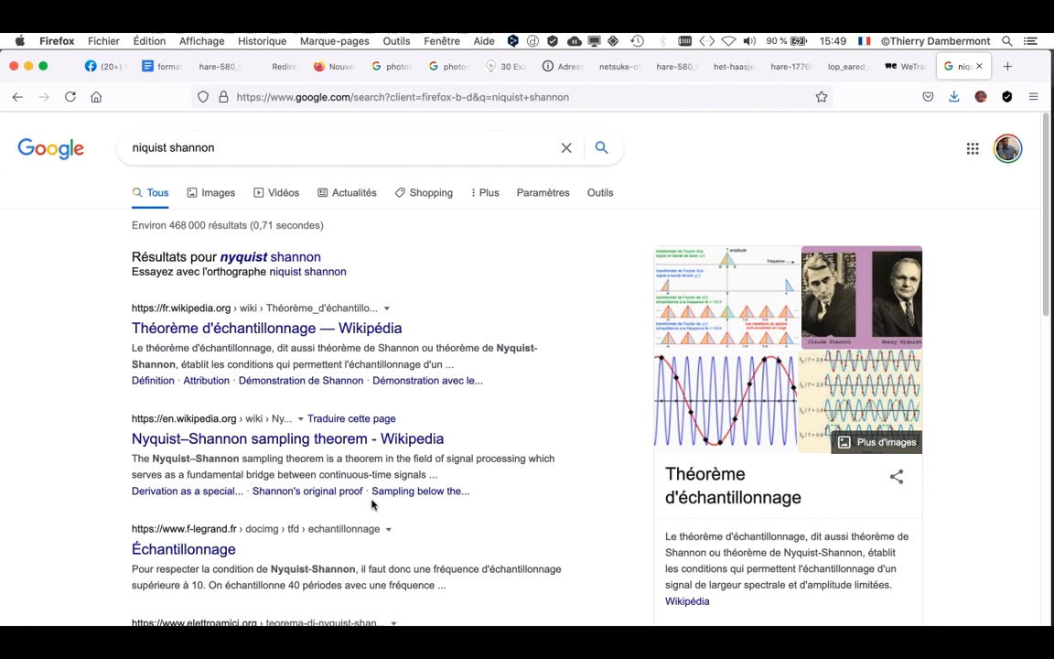
{"action": "left_click", "coordinate": [268, 257]}
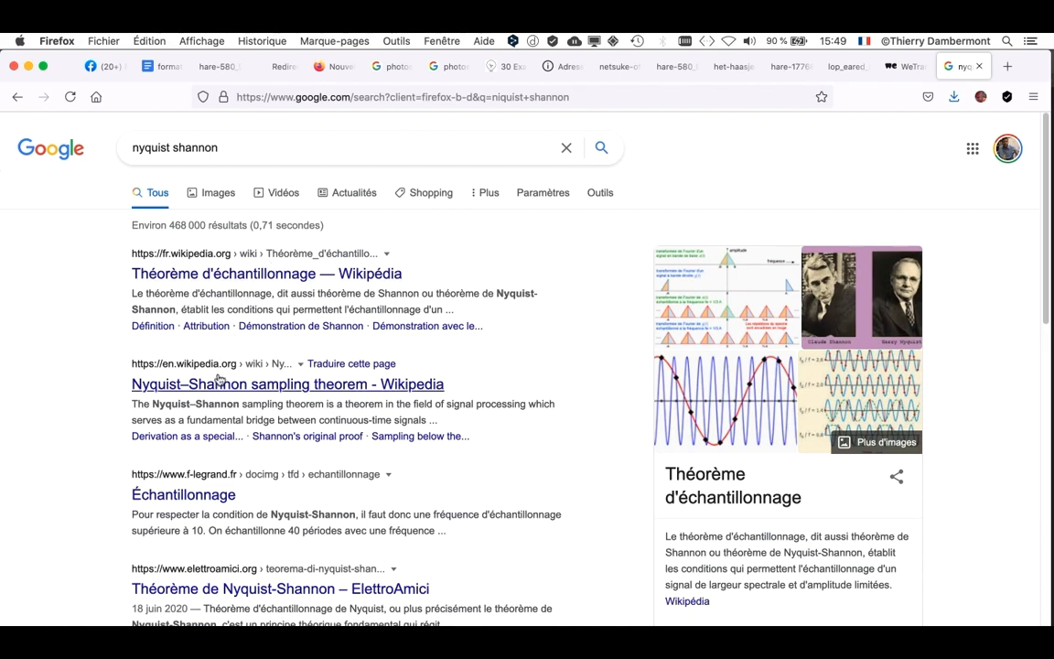
{"action": "left_click", "coordinate": [199, 274]}
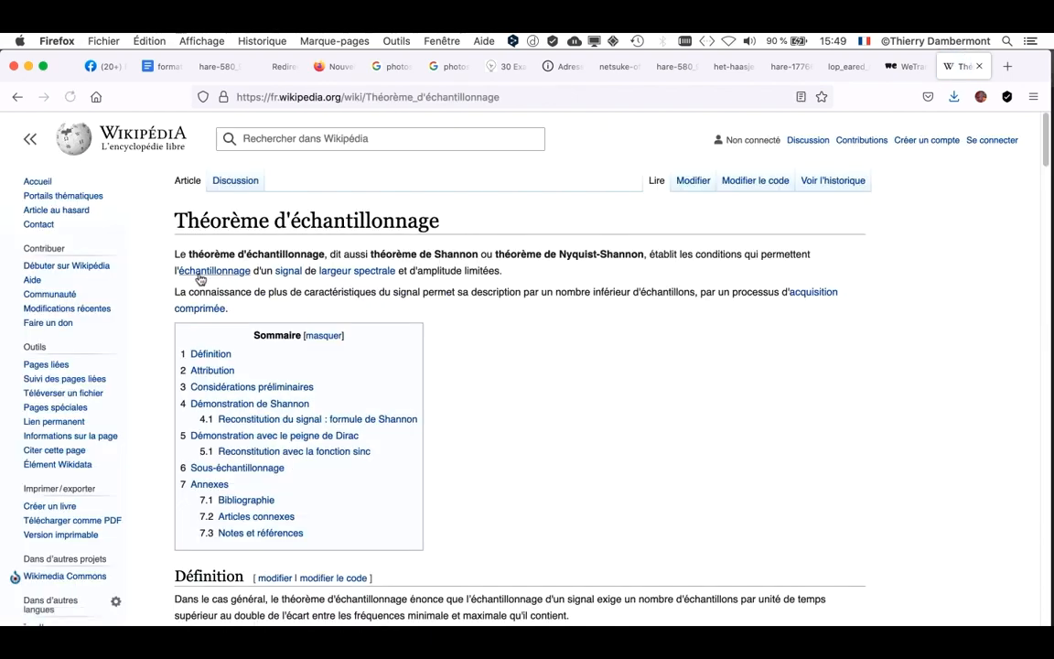
- Skim the sampling theorem article down to the Démonstration part of Considérations préliminaires and minimise the browser window
{"action": "scroll", "coordinate": [642, 416], "scroll_direction": "down", "scroll_amount": 15}
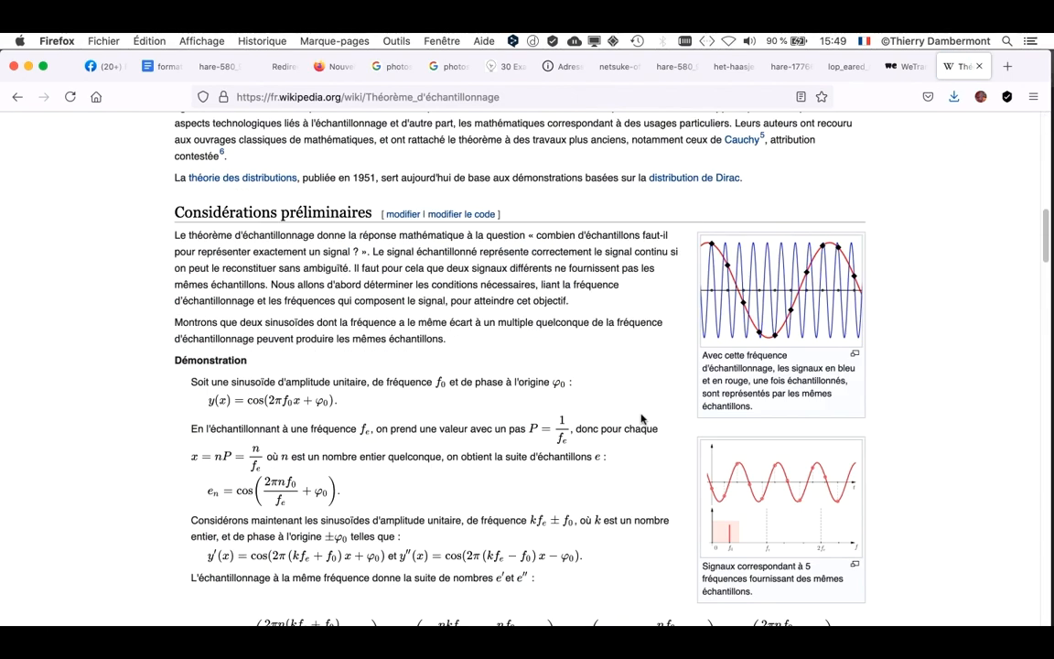
{"action": "scroll", "coordinate": [642, 416], "scroll_direction": "down", "scroll_amount": 5}
{"action": "scroll", "coordinate": [301, 322], "scroll_direction": "down", "scroll_amount": 1}
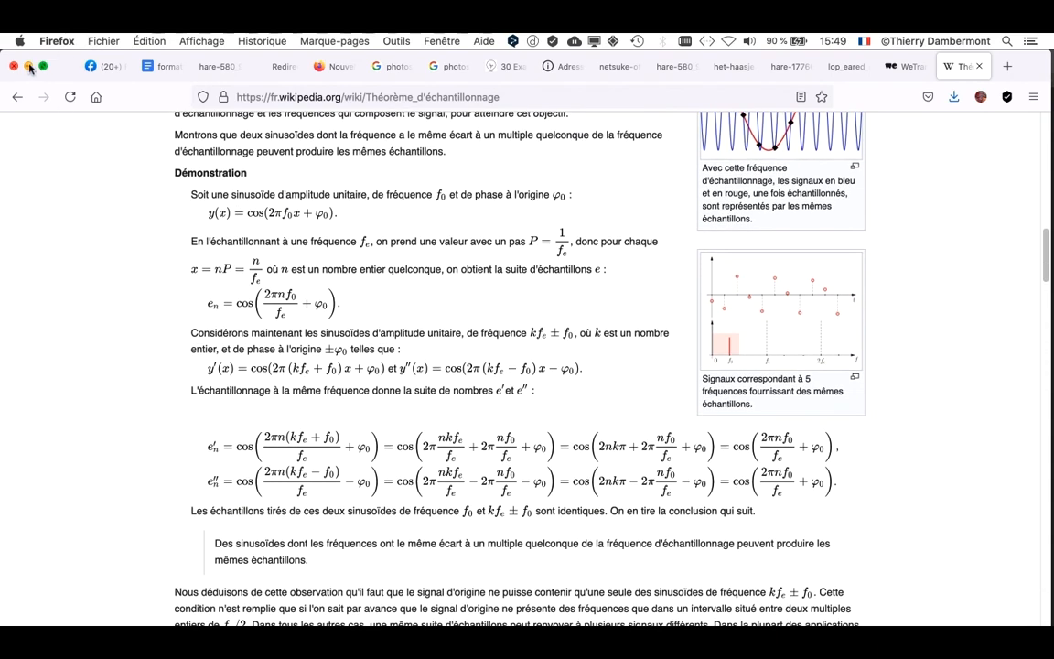
{"action": "left_click", "coordinate": [29, 66]}
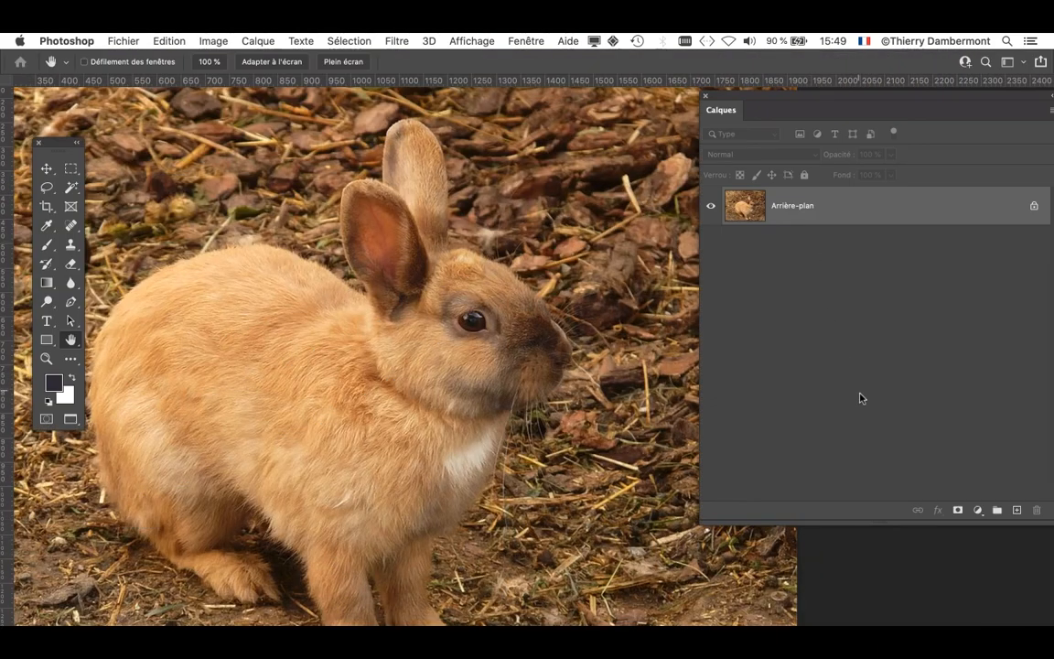
- Shrink the Layers panel and inspect the rabbit's head and cheek fur up close in the enlarged photo
{"action": "left_click_drag", "start_coordinate": [1051, 525], "coordinate": [924, 399]}
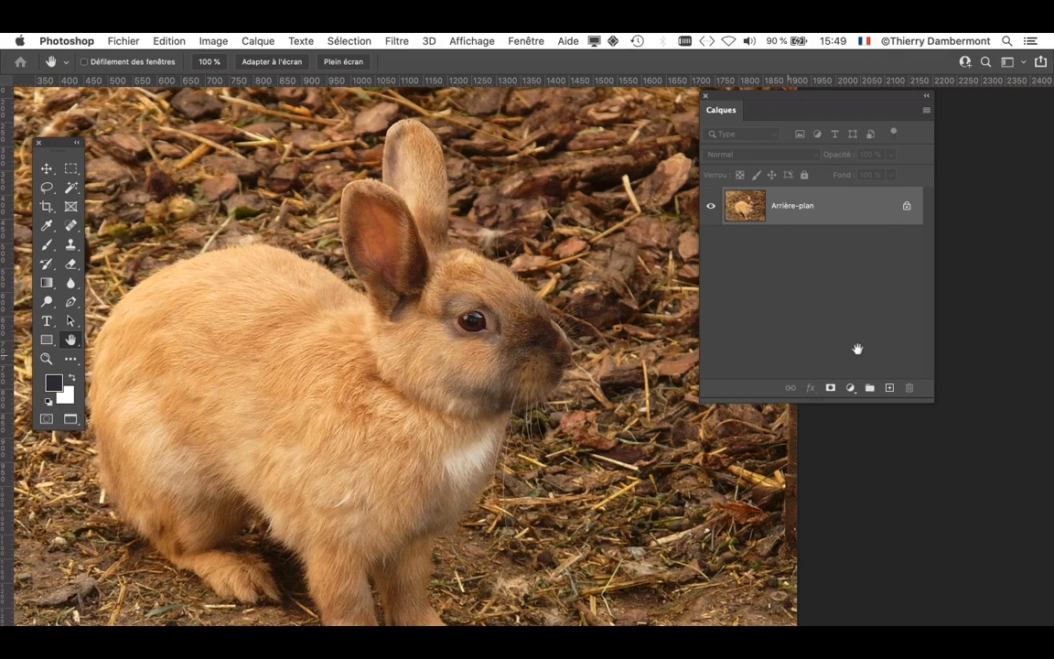
{"action": "left_click", "coordinate": [500, 344], "text": "super"}
{"action": "left_click", "coordinate": [497, 348], "text": "super"}
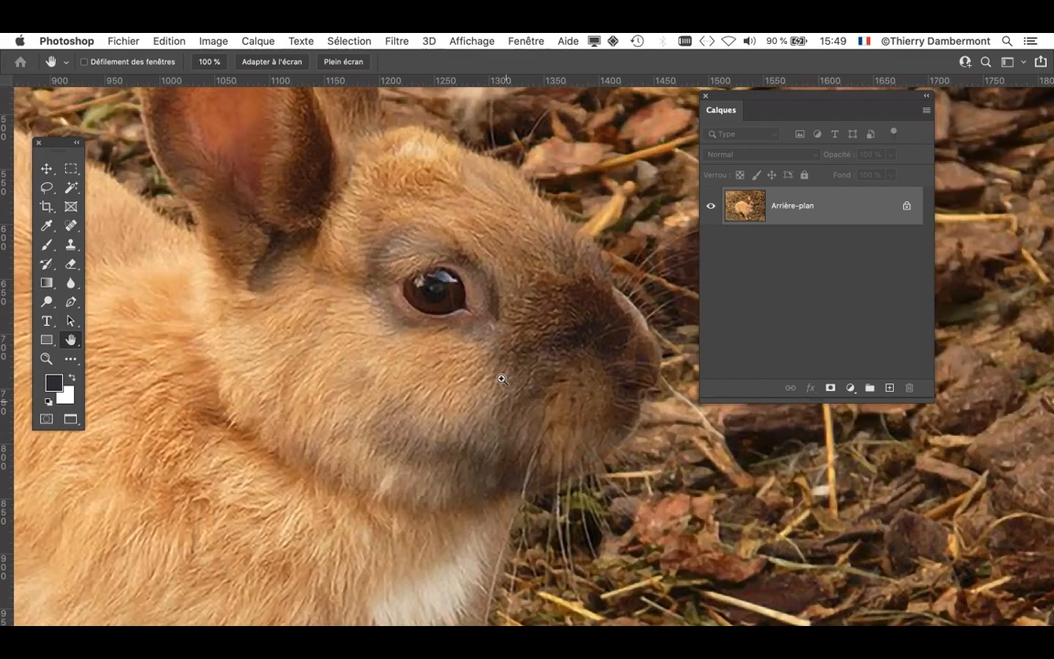
{"action": "left_click", "coordinate": [491, 419], "text": "alt"}
{"action": "left_click", "coordinate": [491, 419], "text": "alt"}
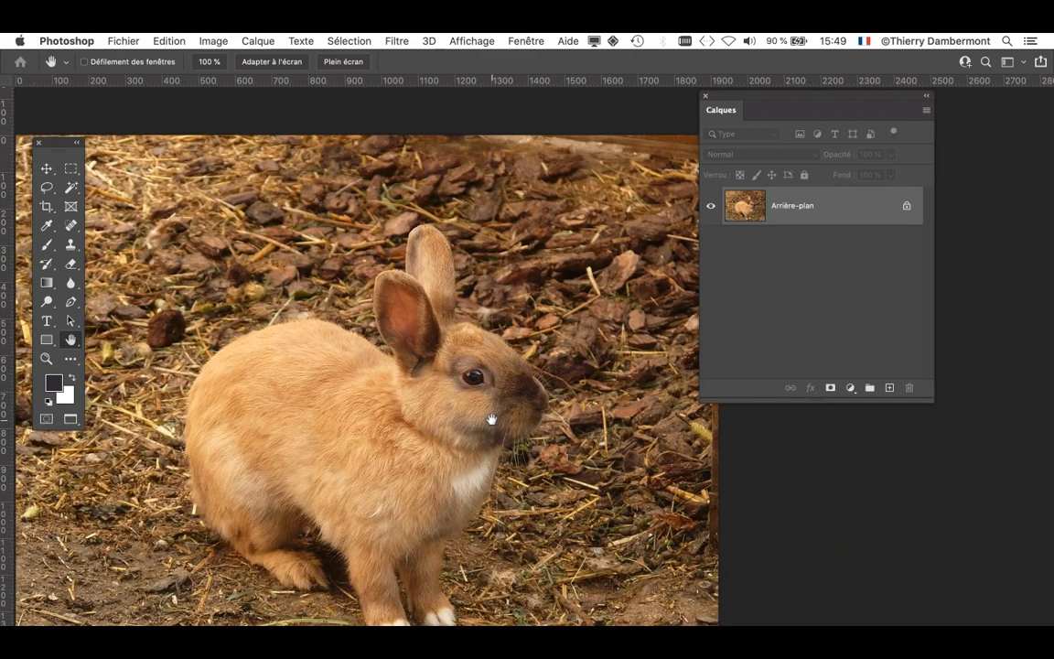
{"action": "left_click_drag", "start_coordinate": [491, 419], "coordinate": [492, 377]}
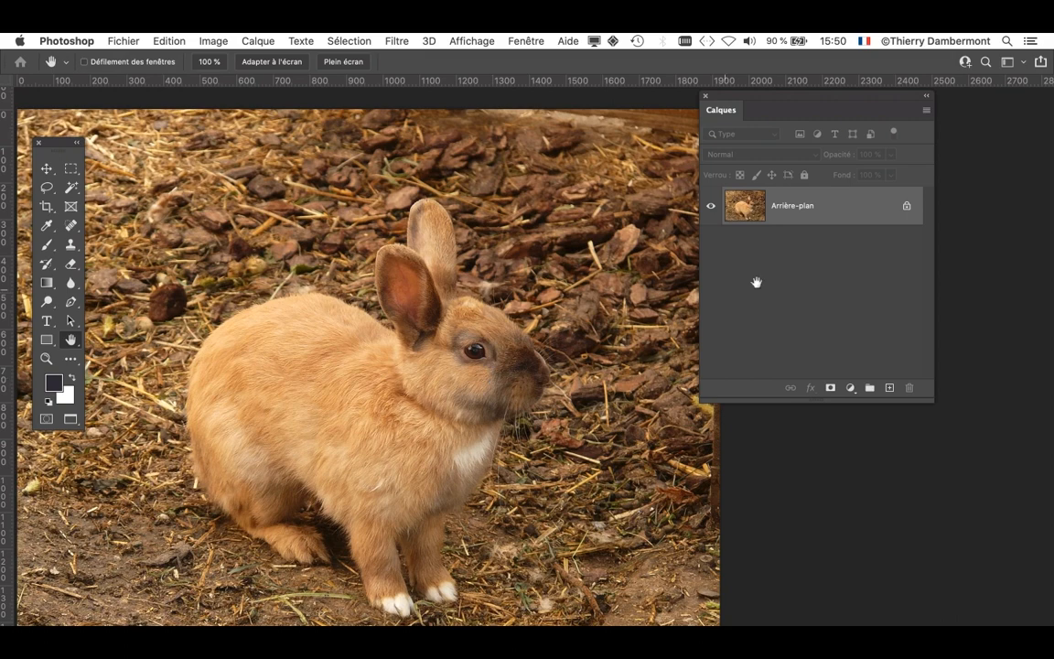
- Switch to Finder and shrink and reposition the doc mercredi apres-midi window that holds the hare JPG and PSD files
{"action": "key", "text": "super+Tab"}
{"action": "key", "text": "super+Tab"}
{"action": "key", "text": "super+Tab"}
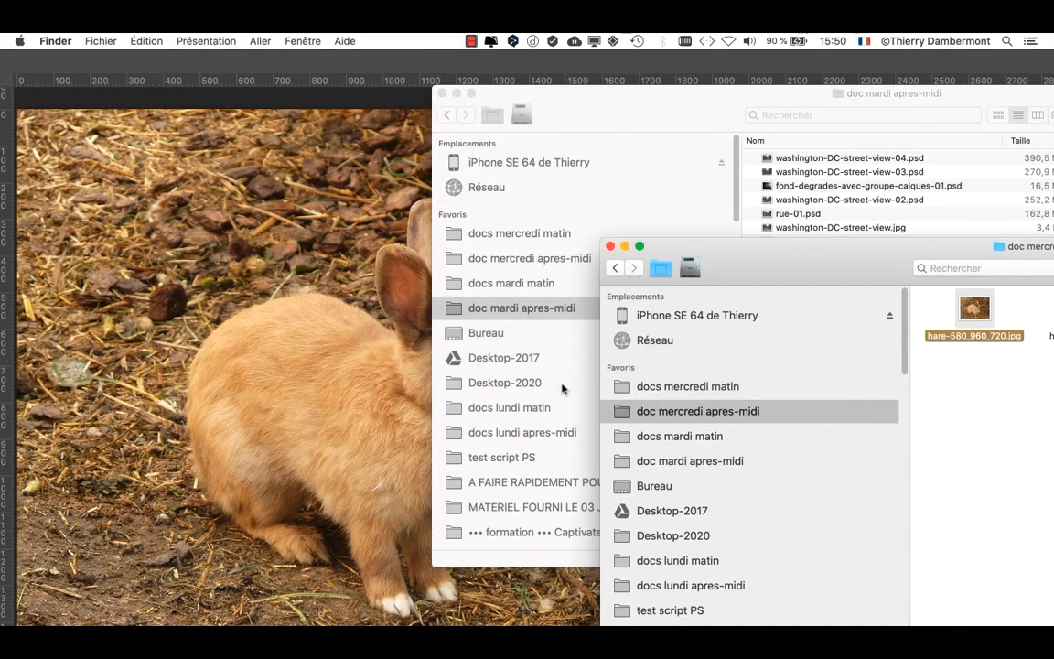
{"action": "double_click", "coordinate": [864, 259]}
{"action": "left_click", "coordinate": [540, 135]}
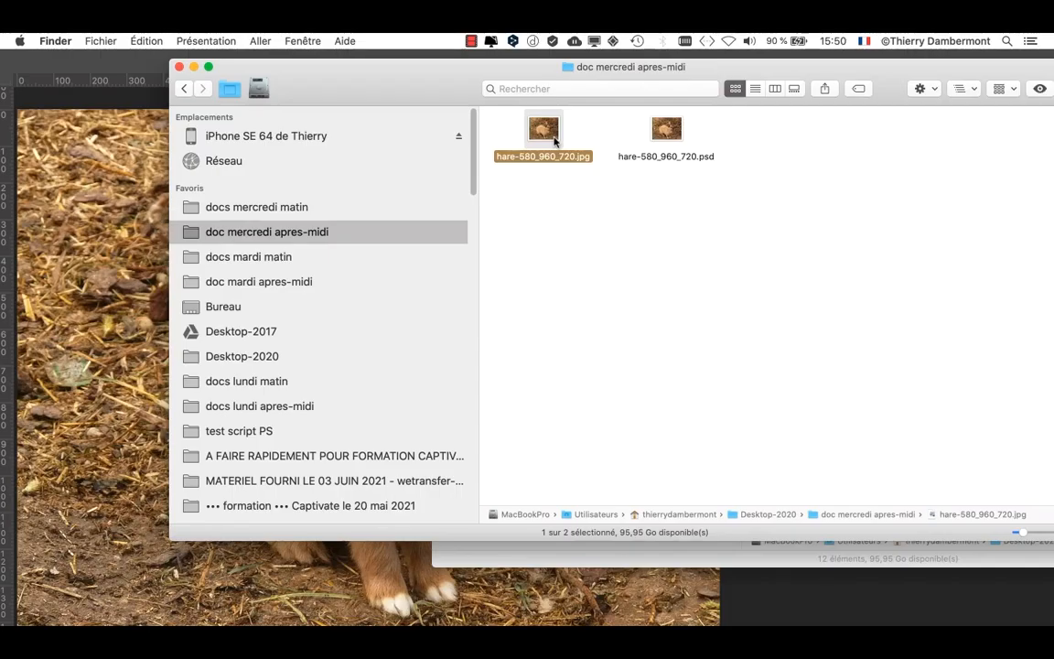
{"action": "left_click_drag", "start_coordinate": [430, 87], "coordinate": [317, 87]}
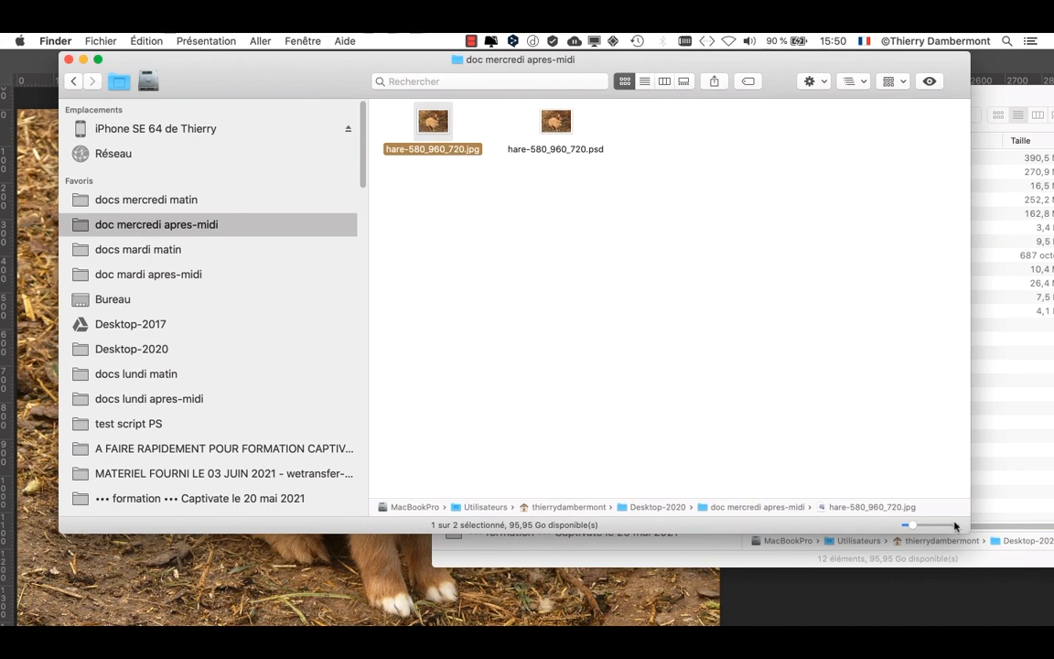
{"action": "left_click_drag", "start_coordinate": [969, 533], "coordinate": [631, 476]}
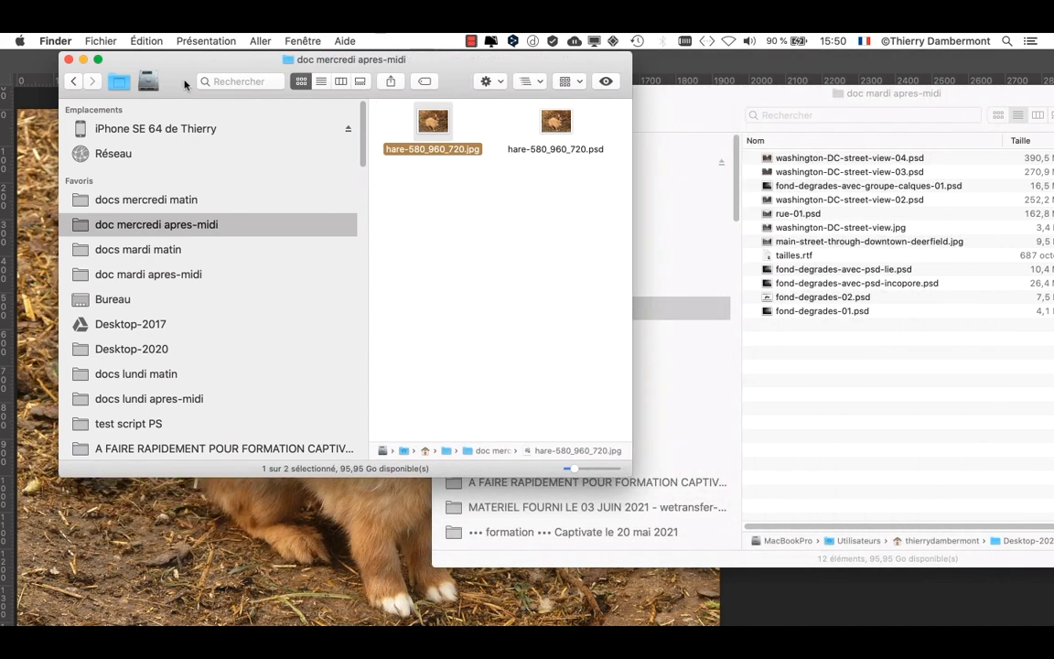
{"action": "left_click_drag", "start_coordinate": [167, 89], "coordinate": [530, 100]}
- Switch to Firefox, search for "google" and narrow the browser window so the hare files beside it can be seen
{"action": "mouse_move", "coordinate": [3, 414]}
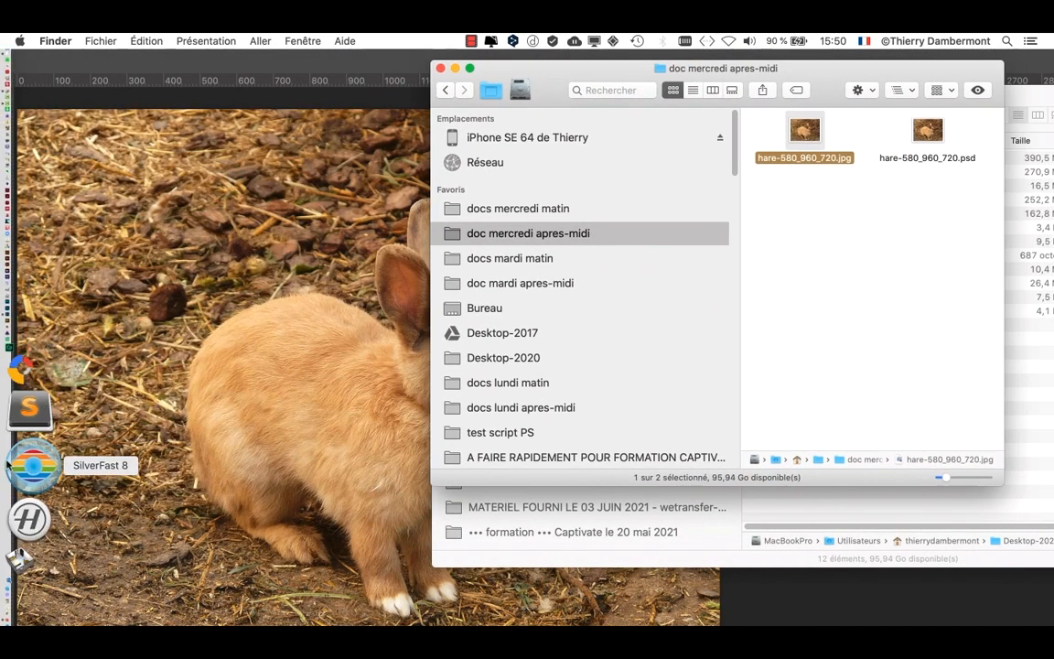
{"action": "left_click", "coordinate": [29, 523]}
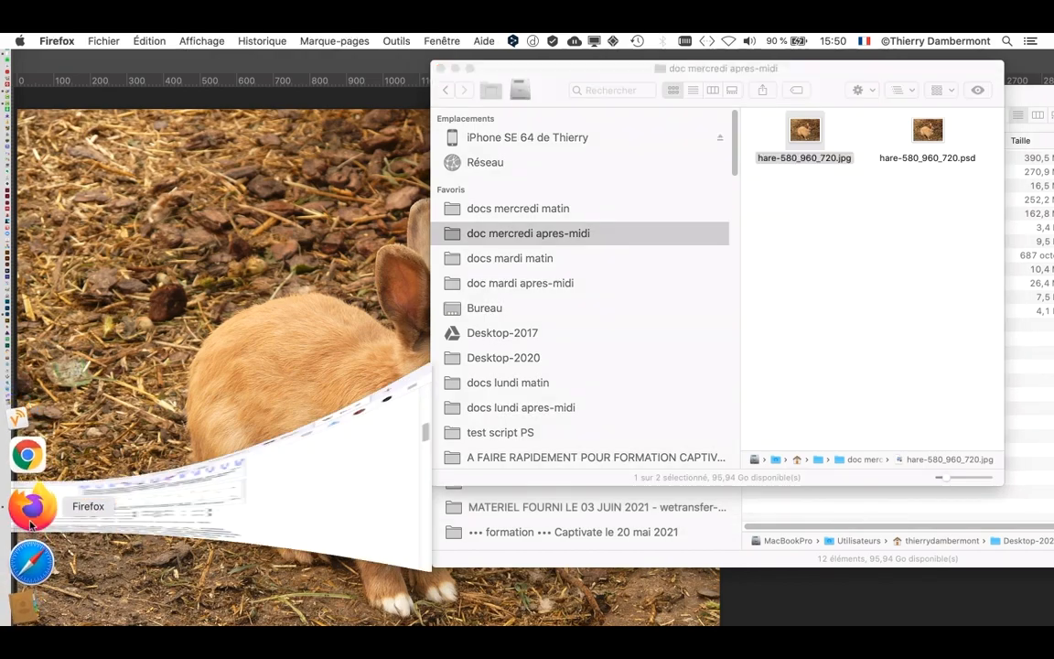
{"action": "left_click", "coordinate": [430, 96]}
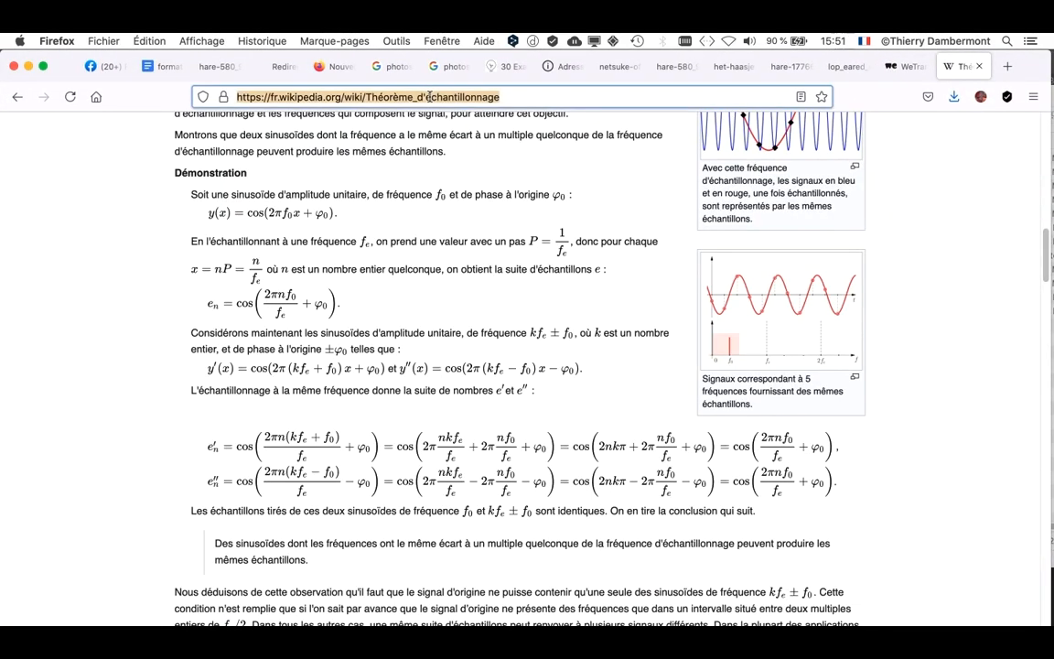
{"action": "type", "text": "google"}
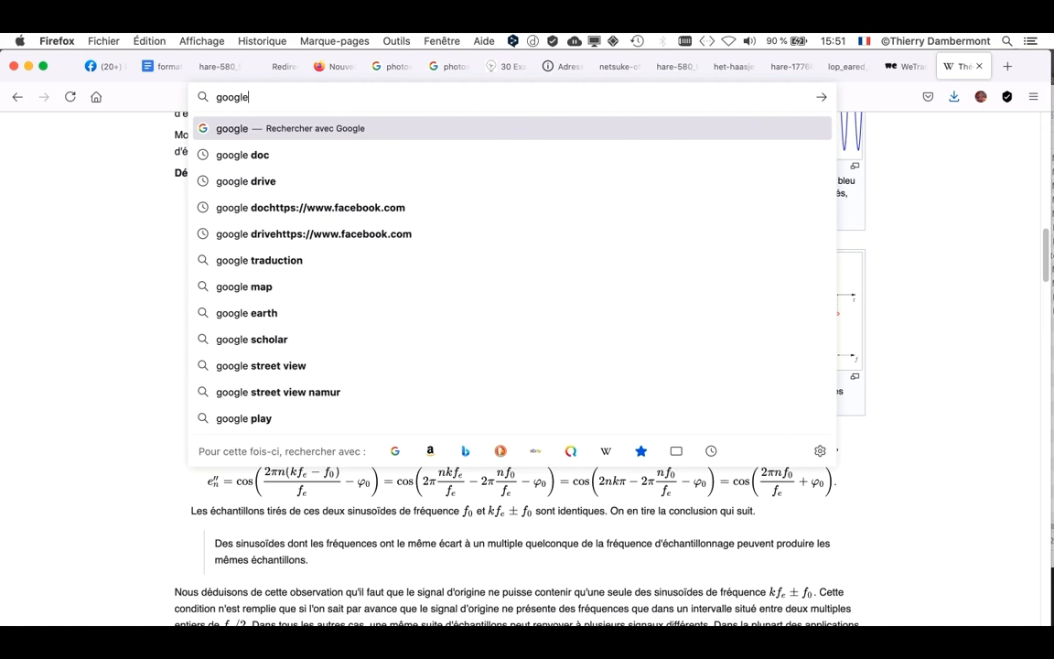
{"action": "key", "text": "Return"}
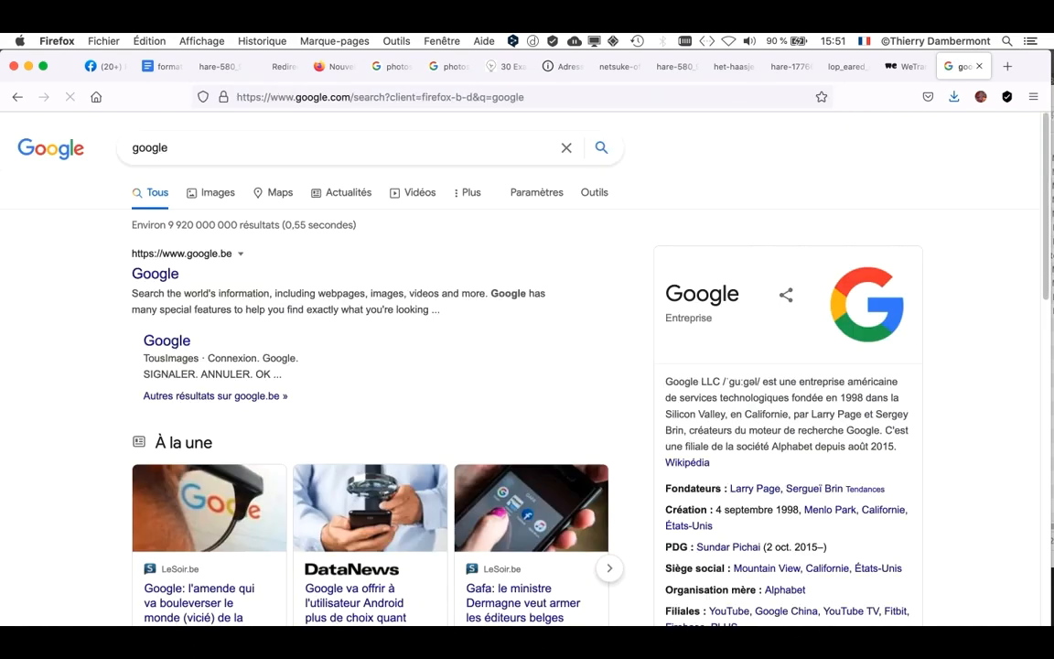
{"action": "left_click_drag", "start_coordinate": [1043, 320], "coordinate": [637, 320]}
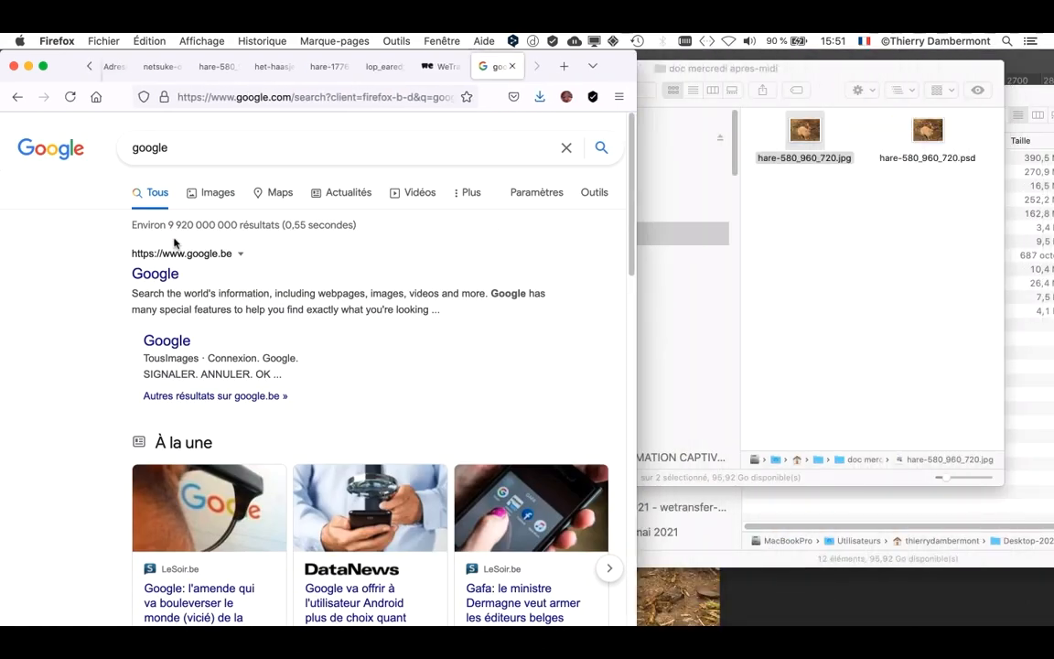
- Run a Google Images search by image, uploading hare-580_960_720.jpg from the doc mercredi apres-midi folder
{"action": "left_click", "coordinate": [212, 194]}
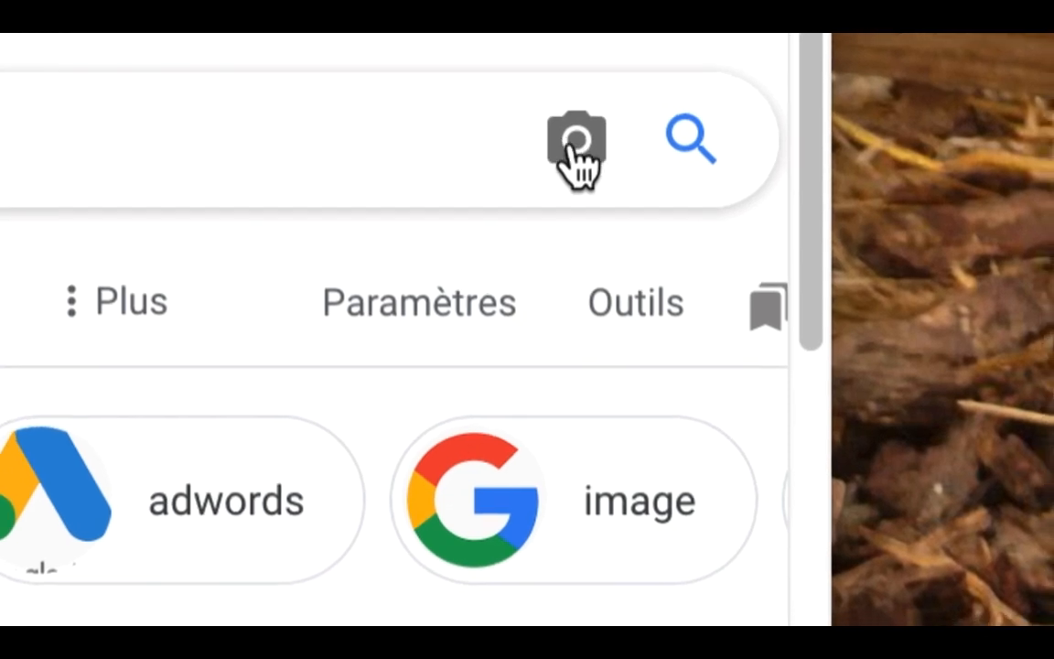
{"action": "left_click", "coordinate": [577, 161]}
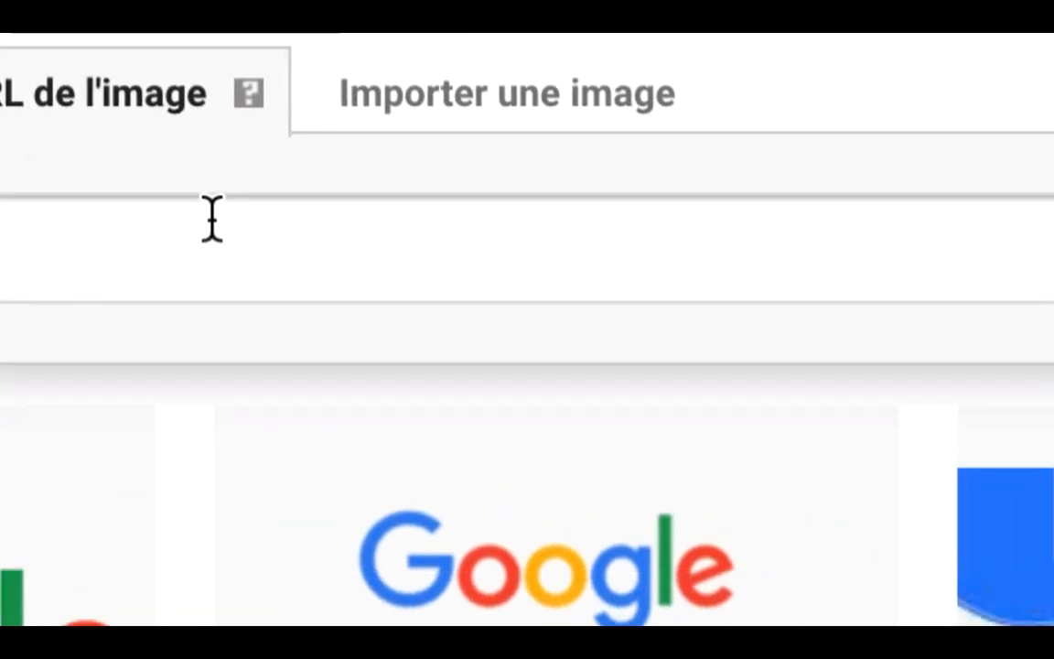
{"action": "left_click", "coordinate": [493, 97]}
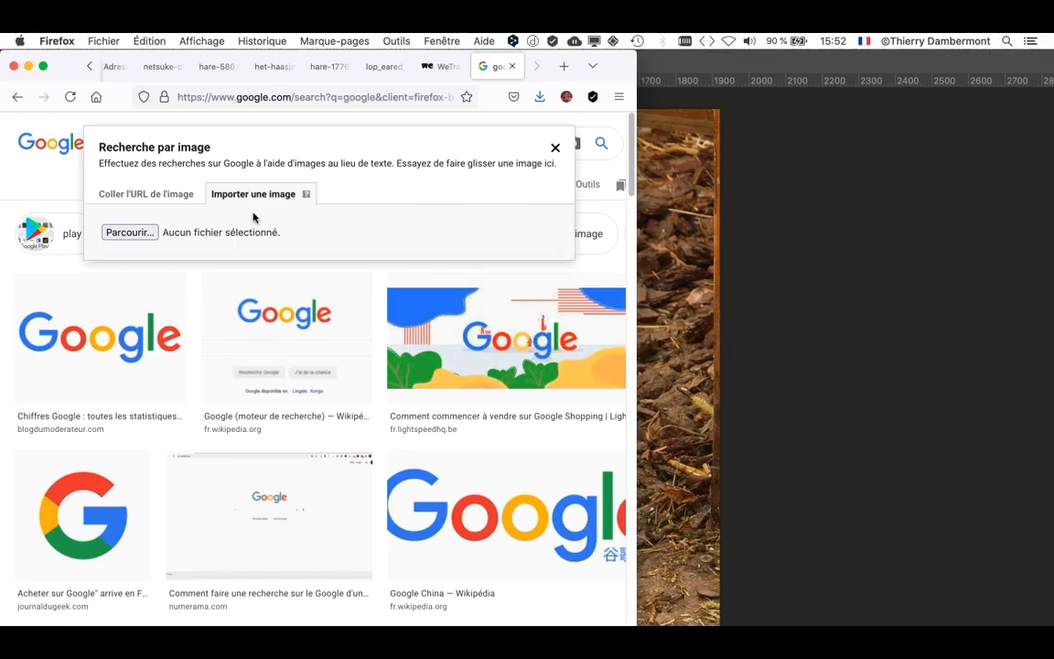
{"action": "left_click", "coordinate": [144, 234]}
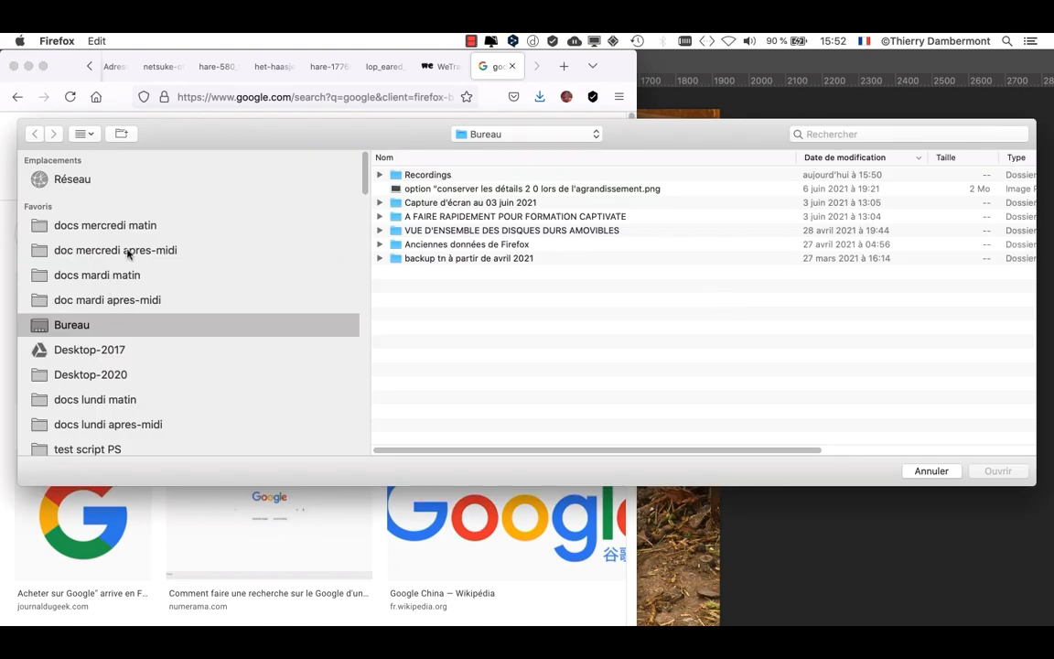
{"action": "left_click", "coordinate": [128, 254]}
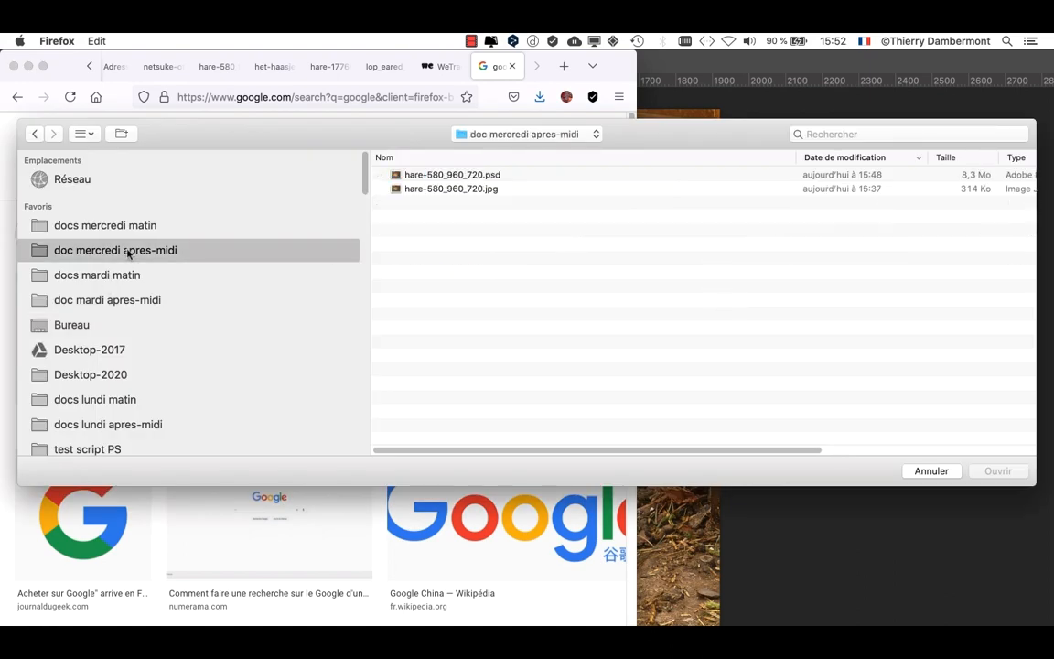
{"action": "left_click", "coordinate": [499, 189]}
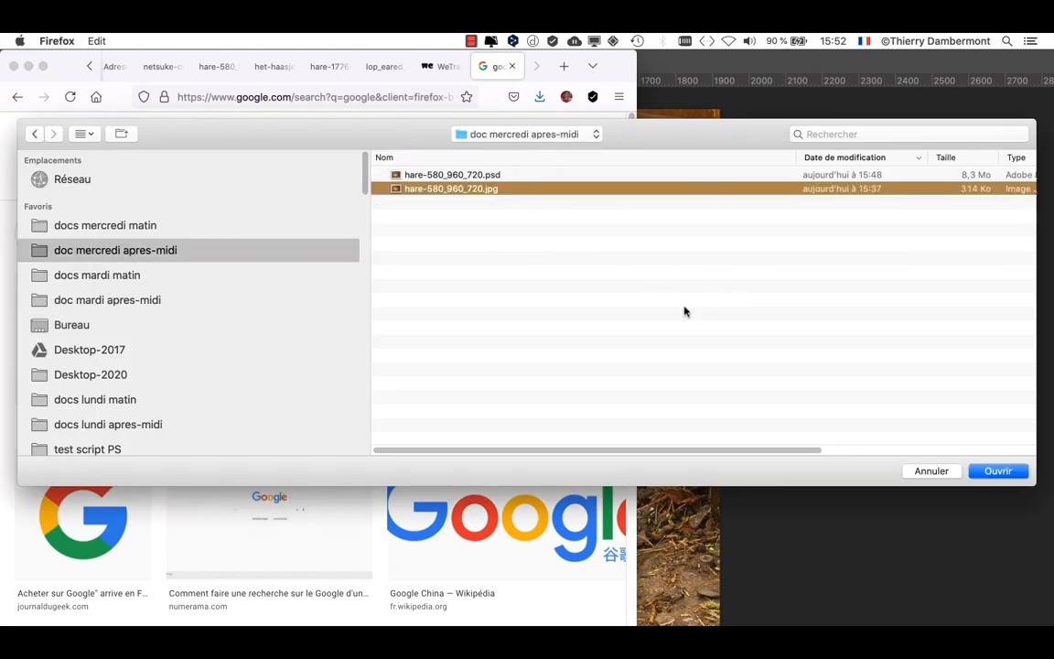
{"action": "left_click", "coordinate": [1000, 471]}
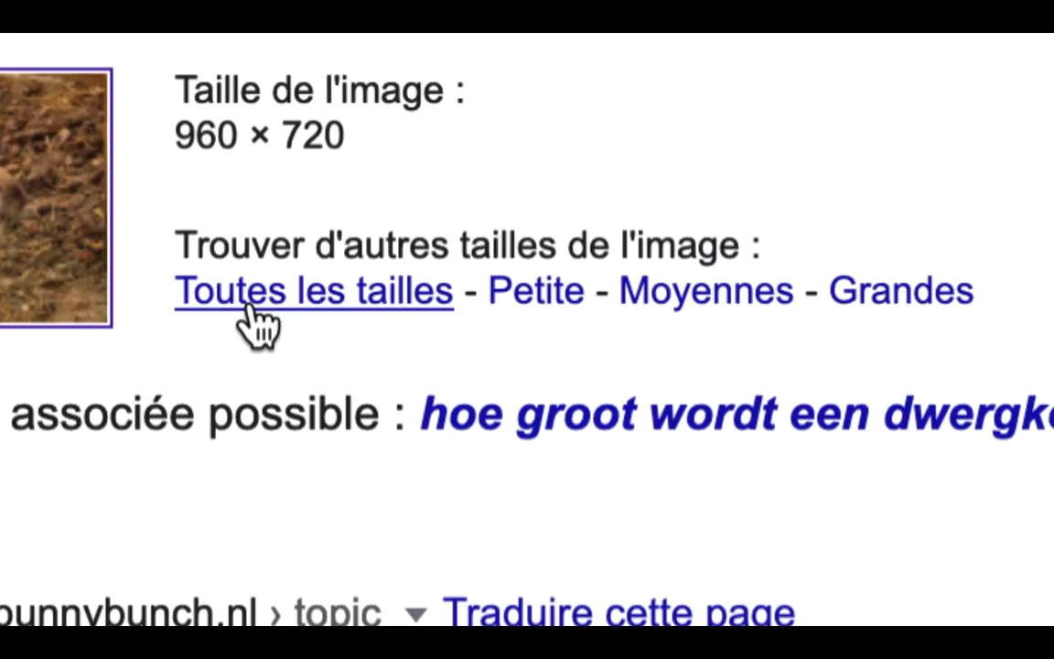
- Show all sizes of the matched rabbit image, look through the image results and go back
{"action": "left_click", "coordinate": [249, 307]}
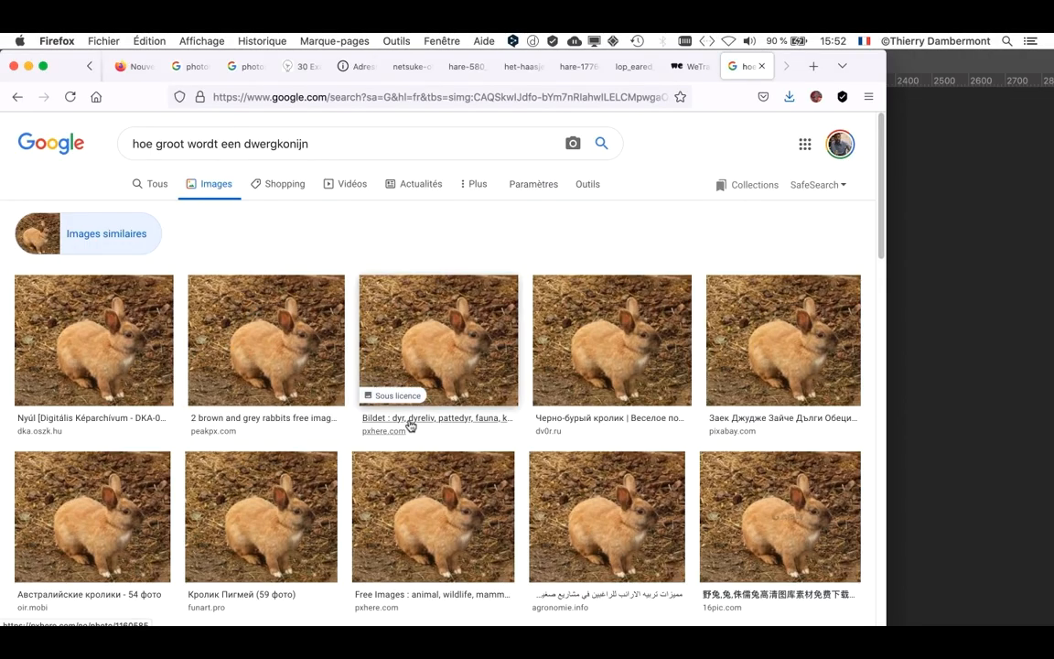
{"action": "scroll", "coordinate": [412, 424], "scroll_direction": "down", "scroll_amount": 3}
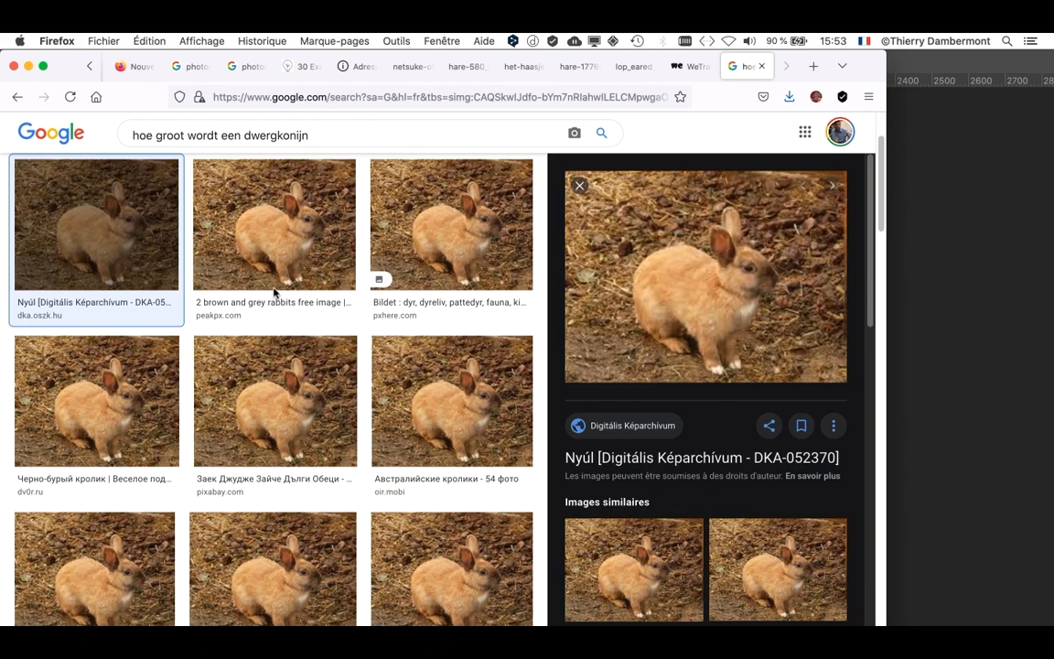
{"action": "scroll", "coordinate": [279, 294], "scroll_direction": "down", "scroll_amount": 1}
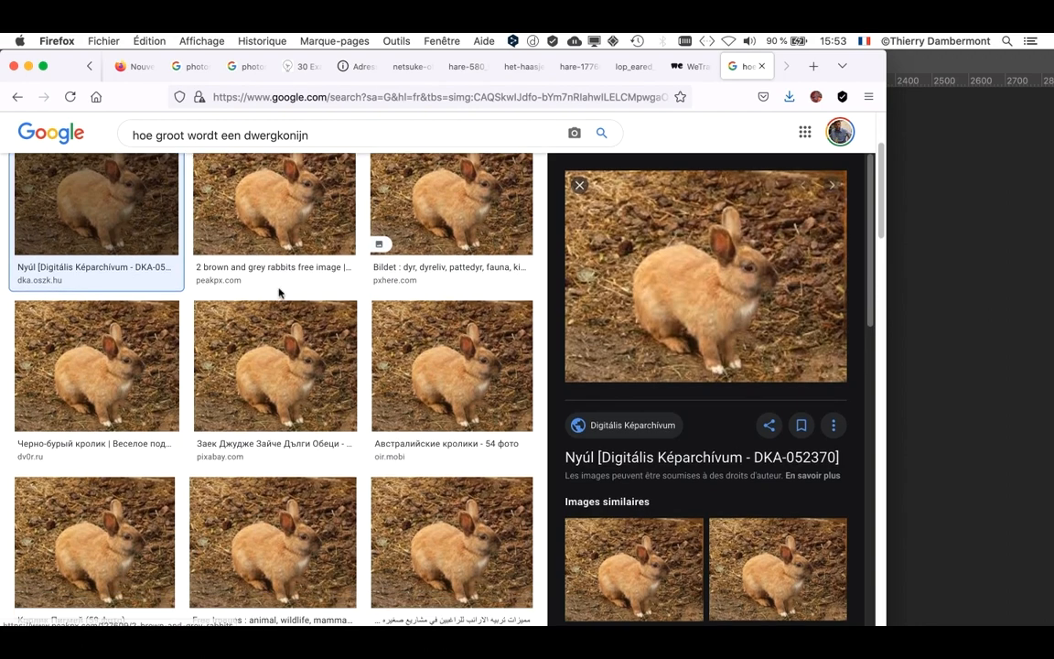
{"action": "scroll", "coordinate": [400, 306], "scroll_direction": "up", "scroll_amount": 4}
{"action": "left_click", "coordinate": [17, 97]}
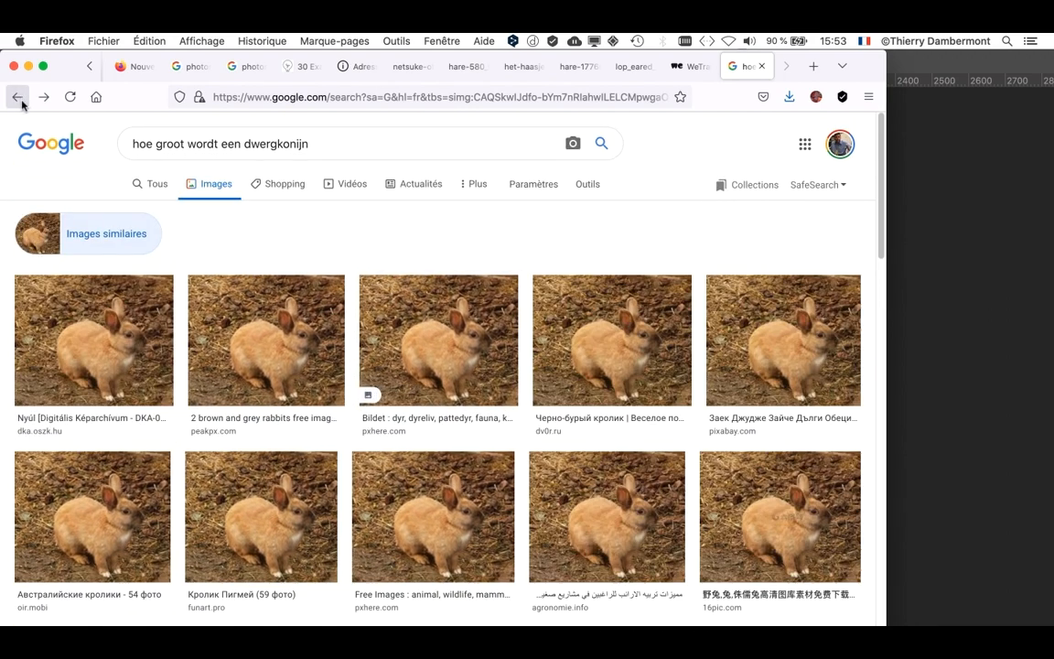
{"action": "left_click", "coordinate": [18, 97]}
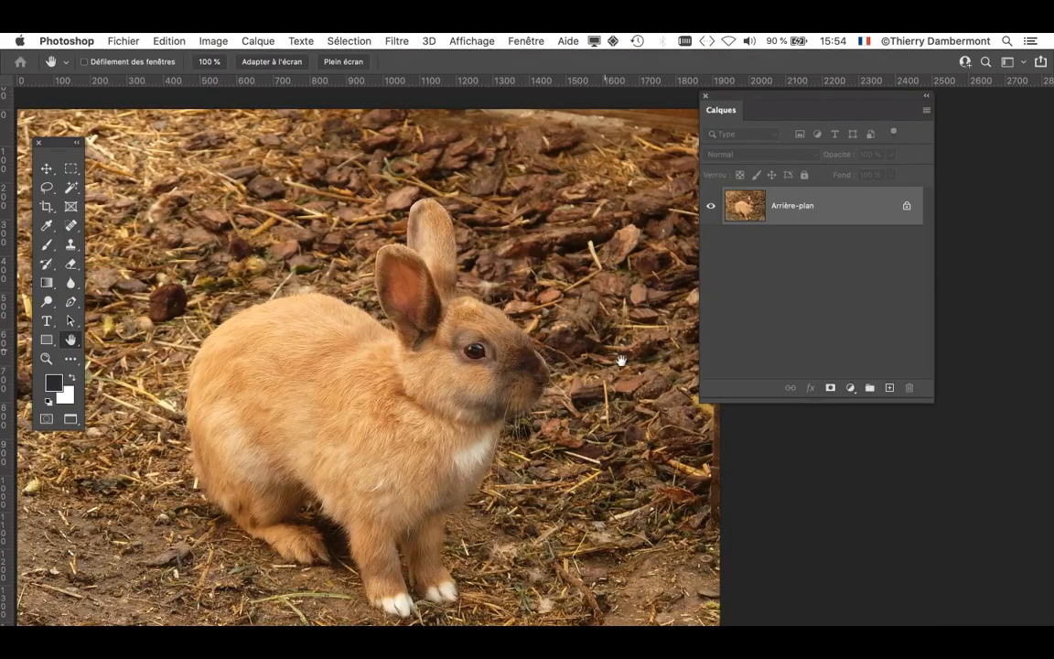
- Switch to Photoshop and select the rabbit automatically with the Subject selection command
{"action": "left_click_drag", "start_coordinate": [388, 273], "coordinate": [433, 312]}
{"action": "left_click", "coordinate": [432, 312], "text": "alt"}
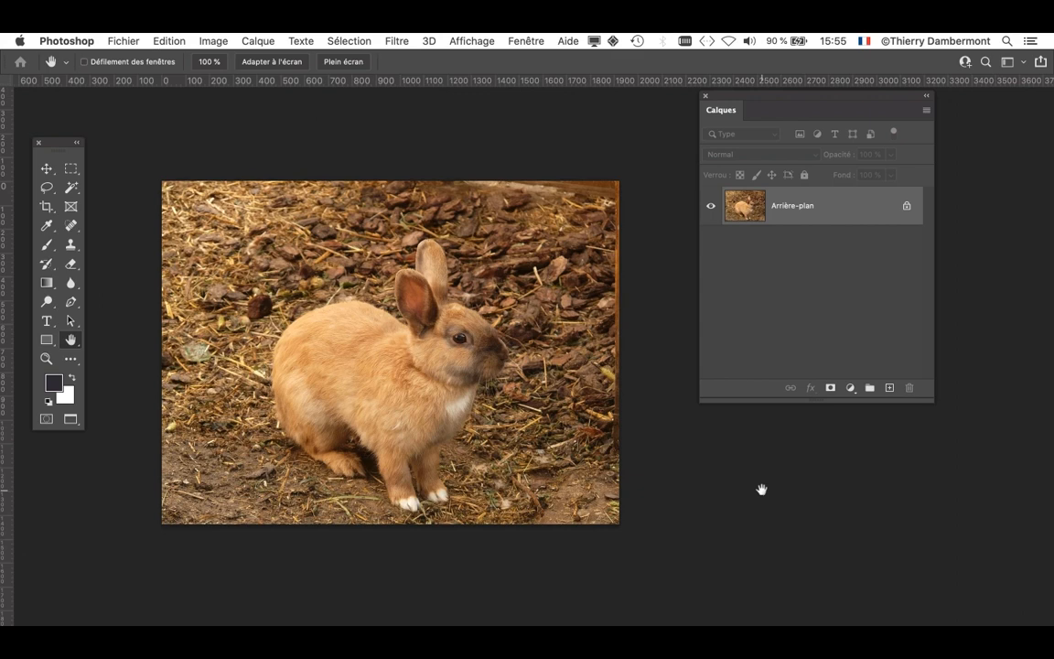
{"action": "left_click", "coordinate": [341, 38]}
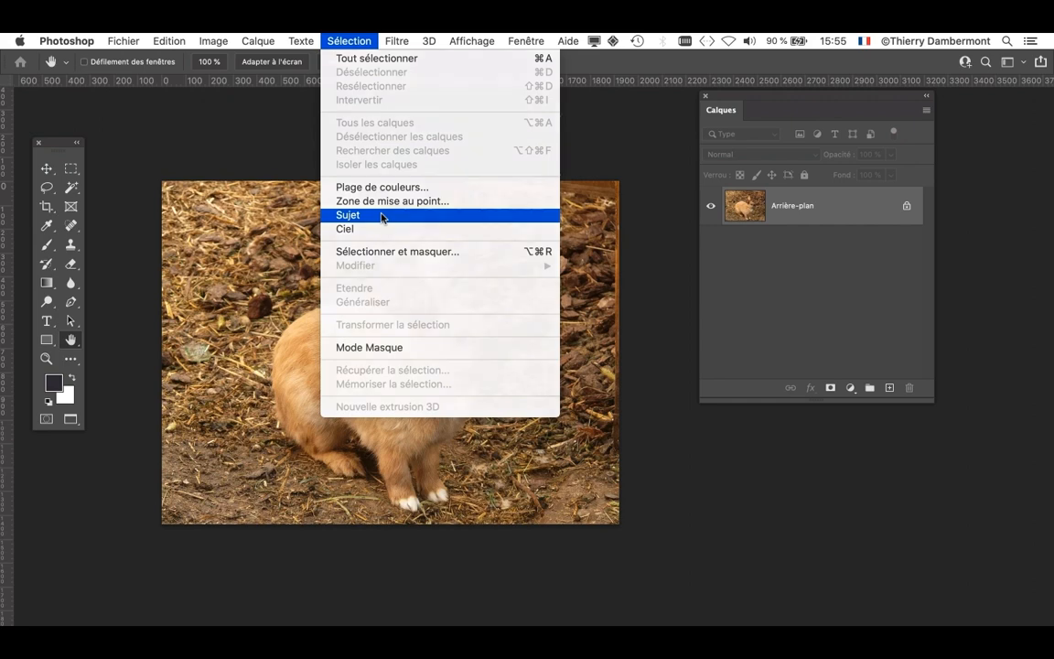
{"action": "left_click", "coordinate": [382, 216]}
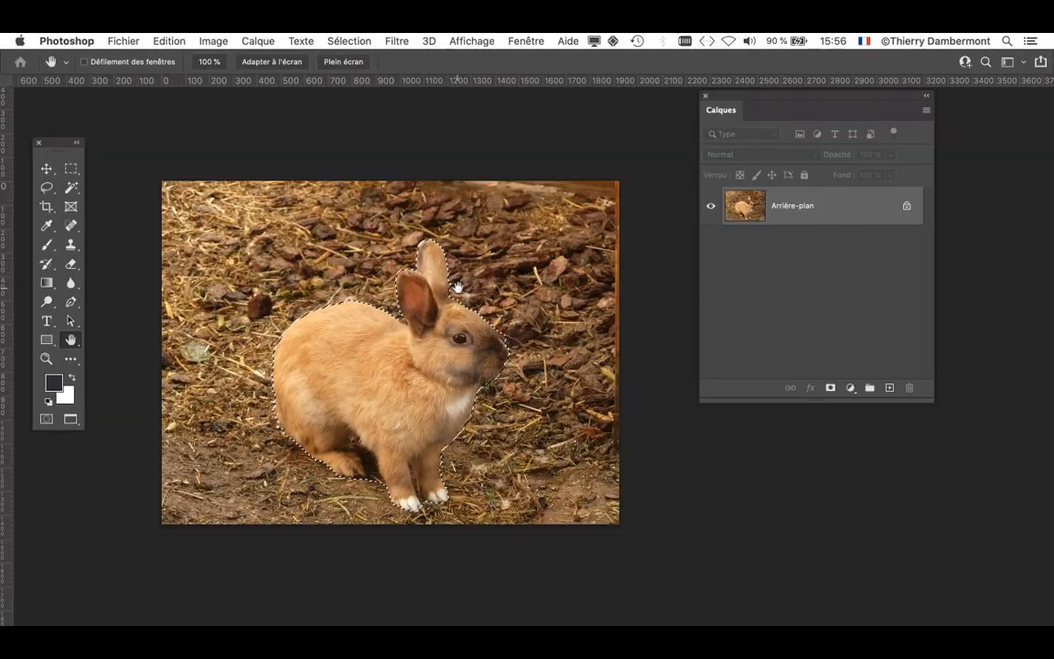
- Turn on Quick Mask mode for the rabbit selection and move the toolbox and Layers panel away from the rabbit
{"action": "left_click_drag", "start_coordinate": [61, 145], "coordinate": [171, 112]}
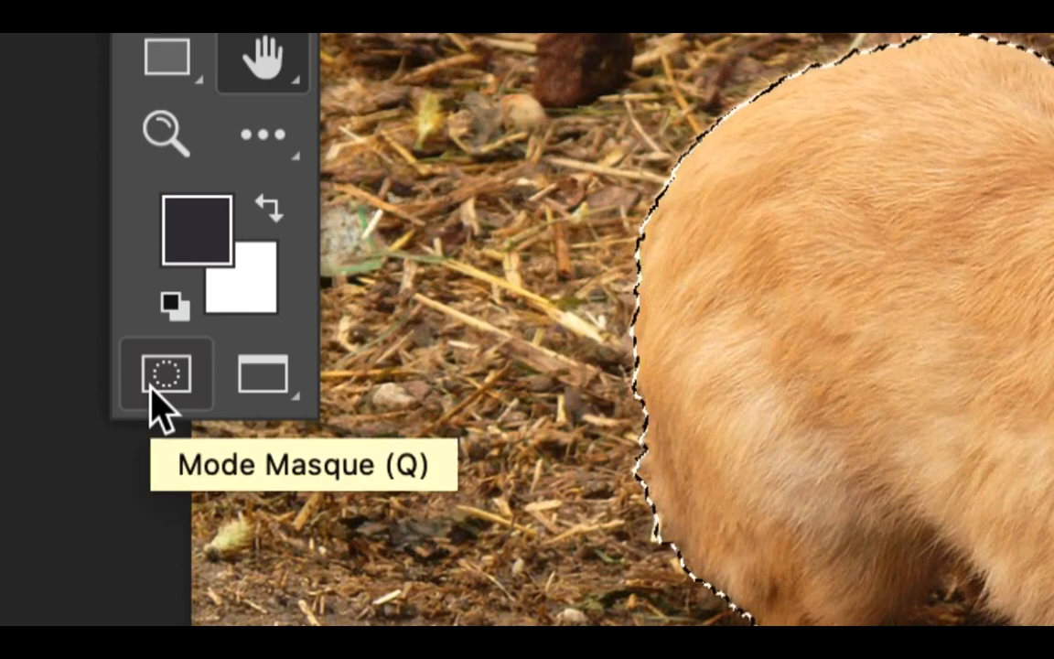
{"action": "left_click", "coordinate": [152, 386]}
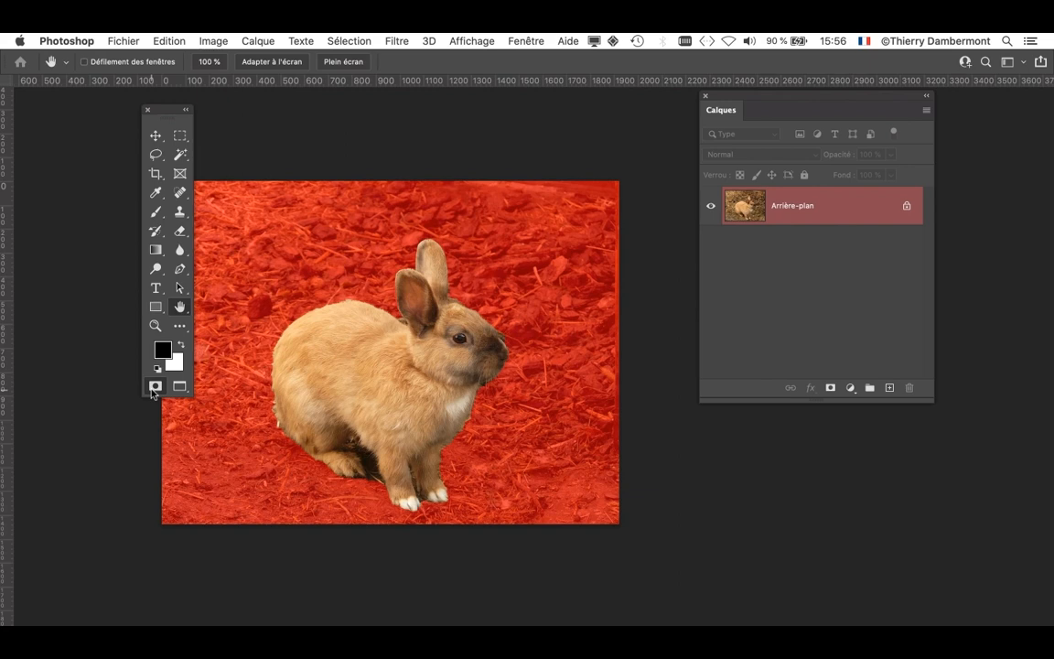
{"action": "left_click_drag", "start_coordinate": [158, 111], "coordinate": [119, 121]}
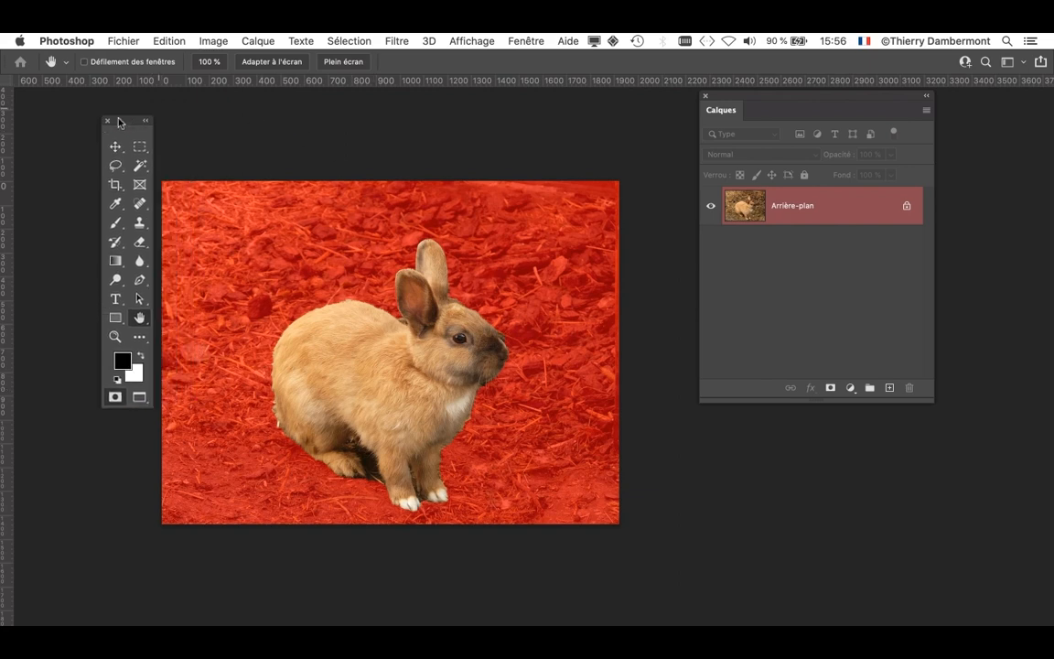
{"action": "left_click", "coordinate": [383, 320]}
{"action": "left_click_drag", "start_coordinate": [718, 99], "coordinate": [854, 125]}
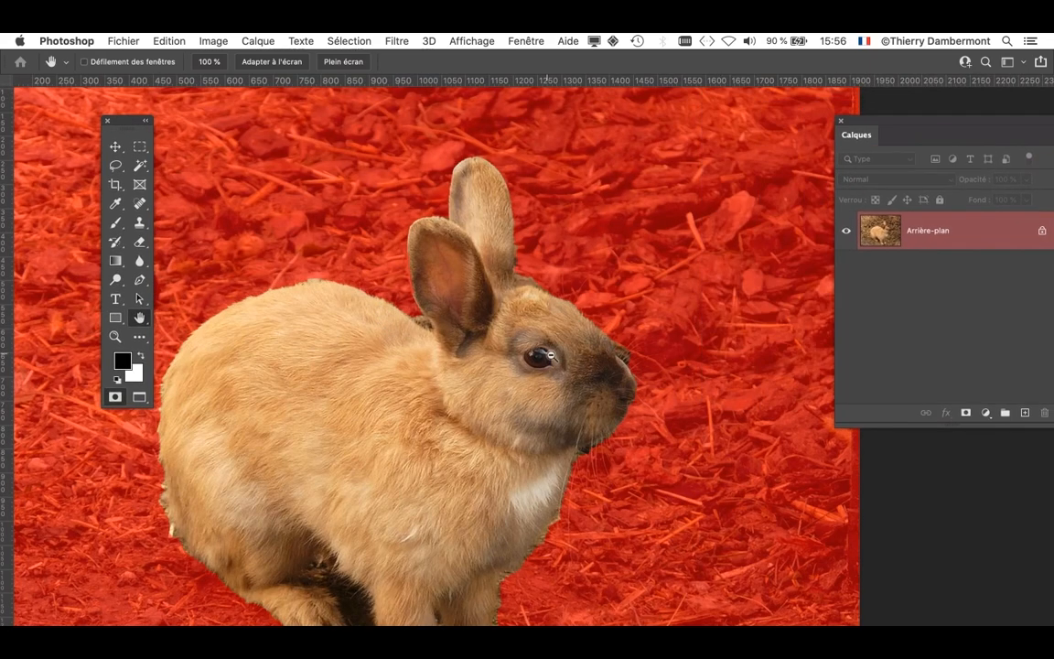
- Examine the red mask's edge closely around the rabbit's head, ears, back and hindquarters
{"action": "scroll", "coordinate": [602, 367], "scroll_direction": "up", "scroll_amount": 3}
{"action": "scroll", "coordinate": [569, 316], "scroll_direction": "up", "scroll_amount": 4}
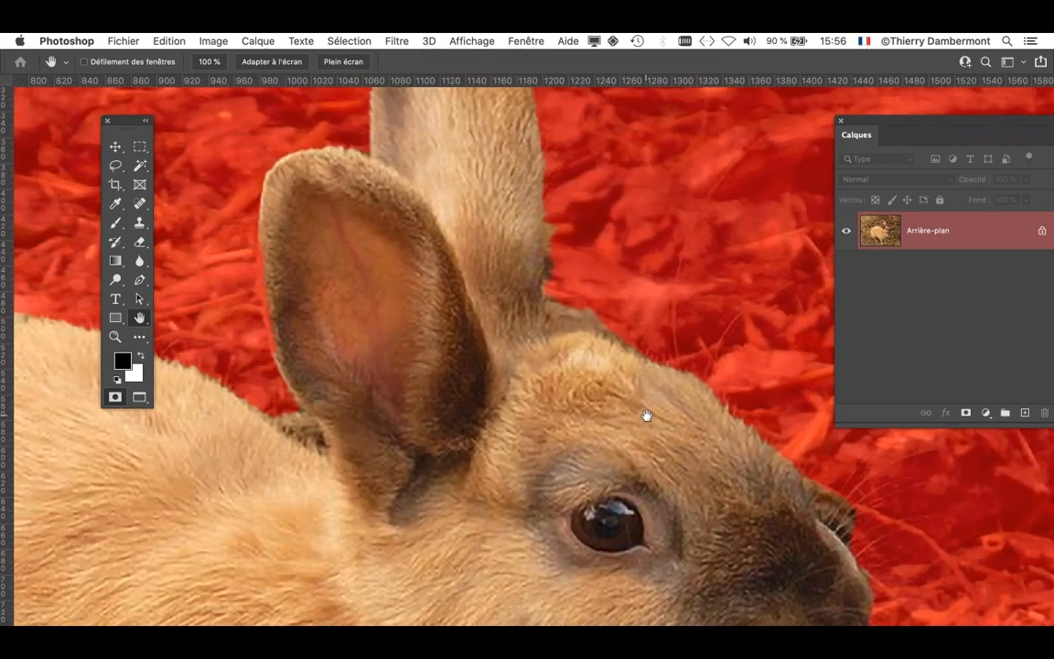
{"action": "left_click_drag", "start_coordinate": [646, 416], "coordinate": [696, 437]}
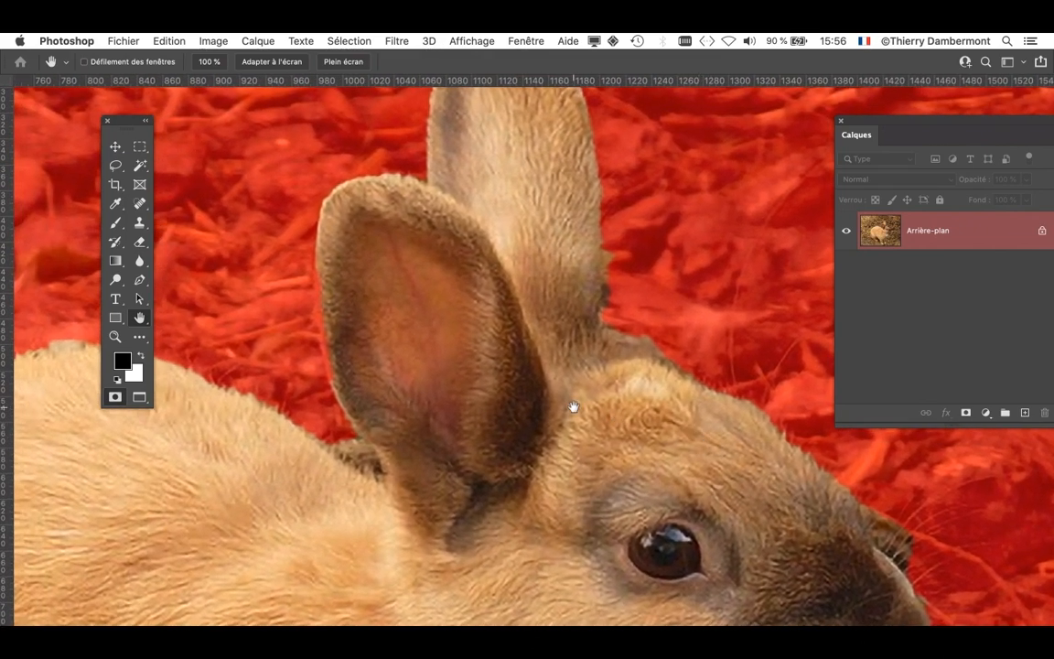
{"action": "left_click_drag", "start_coordinate": [572, 404], "coordinate": [710, 372]}
{"action": "left_click_drag", "start_coordinate": [543, 388], "coordinate": [641, 340]}
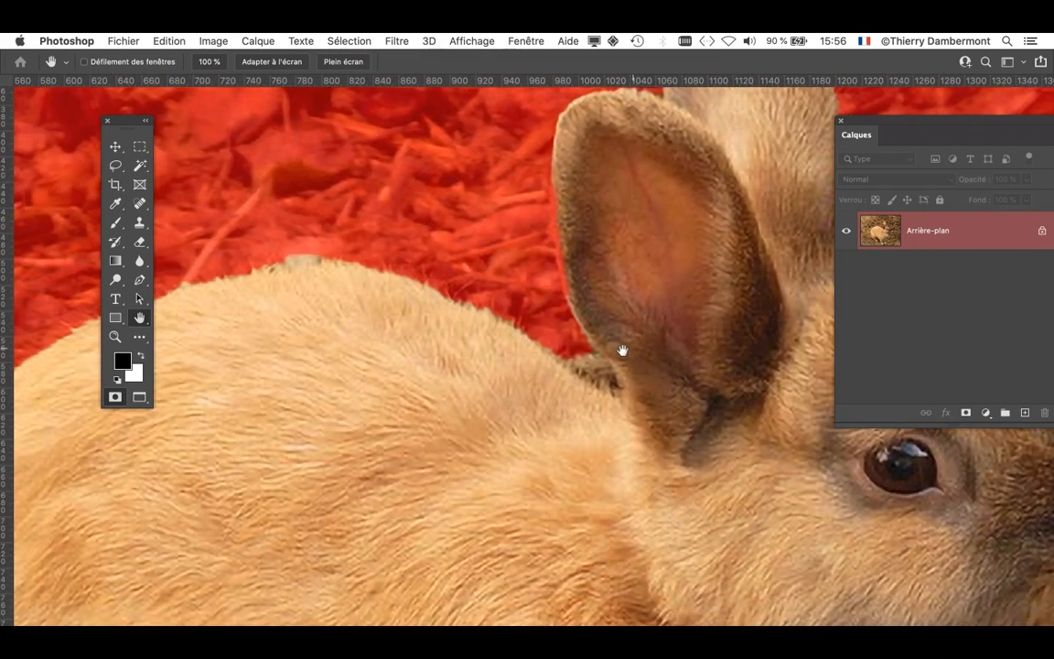
{"action": "left_click_drag", "start_coordinate": [565, 416], "coordinate": [699, 377]}
{"action": "left_click_drag", "start_coordinate": [473, 414], "coordinate": [555, 370]}
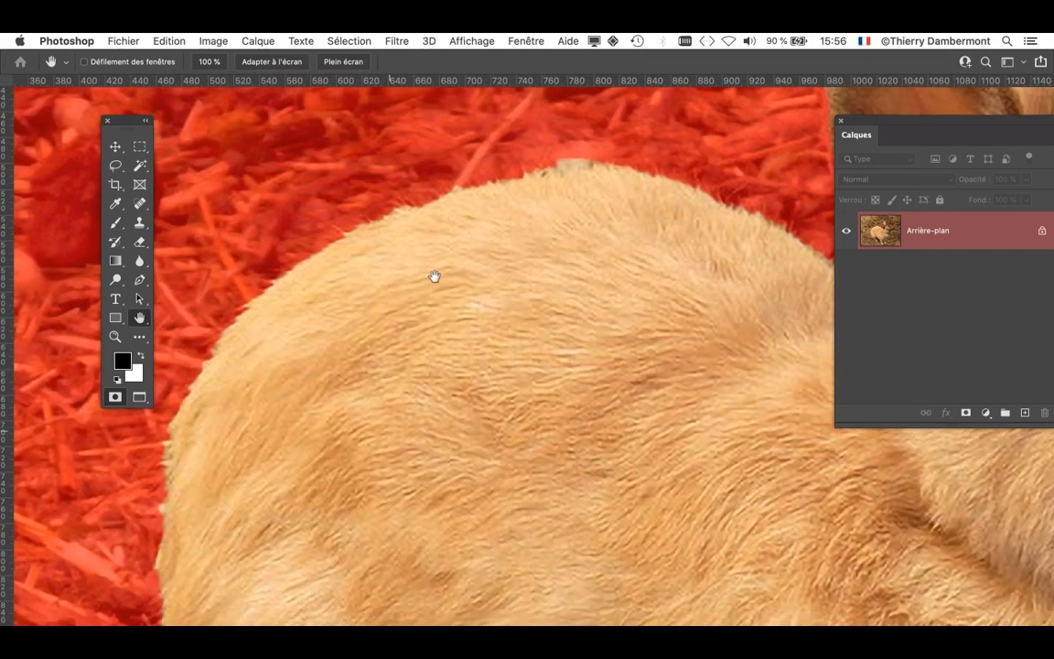
{"action": "left_click_drag", "start_coordinate": [325, 421], "coordinate": [411, 253]}
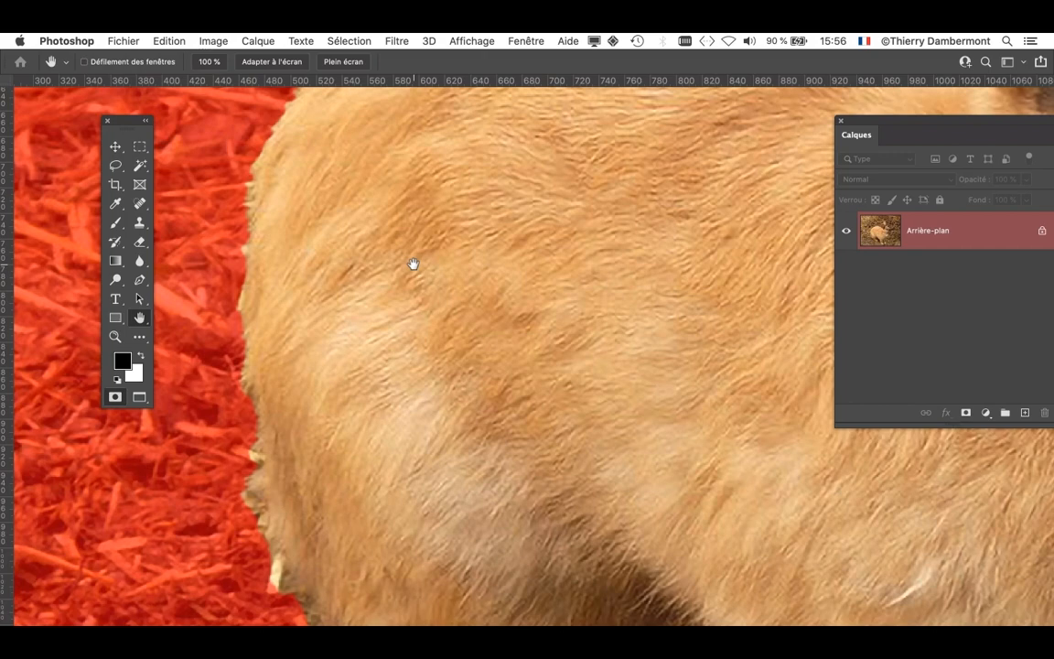
{"action": "left_click", "coordinate": [417, 272], "text": "alt"}
{"action": "left_click", "coordinate": [419, 273], "text": "alt"}
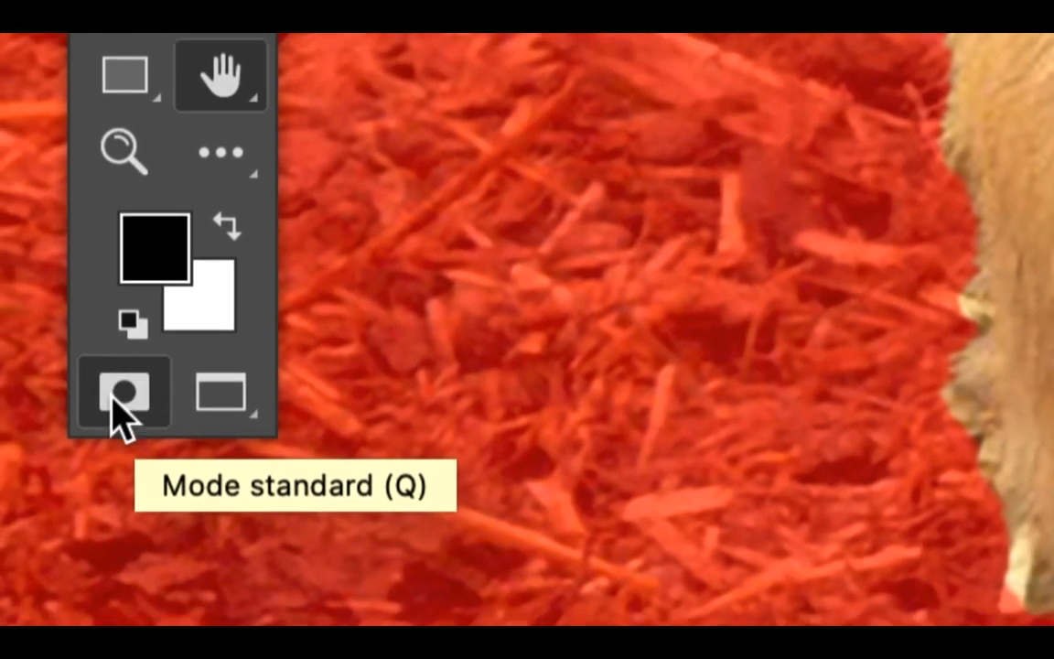
- Change the Quick Mask overlay colour to green (#00ff42) and display the rabbit selection in Quick Mask mode again
{"action": "left_click", "coordinate": [110, 390]}
{"action": "double_click", "coordinate": [114, 399]}
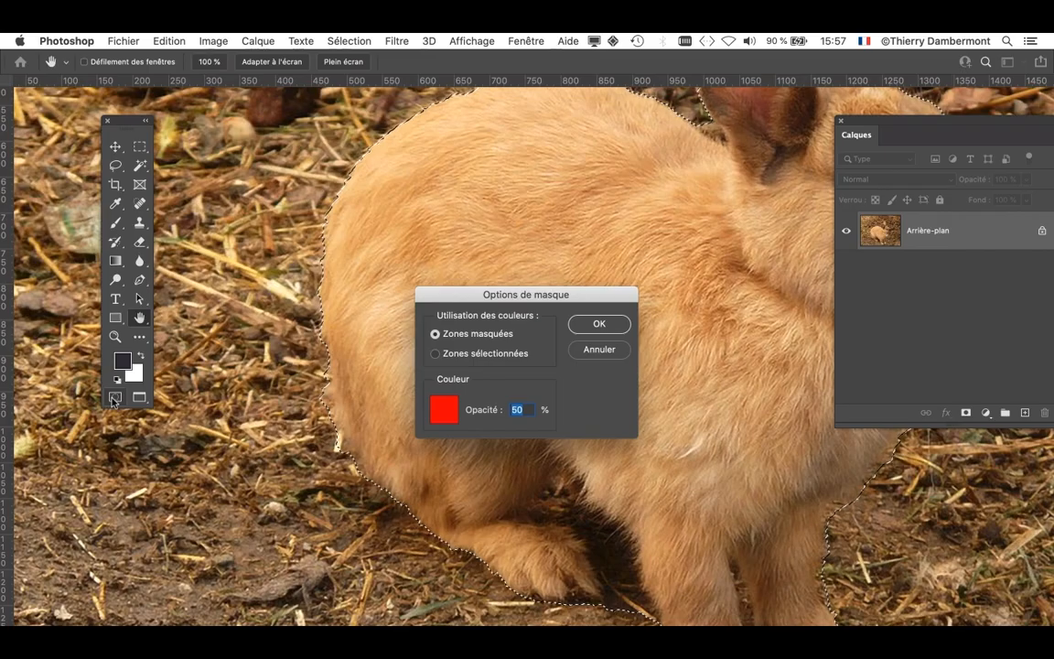
{"action": "left_click_drag", "start_coordinate": [515, 317], "coordinate": [445, 193]}
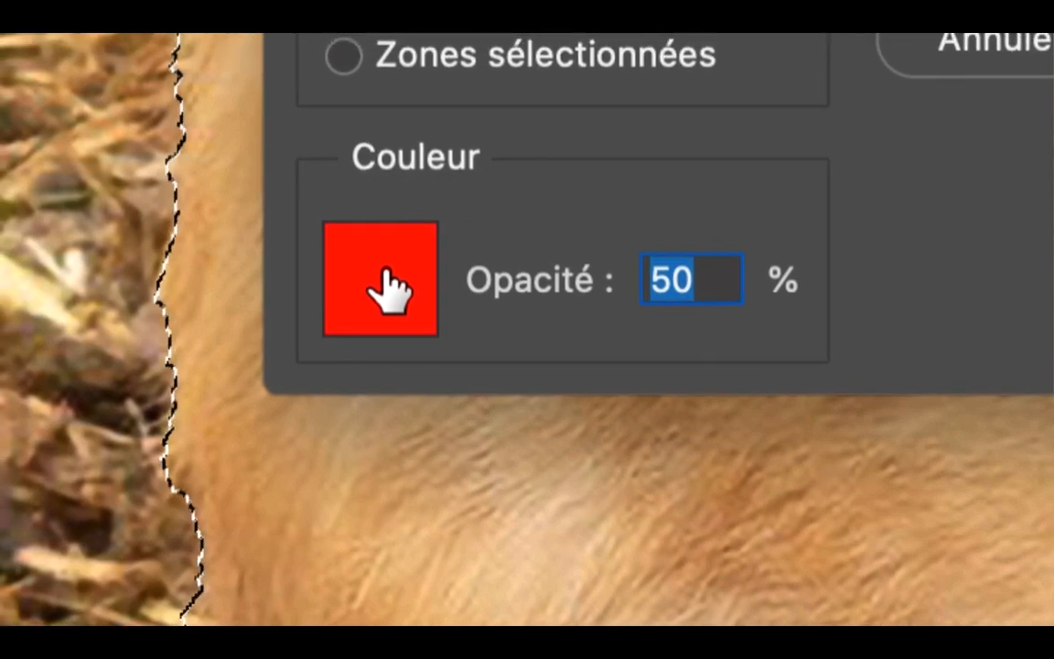
{"action": "left_click", "coordinate": [386, 272]}
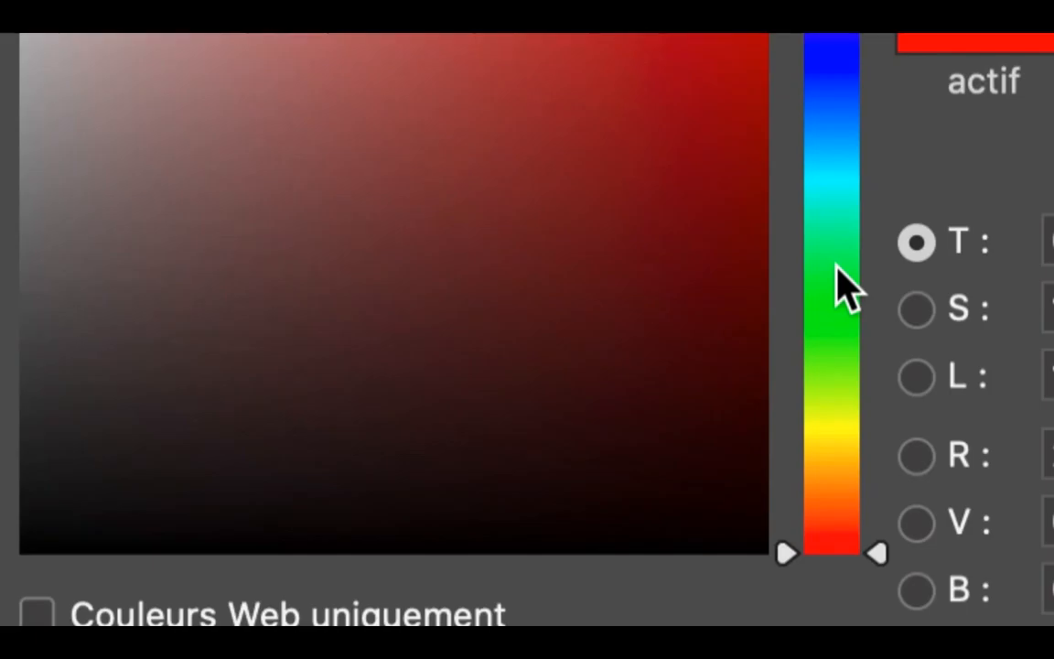
{"action": "left_click", "coordinate": [834, 273]}
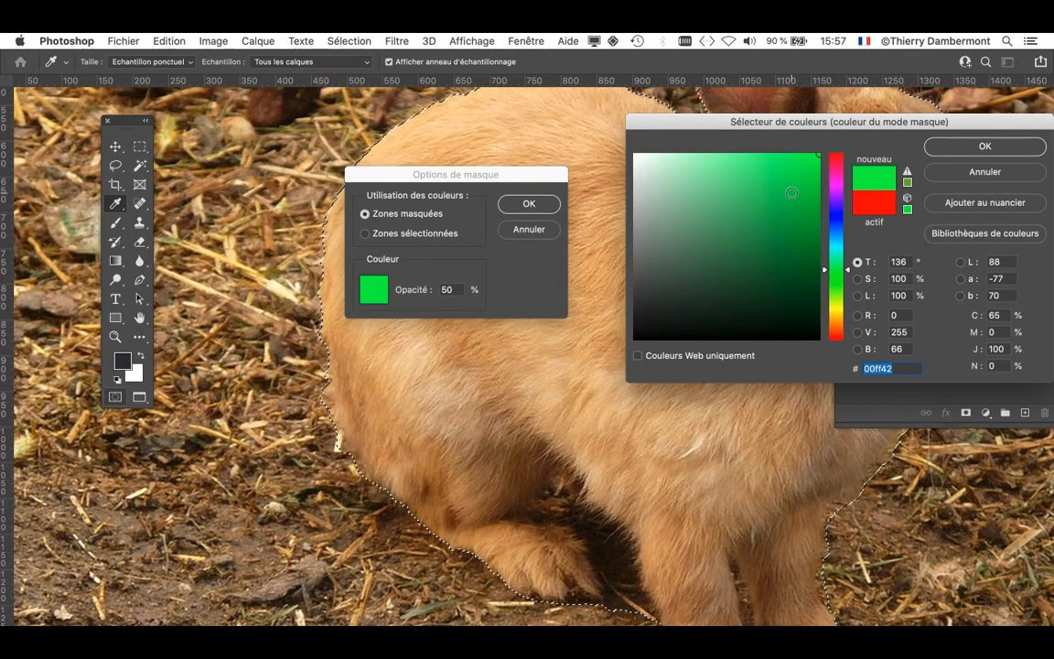
{"action": "left_click", "coordinate": [986, 148]}
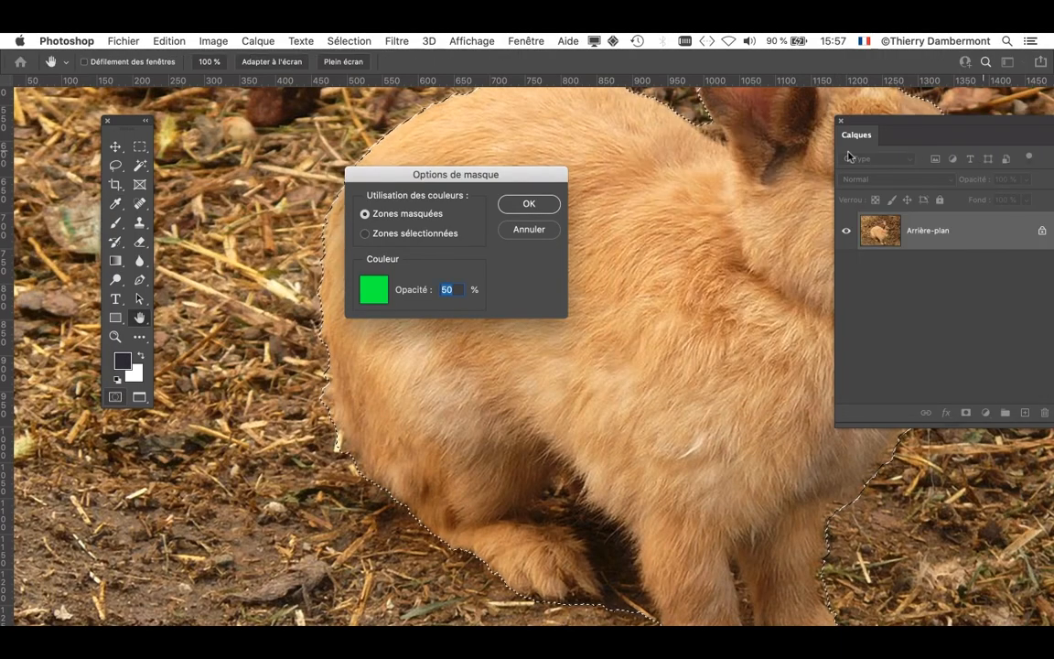
{"action": "left_click", "coordinate": [509, 202]}
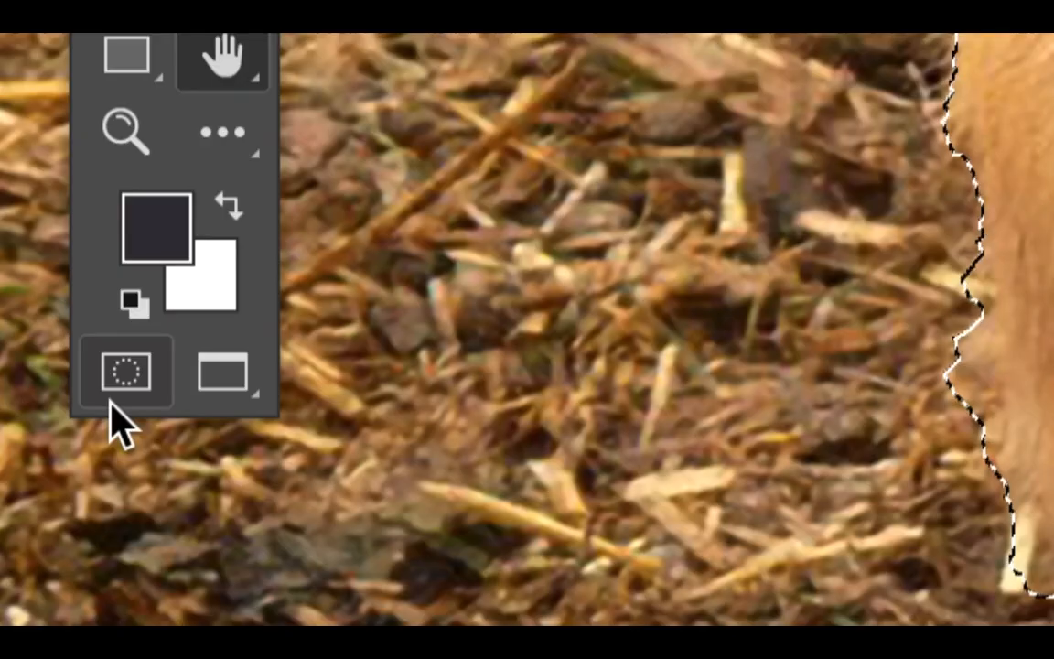
{"action": "left_click", "coordinate": [112, 400]}
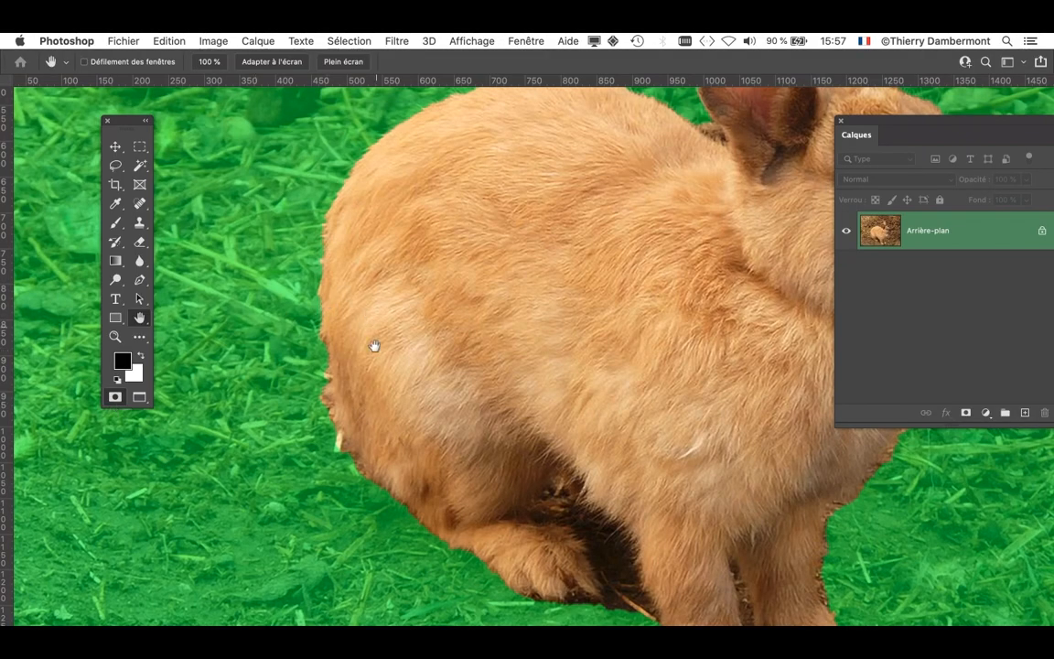
- Look over the whole rabbit against the green overlay, from the ears and head to the paws
{"action": "left_click_drag", "start_coordinate": [373, 345], "coordinate": [177, 576]}
{"action": "scroll", "coordinate": [177, 576], "scroll_direction": "right", "scroll_amount": 6}
{"action": "scroll", "coordinate": [177, 576], "scroll_direction": "down", "scroll_amount": 3}
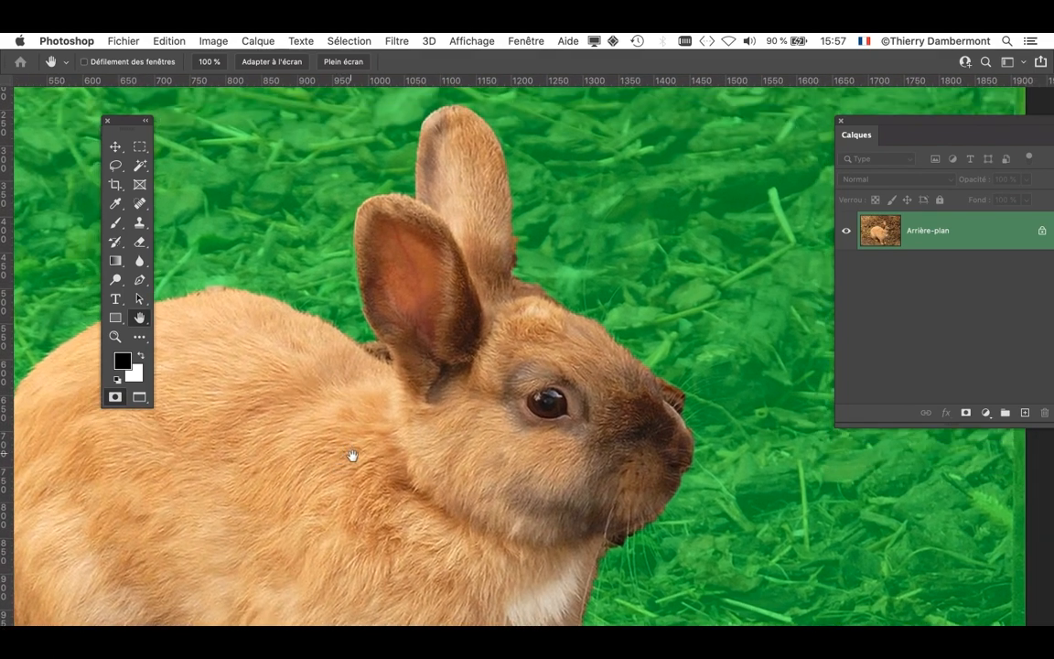
{"action": "left_click_drag", "start_coordinate": [354, 455], "coordinate": [356, 454]}
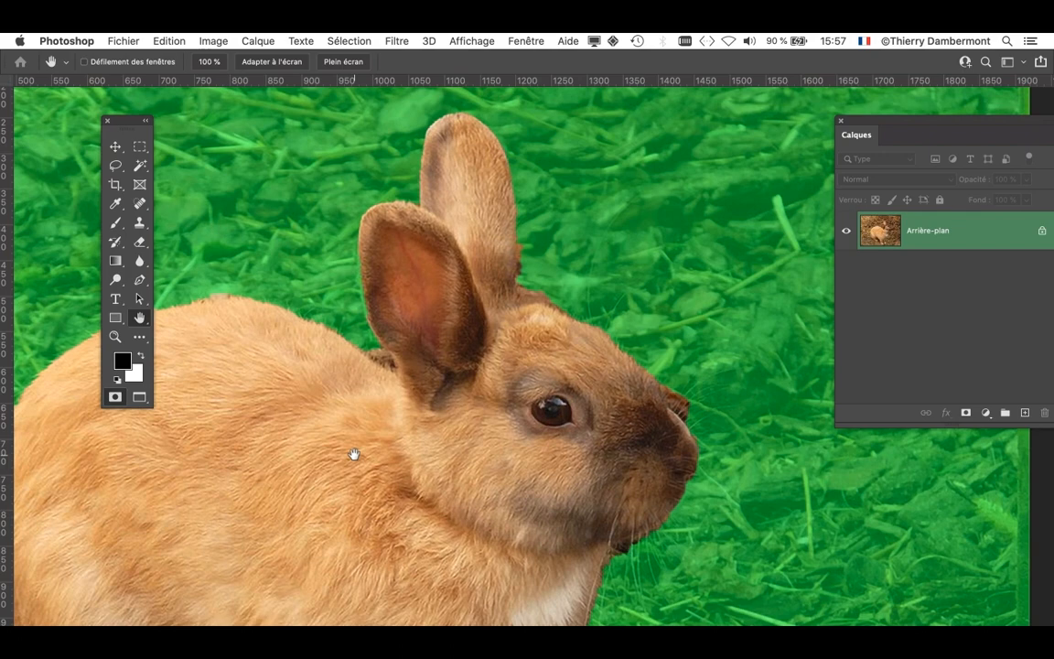
{"action": "scroll", "coordinate": [422, 481], "scroll_direction": "down", "scroll_amount": 8}
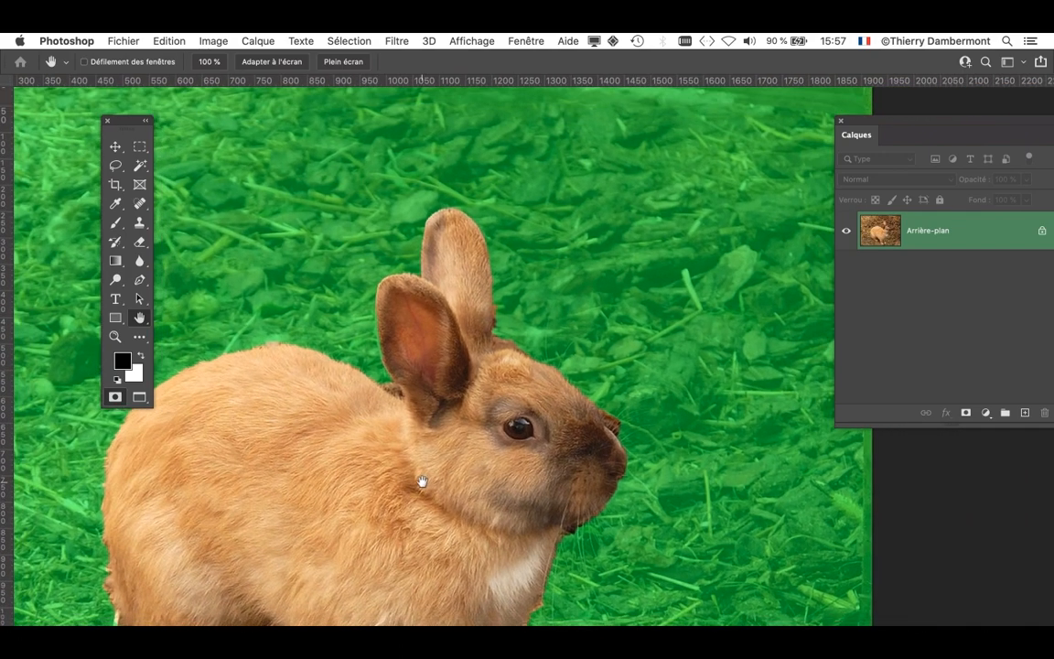
{"action": "left_click_drag", "start_coordinate": [422, 481], "coordinate": [523, 313]}
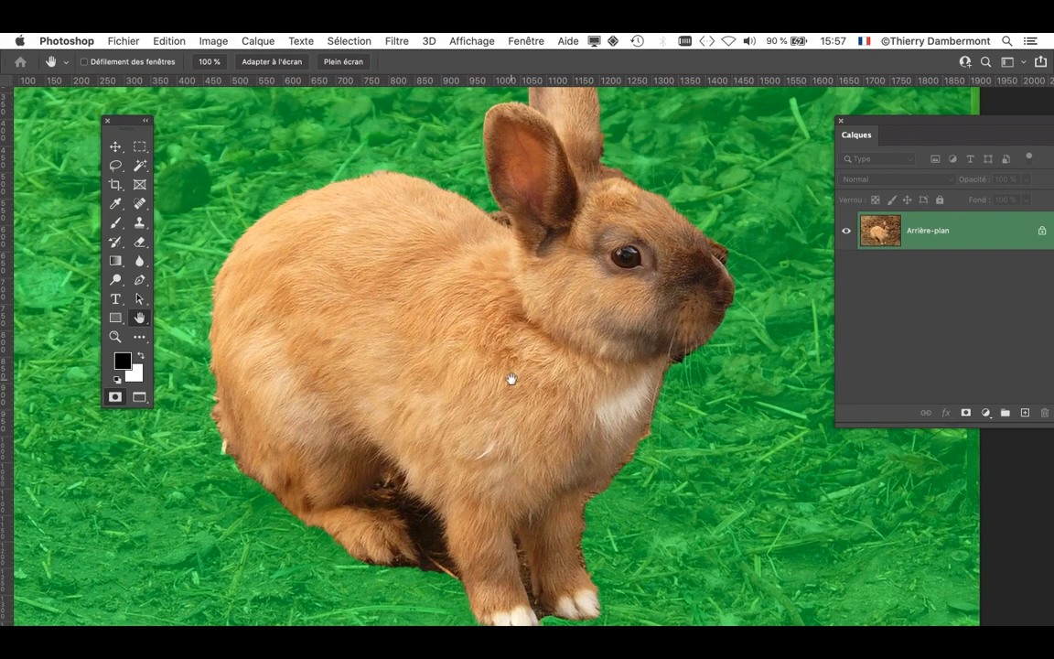
{"action": "scroll", "coordinate": [599, 582], "scroll_direction": "up", "scroll_amount": 5}
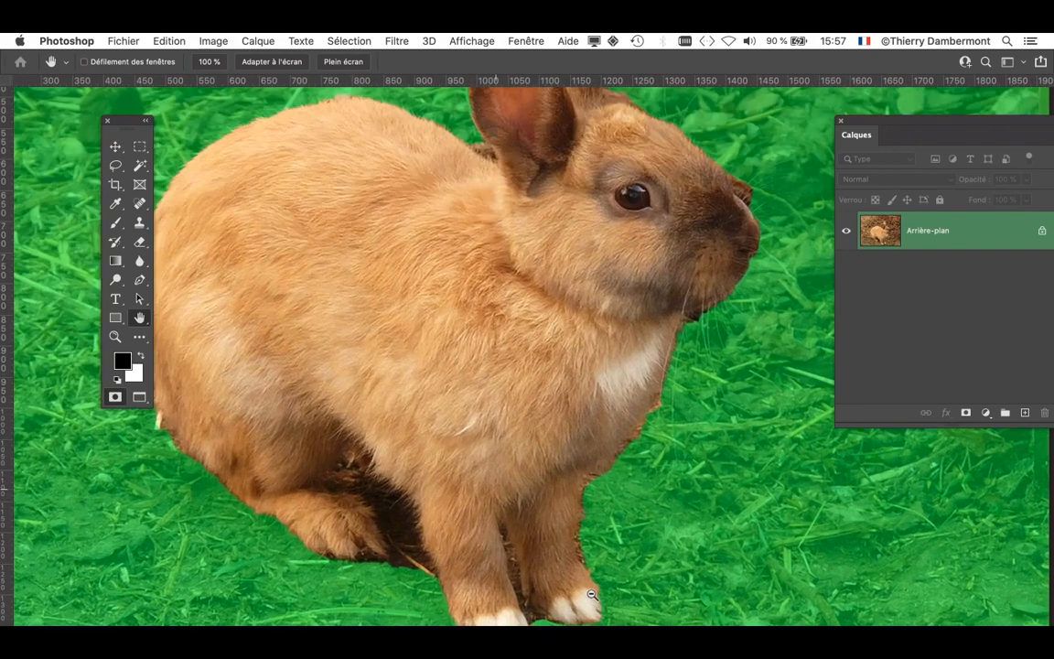
- Examine close up the mask's edge along the chest, at the nose and between the ear and the back
{"action": "key", "text": "alt+super+8"}
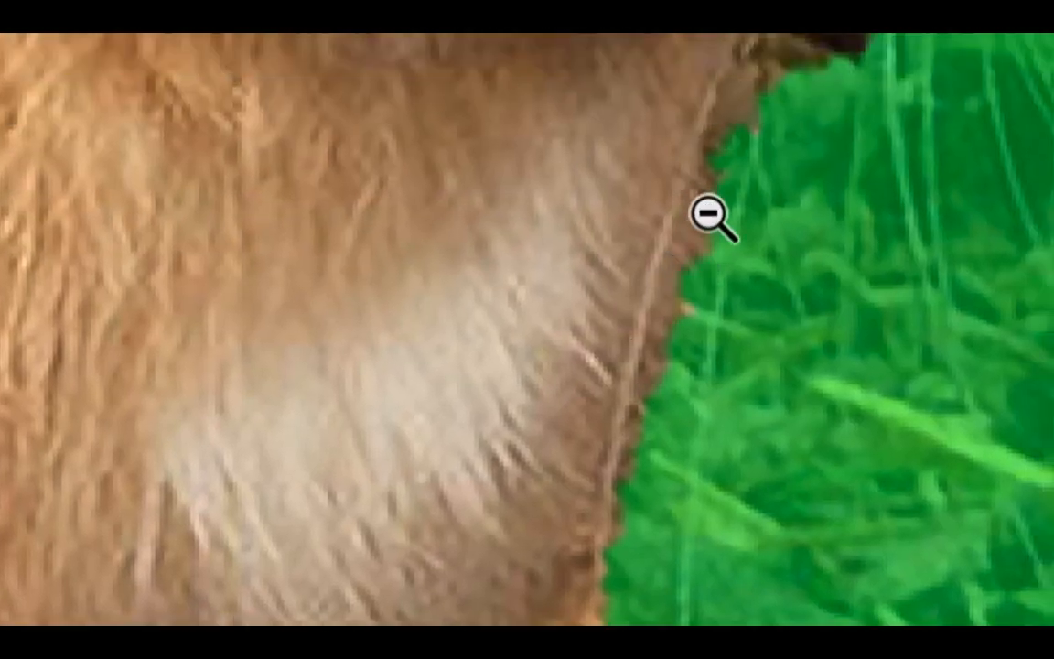
{"action": "key", "text": "alt+super+8"}
{"action": "left_click_drag", "start_coordinate": [736, 209], "coordinate": [618, 523]}
{"action": "left_click_drag", "start_coordinate": [558, 333], "coordinate": [595, 411]}
{"action": "left_click_drag", "start_coordinate": [492, 376], "coordinate": [455, 375]}
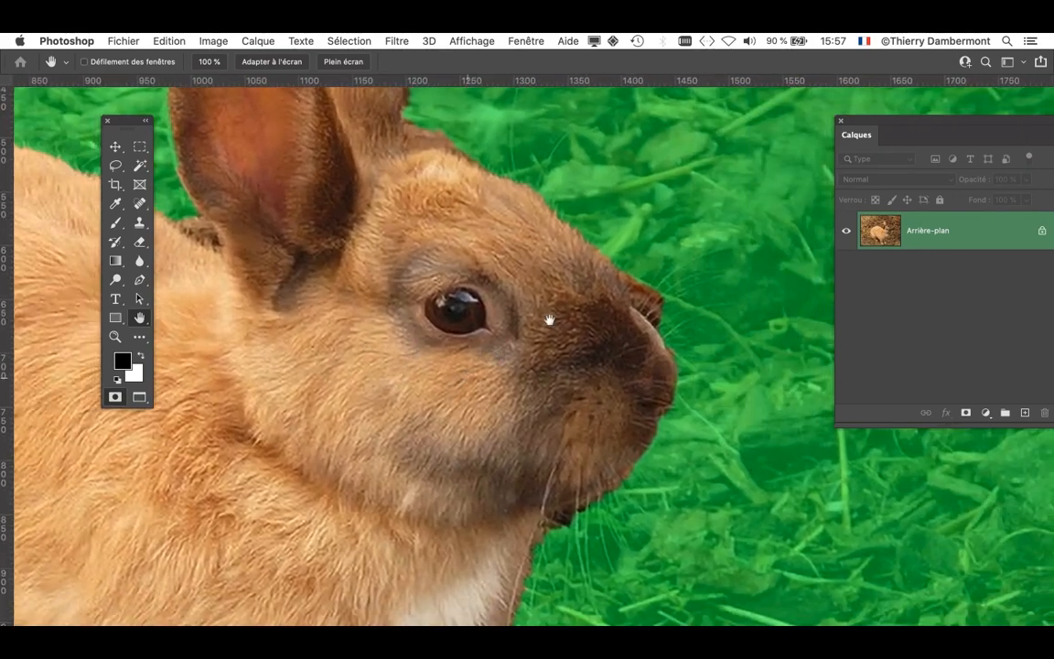
{"action": "key", "text": "alt+super+8"}
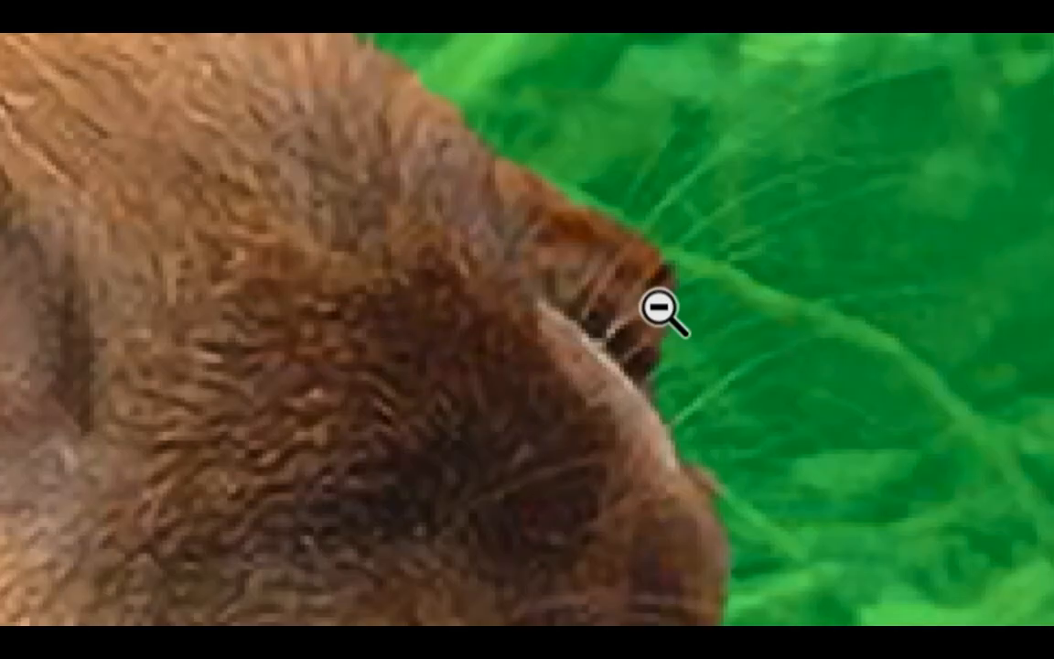
{"action": "key", "text": "alt+super+8"}
{"action": "left_click_drag", "start_coordinate": [390, 304], "coordinate": [666, 376]}
{"action": "key", "text": "alt+super+8"}
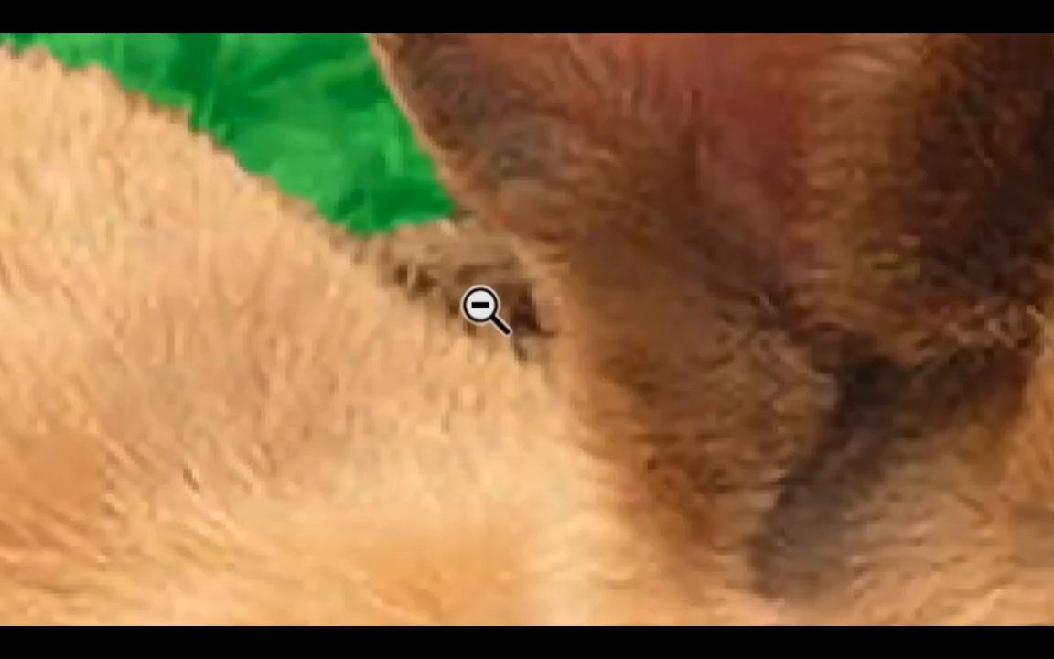
{"action": "key", "text": "alt+super+8"}
{"action": "left_click_drag", "start_coordinate": [329, 403], "coordinate": [758, 382]}
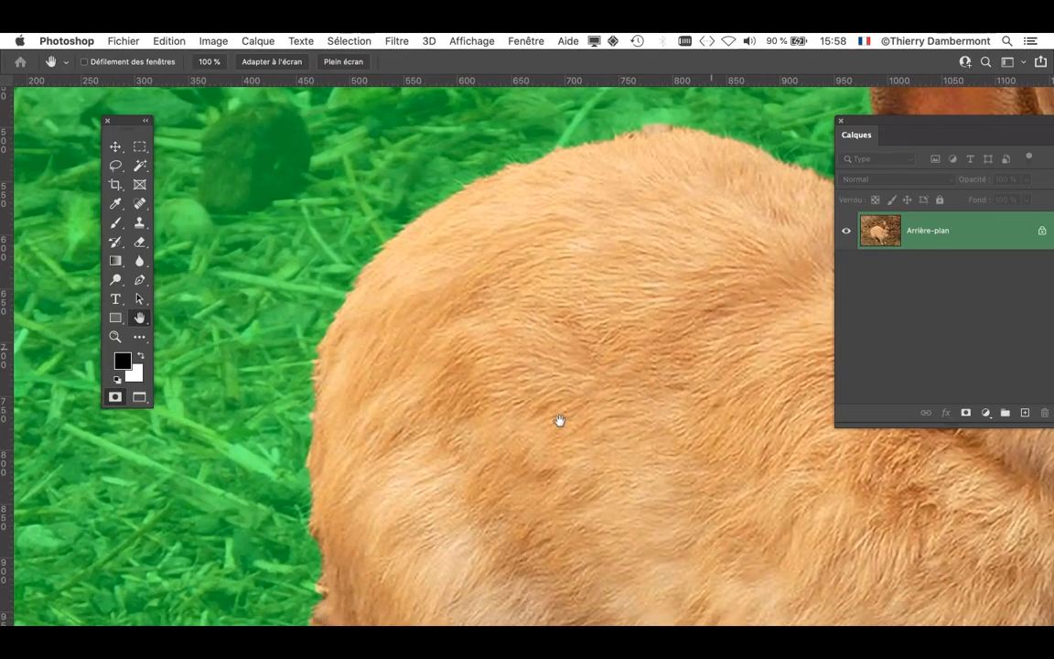
- Check the mask's edge along the hindquarters and the gap between the front legs, ending with the whole image in view
{"action": "left_click_drag", "start_coordinate": [541, 404], "coordinate": [504, 187]}
{"action": "scroll", "coordinate": [505, 188], "scroll_direction": "down", "scroll_amount": 5}
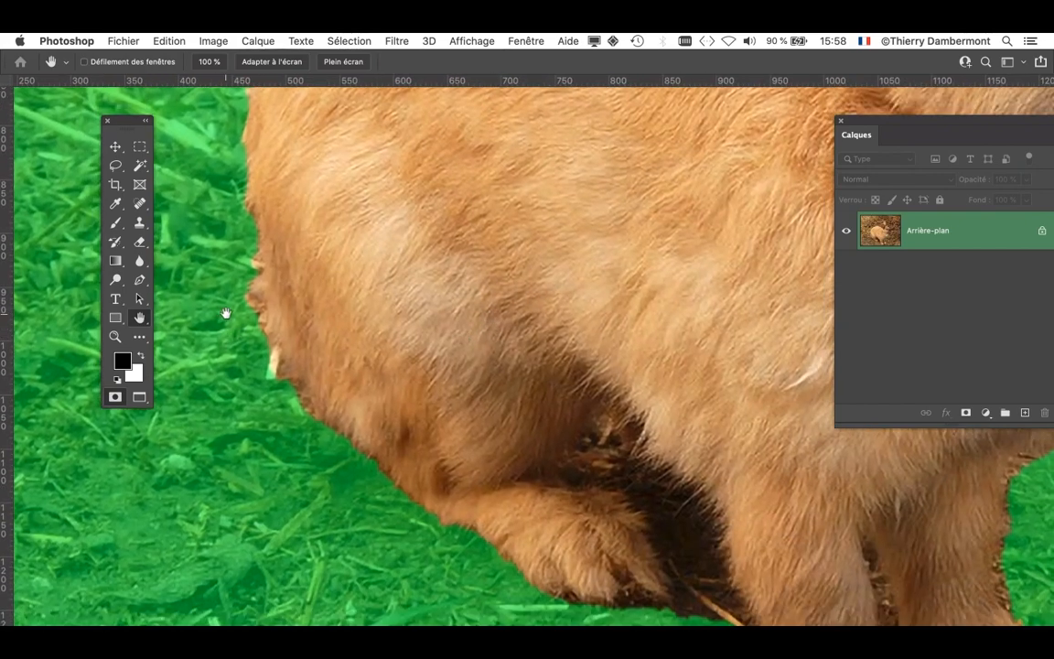
{"action": "scroll", "coordinate": [433, 475], "scroll_direction": "right", "scroll_amount": 8}
{"action": "scroll", "coordinate": [433, 475], "scroll_direction": "down", "scroll_amount": 3}
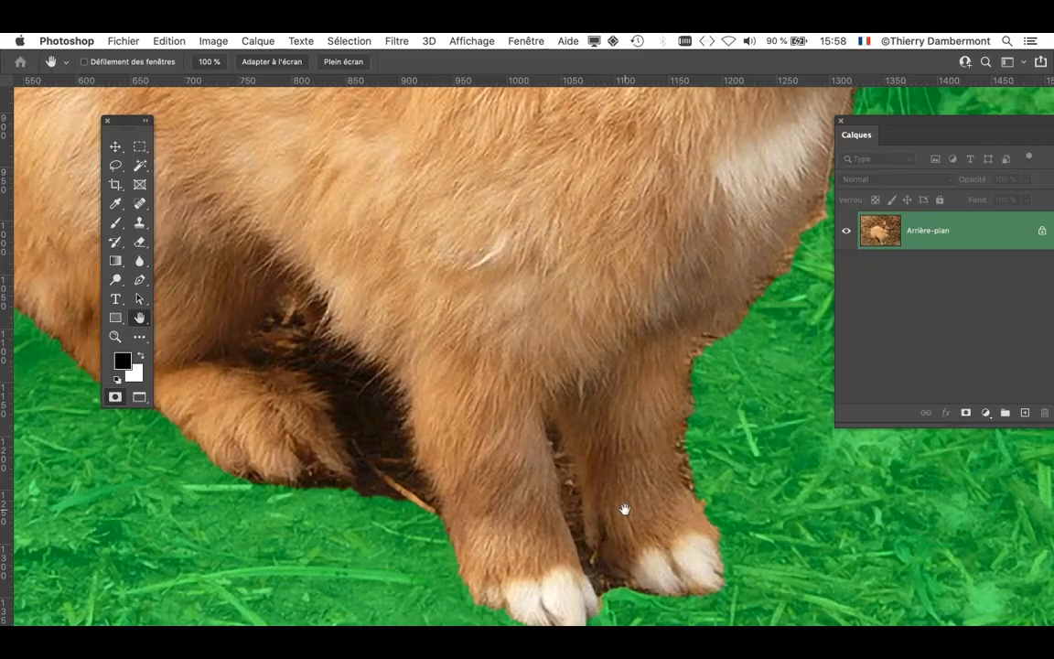
{"action": "key", "text": "alt+super+8"}
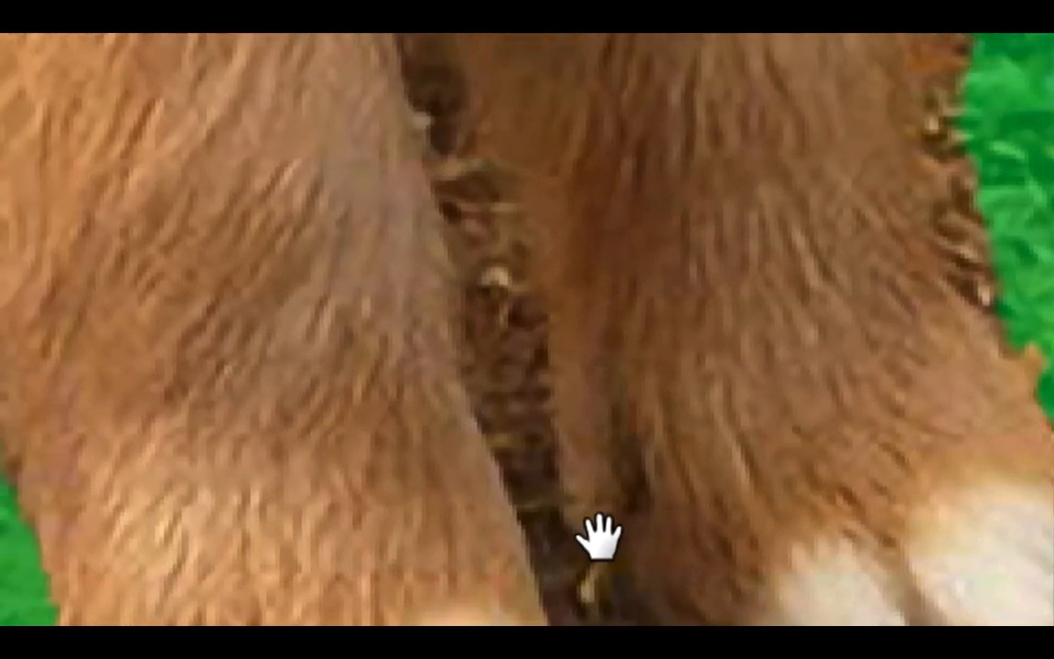
{"action": "key", "text": "alt+super+8"}
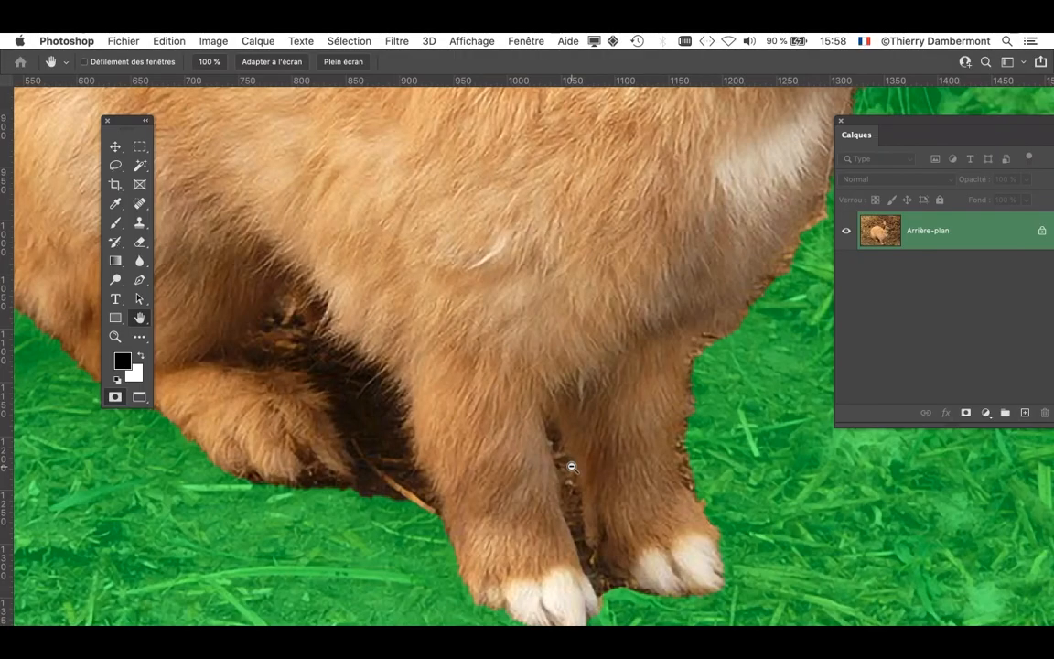
{"action": "scroll", "coordinate": [571, 467], "scroll_direction": "down", "scroll_amount": 5}
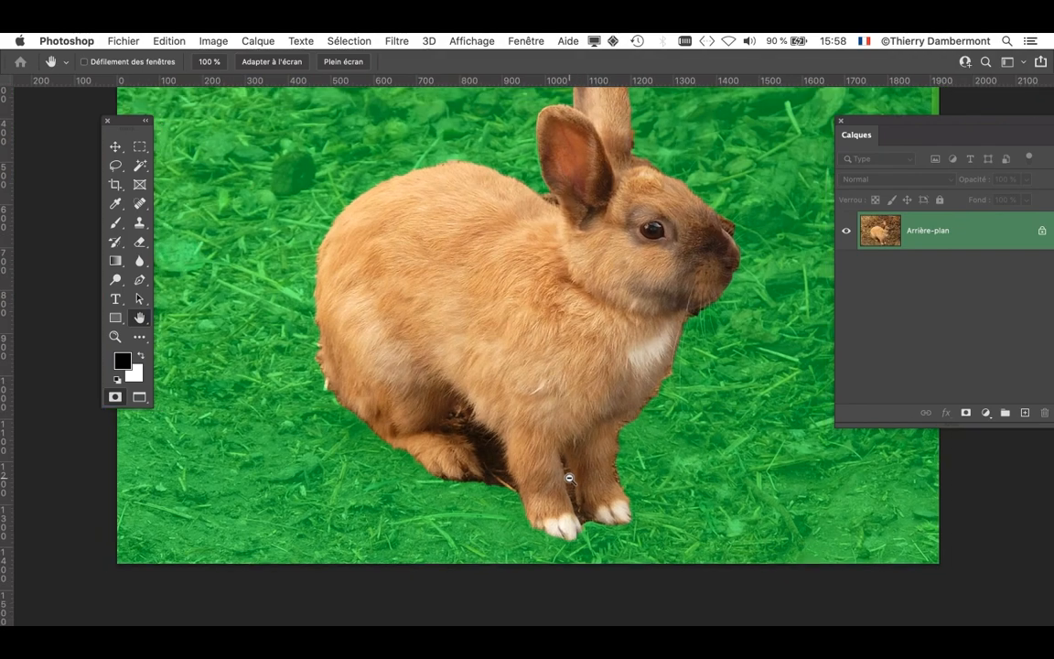
{"action": "scroll", "coordinate": [569, 478], "scroll_direction": "down", "scroll_amount": 2}
{"action": "left_click_drag", "start_coordinate": [484, 376], "coordinate": [428, 436]}
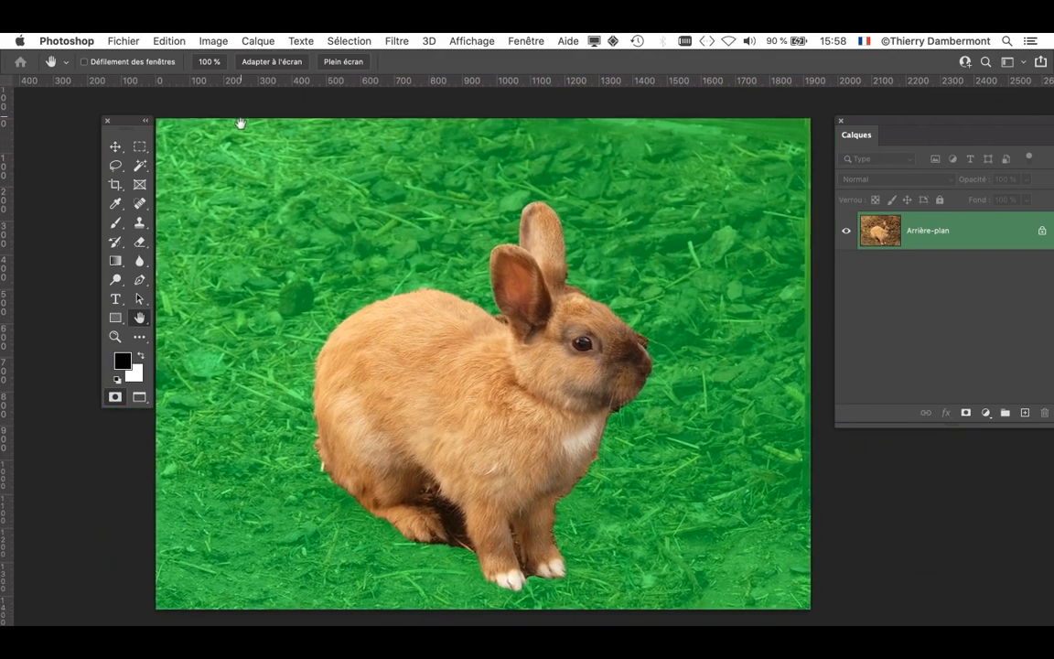
- Move the toolbox and a reduced Layers panel clear of the rabbit and display the Channels panel
{"action": "left_click_drag", "start_coordinate": [144, 120], "coordinate": [117, 118]}
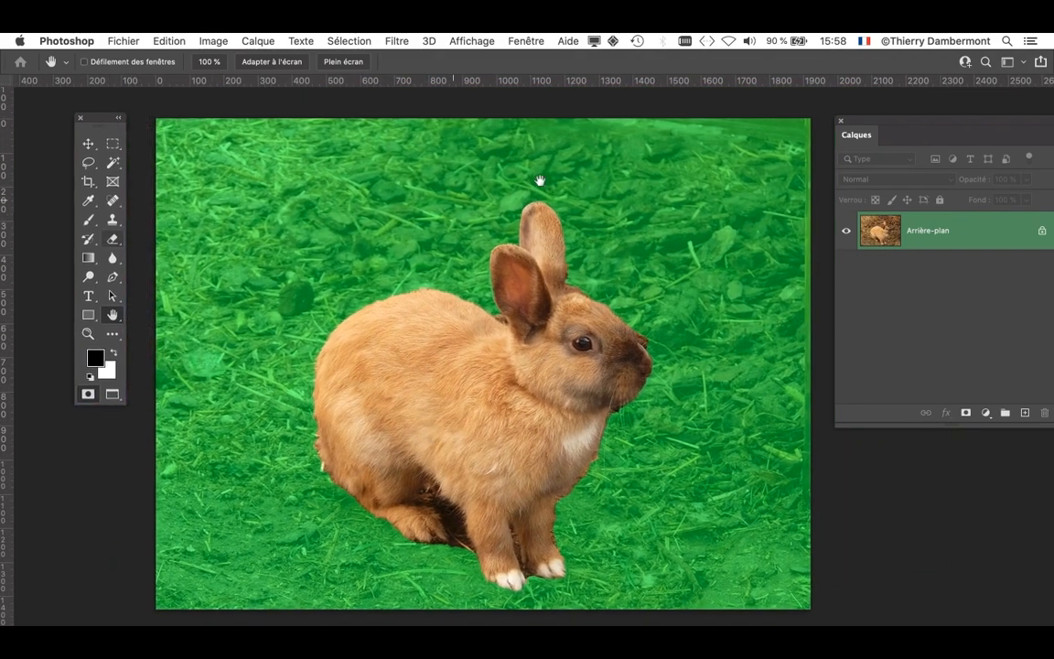
{"action": "left_click_drag", "start_coordinate": [864, 127], "coordinate": [772, 108]}
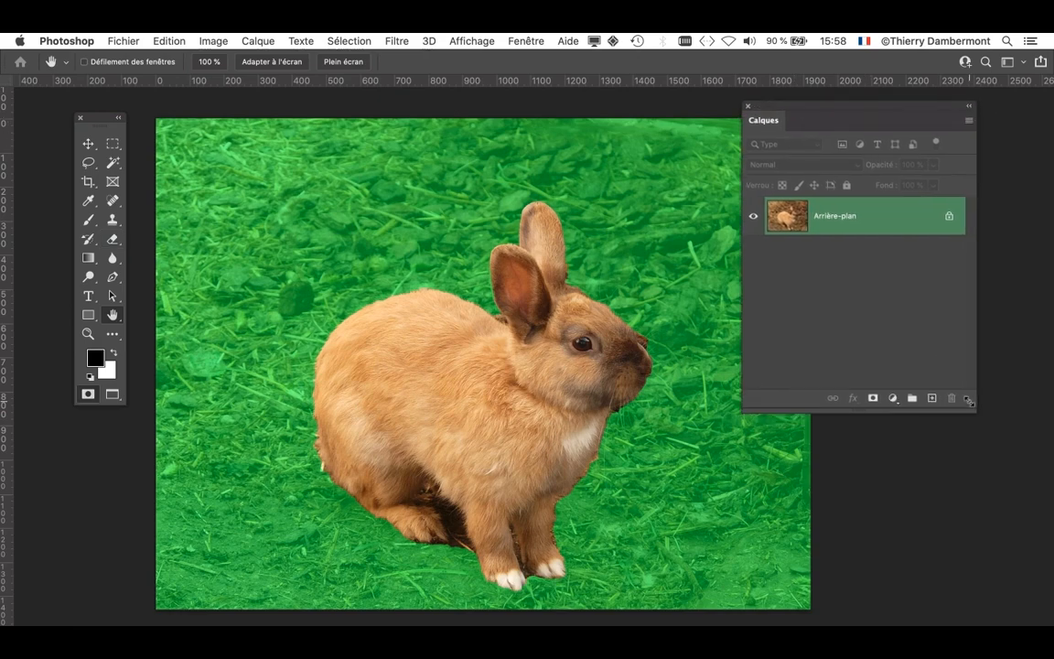
{"action": "left_click_drag", "start_coordinate": [962, 403], "coordinate": [904, 303]}
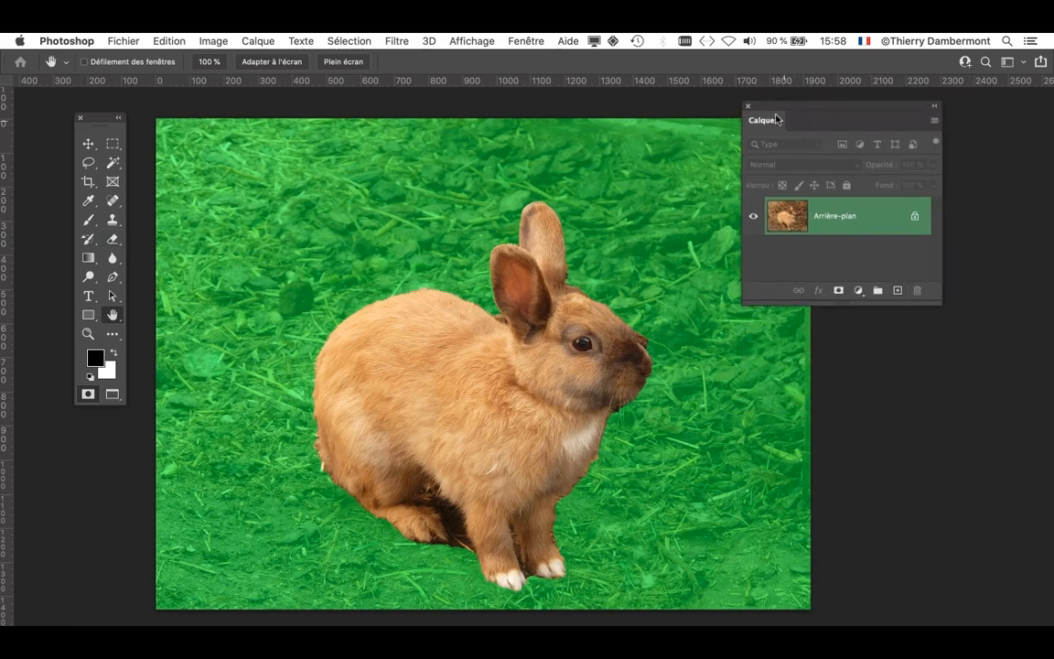
{"action": "left_click_drag", "start_coordinate": [776, 120], "coordinate": [111, 468]}
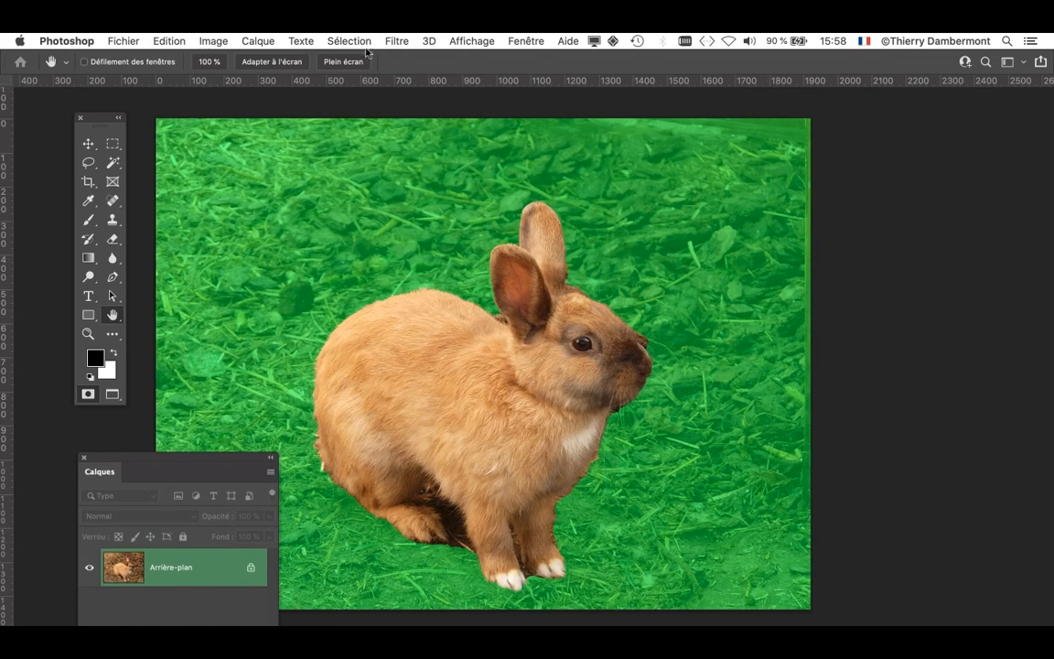
{"action": "left_click", "coordinate": [523, 40]}
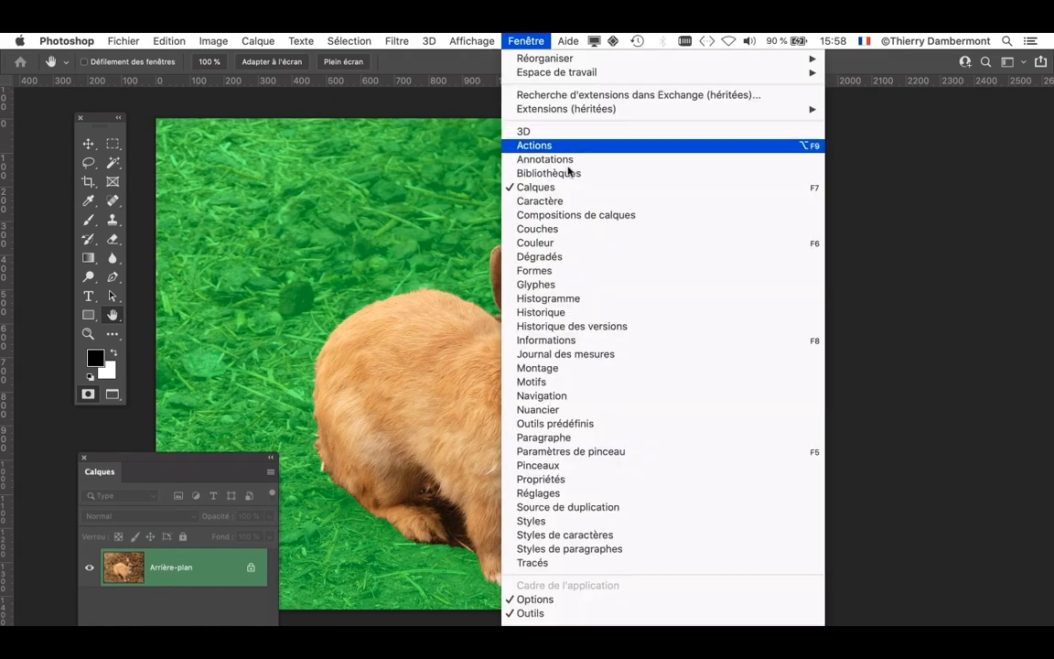
{"action": "left_click", "coordinate": [581, 232]}
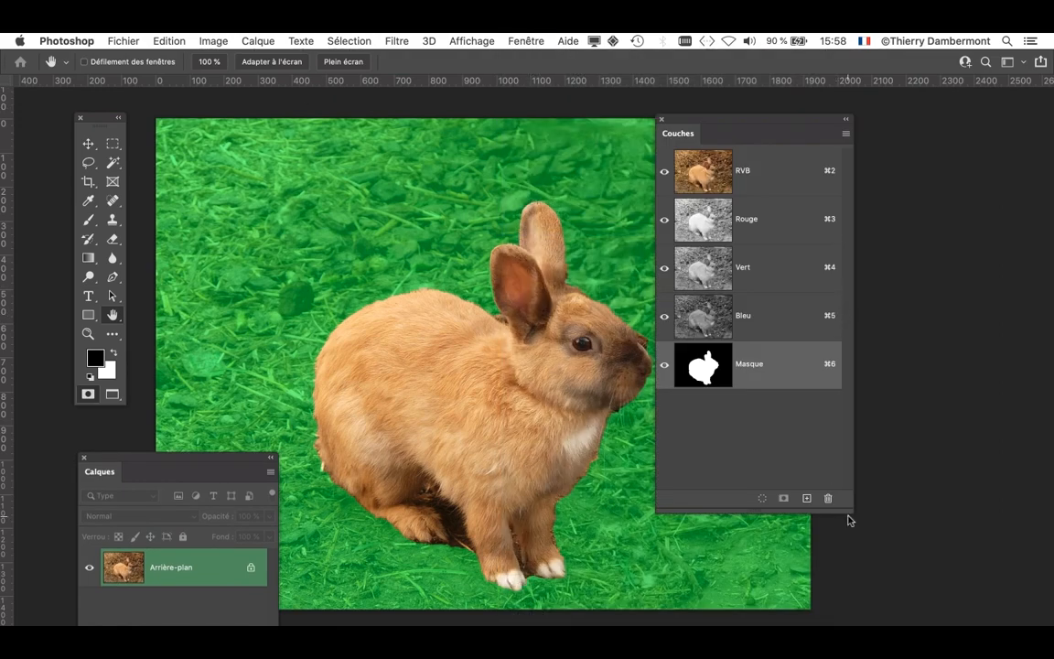
- Reshape and shift the Channels panel, and toggle Quick Mask to compare the selection outline with the mask channel, ending in standard mode
{"action": "left_click_drag", "start_coordinate": [851, 511], "coordinate": [933, 445]}
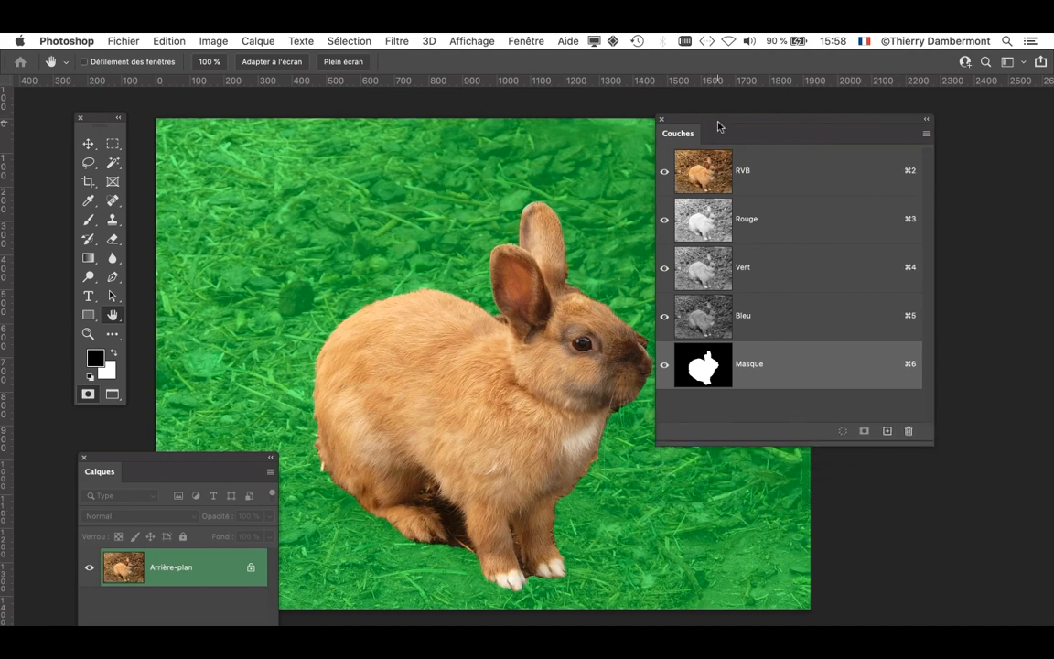
{"action": "left_click_drag", "start_coordinate": [817, 118], "coordinate": [877, 105]}
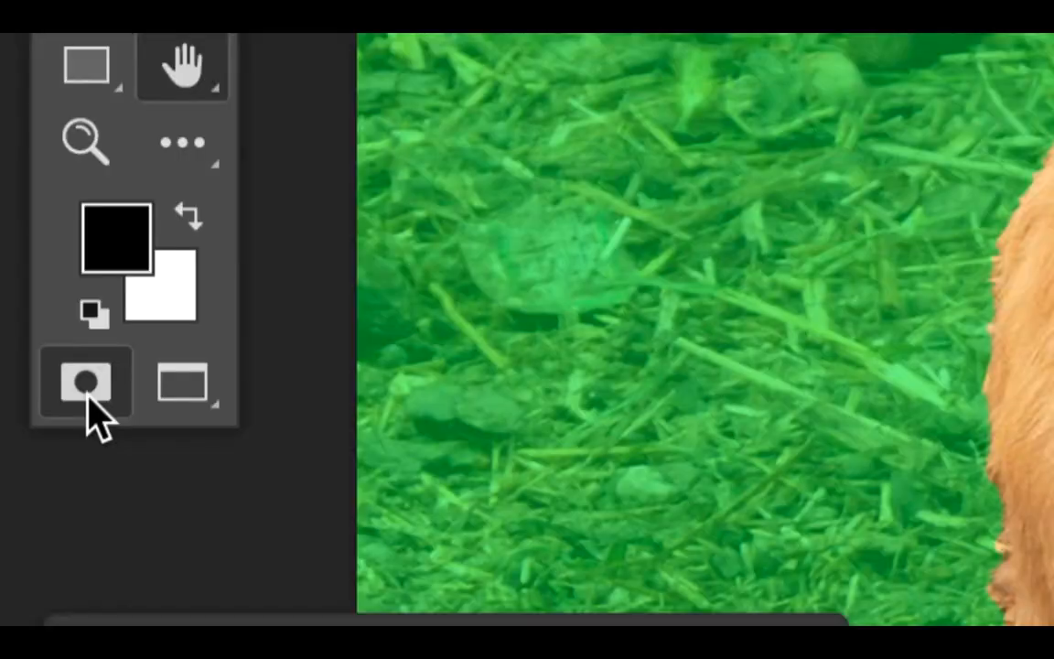
{"action": "left_click", "coordinate": [86, 384]}
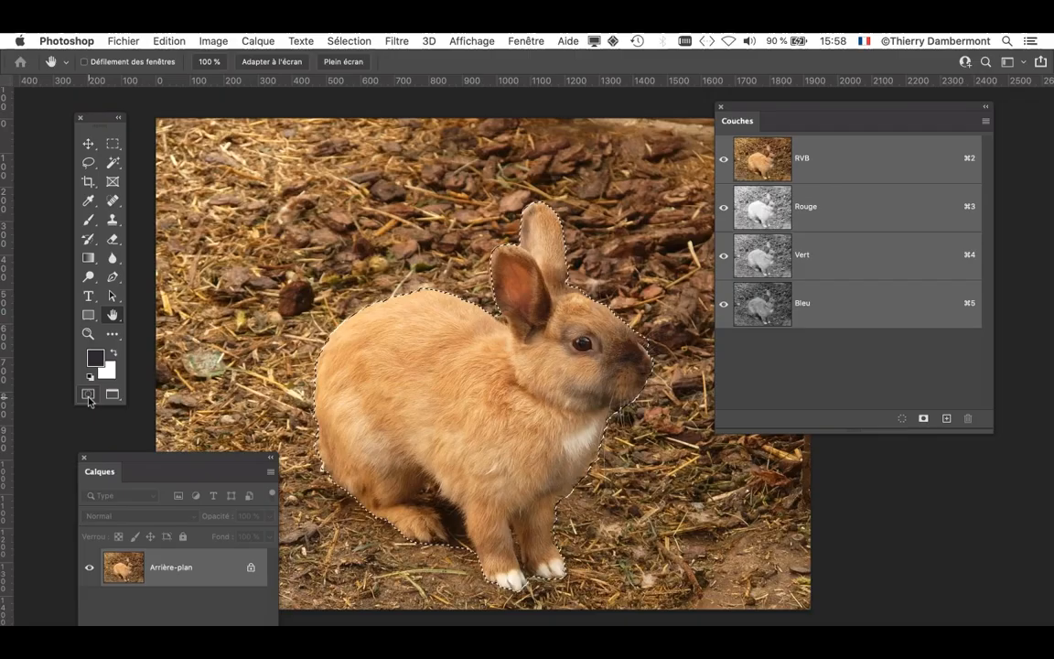
{"action": "left_click", "coordinate": [87, 397]}
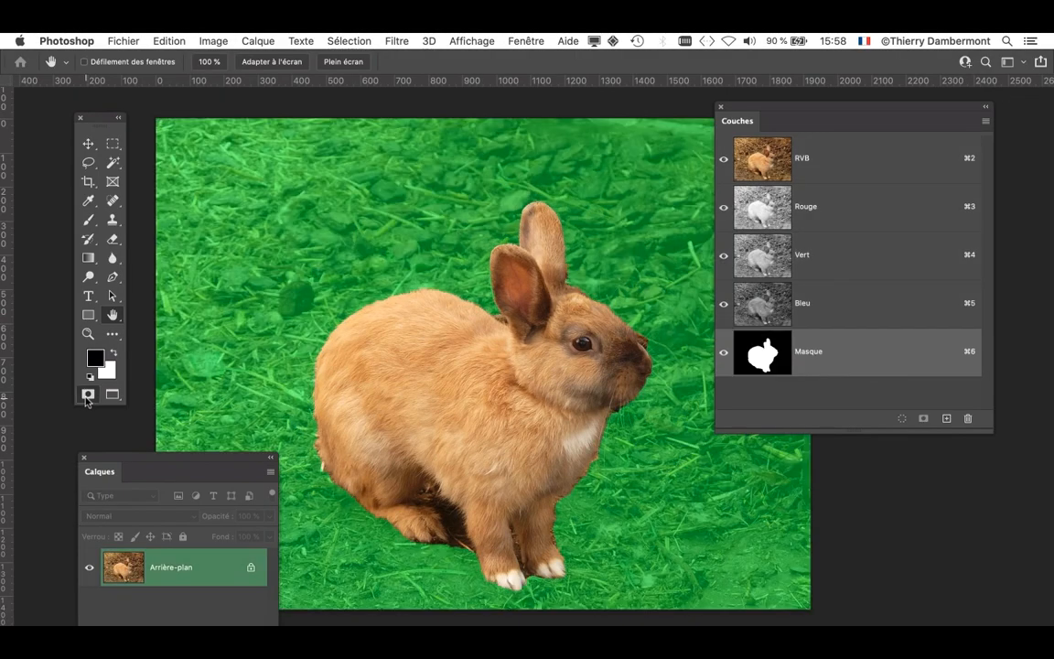
{"action": "left_click", "coordinate": [87, 396]}
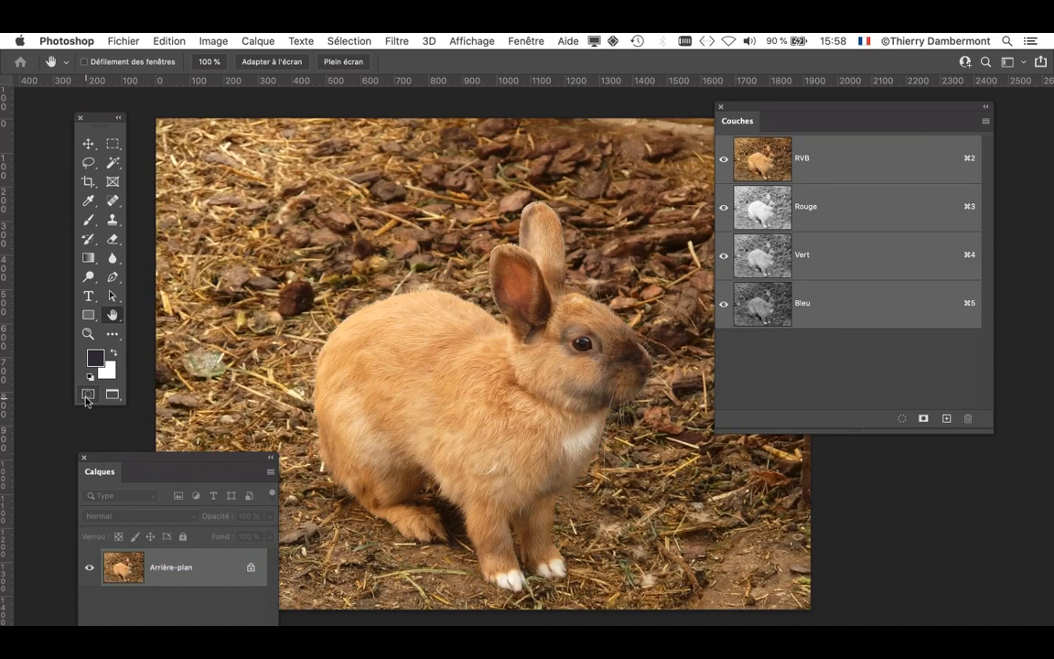
{"action": "left_click", "coordinate": [88, 395]}
{"action": "left_click", "coordinate": [87, 395]}
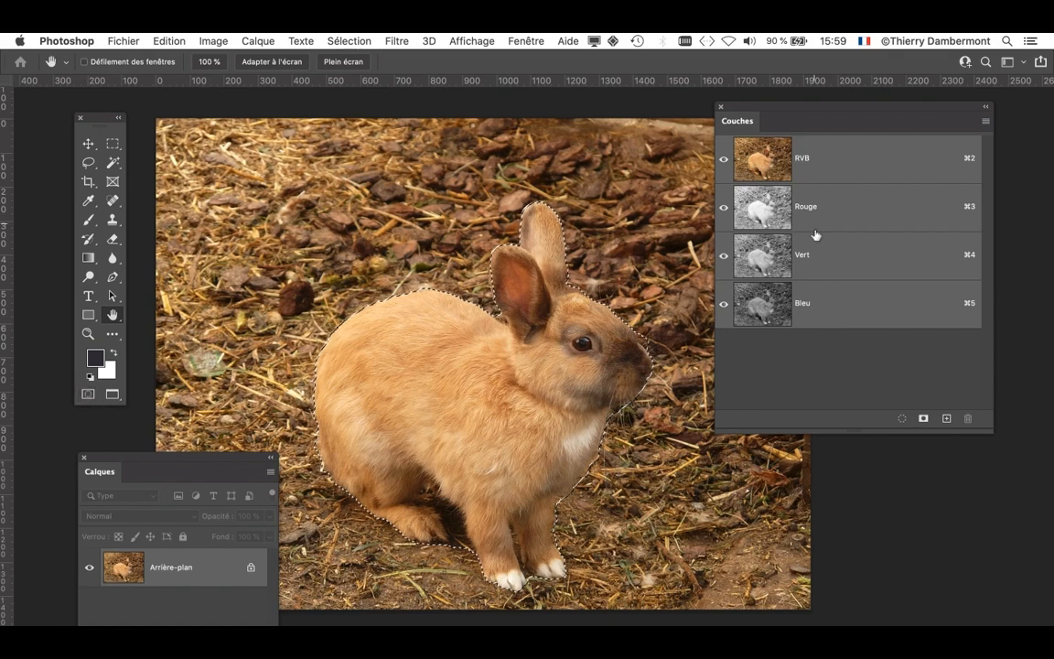
- Move the Channels panel off the image, deselect the rabbit and enter Quick Mask with no active selection
{"action": "left_click_drag", "start_coordinate": [741, 113], "coordinate": [974, 120]}
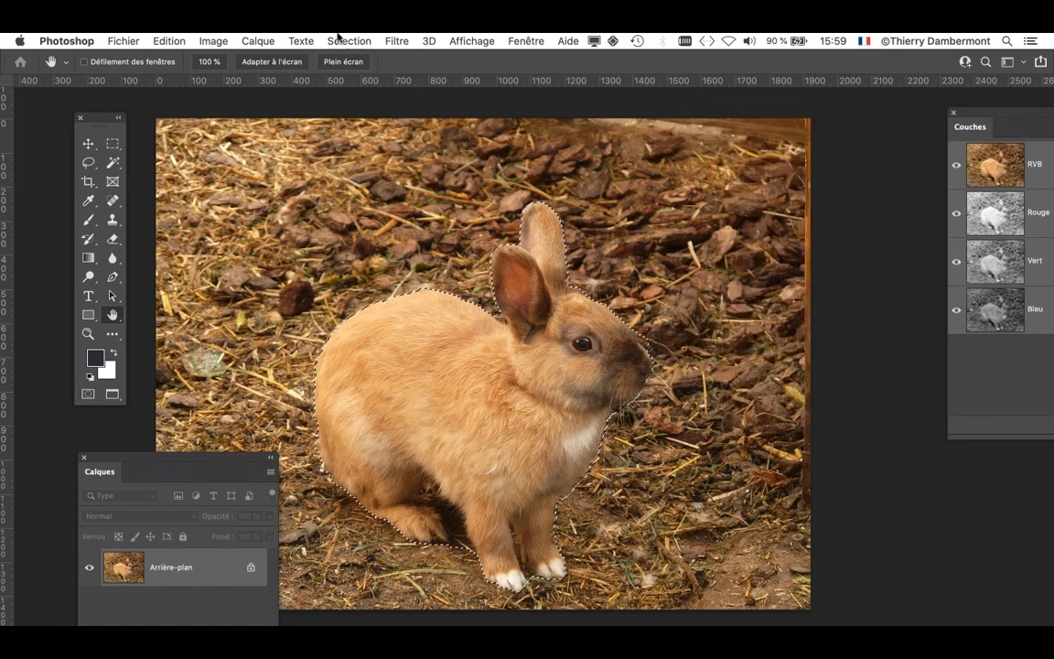
{"action": "left_click", "coordinate": [348, 41]}
{"action": "left_click", "coordinate": [351, 73]}
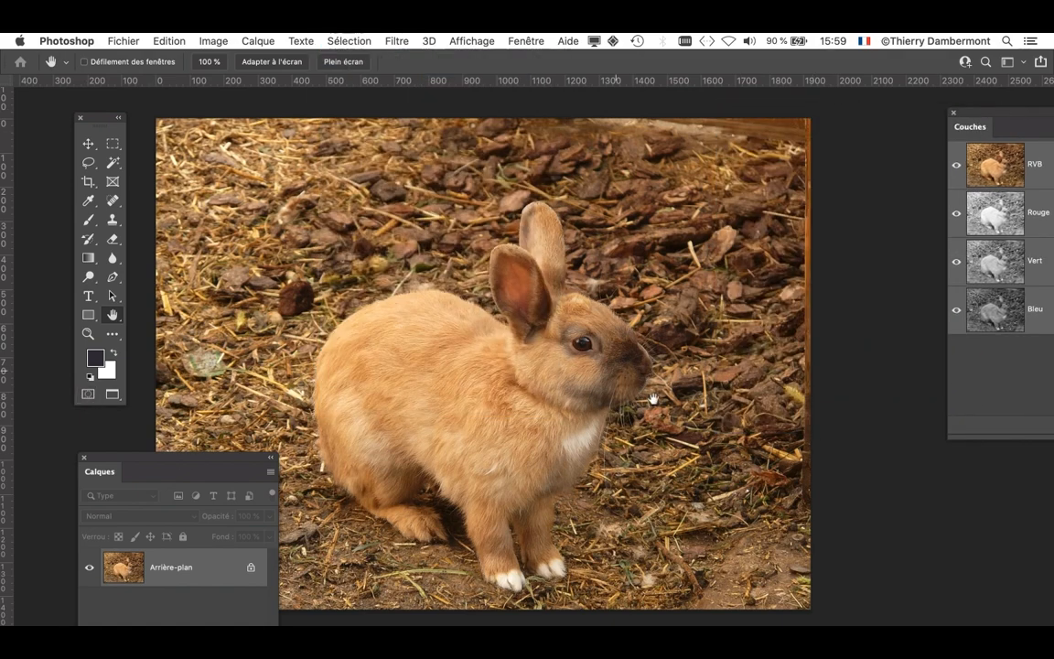
{"action": "left_click", "coordinate": [467, 372], "text": "alt"}
{"action": "left_click_drag", "start_coordinate": [465, 373], "coordinate": [567, 302]}
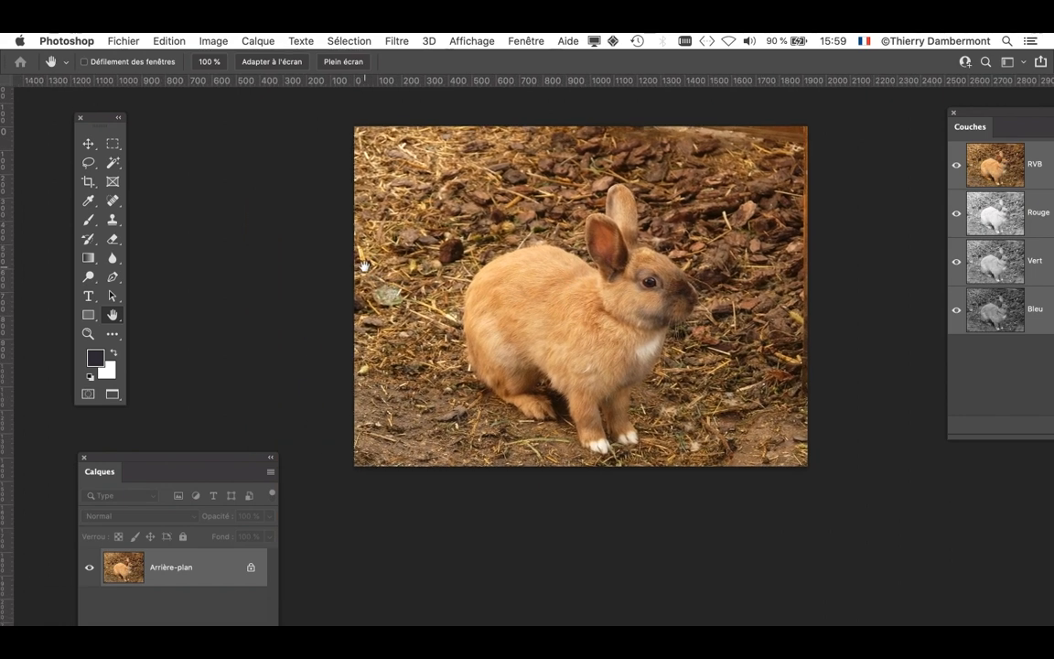
{"action": "key", "text": "q"}
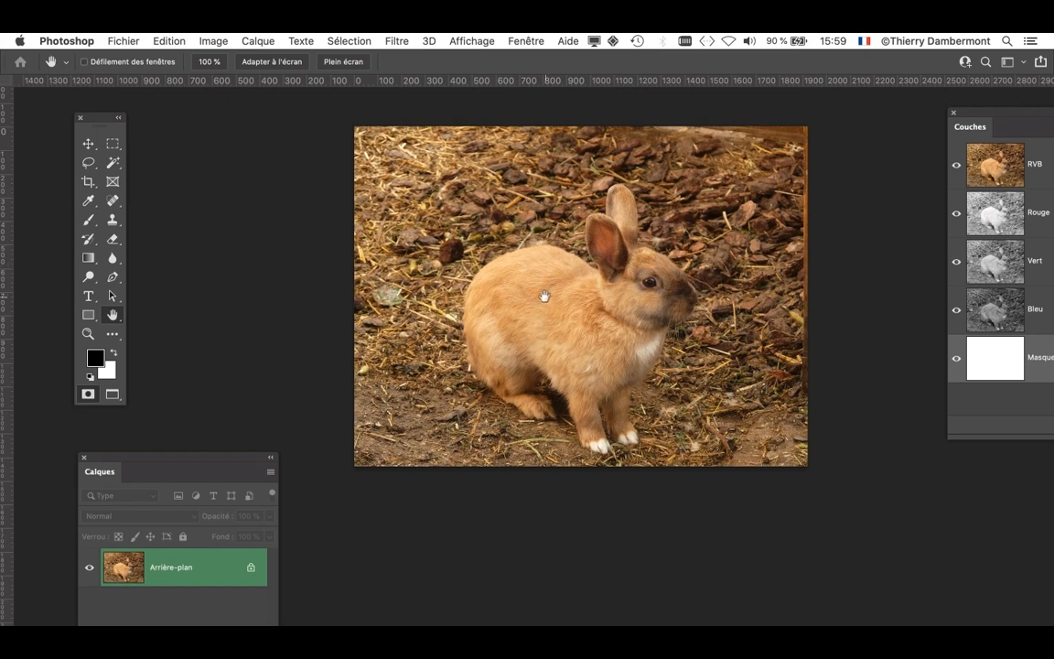
{"action": "left_click_drag", "start_coordinate": [521, 312], "coordinate": [440, 329]}
{"action": "scroll", "coordinate": [503, 351], "scroll_direction": "up", "scroll_amount": 3}
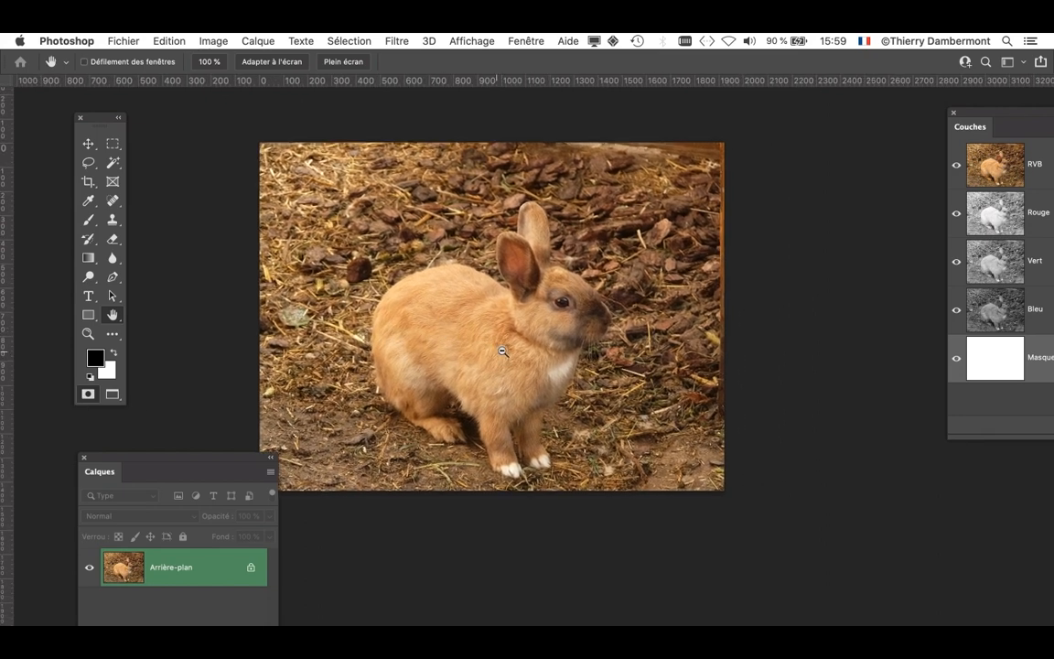
- Set up a 156 px Brush and choose a vivid magenta with a hue of 302° and 89% saturation as foreground colour
{"action": "left_click", "coordinate": [89, 220]}
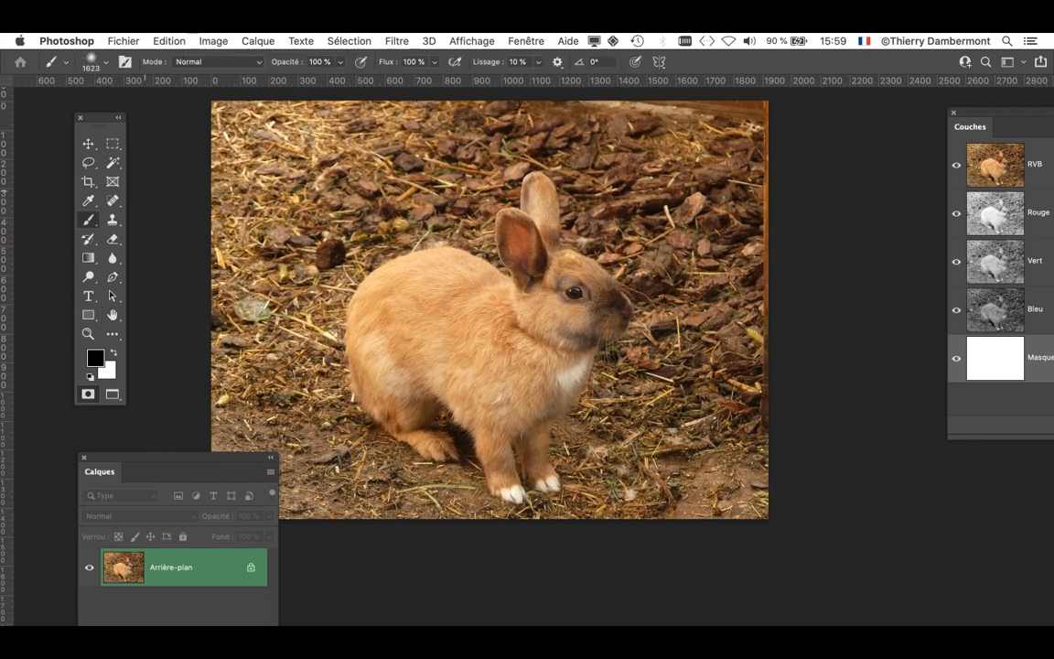
{"action": "mouse_move", "coordinate": [591, 348]}
{"action": "left_mouse_down"}
{"action": "mouse_move", "coordinate": [479, 349]}
{"action": "mouse_move", "coordinate": [230, 320]}
{"action": "left_mouse_up"}
{"action": "left_click_drag", "start_coordinate": [612, 310], "coordinate": [548, 316]}
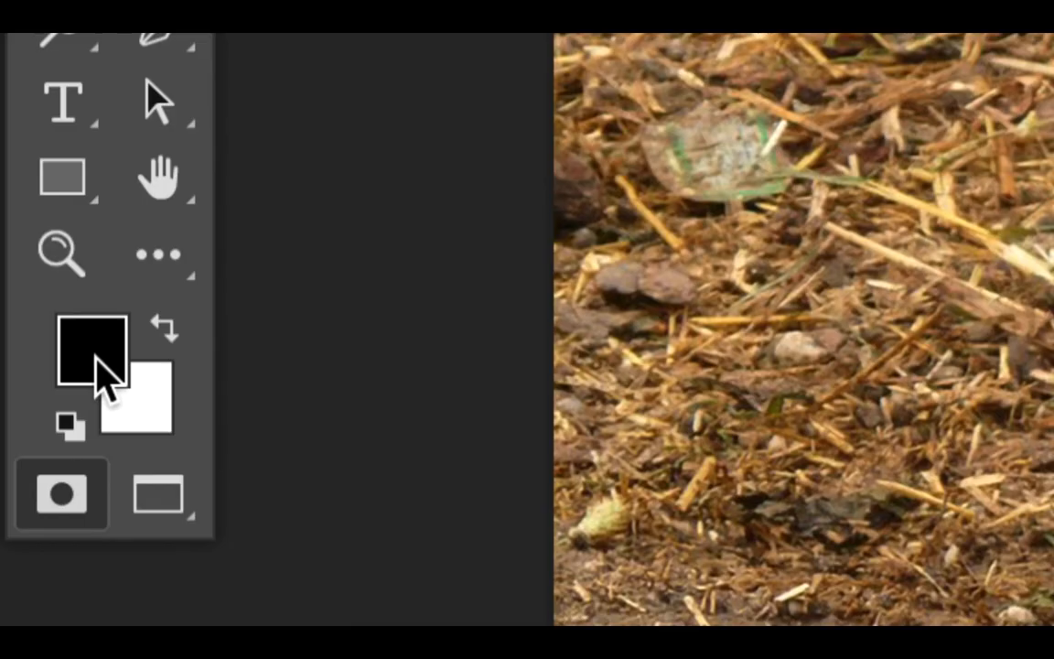
{"action": "left_click", "coordinate": [94, 362]}
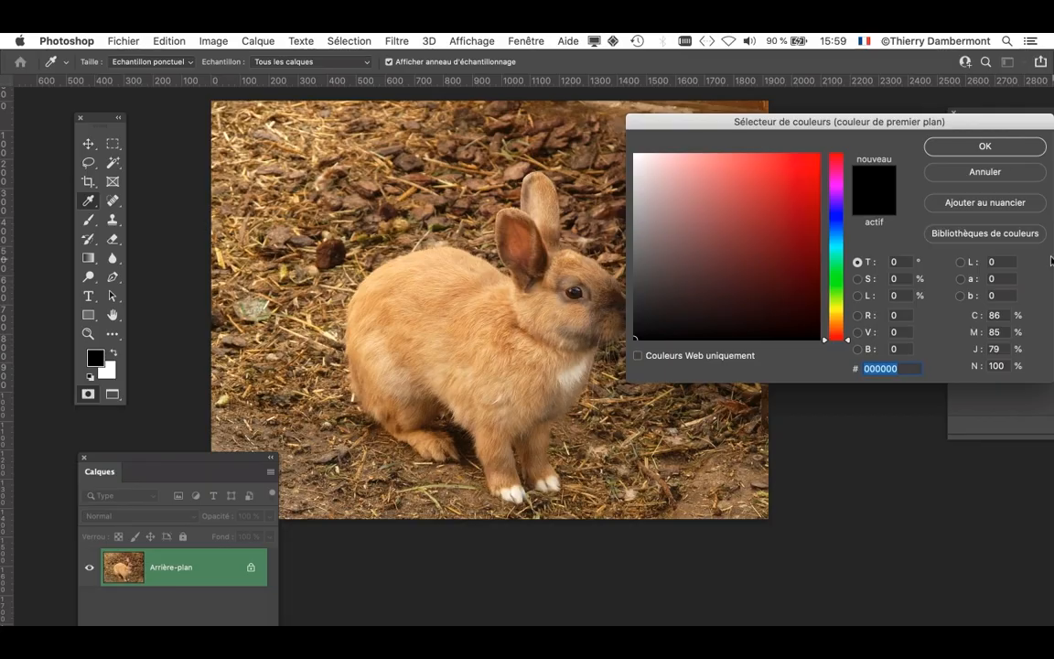
{"action": "left_click", "coordinate": [836, 183]}
{"action": "left_click", "coordinate": [799, 174]}
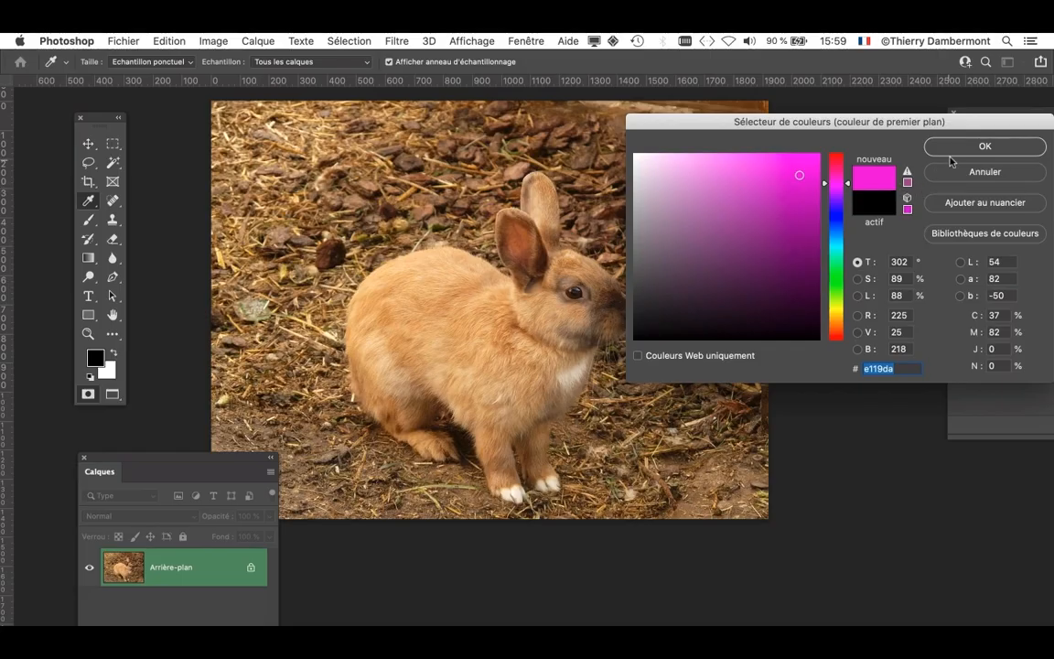
{"action": "left_click", "coordinate": [956, 156]}
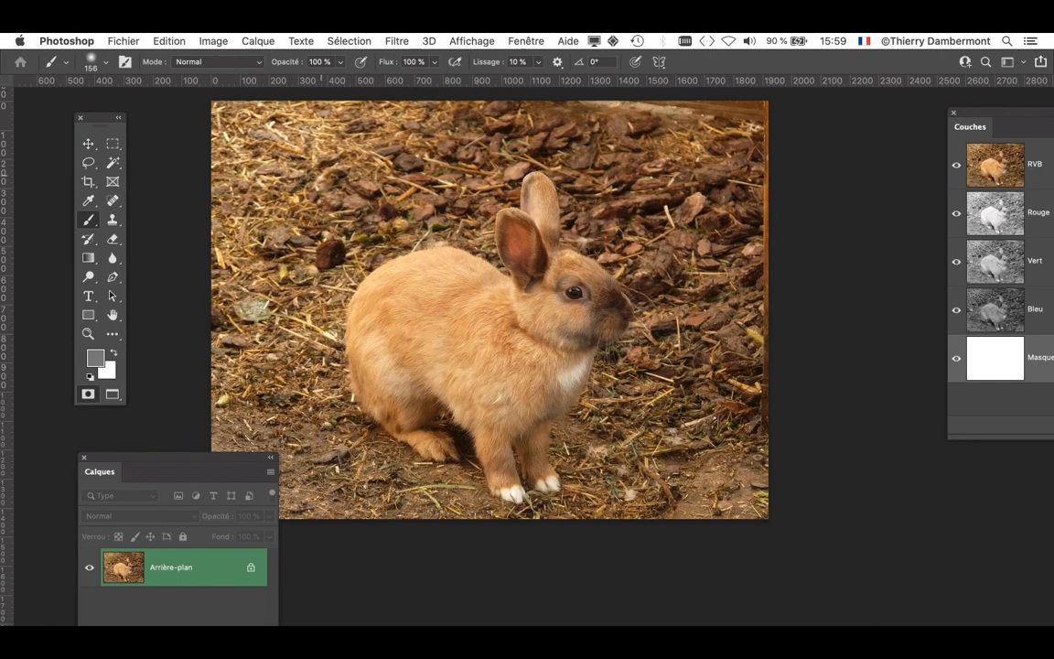
- Try a brush stroke in the mask across the background and the rabbit's ears, and undo it
{"action": "mouse_move", "coordinate": [316, 172]}
{"action": "left_mouse_down"}
{"action": "mouse_move", "coordinate": [609, 217]}
{"action": "mouse_move", "coordinate": [743, 179]}
{"action": "left_mouse_up"}
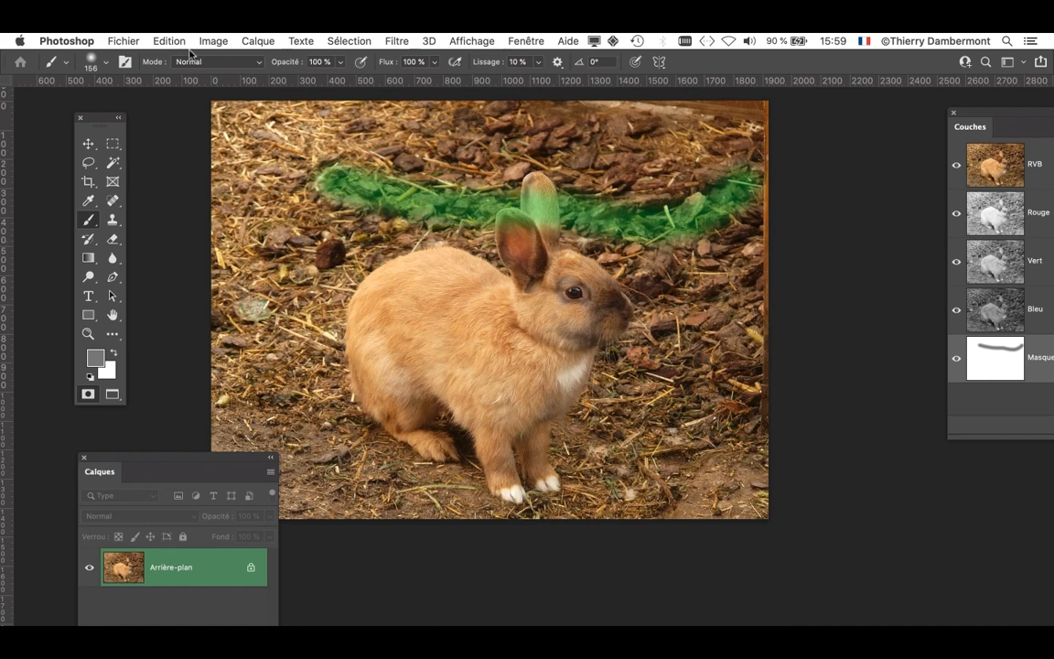
{"action": "left_click", "coordinate": [160, 41]}
{"action": "left_click", "coordinate": [157, 58]}
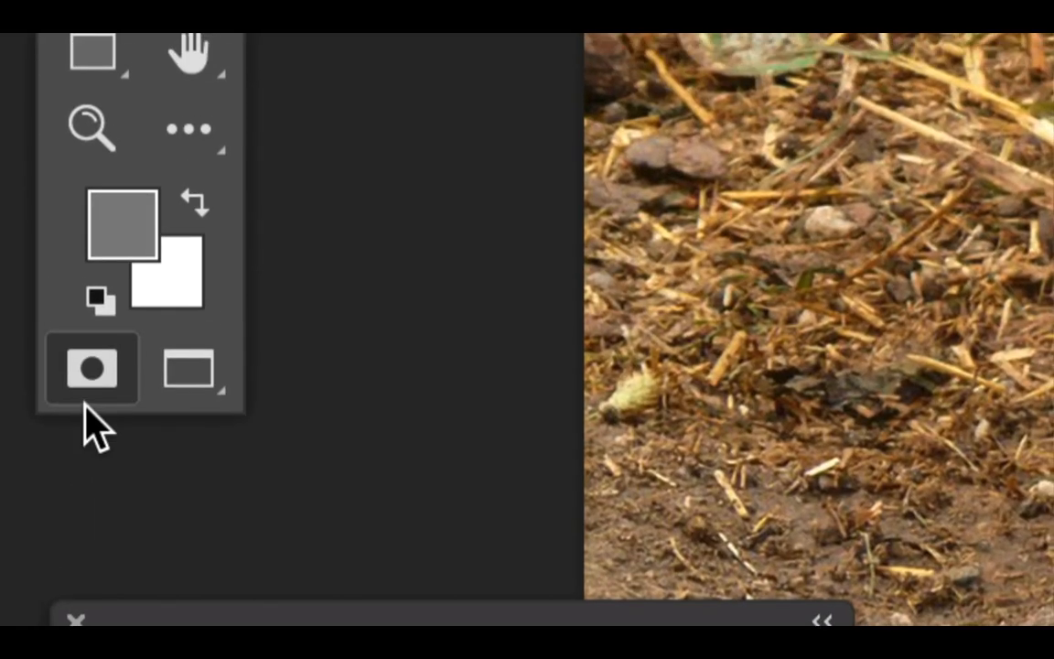
- Leave the empty Quick Mask and return to standard mode
{"action": "left_click", "coordinate": [85, 403]}
{"action": "left_click", "coordinate": [86, 403]}
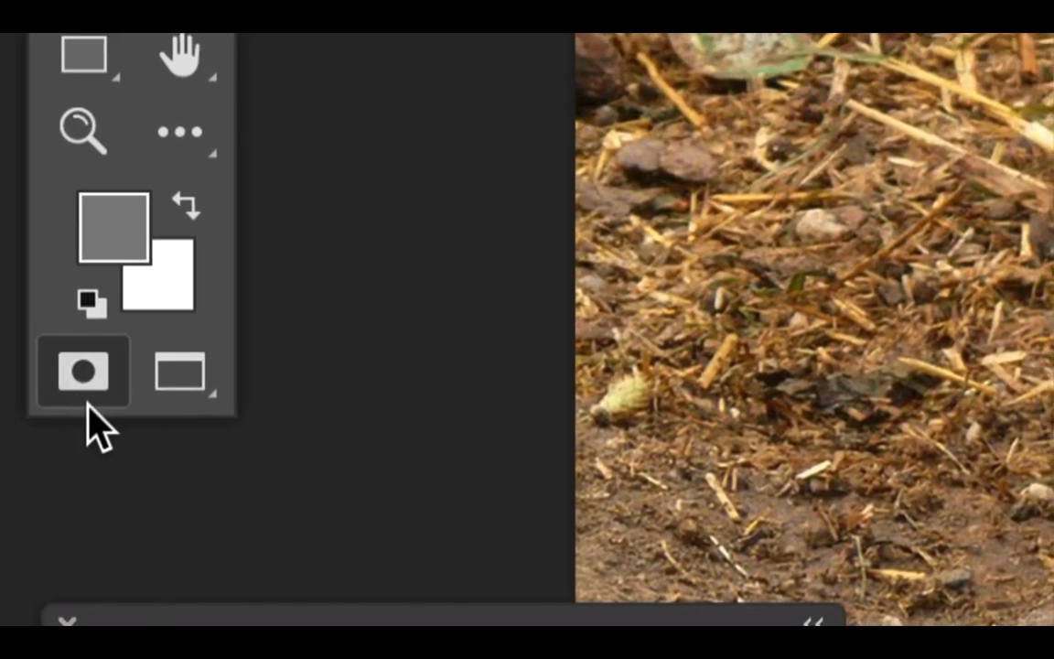
{"action": "left_click", "coordinate": [92, 401]}
{"action": "left_click", "coordinate": [88, 403]}
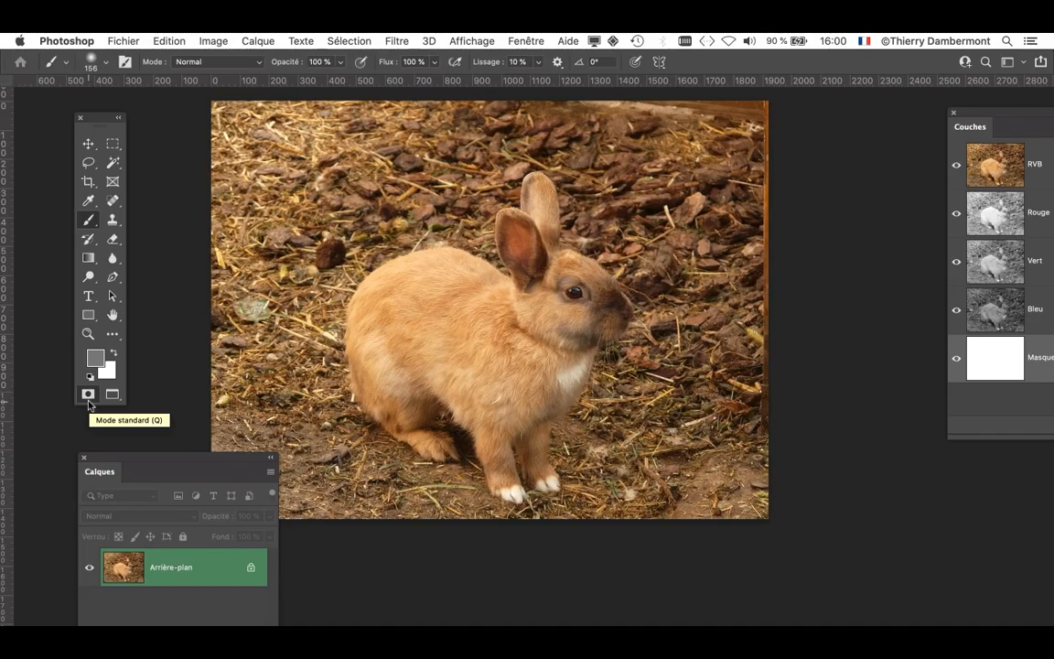
{"action": "left_click", "coordinate": [89, 400]}
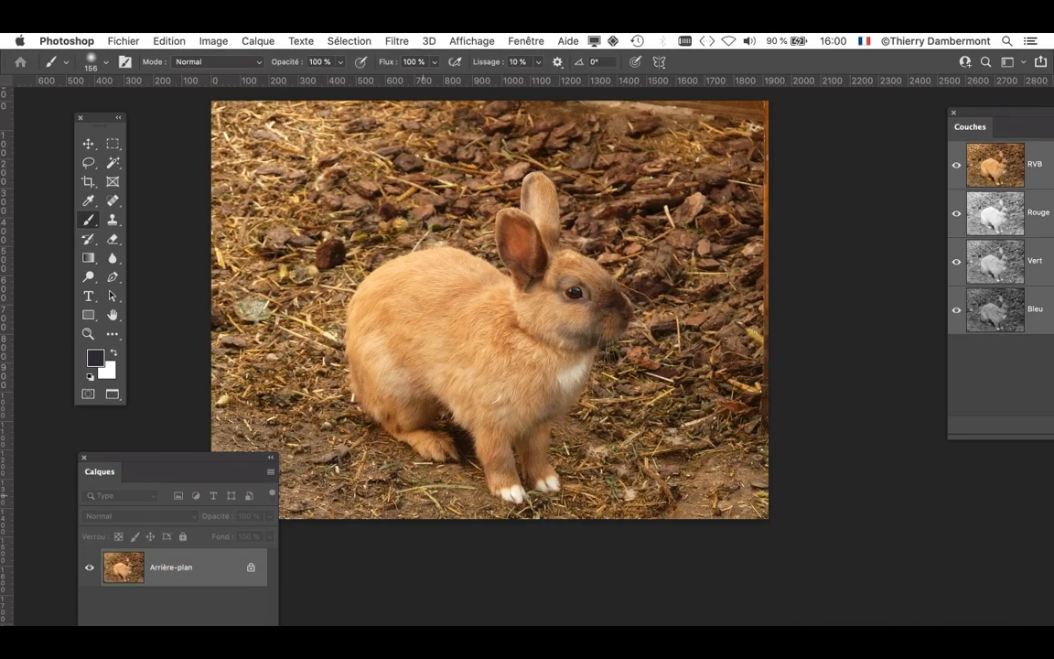
- Shift the Layers panel slightly, and bring the Channels panel back into view, narrowed and placed beside the rabbit
{"action": "left_click_drag", "start_coordinate": [235, 463], "coordinate": [219, 447]}
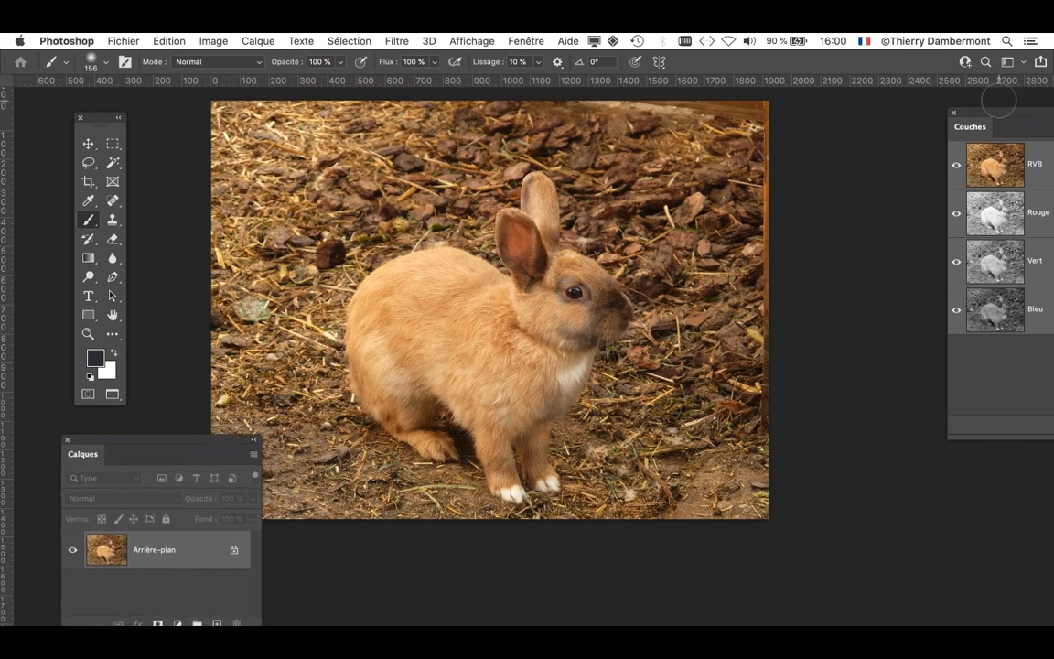
{"action": "left_click_drag", "start_coordinate": [997, 114], "coordinate": [787, 140]}
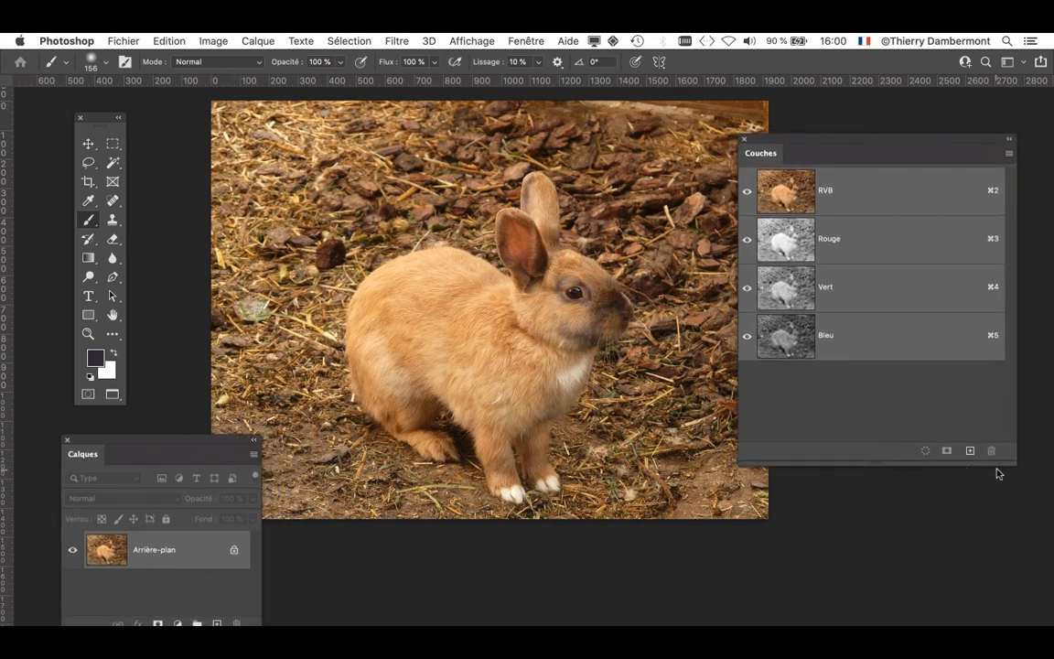
{"action": "left_click_drag", "start_coordinate": [1011, 464], "coordinate": [938, 459]}
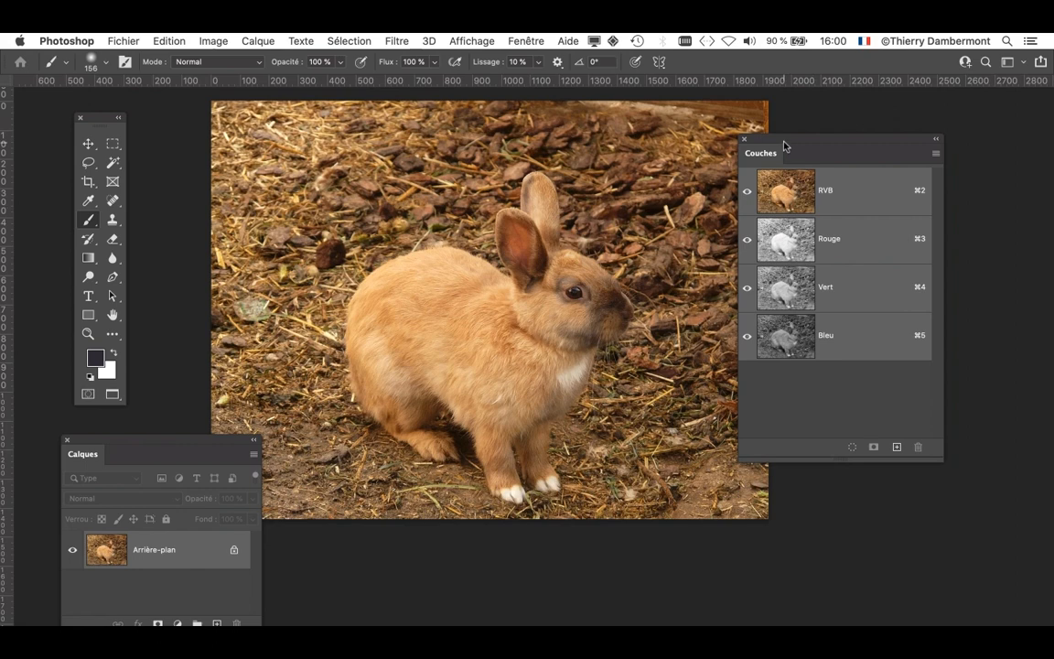
{"action": "left_click_drag", "start_coordinate": [784, 140], "coordinate": [828, 133]}
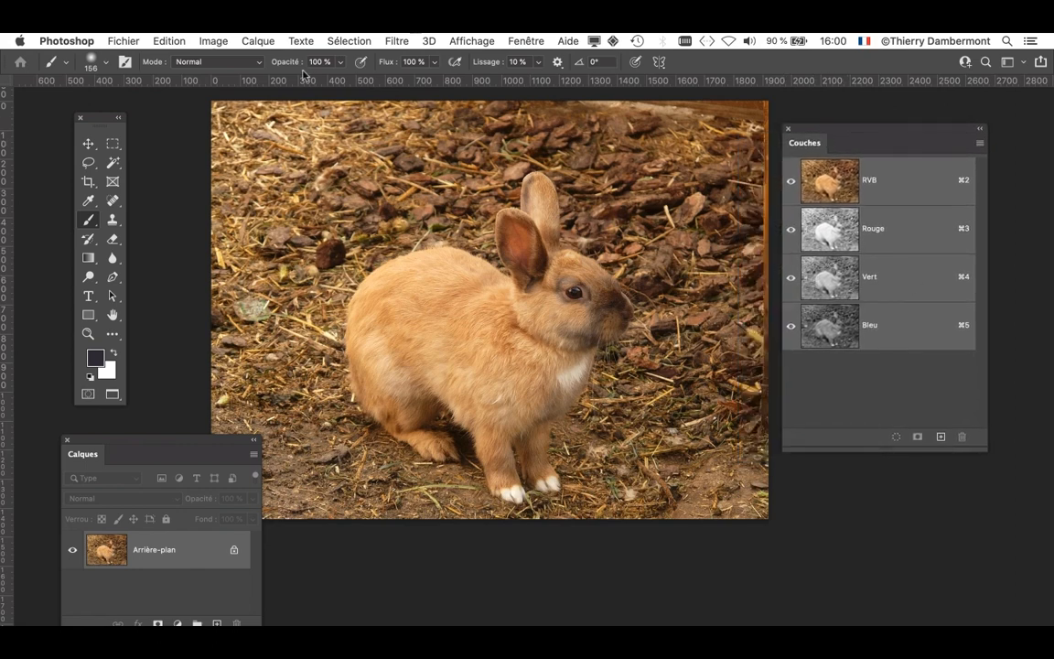
- Select the rabbit again as the photo's subject and show the selection as a Quick Mask
{"action": "left_click", "coordinate": [350, 42]}
{"action": "left_click", "coordinate": [388, 216]}
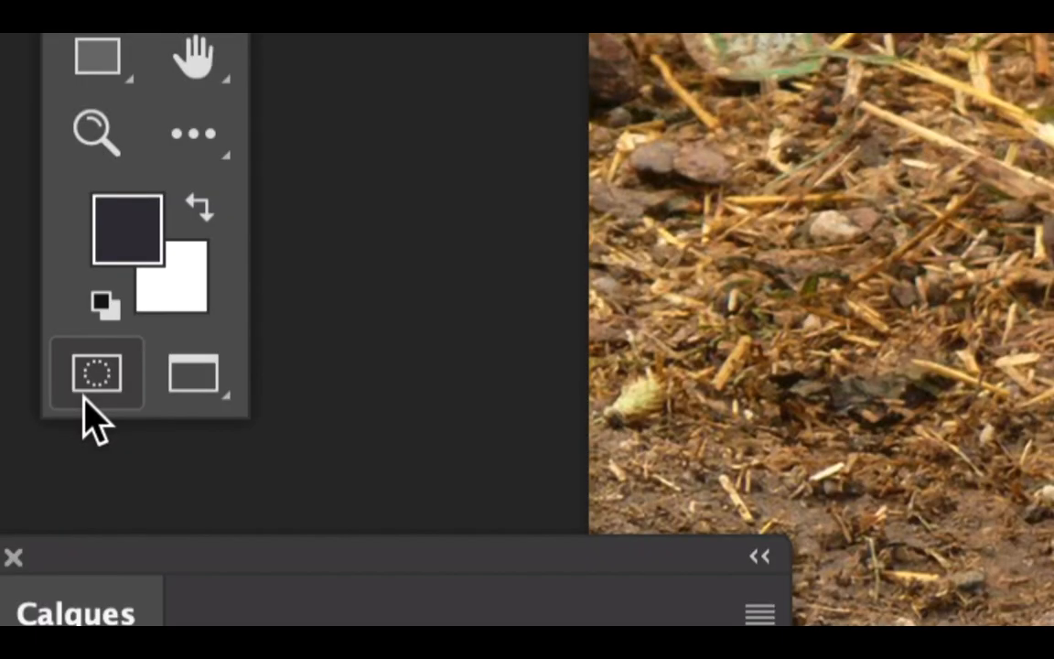
{"action": "left_click", "coordinate": [96, 372]}
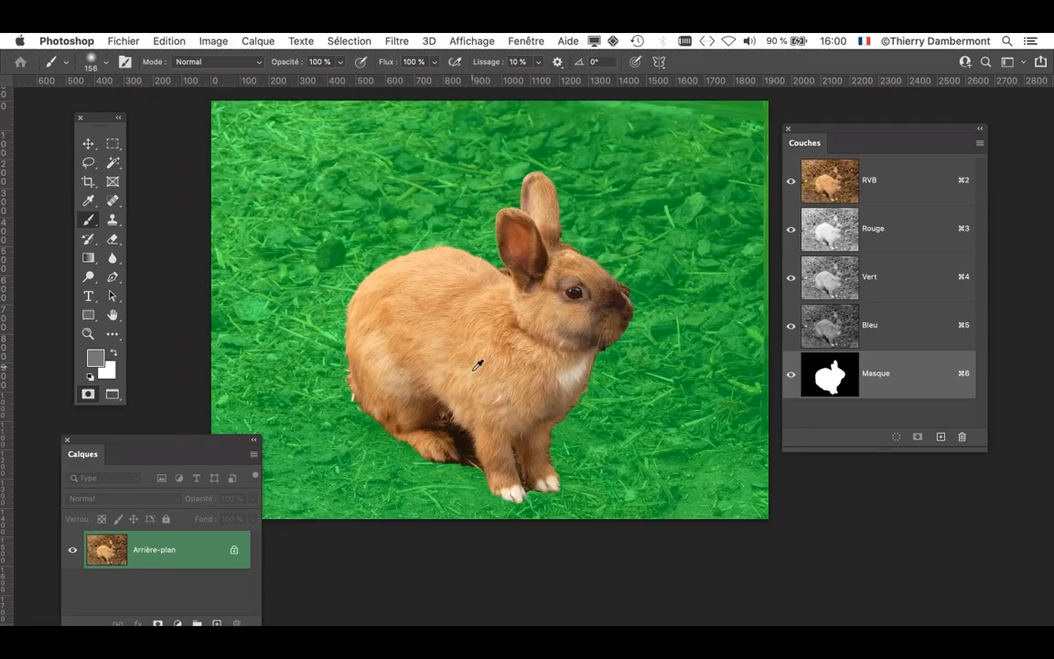
- Reset the colours to black and white and mask the dark gap between the hind foot and front leg with a 44 px brush
{"action": "scroll", "coordinate": [408, 401], "scroll_direction": "up", "scroll_amount": 2}
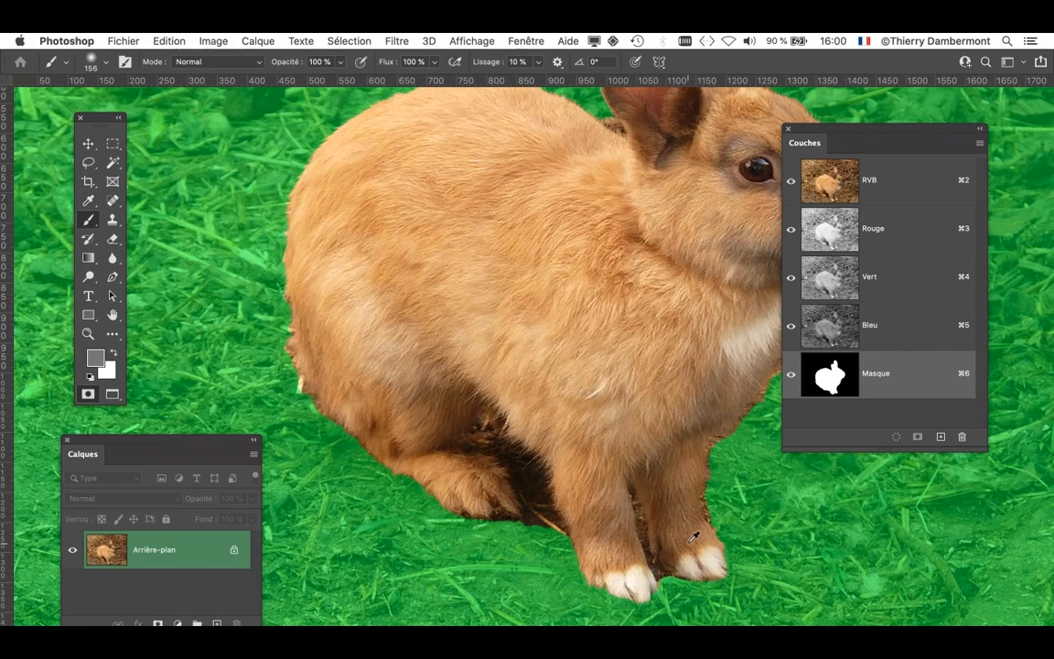
{"action": "scroll", "coordinate": [693, 537], "scroll_direction": "up", "scroll_amount": 2}
{"action": "mouse_move", "coordinate": [564, 467]}
{"action": "left_mouse_down"}
{"action": "mouse_move", "coordinate": [505, 365]}
{"action": "mouse_move", "coordinate": [508, 378]}
{"action": "mouse_move", "coordinate": [392, 389]}
{"action": "mouse_move", "coordinate": [468, 383]}
{"action": "left_mouse_up"}
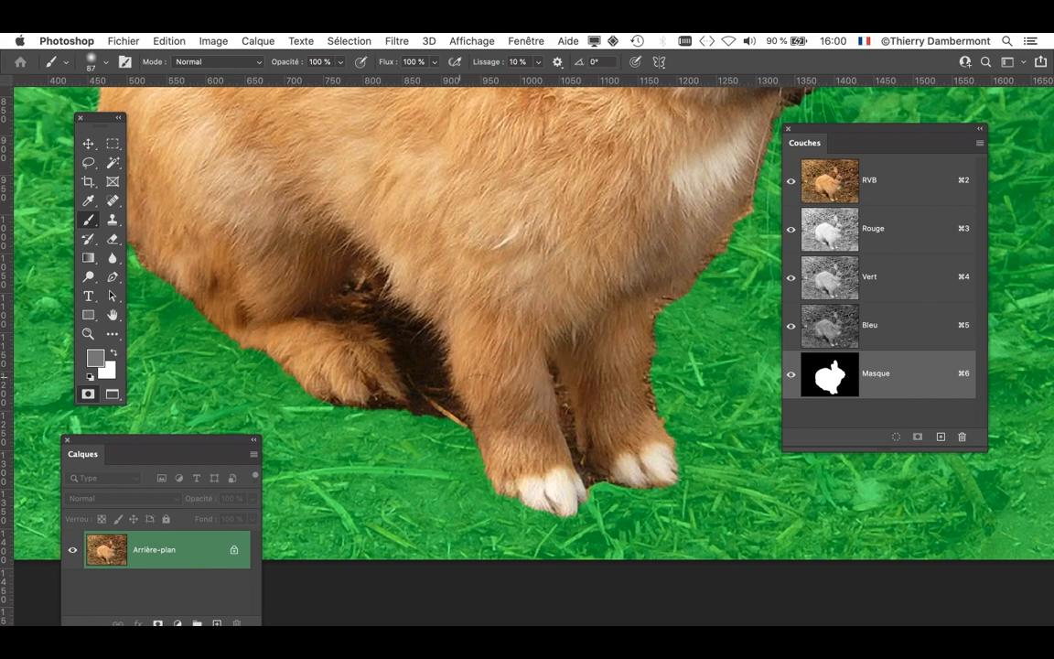
{"action": "left_click_drag", "start_coordinate": [478, 294], "coordinate": [453, 297]}
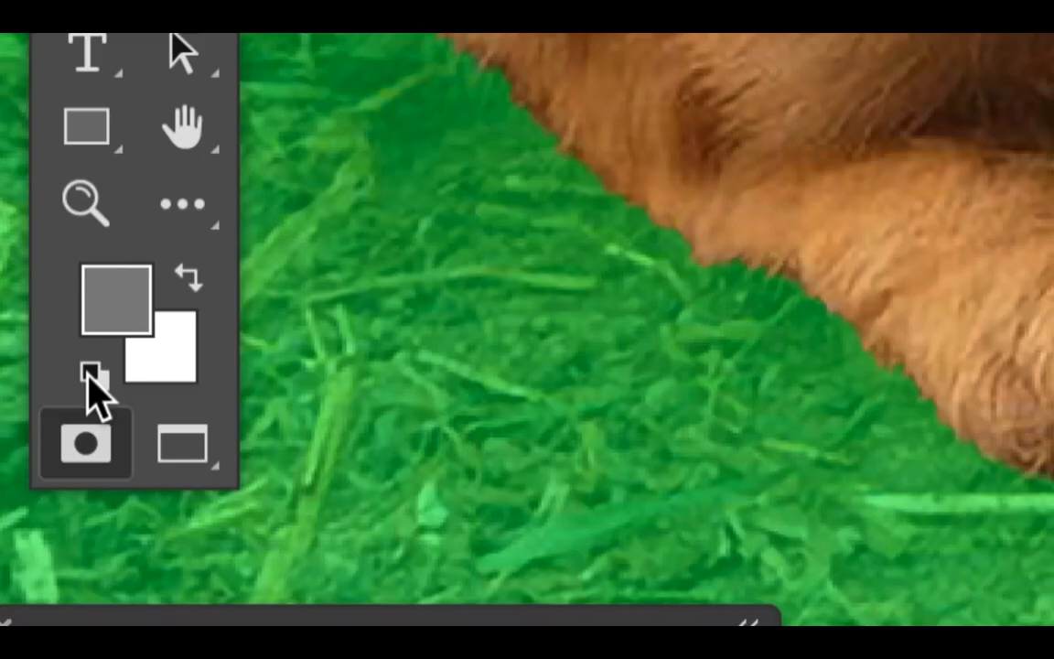
{"action": "left_click", "coordinate": [91, 377]}
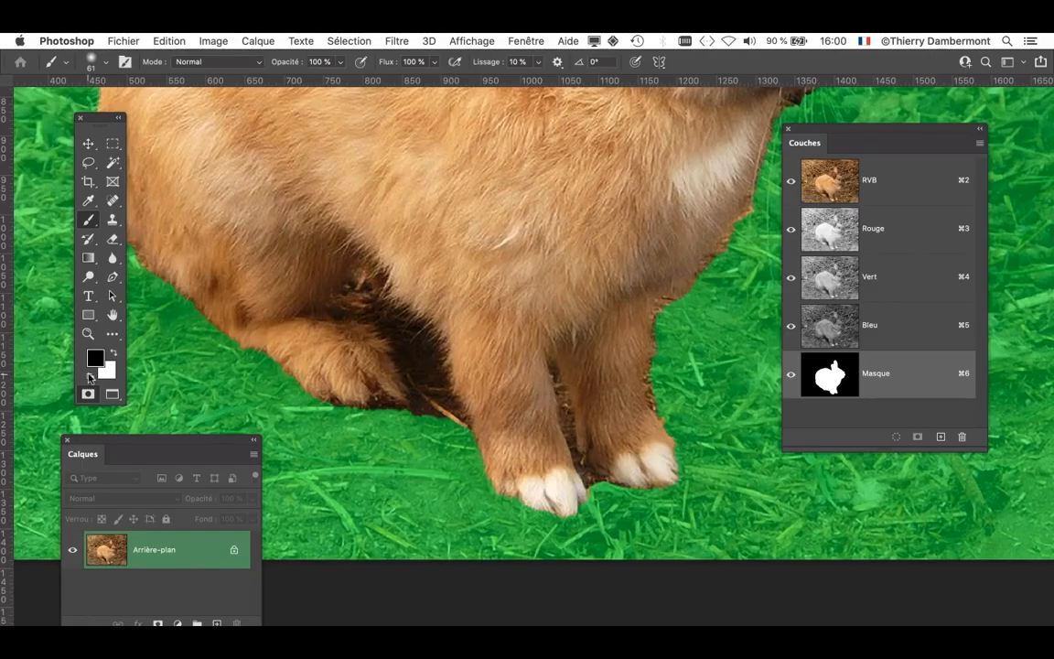
{"action": "left_click_drag", "start_coordinate": [402, 434], "coordinate": [398, 436]}
{"action": "mouse_move", "coordinate": [391, 375]}
{"action": "left_mouse_down"}
{"action": "mouse_move", "coordinate": [416, 375]}
{"action": "mouse_move", "coordinate": [407, 335]}
{"action": "mouse_move", "coordinate": [380, 330]}
{"action": "mouse_move", "coordinate": [380, 357]}
{"action": "mouse_move", "coordinate": [371, 316]}
{"action": "mouse_move", "coordinate": [394, 322]}
{"action": "mouse_move", "coordinate": [300, 270]}
{"action": "mouse_move", "coordinate": [316, 242]}
{"action": "mouse_move", "coordinate": [379, 297]}
{"action": "mouse_move", "coordinate": [400, 382]}
{"action": "mouse_move", "coordinate": [412, 366]}
{"action": "left_mouse_up"}
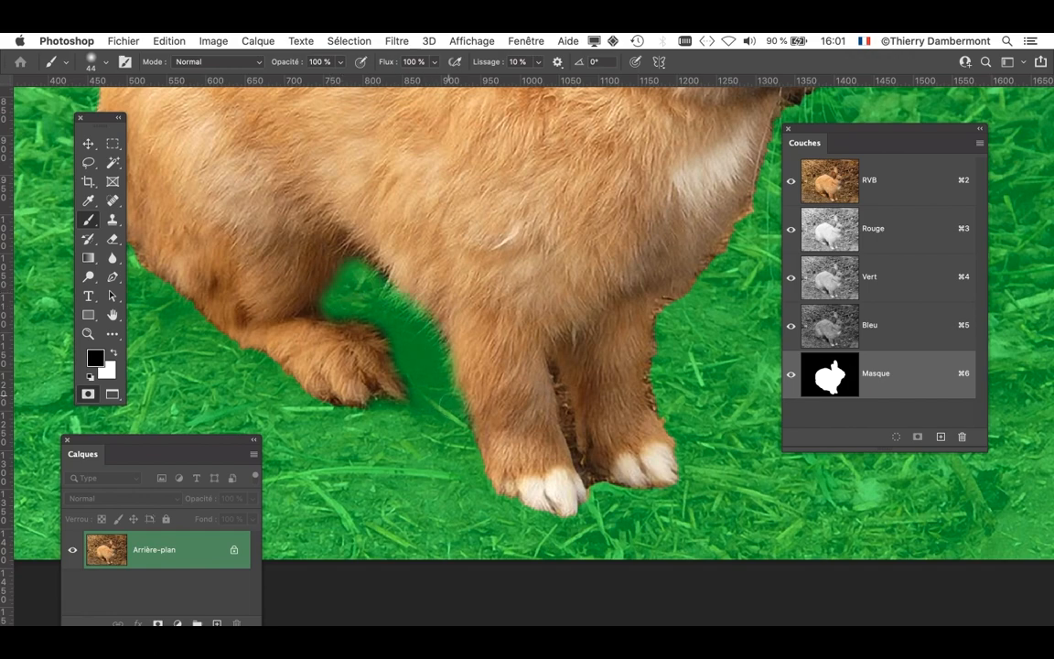
- Paint the gap between the two front legs and paws into the mask with a 24 px black brush
{"action": "left_click_drag", "start_coordinate": [596, 513], "coordinate": [586, 513]}
{"action": "scroll", "coordinate": [569, 401], "scroll_direction": "up", "scroll_amount": 2}
{"action": "left_click_drag", "start_coordinate": [575, 448], "coordinate": [560, 449]}
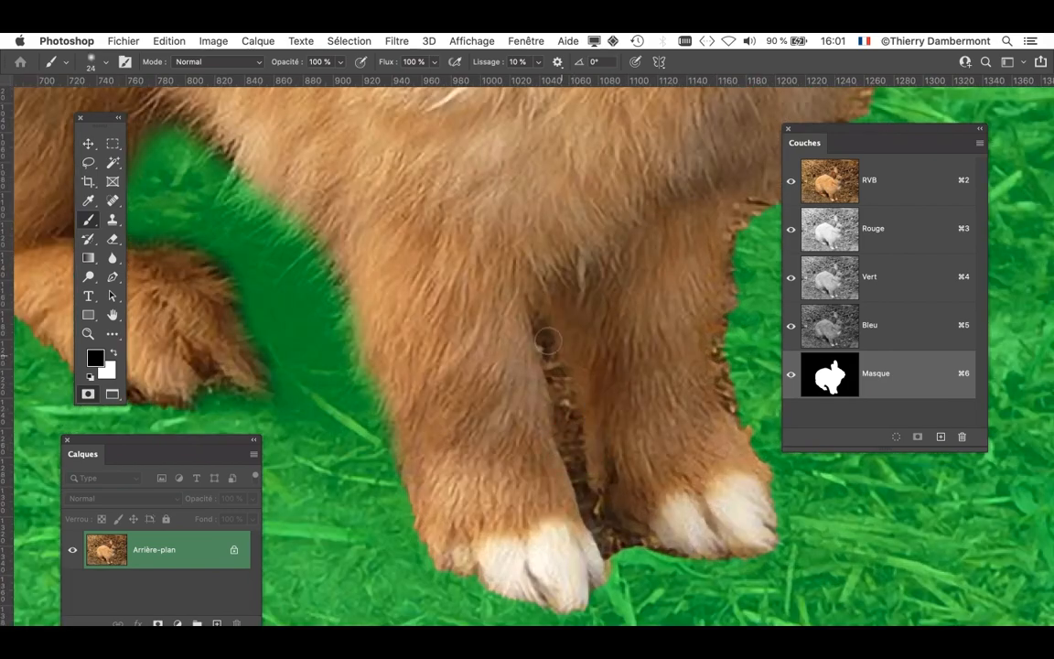
{"action": "mouse_move", "coordinate": [544, 337]}
{"action": "left_mouse_down"}
{"action": "mouse_move", "coordinate": [608, 549]}
{"action": "mouse_move", "coordinate": [626, 536]}
{"action": "mouse_move", "coordinate": [666, 565]}
{"action": "mouse_move", "coordinate": [720, 567]}
{"action": "left_mouse_up"}
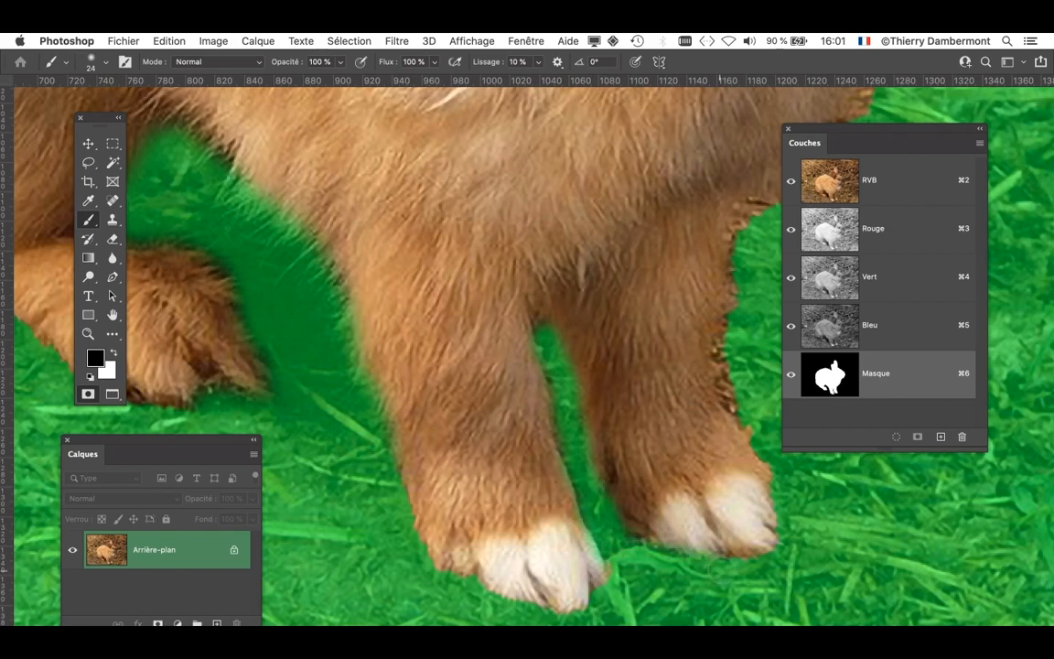
- Mask the background fringe along the outer edge of the front leg up towards the chest with a 31 px black brush
{"action": "left_click_drag", "start_coordinate": [701, 358], "coordinate": [552, 435]}
{"action": "mouse_move", "coordinate": [627, 495]}
{"action": "left_mouse_down"}
{"action": "mouse_move", "coordinate": [586, 407]}
{"action": "mouse_move", "coordinate": [586, 334]}
{"action": "mouse_move", "coordinate": [622, 261]}
{"action": "mouse_move", "coordinate": [709, 211]}
{"action": "left_mouse_up"}
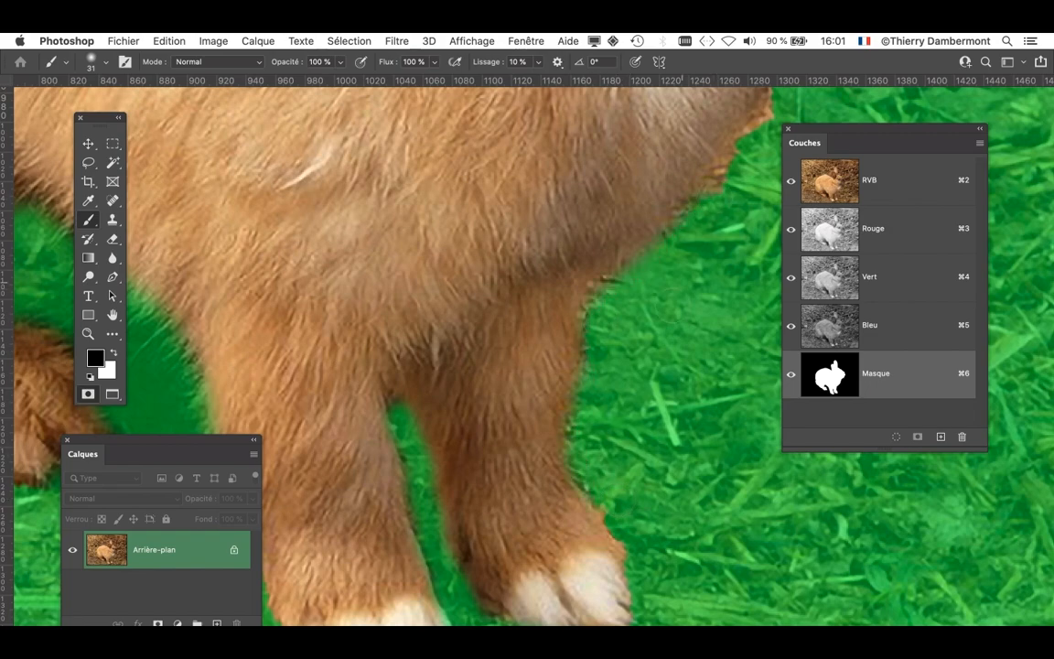
{"action": "scroll", "coordinate": [643, 366], "scroll_direction": "down", "scroll_amount": 5}
{"action": "scroll", "coordinate": [643, 373], "scroll_direction": "down", "scroll_amount": 3}
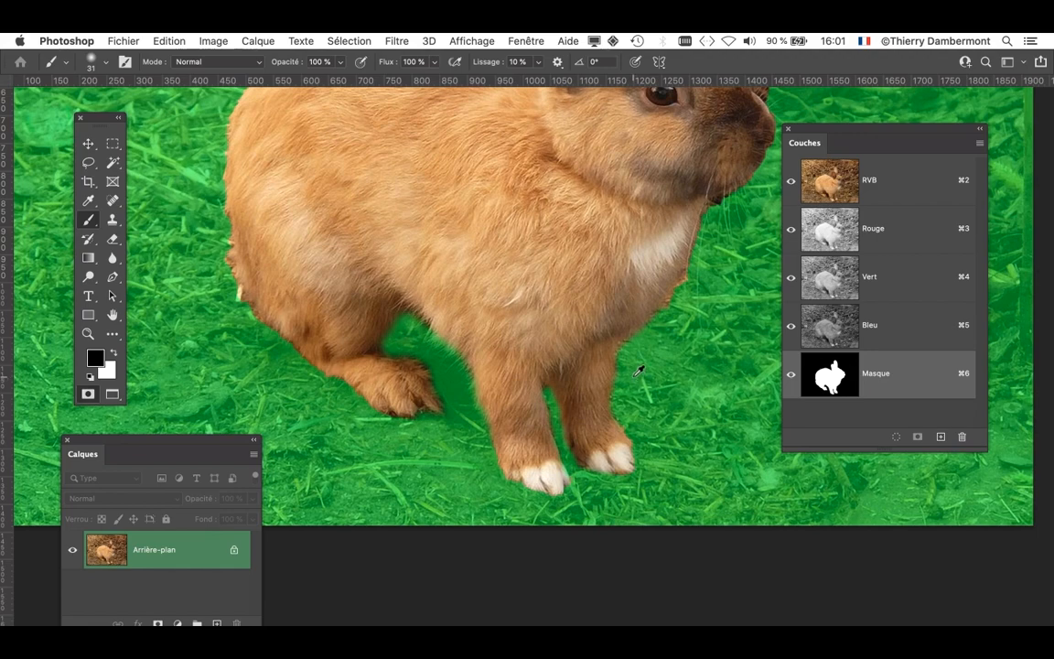
- Mask the leftover brown background above the rabbit's nose with a 31 px black brush
{"action": "left_click_drag", "start_coordinate": [602, 335], "coordinate": [607, 479]}
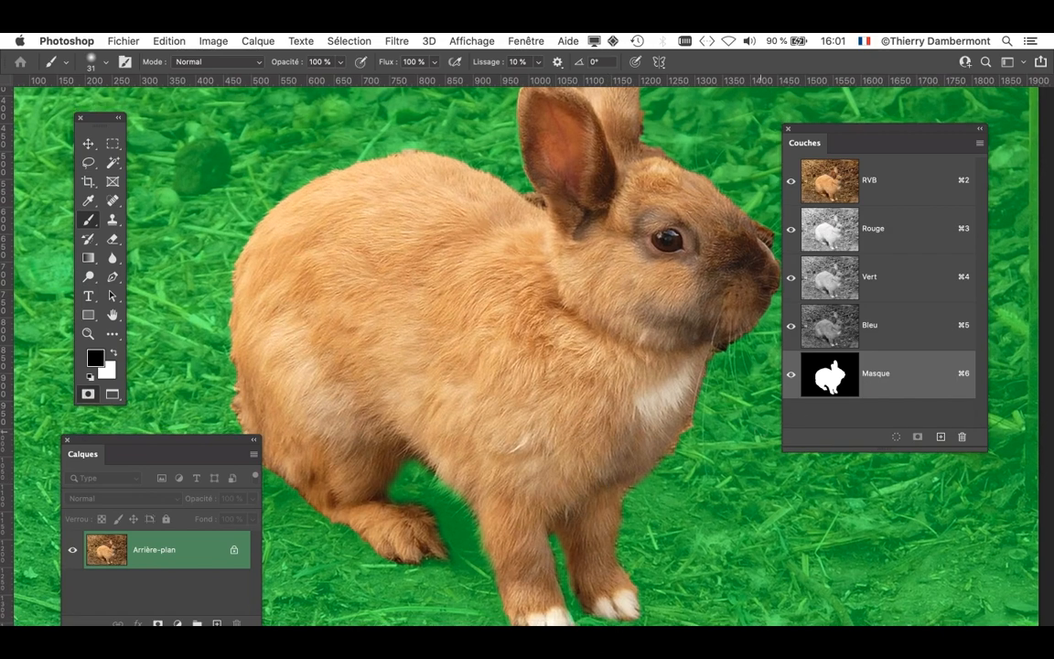
{"action": "scroll", "coordinate": [737, 268], "scroll_direction": "up", "scroll_amount": 3}
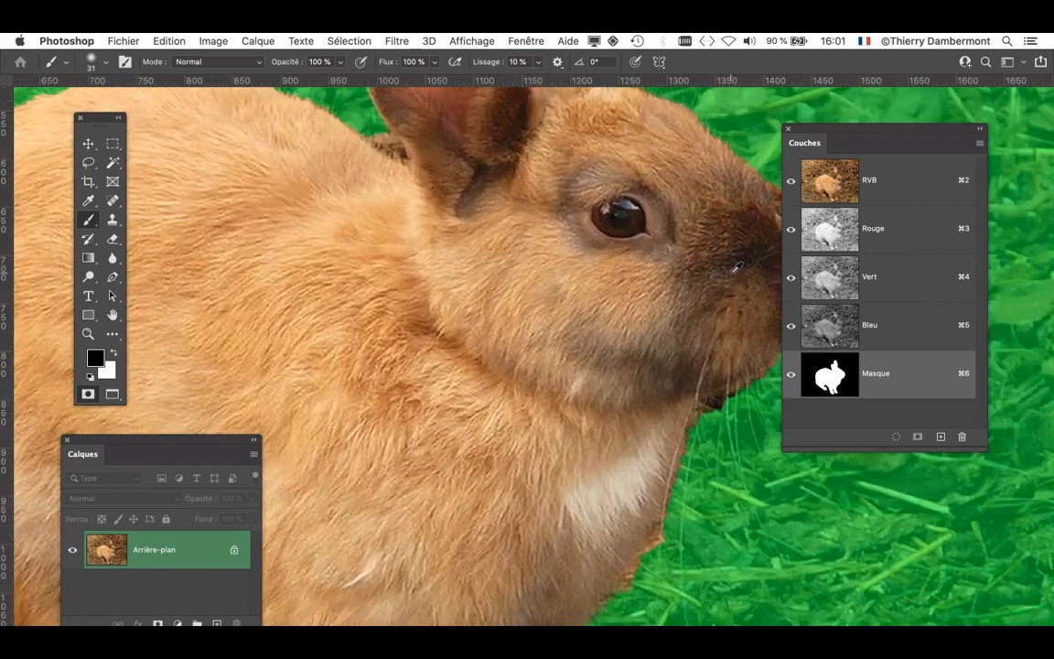
{"action": "left_click_drag", "start_coordinate": [724, 283], "coordinate": [475, 367]}
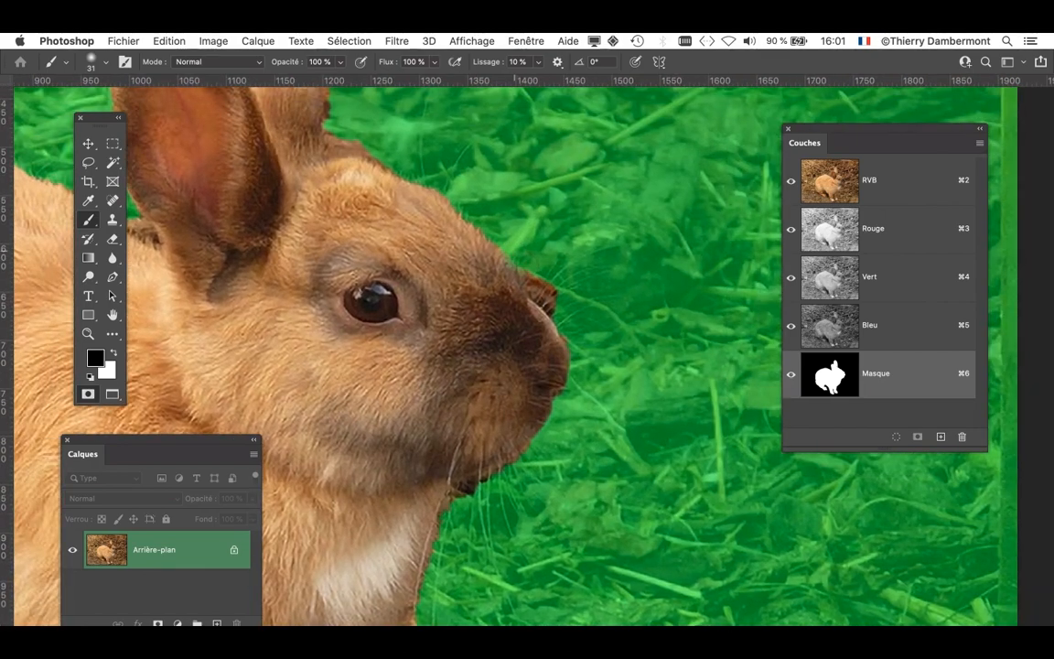
{"action": "left_click_drag", "start_coordinate": [515, 249], "coordinate": [542, 284]}
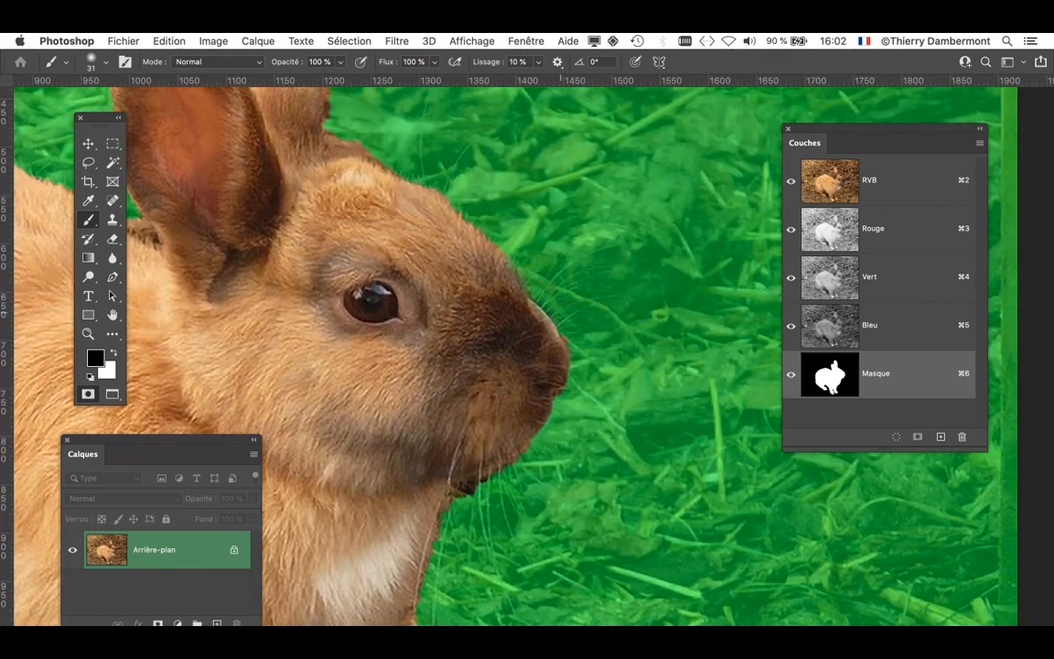
{"action": "scroll", "coordinate": [515, 256], "scroll_direction": "up", "scroll_amount": 2}
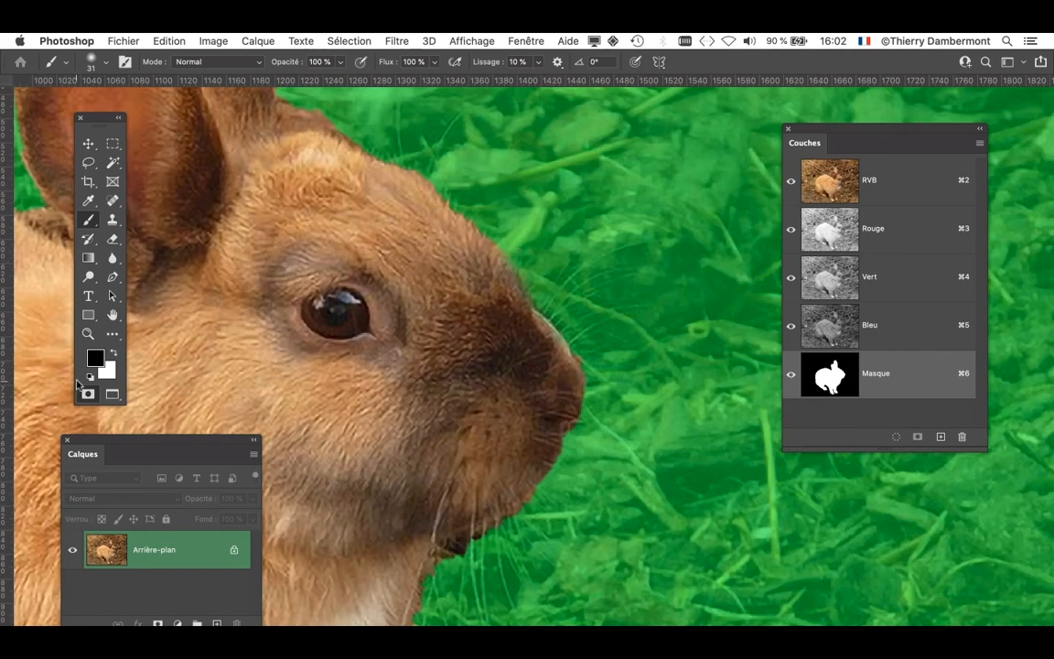
{"action": "scroll", "coordinate": [439, 372], "scroll_direction": "down", "scroll_amount": 5}
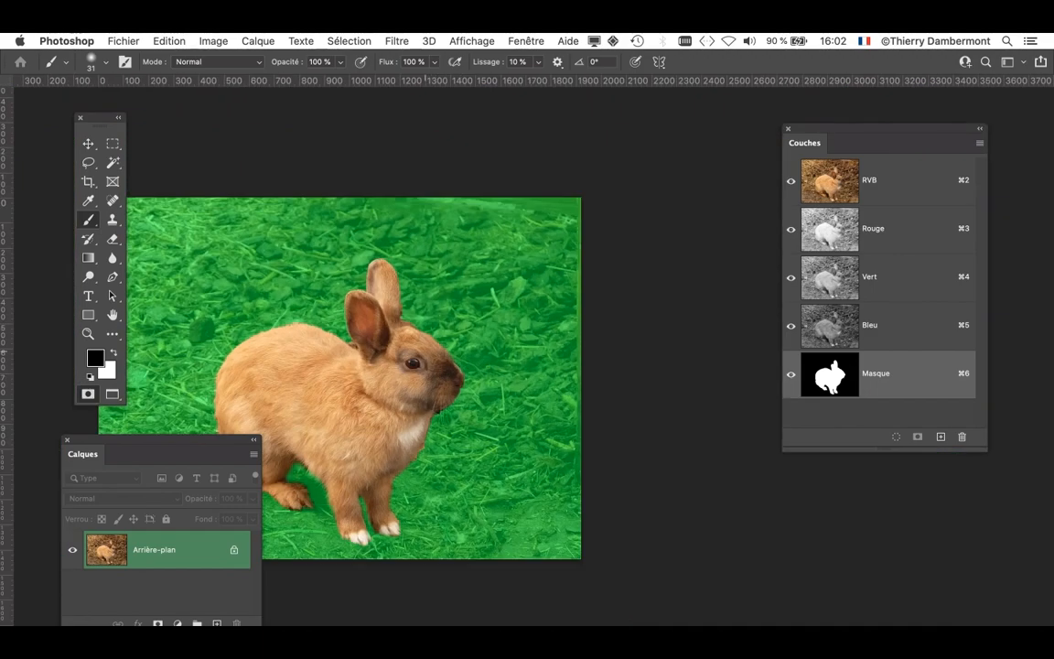
- Leave Quick Mask mode to turn the painted mask back into a selection around the rabbit
{"action": "left_click_drag", "start_coordinate": [455, 320], "coordinate": [634, 235]}
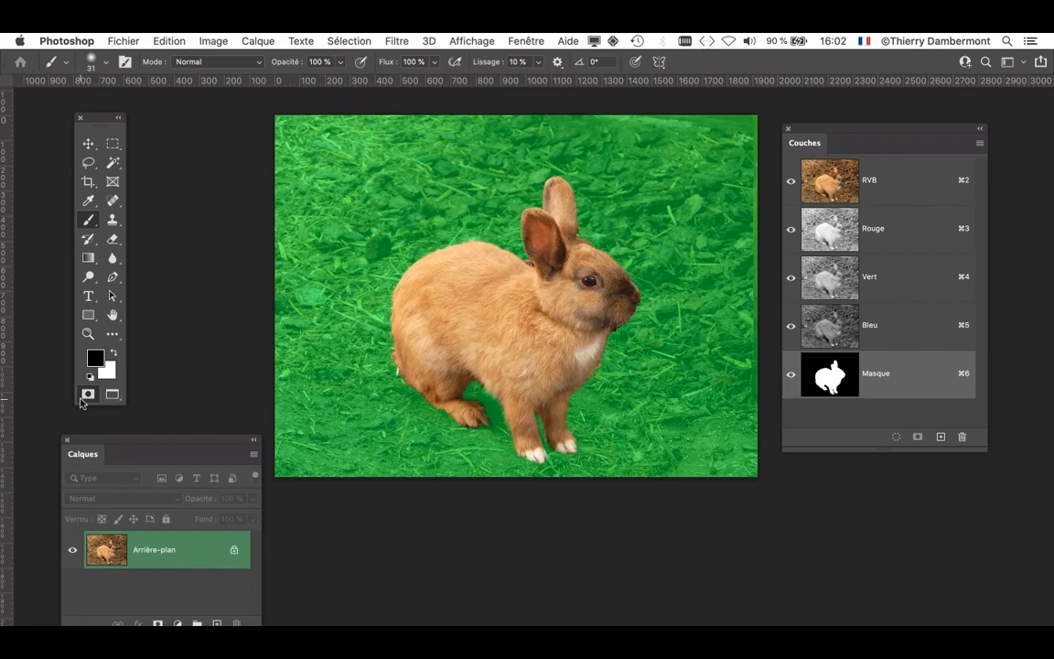
{"action": "scroll", "coordinate": [593, 286], "scroll_direction": "up", "scroll_amount": 5}
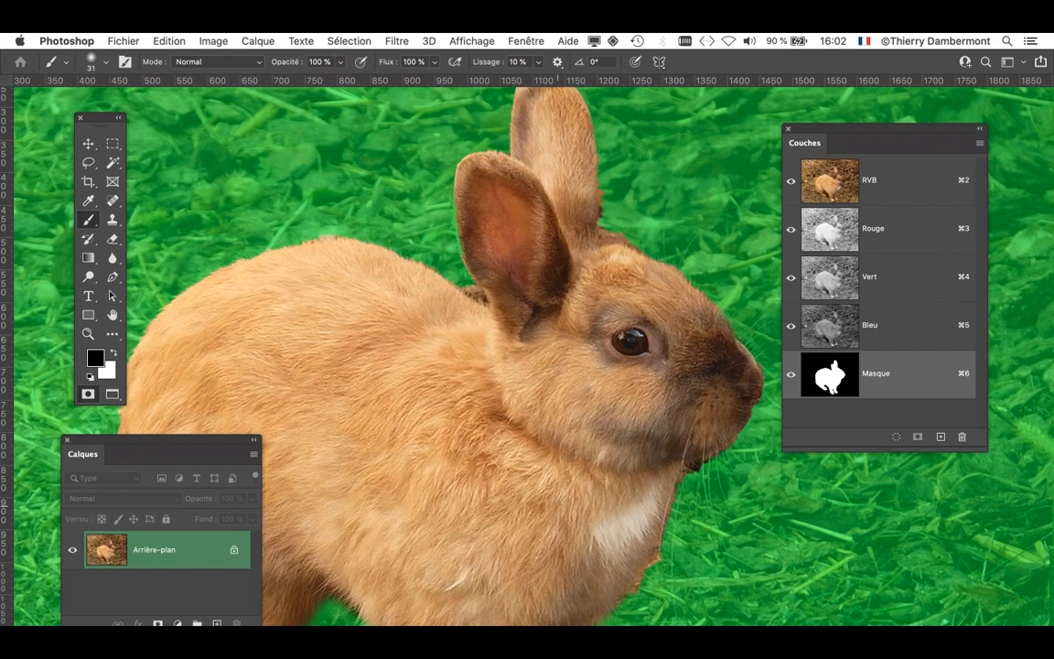
{"action": "scroll", "coordinate": [482, 382], "scroll_direction": "down", "scroll_amount": 3}
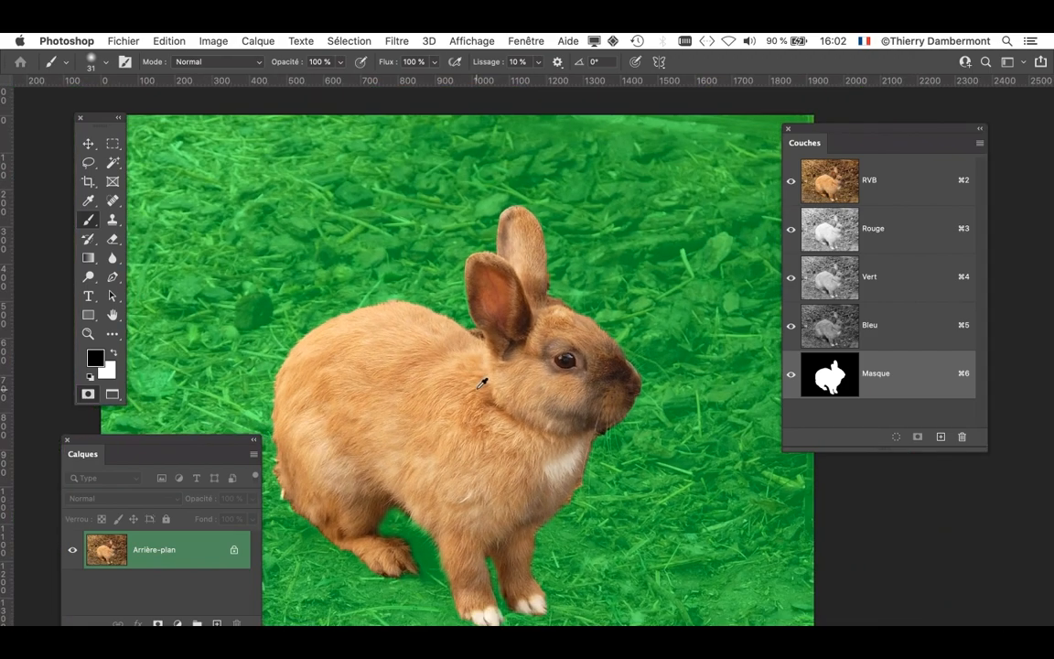
{"action": "left_click_drag", "start_coordinate": [425, 403], "coordinate": [539, 255]}
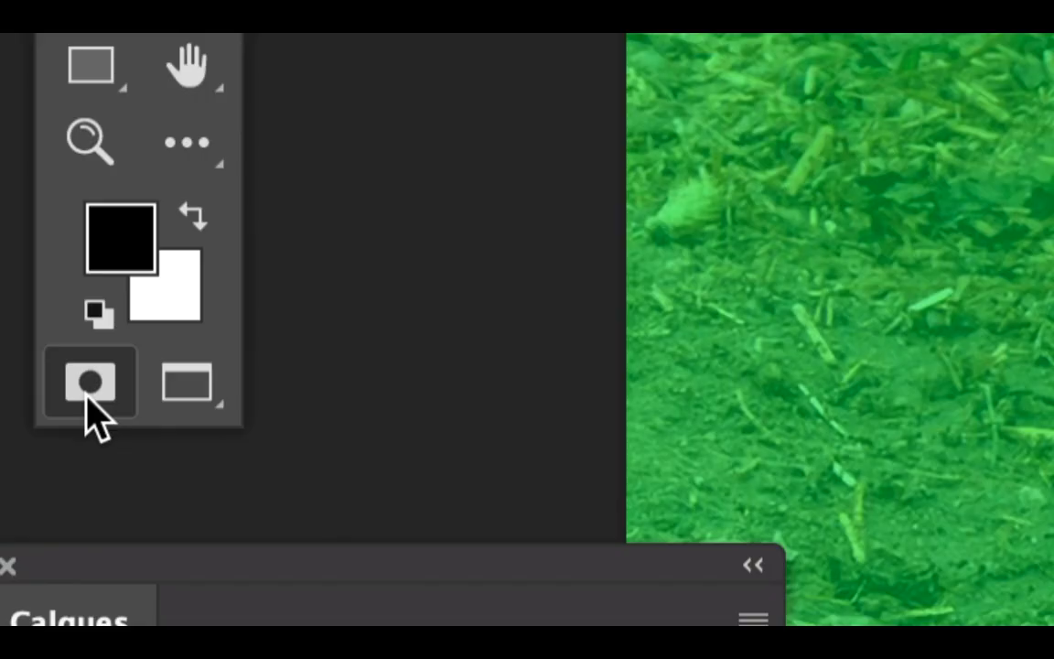
{"action": "left_click", "coordinate": [87, 399]}
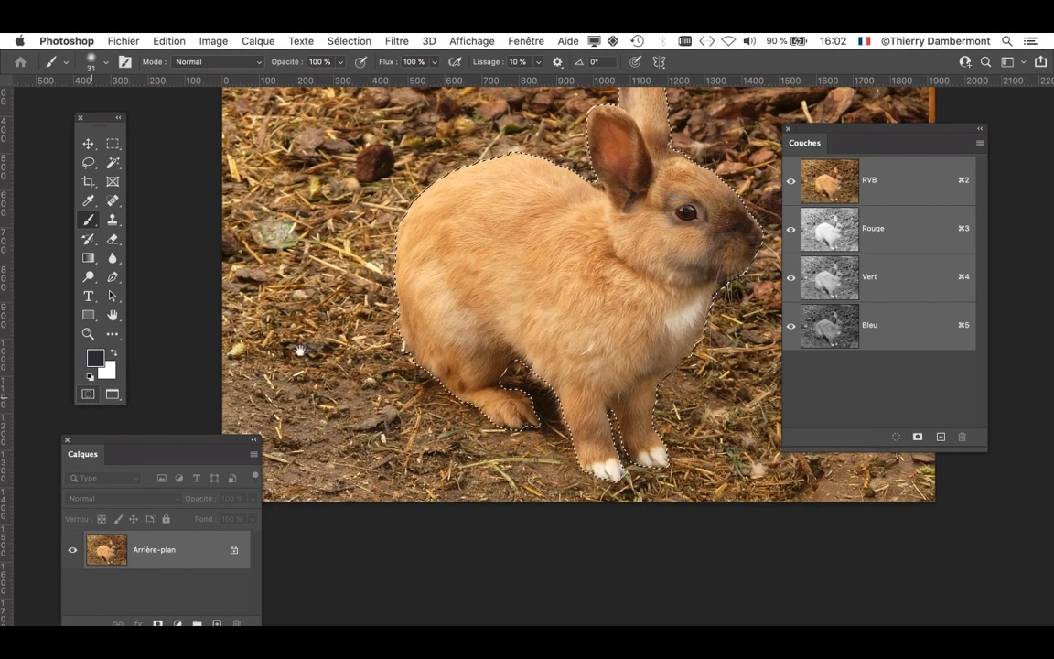
{"action": "left_click_drag", "start_coordinate": [441, 312], "coordinate": [300, 327]}
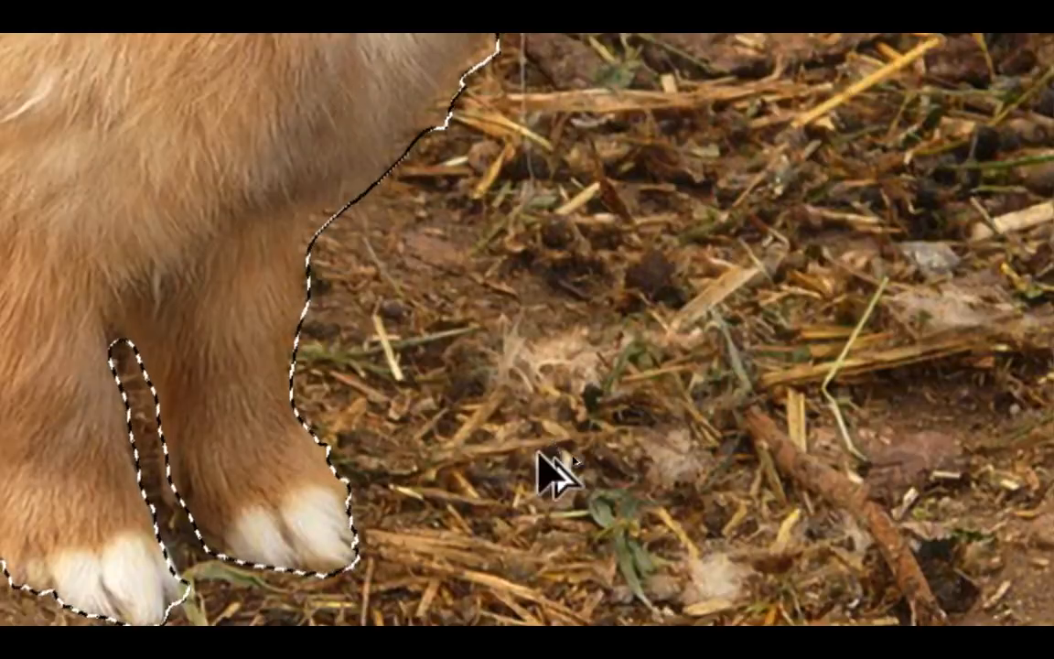
{"action": "scroll", "coordinate": [559, 436], "scroll_direction": "down", "scroll_amount": 5}
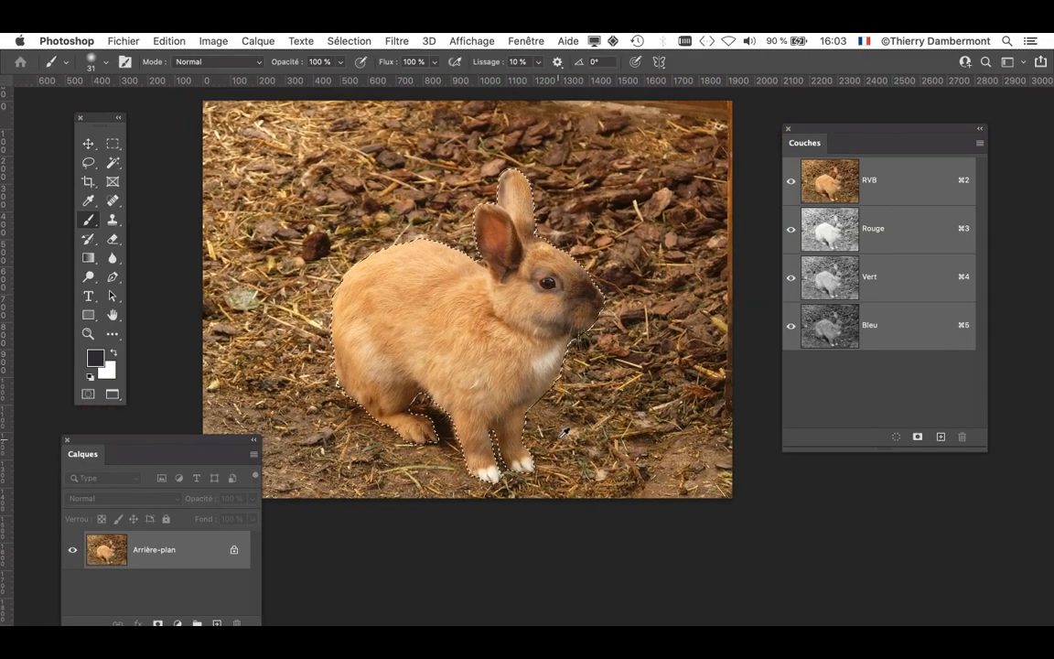
{"action": "left_click_drag", "start_coordinate": [515, 367], "coordinate": [334, 287]}
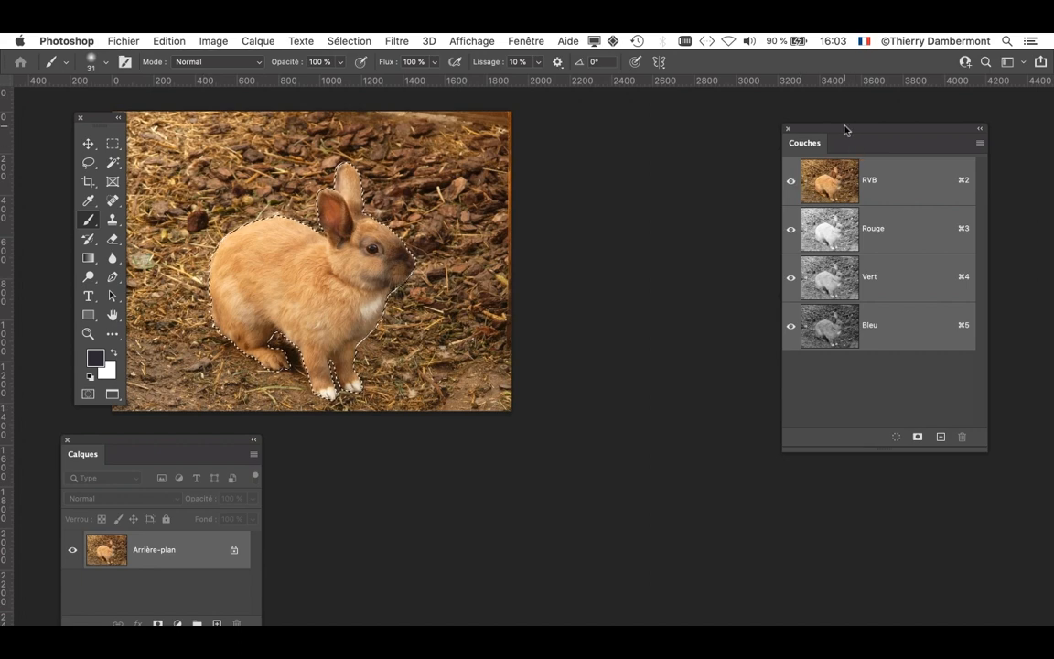
- Close the Channels panel and place the Layers panel in the empty space beside the photo
{"action": "left_click_drag", "start_coordinate": [846, 129], "coordinate": [472, 571]}
{"action": "left_click_drag", "start_coordinate": [148, 441], "coordinate": [725, 152]}
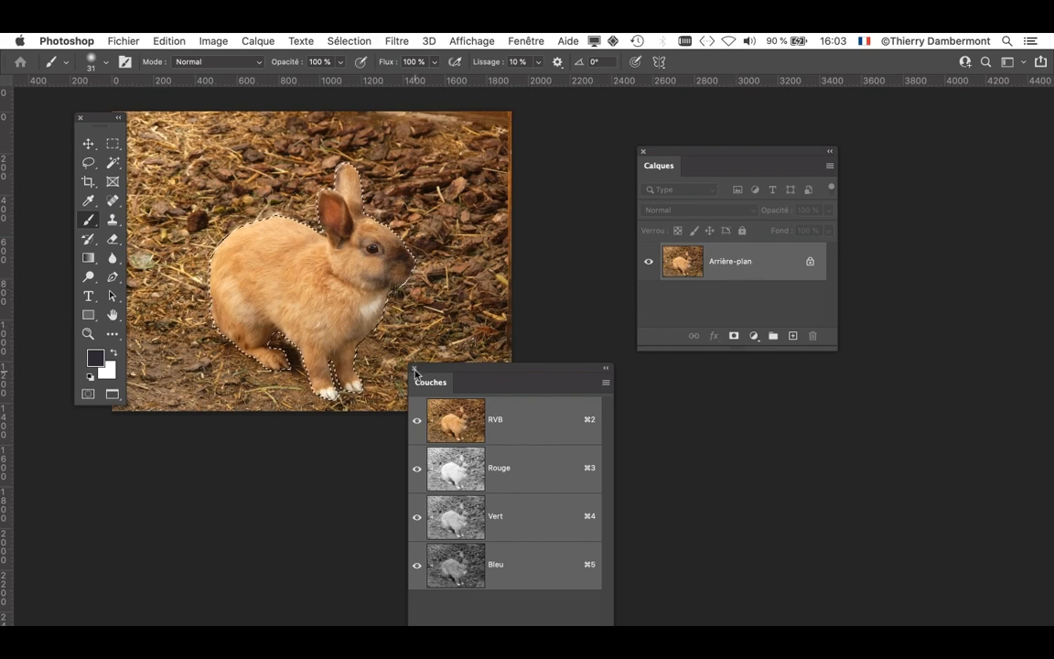
{"action": "left_click", "coordinate": [415, 368]}
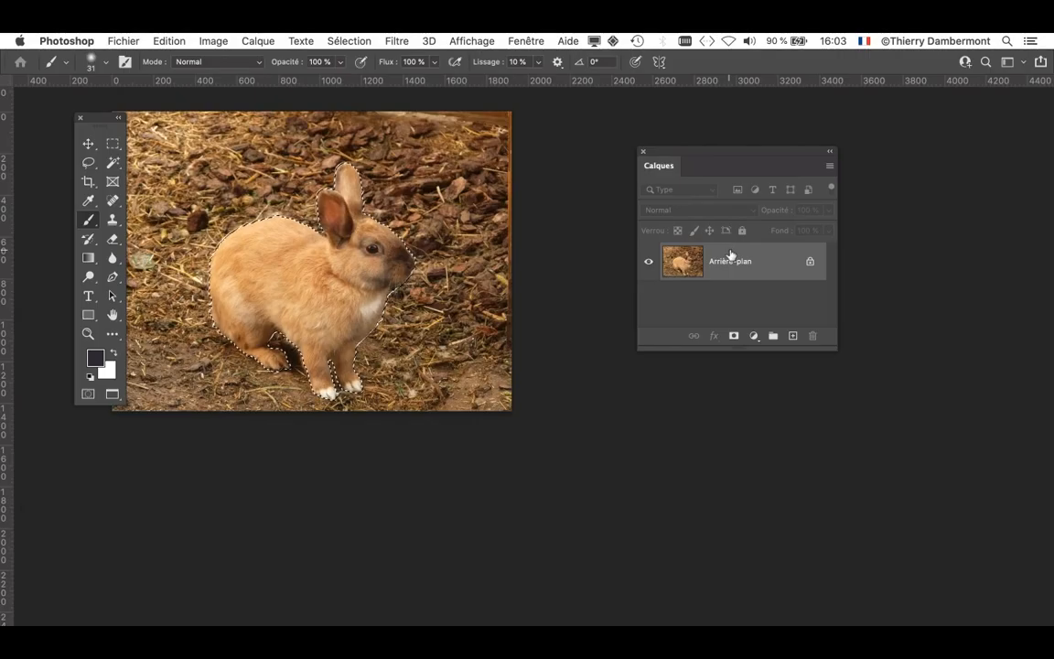
{"action": "left_click_drag", "start_coordinate": [715, 161], "coordinate": [834, 168]}
{"action": "key", "text": "space"}
{"action": "left_click_drag", "start_coordinate": [568, 226], "coordinate": [615, 259]}
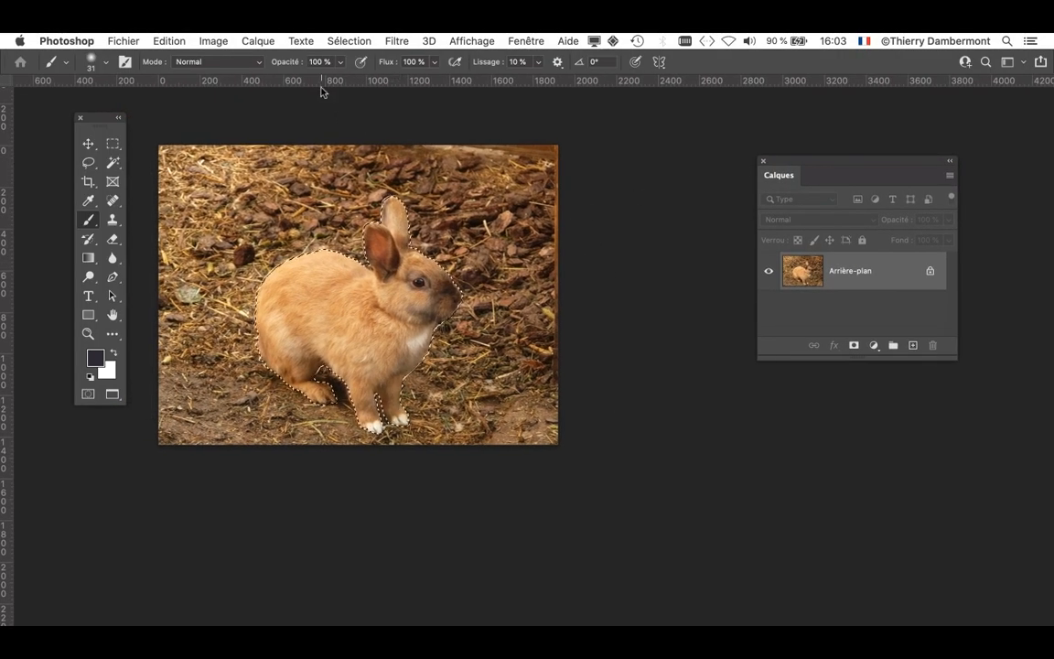
- Add a layer mask to the background layer that reveals only the selected rabbit
{"action": "left_click", "coordinate": [275, 41]}
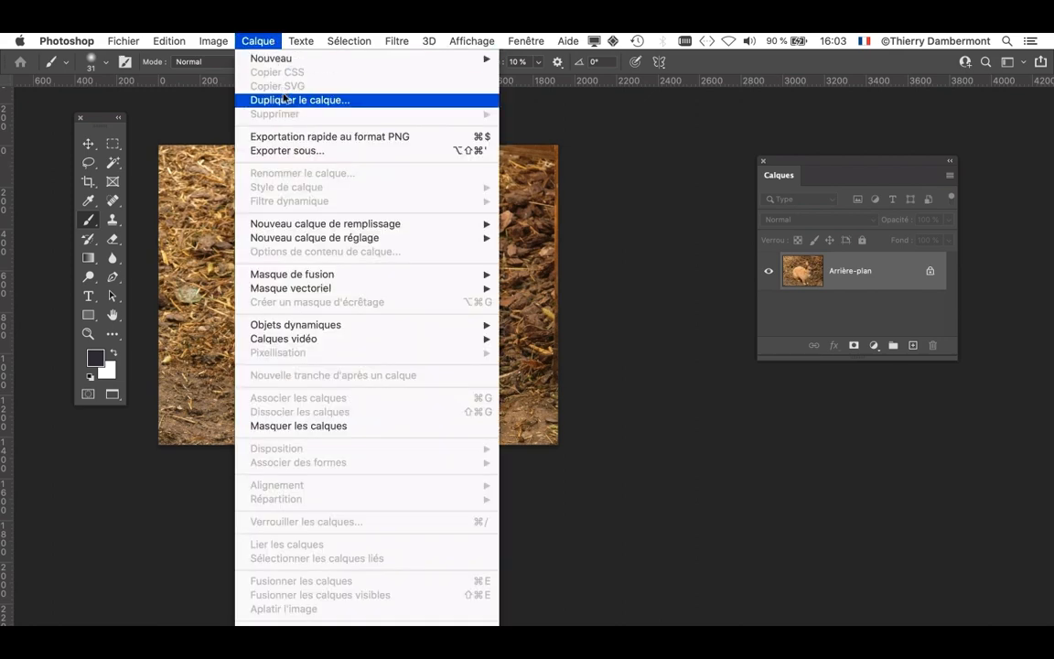
{"action": "mouse_move", "coordinate": [313, 276]}
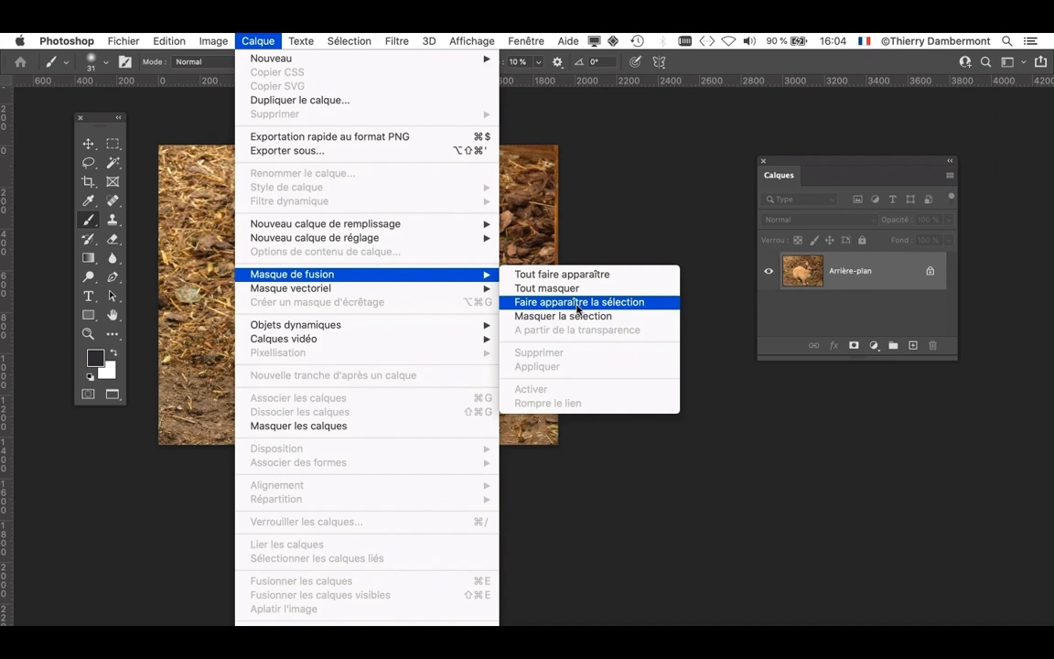
{"action": "left_click", "coordinate": [577, 303]}
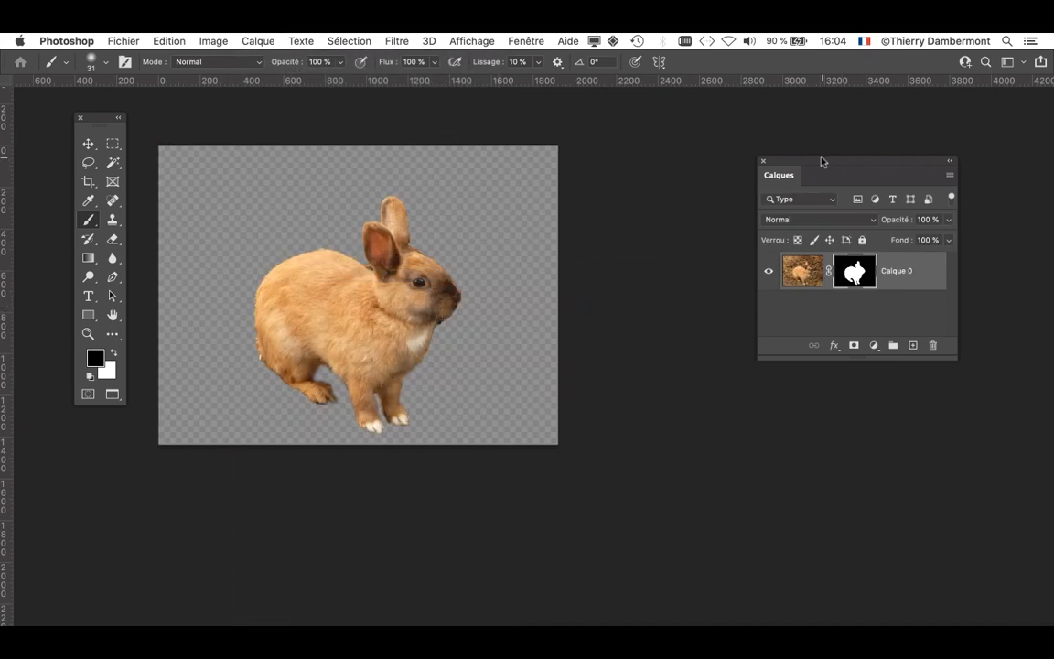
{"action": "left_click_drag", "start_coordinate": [816, 167], "coordinate": [578, 185]}
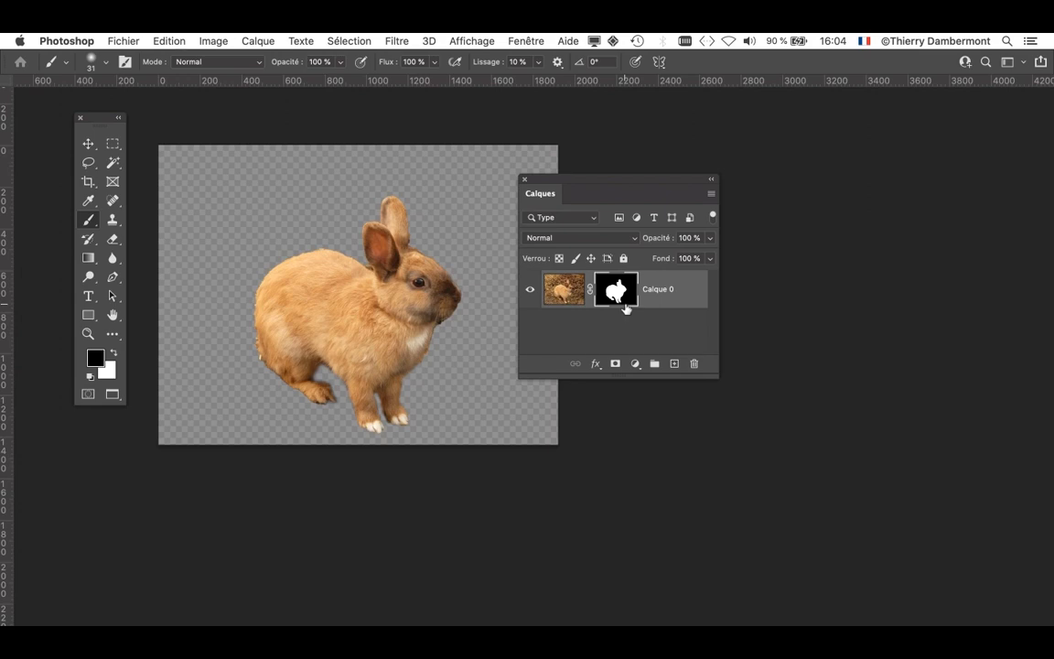
{"action": "left_click_drag", "start_coordinate": [635, 180], "coordinate": [825, 142]}
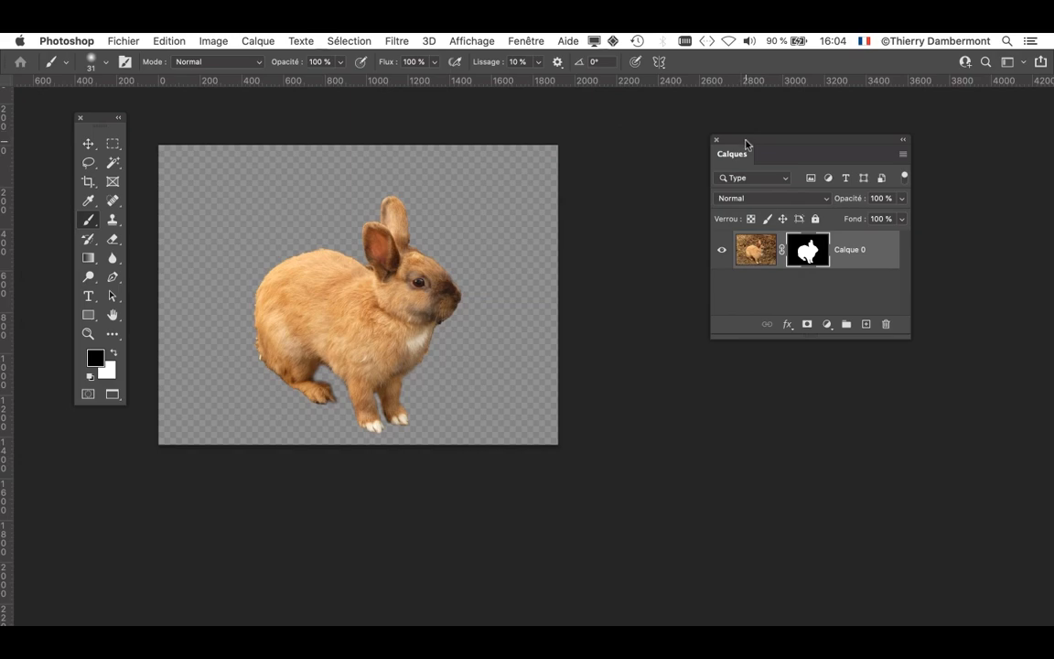
- Display the layer mask alone on the canvas, examine its edges around the chest and legs, and return to the masked image
{"action": "left_click_drag", "start_coordinate": [746, 143], "coordinate": [579, 182]}
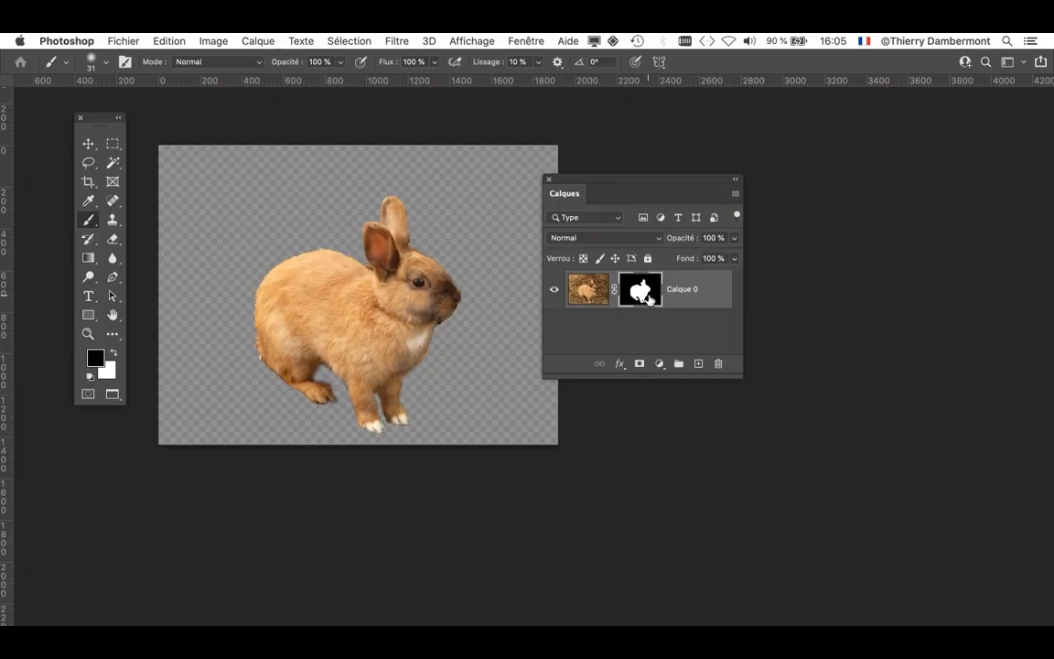
{"action": "left_click", "coordinate": [643, 293], "text": "alt"}
{"action": "left_click_drag", "start_coordinate": [595, 193], "coordinate": [759, 191]}
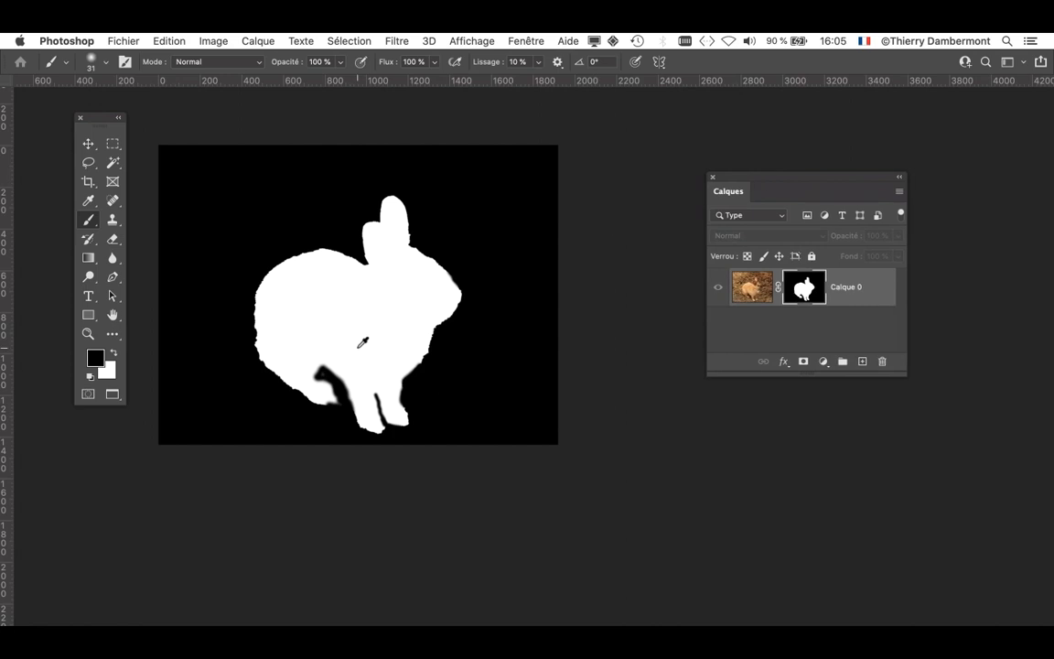
{"action": "scroll", "coordinate": [362, 342], "scroll_direction": "up", "scroll_amount": 3}
{"action": "scroll", "coordinate": [584, 320], "scroll_direction": "up", "scroll_amount": 3}
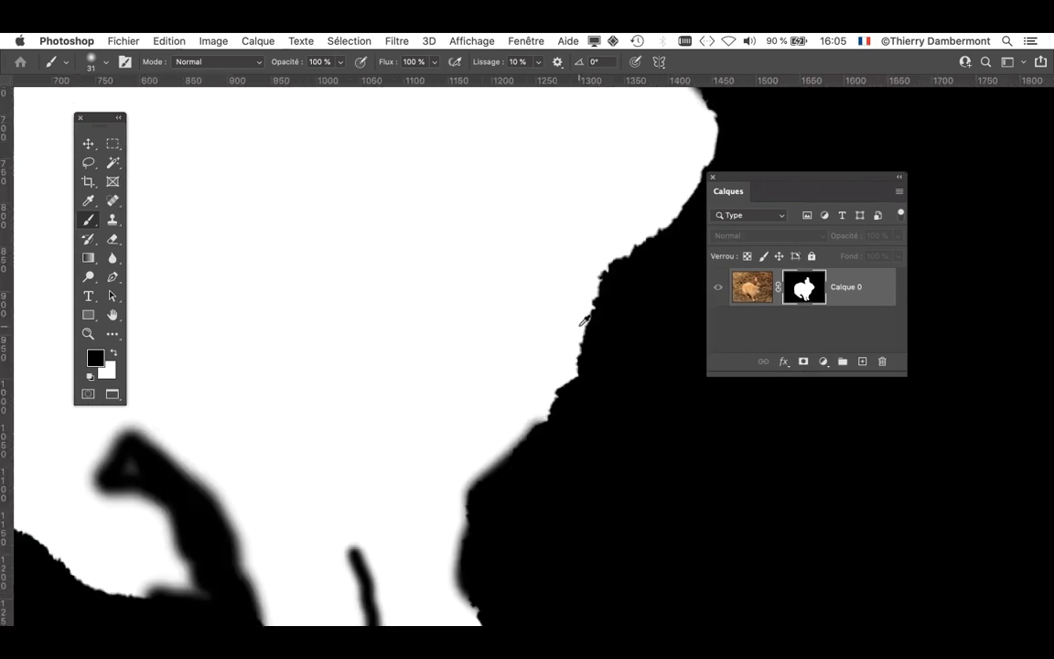
{"action": "scroll", "coordinate": [584, 320], "scroll_direction": "down", "scroll_amount": 4}
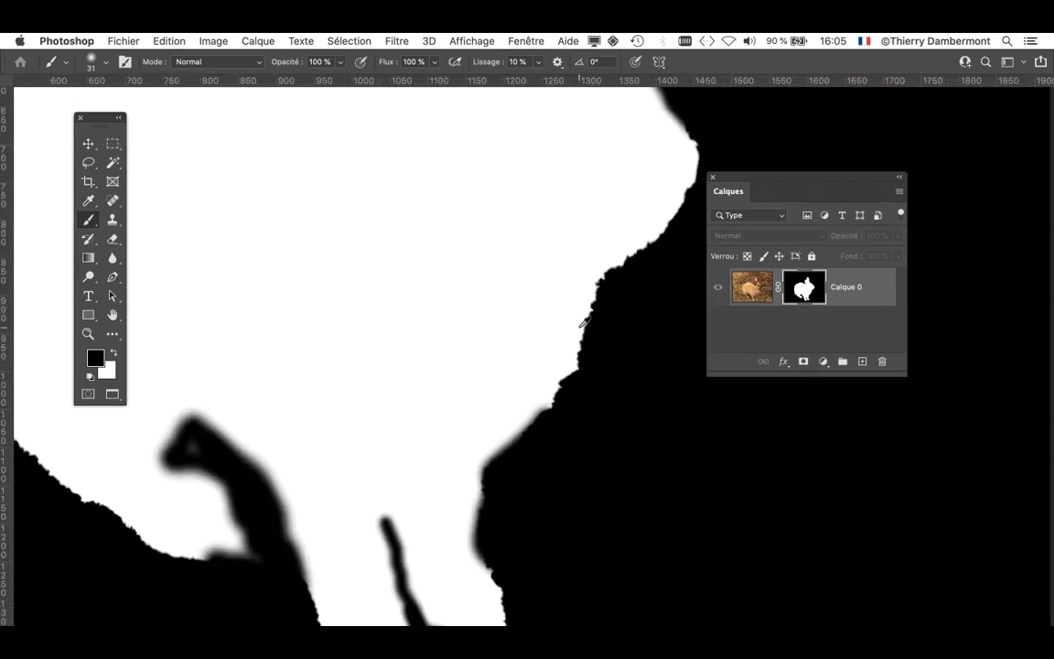
{"action": "scroll", "coordinate": [583, 322], "scroll_direction": "down", "scroll_amount": 3}
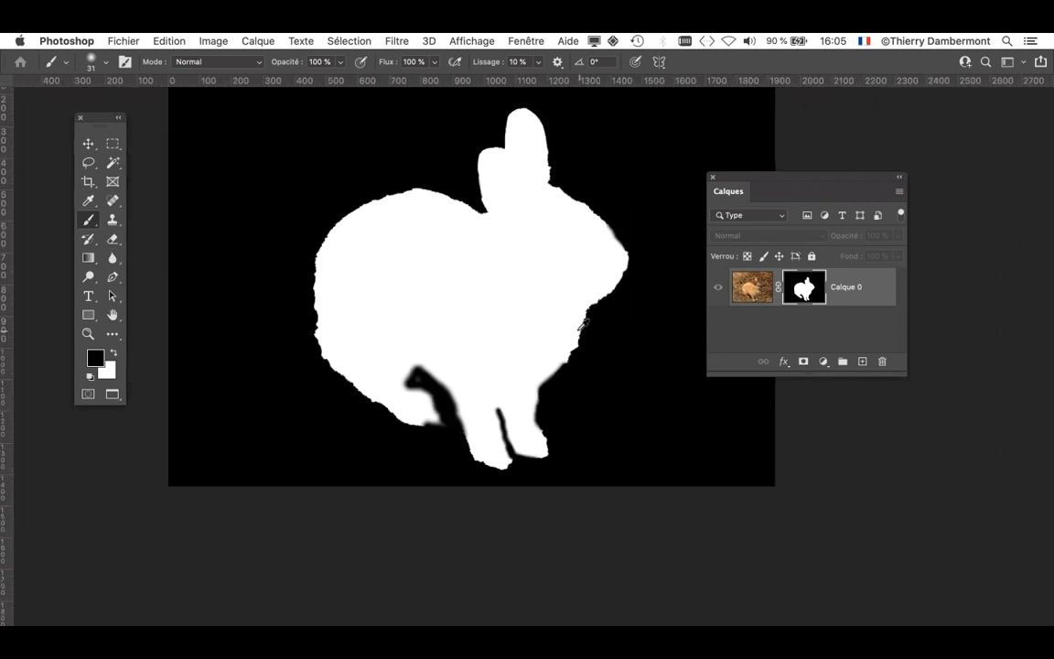
{"action": "left_click", "coordinate": [815, 297], "text": "alt"}
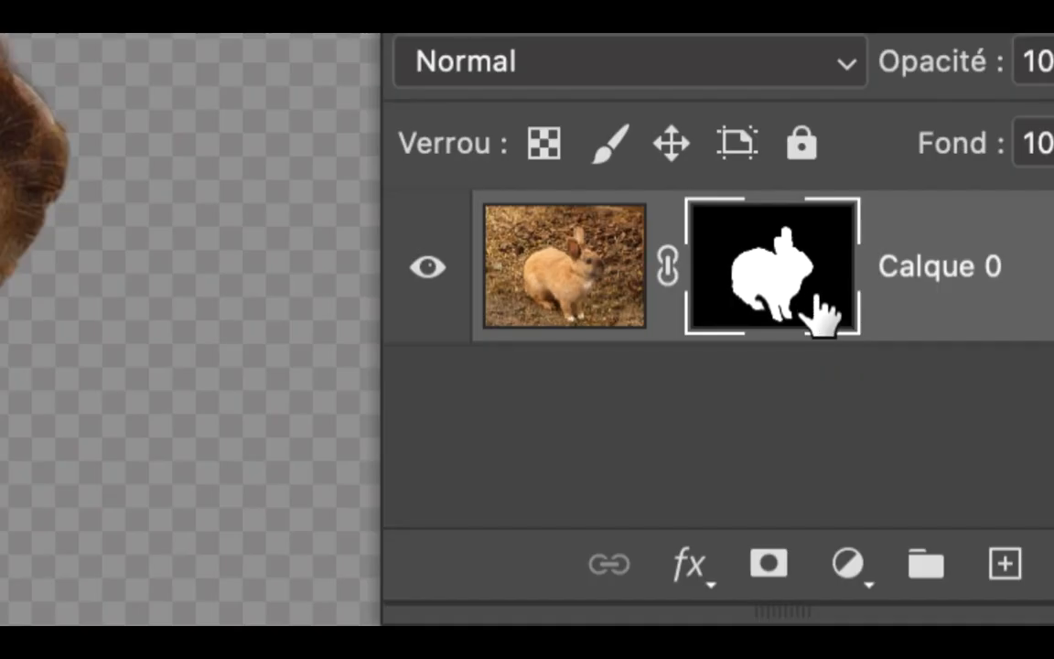
- Compare the photo with and without its cut-out by disabling and re-enabling the layer mask
{"action": "left_click", "coordinate": [821, 316], "text": "shift"}
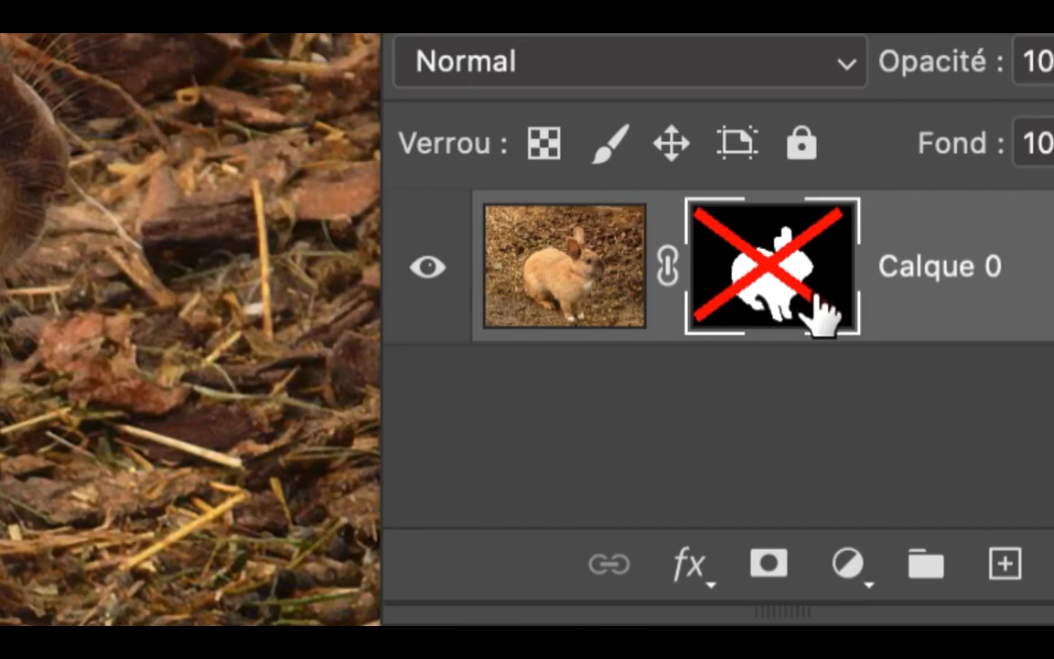
{"action": "left_click", "coordinate": [813, 298], "text": "shift"}
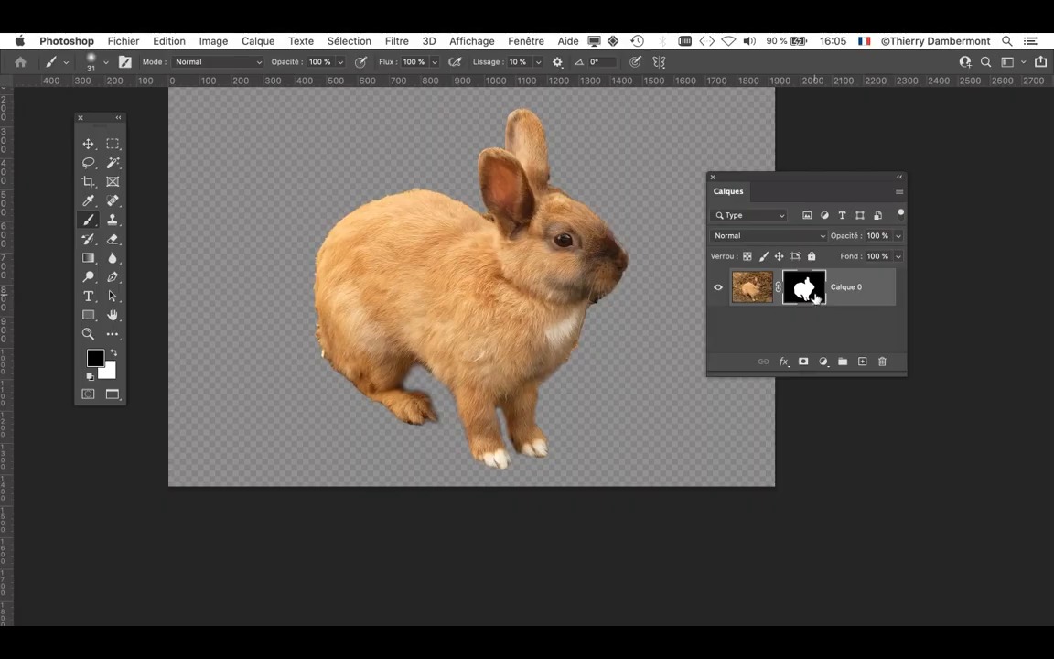
{"action": "left_click", "coordinate": [815, 298], "text": "shift"}
{"action": "left_click", "coordinate": [815, 298], "text": "shift"}
{"action": "left_click_drag", "start_coordinate": [775, 177], "coordinate": [833, 144]}
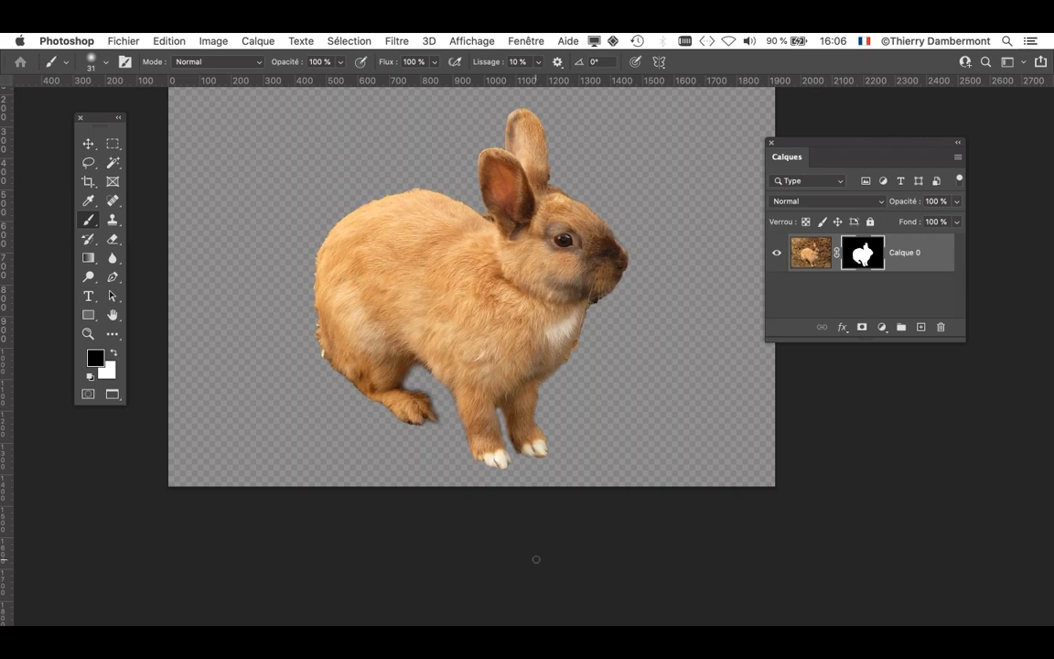
- Close the masked rabbit document and open hare-580_960_720.psd again from the recent files
{"action": "key", "text": "super+q"}
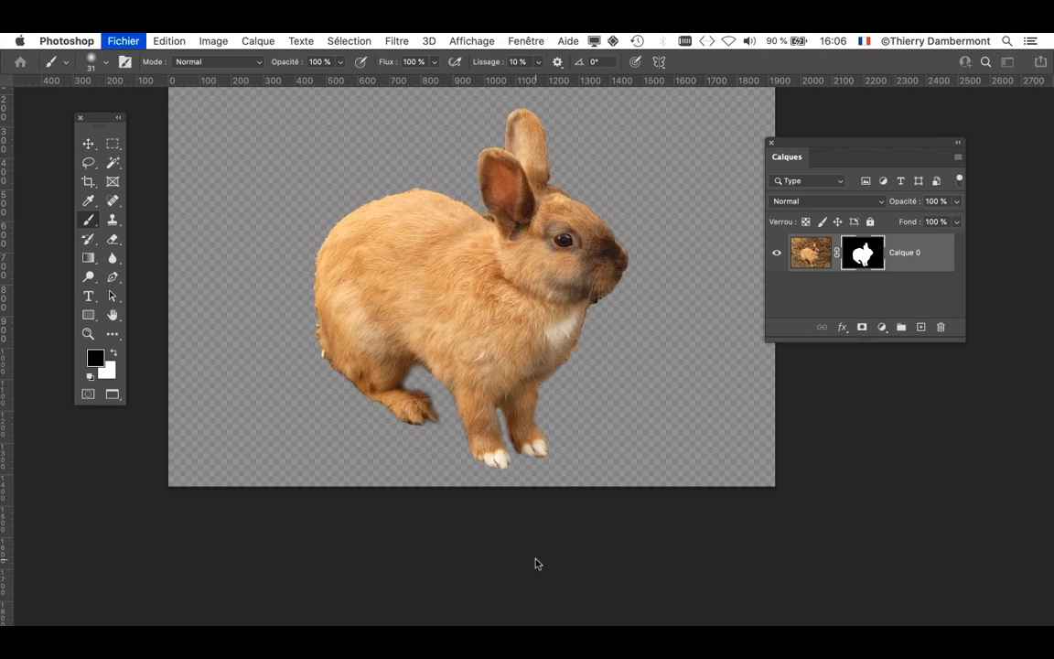
{"action": "left_click", "coordinate": [467, 272]}
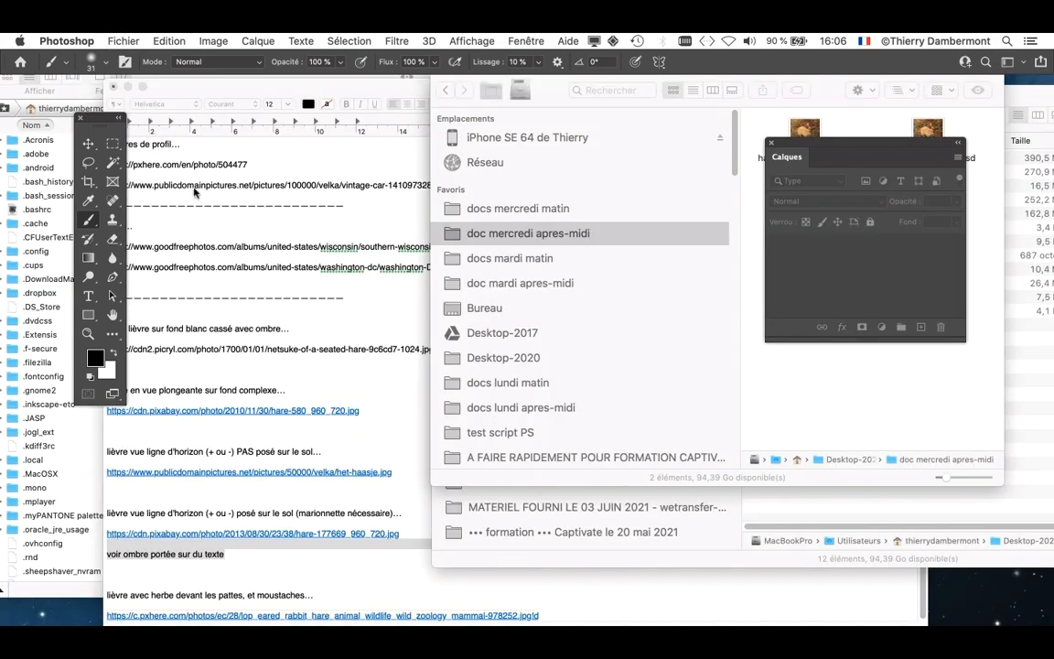
{"action": "left_click", "coordinate": [106, 41]}
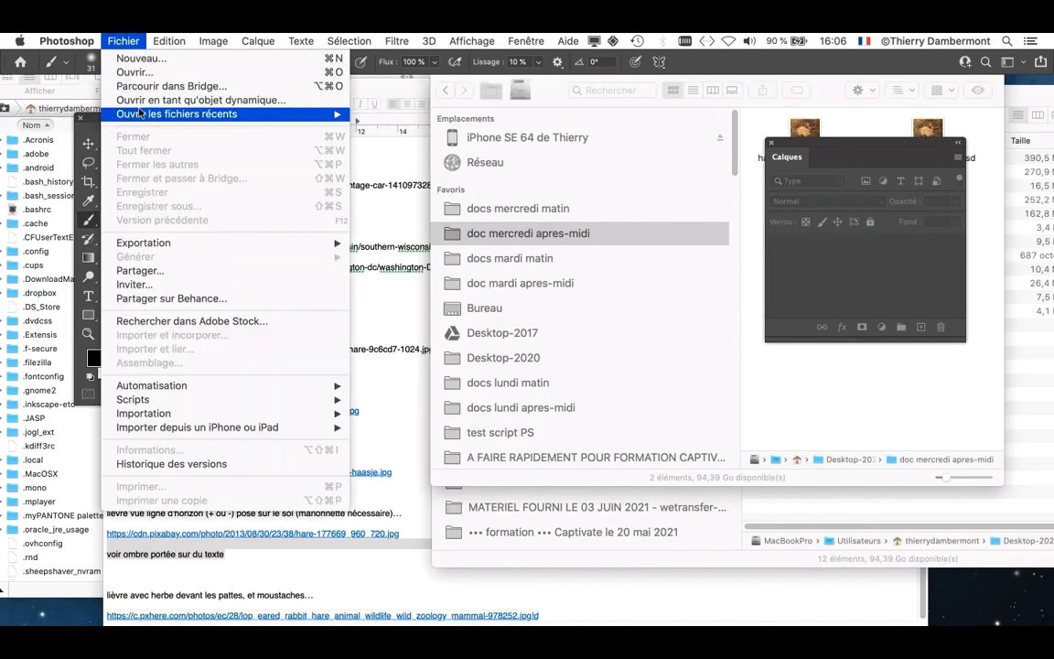
{"action": "mouse_move", "coordinate": [128, 114]}
{"action": "left_click", "coordinate": [392, 115]}
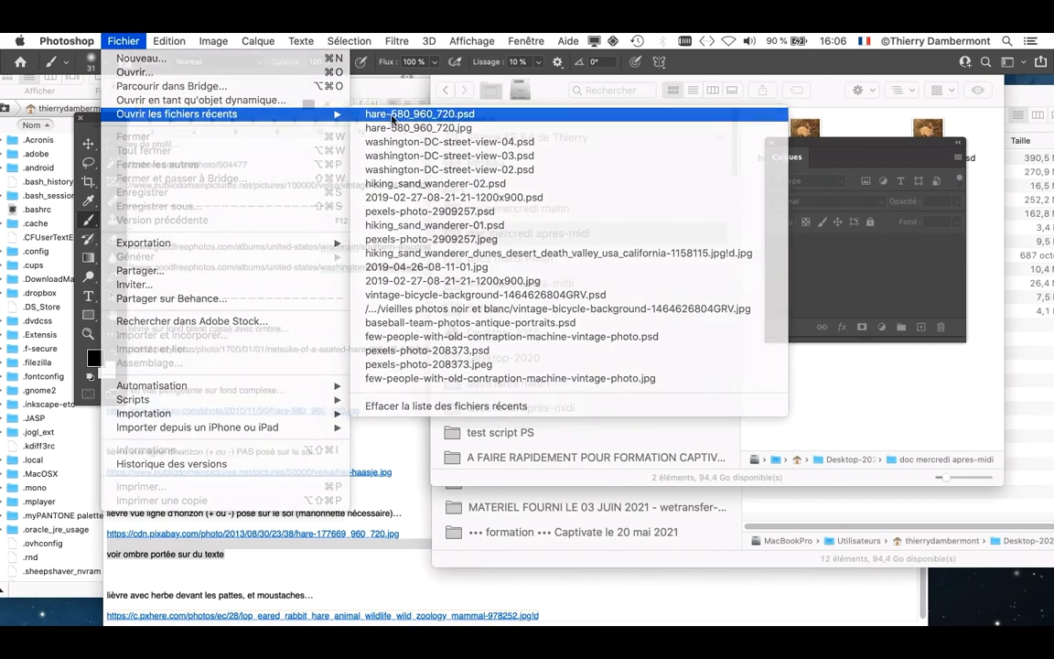
- Select the rabbit with Select Subject and invert the selection so that it covers the background around it
{"action": "key", "text": "f"}
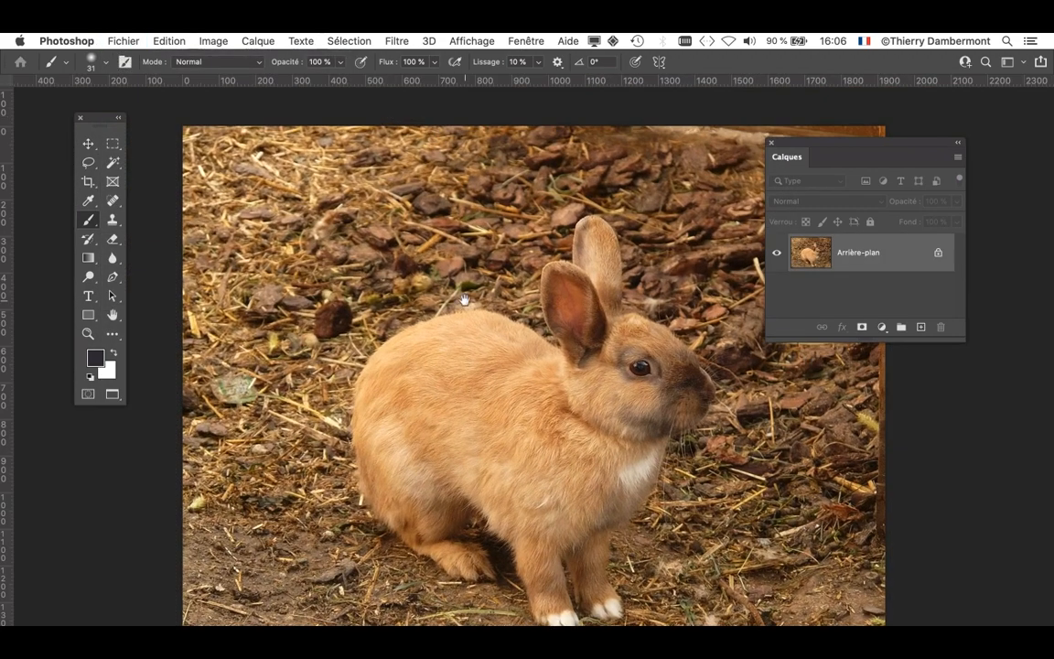
{"action": "scroll", "coordinate": [419, 271], "scroll_direction": "right", "scroll_amount": 3}
{"action": "scroll", "coordinate": [411, 328], "scroll_direction": "down", "scroll_amount": 2}
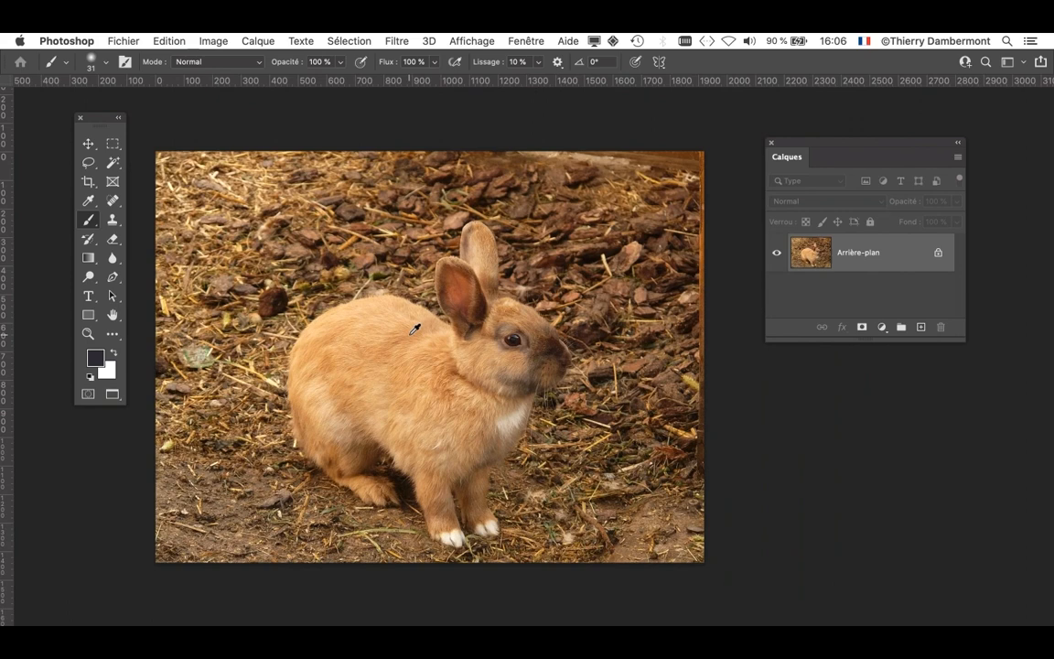
{"action": "left_click", "coordinate": [363, 40]}
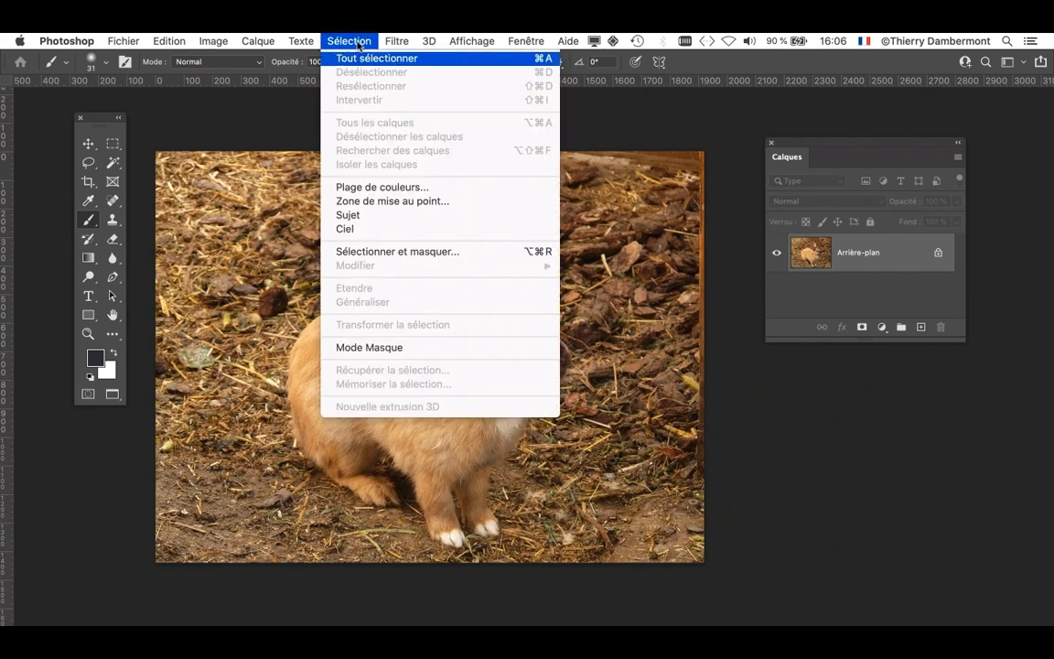
{"action": "left_click", "coordinate": [385, 216]}
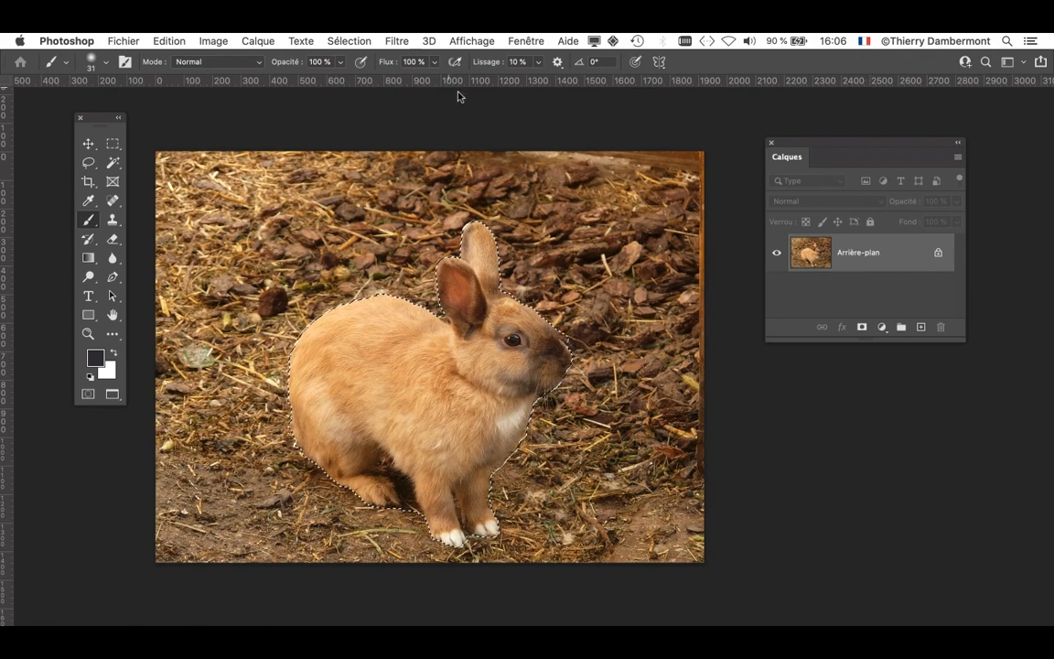
{"action": "left_click", "coordinate": [349, 40]}
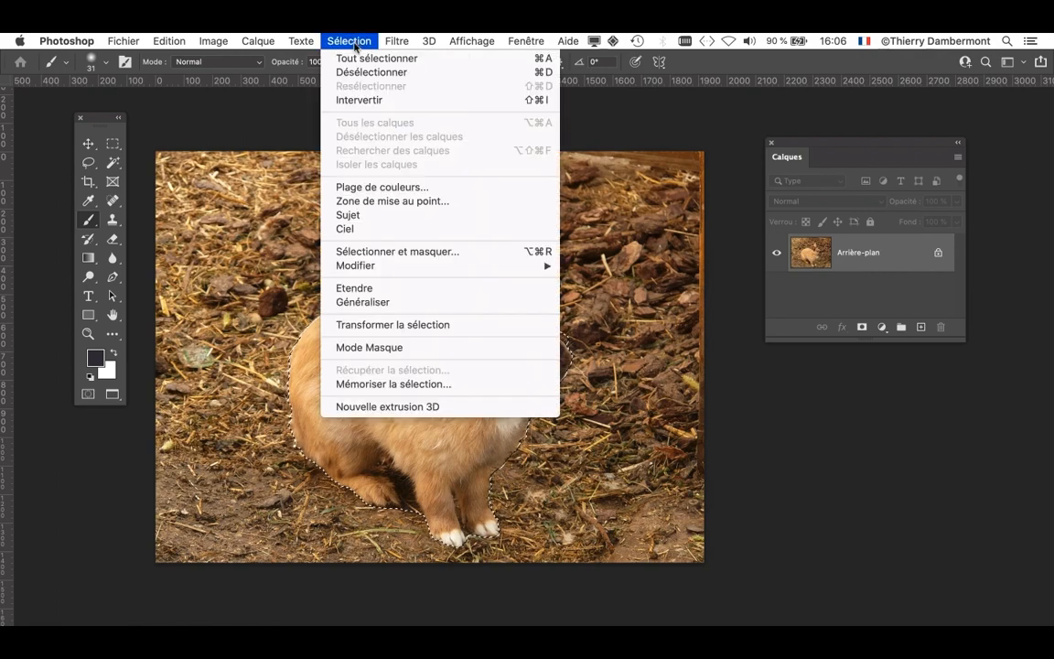
{"action": "left_click", "coordinate": [361, 100]}
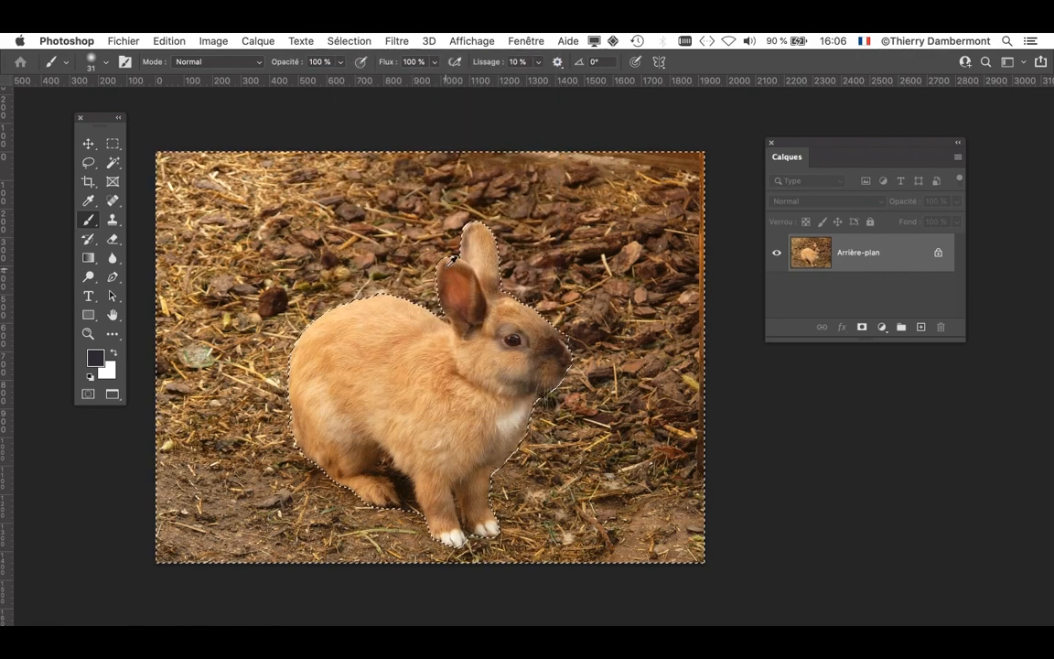
- Try filling the area around the rabbit with white in Normal mode at 100% opacity, and undo the fill
{"action": "key", "text": "super+minus"}
{"action": "key", "text": "super+minus"}
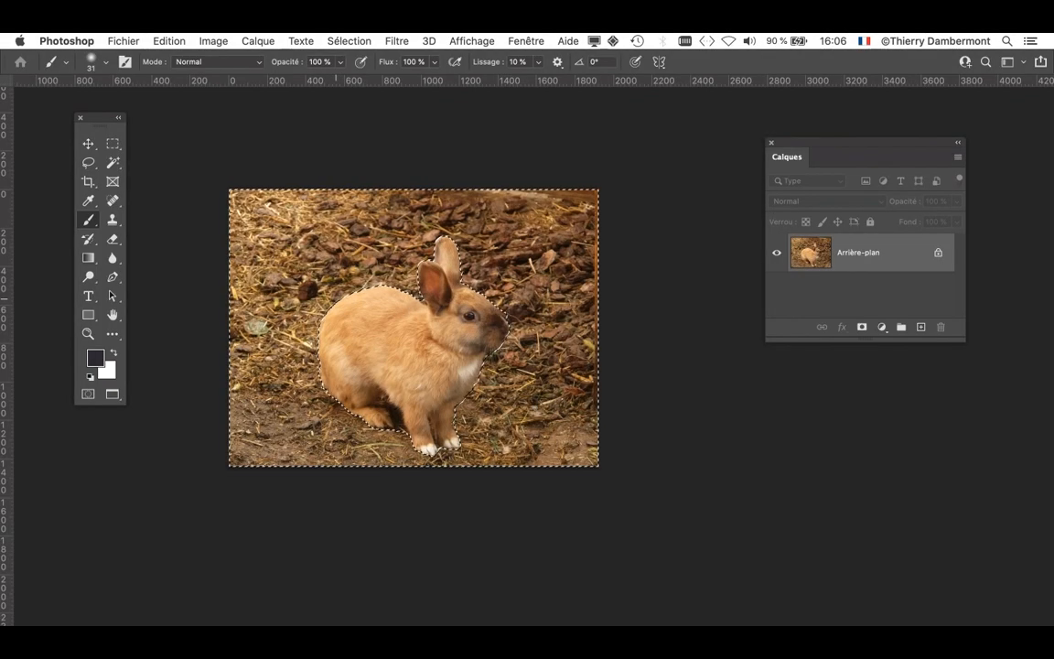
{"action": "key", "text": "shift+BackSpace"}
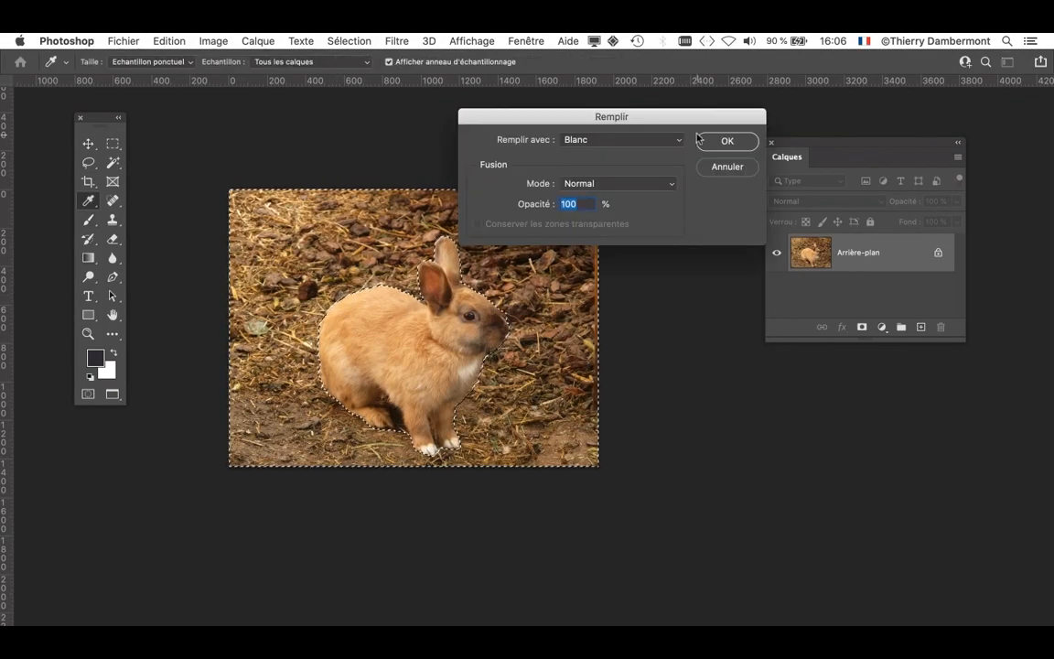
{"action": "key", "text": "Return"}
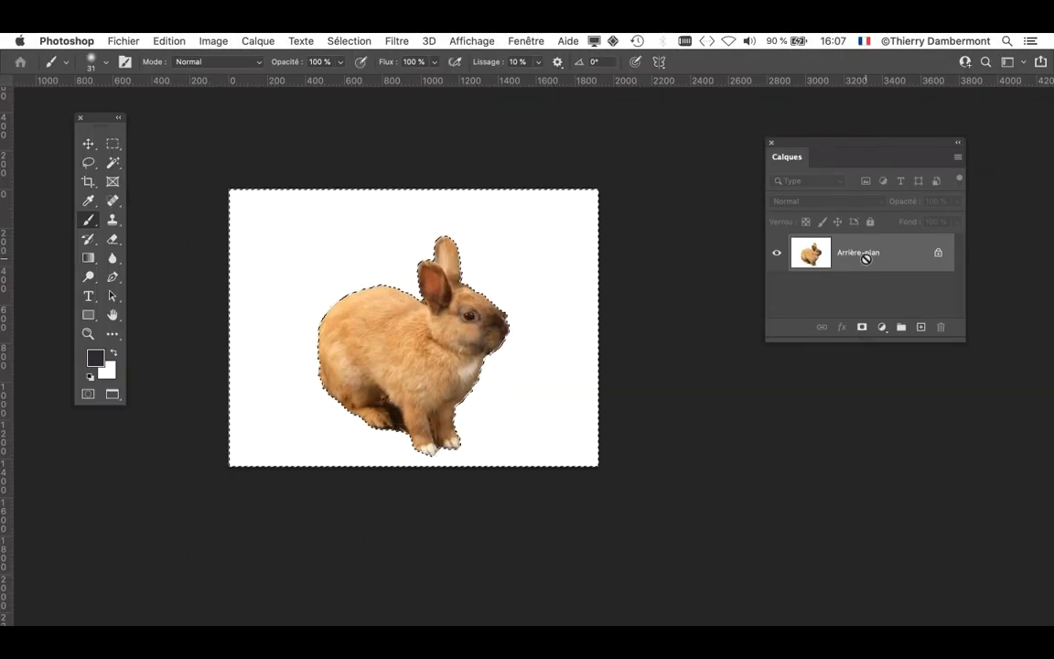
{"action": "key", "text": "super+z"}
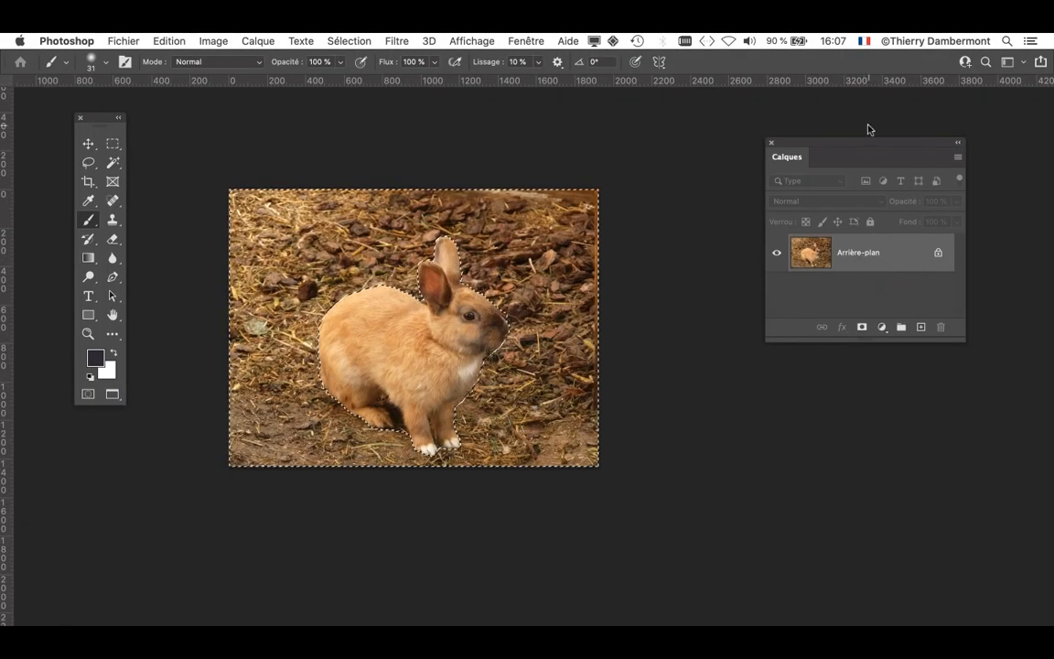
- Convert the locked background into a regular layer, keeping the proposed name, no colour, Normal mode and 100% opacity
{"action": "left_click_drag", "start_coordinate": [859, 145], "coordinate": [741, 131]}
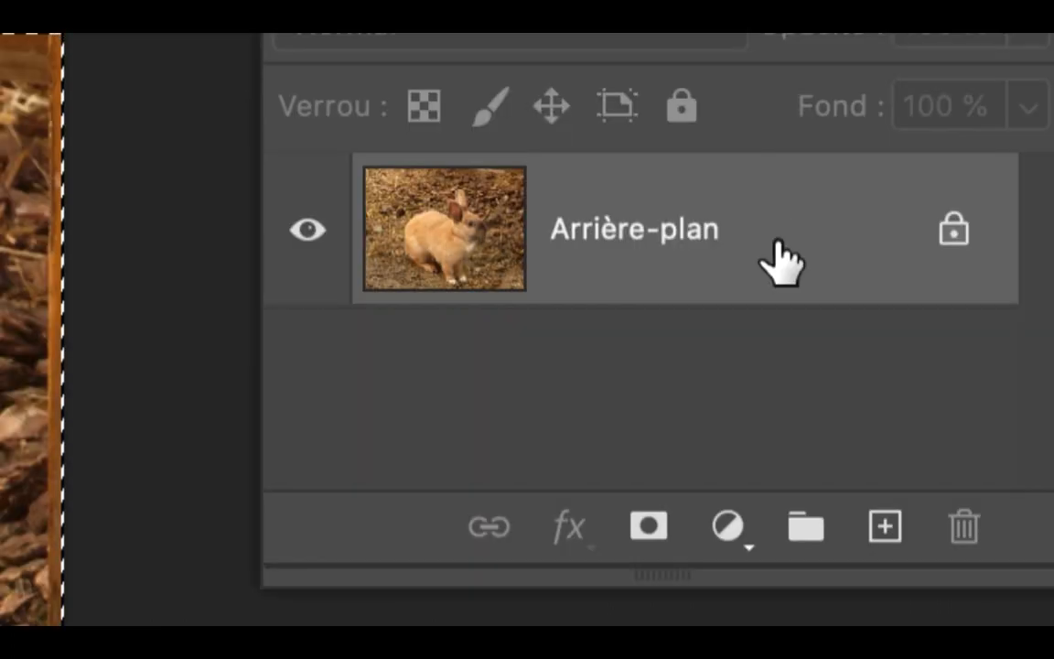
{"action": "double_click", "coordinate": [777, 240]}
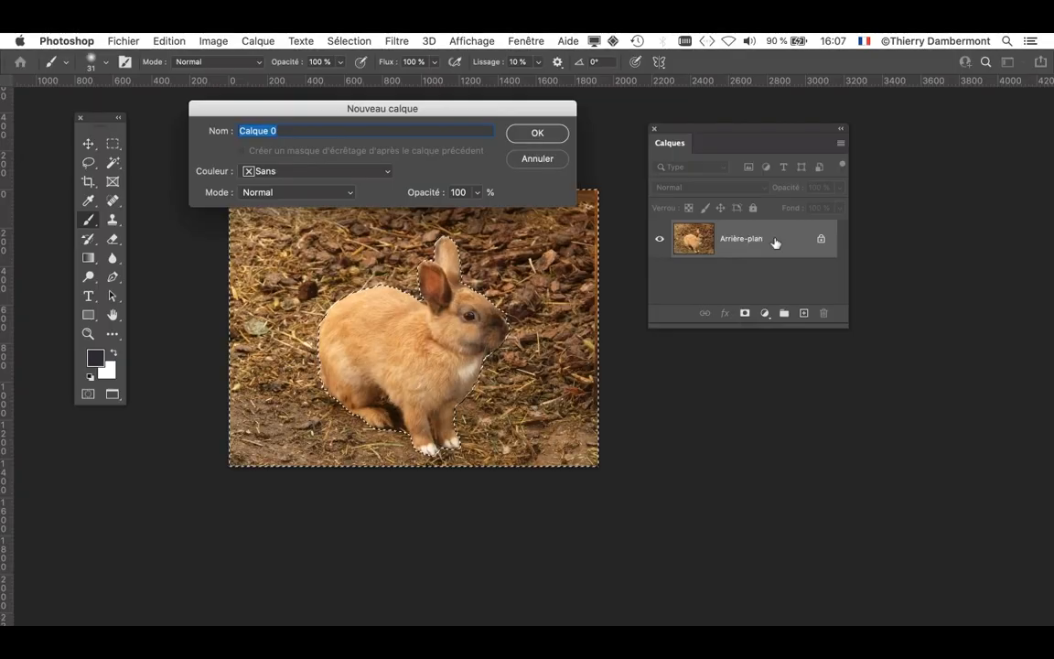
{"action": "left_click_drag", "start_coordinate": [501, 108], "coordinate": [819, 459]}
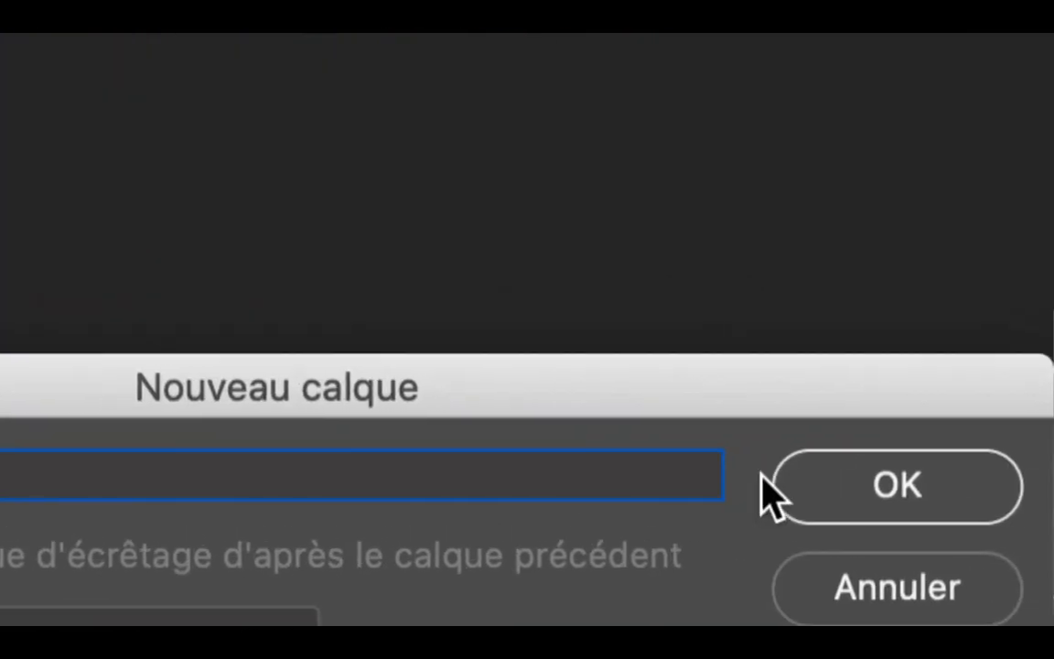
{"action": "left_click", "coordinate": [828, 492]}
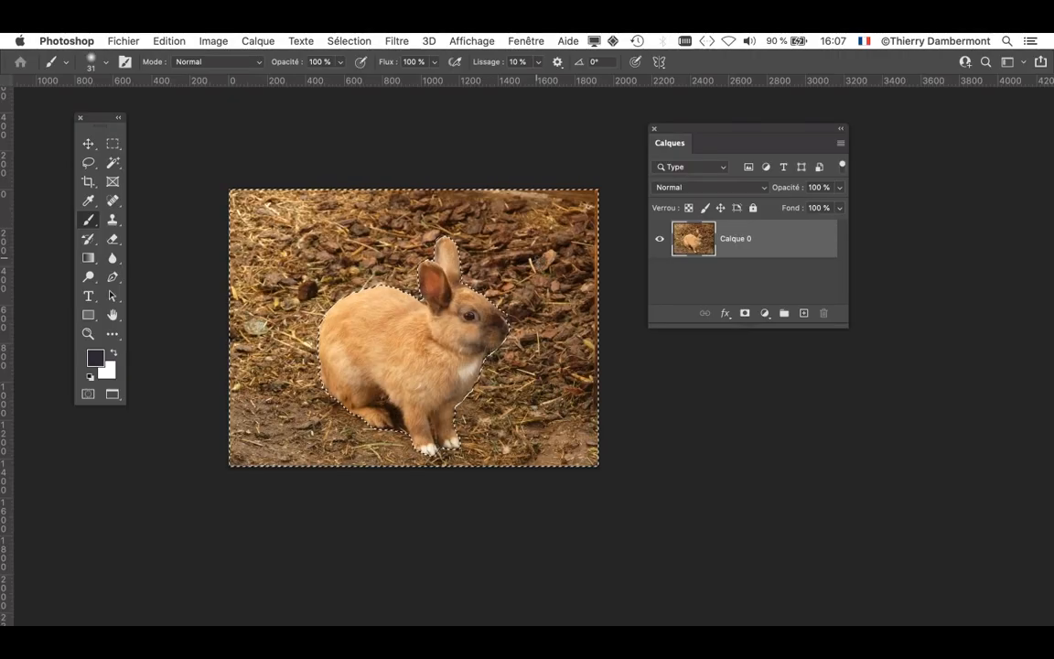
- Delete the selected surroundings of the rabbit to transparency and drop the selection
{"action": "key", "text": "Delete"}
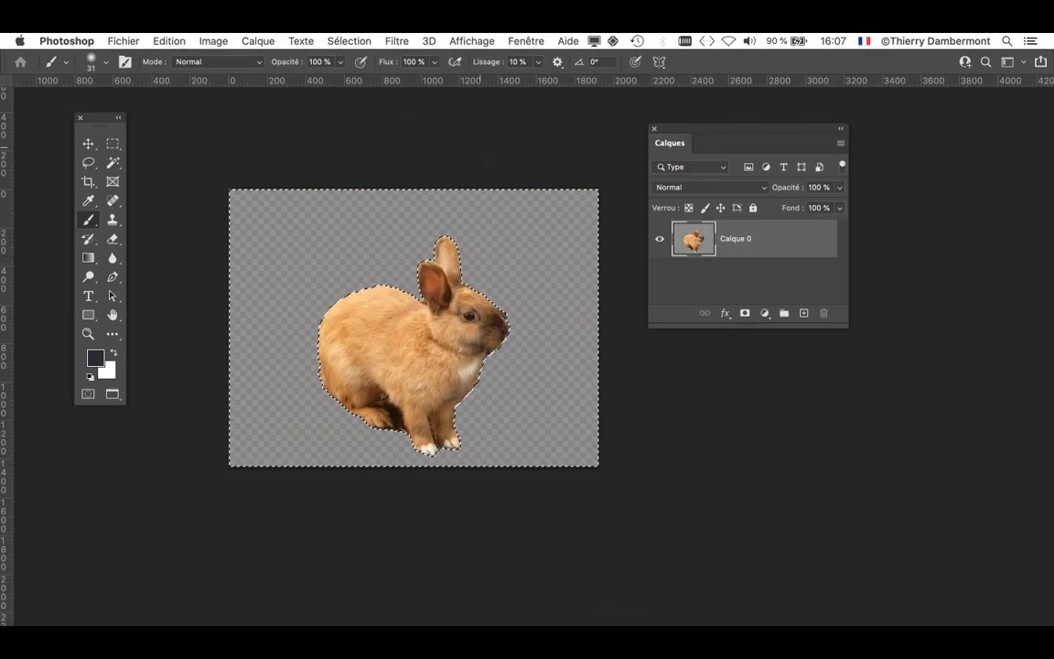
{"action": "left_click", "coordinate": [350, 40]}
{"action": "left_click", "coordinate": [359, 73]}
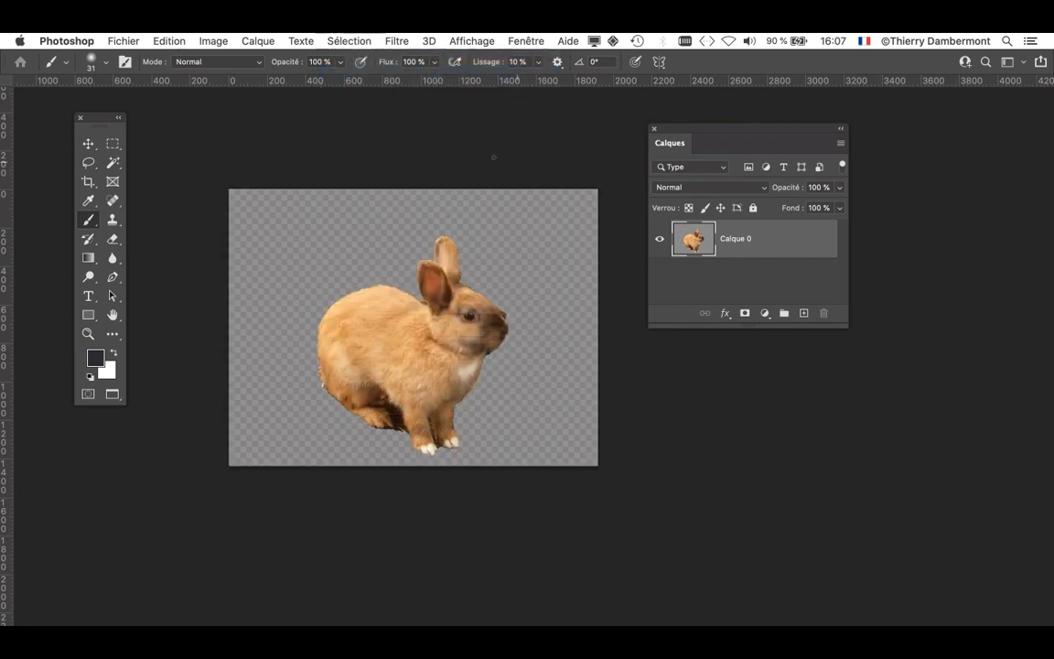
- Examine the cut-out rabbit's edges up close, especially around the muzzle, chest and legs
{"action": "left_click_drag", "start_coordinate": [677, 129], "coordinate": [794, 127]}
{"action": "scroll", "coordinate": [435, 363], "scroll_direction": "up", "scroll_amount": 5}
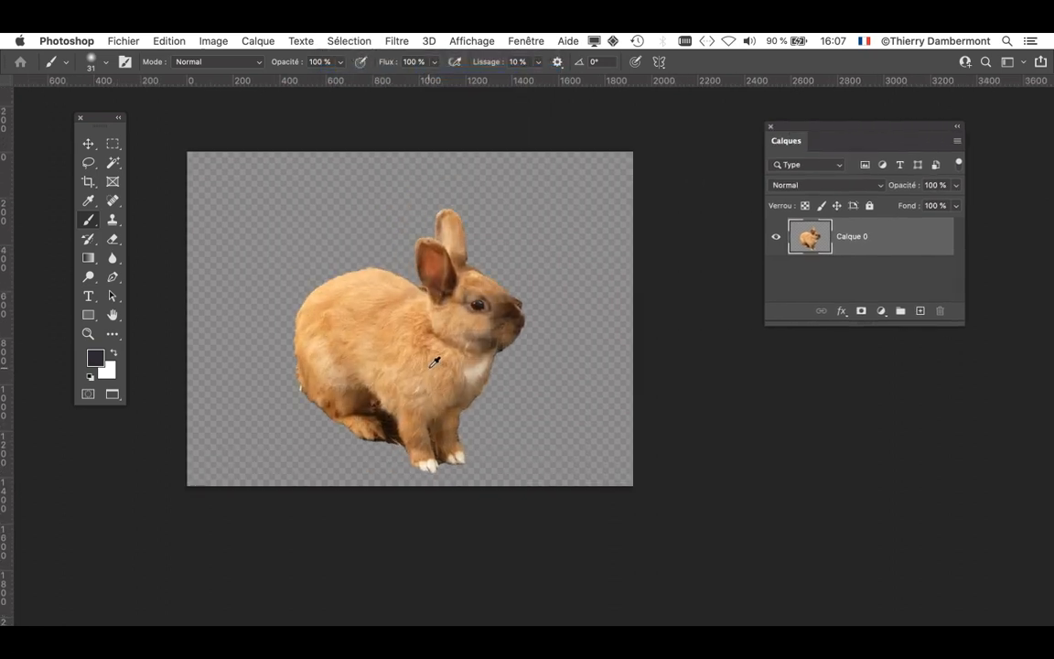
{"action": "scroll", "coordinate": [435, 363], "scroll_direction": "up", "scroll_amount": 1}
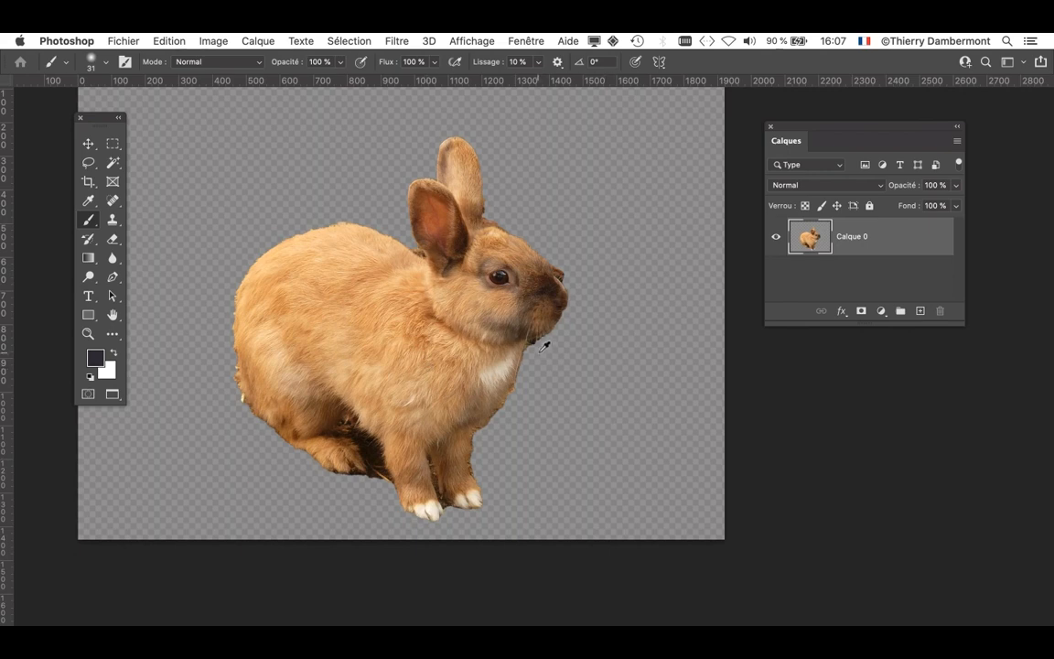
{"action": "scroll", "coordinate": [547, 343], "scroll_direction": "up", "scroll_amount": 2}
{"action": "scroll", "coordinate": [544, 346], "scroll_direction": "up", "scroll_amount": 1}
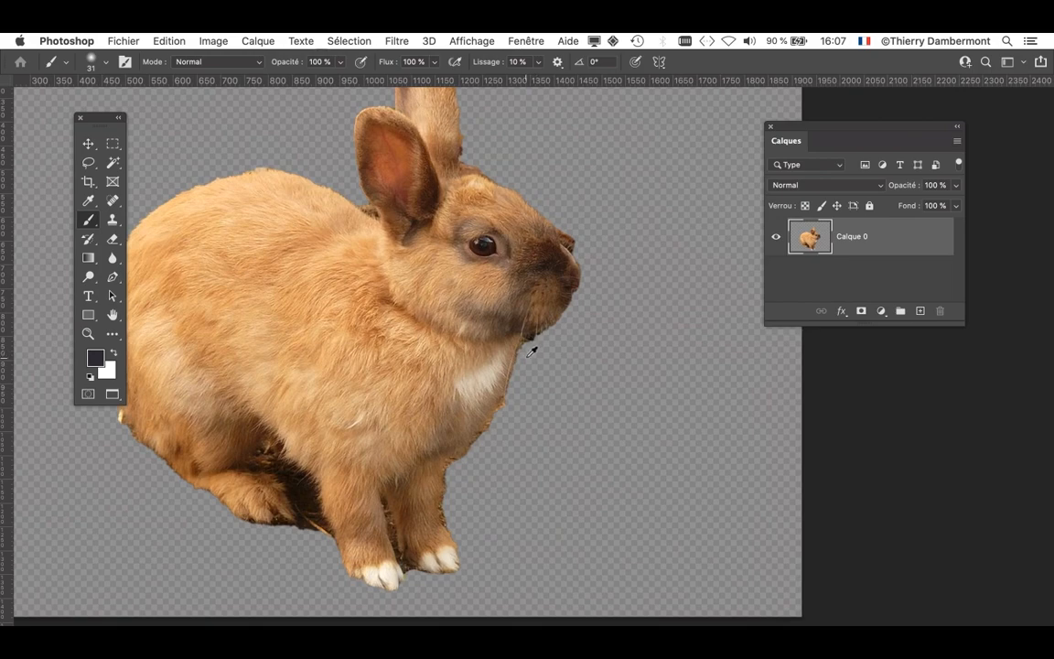
{"action": "scroll", "coordinate": [534, 343], "scroll_direction": "up", "scroll_amount": 2}
{"action": "mouse_move", "coordinate": [465, 259]}
{"action": "left_mouse_down"}
{"action": "mouse_move", "coordinate": [511, 372]}
{"action": "mouse_move", "coordinate": [565, 403]}
{"action": "mouse_move", "coordinate": [605, 400]}
{"action": "mouse_move", "coordinate": [603, 328]}
{"action": "left_mouse_up"}
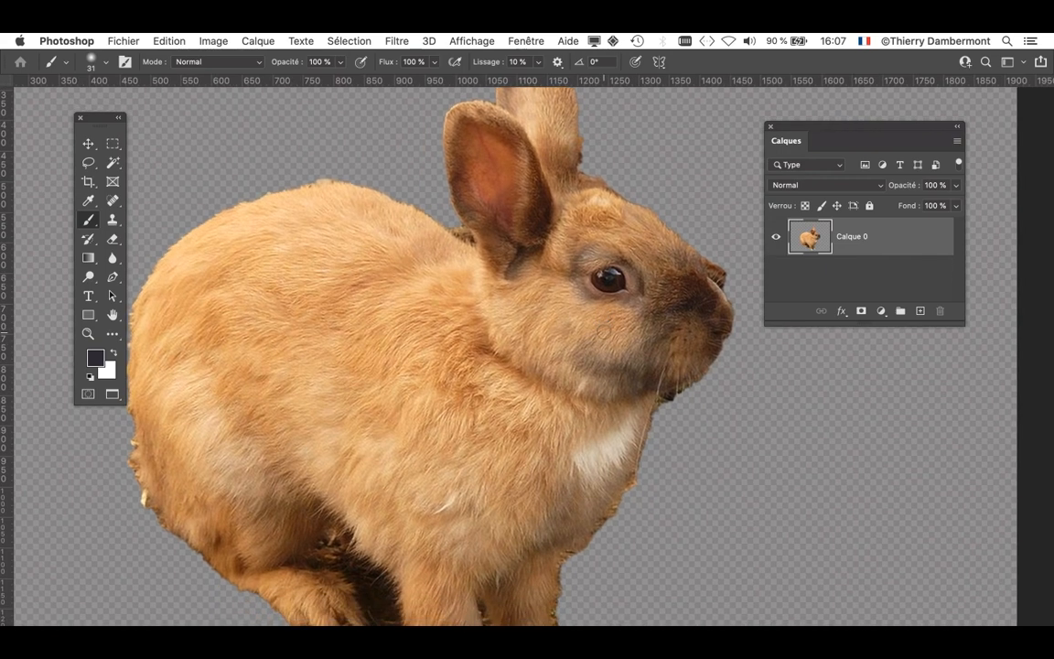
{"action": "scroll", "coordinate": [610, 325], "scroll_direction": "down", "scroll_amount": 5}
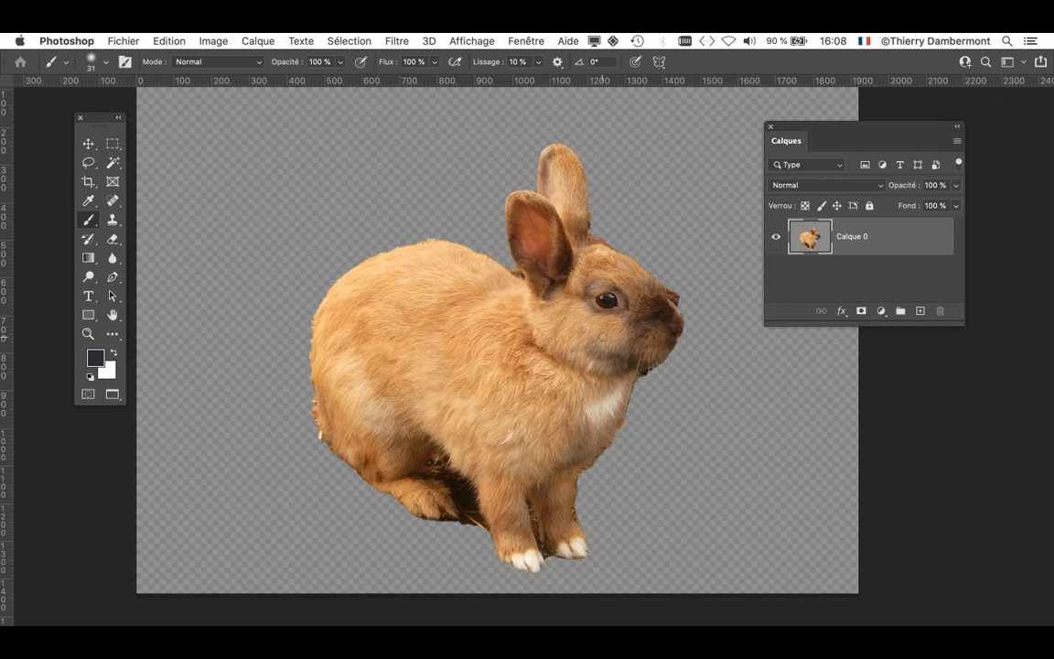
- Close the rabbit document without saving and reopen hare-580_960_720.psd from the recent files in full-screen mode
{"action": "left_click", "coordinate": [119, 39]}
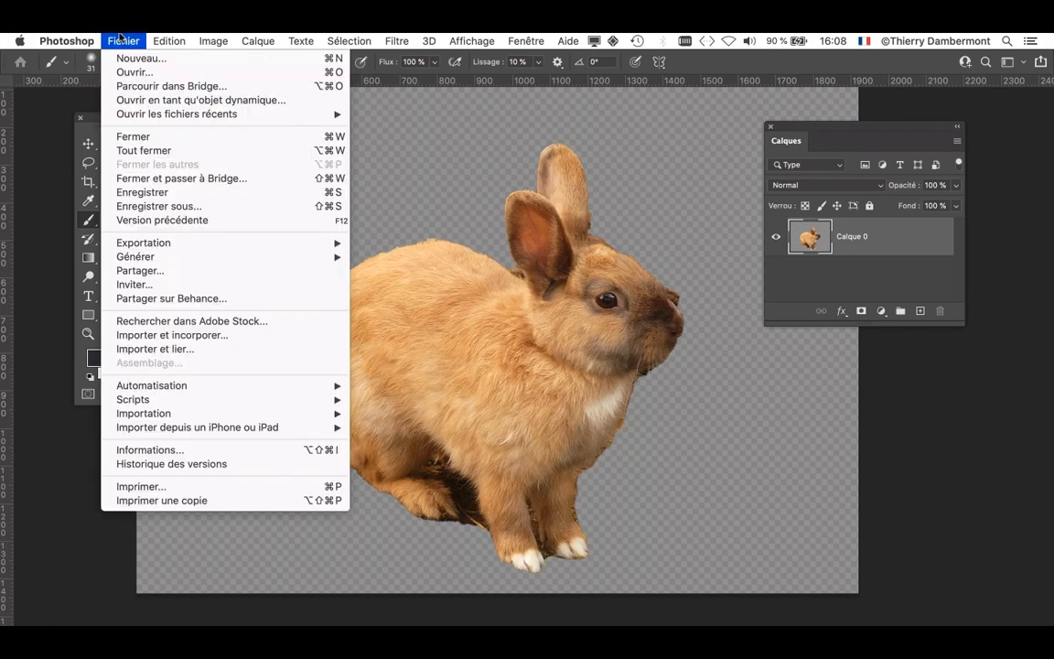
{"action": "left_click", "coordinate": [119, 39]}
{"action": "left_click", "coordinate": [120, 40]}
{"action": "left_click", "coordinate": [251, 206]}
{"action": "left_click", "coordinate": [466, 271]}
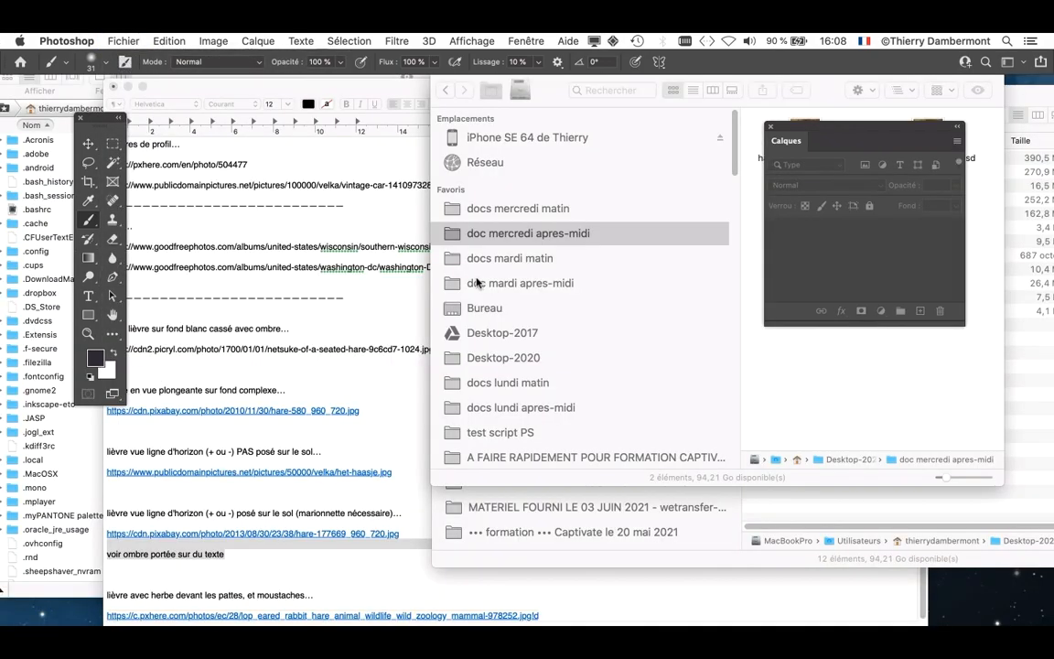
{"action": "left_click", "coordinate": [133, 40]}
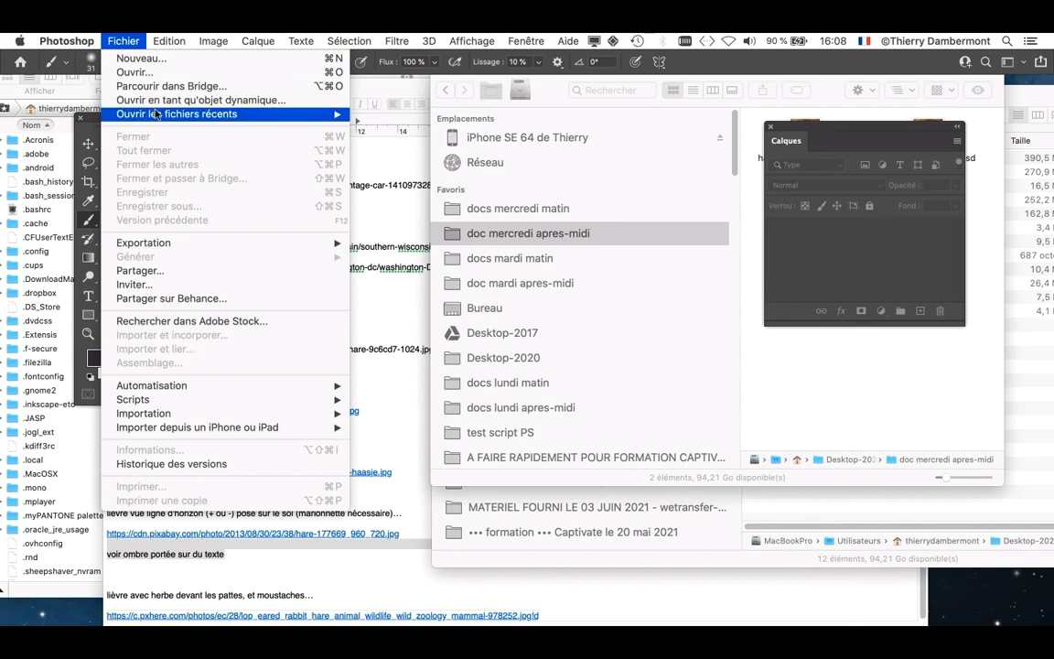
{"action": "mouse_move", "coordinate": [163, 114]}
{"action": "left_click", "coordinate": [368, 115]}
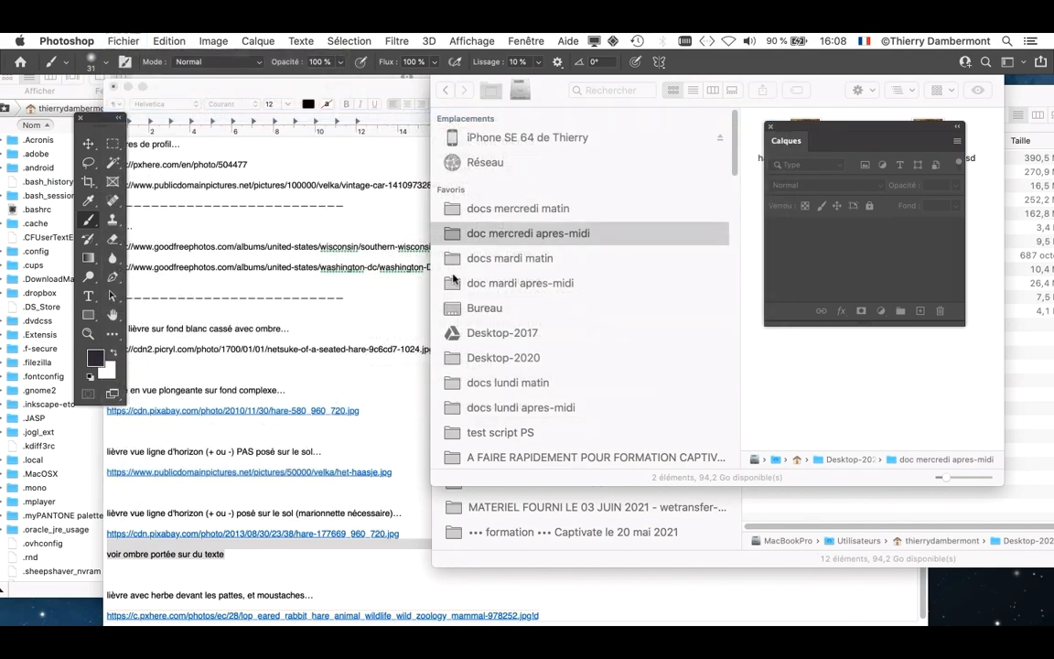
{"action": "key", "text": "f"}
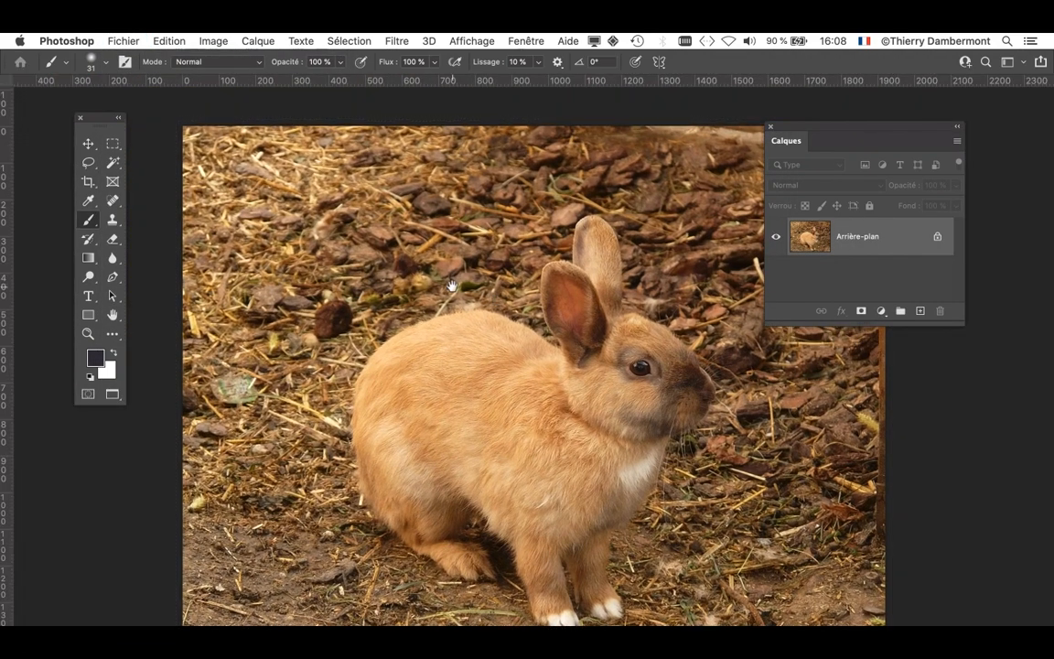
- Move the tool palette clear of the photo and select the rabbit with Select Subject
{"action": "left_click_drag", "start_coordinate": [448, 284], "coordinate": [405, 256]}
{"action": "left_click_drag", "start_coordinate": [91, 114], "coordinate": [59, 107]}
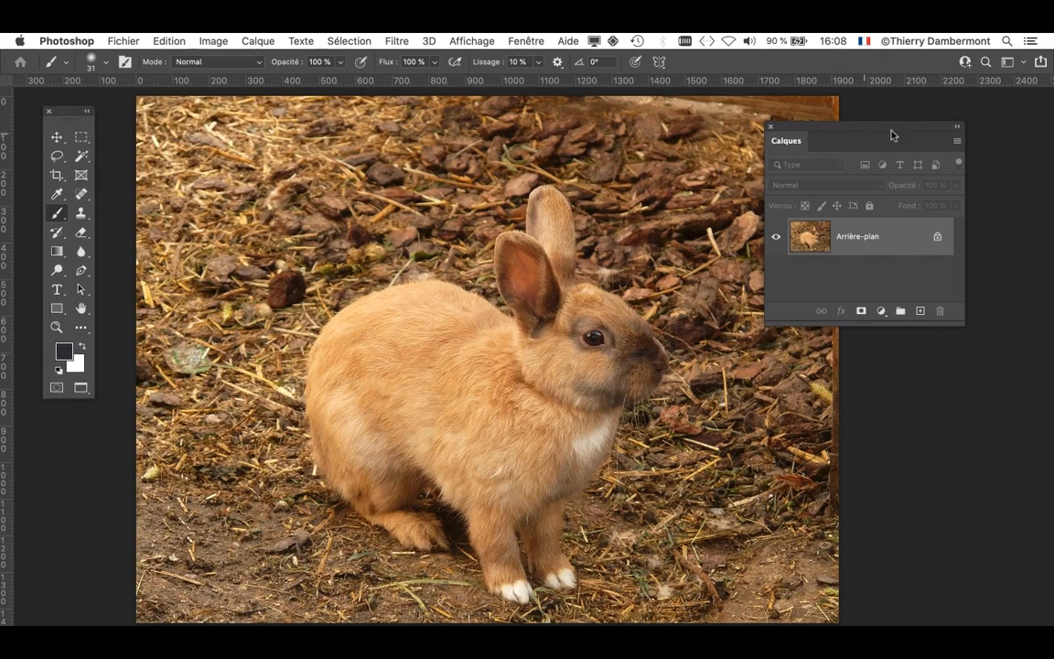
{"action": "left_click", "coordinate": [354, 37]}
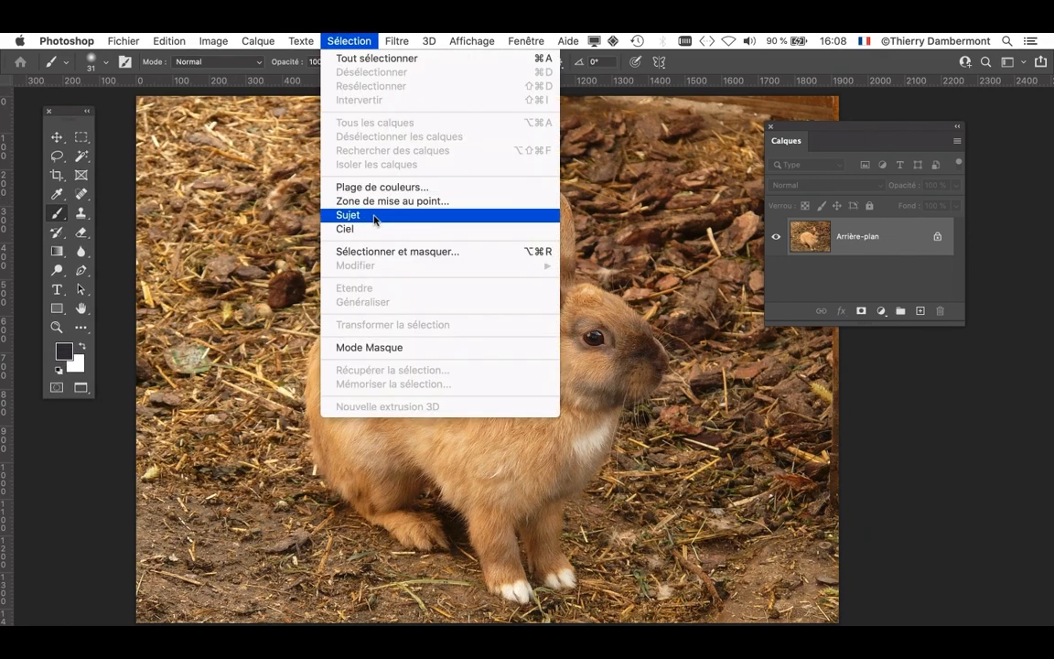
{"action": "left_click", "coordinate": [333, 194]}
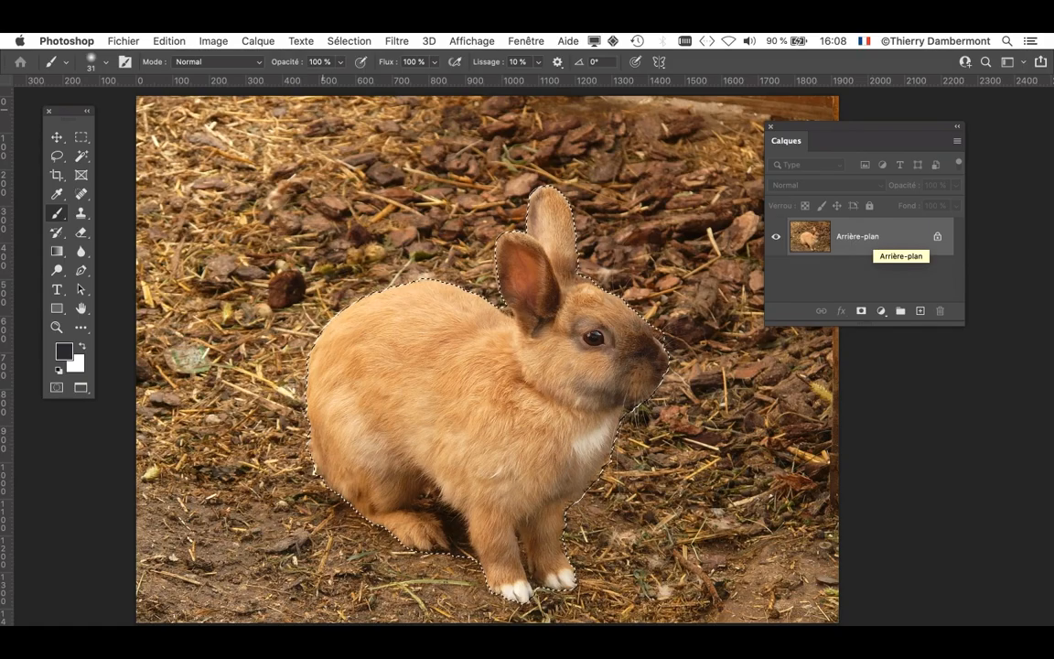
- Add a layer mask to the background layer that reveals only the rabbit selection
{"action": "left_click", "coordinate": [258, 40]}
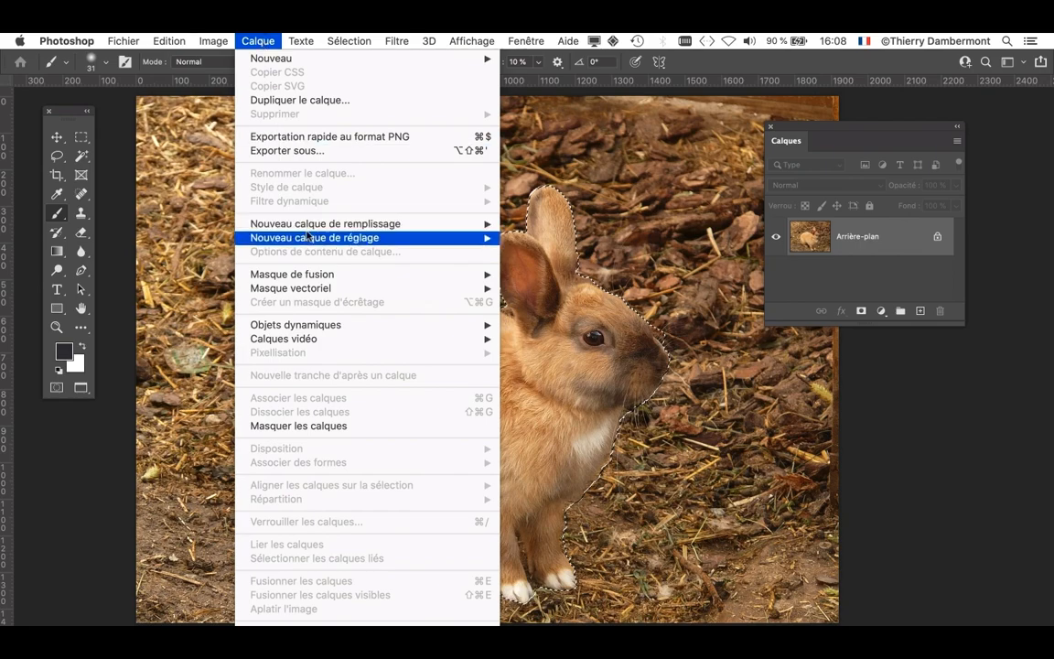
{"action": "mouse_move", "coordinate": [303, 276]}
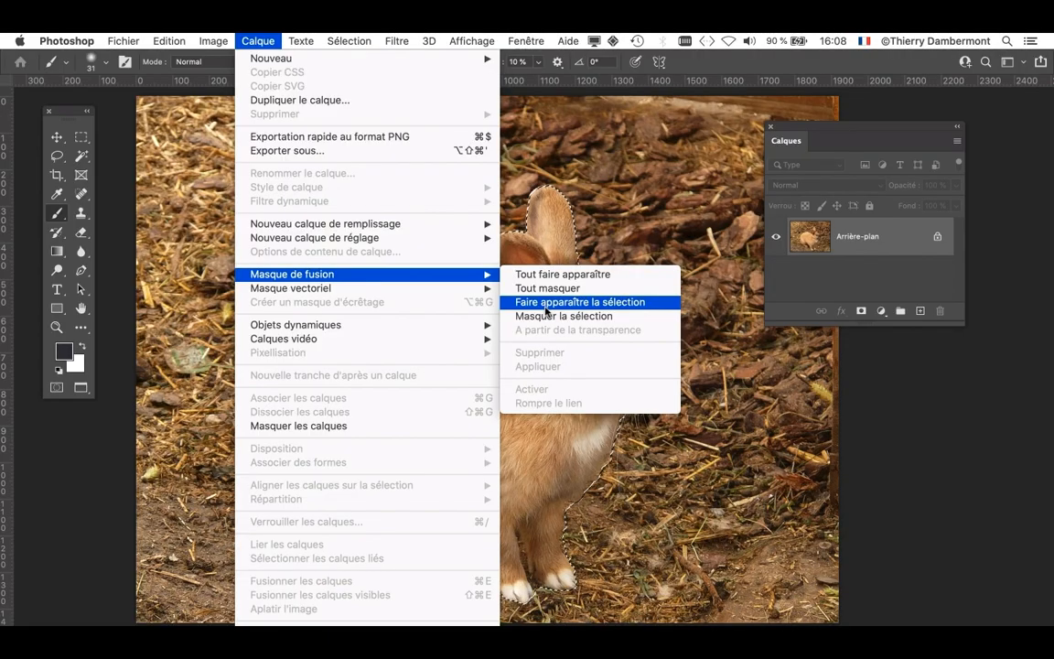
{"action": "left_click", "coordinate": [546, 306]}
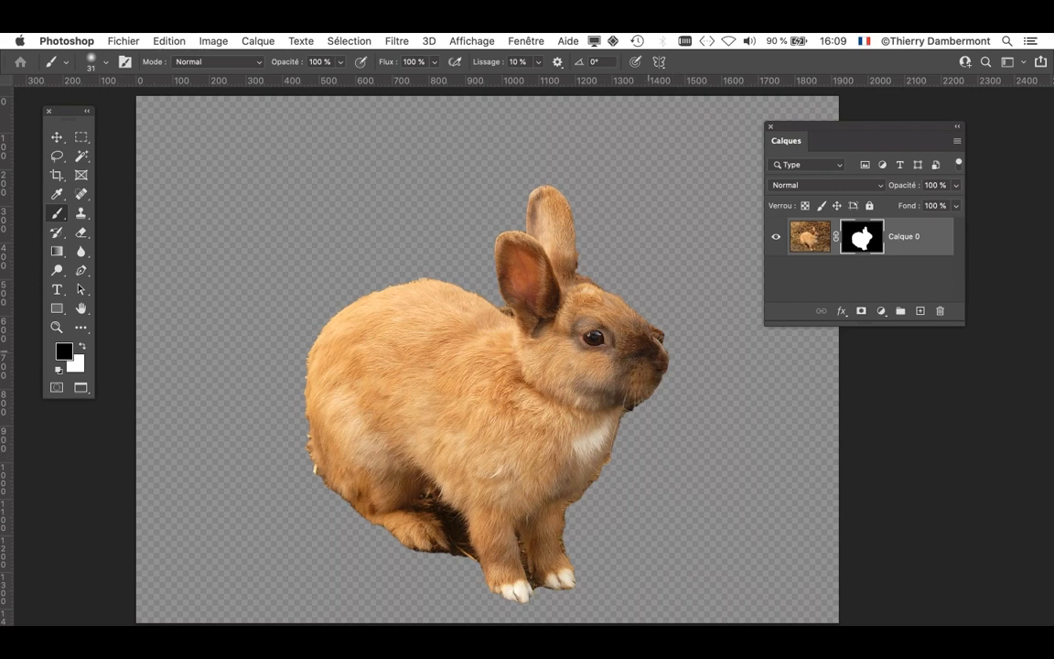
{"action": "scroll", "coordinate": [673, 355], "scroll_direction": "up", "scroll_amount": 1}
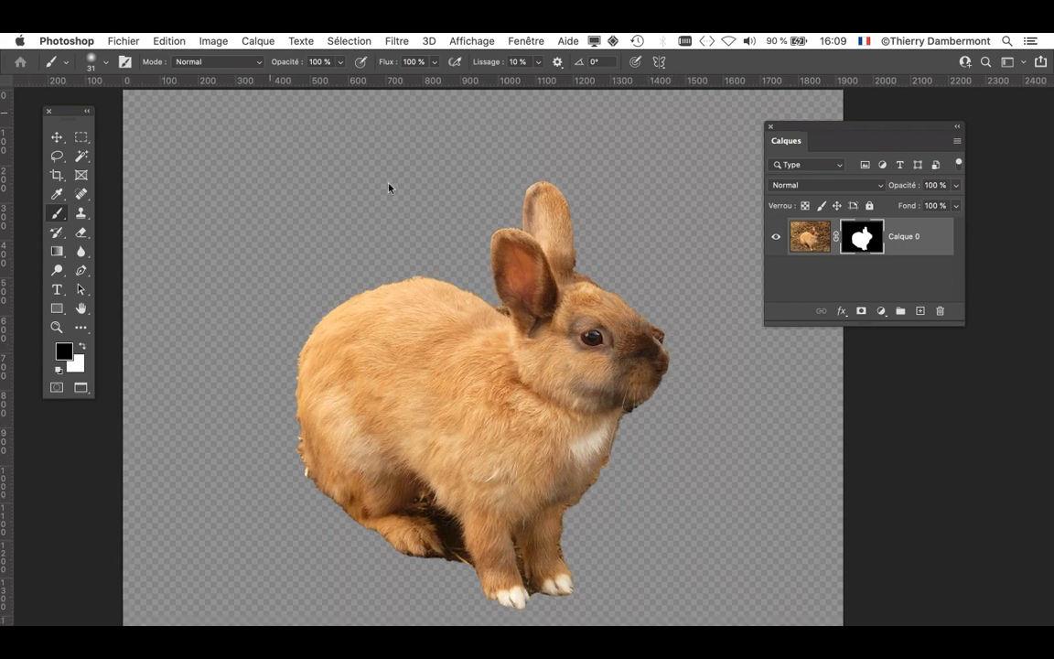
- Save the masked rabbit as hare-580_960_720-02.psd in the doc mercredi apres-midi folder, in Photoshop format with layers
{"action": "left_click", "coordinate": [123, 40]}
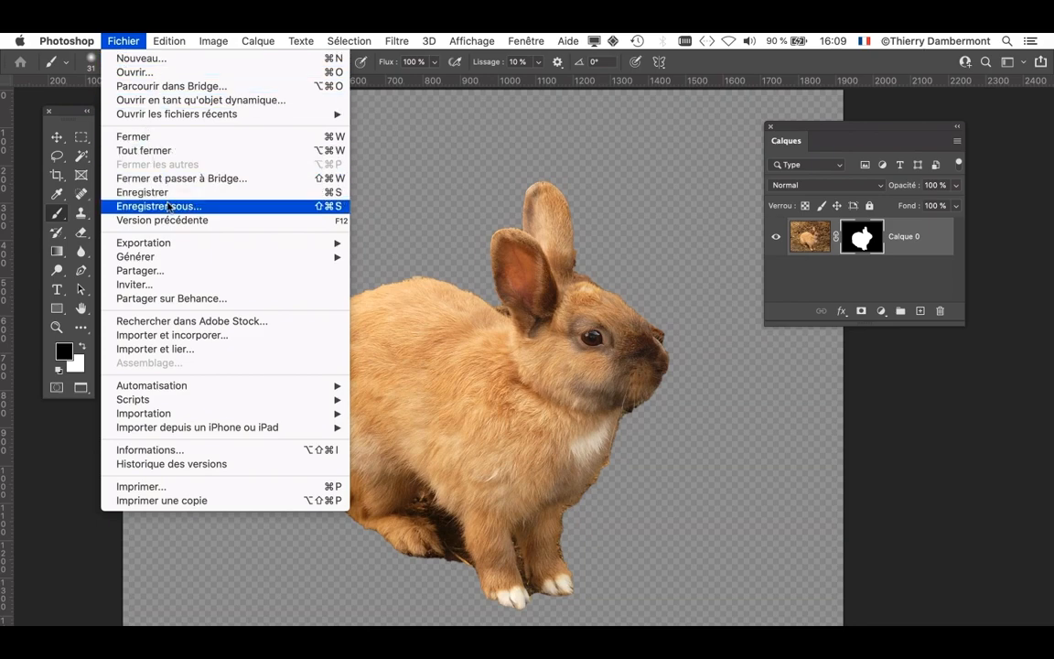
{"action": "left_click", "coordinate": [211, 205]}
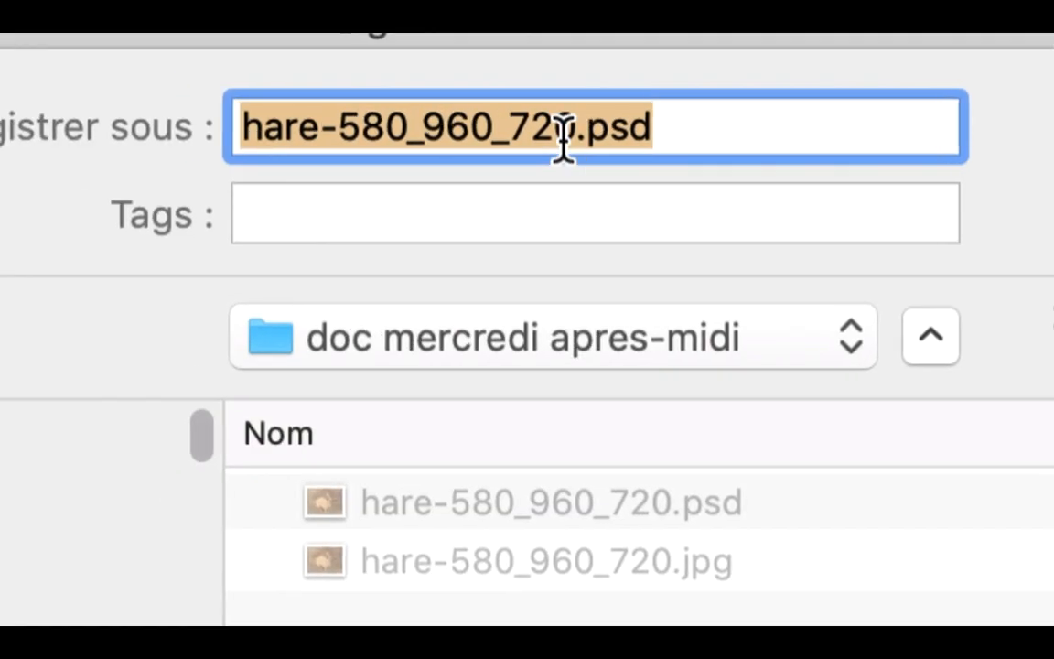
{"action": "left_click", "coordinate": [520, 109]}
{"action": "type", "text": "-02"}
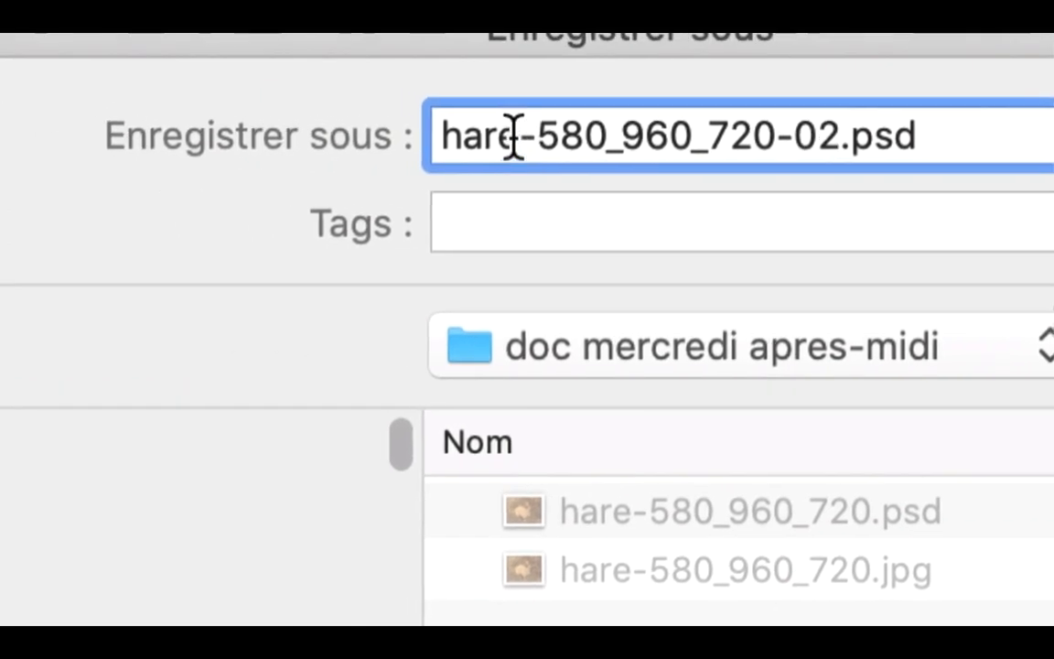
{"action": "double_click", "coordinate": [245, 109]}
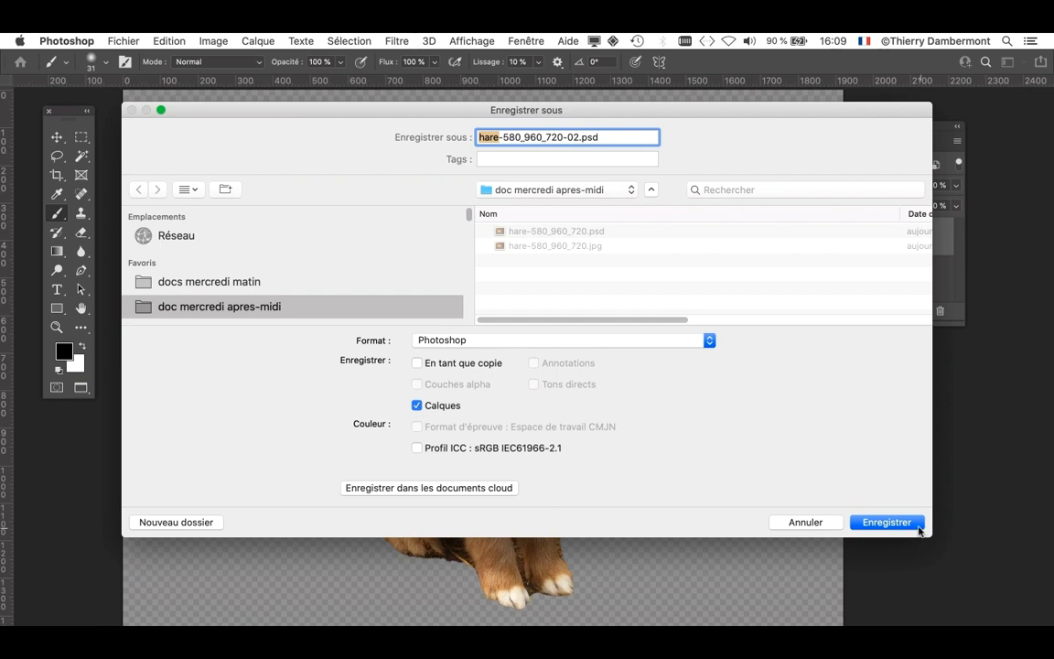
{"action": "left_click", "coordinate": [915, 526]}
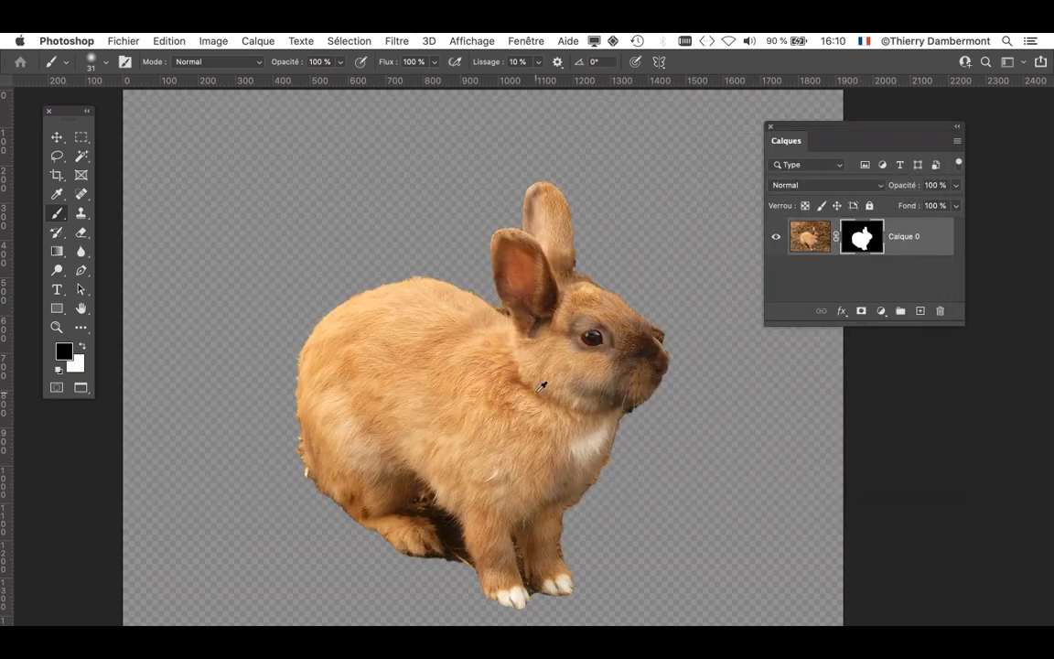
- Switch to Firefox, enlarge its window and open the Bing site in a new tab through a search for bing
{"action": "scroll", "coordinate": [542, 387], "scroll_direction": "down", "scroll_amount": 2}
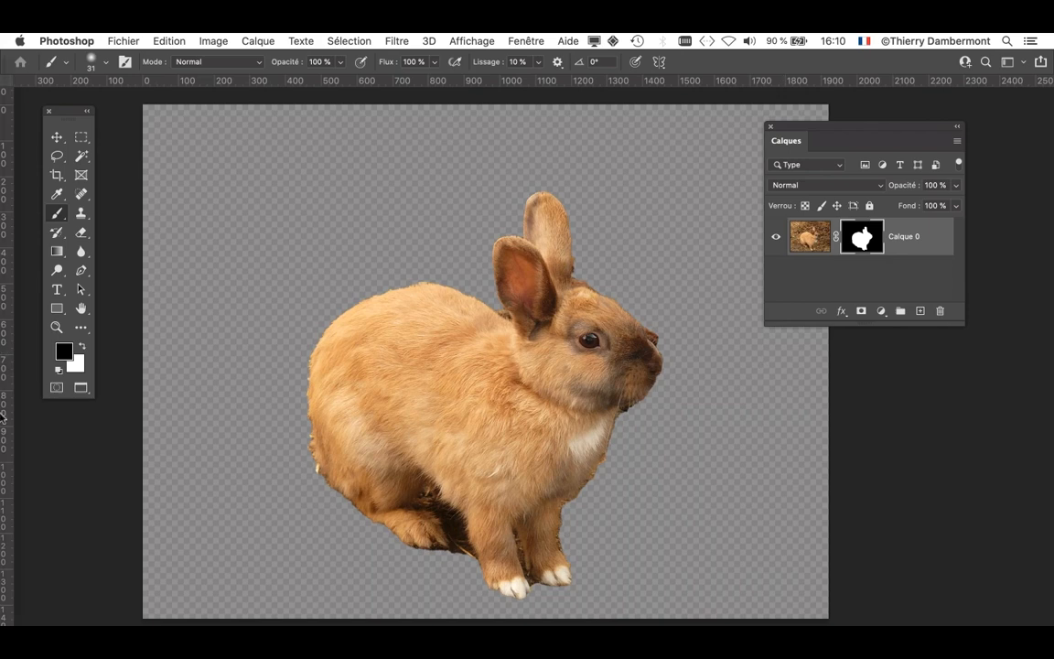
{"action": "mouse_move", "coordinate": [3, 424]}
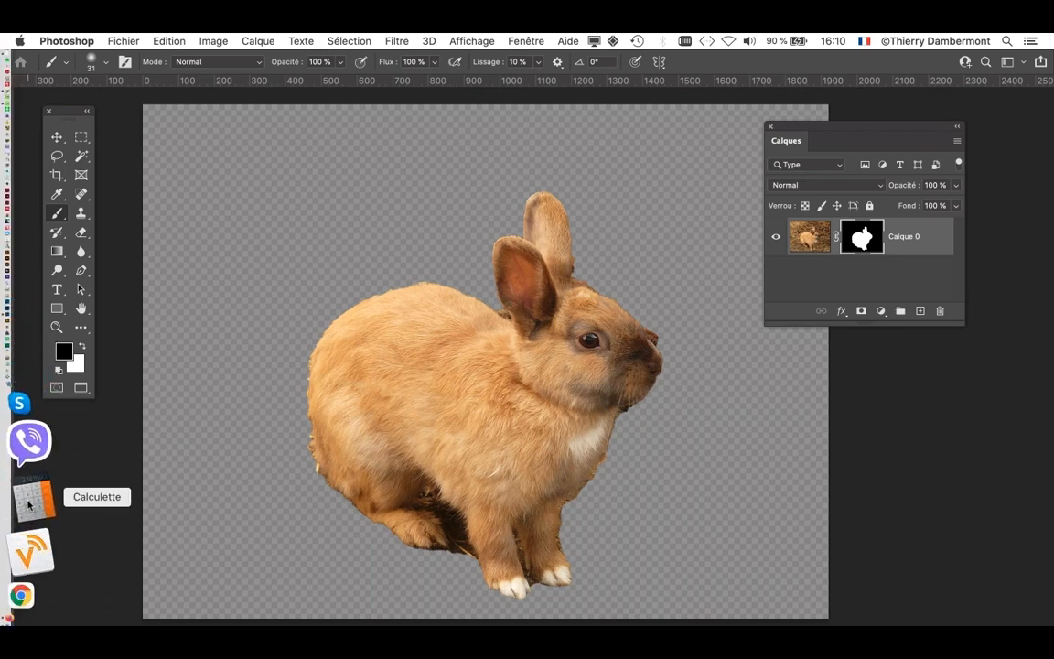
{"action": "key", "text": "Tab"}
{"action": "key", "text": "super+Tab"}
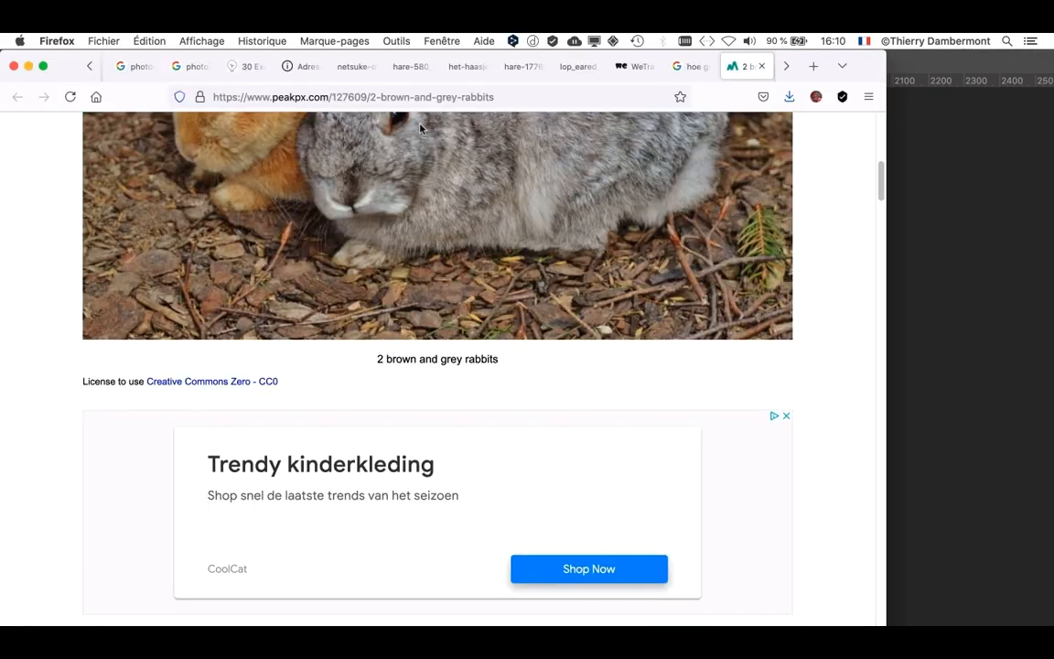
{"action": "left_click", "coordinate": [812, 66]}
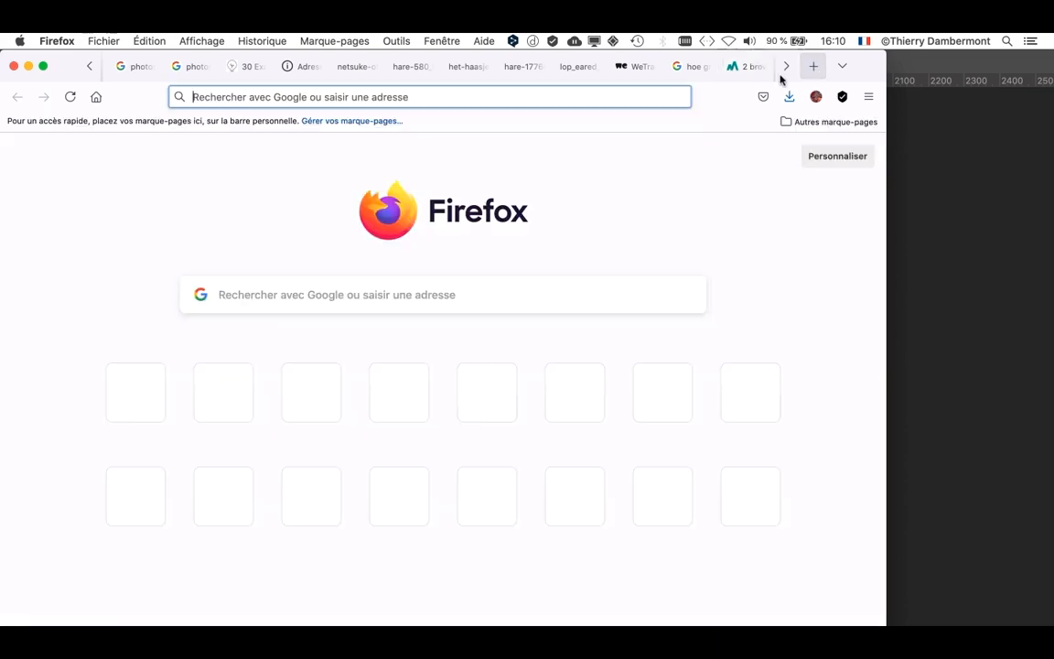
{"action": "double_click", "coordinate": [883, 625]}
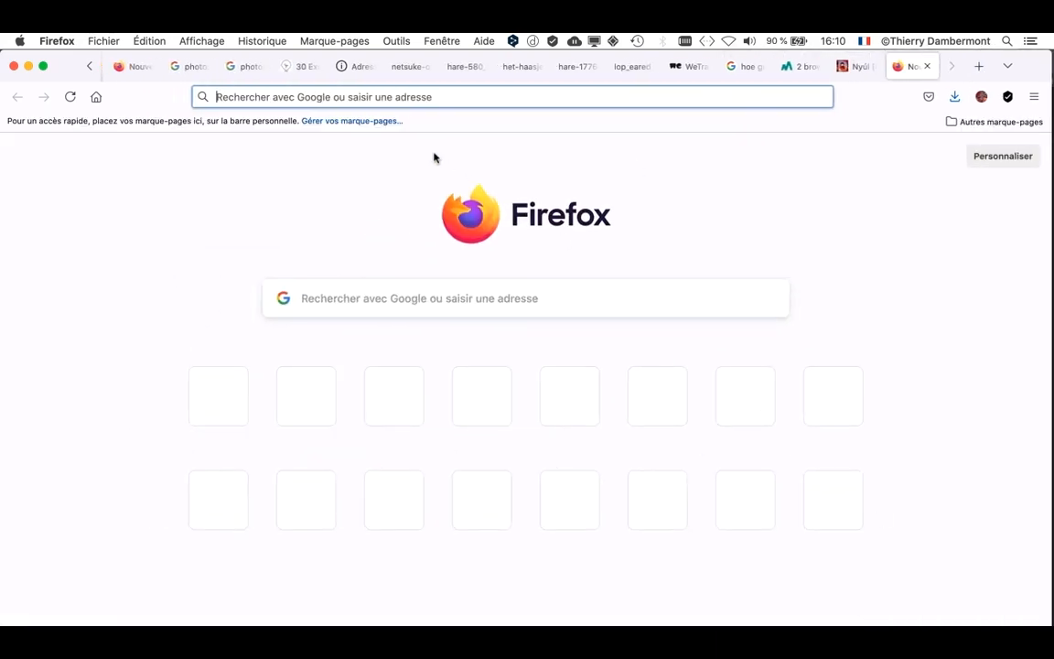
{"action": "type", "text": "bing"}
{"action": "key", "text": "Return"}
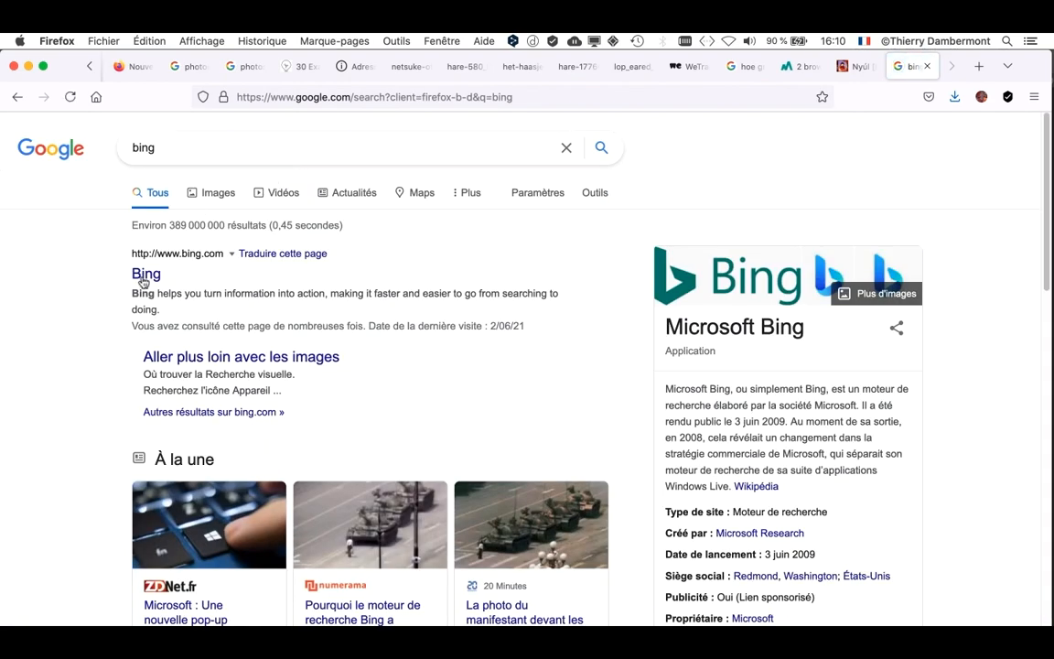
{"action": "left_click", "coordinate": [142, 278]}
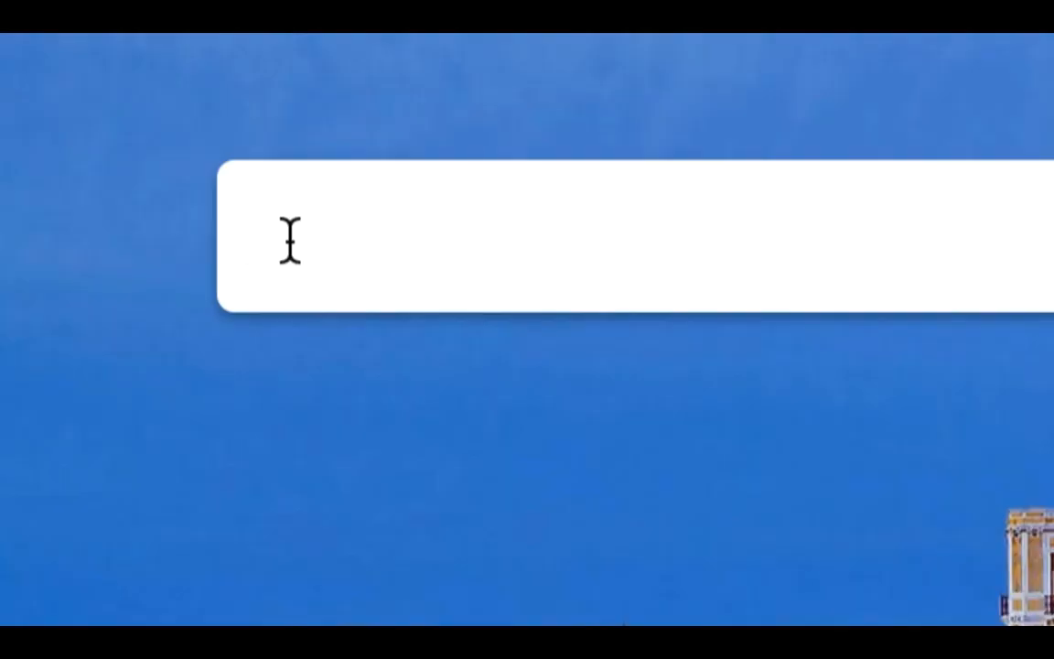
- Search Bing Images for desert and filter the results to public domain licences
{"action": "type", "text": "desert \""}
{"action": "key", "text": "BackSpace"}
{"action": "key", "text": "BackSpace"}
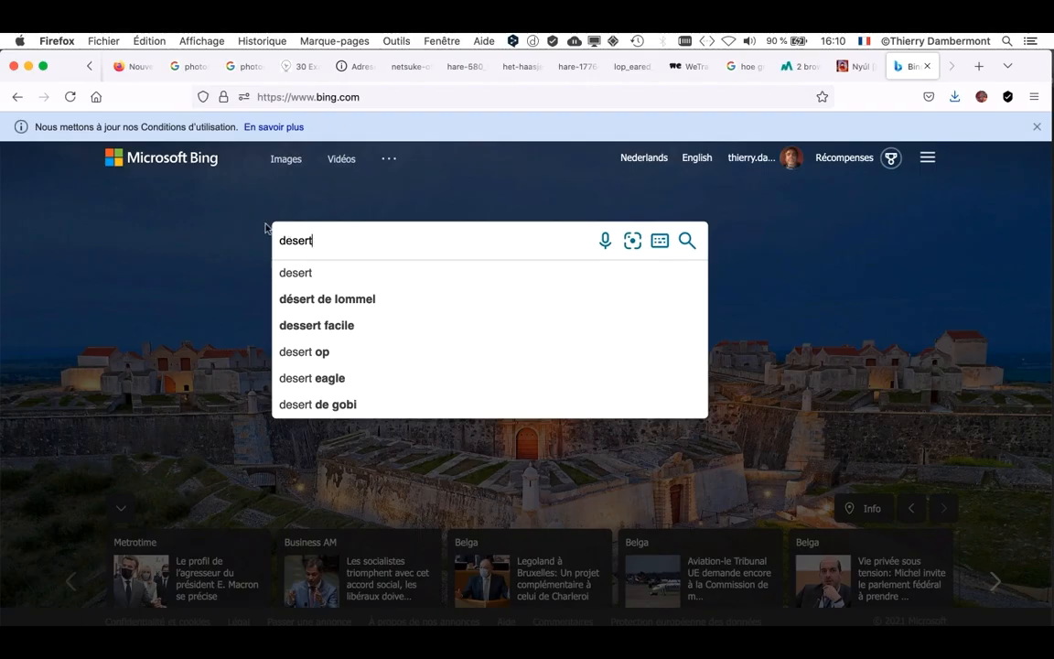
{"action": "key", "text": "Return"}
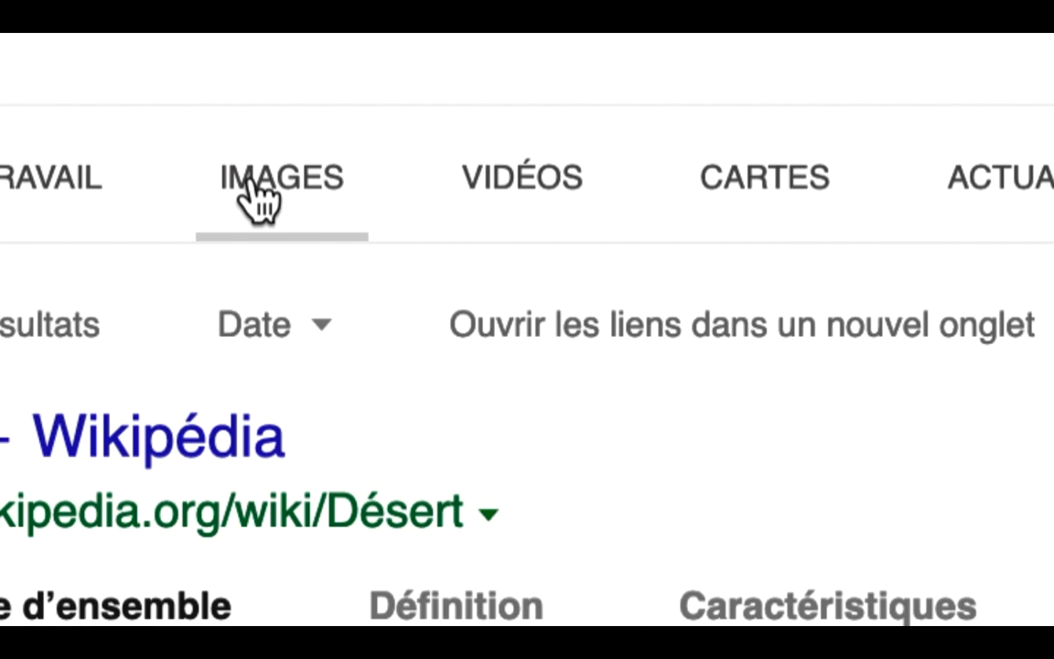
{"action": "left_click", "coordinate": [255, 188]}
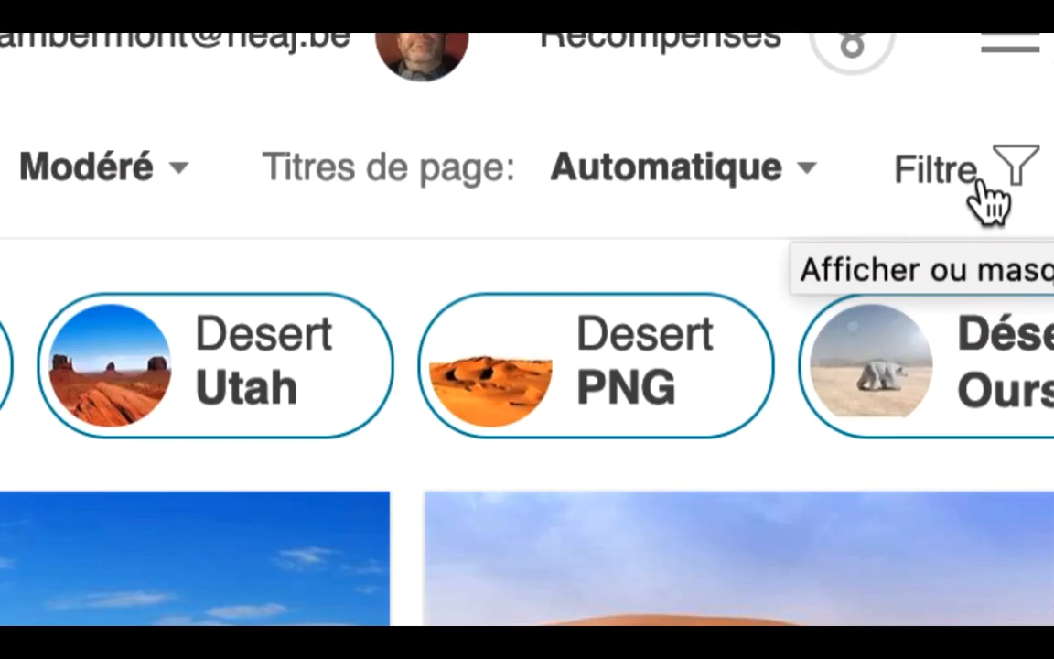
{"action": "left_click", "coordinate": [982, 183]}
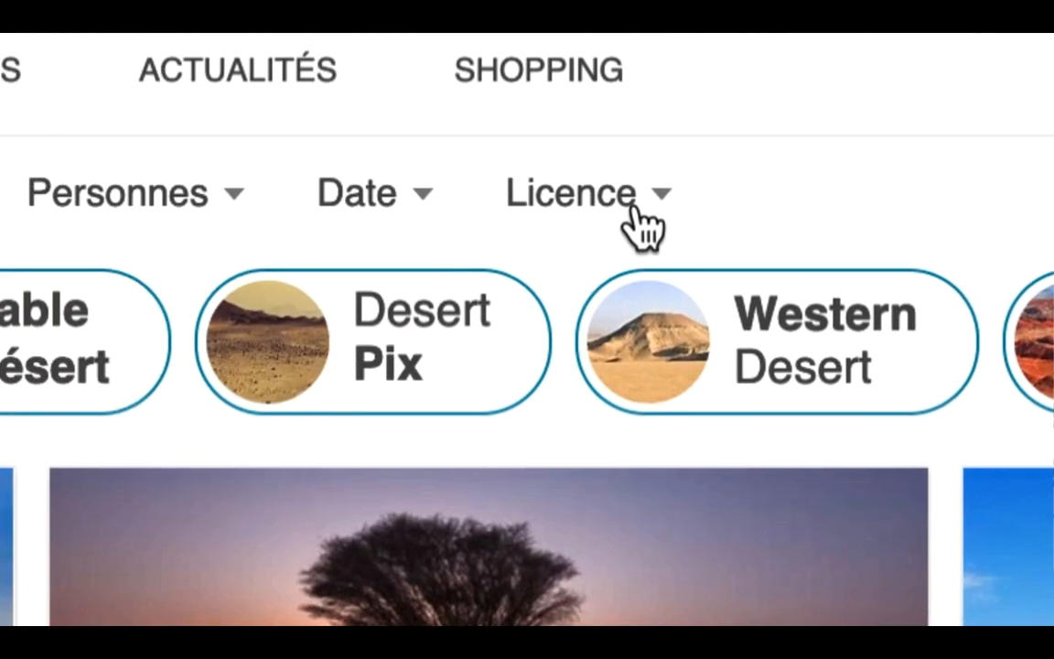
{"action": "left_click", "coordinate": [638, 225]}
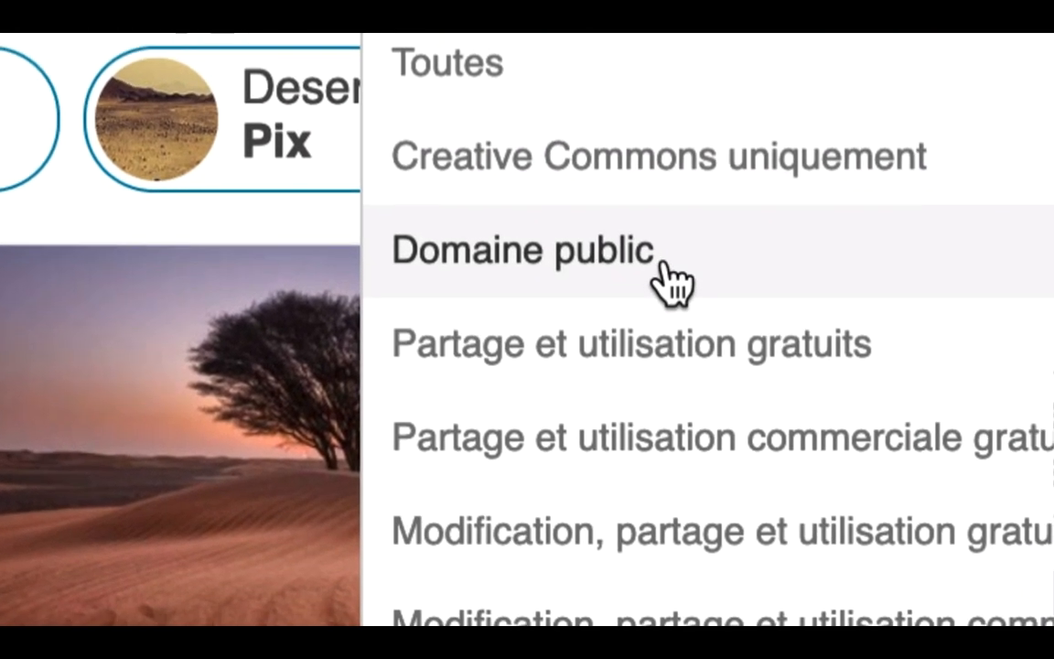
{"action": "left_click", "coordinate": [664, 472]}
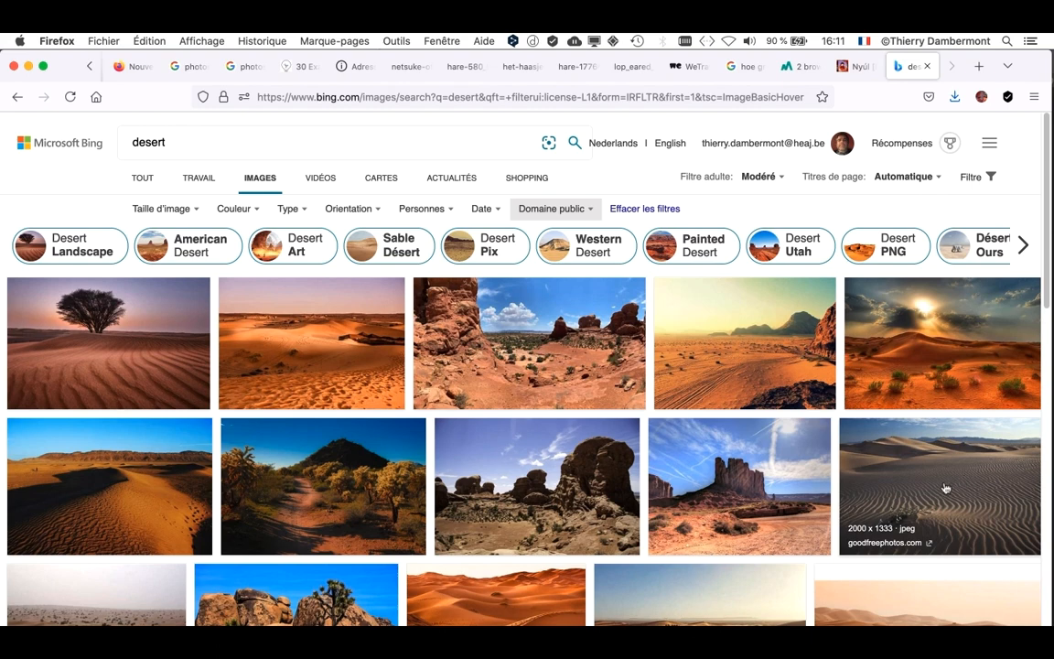
- Browse the desert images and open the goodfreephotos.com photo of rippled sand dunes under a yellow sky at full size
{"action": "scroll", "coordinate": [944, 486], "scroll_direction": "down", "scroll_amount": 2}
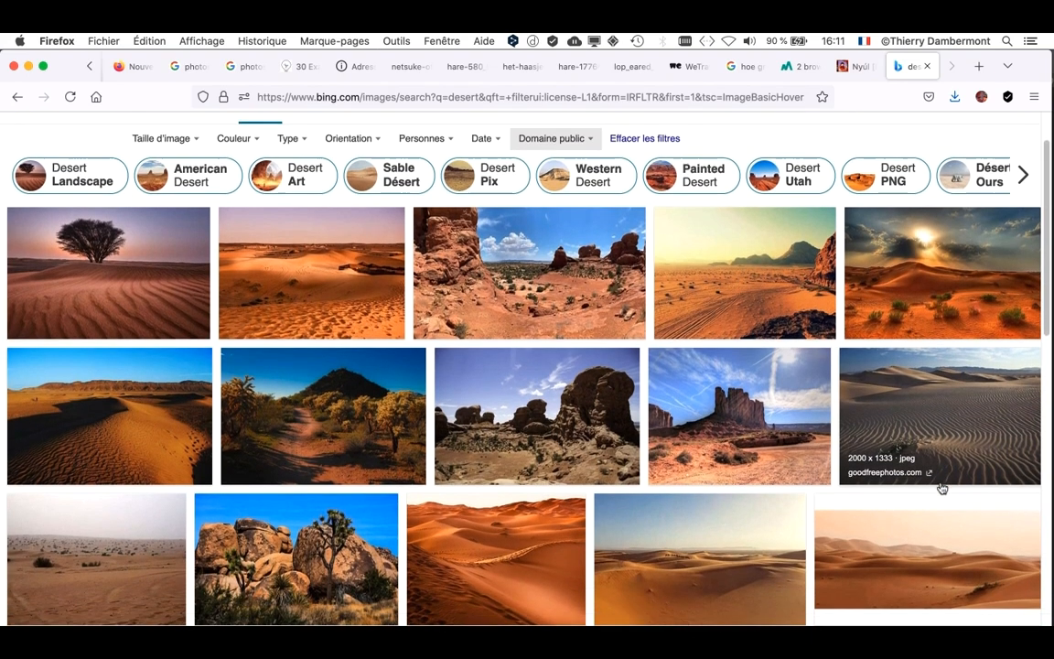
{"action": "scroll", "coordinate": [936, 569], "scroll_direction": "down", "scroll_amount": 2}
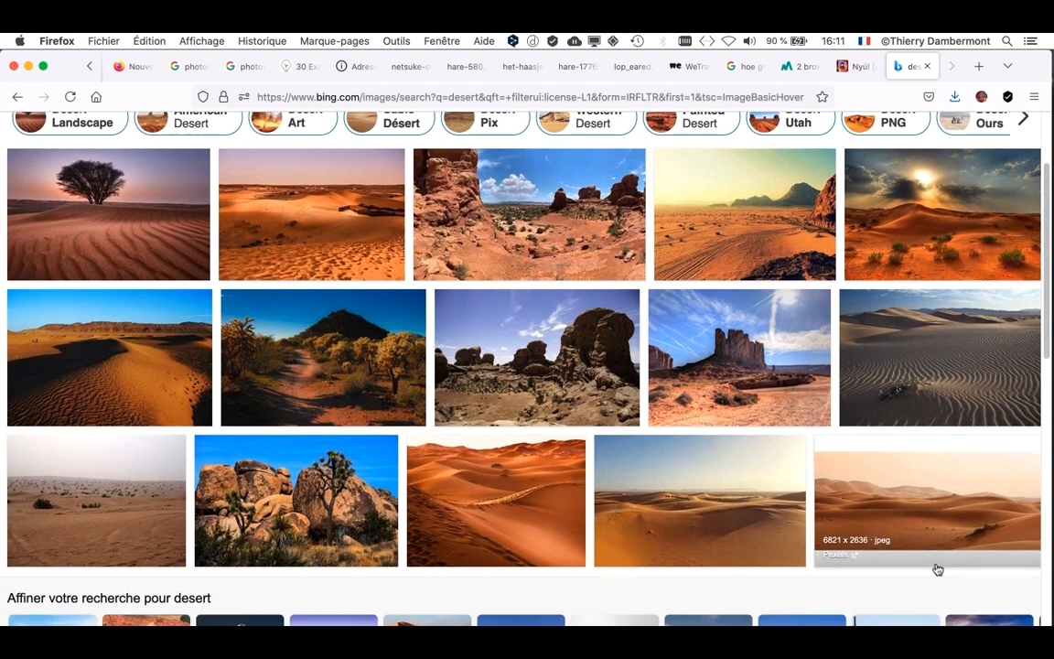
{"action": "scroll", "coordinate": [936, 568], "scroll_direction": "down", "scroll_amount": 2}
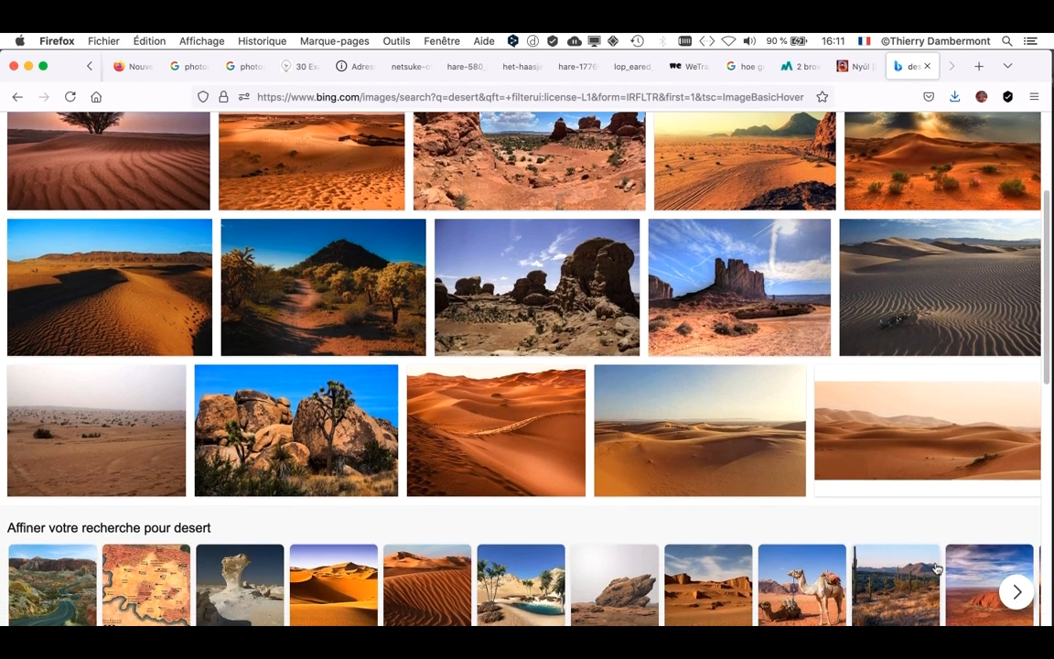
{"action": "scroll", "coordinate": [936, 568], "scroll_direction": "down", "scroll_amount": 5}
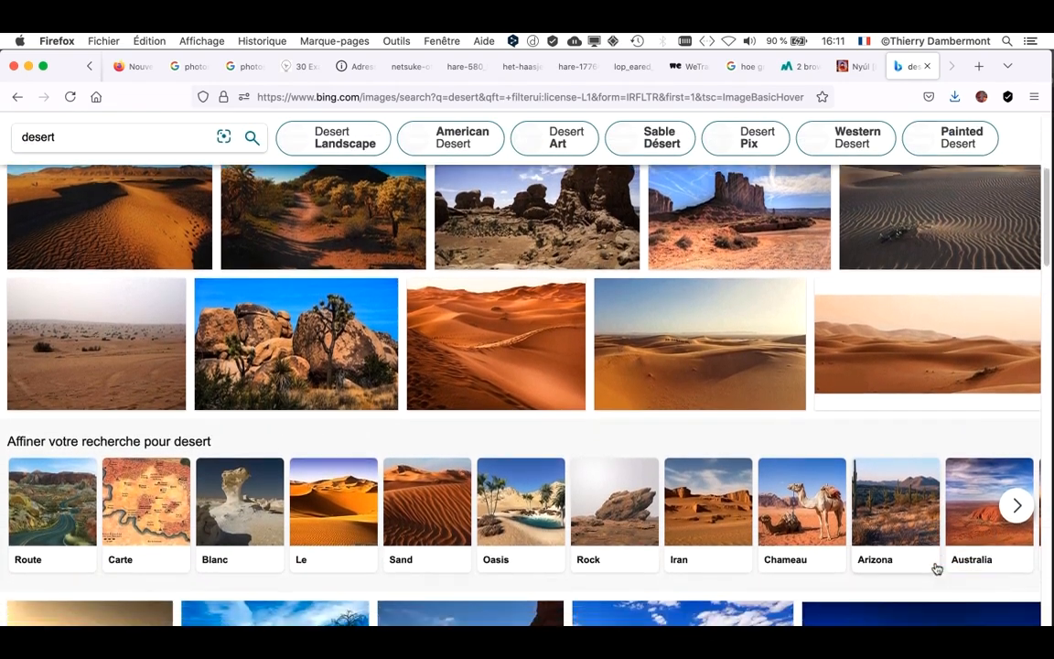
{"action": "scroll", "coordinate": [936, 568], "scroll_direction": "down", "scroll_amount": 5}
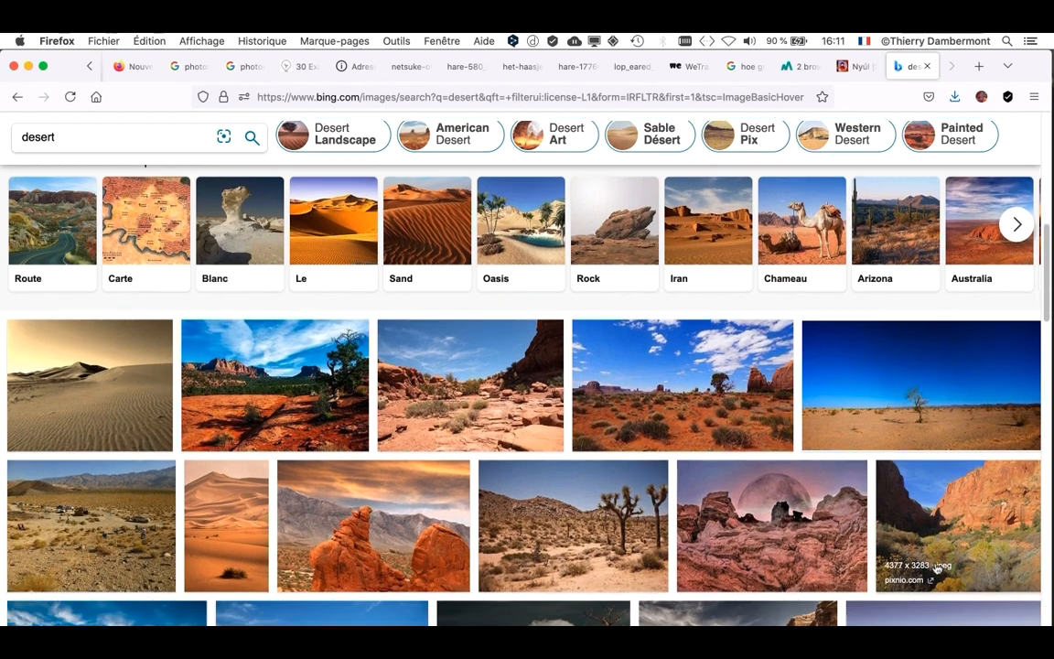
{"action": "scroll", "coordinate": [936, 568], "scroll_direction": "down", "scroll_amount": 1}
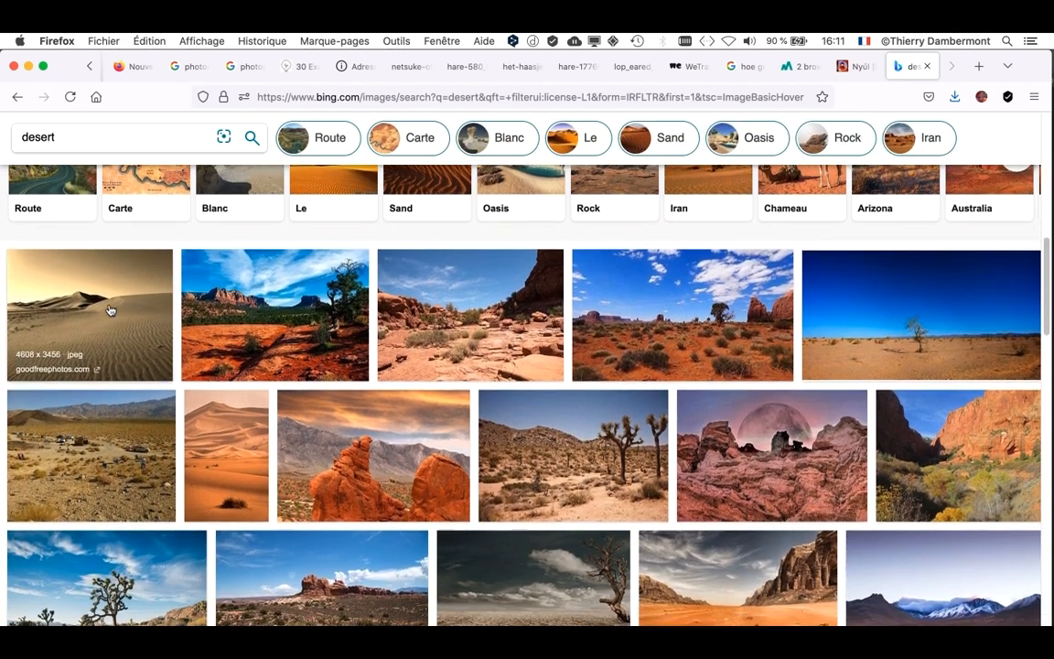
{"action": "left_click", "coordinate": [108, 309]}
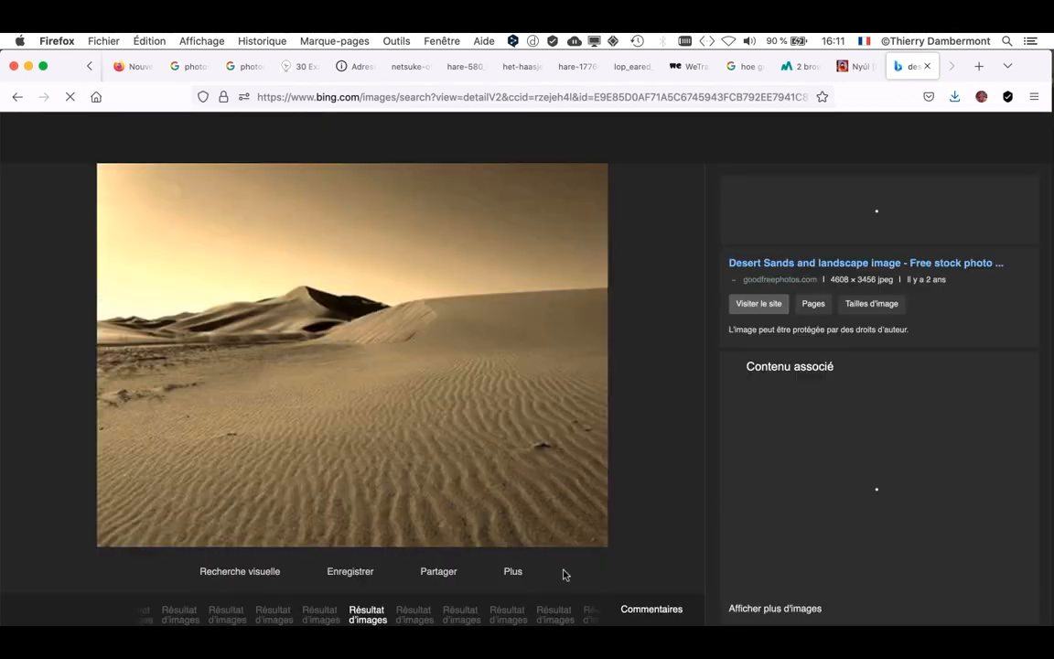
{"action": "left_click", "coordinate": [516, 575]}
{"action": "left_click", "coordinate": [495, 487]}
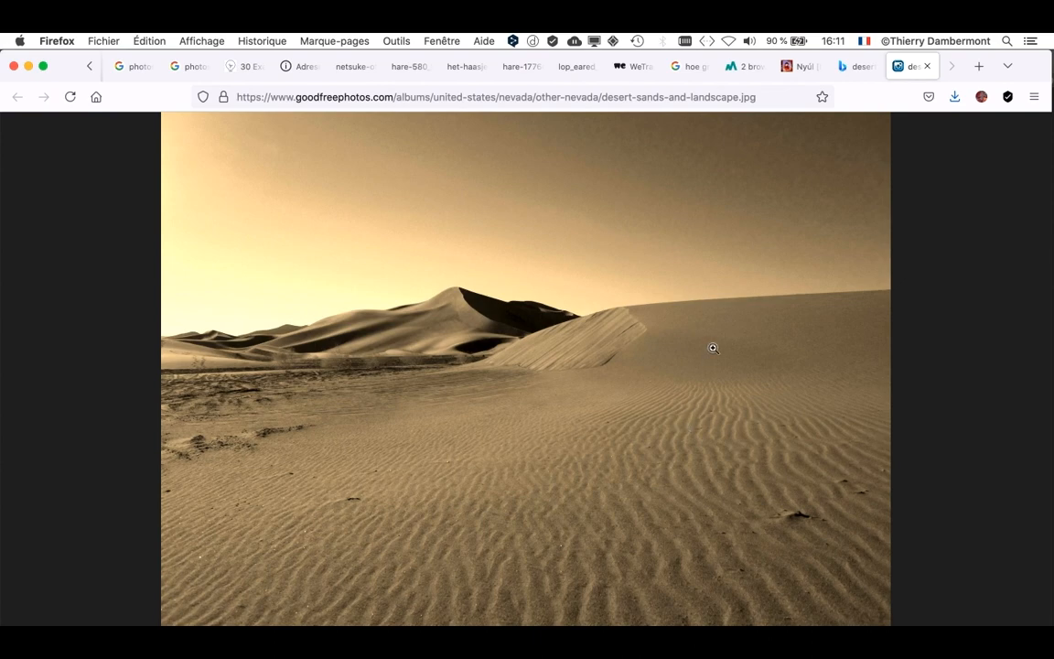
- Return to the Bing image results and reopen the same sand dune photo at full size
{"action": "left_click", "coordinate": [847, 69]}
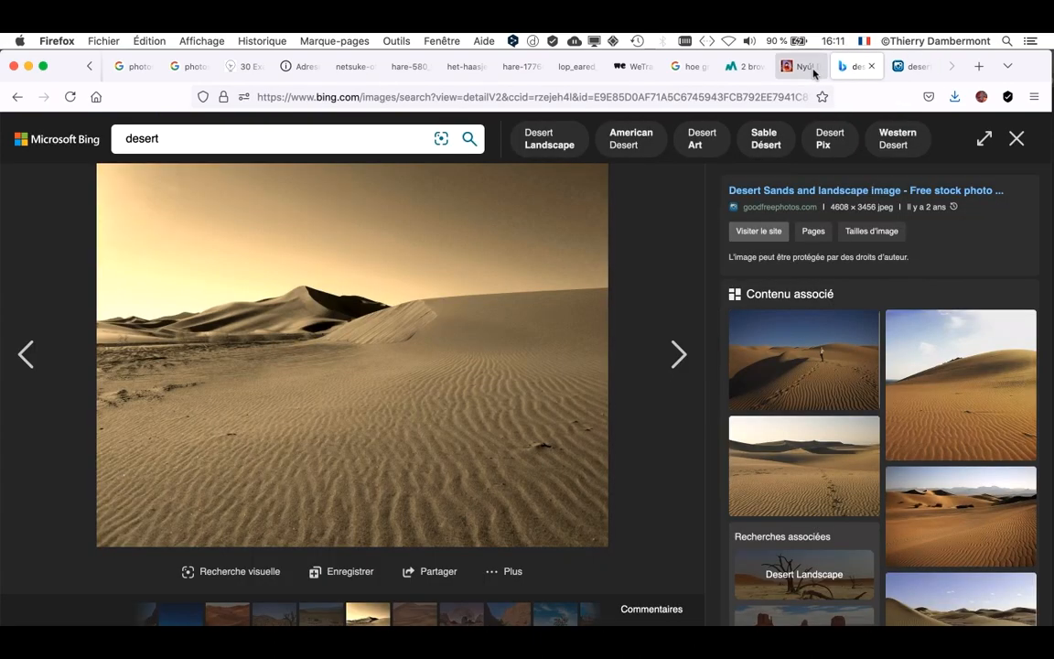
{"action": "left_click", "coordinate": [1017, 138]}
{"action": "mouse_move", "coordinate": [80, 356]}
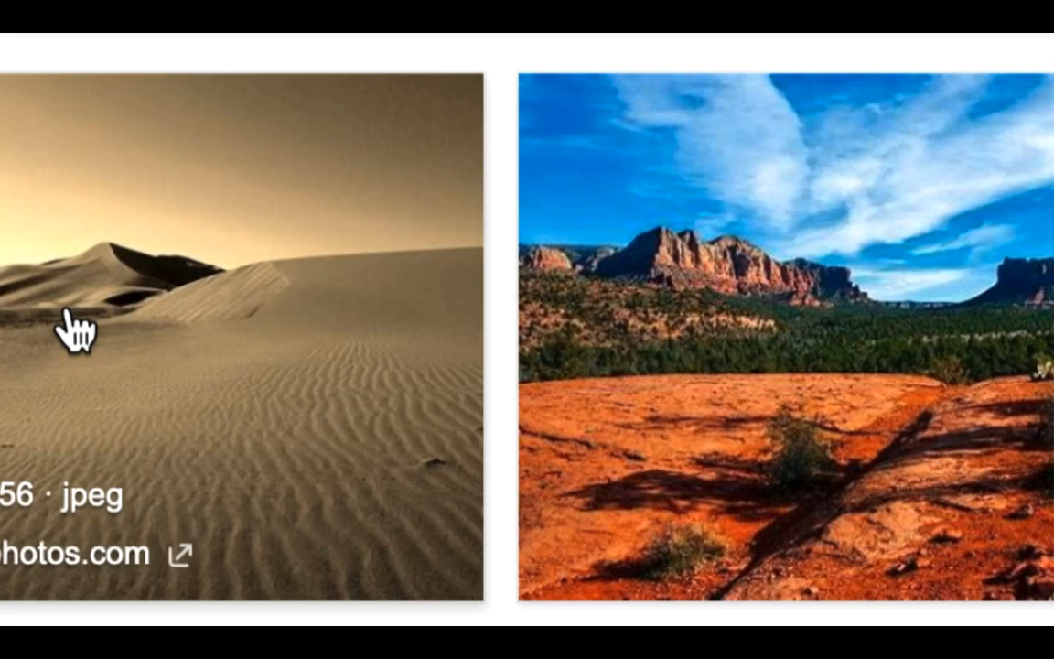
{"action": "left_click", "coordinate": [73, 328]}
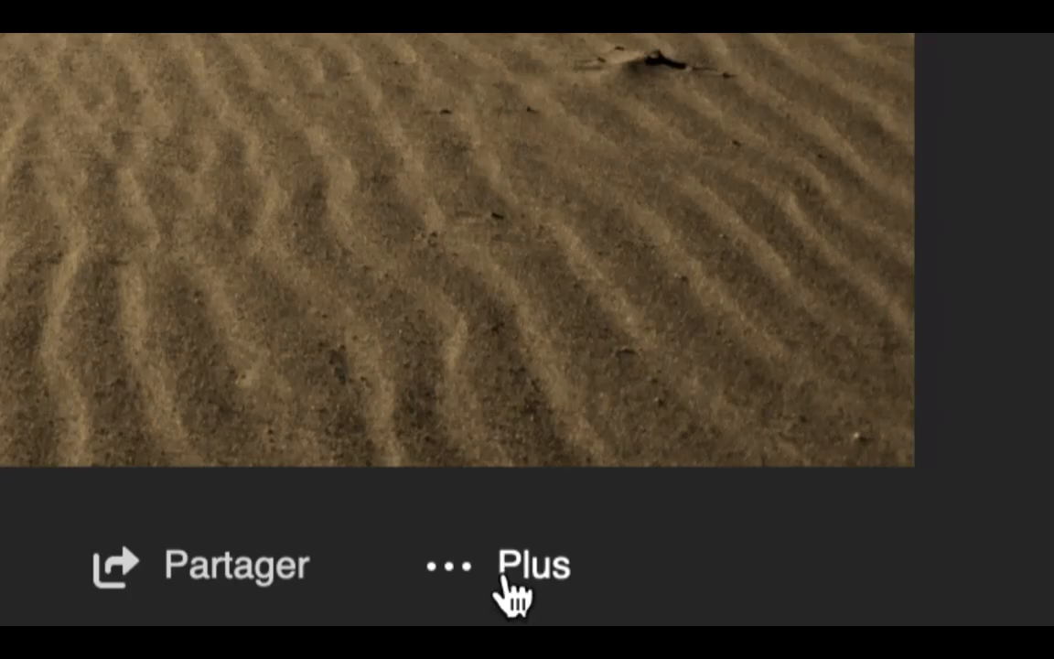
{"action": "left_click", "coordinate": [506, 576]}
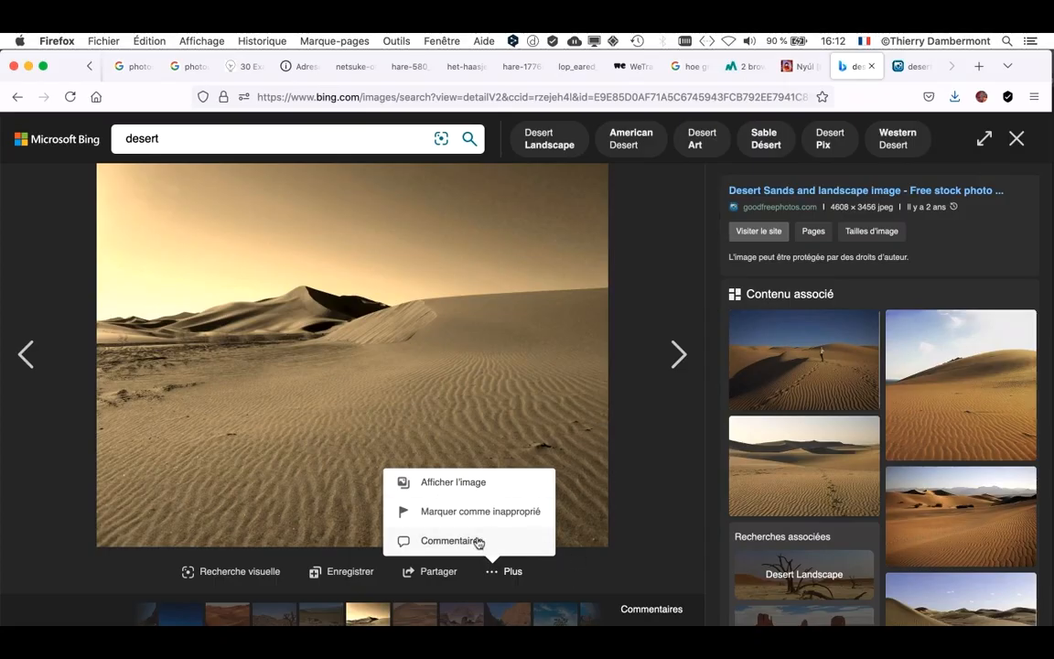
{"action": "left_click", "coordinate": [458, 483]}
{"action": "right_click", "coordinate": [506, 327]}
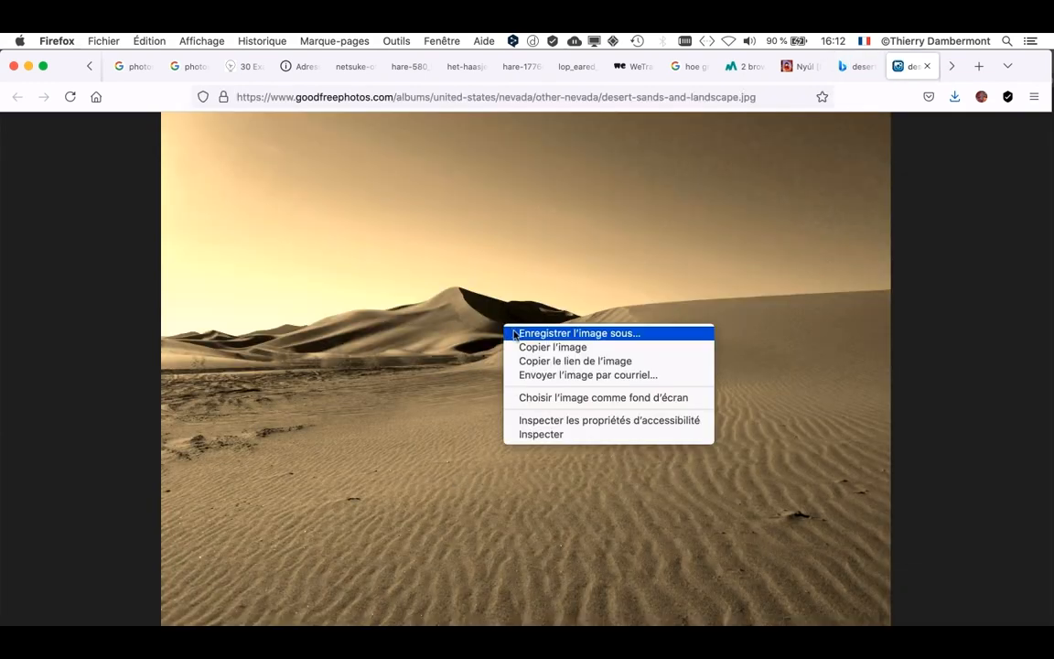
{"action": "left_click", "coordinate": [104, 315]}
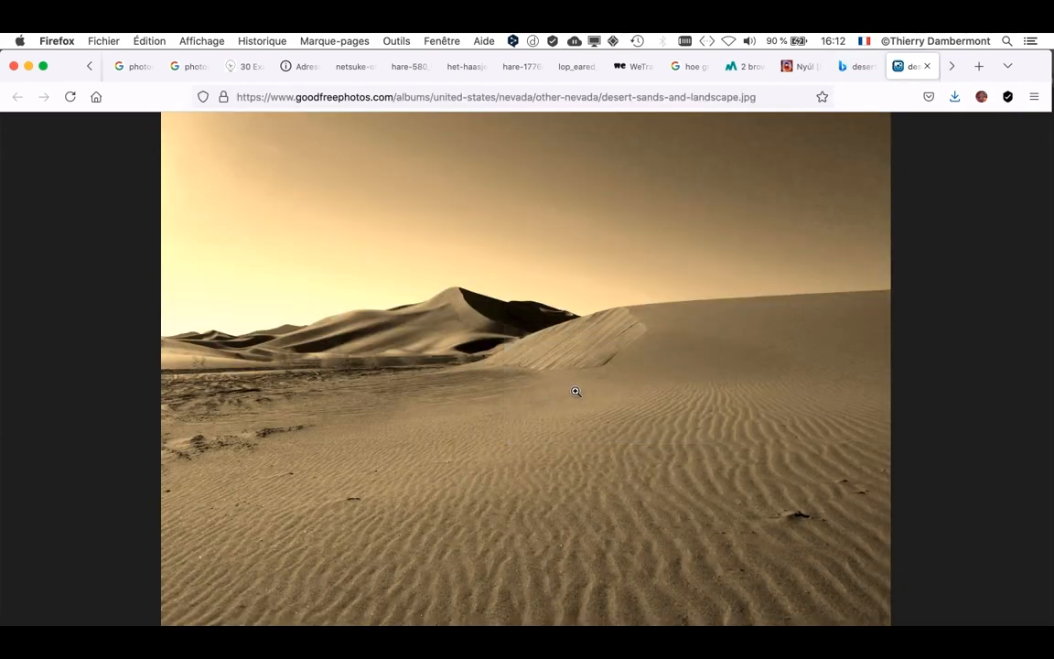
{"action": "left_click", "coordinate": [860, 67]}
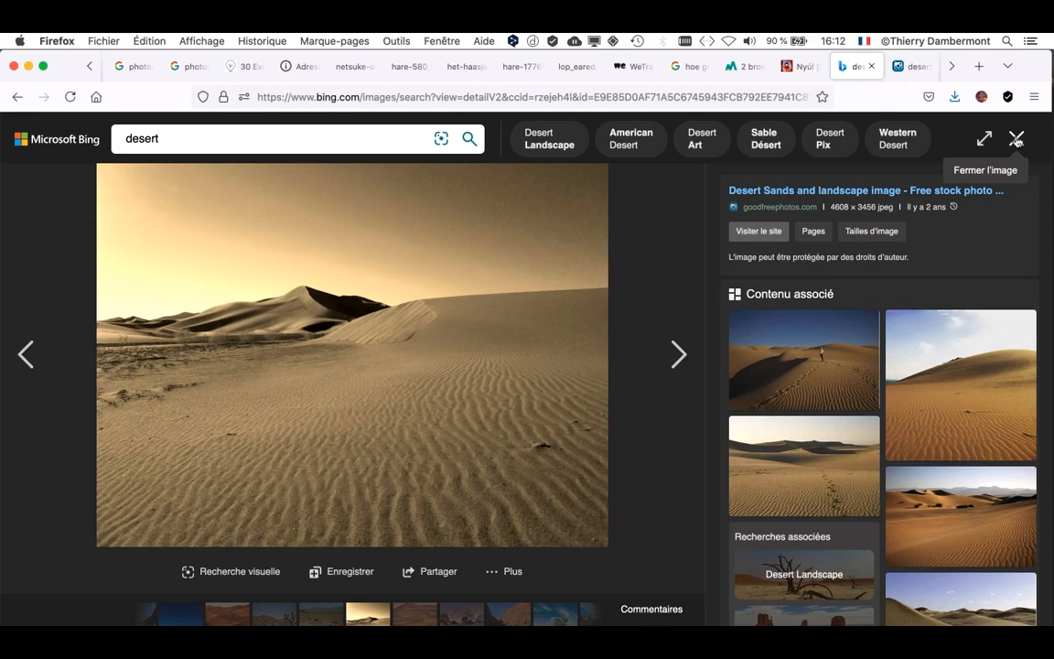
{"action": "left_click", "coordinate": [905, 68]}
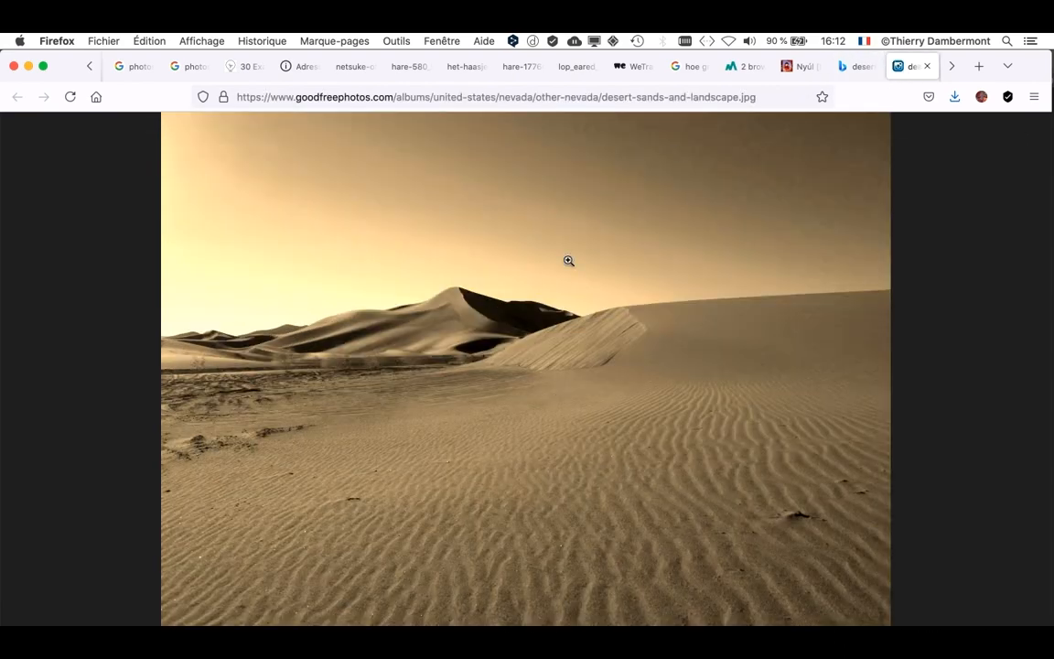
- Save the sand dune photo as desert-sands-and-landscape.jpg in the doc mercredi apres-midi folder
{"action": "right_click", "coordinate": [523, 346]}
{"action": "left_click", "coordinate": [601, 358]}
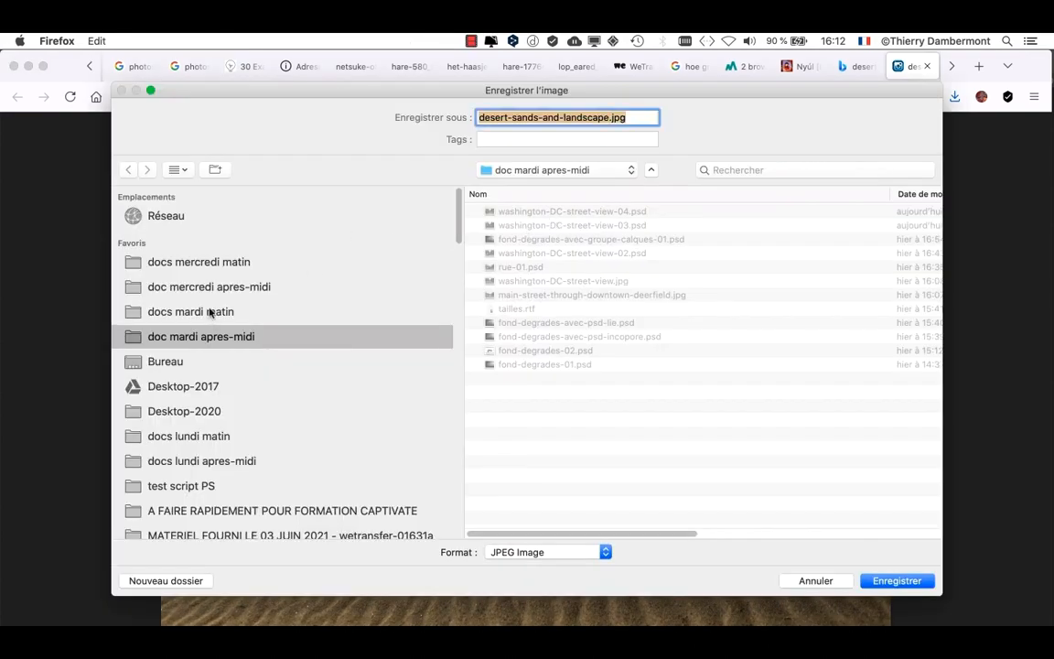
{"action": "left_click", "coordinate": [220, 290]}
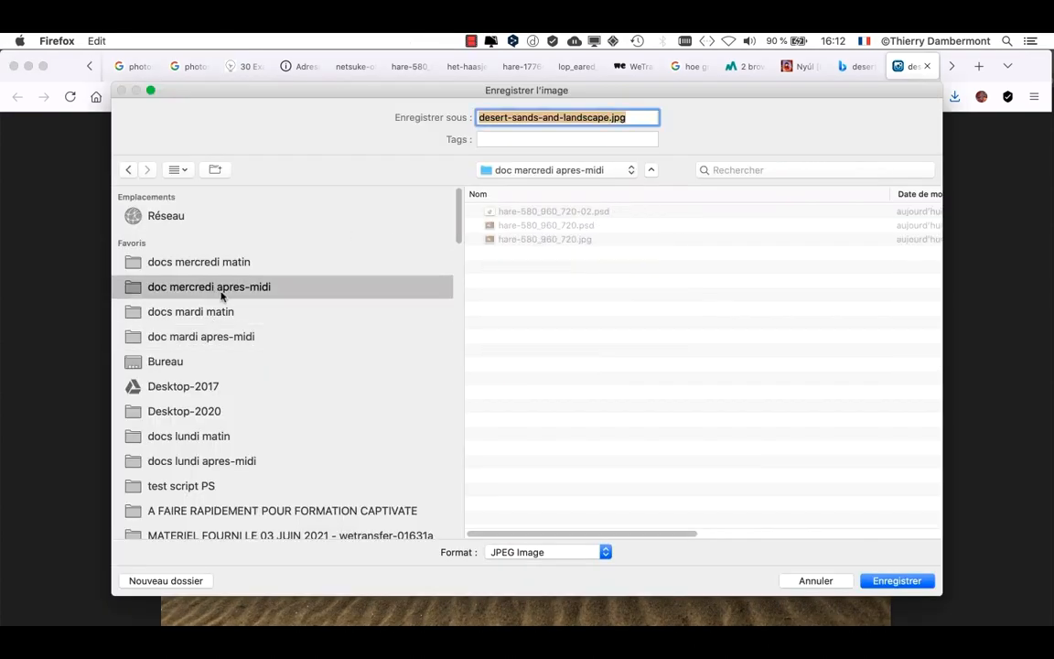
{"action": "left_click", "coordinate": [897, 582]}
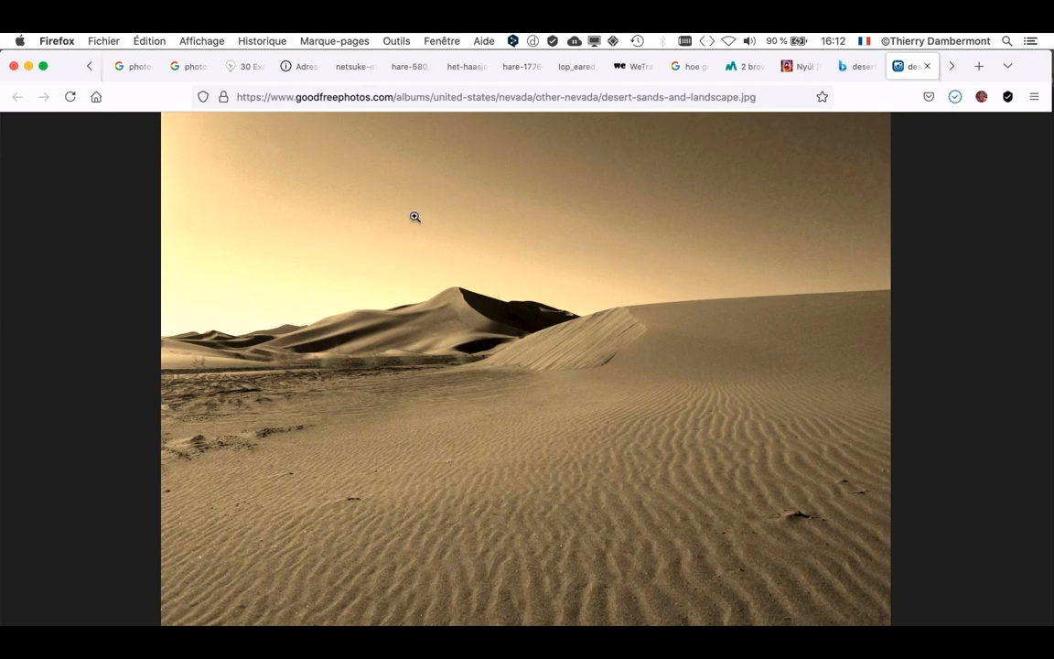
{"action": "key", "text": "super+Tab"}
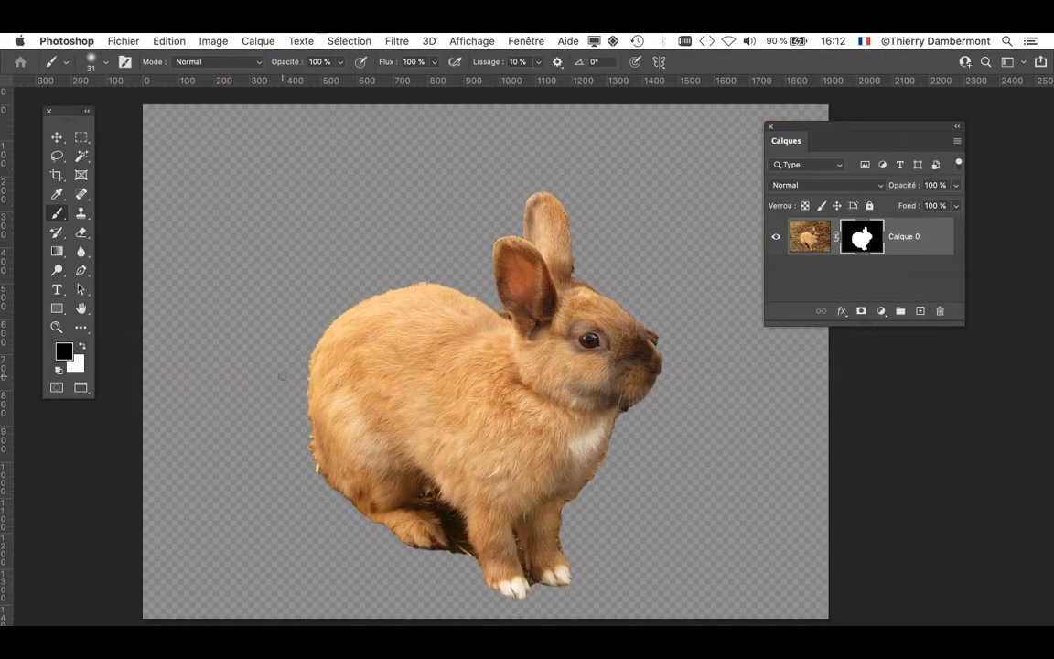
{"action": "key", "text": "super+Tab"}
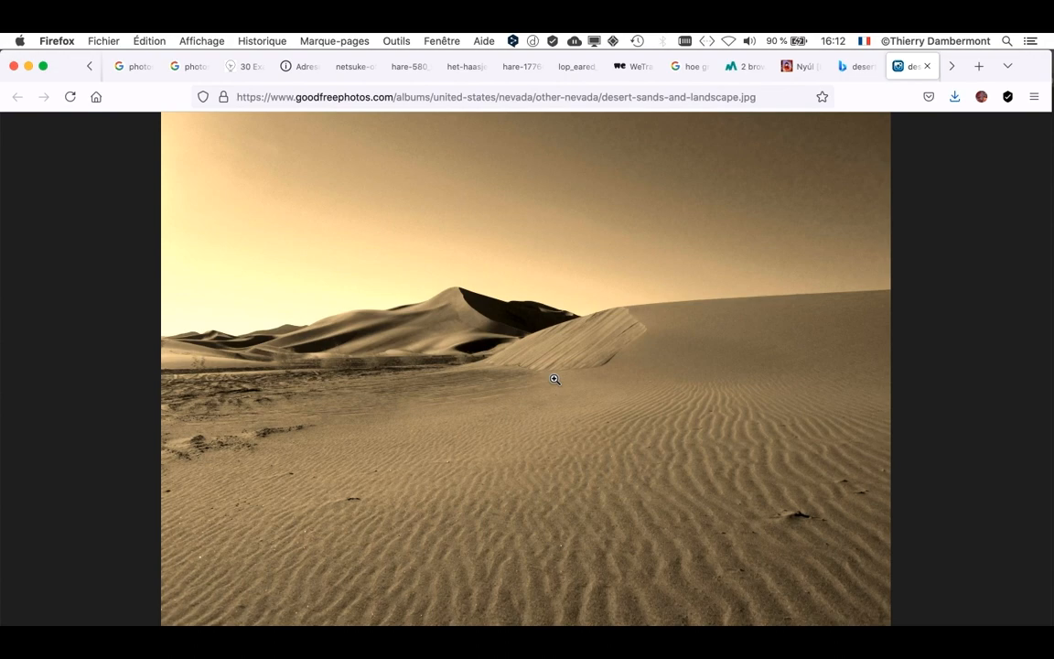
- Return to the Bing desert results, open the goodfreephotos.com photo of red rocks and grasses at full size and copy the image
{"action": "left_click", "coordinate": [842, 66]}
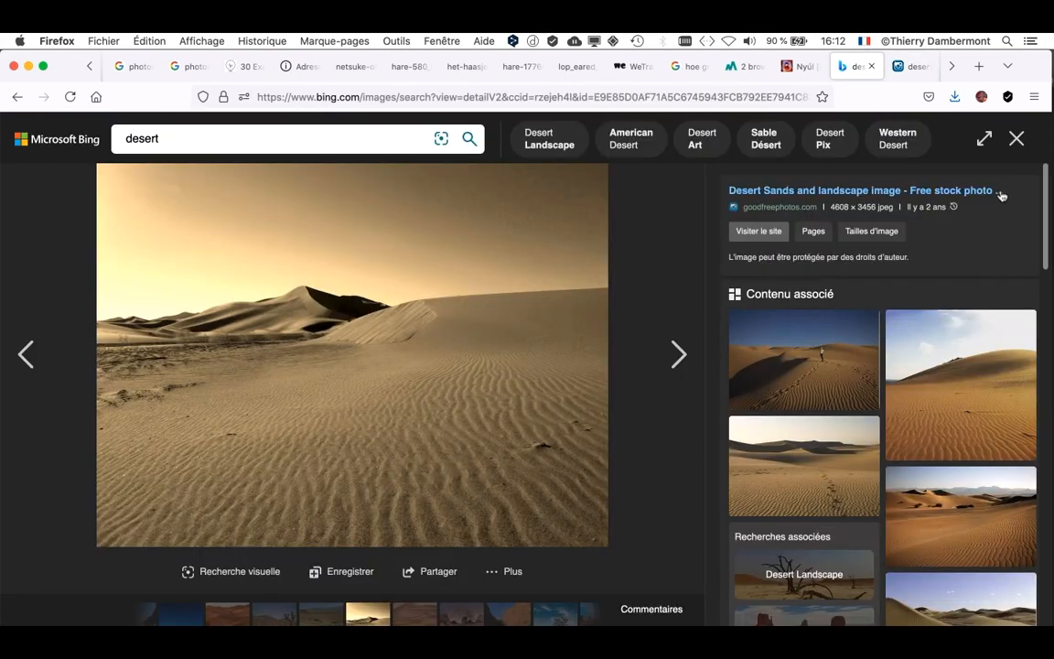
{"action": "left_click", "coordinate": [1016, 139]}
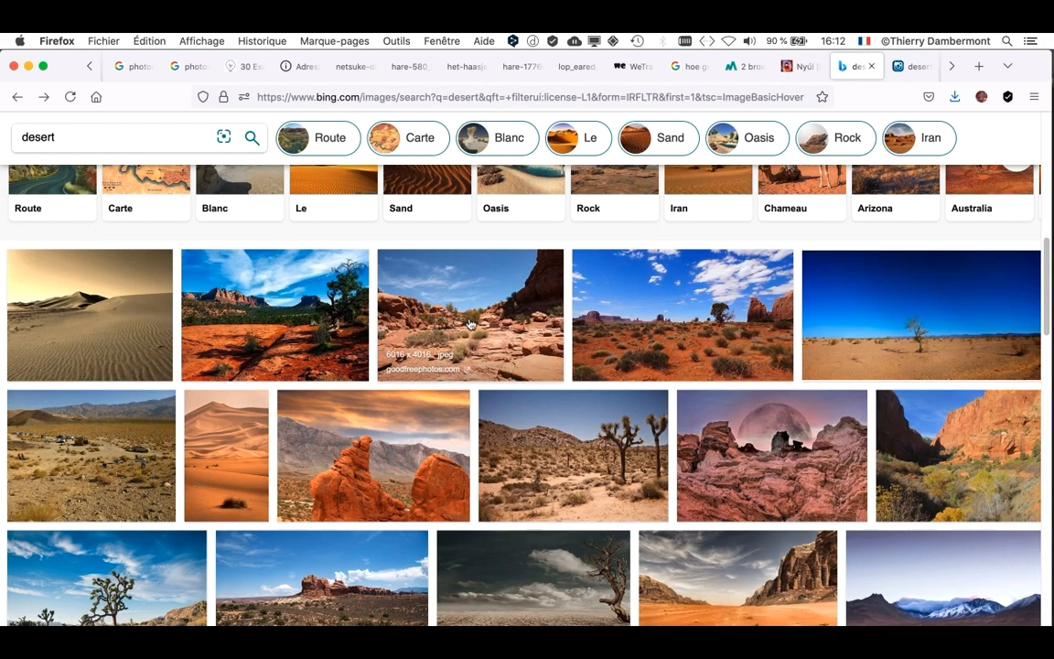
{"action": "left_click", "coordinate": [425, 285]}
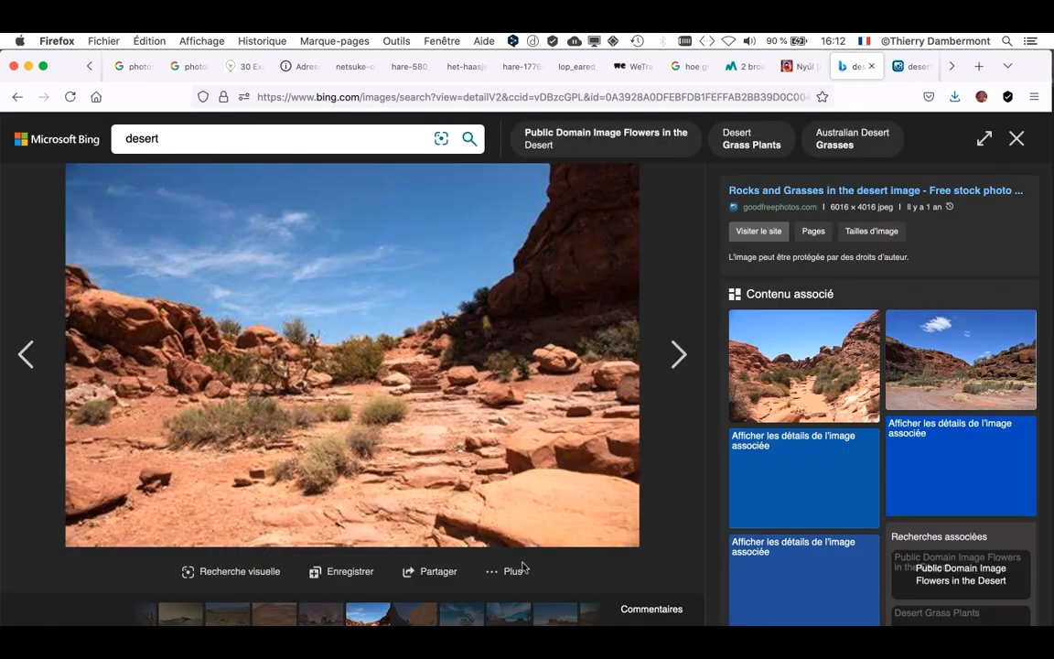
{"action": "left_click", "coordinate": [519, 569]}
{"action": "left_click", "coordinate": [494, 487]}
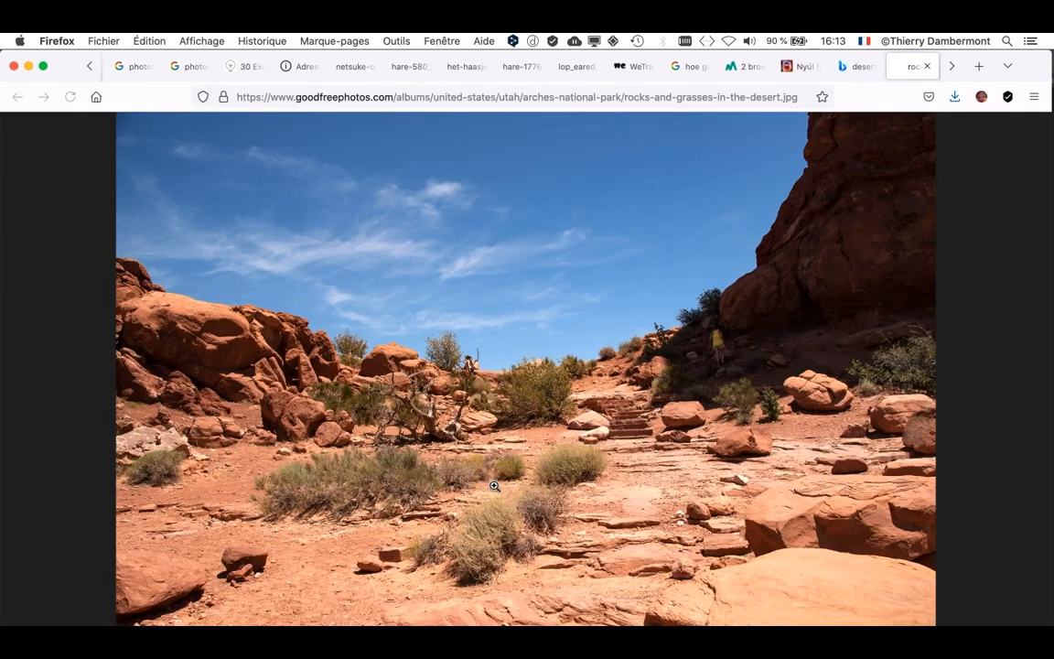
{"action": "right_click", "coordinate": [454, 369]}
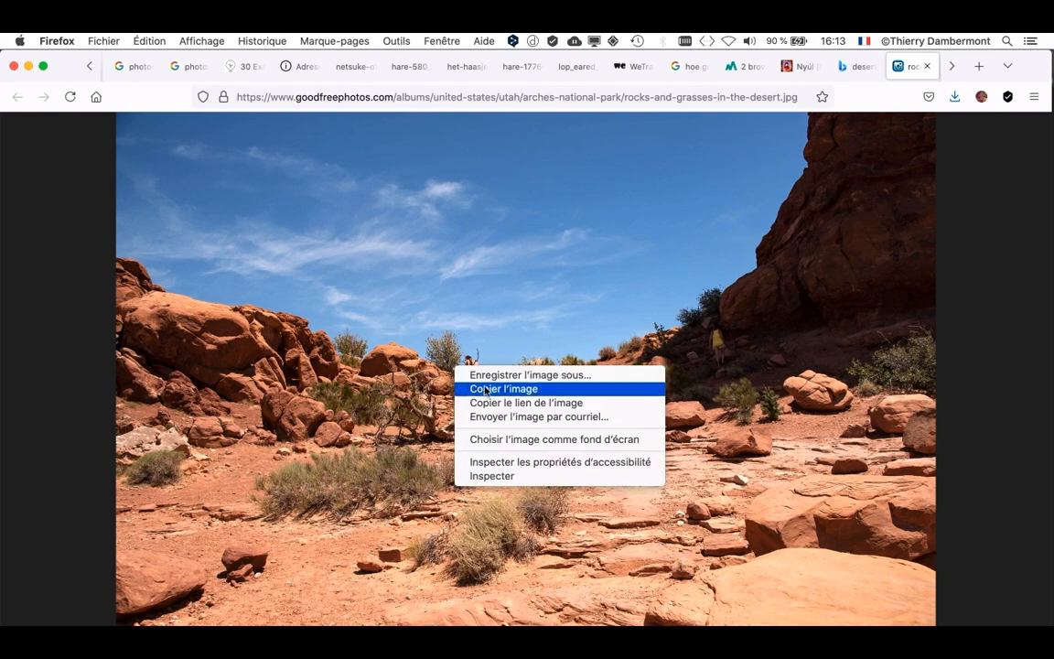
{"action": "left_click", "coordinate": [487, 389]}
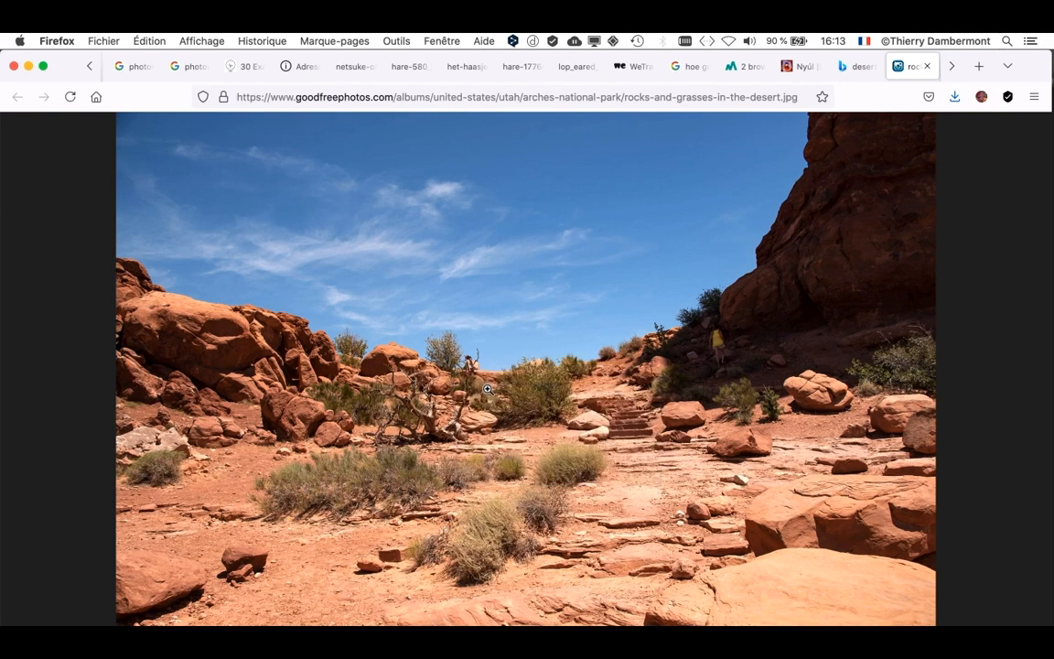
- Switch to Photoshop, create a 6016 x 4016 px document at 72 ppi from the clipboard preset and paste the copied image into it
{"action": "key", "text": "super+Tab"}
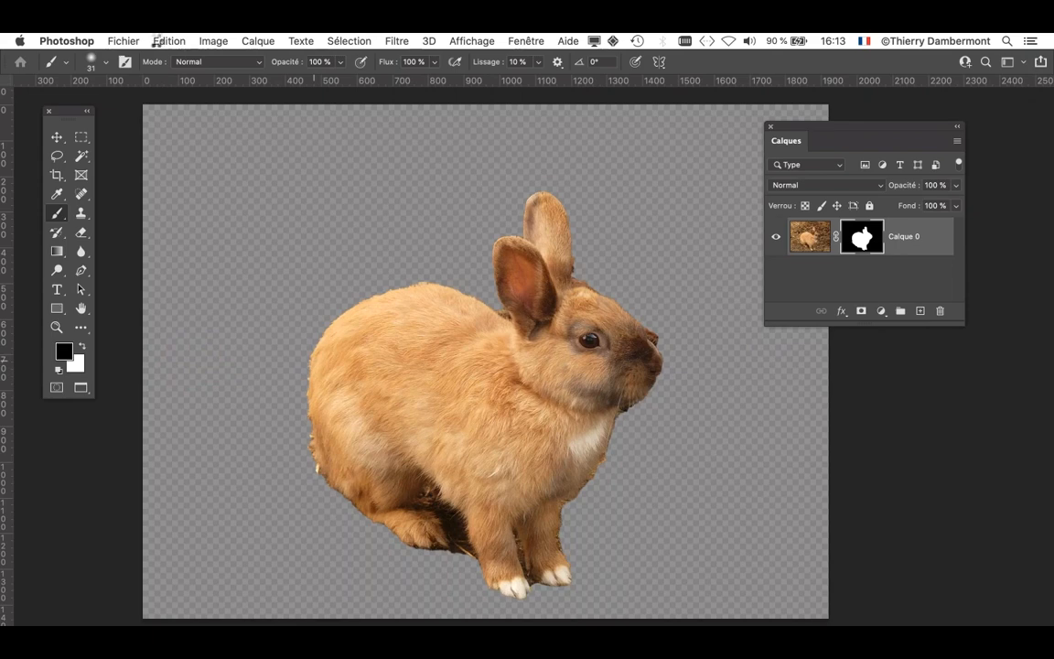
{"action": "left_click", "coordinate": [135, 41]}
{"action": "left_click", "coordinate": [142, 62]}
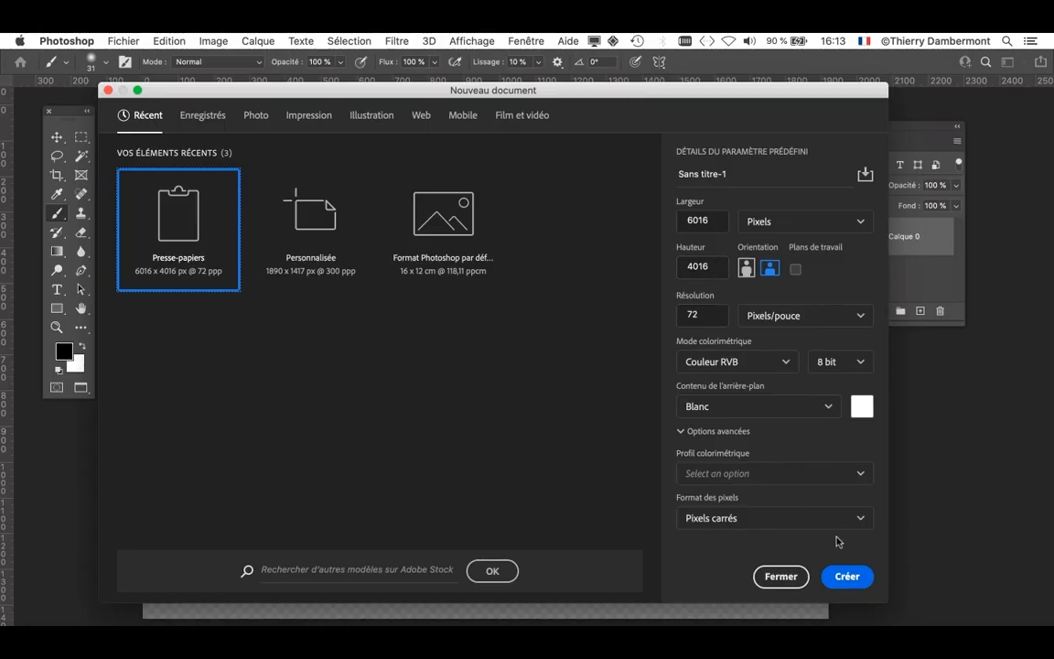
{"action": "left_click", "coordinate": [847, 577]}
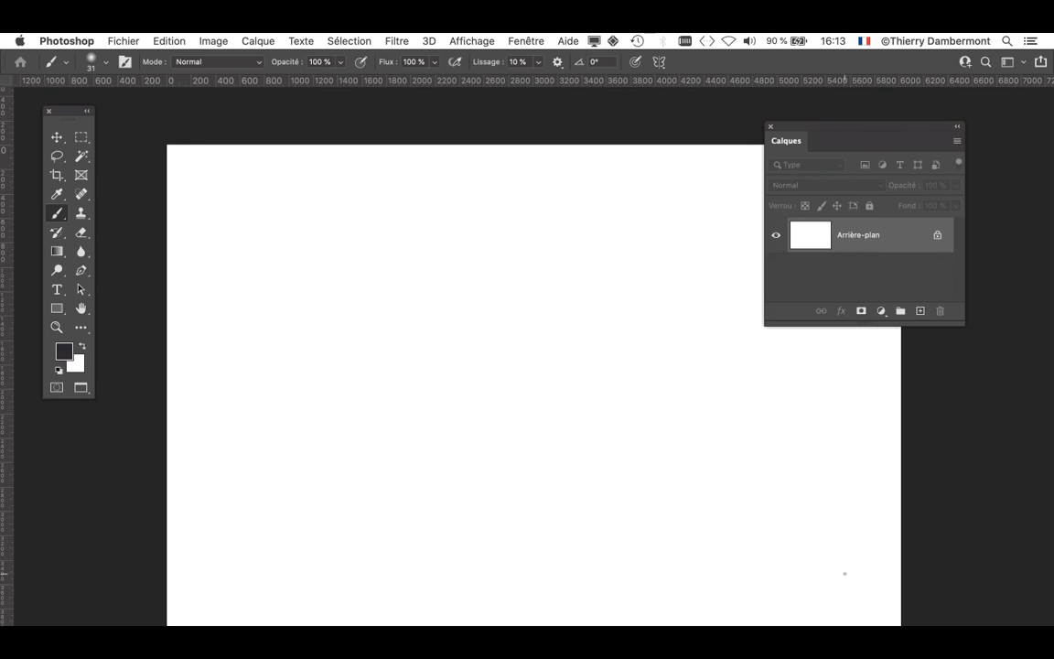
{"action": "left_click", "coordinate": [170, 40]}
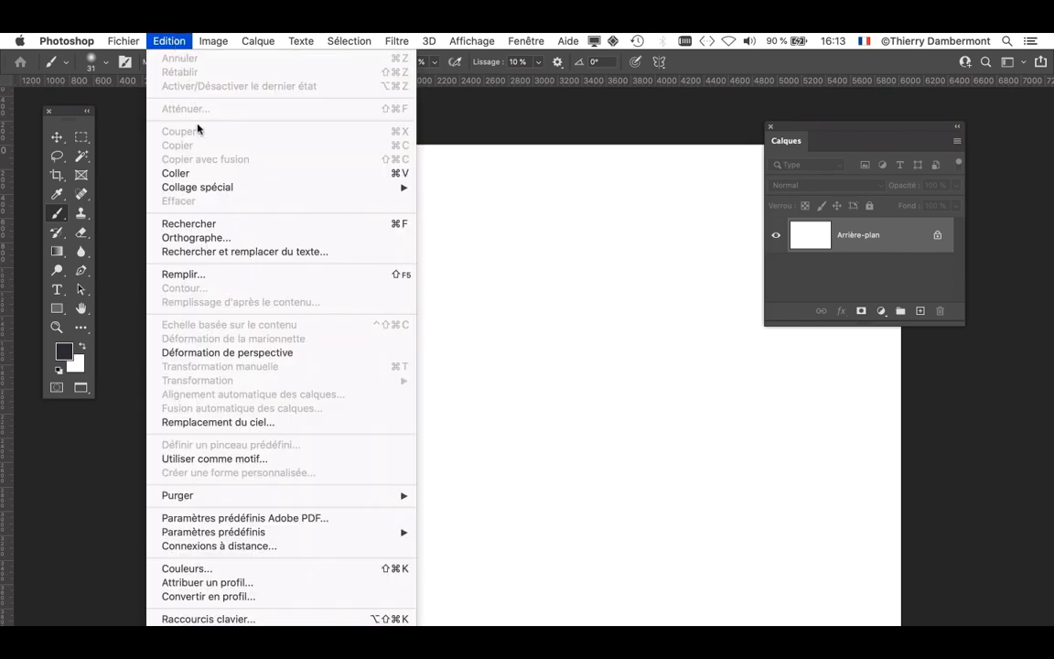
{"action": "left_click", "coordinate": [205, 174]}
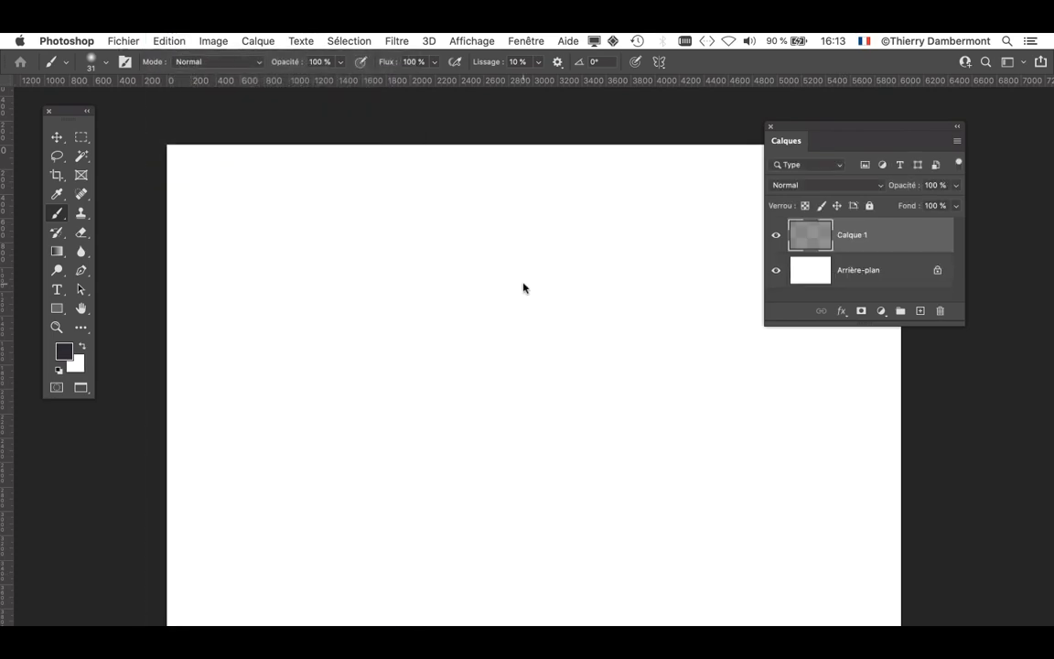
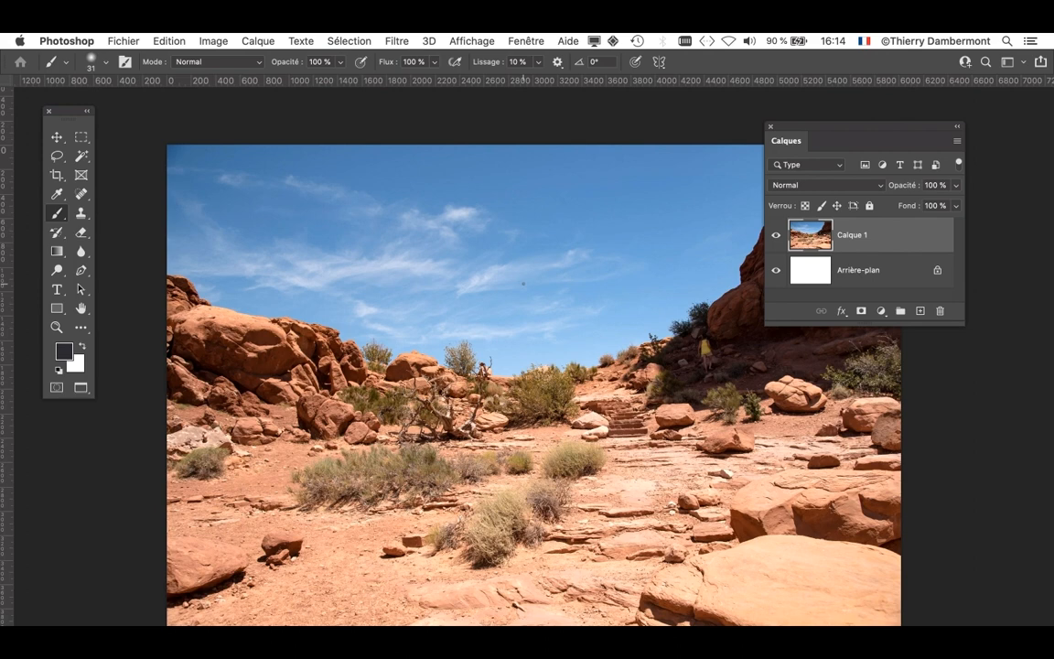
- Close the untitled document without saving and open desert-sands-and-landscape.jpg from the doc mercredi apres-midi folder
{"action": "key", "text": "super+w"}
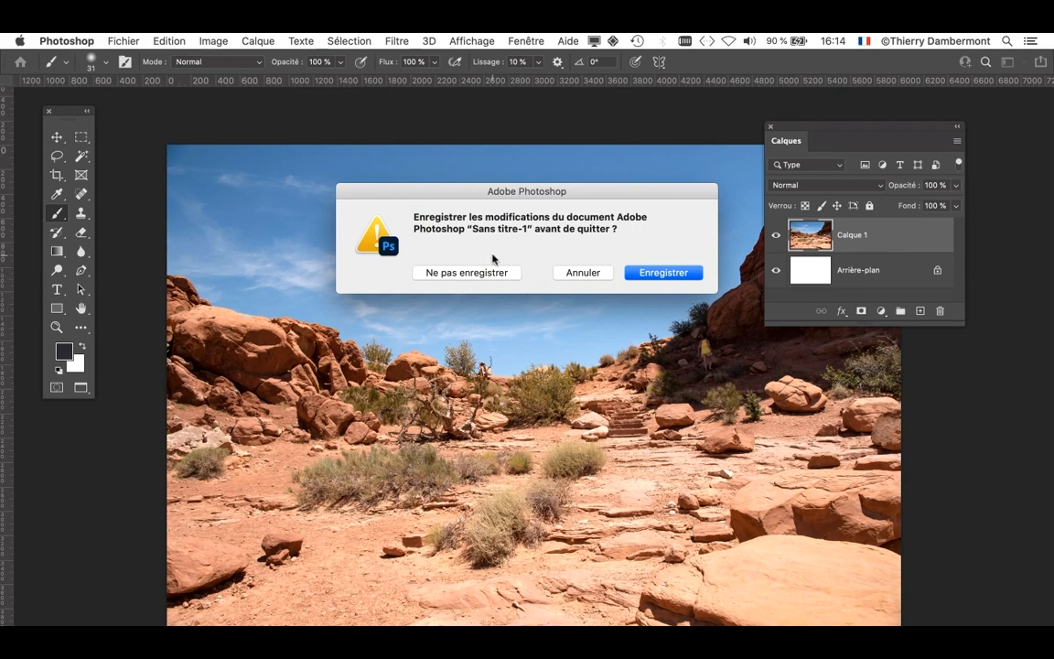
{"action": "left_click", "coordinate": [462, 271]}
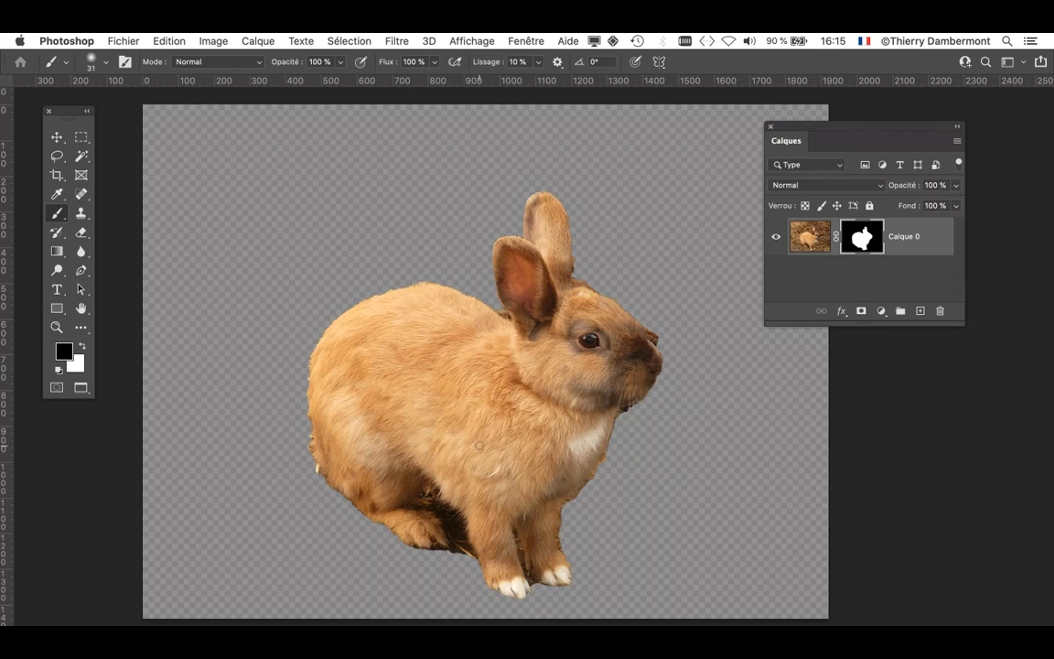
{"action": "left_click", "coordinate": [123, 40]}
{"action": "left_click", "coordinate": [152, 78]}
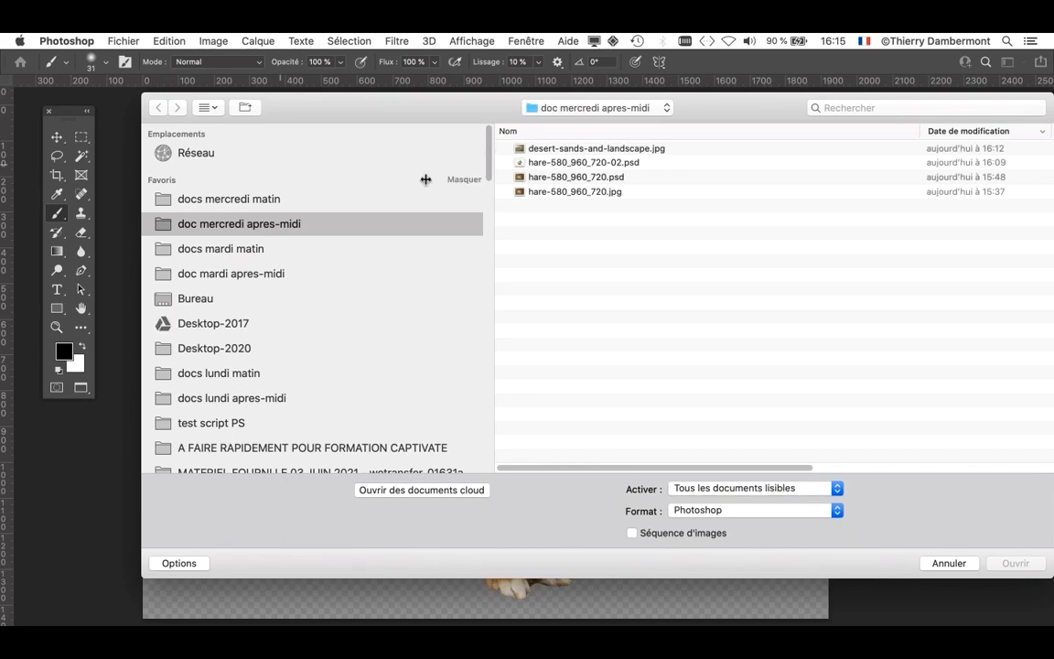
{"action": "left_click", "coordinate": [540, 148]}
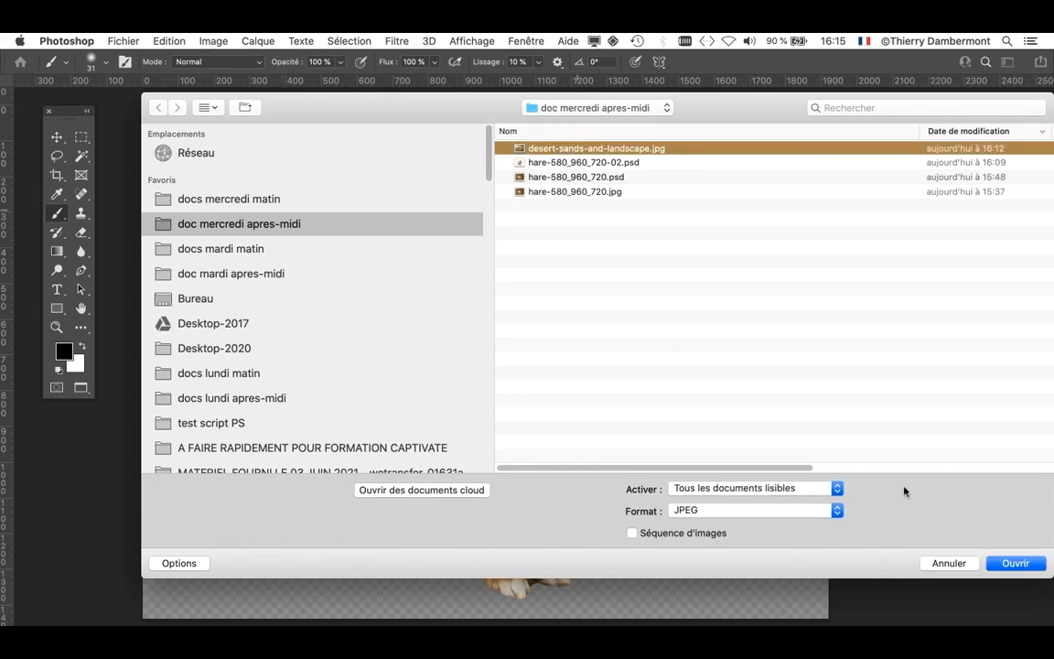
{"action": "left_click", "coordinate": [1016, 562]}
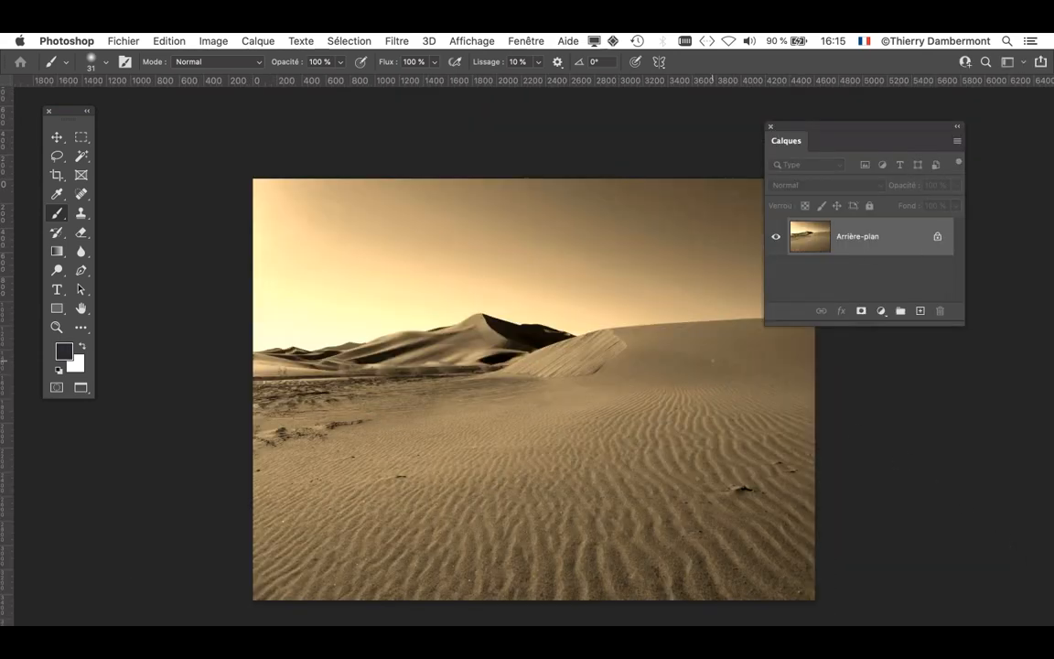
- Cycle to the standard screen mode and move the floating tabbed document window lower on the desktop
{"action": "key", "text": "f"}
{"action": "key", "text": "f"}
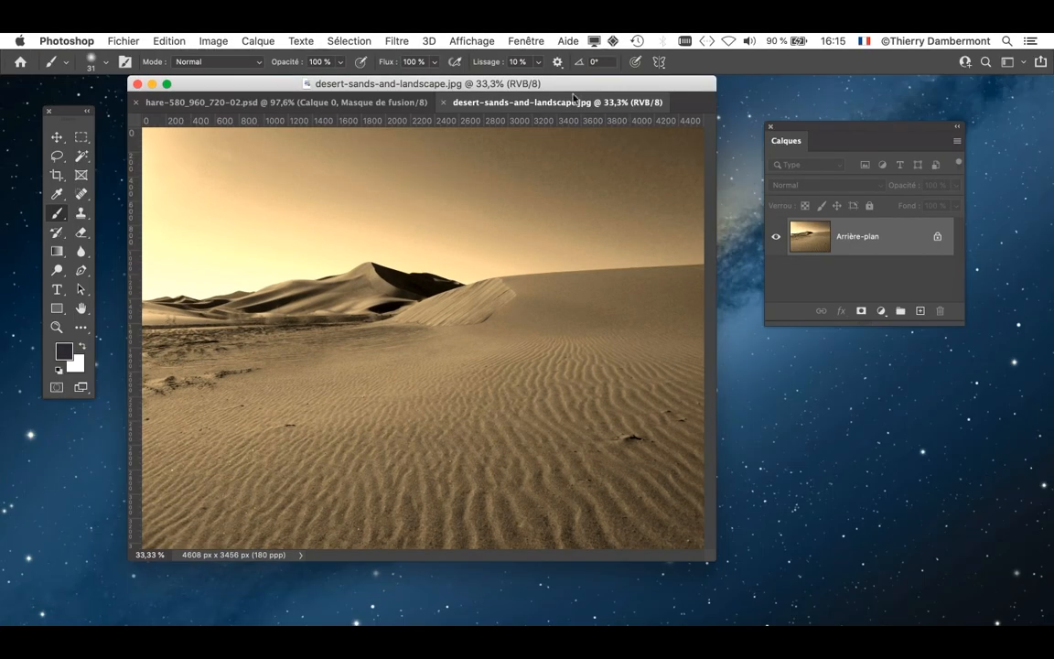
{"action": "left_click_drag", "start_coordinate": [556, 88], "coordinate": [540, 130]}
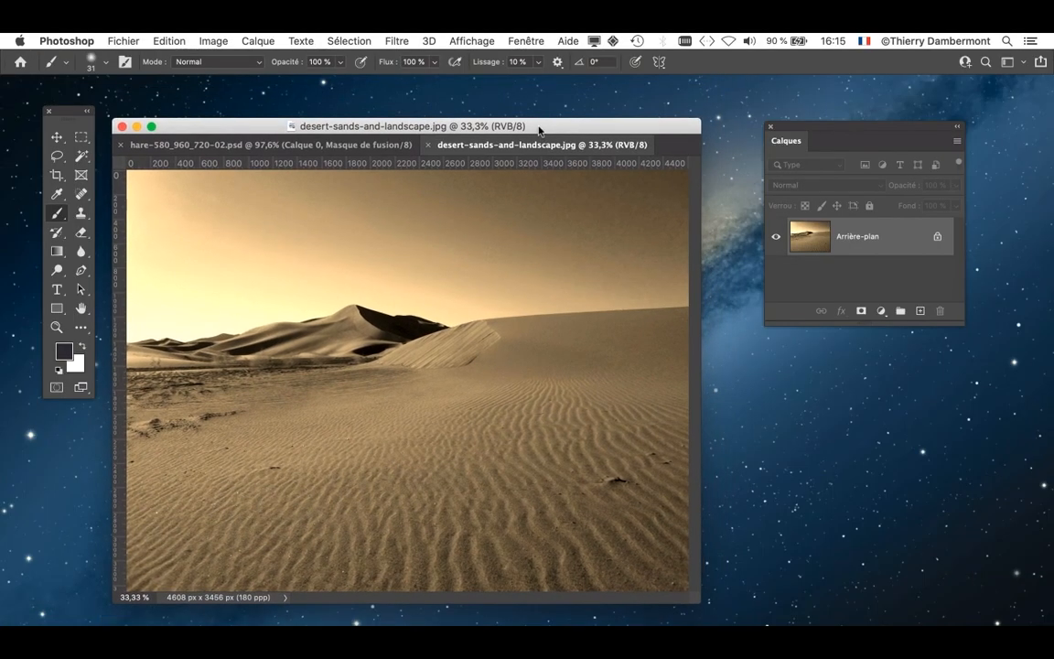
- Bring up the rabbit document, enlarge its window and copy the masked rabbit into the desert document with the Move tool
{"action": "left_click", "coordinate": [267, 146]}
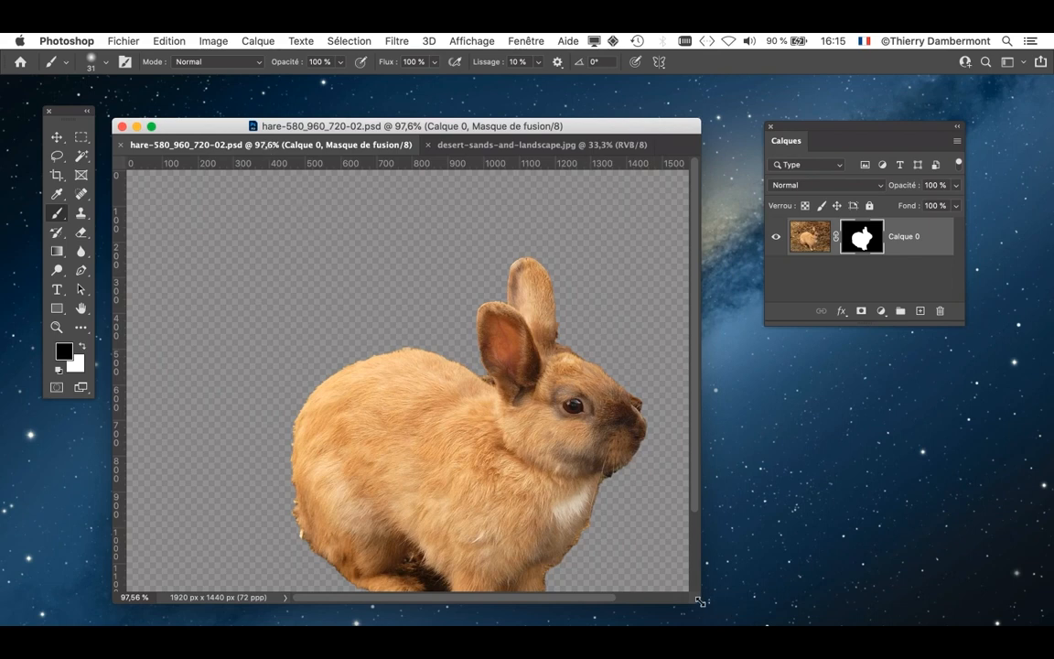
{"action": "left_click_drag", "start_coordinate": [701, 601], "coordinate": [1010, 626]}
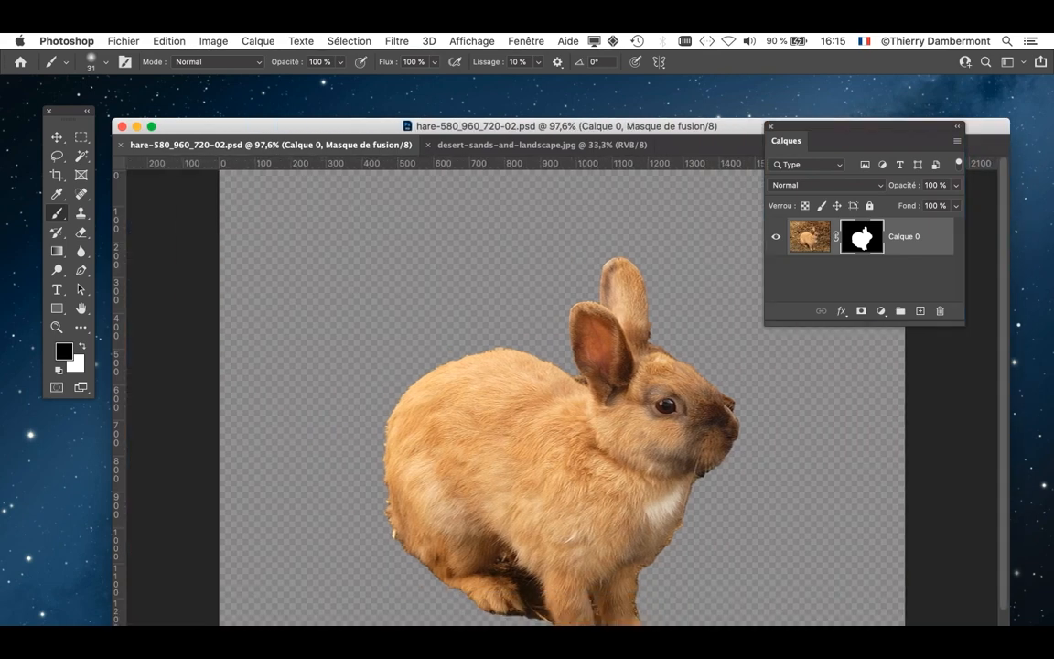
{"action": "left_click", "coordinate": [57, 139]}
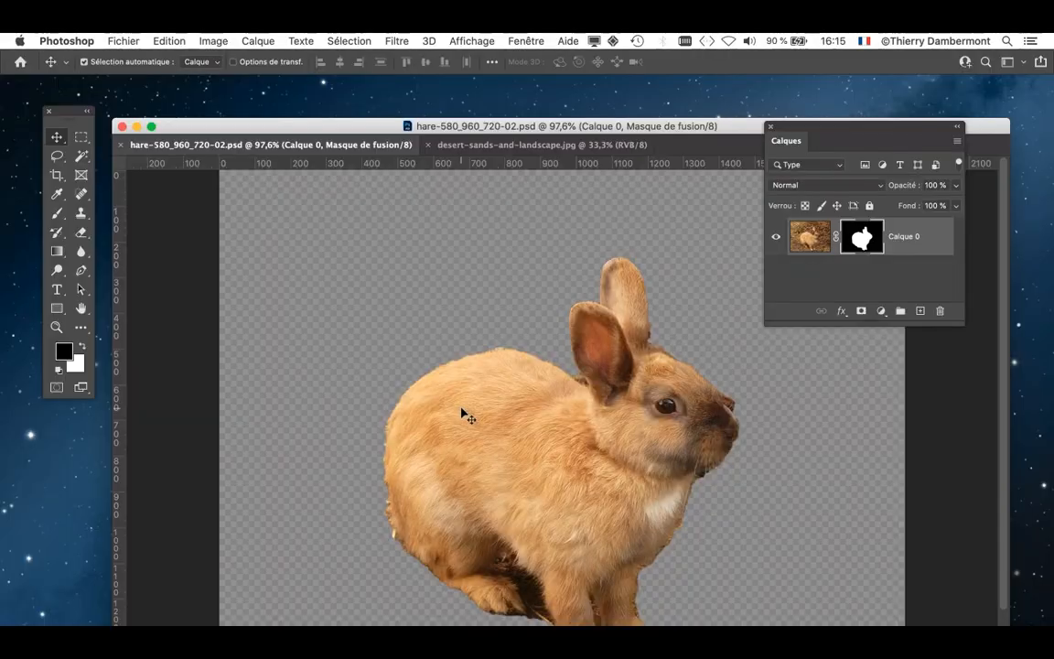
{"action": "left_click_drag", "start_coordinate": [466, 404], "coordinate": [542, 413]}
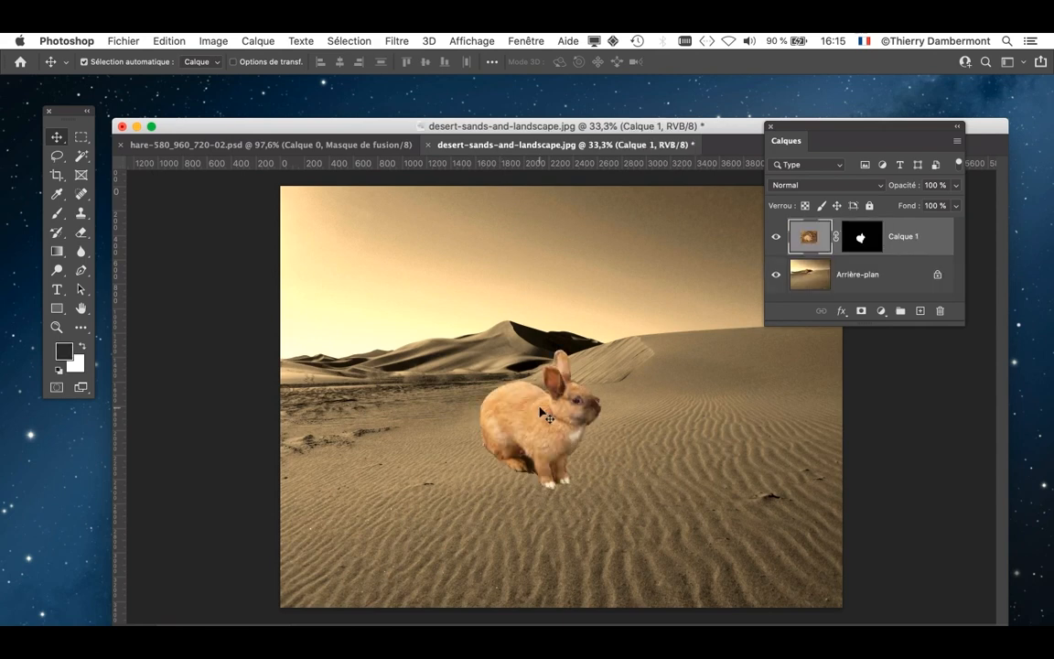
- Copy the rabbit layer from its thumbnail into the desert document again and place this second rabbit to the right of the first
{"action": "left_click", "coordinate": [188, 144]}
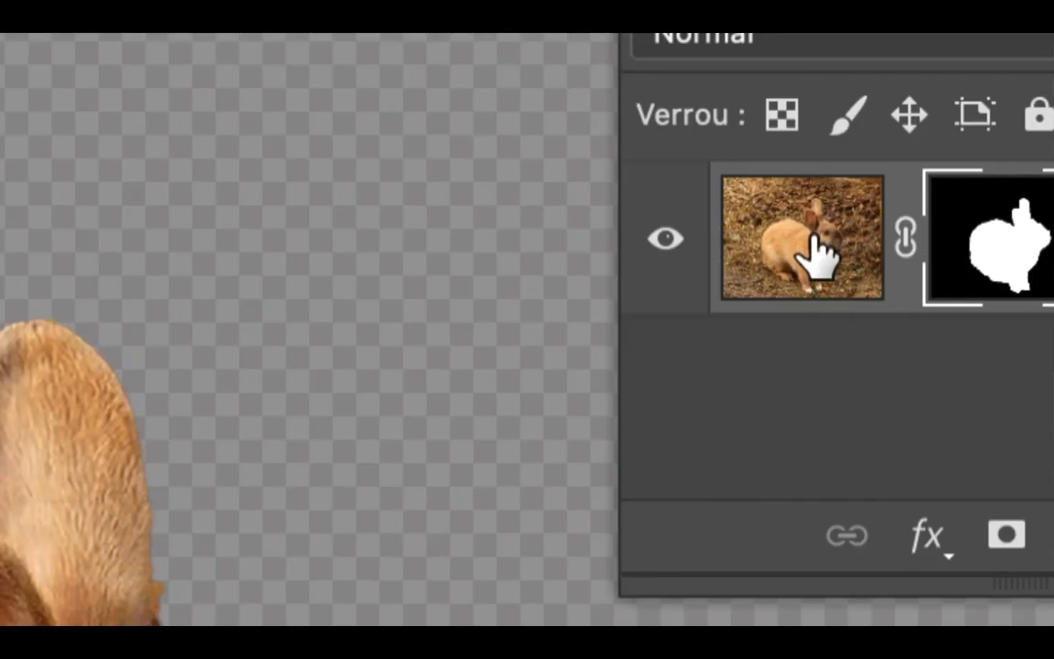
{"action": "left_click_drag", "start_coordinate": [807, 254], "coordinate": [457, 396]}
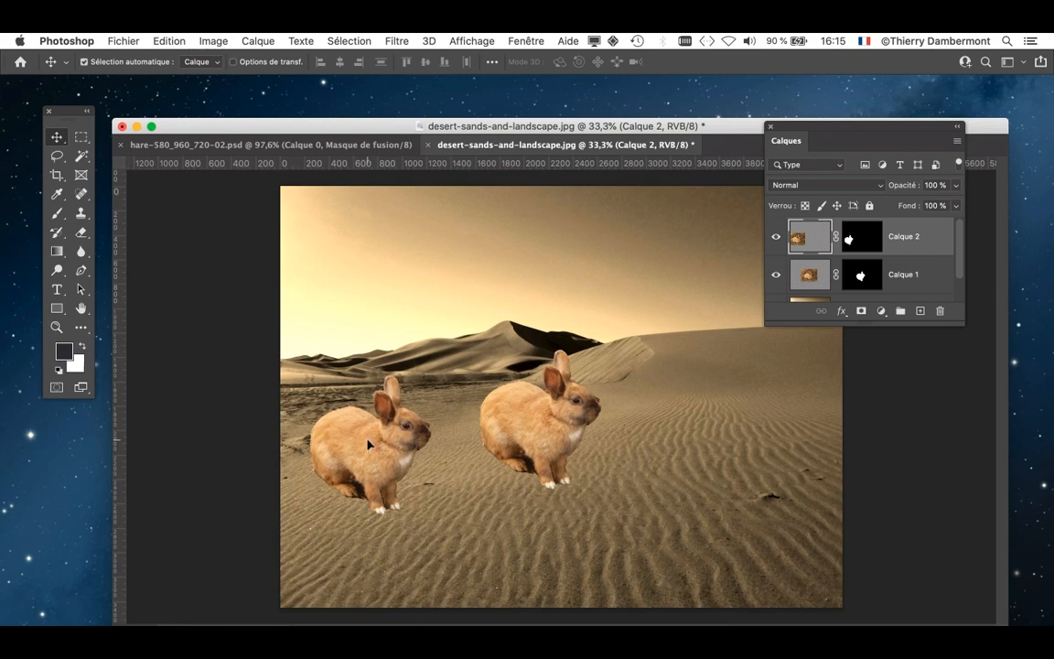
{"action": "left_click_drag", "start_coordinate": [373, 440], "coordinate": [703, 468]}
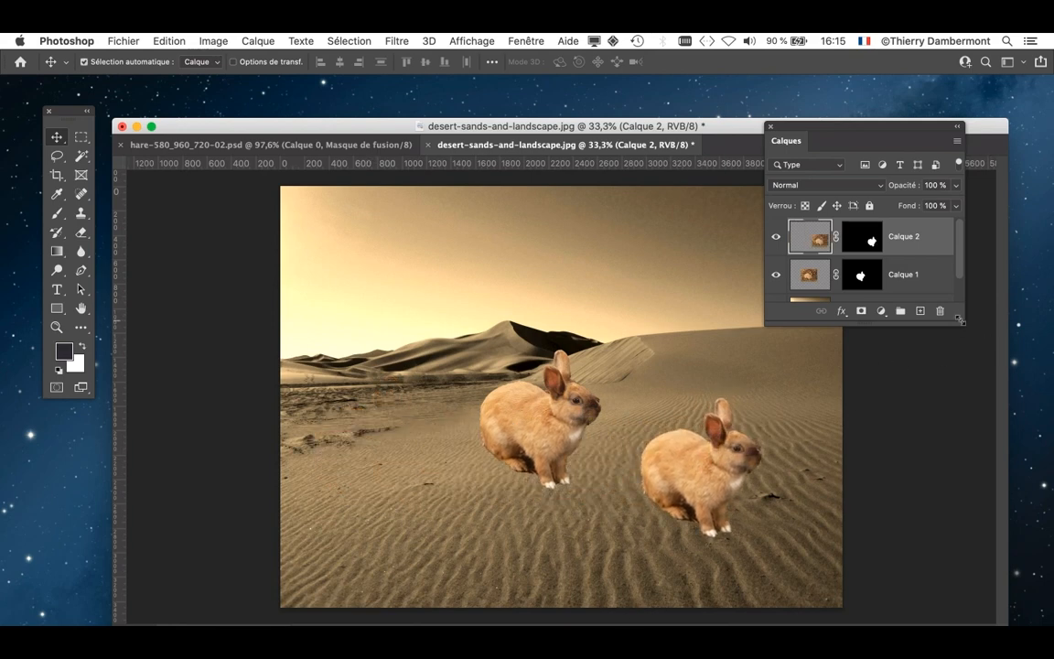
- Enlarge the Layers panel and delete the duplicate rabbit layer Calque 2
{"action": "left_click_drag", "start_coordinate": [964, 322], "coordinate": [978, 411]}
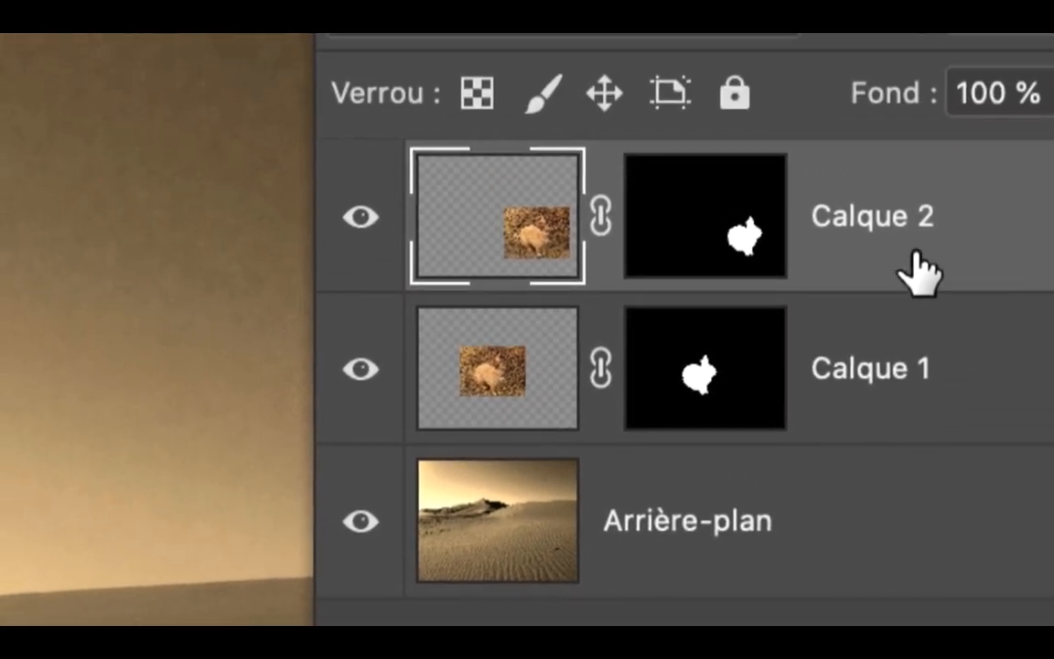
{"action": "left_click_drag", "start_coordinate": [879, 160], "coordinate": [1051, 658]}
{"action": "left_click_drag", "start_coordinate": [947, 374], "coordinate": [947, 371]}
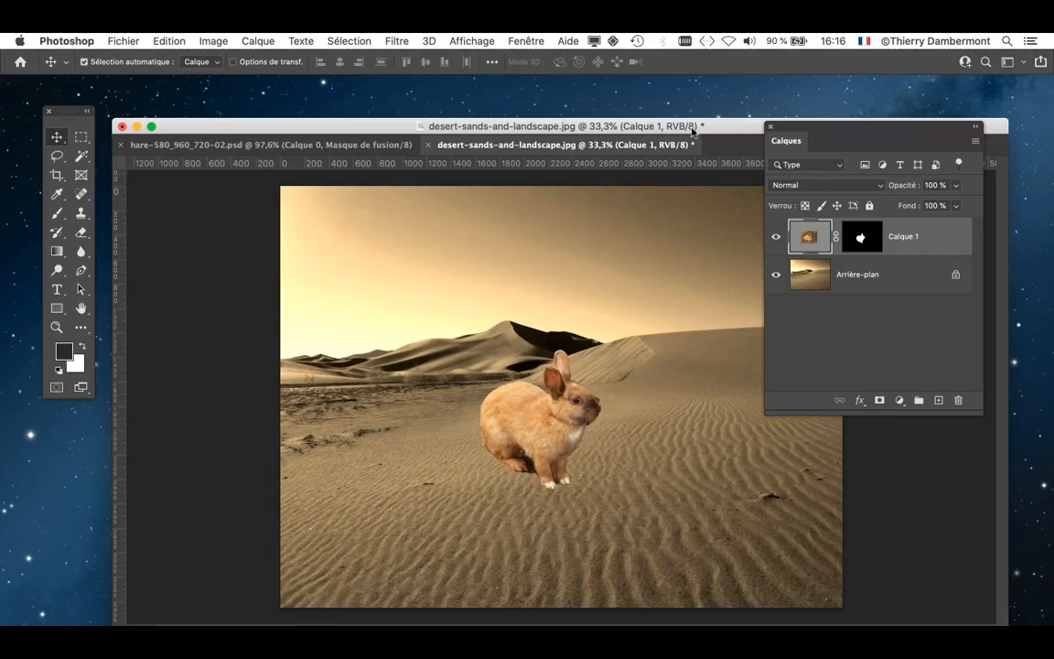
- Move the document window up and reposition the masked rabbit on the sand in front of the dunes
{"action": "left_click_drag", "start_coordinate": [688, 125], "coordinate": [638, 98]}
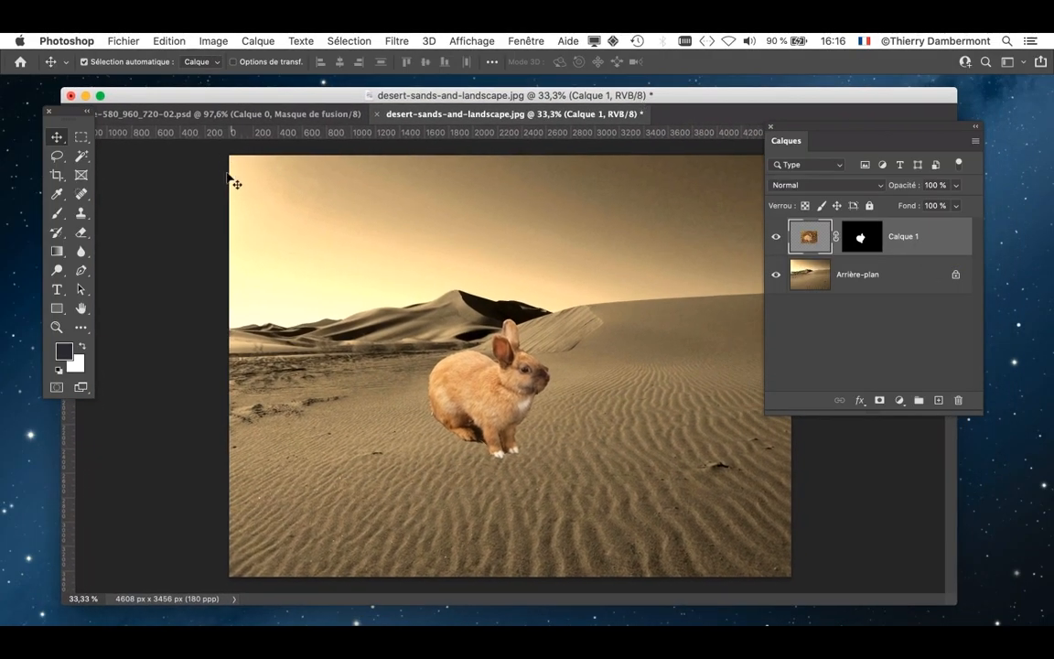
{"action": "scroll", "coordinate": [494, 373], "scroll_direction": "up", "scroll_amount": 4}
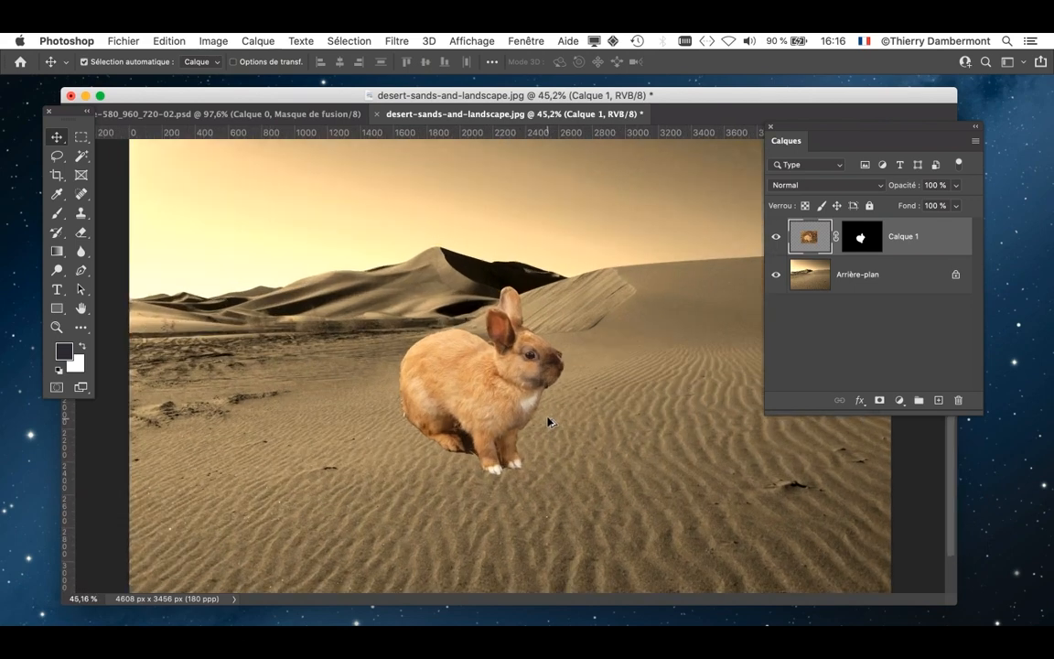
{"action": "left_click_drag", "start_coordinate": [439, 357], "coordinate": [440, 395]}
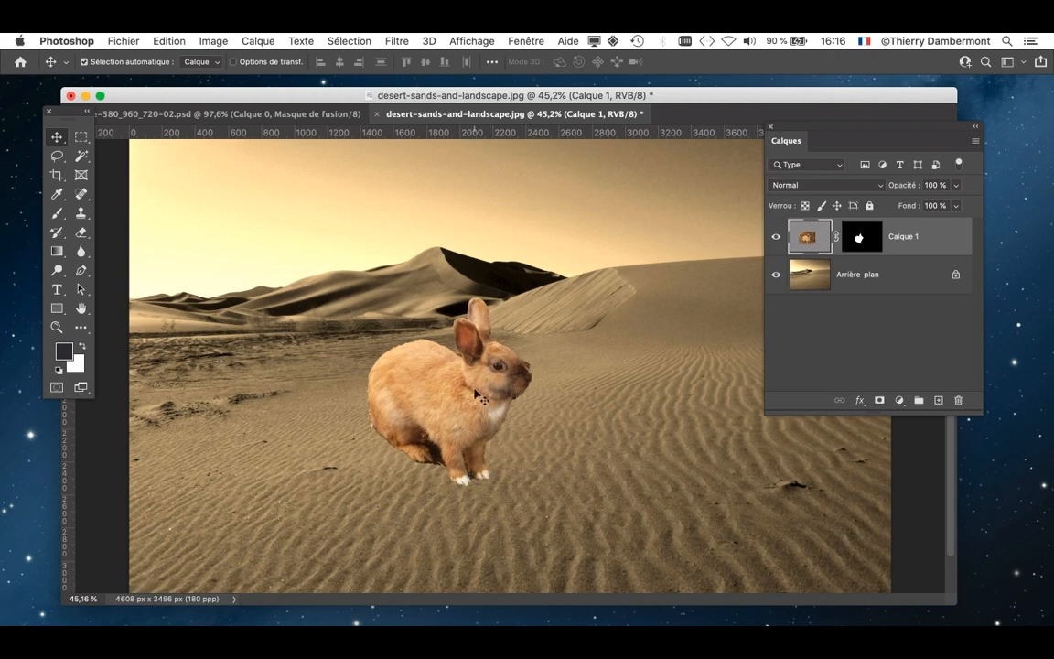
{"action": "scroll", "coordinate": [466, 381], "scroll_direction": "up", "scroll_amount": 1}
{"action": "scroll", "coordinate": [465, 381], "scroll_direction": "up", "scroll_amount": 3}
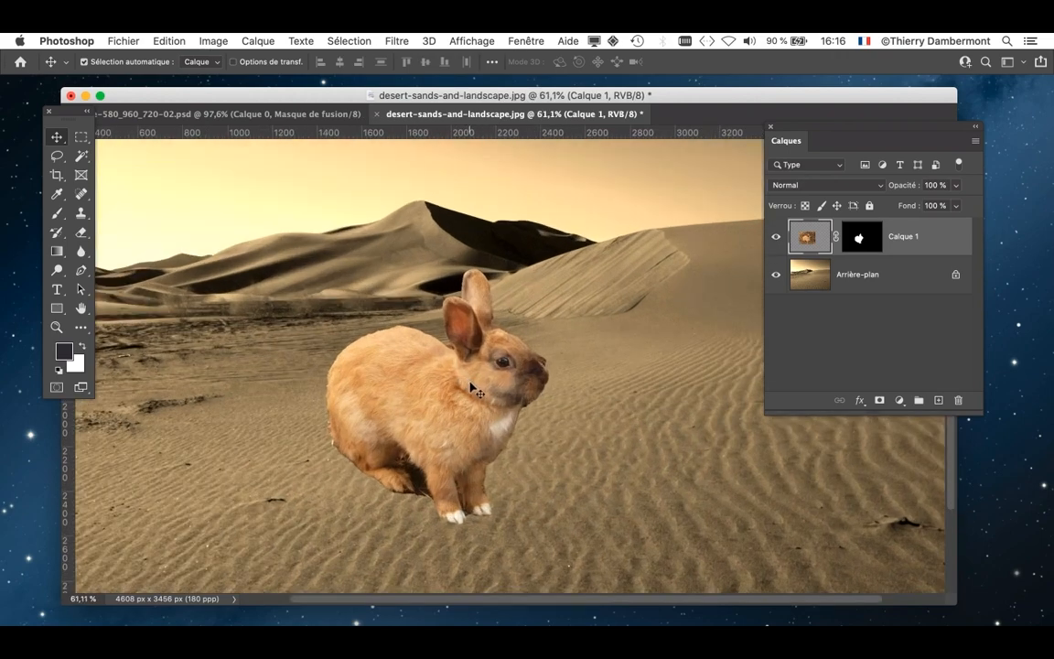
{"action": "left_click_drag", "start_coordinate": [465, 381], "coordinate": [528, 394]}
{"action": "scroll", "coordinate": [524, 395], "scroll_direction": "up", "scroll_amount": 5}
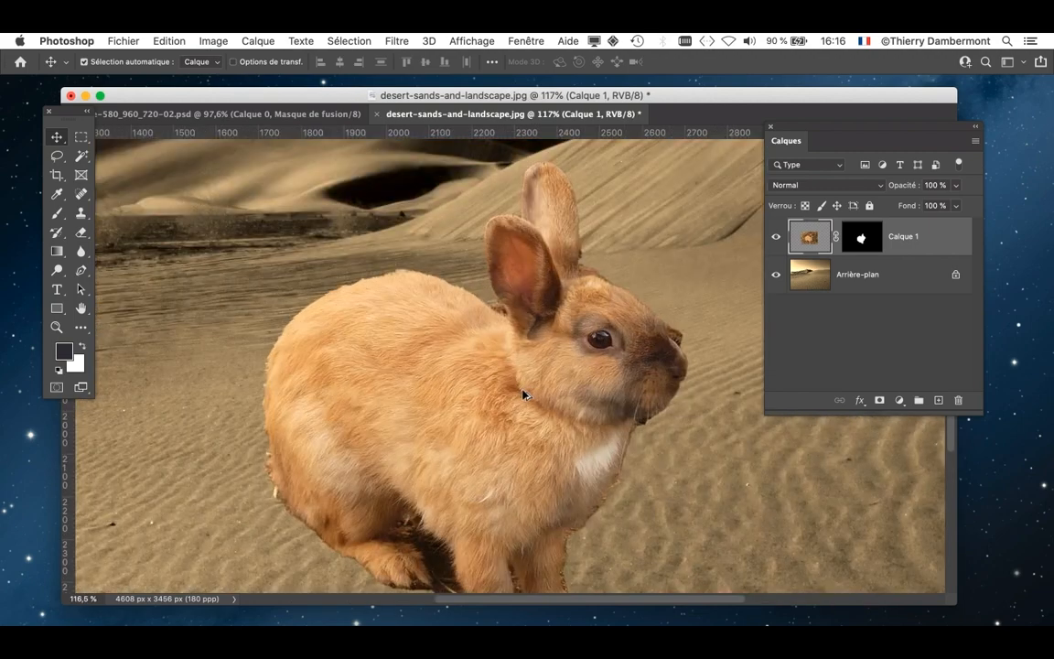
- Switch to full-screen mode with the menu bar and shift the rabbit slightly to the right on the sand
{"action": "key", "text": "f"}
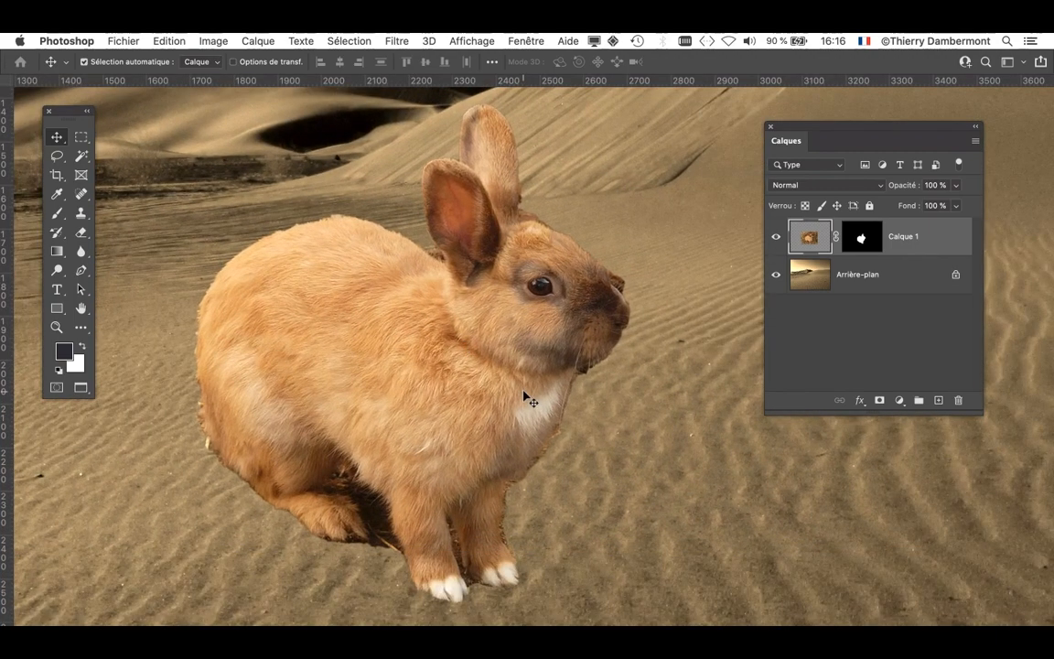
{"action": "scroll", "coordinate": [524, 398], "scroll_direction": "up", "scroll_amount": 1}
{"action": "scroll", "coordinate": [521, 398], "scroll_direction": "down", "scroll_amount": 5}
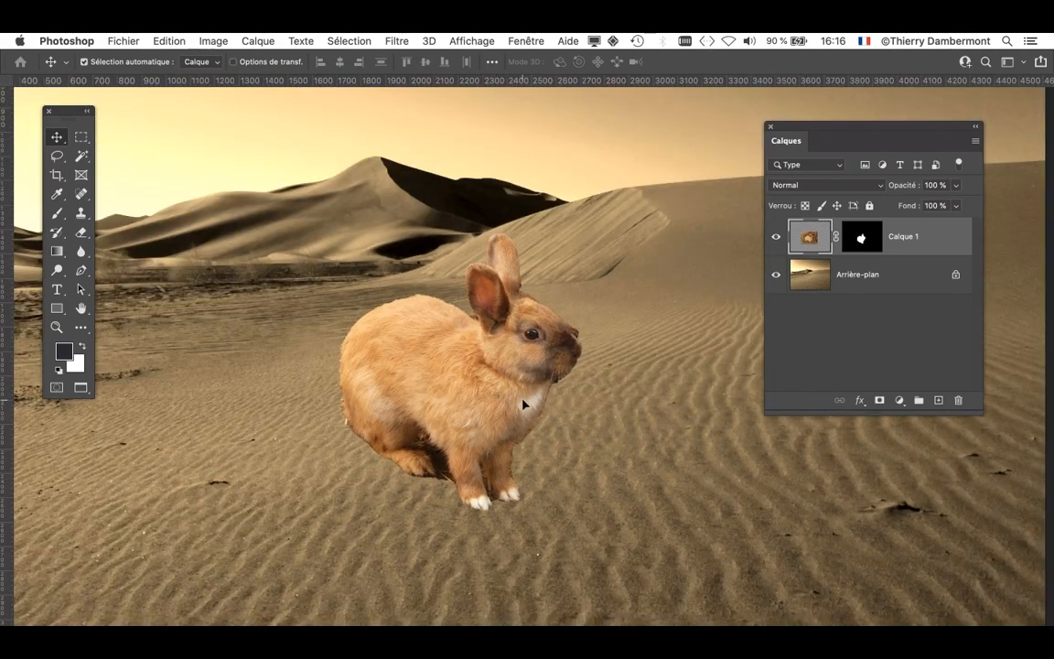
{"action": "left_click_drag", "start_coordinate": [523, 403], "coordinate": [535, 405]}
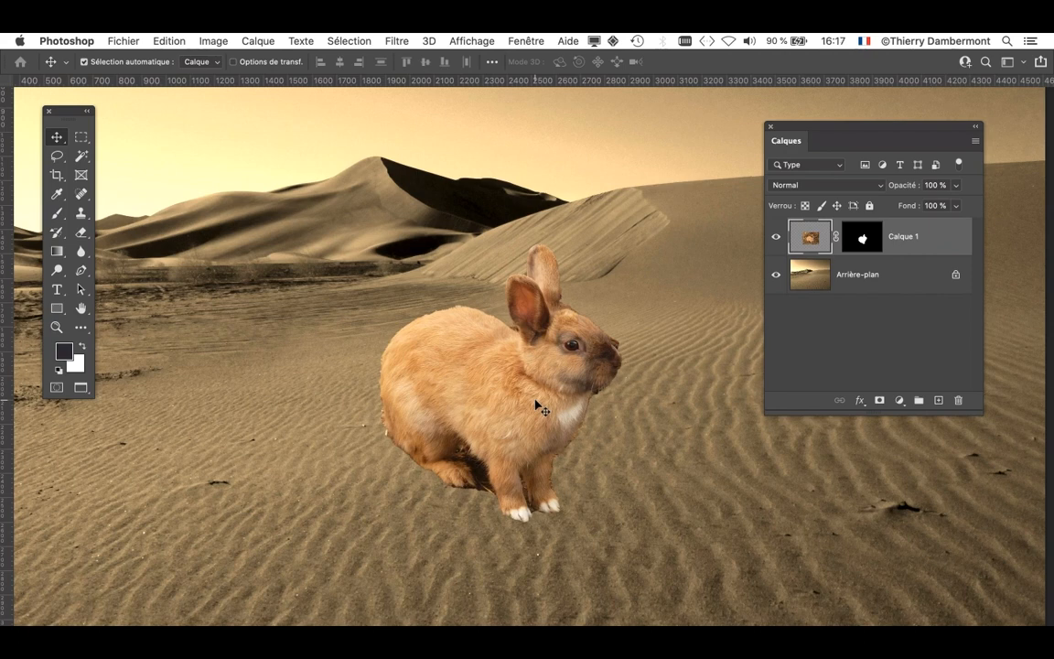
- Place the Layers panel beside the rabbit, unlink the mask of Calque 1 and select the layer's image thumbnail
{"action": "left_click_drag", "start_coordinate": [798, 129], "coordinate": [700, 198]}
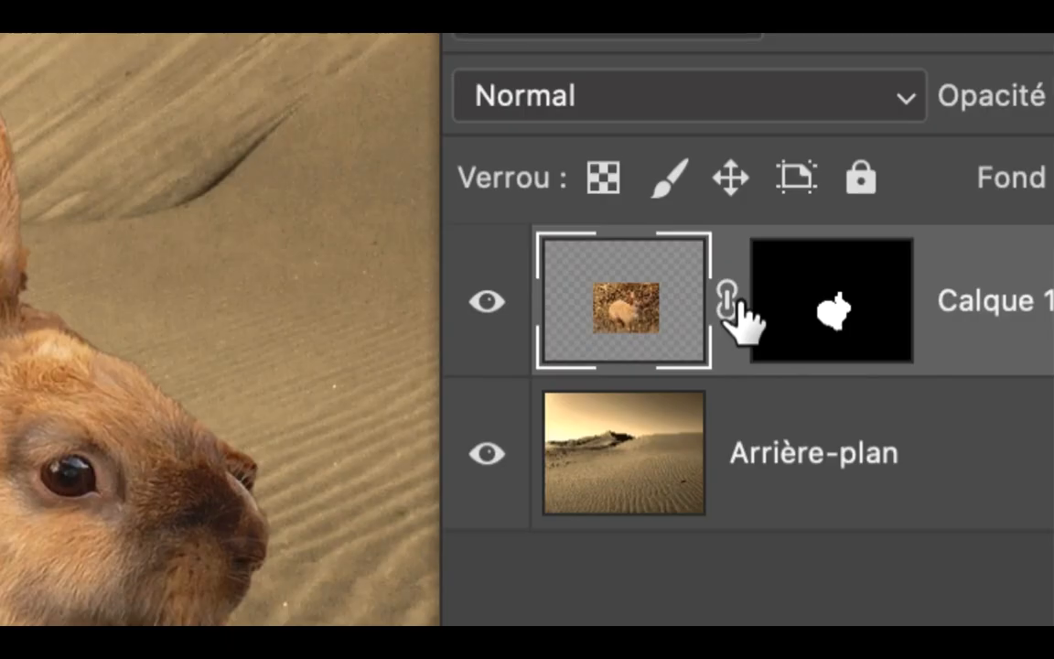
{"action": "left_click", "coordinate": [727, 302]}
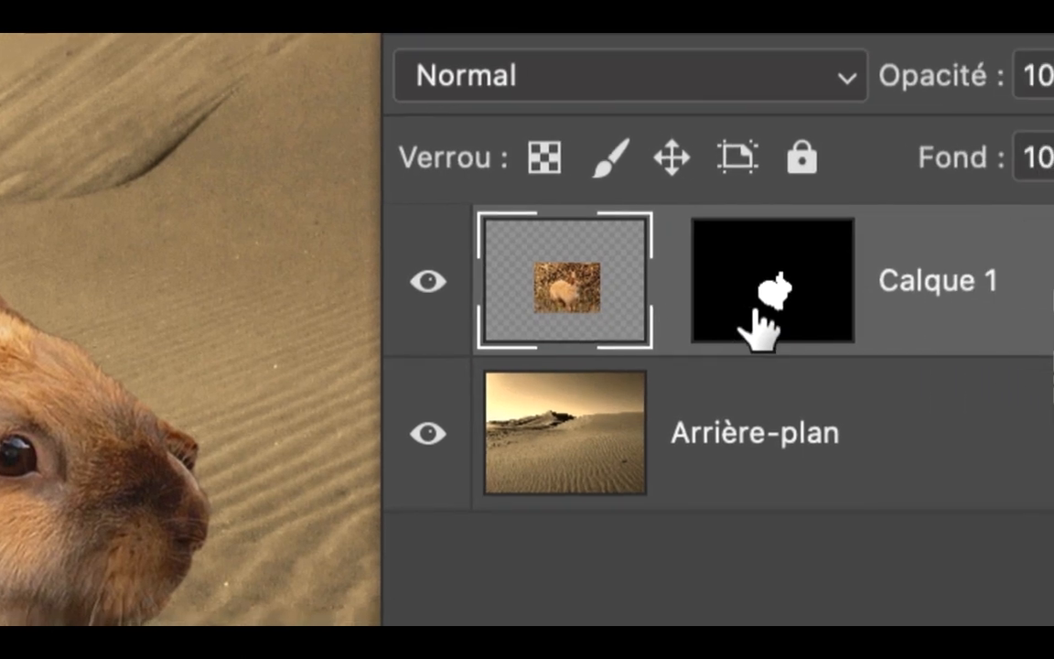
{"action": "left_click", "coordinate": [906, 324]}
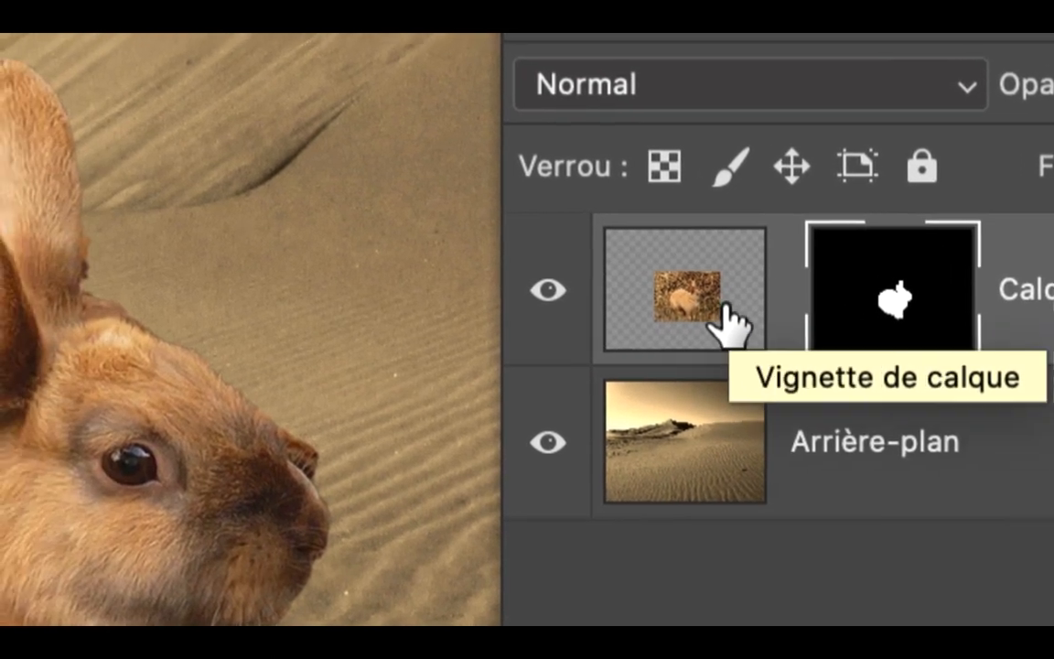
{"action": "left_click", "coordinate": [612, 285]}
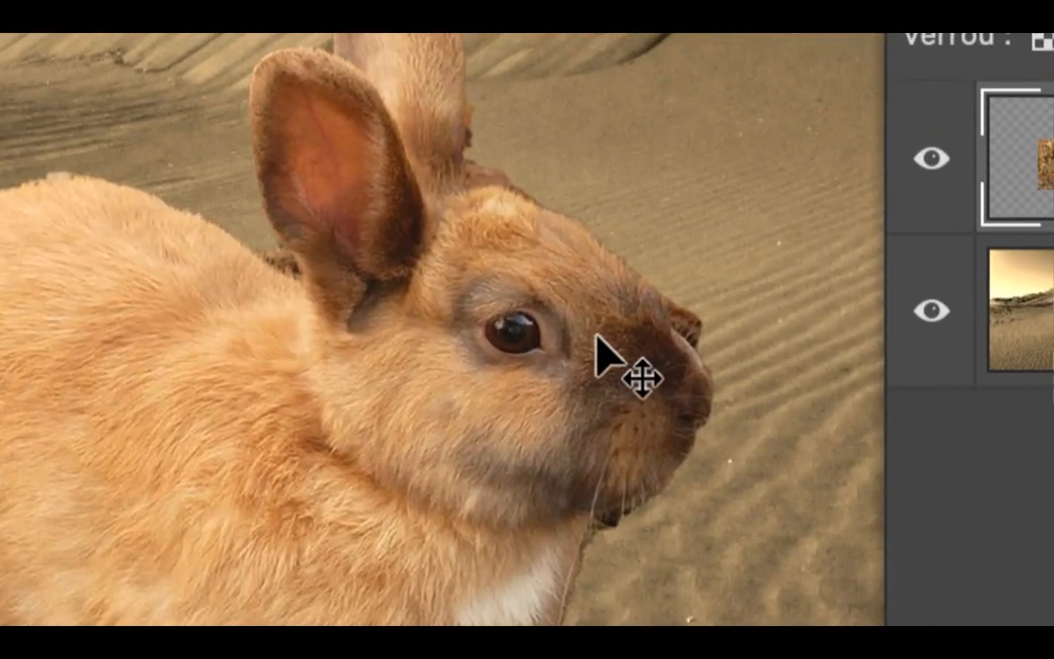
- Try moving the unlinked rabbit image alone and then its mask alone to the left, and undo the mask move
{"action": "left_click_drag", "start_coordinate": [602, 355], "coordinate": [700, 146]}
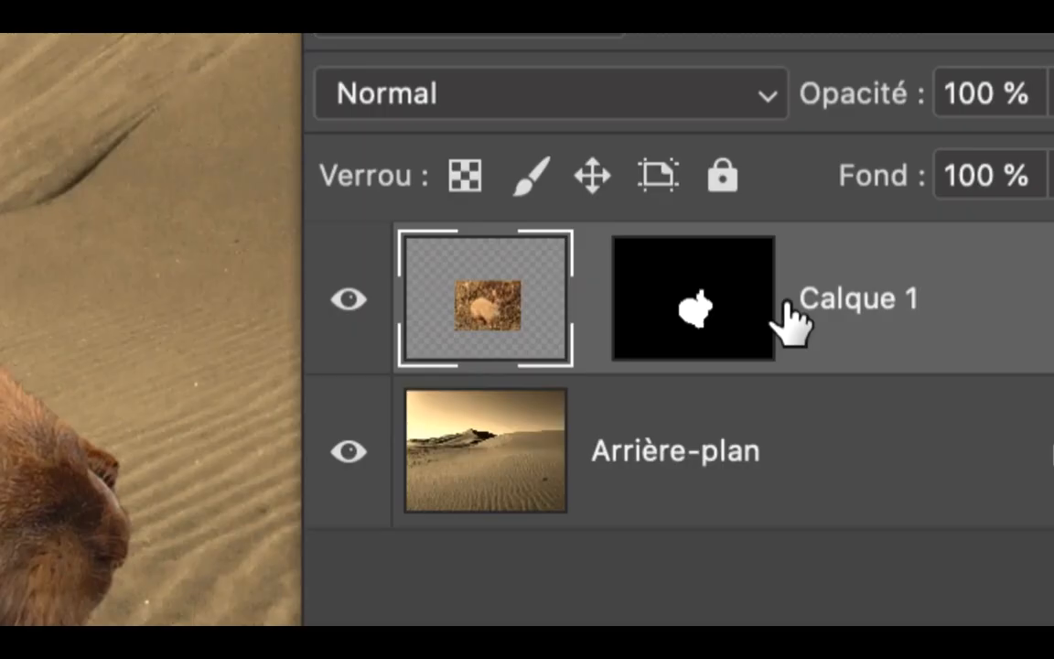
{"action": "left_click", "coordinate": [765, 313]}
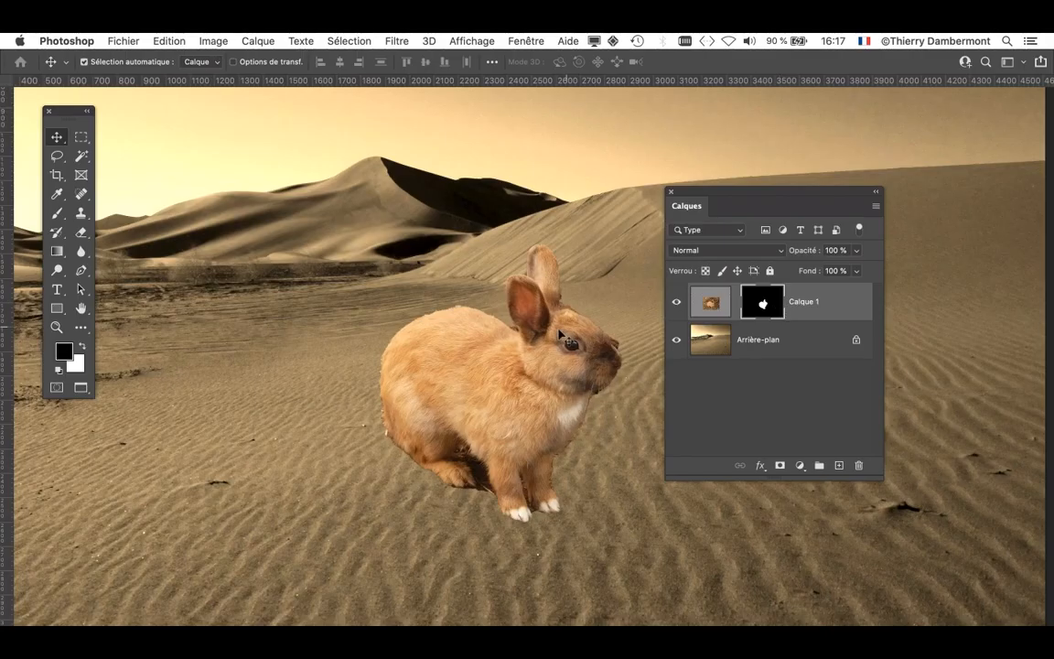
{"action": "left_click_drag", "start_coordinate": [541, 378], "coordinate": [483, 342]}
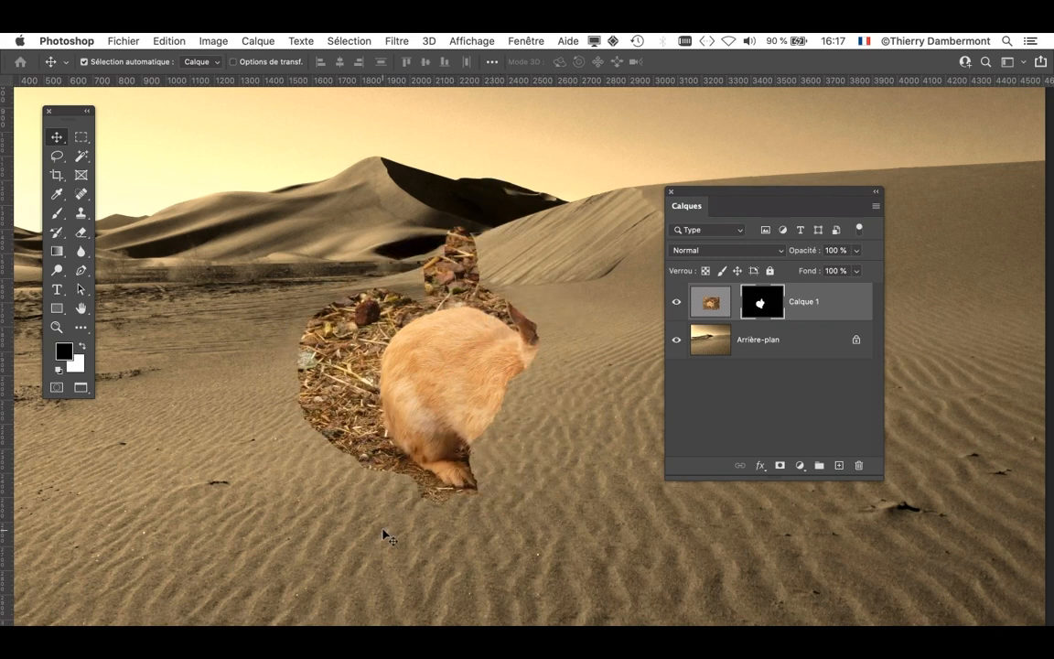
{"action": "key", "text": "super+z"}
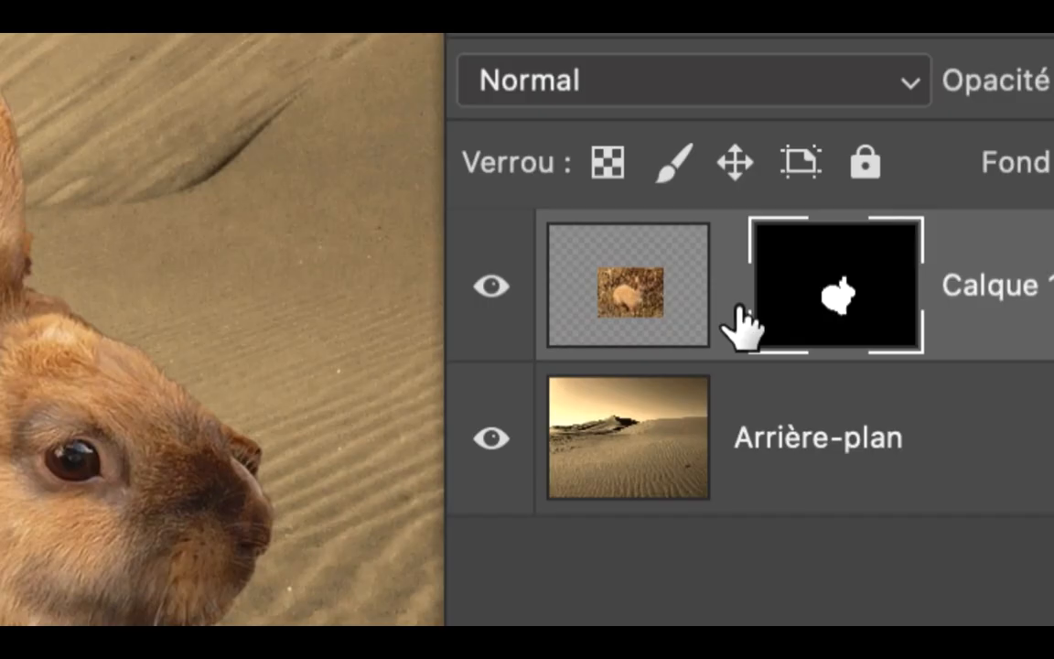
- Relink the mask of Calque 1 to its image and make the image thumbnail active instead of the mask
{"action": "left_click", "coordinate": [738, 306]}
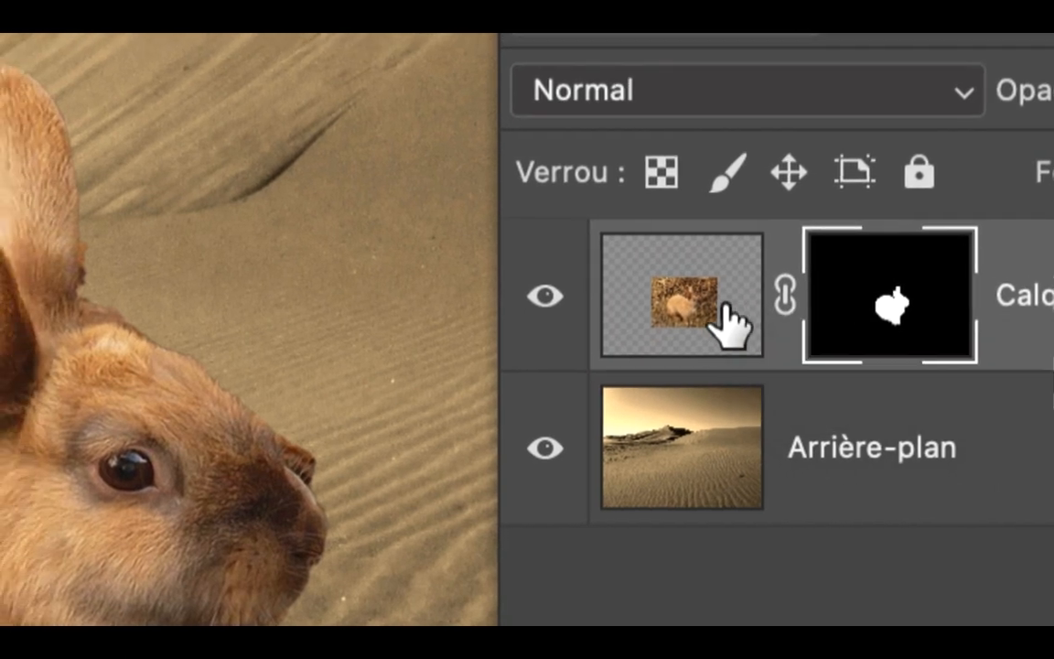
{"action": "left_click", "coordinate": [698, 307]}
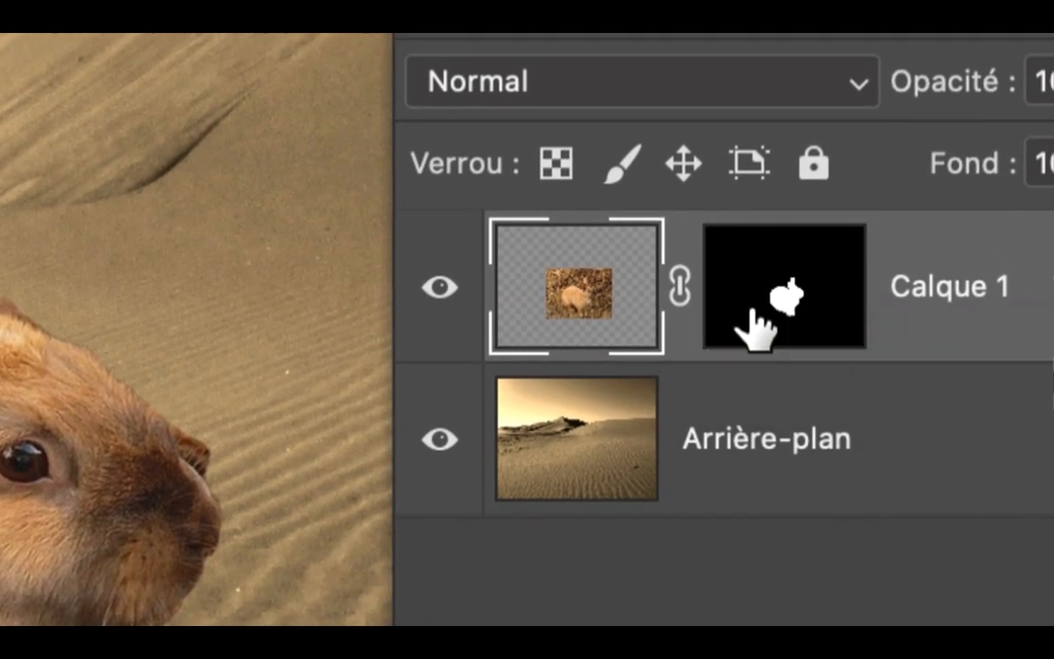
{"action": "left_click", "coordinate": [865, 325]}
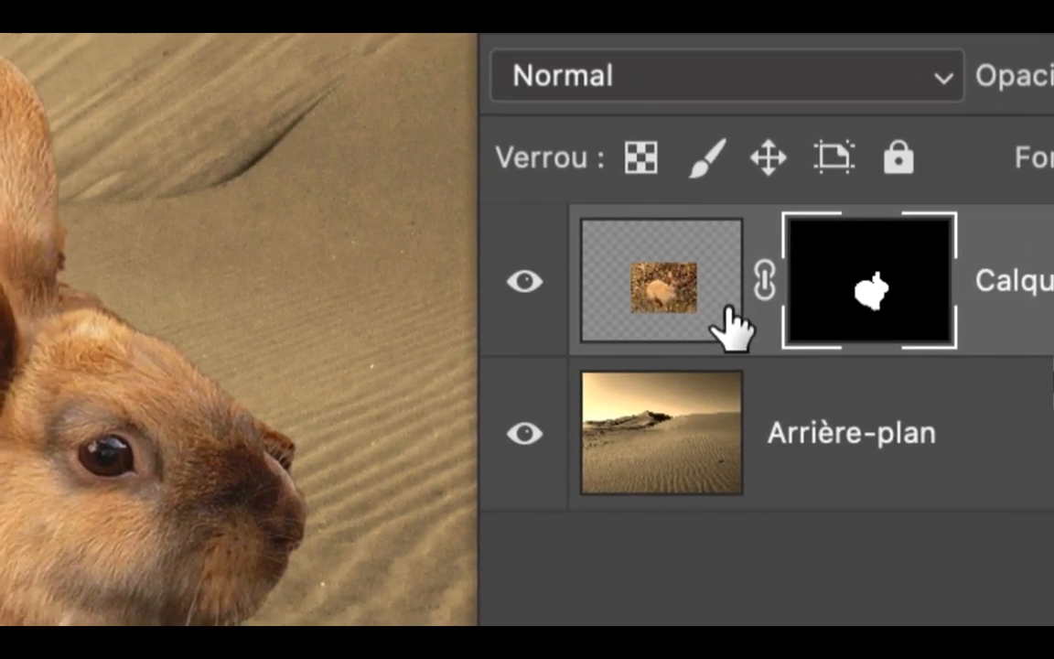
{"action": "left_click", "coordinate": [686, 315]}
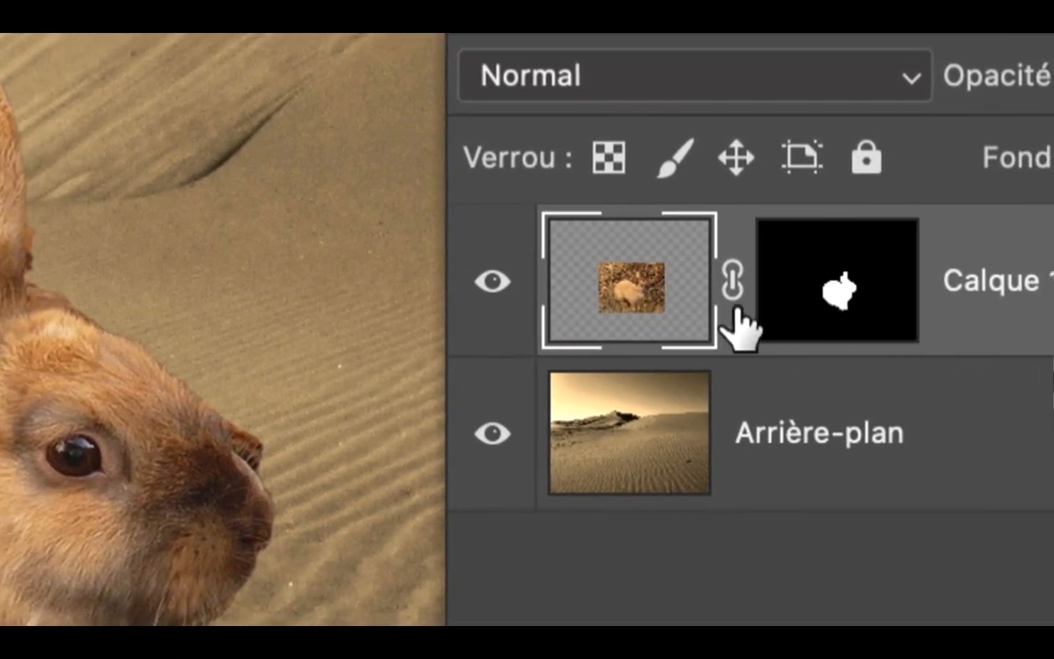
- Activate the mask and then the image thumbnail of Calque 1, and move the Layers panel clear of the composite
{"action": "left_click", "coordinate": [752, 322]}
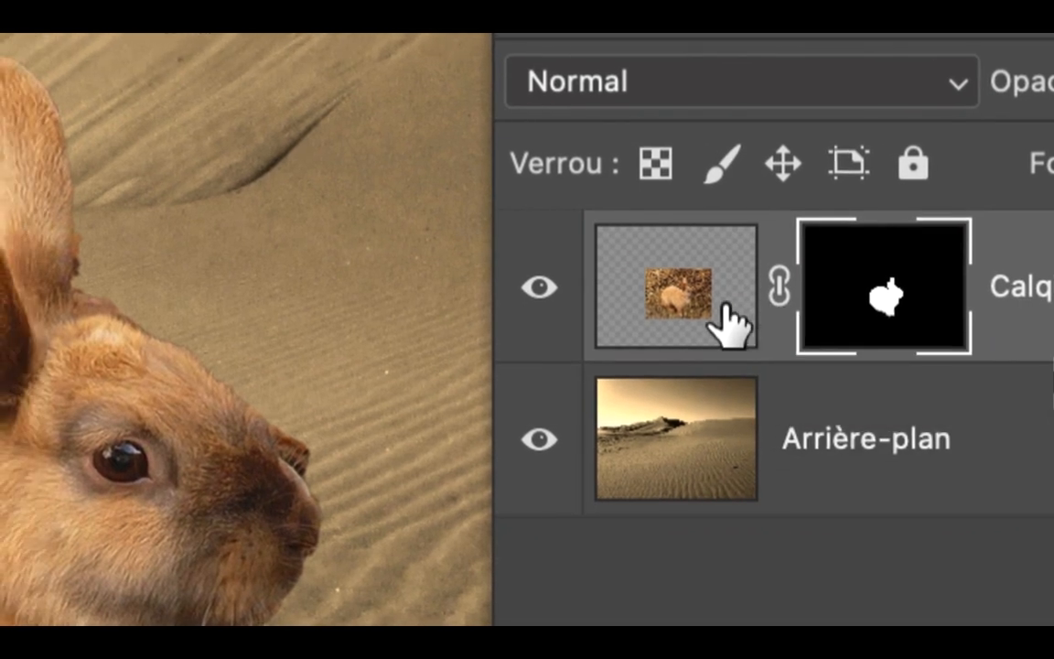
{"action": "left_click", "coordinate": [679, 316]}
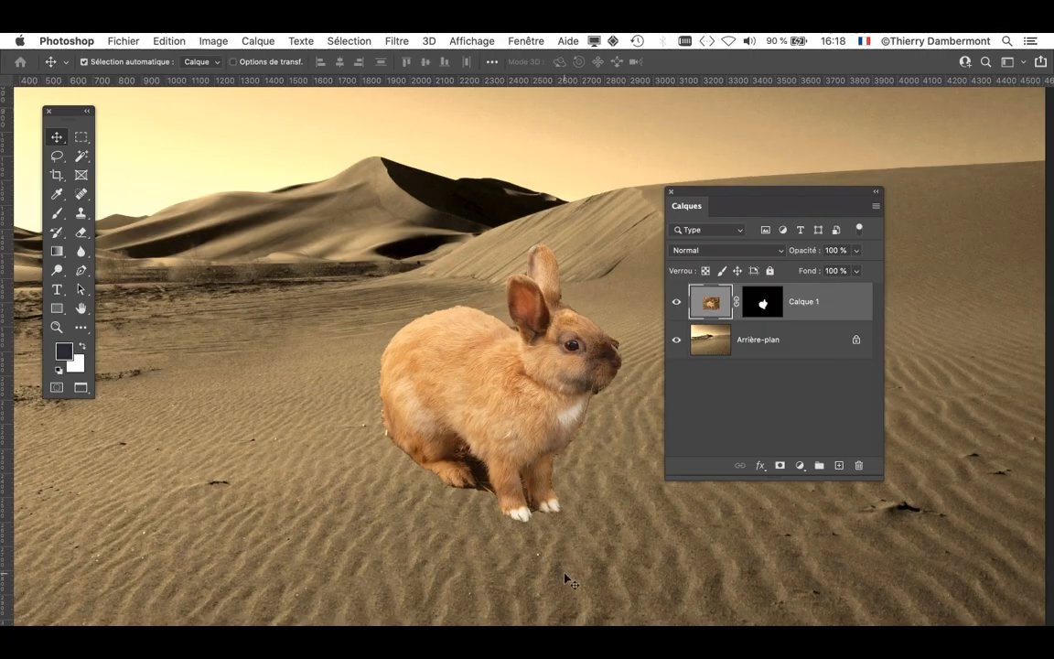
{"action": "scroll", "coordinate": [588, 436], "scroll_direction": "down", "scroll_amount": 3}
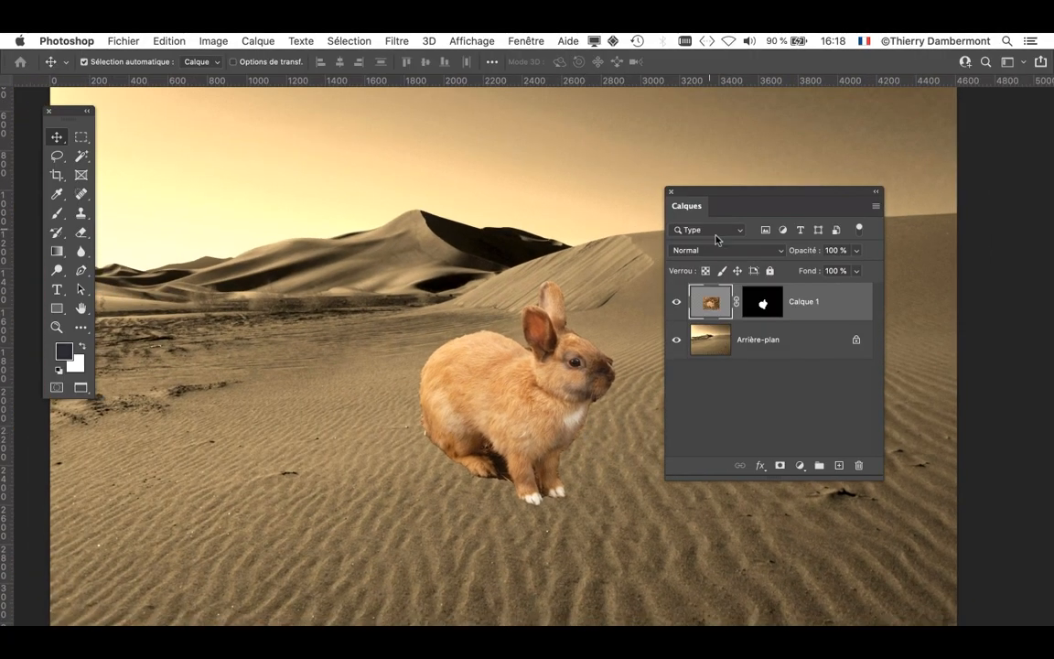
{"action": "left_click_drag", "start_coordinate": [689, 193], "coordinate": [867, 157]}
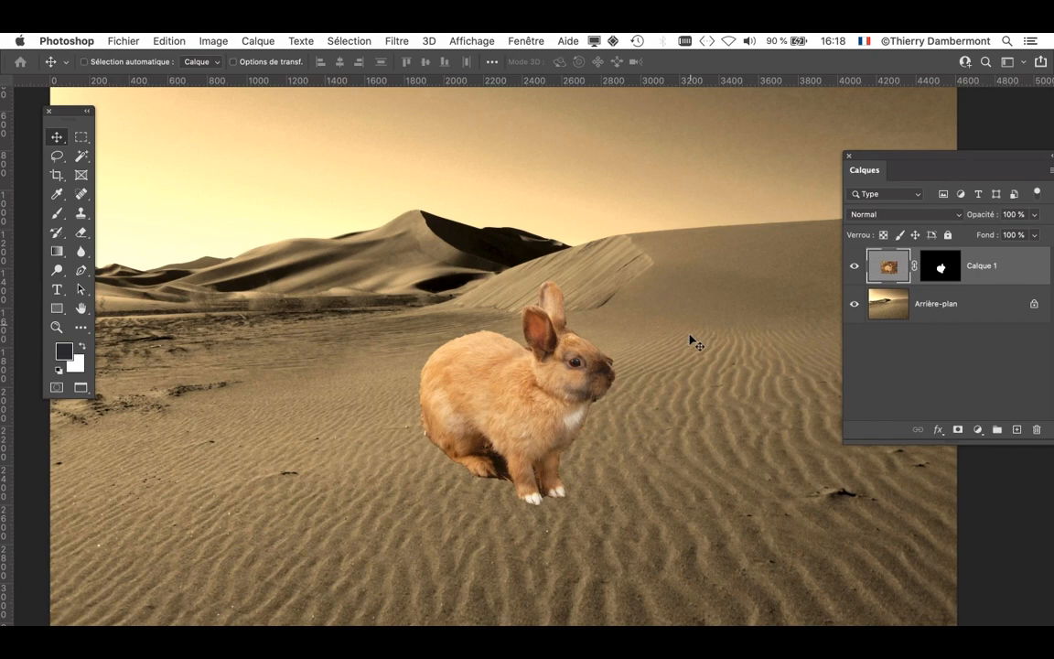
- Switch to Firefox, return to the Bing results for desert and look through the public-domain photos
{"action": "key", "text": "super+Tab"}
{"action": "left_click", "coordinate": [381, 364]}
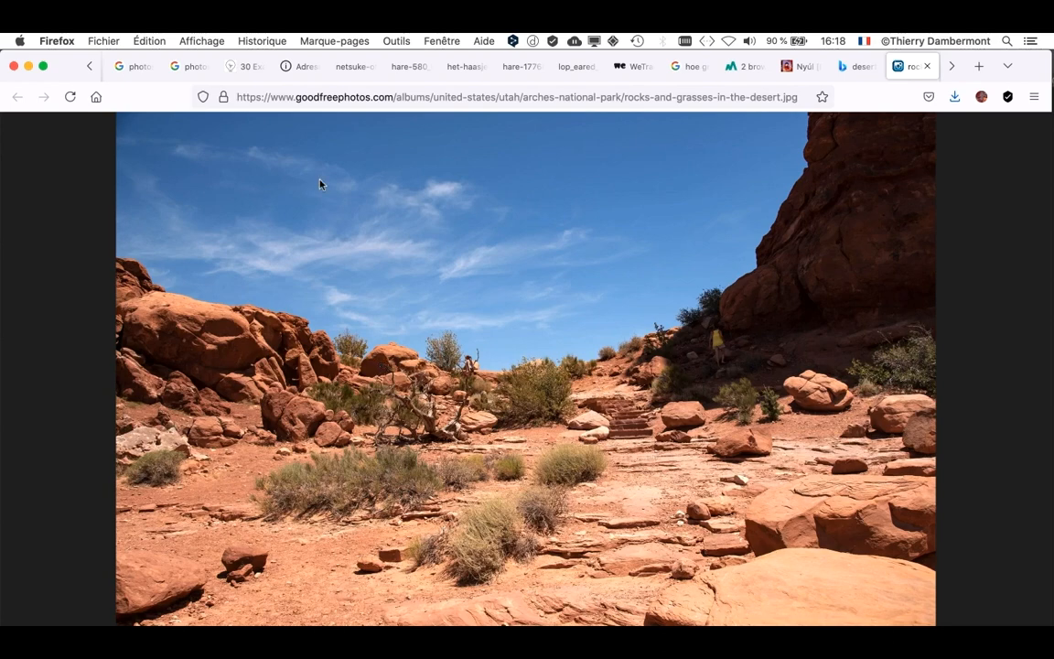
{"action": "left_click", "coordinate": [860, 67]}
{"action": "left_click", "coordinate": [1010, 141]}
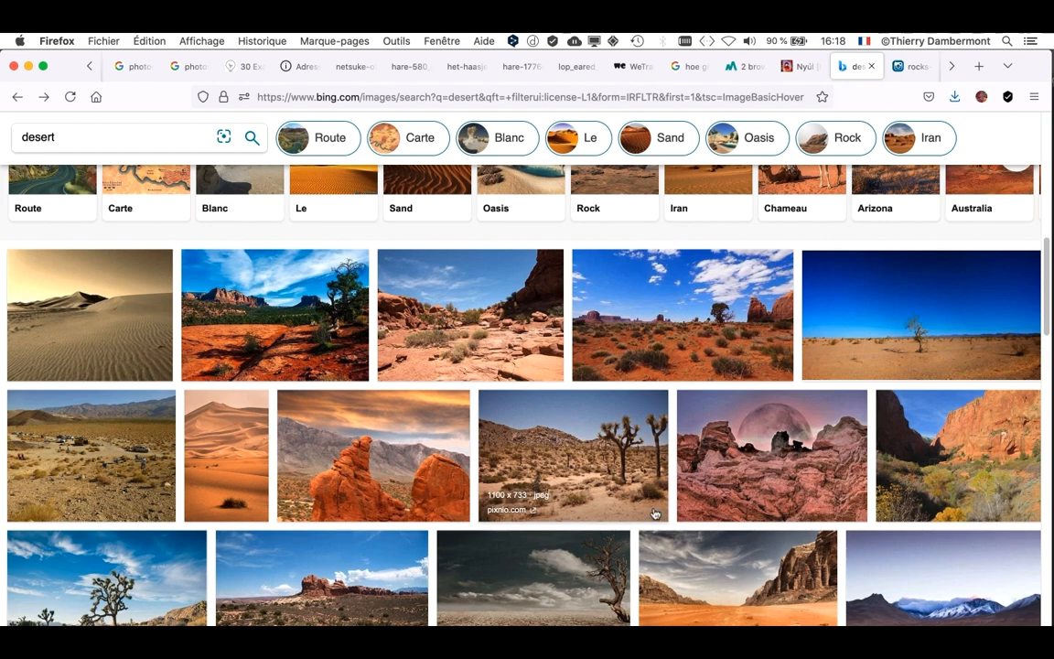
{"action": "scroll", "coordinate": [655, 514], "scroll_direction": "up", "scroll_amount": 5}
{"action": "scroll", "coordinate": [655, 513], "scroll_direction": "up", "scroll_amount": 3}
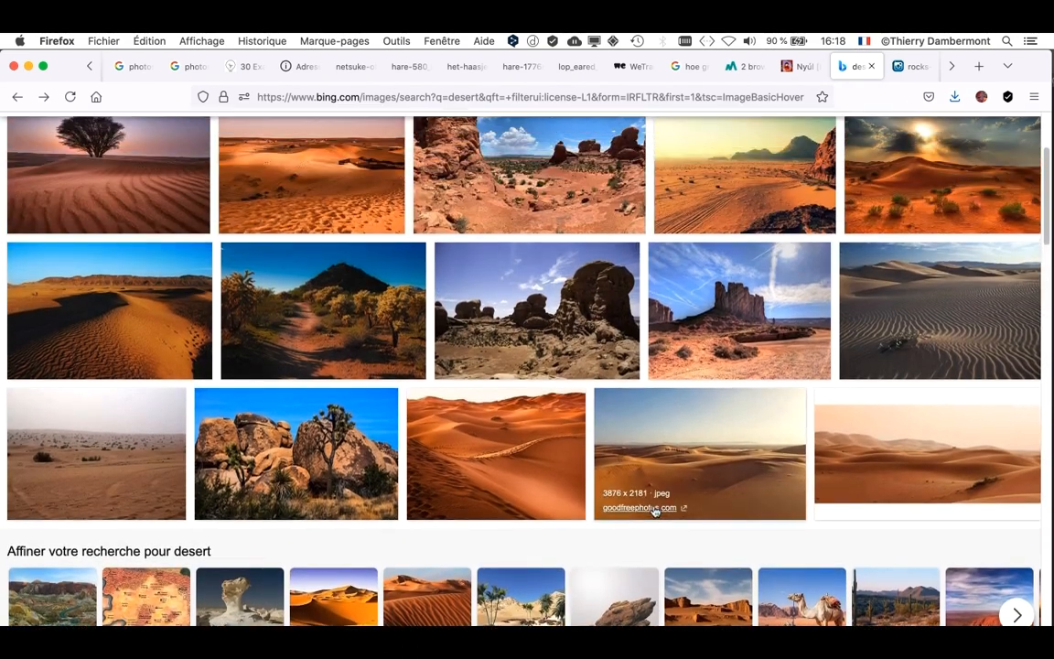
{"action": "scroll", "coordinate": [655, 514], "scroll_direction": "up", "scroll_amount": 1}
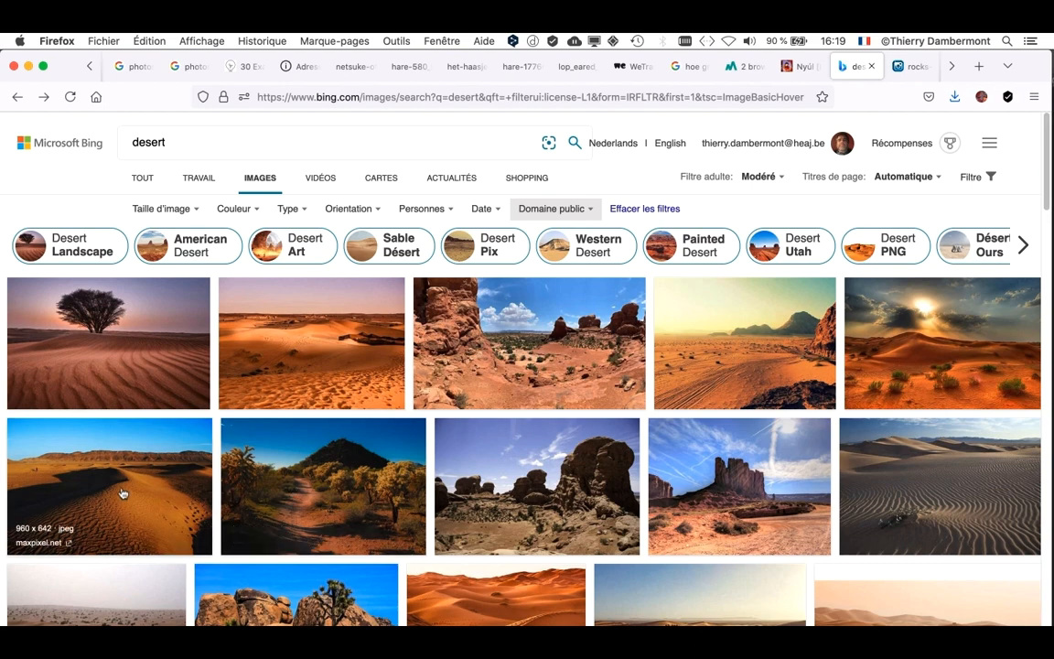
- Switch to Photoshop, check the rabbit cutout document's pixel dimensions in Image Size and cancel without resizing
{"action": "key", "text": "super+Tab"}
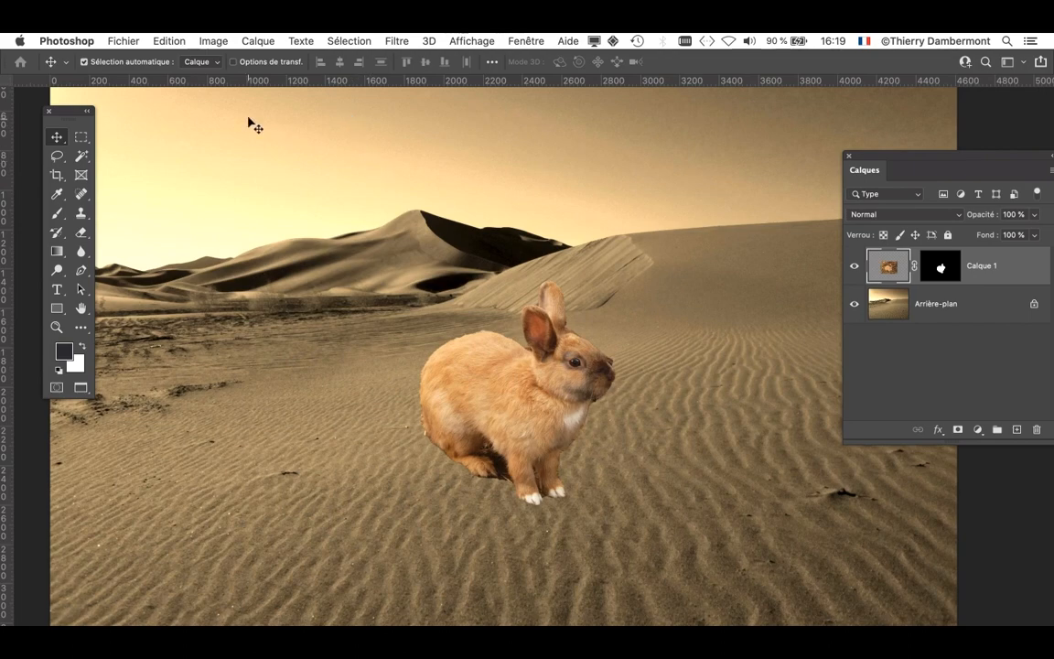
{"action": "key", "text": "ctrl+Tab"}
{"action": "left_click", "coordinate": [214, 40]}
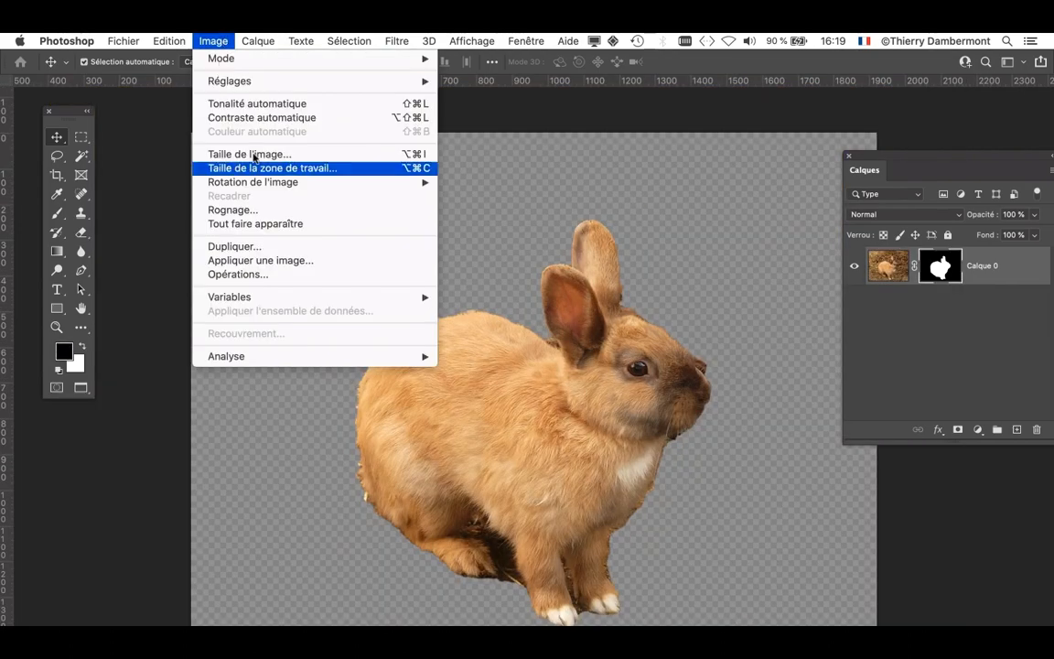
{"action": "left_click", "coordinate": [275, 161]}
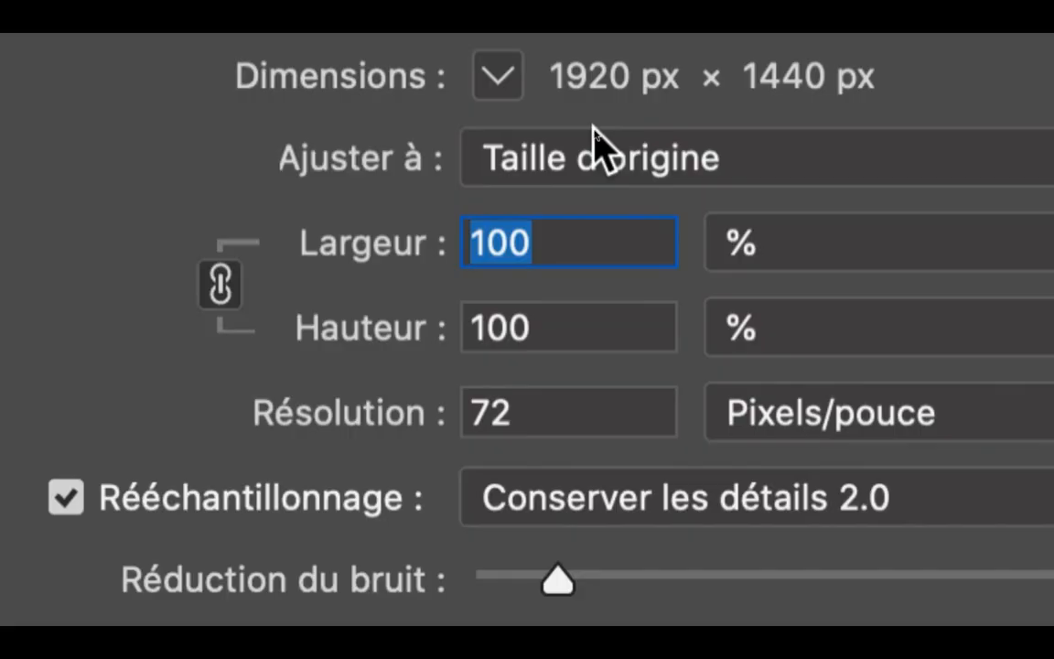
{"action": "key", "text": "super+Tab"}
{"action": "key", "text": "super+Tab"}
{"action": "key", "text": "super+Tab"}
{"action": "key", "text": "super+Tab"}
{"action": "key", "text": "super+Tab"}
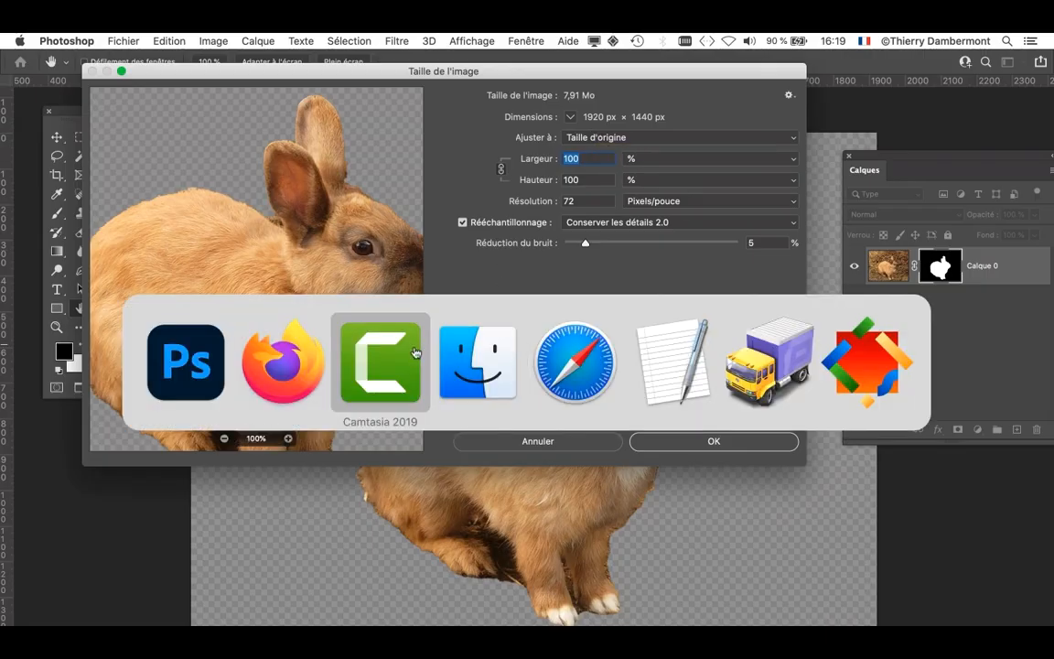
{"action": "key", "text": "super+Tab"}
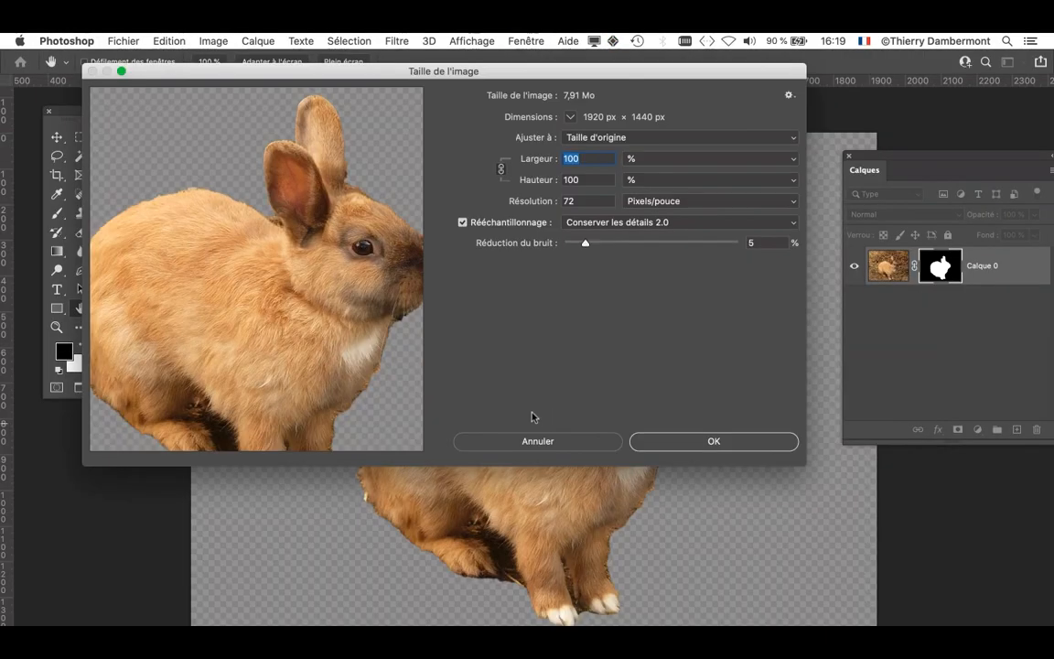
{"action": "left_click", "coordinate": [536, 440]}
- Switch to Firefox and display the full image of the orange Pixabay dune photo from the Bing desert results
{"action": "key", "text": "super+Tab"}
{"action": "left_click", "coordinate": [380, 359]}
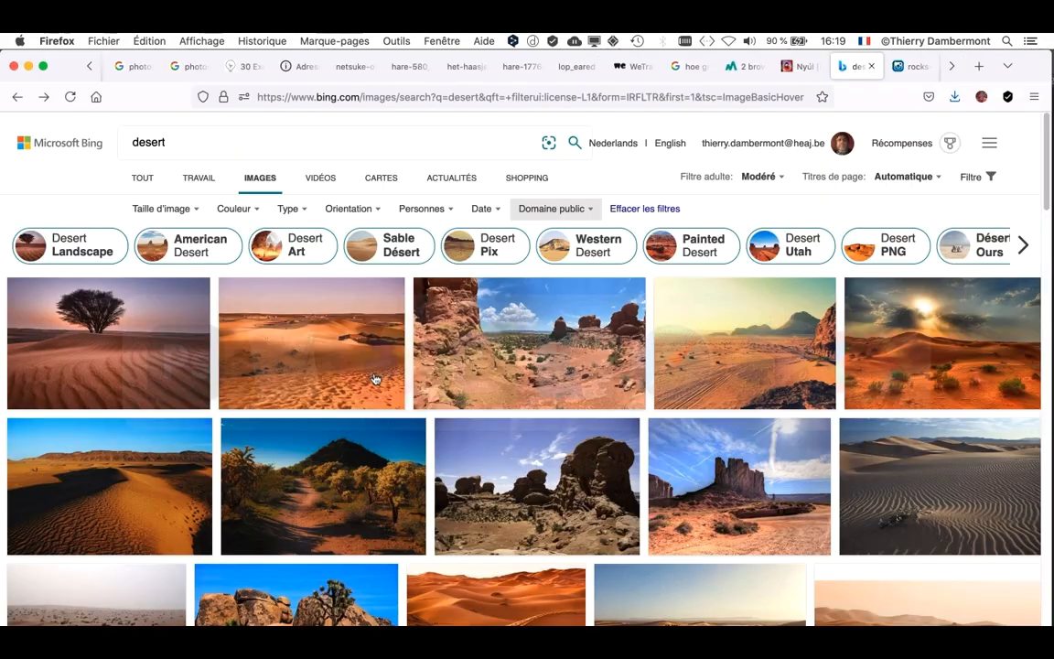
{"action": "left_click", "coordinate": [279, 360]}
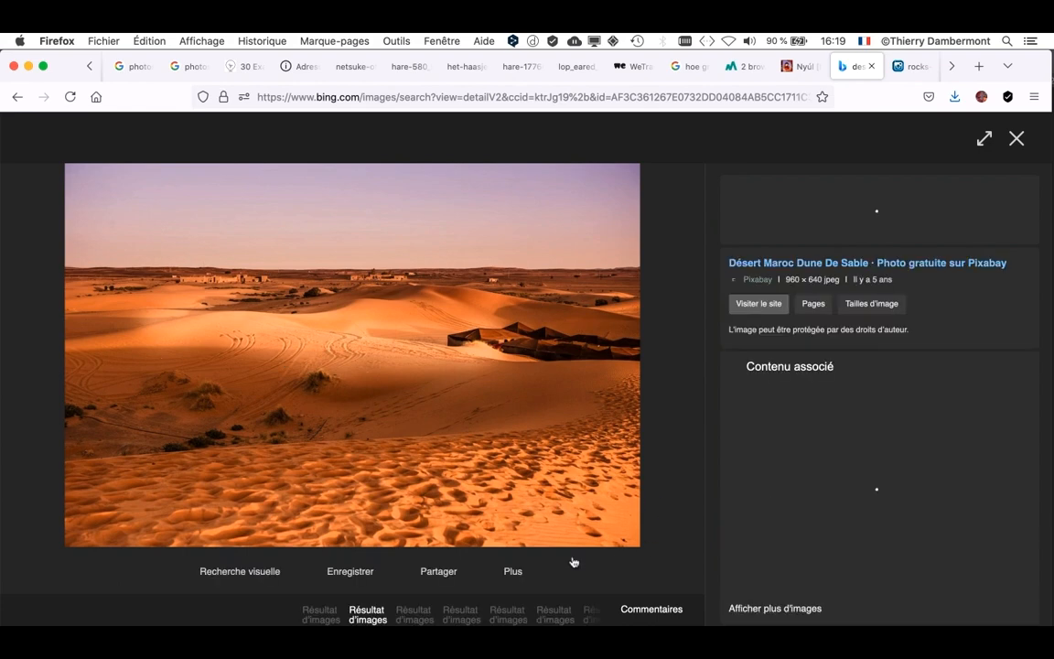
{"action": "left_click", "coordinate": [511, 572]}
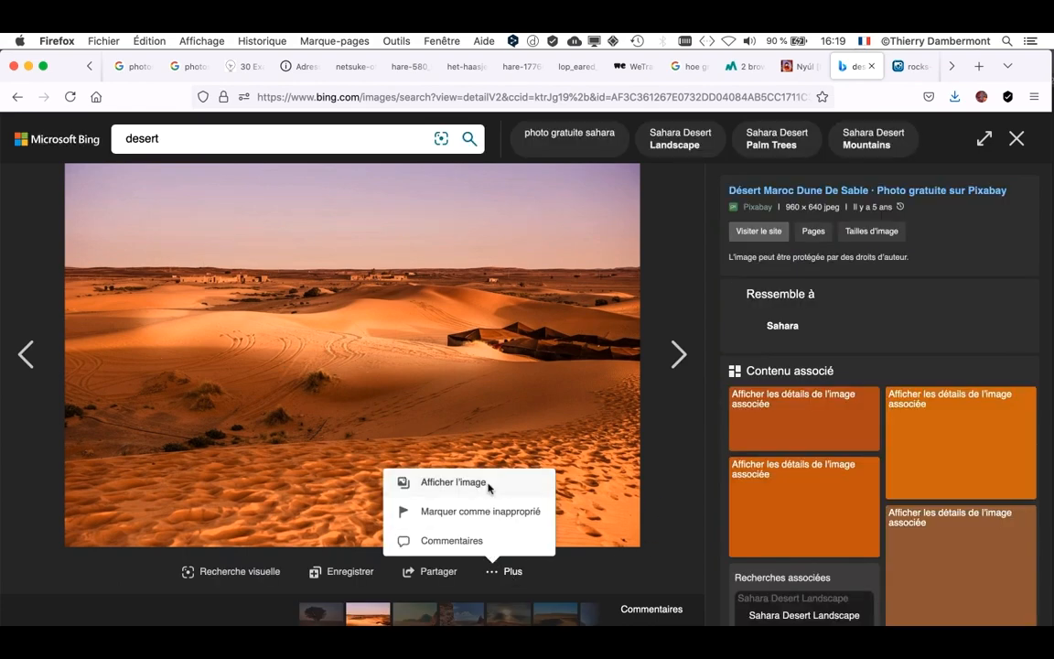
{"action": "left_click", "coordinate": [485, 482]}
- Save the dune photo as desert-1270330_960_720.webp in the doc mercredi apres-midi folder
{"action": "right_click", "coordinate": [596, 422]}
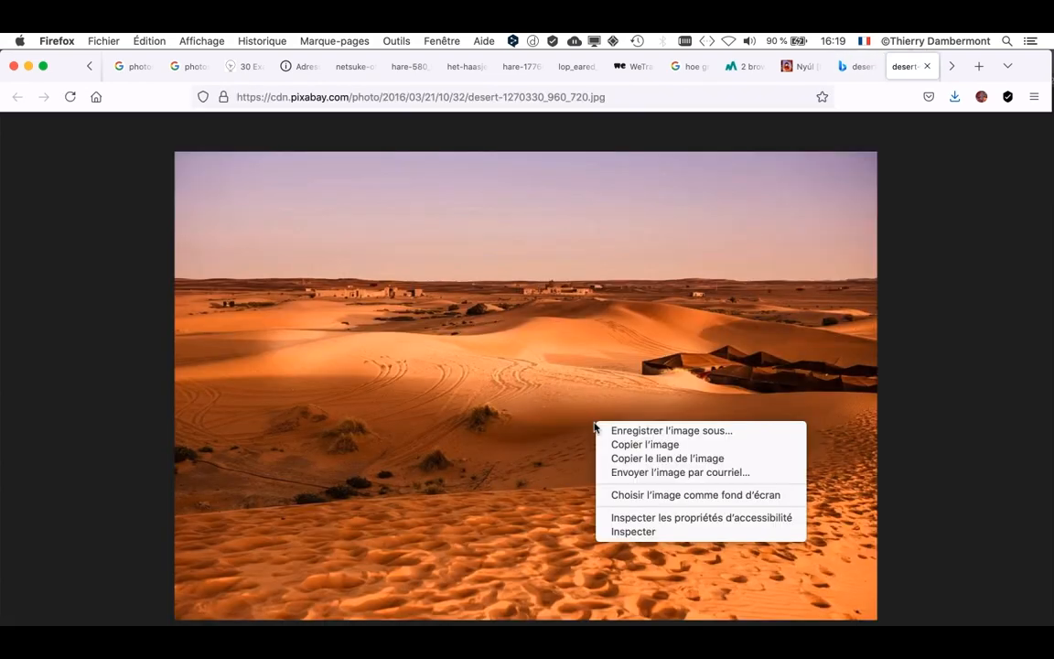
{"action": "left_click", "coordinate": [650, 431]}
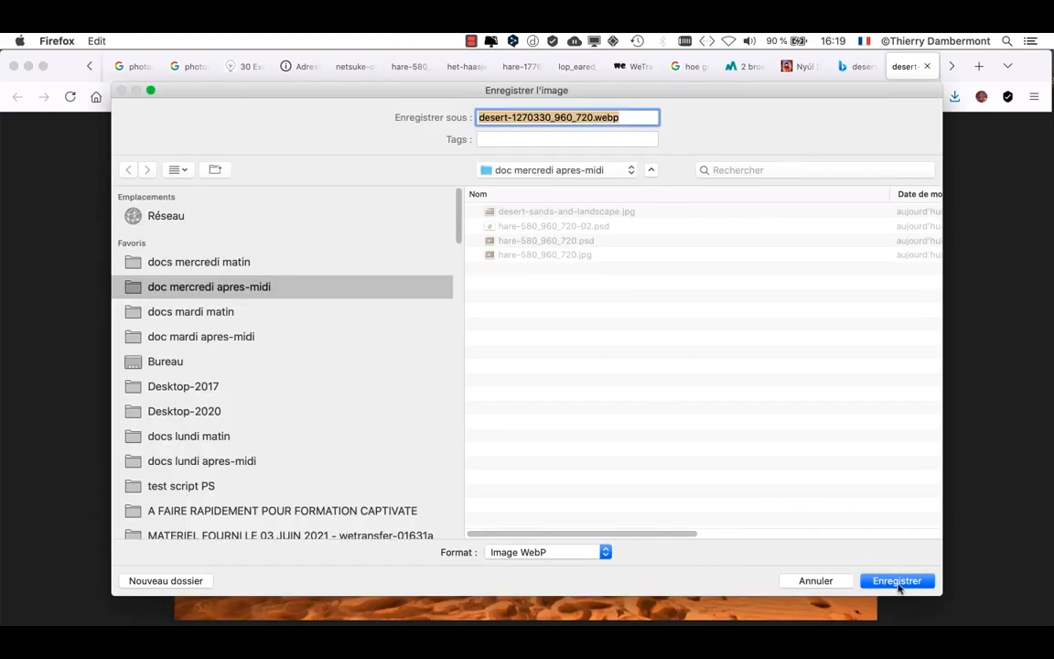
{"action": "left_click", "coordinate": [897, 580]}
- Switch to Photoshop and open desert-sands-and-landscape.jpg from the doc mercredi apres-midi folder
{"action": "key", "text": "super+Tab"}
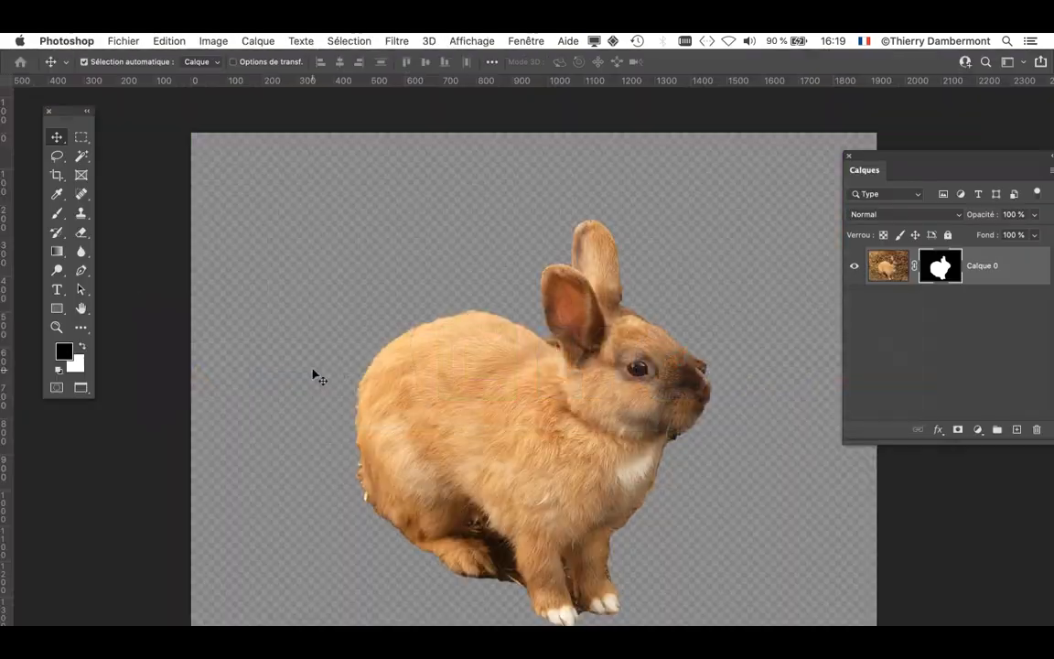
{"action": "left_click", "coordinate": [117, 41]}
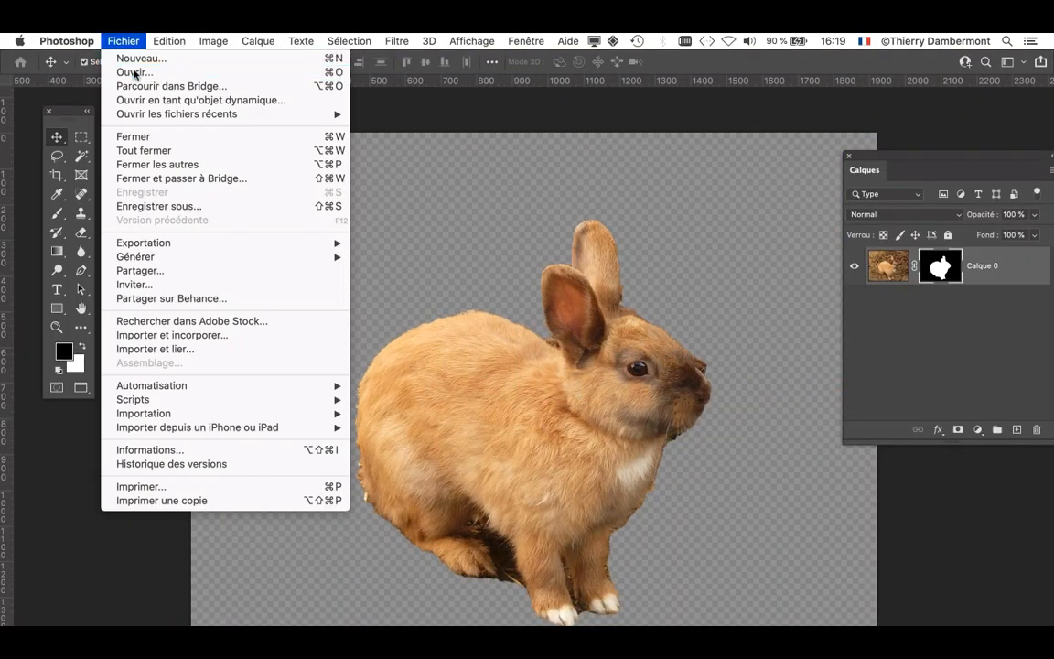
{"action": "left_click", "coordinate": [135, 73]}
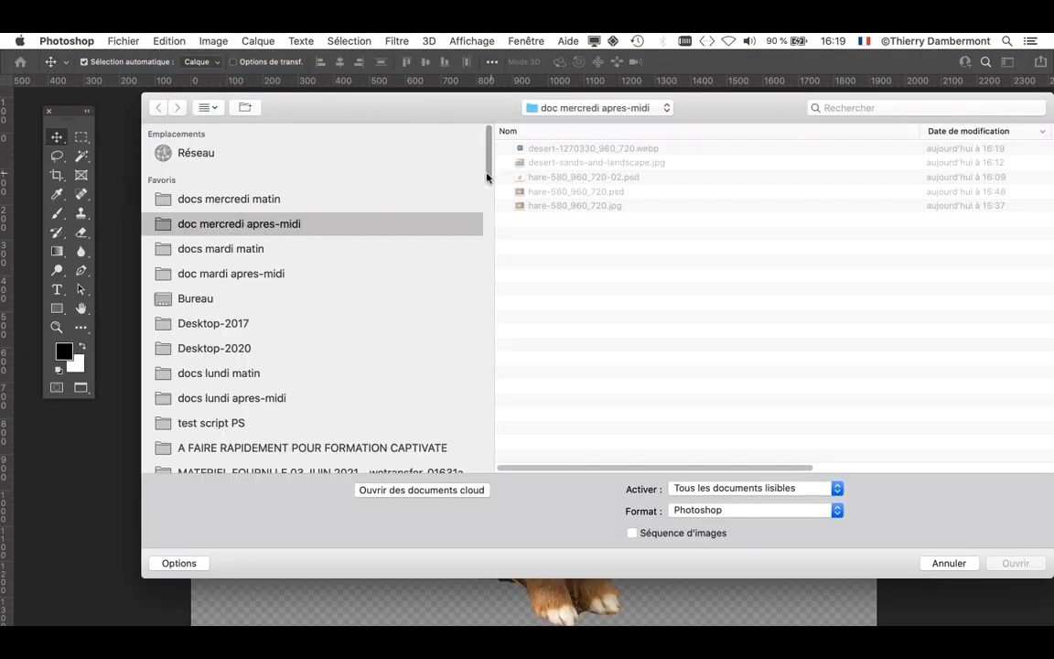
{"action": "left_click", "coordinate": [547, 164]}
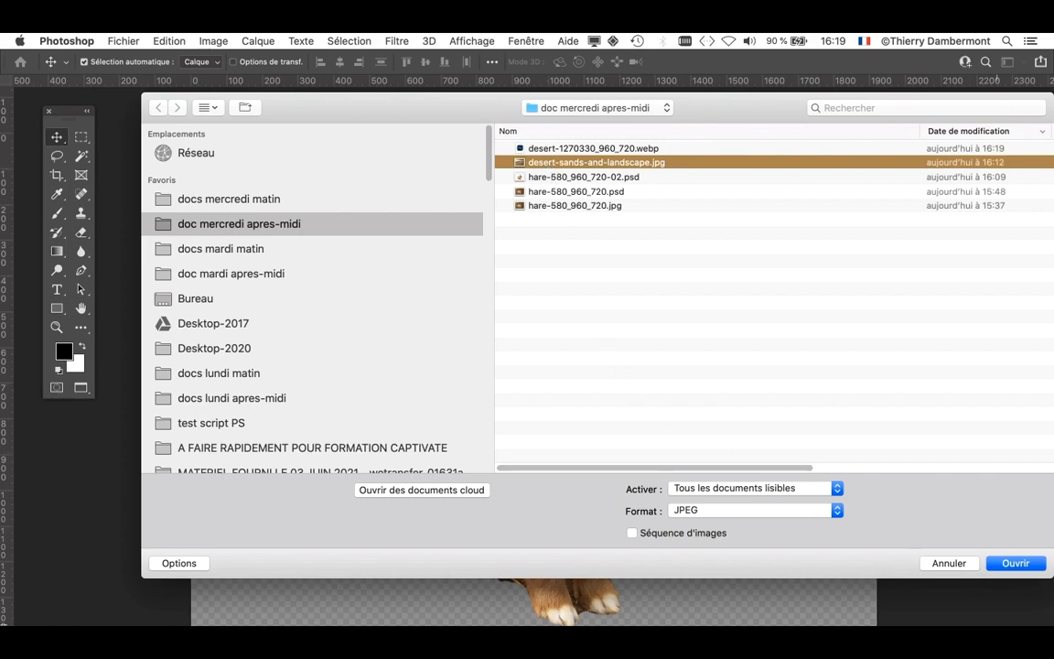
{"action": "left_click", "coordinate": [1016, 564]}
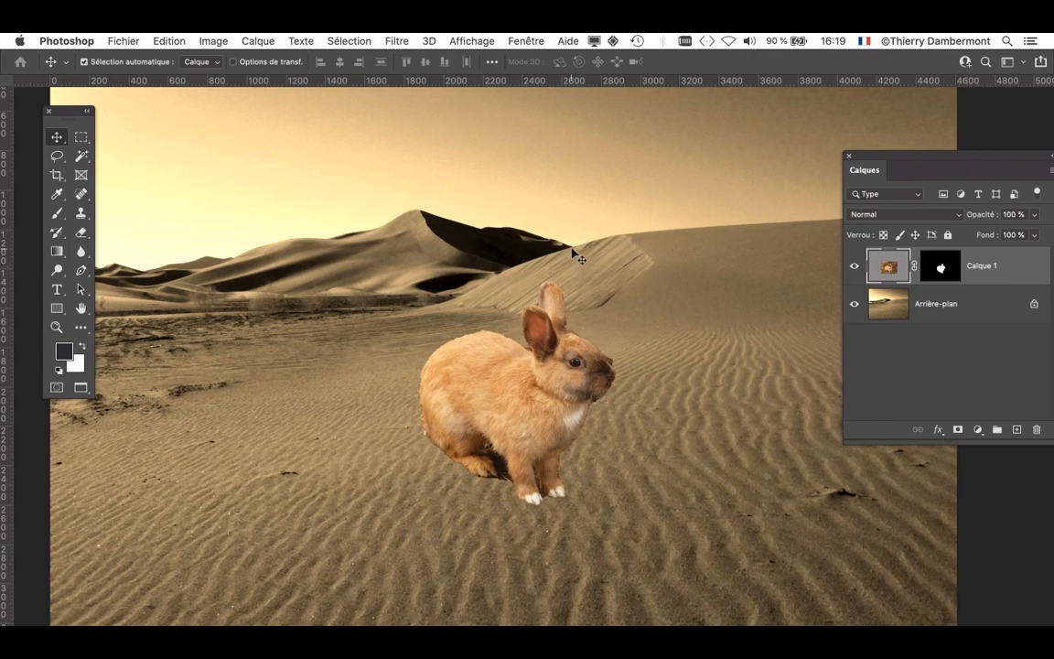
- Show the doc mercredi apres-midi files as icons in the Open dialog and check desert-1270330_960_720.webp
{"action": "key", "text": "super+Tab"}
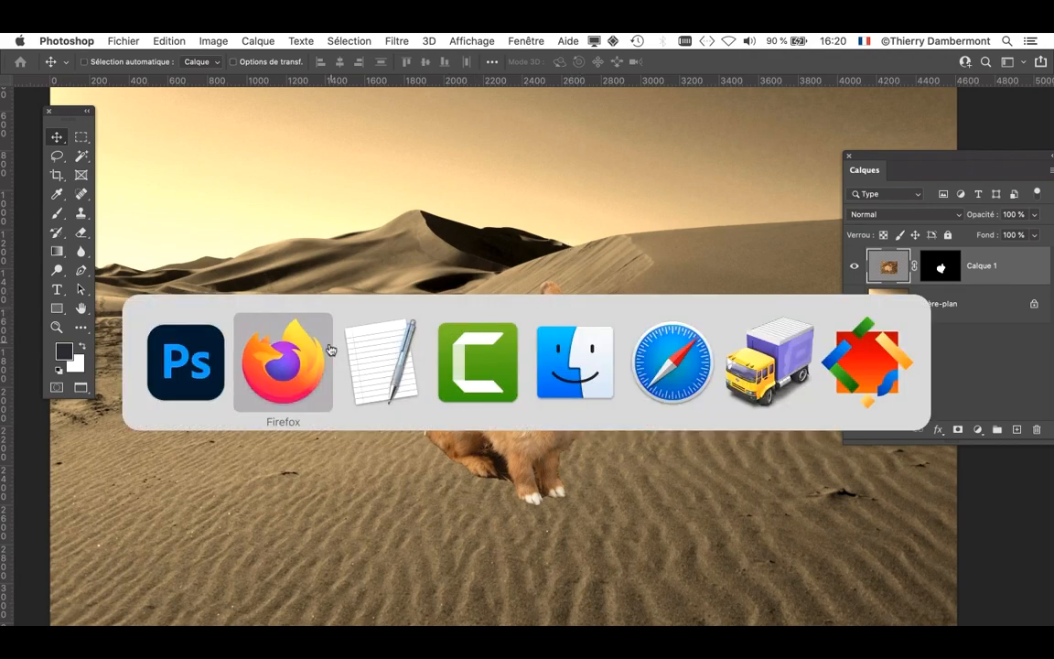
{"action": "left_click", "coordinate": [177, 378]}
{"action": "left_click", "coordinate": [126, 43]}
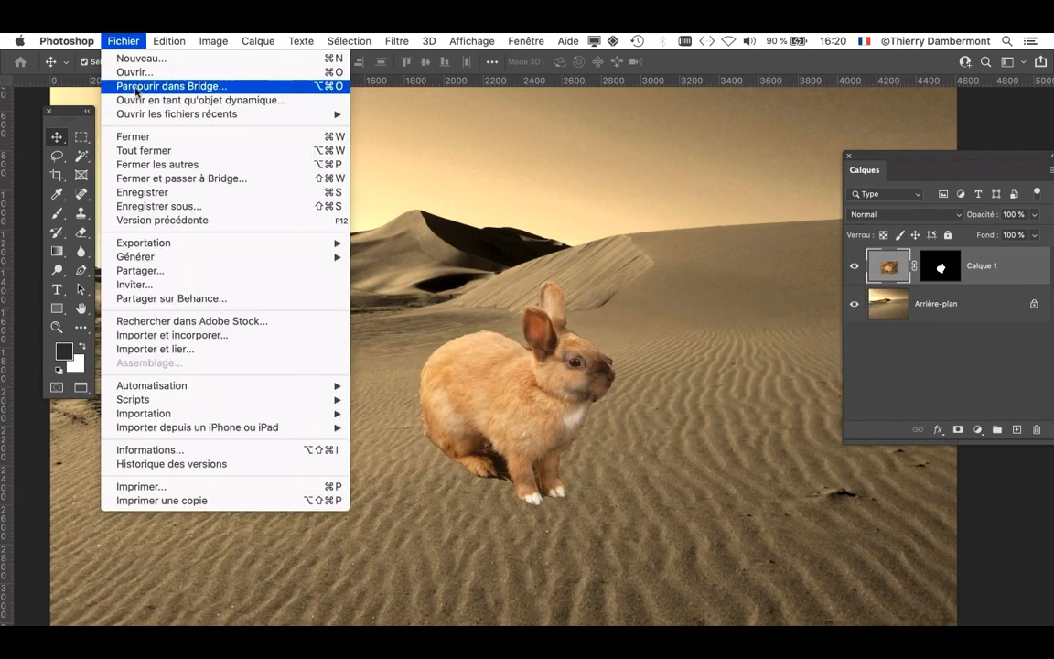
{"action": "left_click", "coordinate": [135, 74]}
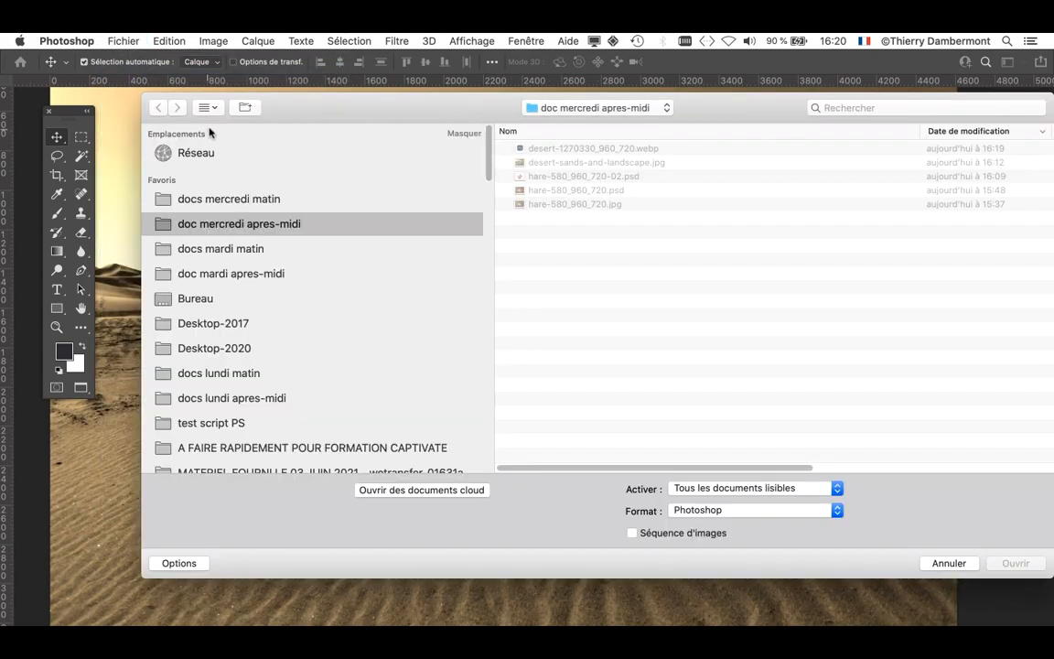
{"action": "left_click", "coordinate": [214, 109]}
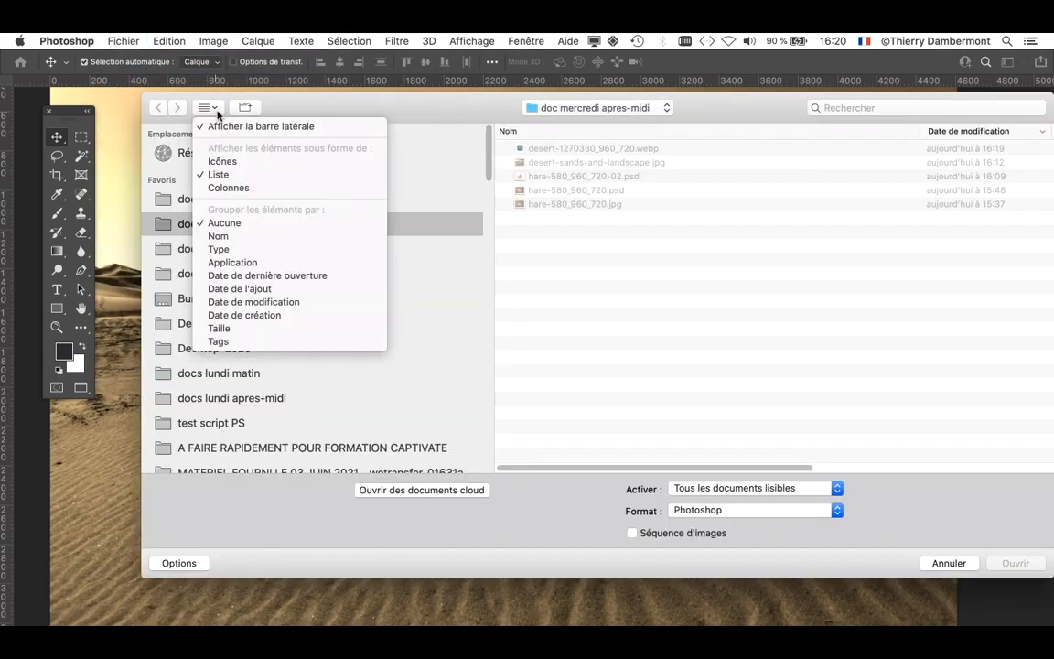
{"action": "left_click", "coordinate": [219, 161]}
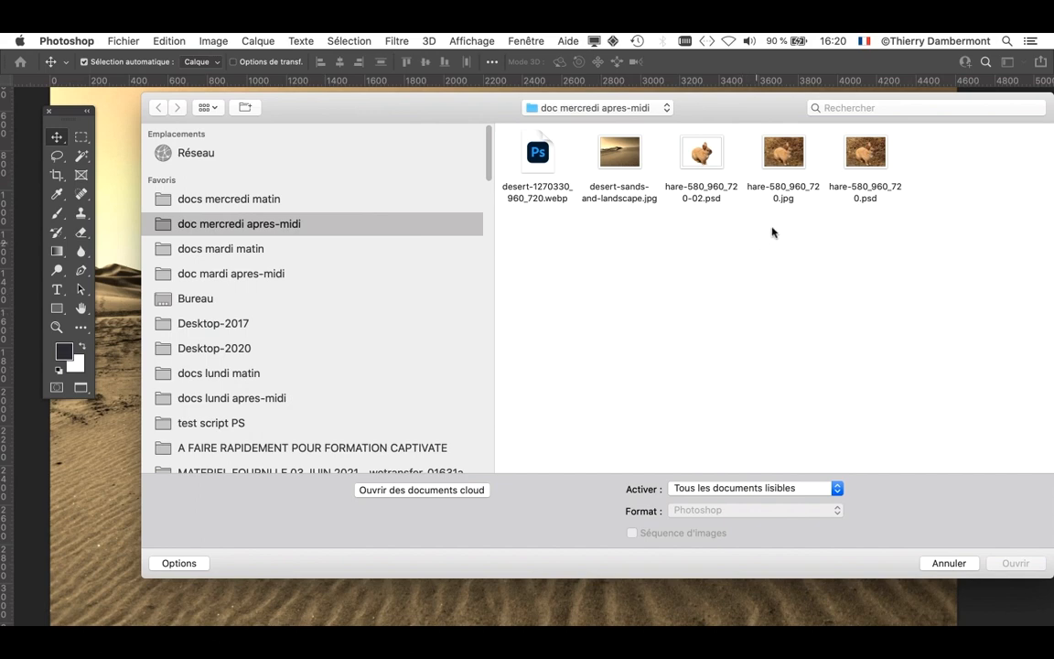
{"action": "left_click", "coordinate": [531, 161]}
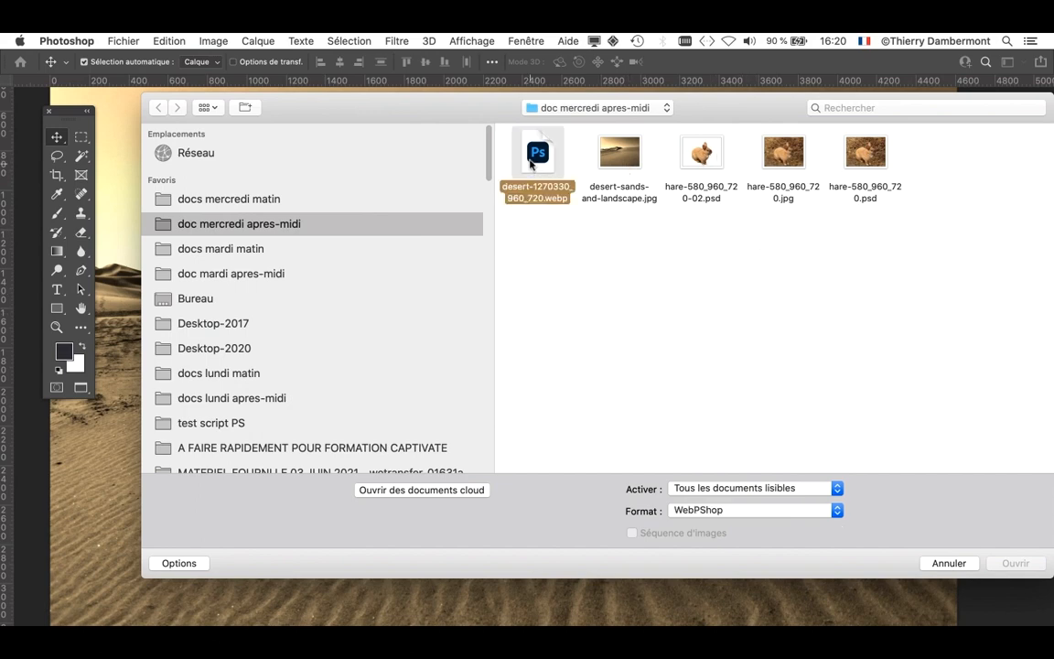
{"action": "left_click", "coordinate": [713, 287]}
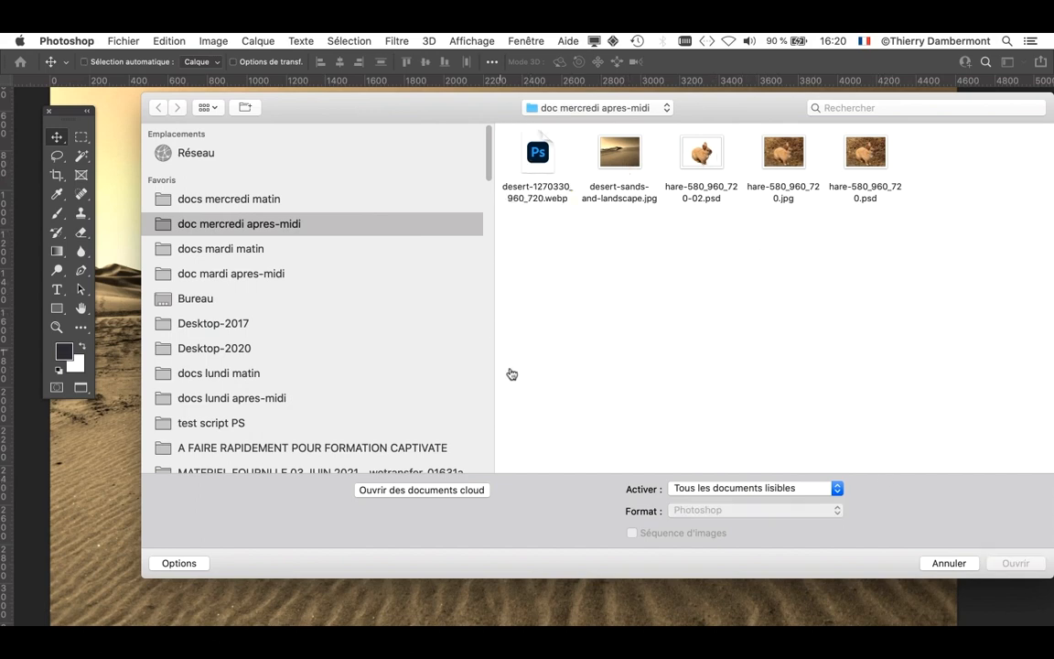
- Switch to Firefox, close the enlarged Pixabay dune photo and return to the Bing desert image results
{"action": "key", "text": "super+Tab"}
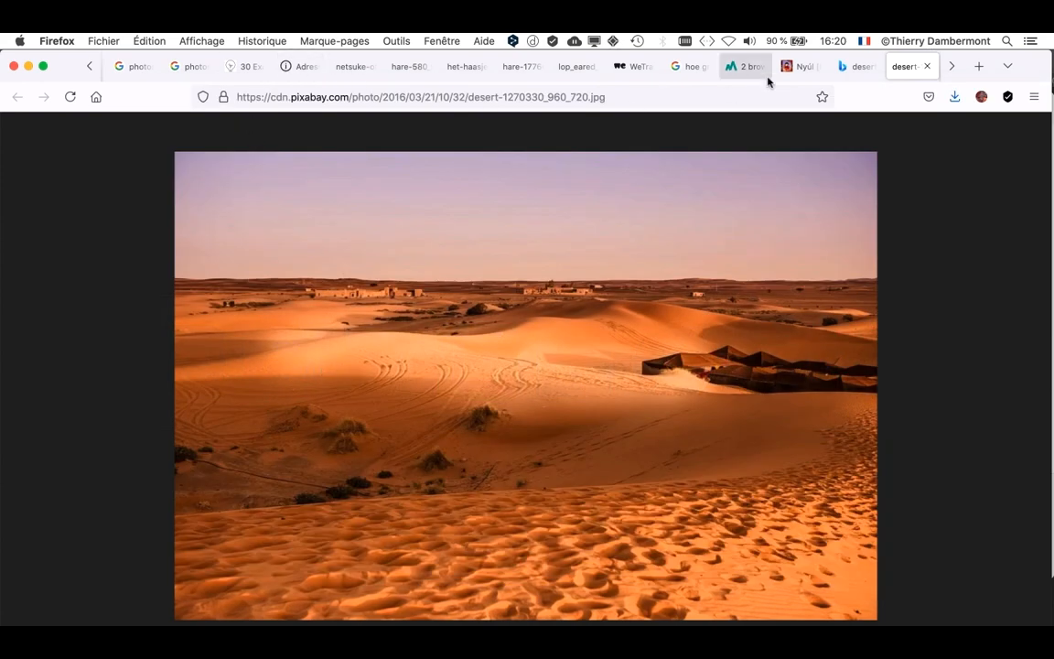
{"action": "left_click", "coordinate": [854, 68]}
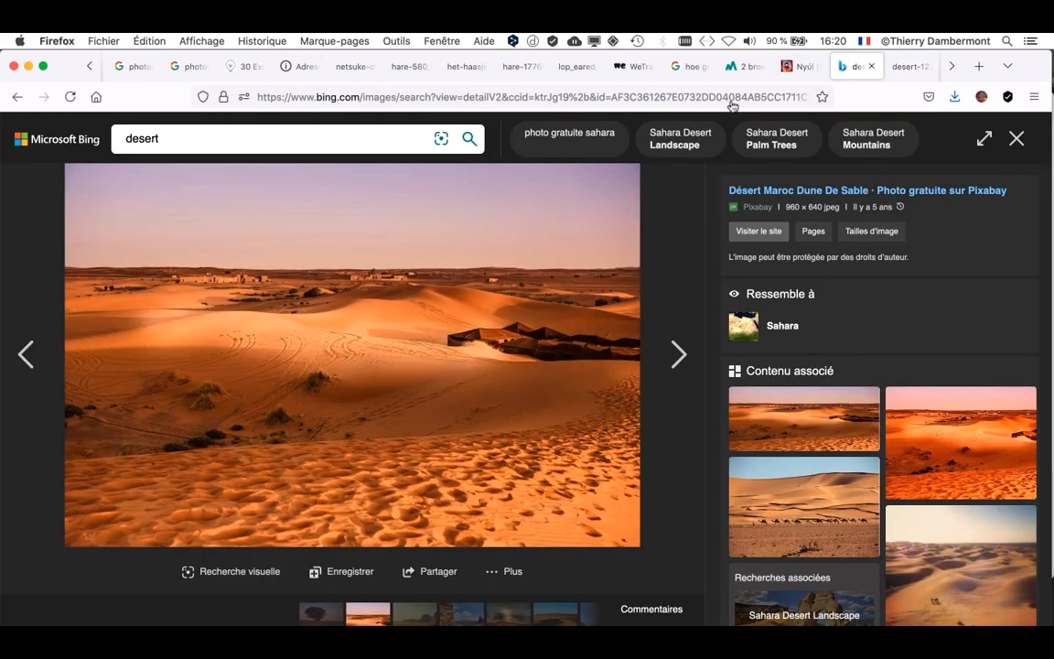
{"action": "left_click", "coordinate": [1016, 139]}
{"action": "scroll", "coordinate": [686, 529], "scroll_direction": "down", "scroll_amount": 1}
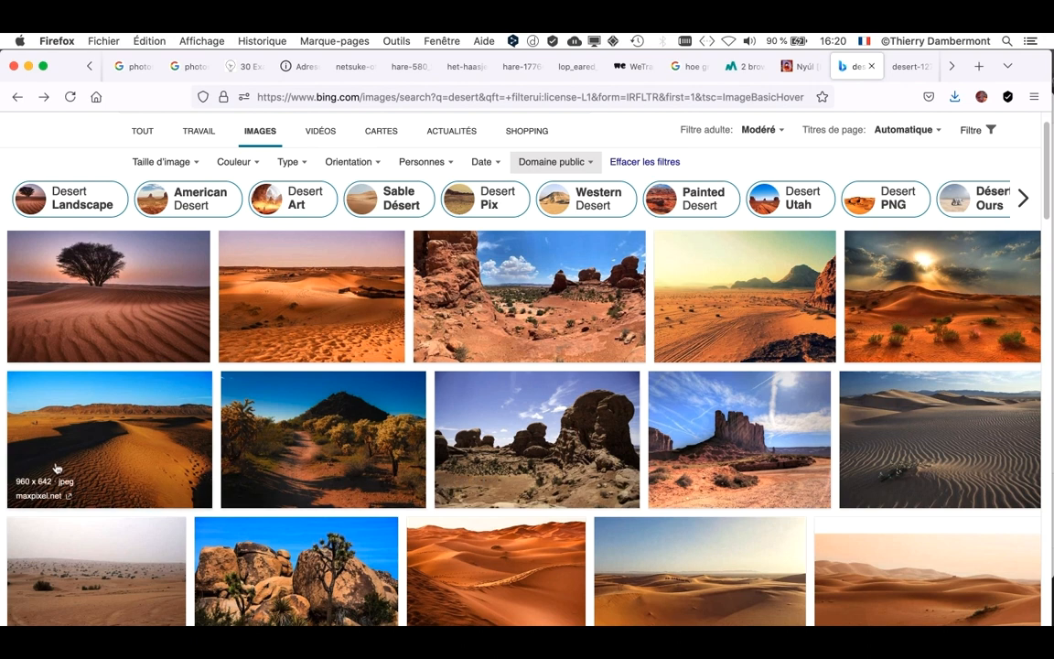
- Save the 960 x 642 Zagora desert photo from the Bing results as a JPEG in the doc mercredi apres-midi folder
{"action": "left_click", "coordinate": [110, 462]}
{"action": "right_click", "coordinate": [421, 390]}
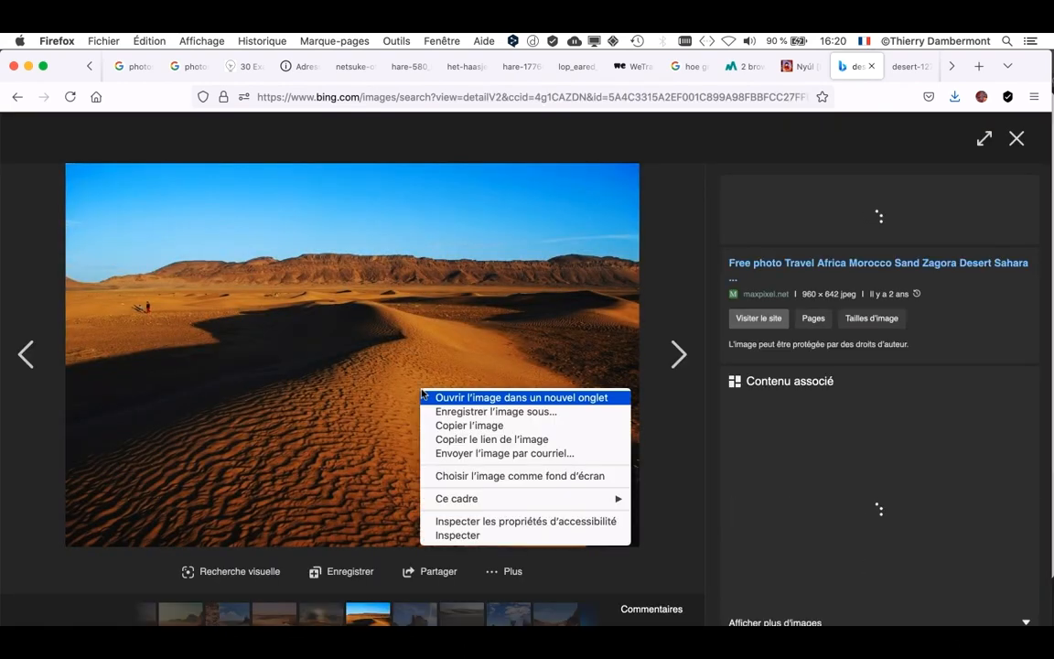
{"action": "left_click", "coordinate": [495, 421]}
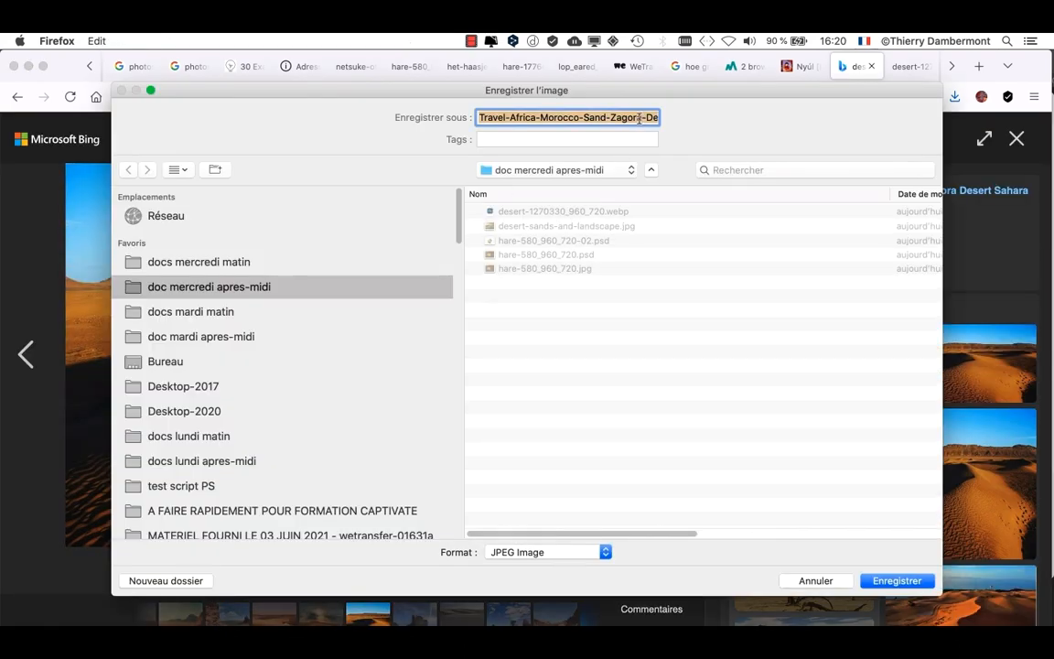
{"action": "left_click", "coordinate": [639, 117]}
{"action": "key", "text": "Down"}
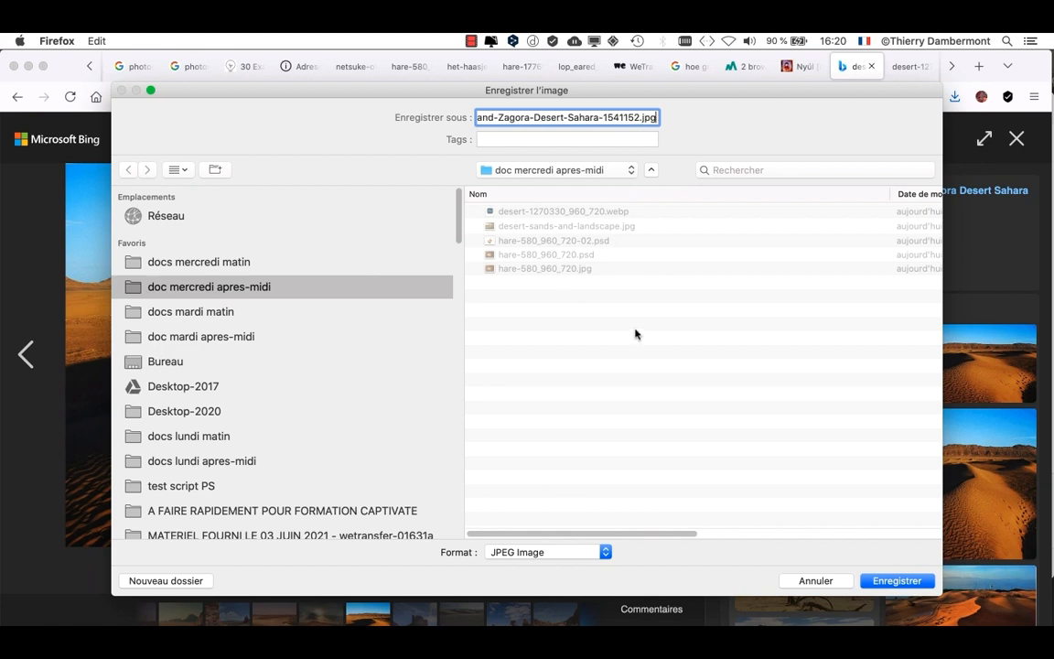
{"action": "left_click", "coordinate": [897, 582]}
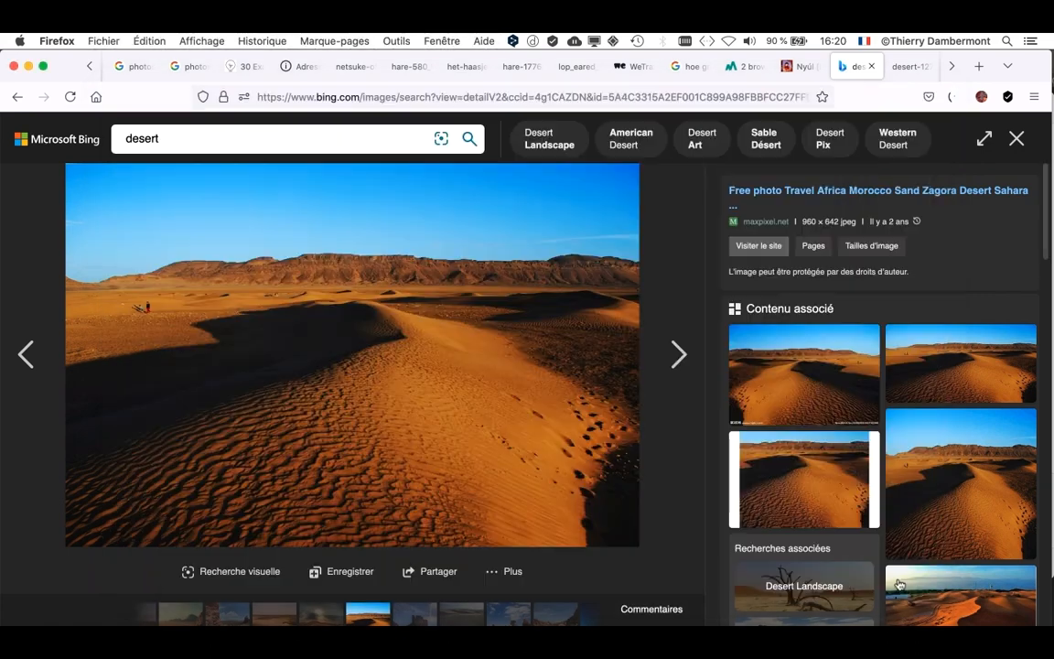
- Switch to Photoshop and open the Travel-Africa-Morocco-Sand-Zagora-Desert-Sahara-1541152.jpg photo from the doc mercredi apres-midi folder
{"action": "key", "text": "super+Tab"}
{"action": "left_click", "coordinate": [283, 390]}
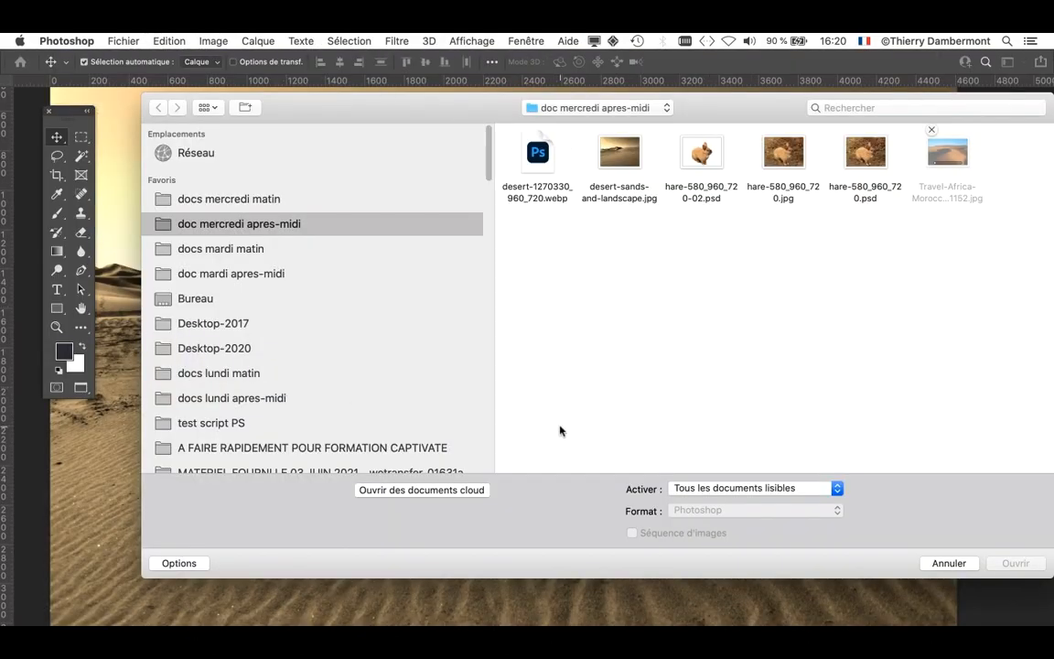
{"action": "left_click", "coordinate": [948, 562]}
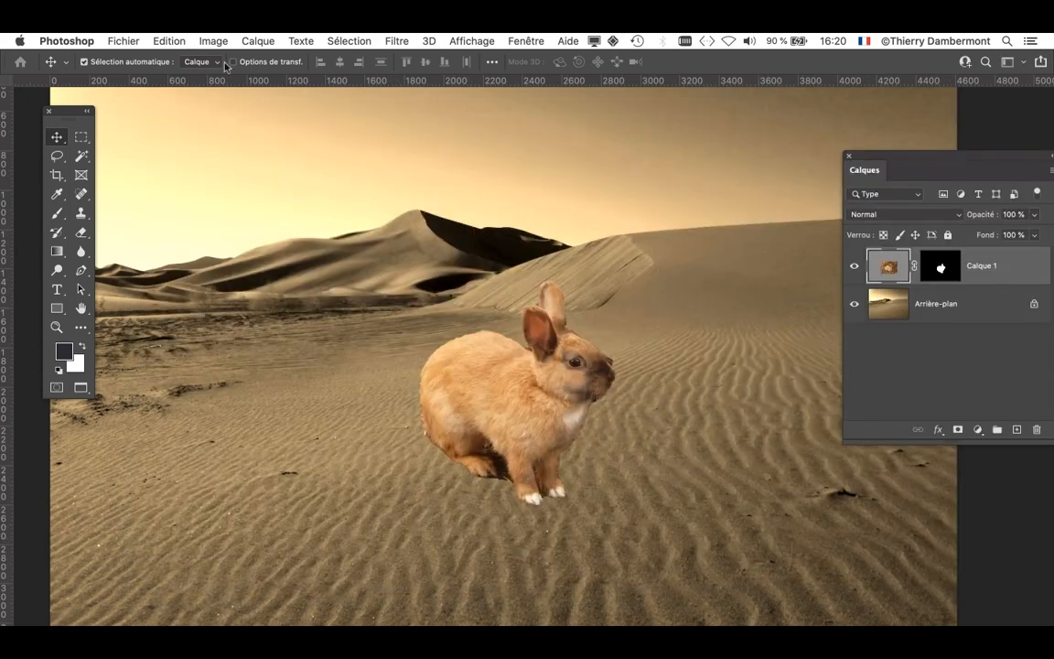
{"action": "left_click", "coordinate": [123, 41]}
{"action": "left_click", "coordinate": [131, 70]}
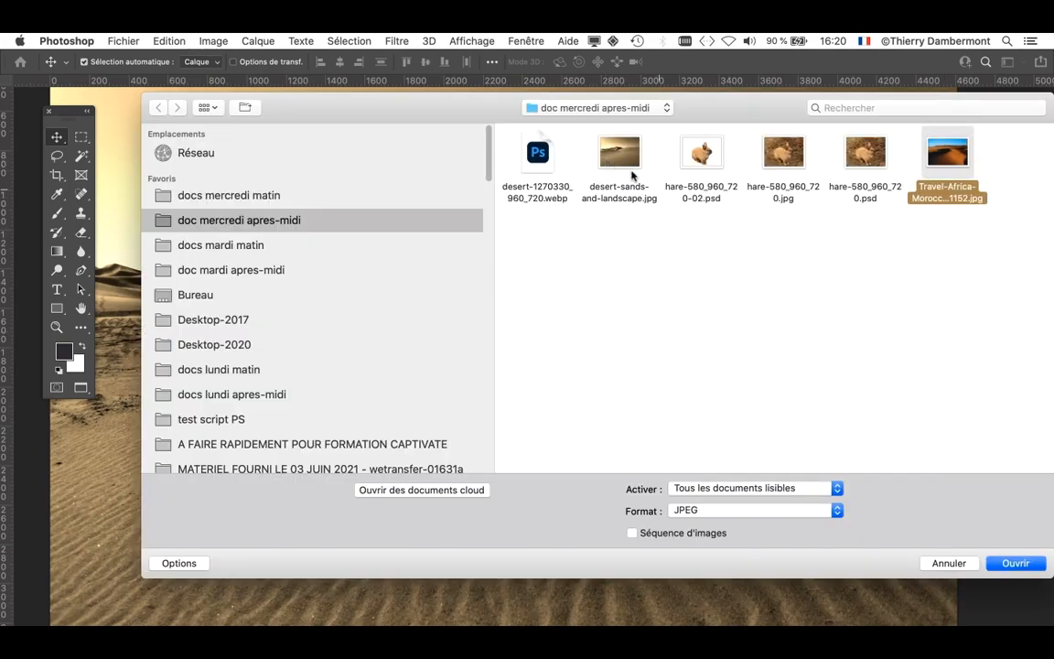
{"action": "left_click", "coordinate": [1017, 564]}
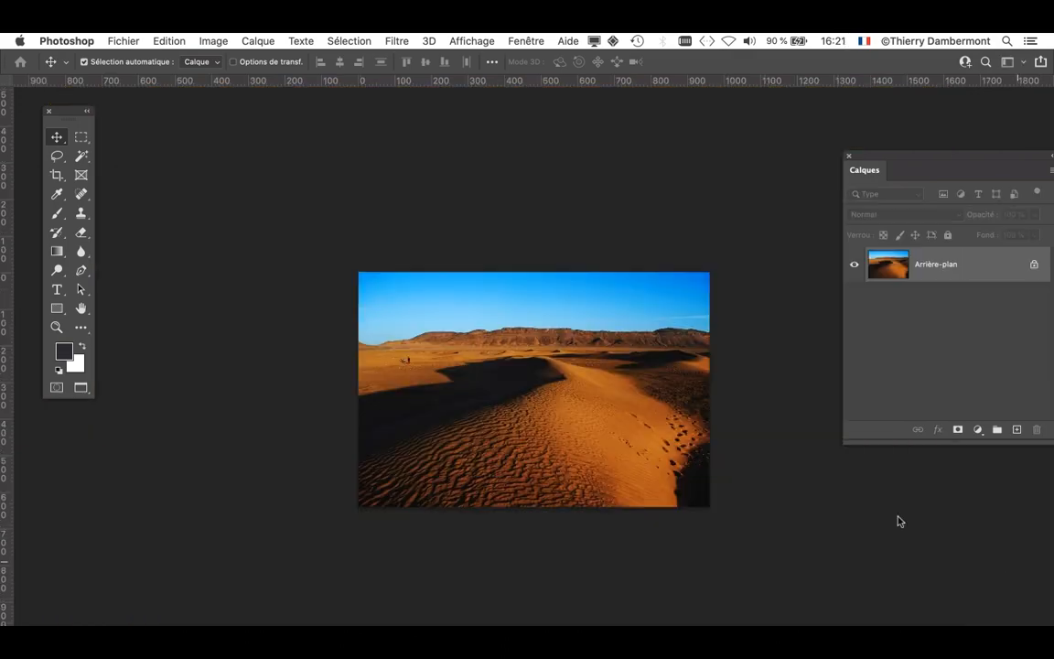
- Check the pixel dimensions of the Zagora desert photo in Image Size without changing them
{"action": "scroll", "coordinate": [533, 366], "scroll_direction": "up", "scroll_amount": 5}
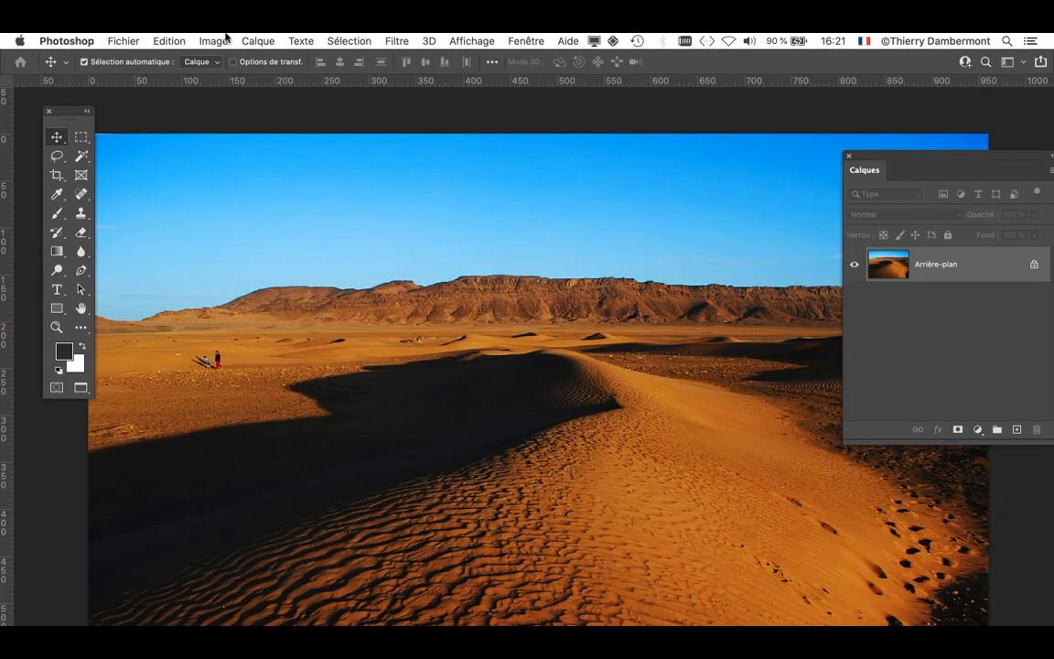
{"action": "left_click", "coordinate": [215, 41]}
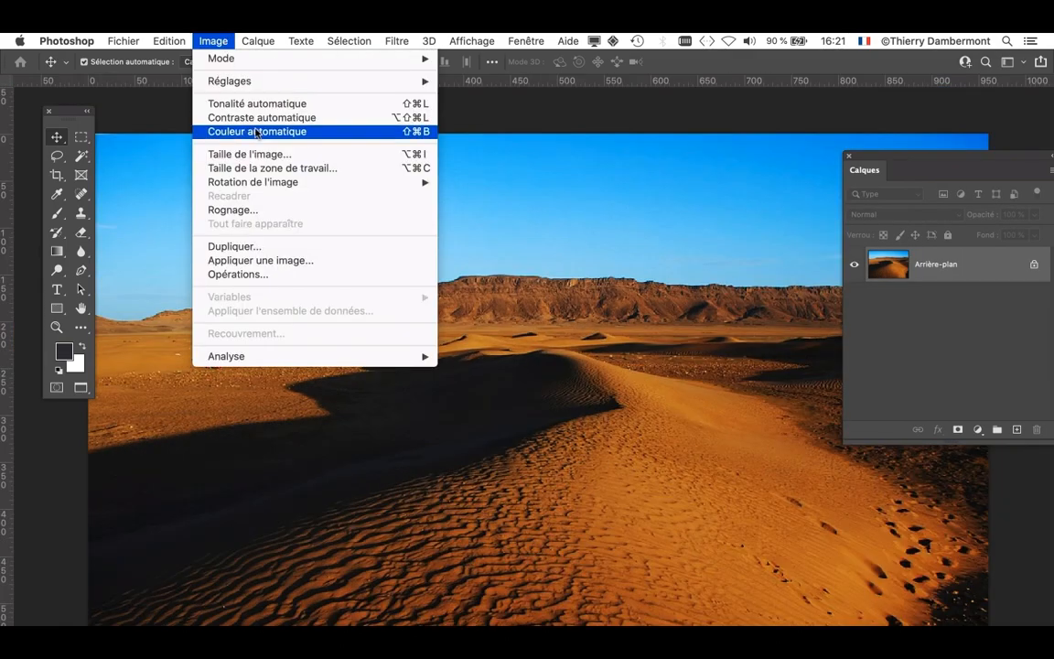
{"action": "left_click", "coordinate": [235, 153]}
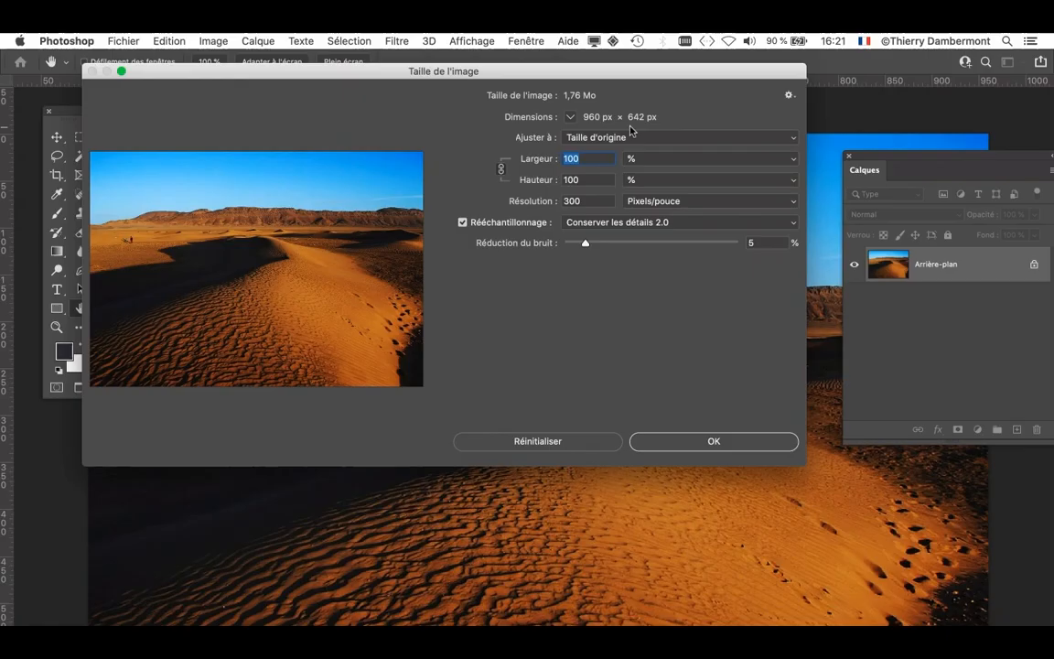
{"action": "left_click", "coordinate": [557, 443]}
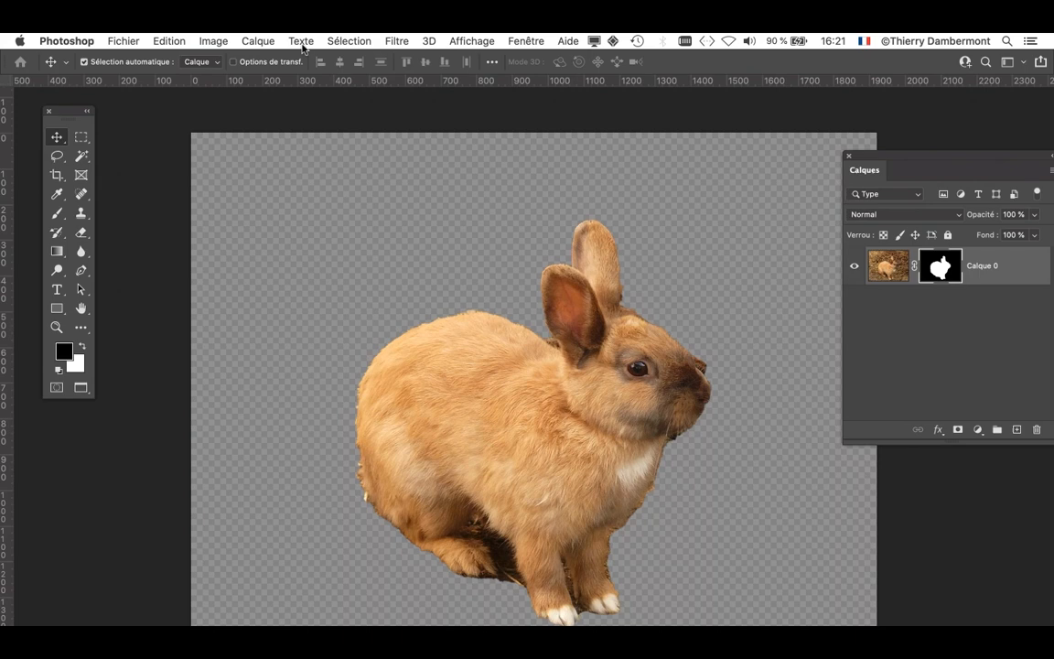
- Check the pixel dimensions of the masked rabbit document in Image Size without changing them
{"action": "left_click", "coordinate": [208, 39]}
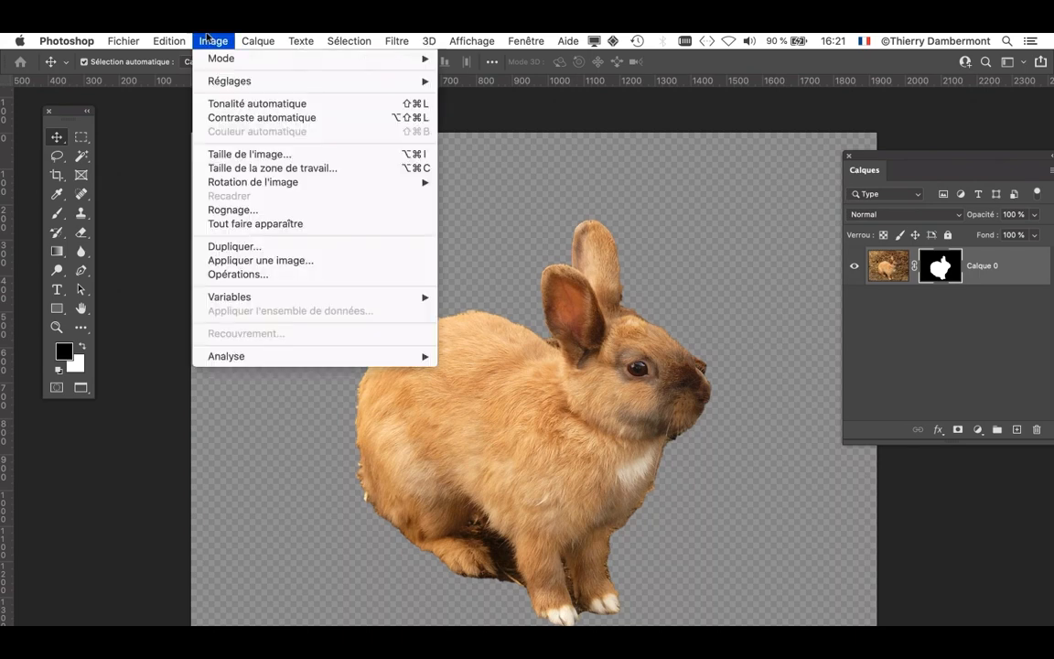
{"action": "left_click", "coordinate": [249, 154]}
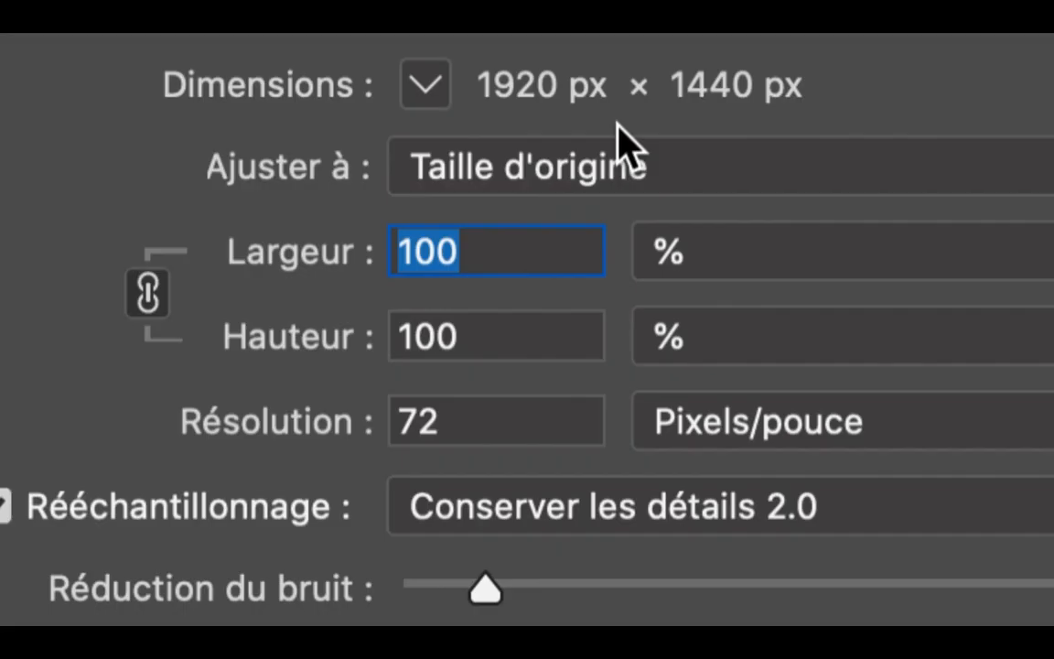
{"action": "key", "text": "alt"}
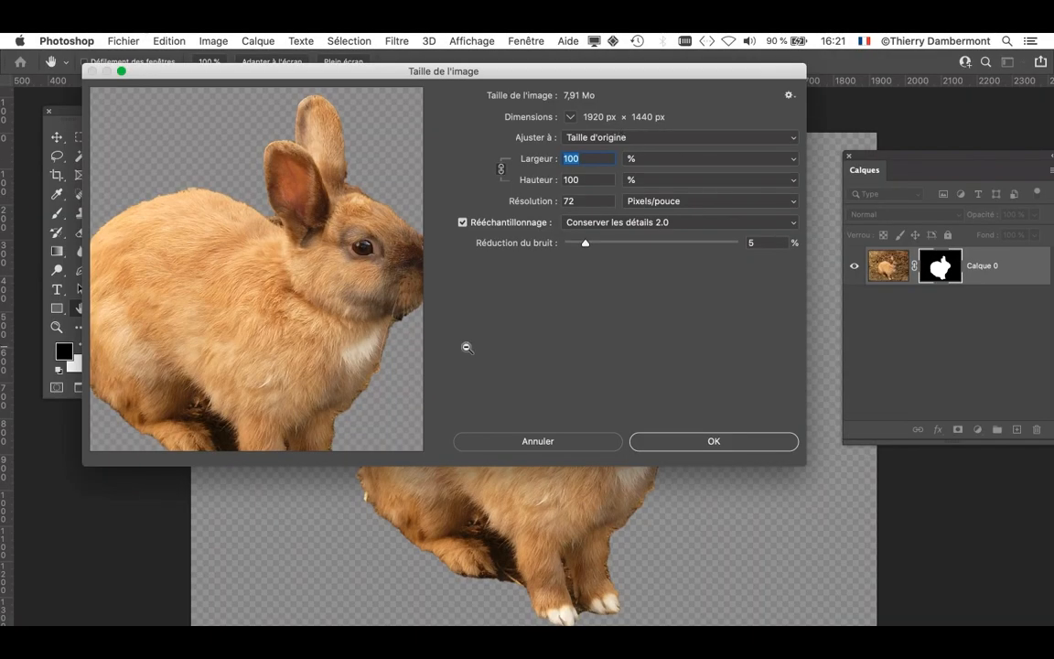
{"action": "key", "text": "alt"}
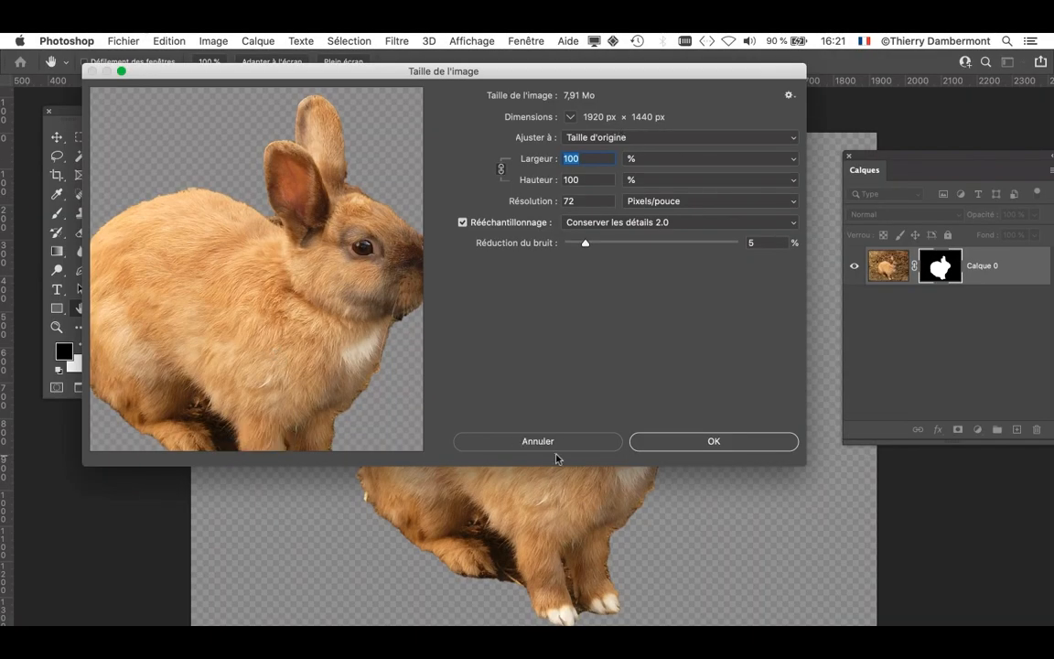
{"action": "left_click", "coordinate": [556, 445]}
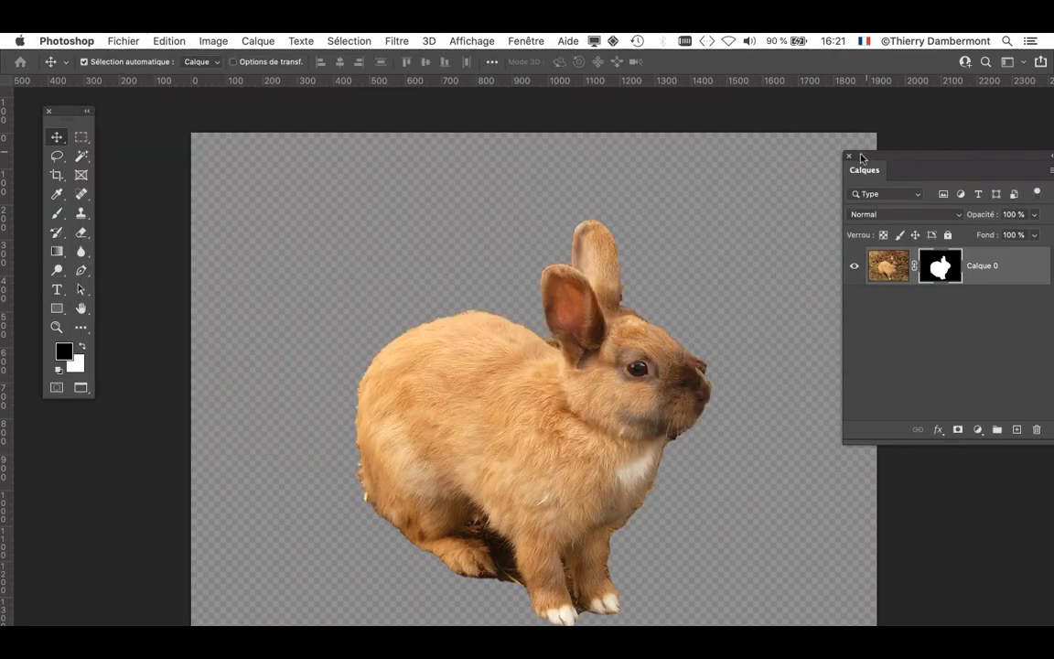
- Switch to the standard screen mode with document tabs and bring the Layers panel fully into view
{"action": "left_click_drag", "start_coordinate": [858, 156], "coordinate": [956, 157]}
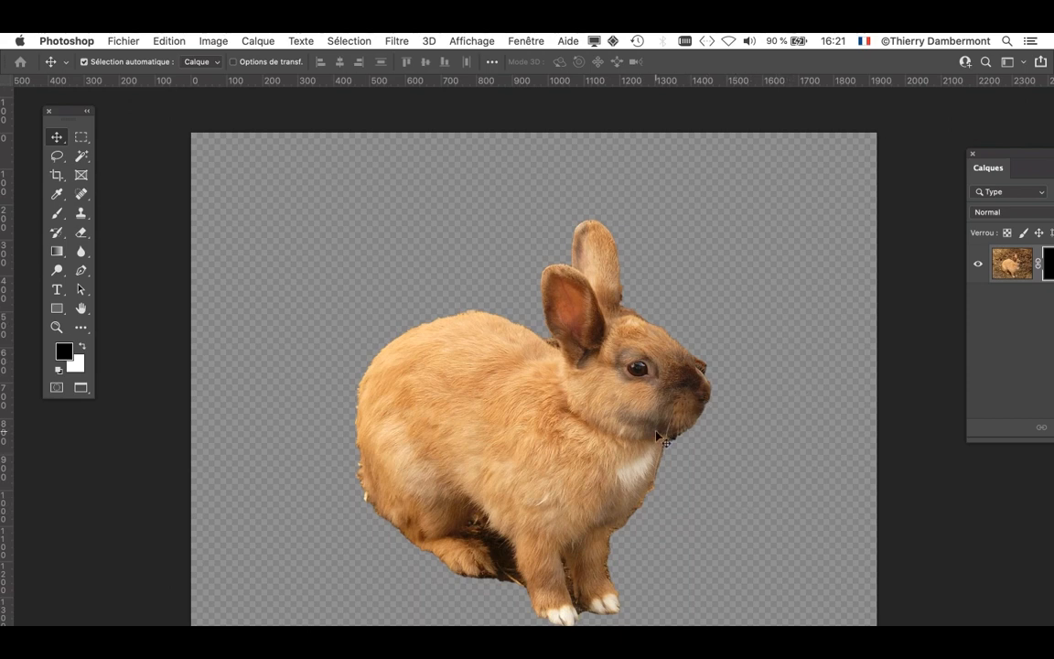
{"action": "key", "text": "f"}
{"action": "key", "text": "f"}
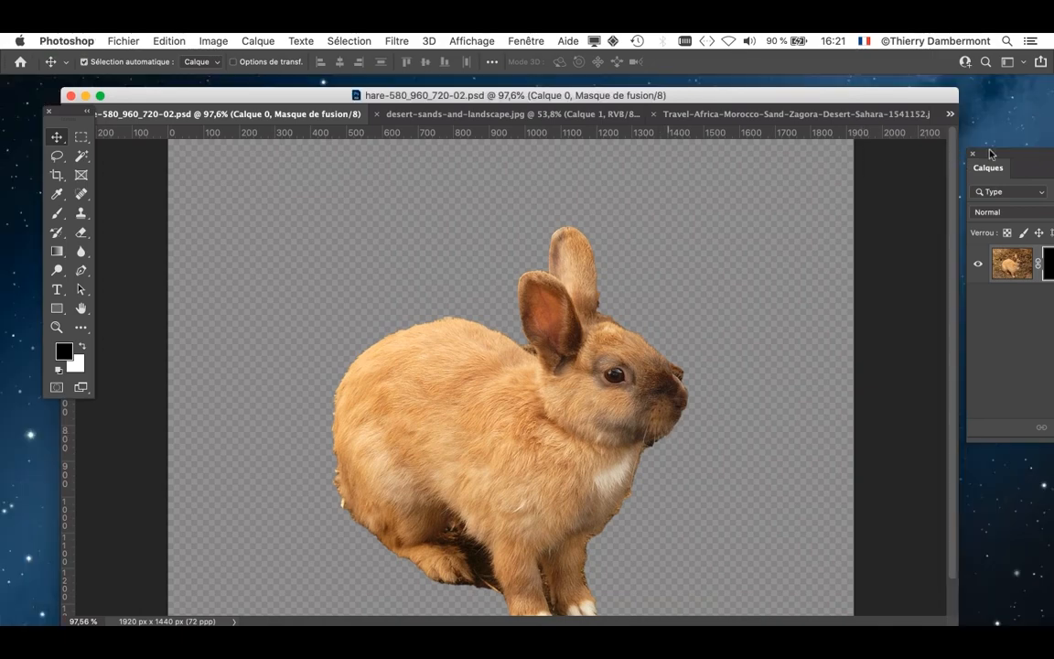
{"action": "left_click_drag", "start_coordinate": [988, 168], "coordinate": [731, 197]}
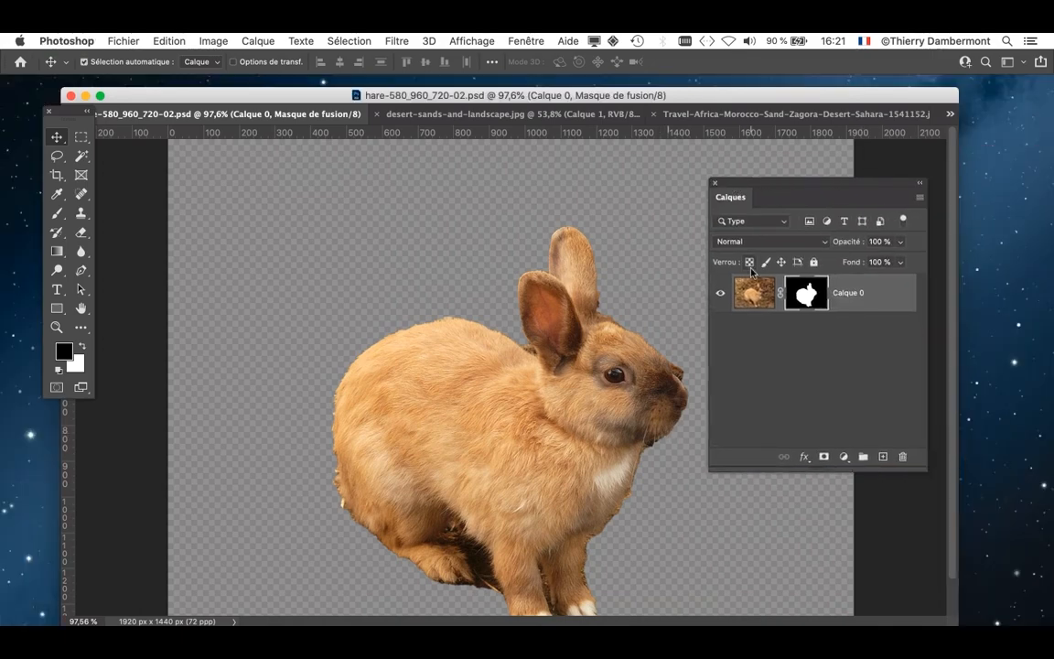
- Copy the rabbit layer with its mask from hare-580_960_720-02.psd into the Zagora desert photo and return to full-screen mode
{"action": "left_click", "coordinate": [473, 116]}
{"action": "left_click", "coordinate": [723, 114]}
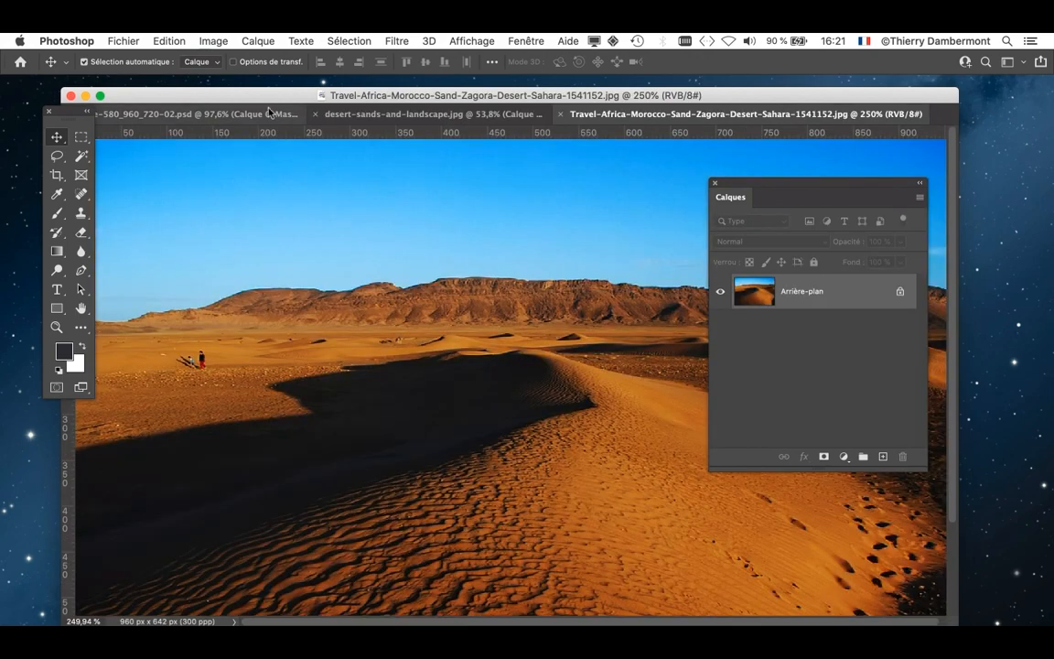
{"action": "left_click", "coordinate": [229, 114]}
{"action": "left_click_drag", "start_coordinate": [806, 185], "coordinate": [913, 219]}
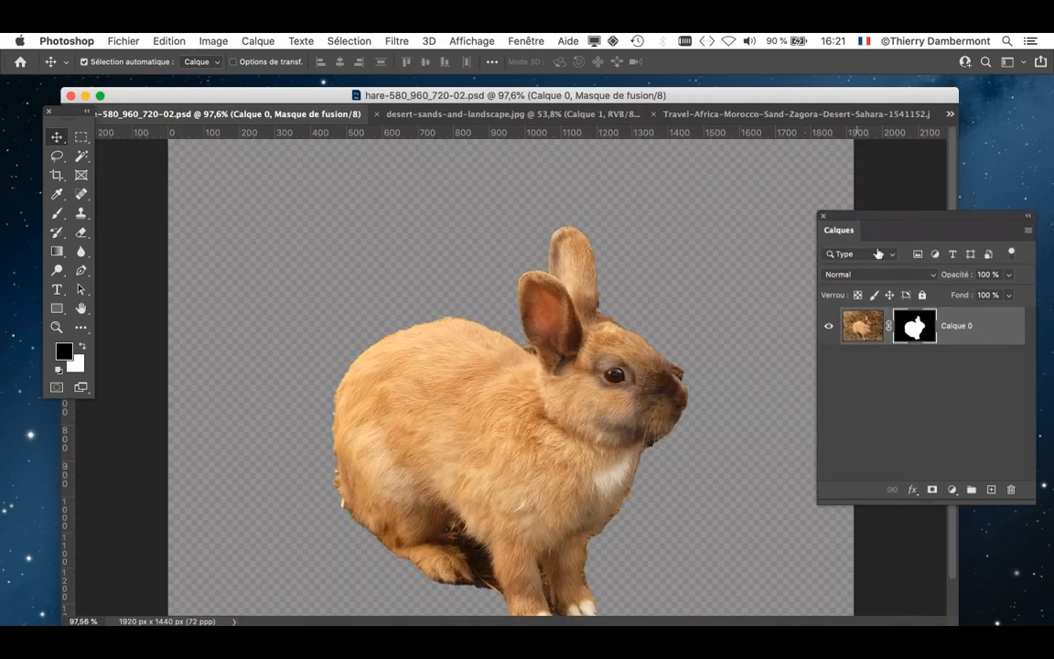
{"action": "left_click_drag", "start_coordinate": [863, 326], "coordinate": [477, 378]}
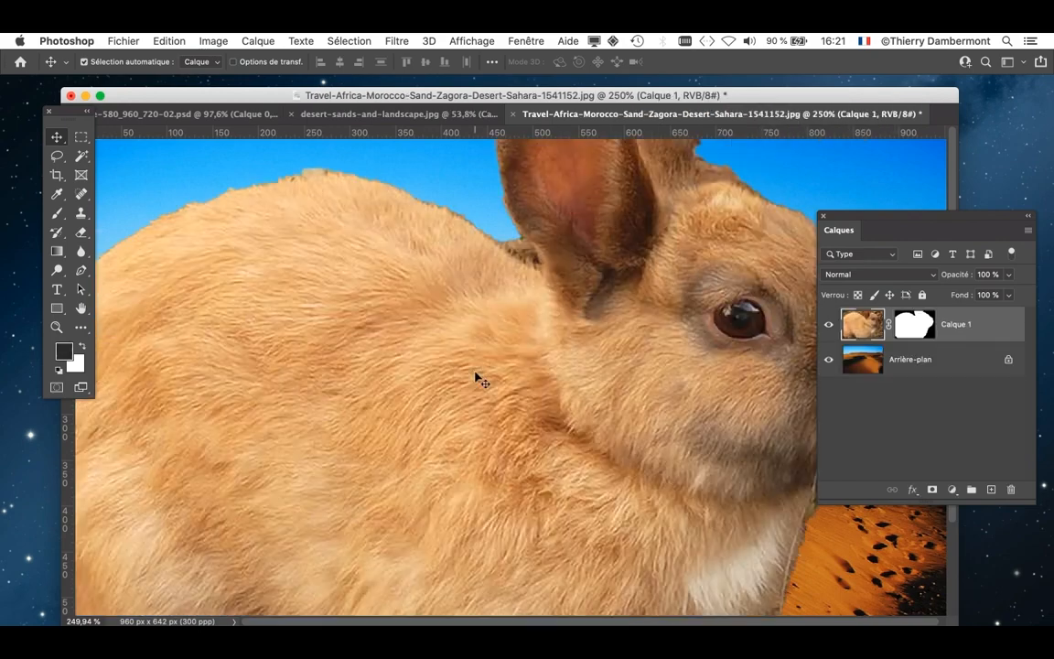
{"action": "key", "text": "f"}
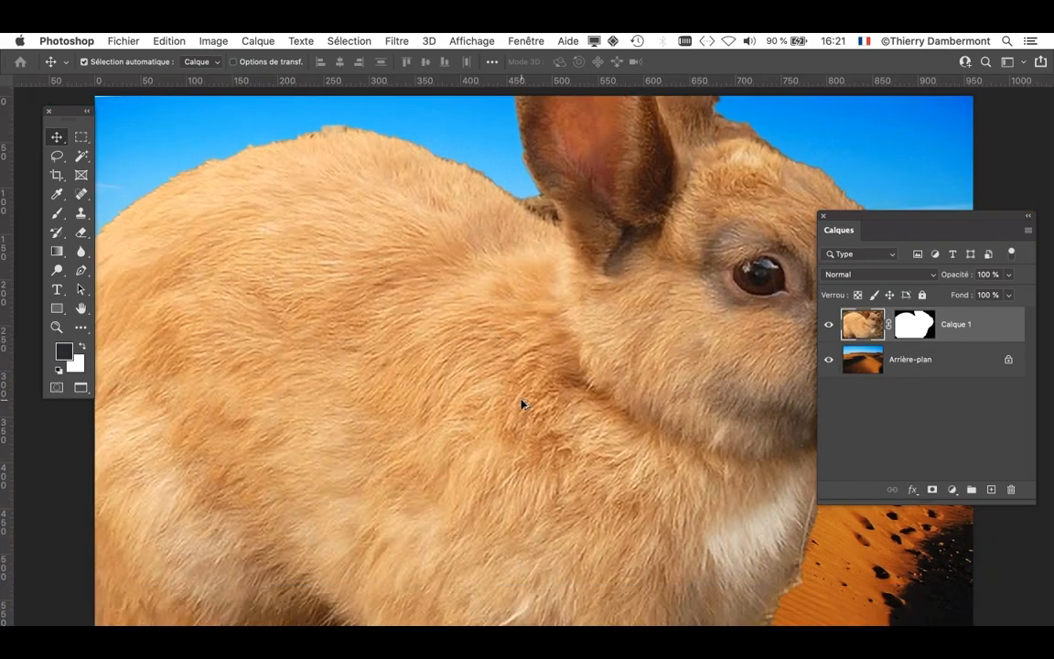
- Scale the rabbit layer proportionally around its centre to about 22.46% with Free Transform
{"action": "scroll", "coordinate": [520, 404], "scroll_direction": "down", "scroll_amount": 3}
{"action": "scroll", "coordinate": [518, 406], "scroll_direction": "down", "scroll_amount": 2}
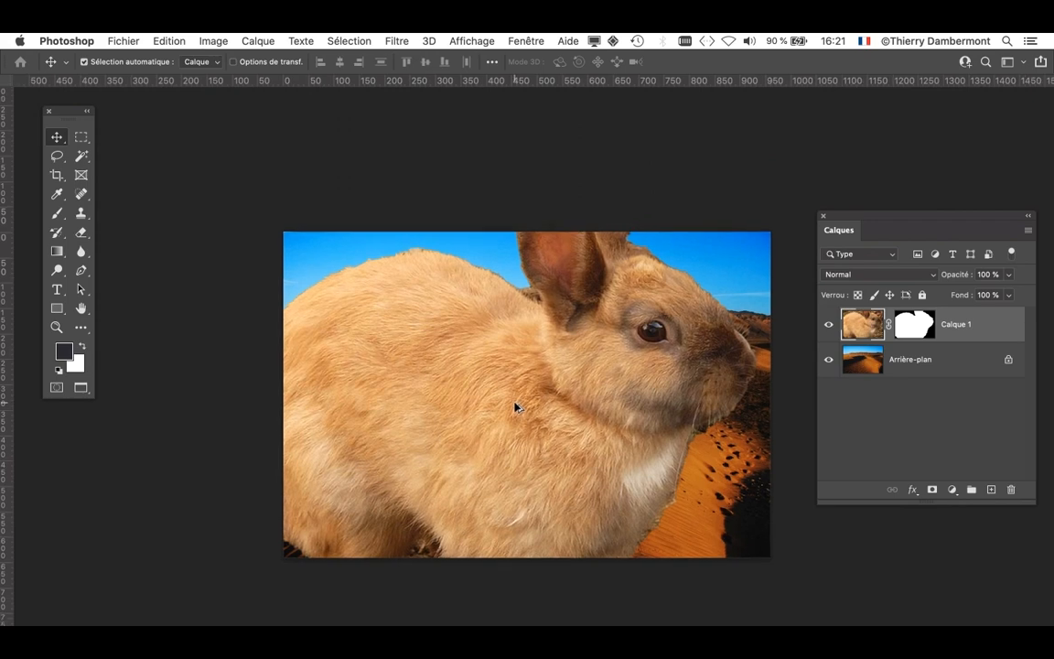
{"action": "left_click_drag", "start_coordinate": [463, 404], "coordinate": [362, 407]}
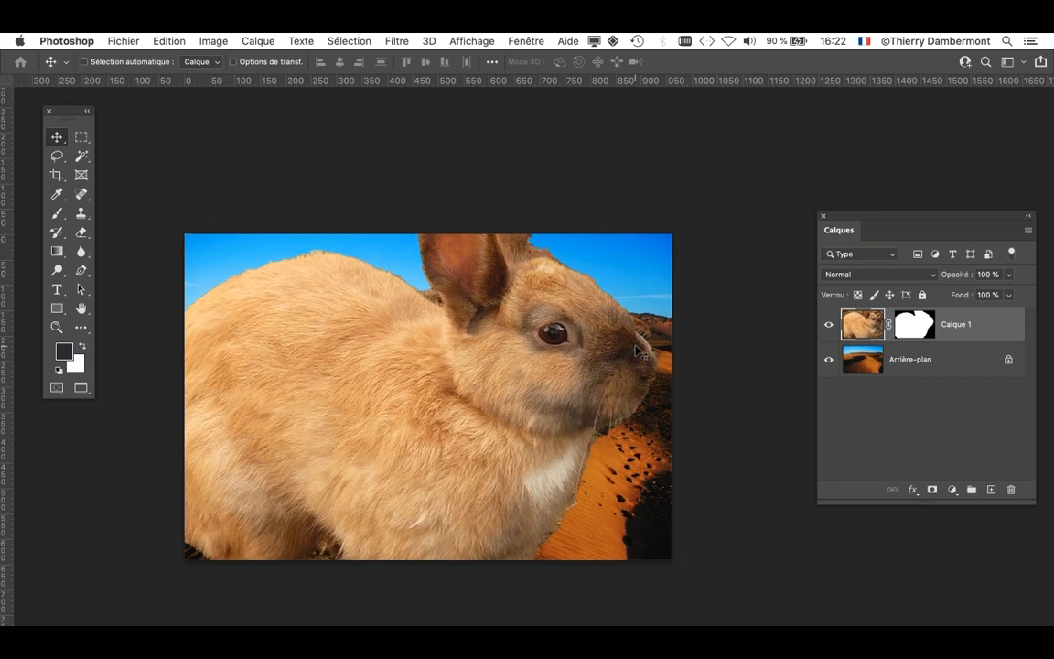
{"action": "key", "text": "super+t"}
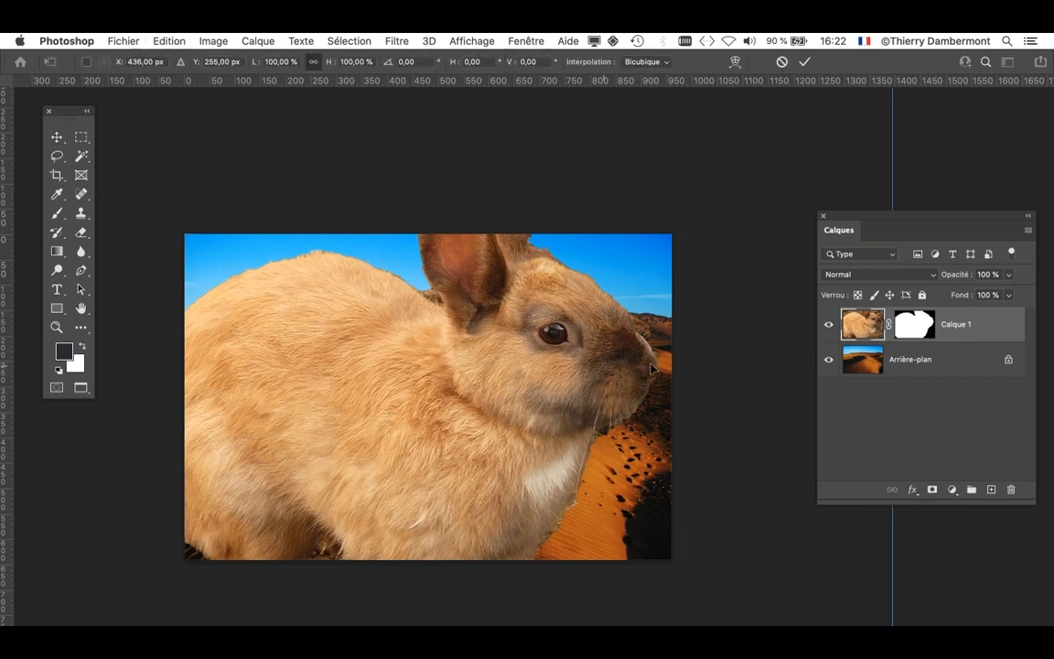
{"action": "scroll", "coordinate": [404, 367], "scroll_direction": "up", "scroll_amount": 5}
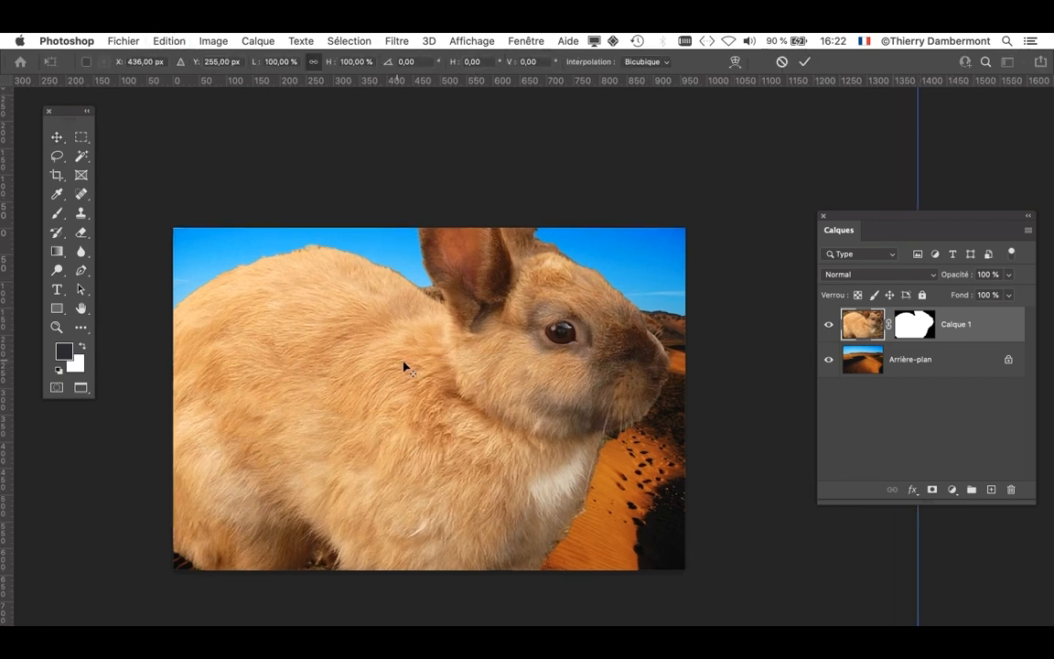
{"action": "scroll", "coordinate": [403, 367], "scroll_direction": "down", "scroll_amount": 5}
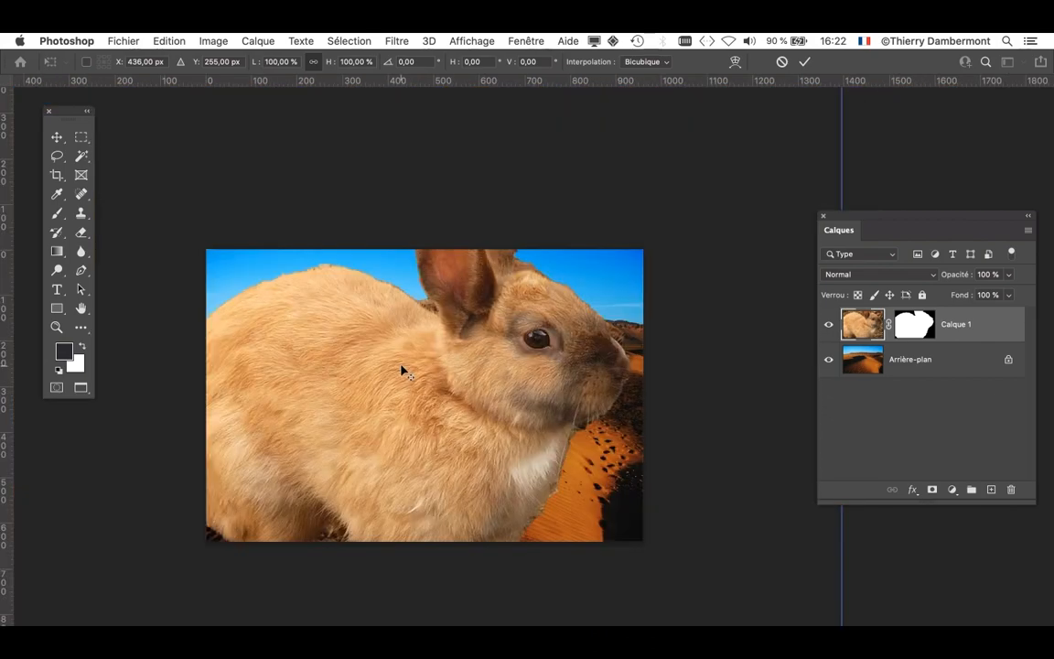
{"action": "scroll", "coordinate": [403, 369], "scroll_direction": "up", "scroll_amount": 3}
{"action": "scroll", "coordinate": [403, 371], "scroll_direction": "up", "scroll_amount": 1}
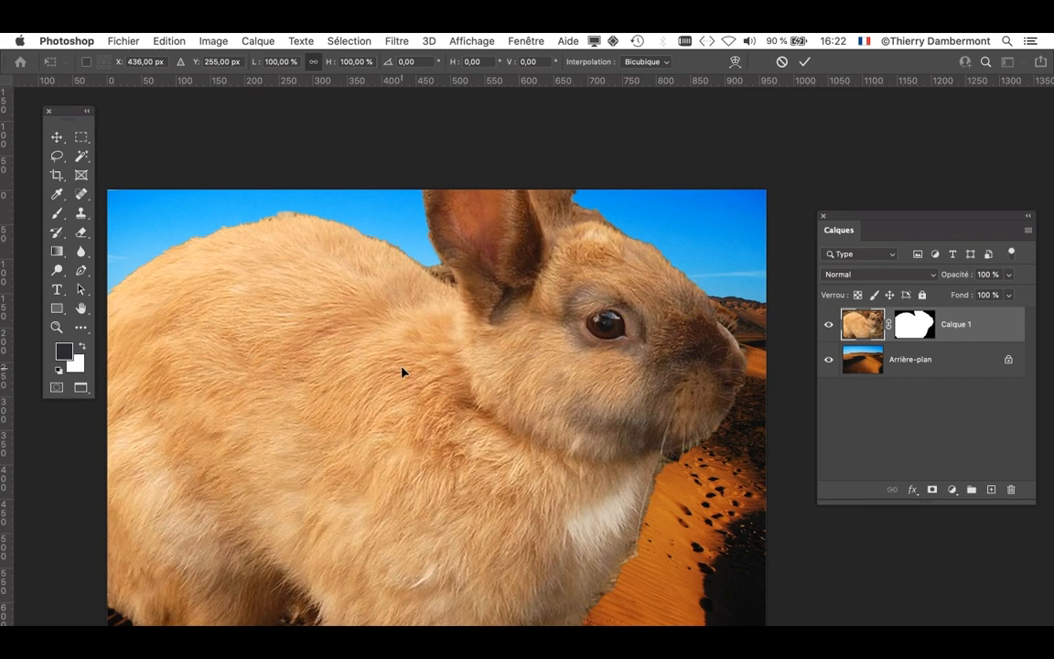
{"action": "scroll", "coordinate": [403, 370], "scroll_direction": "down", "scroll_amount": 4}
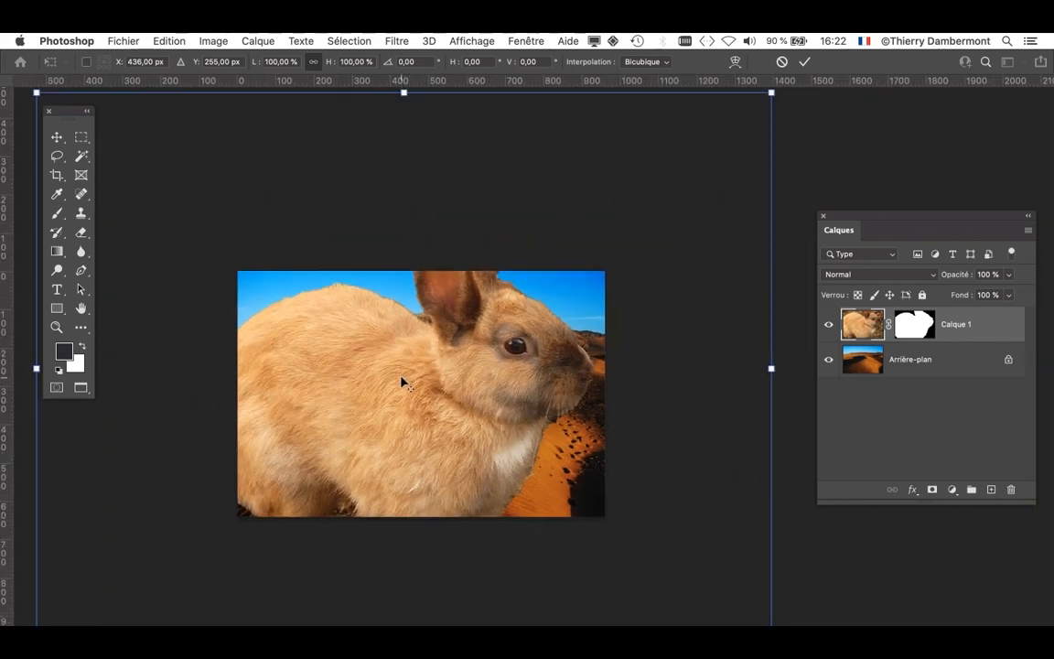
{"action": "scroll", "coordinate": [403, 382], "scroll_direction": "down", "scroll_amount": 2}
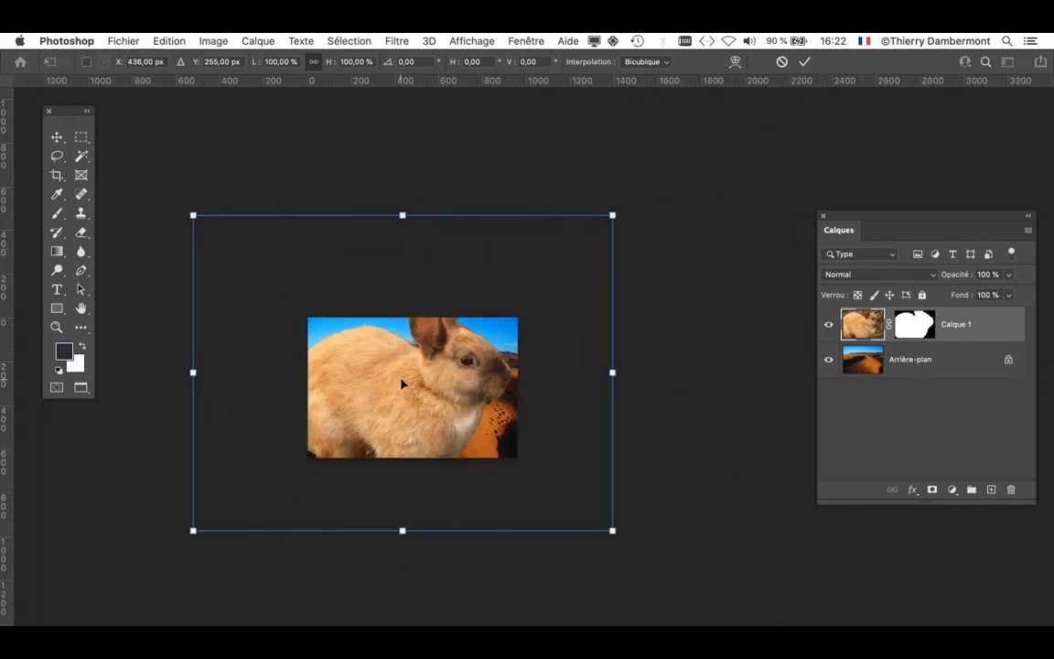
{"action": "left_click_drag", "start_coordinate": [193, 215], "coordinate": [371, 320]}
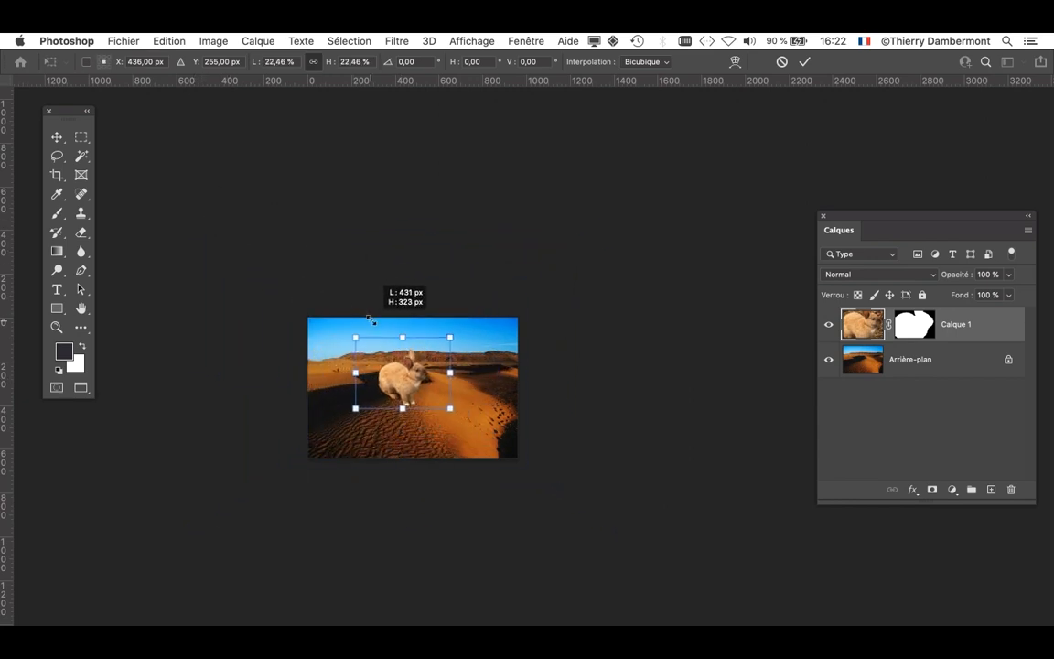
- Place the rabbit on the sunlit dune crest at about X 589 px, Y 333 px and apply the transform
{"action": "left_click_drag", "start_coordinate": [405, 378], "coordinate": [440, 396]}
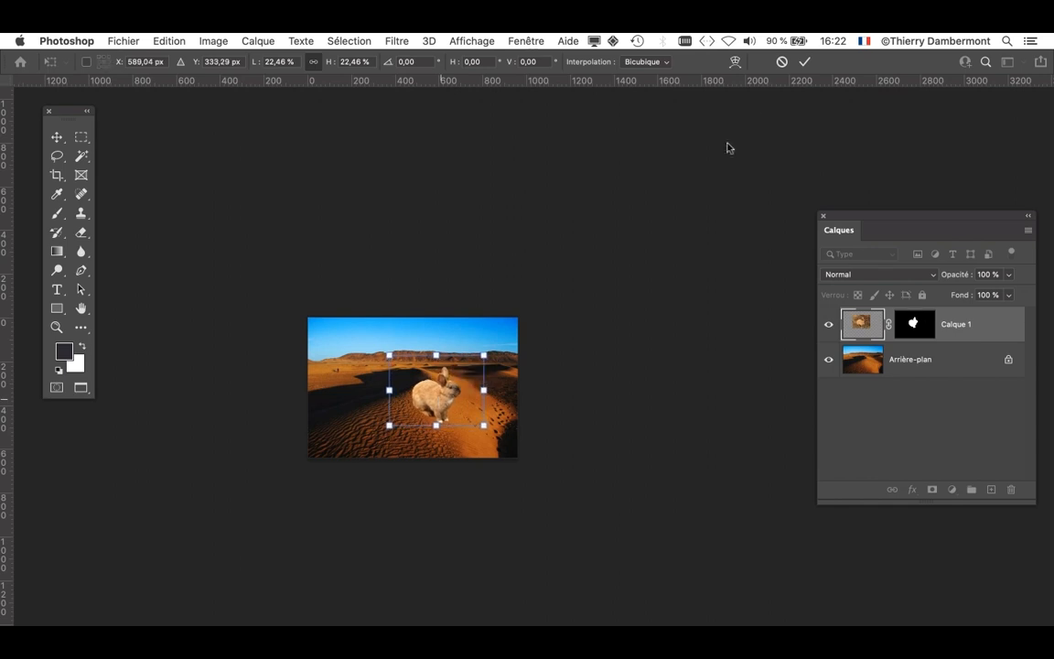
{"action": "left_click", "coordinate": [805, 61]}
{"action": "scroll", "coordinate": [442, 409], "scroll_direction": "up", "scroll_amount": 3}
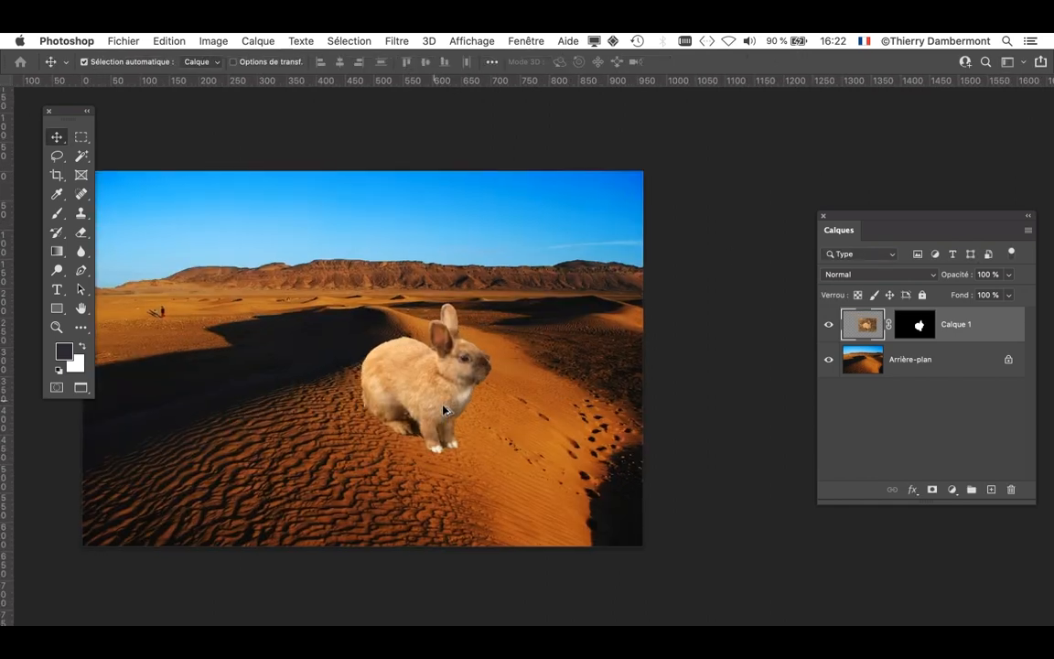
{"action": "scroll", "coordinate": [443, 408], "scroll_direction": "up", "scroll_amount": 2}
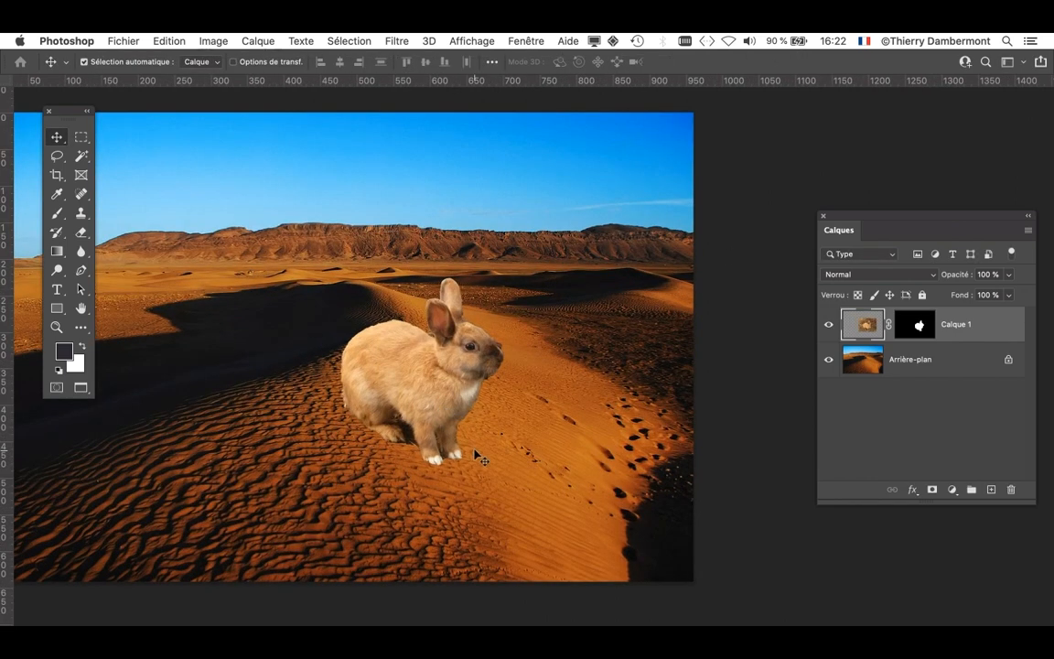
- Detach the Zagora desert photo into its own floating window and bring hare-580_960_720-02.psd to the front of the remaining documents
{"action": "key", "text": "f"}
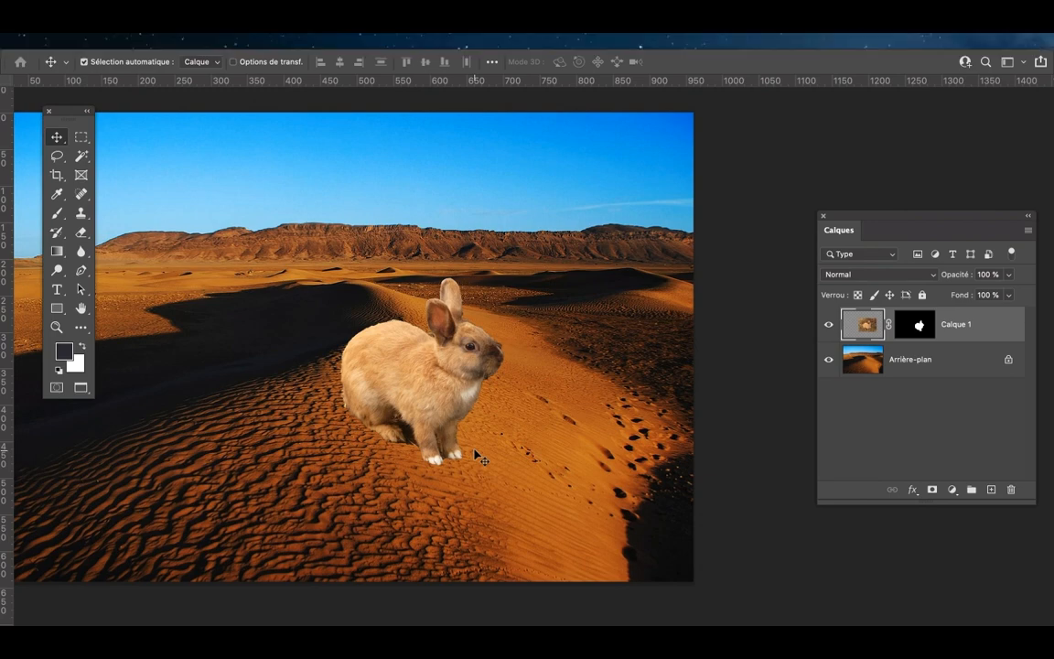
{"action": "key", "text": "f"}
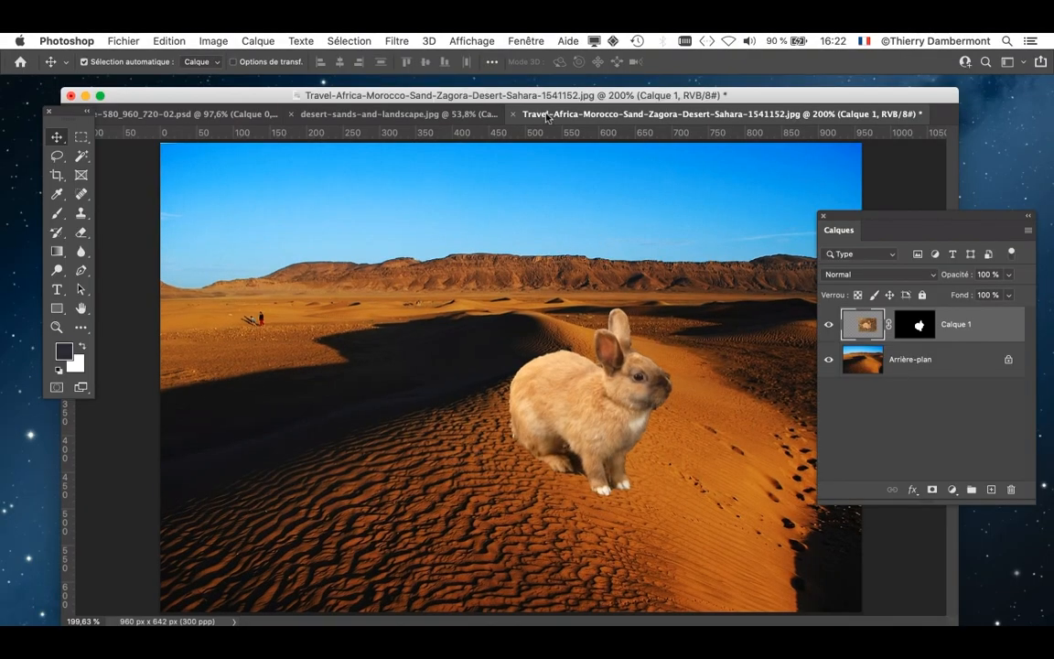
{"action": "left_click_drag", "start_coordinate": [548, 117], "coordinate": [611, 149]}
{"action": "left_click", "coordinate": [344, 117]}
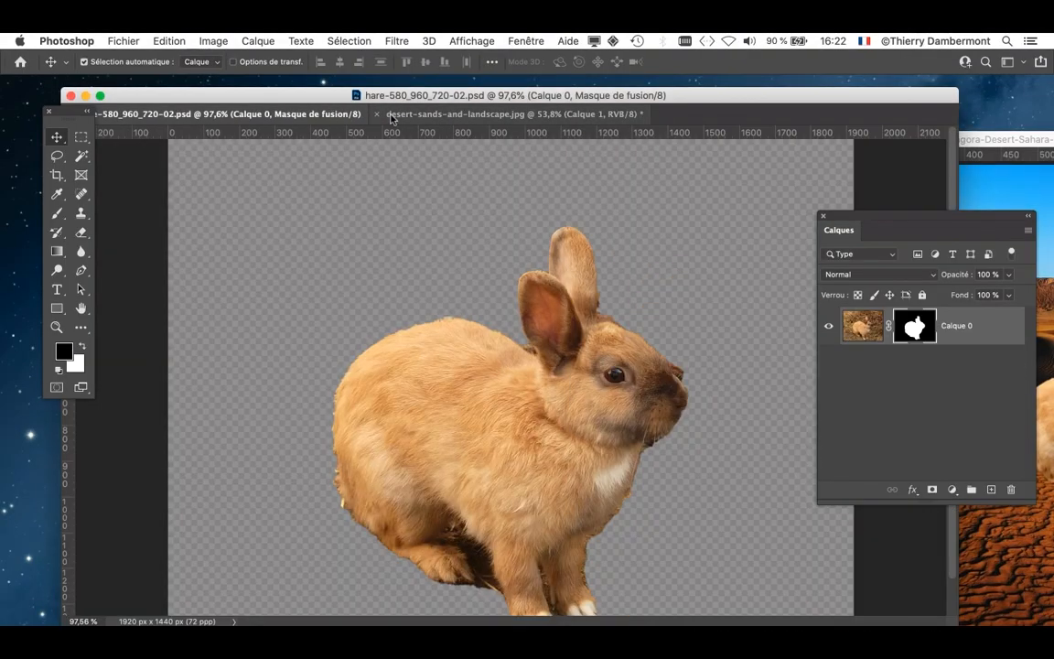
- Narrow the hare document window to about half the screen width and enlarge its view on the rabbit's eye to about 394%
{"action": "left_click_drag", "start_coordinate": [958, 624], "coordinate": [471, 625]}
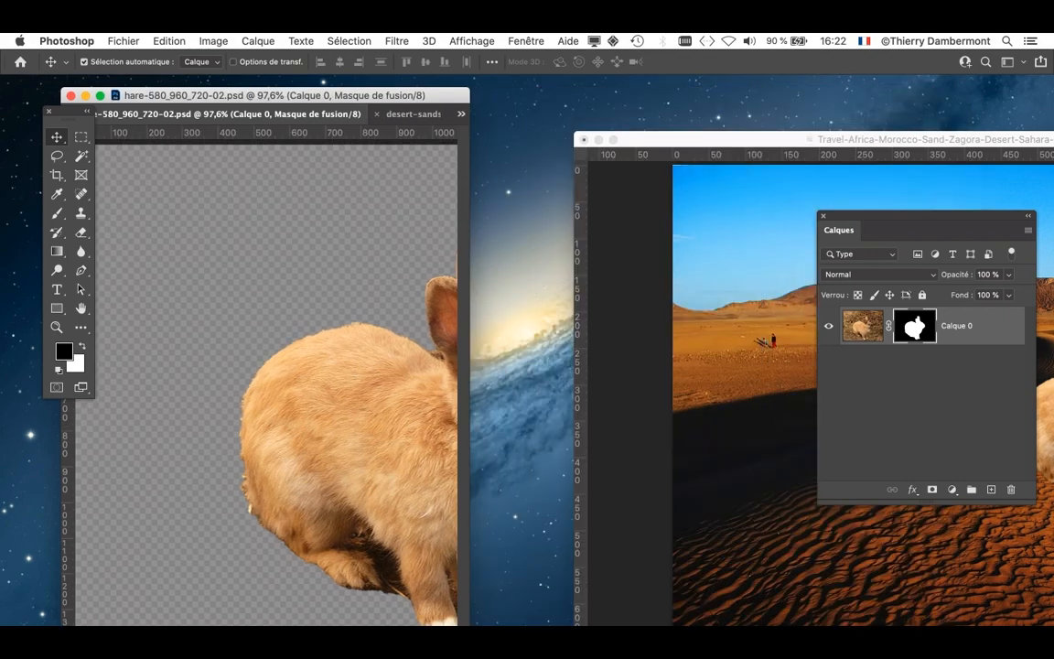
{"action": "left_click_drag", "start_coordinate": [366, 385], "coordinate": [201, 378]}
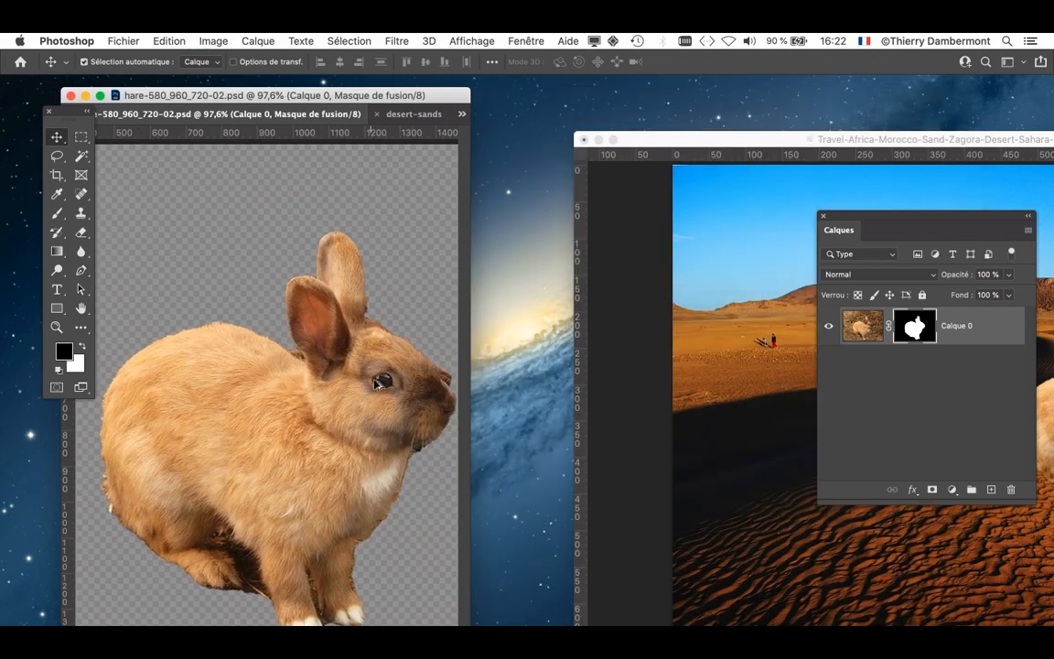
{"action": "scroll", "coordinate": [370, 384], "scroll_direction": "up", "scroll_amount": 10}
{"action": "left_click_drag", "start_coordinate": [357, 431], "coordinate": [311, 429]}
{"action": "scroll", "coordinate": [219, 403], "scroll_direction": "down", "scroll_amount": 4}
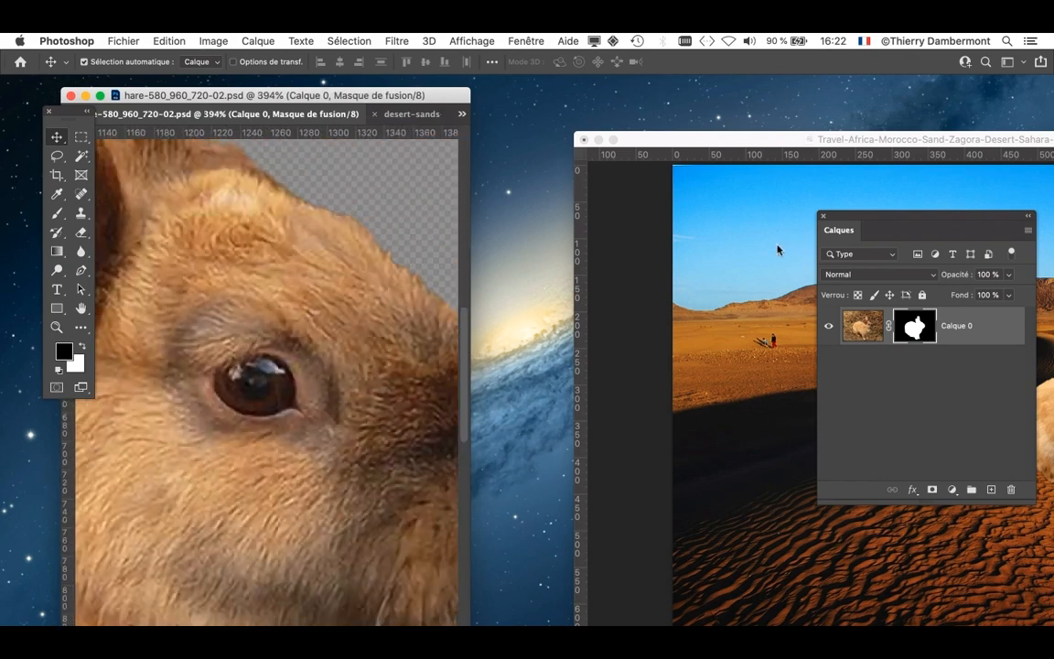
- Hide the Layers panel and fit the Zagora photo's window side by side with the hare document
{"action": "left_click", "coordinate": [827, 219]}
{"action": "left_click_drag", "start_coordinate": [760, 141], "coordinate": [328, 89]}
{"action": "left_click_drag", "start_coordinate": [1034, 593], "coordinate": [516, 625]}
{"action": "left_click_drag", "start_coordinate": [308, 90], "coordinate": [647, 95]}
{"action": "left_click_drag", "start_coordinate": [888, 411], "coordinate": [925, 412]}
- Compare the pixel detail of the rabbit's eye in the scaled-down Zagora copy with the original hare document
{"action": "scroll", "coordinate": [784, 373], "scroll_direction": "right", "scroll_amount": 5}
{"action": "scroll", "coordinate": [783, 373], "scroll_direction": "up", "scroll_amount": 10}
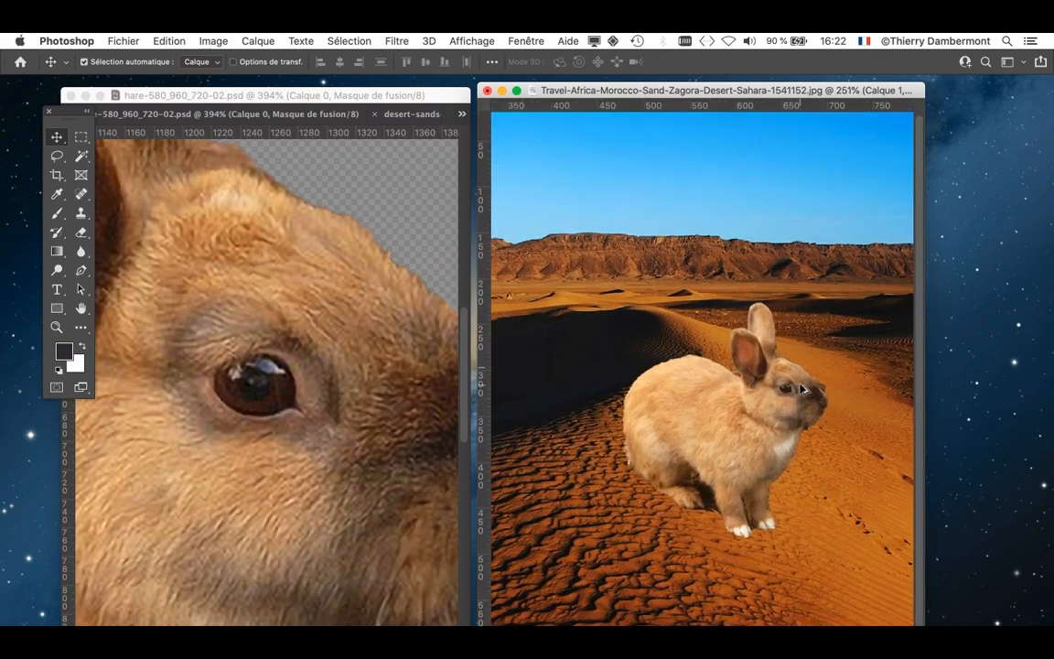
{"action": "scroll", "coordinate": [723, 421], "scroll_direction": "up", "scroll_amount": 2}
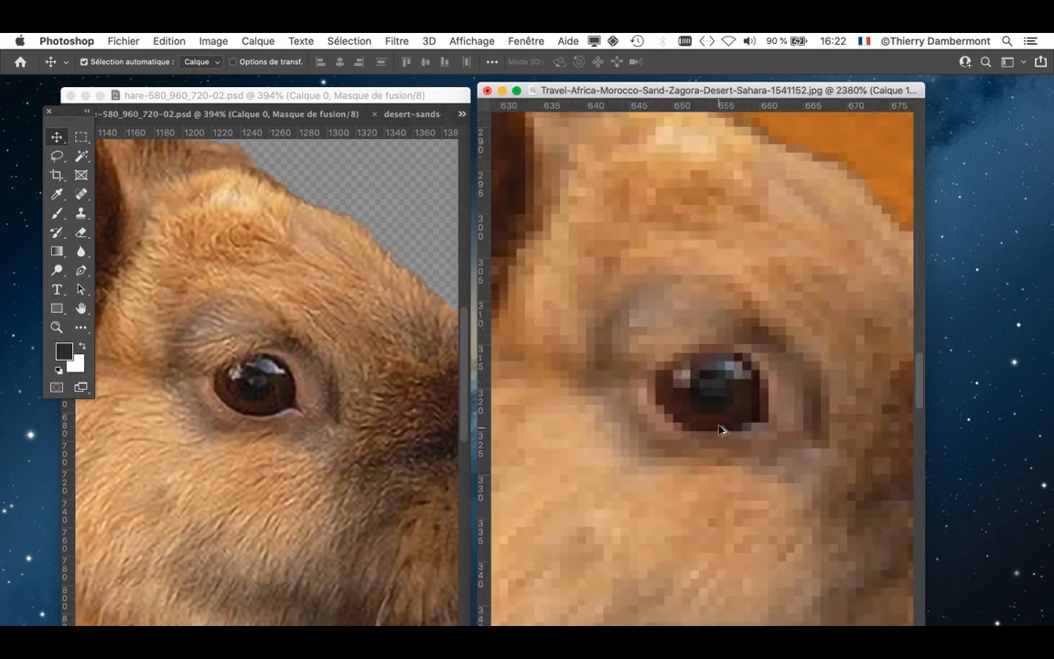
{"action": "scroll", "coordinate": [234, 429], "scroll_direction": "up", "scroll_amount": 1}
{"action": "scroll", "coordinate": [234, 429], "scroll_direction": "up", "scroll_amount": 5}
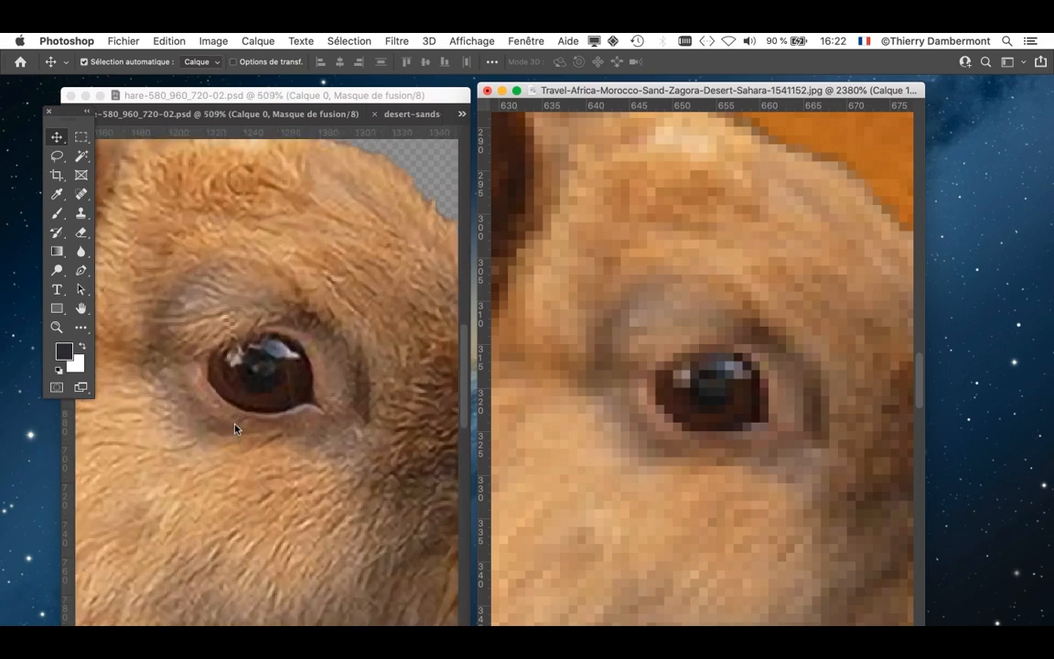
{"action": "scroll", "coordinate": [234, 433], "scroll_direction": "down", "scroll_amount": 2}
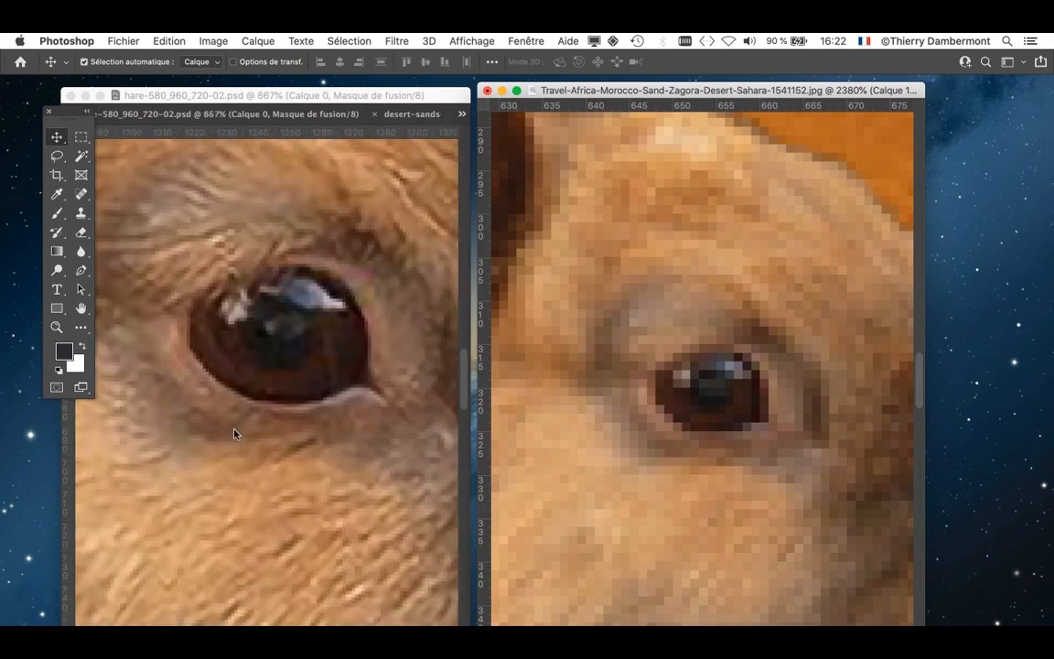
{"action": "scroll", "coordinate": [715, 456], "scroll_direction": "up", "scroll_amount": 4}
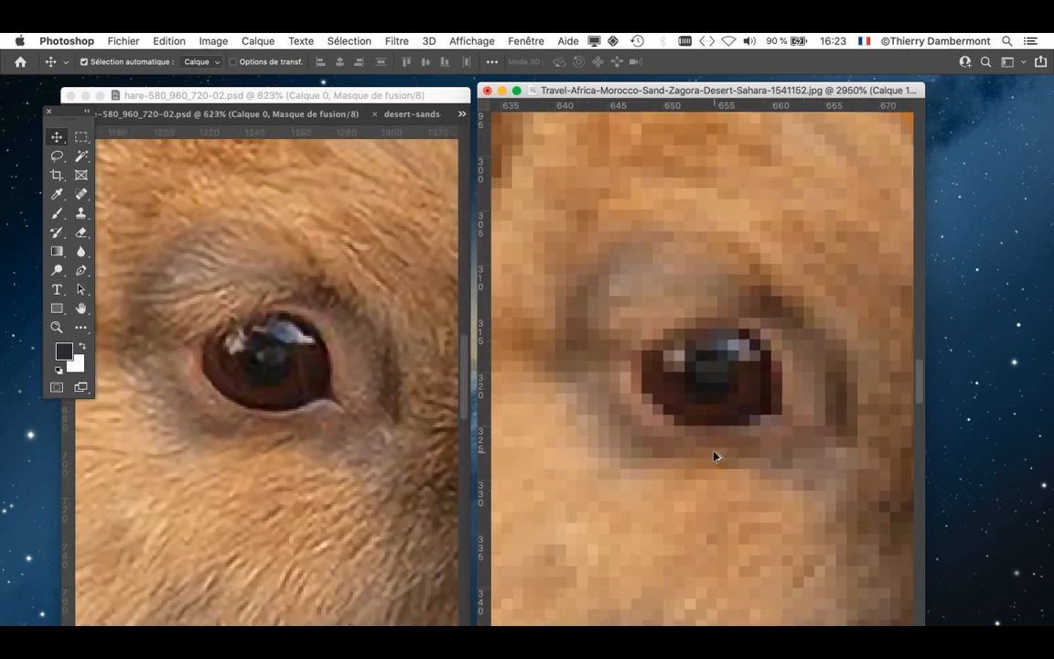
{"action": "scroll", "coordinate": [796, 449], "scroll_direction": "down", "scroll_amount": 2}
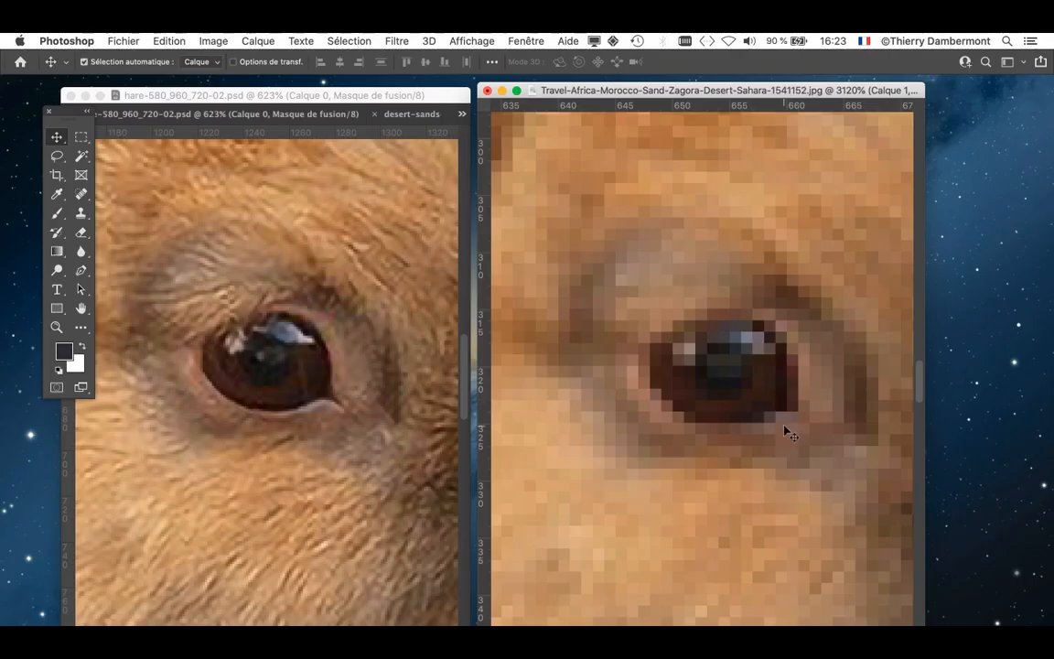
{"action": "scroll", "coordinate": [784, 426], "scroll_direction": "down", "scroll_amount": 10}
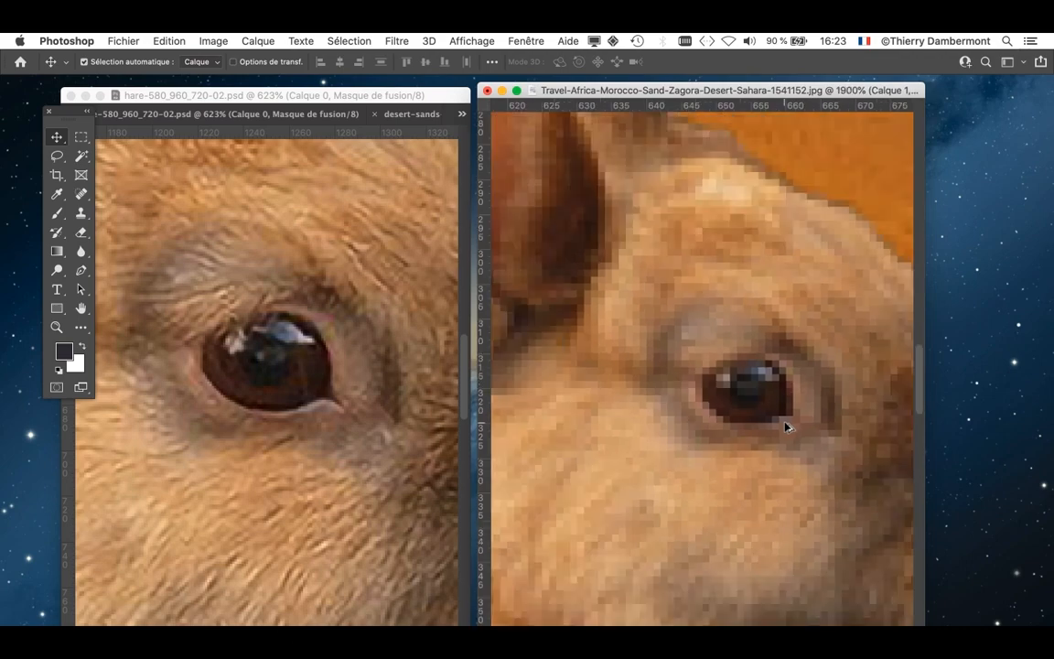
{"action": "scroll", "coordinate": [784, 429], "scroll_direction": "down", "scroll_amount": 5}
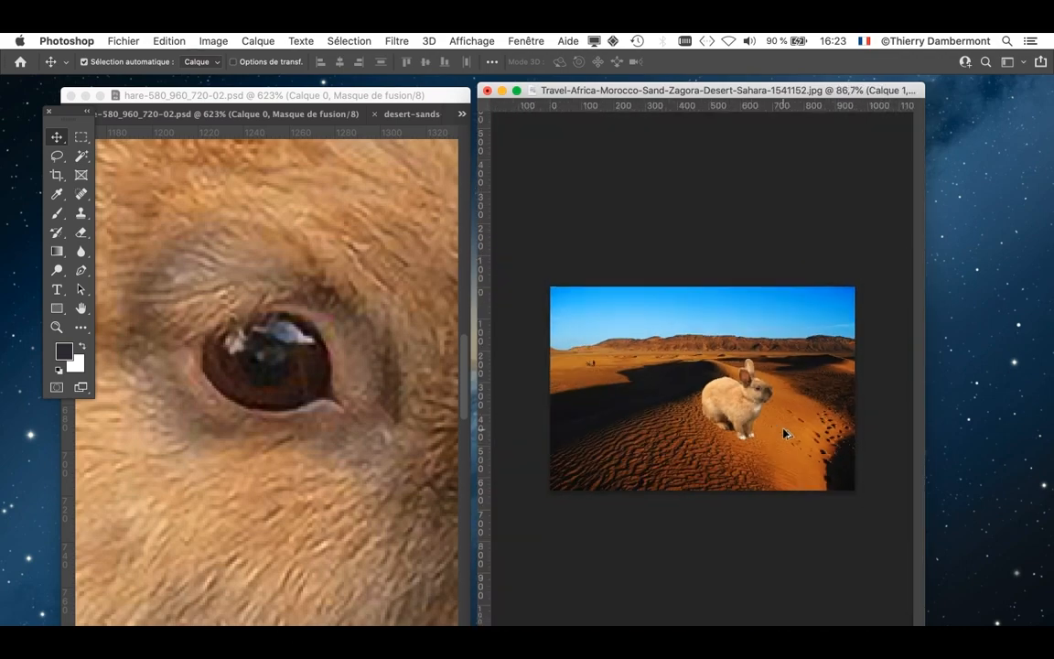
- Show the Layers panel again beside the Zagora photo and delete the rabbit layer with its mask
{"action": "left_click", "coordinate": [525, 40]}
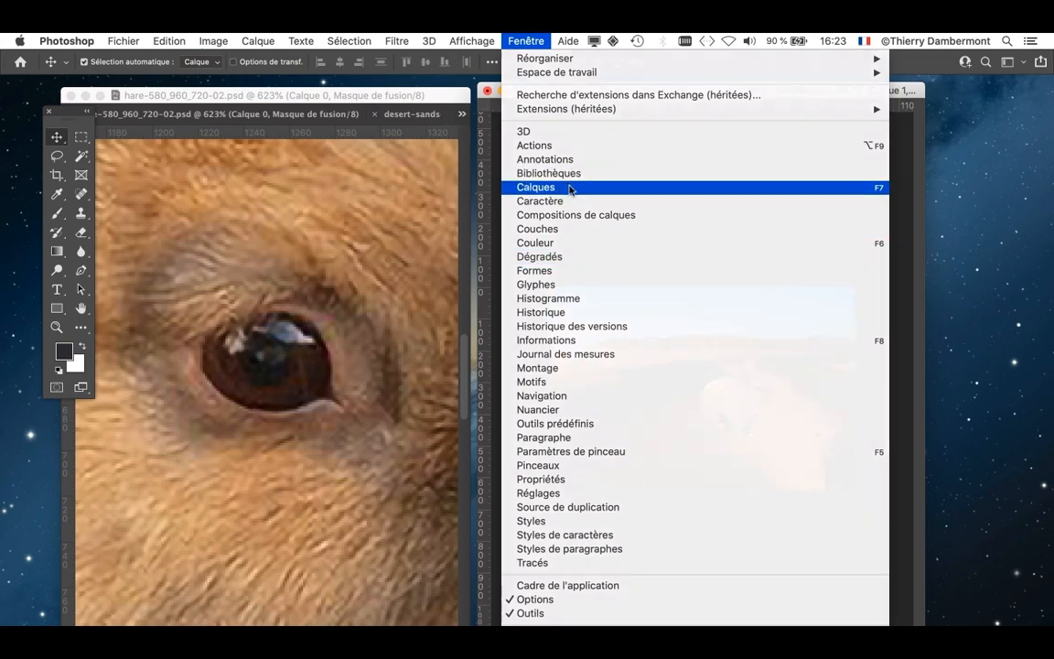
{"action": "left_click", "coordinate": [600, 187]}
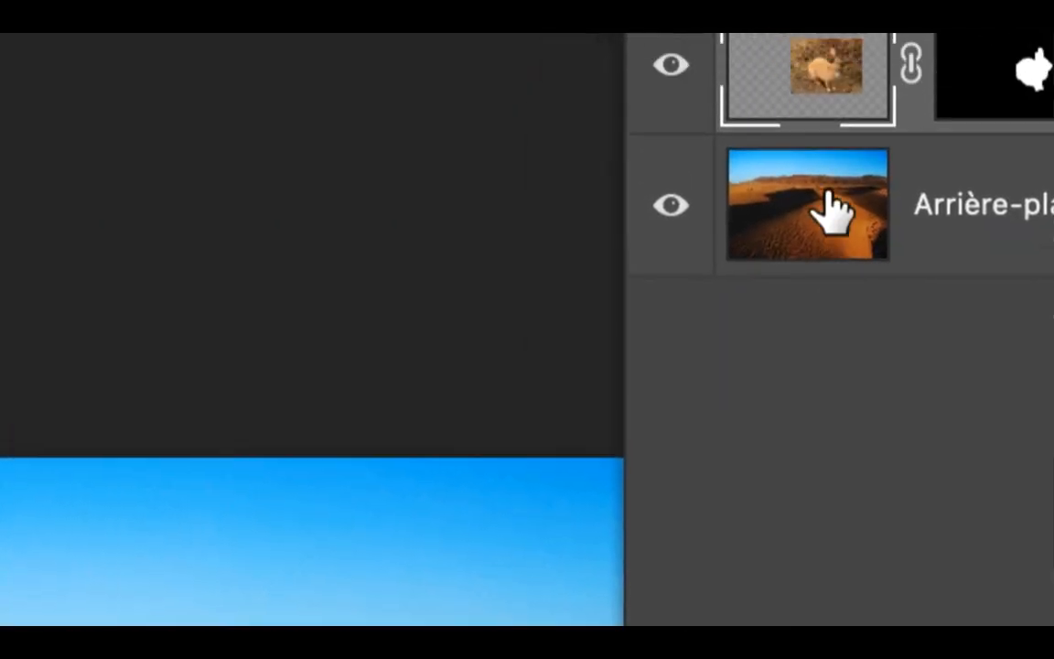
{"action": "left_click_drag", "start_coordinate": [846, 67], "coordinate": [941, 294]}
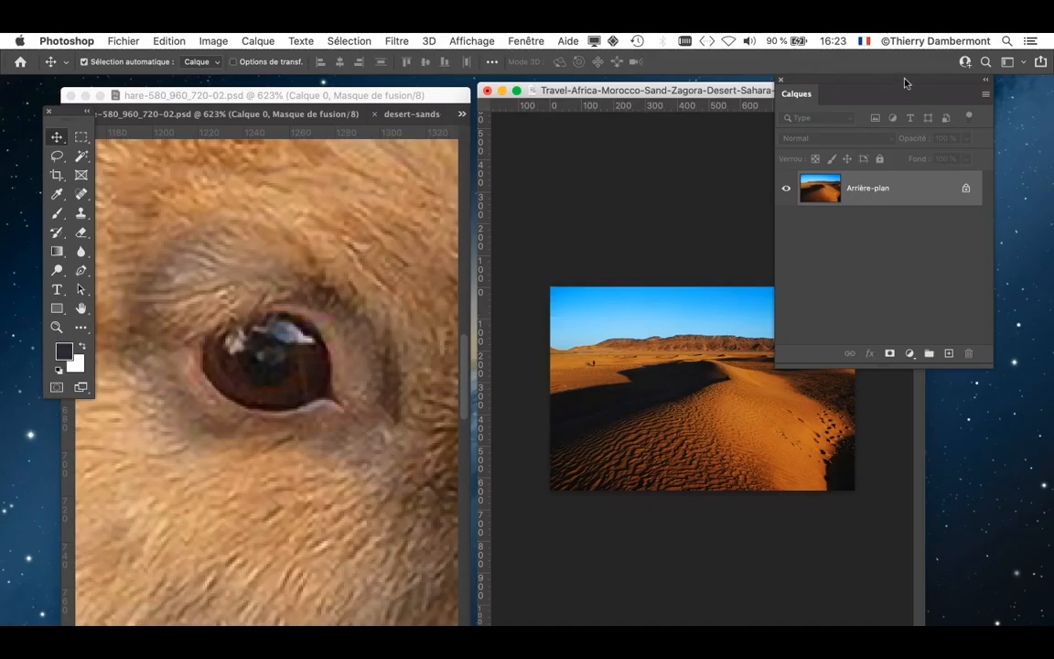
{"action": "left_click_drag", "start_coordinate": [803, 84], "coordinate": [927, 142]}
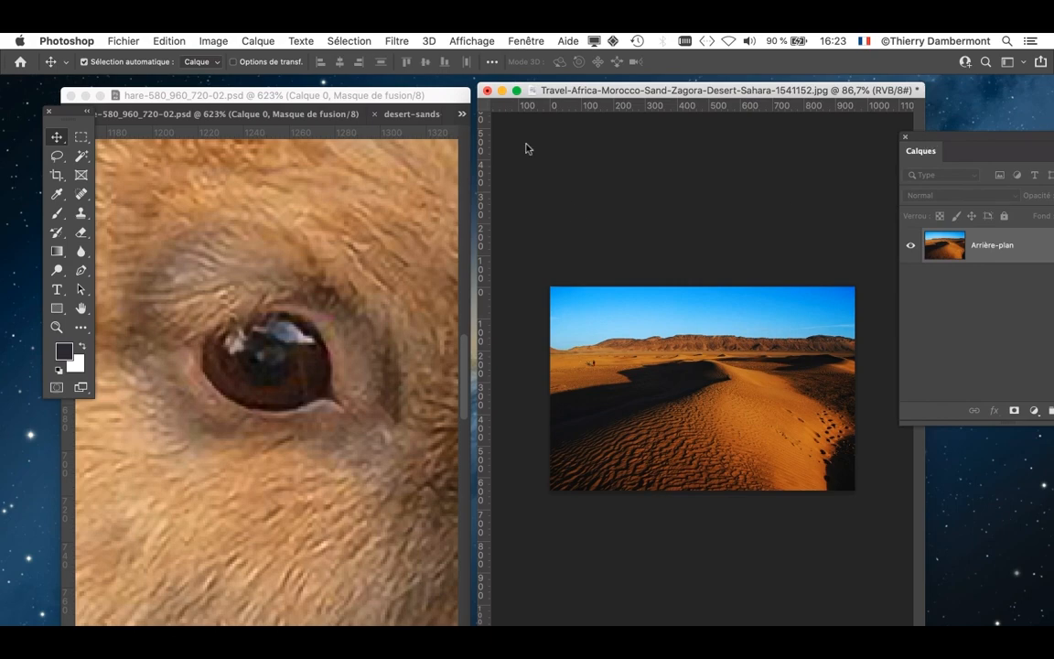
- Zoom out on the rabbit to about 107%, shift the hare window slightly outward and make the Zagora photo the active document
{"action": "scroll", "coordinate": [229, 215], "scroll_direction": "down", "scroll_amount": 10}
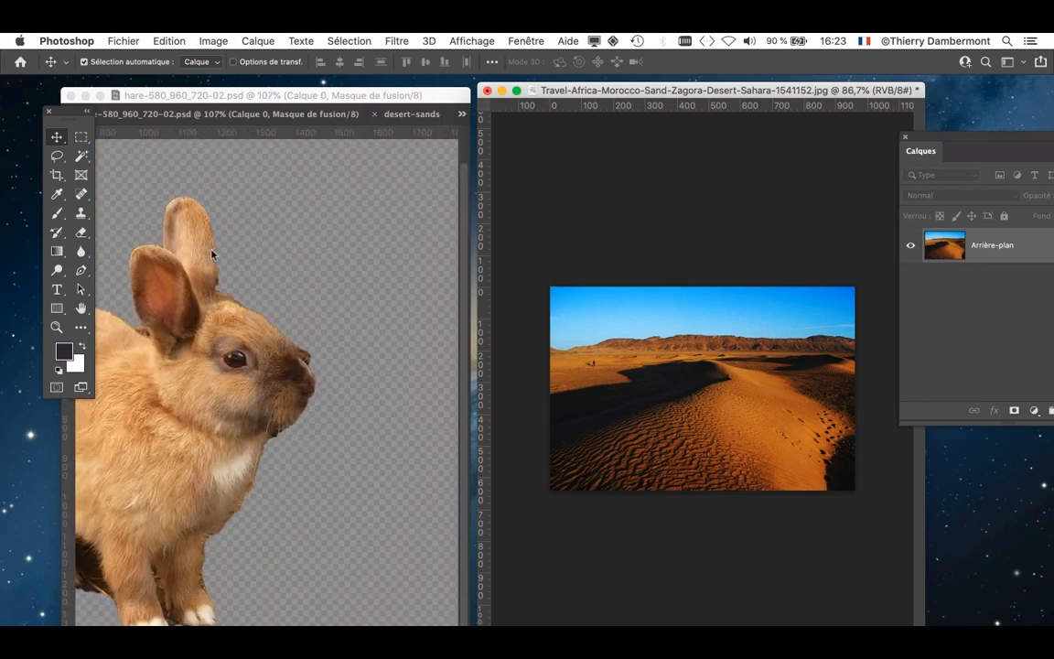
{"action": "left_click_drag", "start_coordinate": [419, 101], "coordinate": [413, 92]}
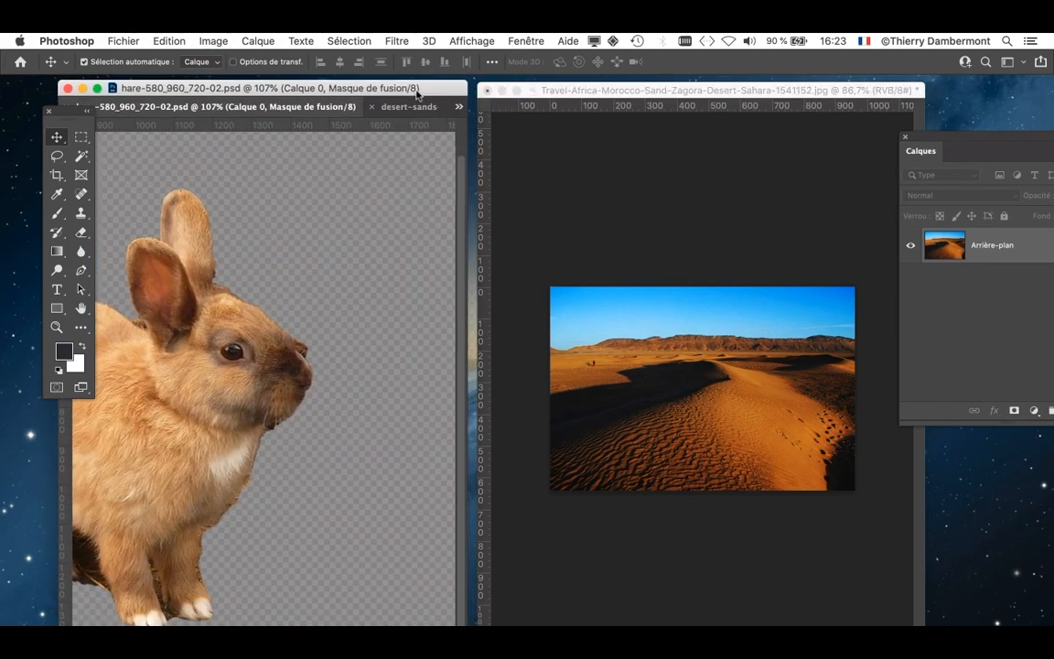
{"action": "left_click", "coordinate": [630, 89]}
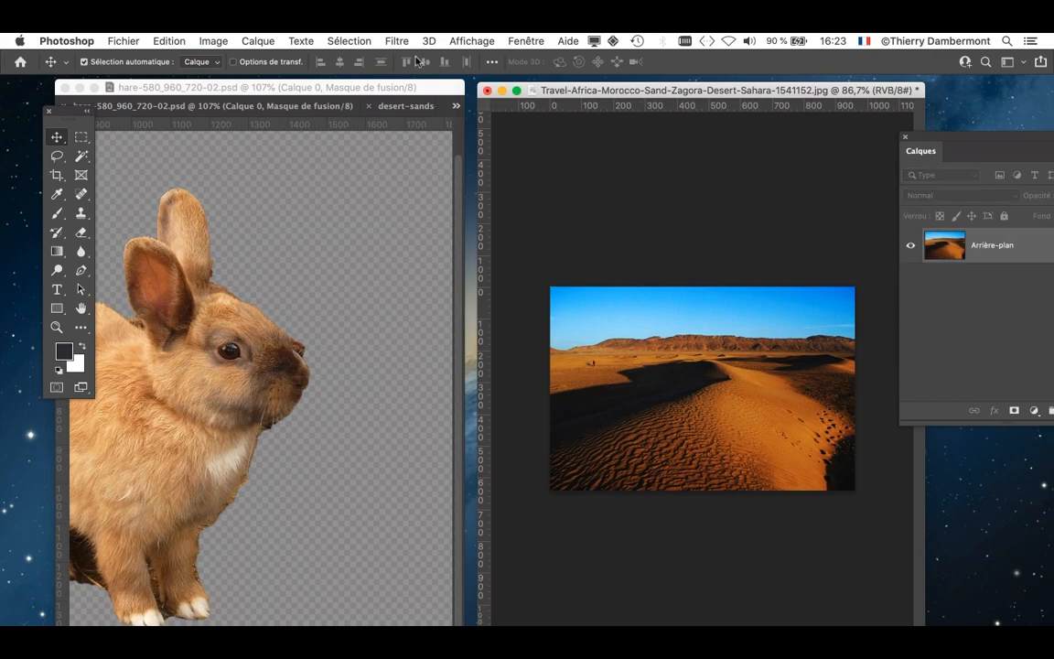
{"action": "left_click", "coordinate": [226, 41]}
{"action": "left_click", "coordinate": [242, 153]}
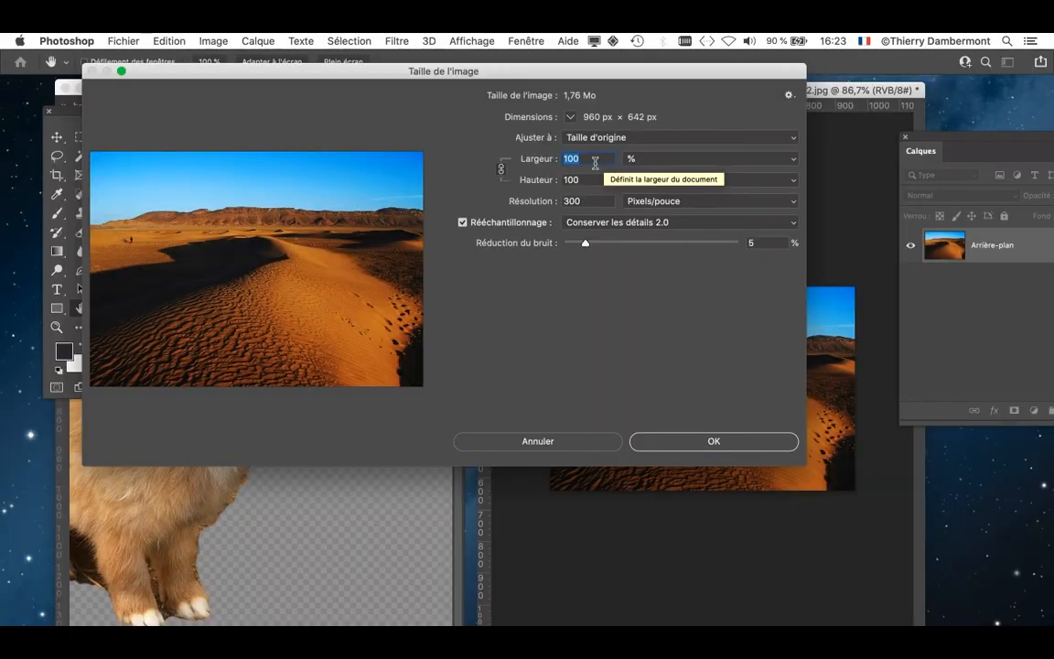
{"action": "left_click", "coordinate": [534, 441]}
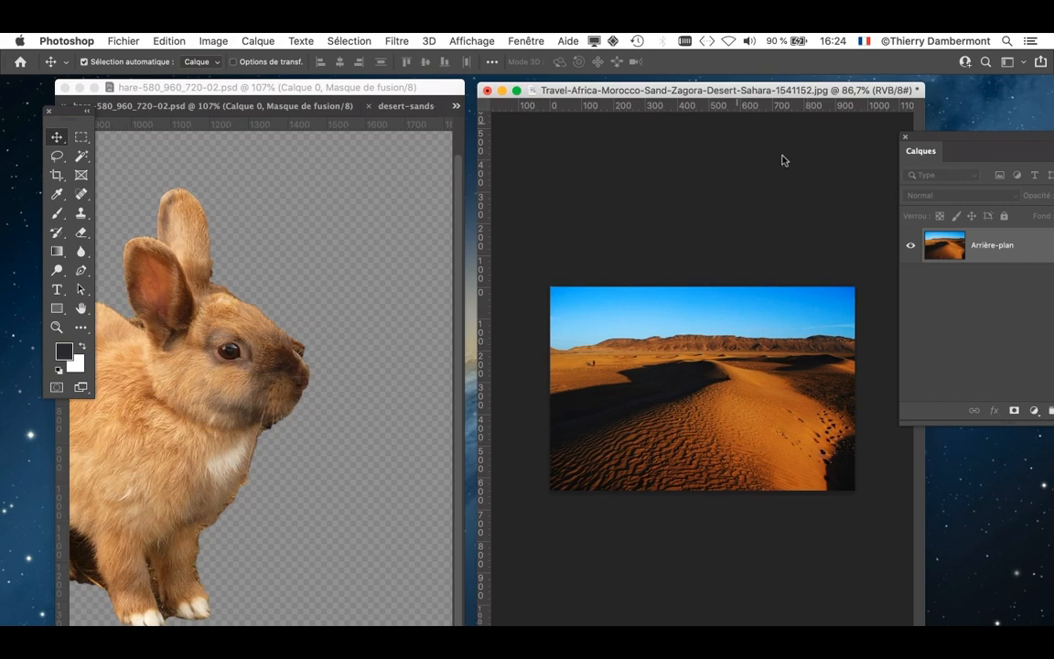
- In Image Size for the Zagora photo, set the linked width and height to 400% and the noise reduction to 70%
{"action": "left_click_drag", "start_coordinate": [643, 92], "coordinate": [632, 85]}
{"action": "left_click", "coordinate": [213, 40]}
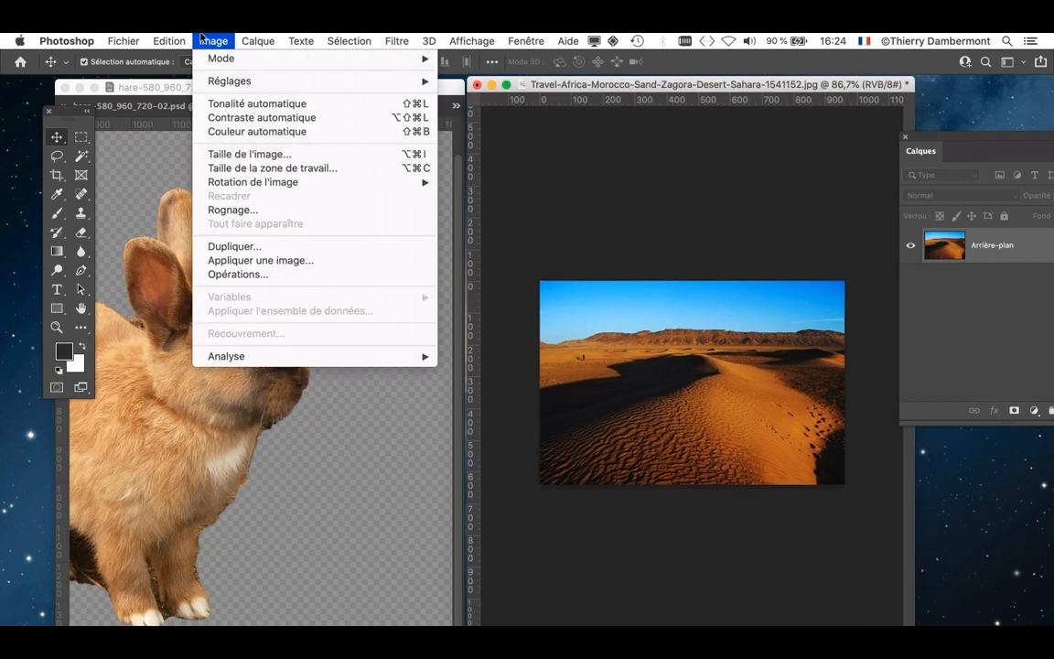
{"action": "left_click", "coordinate": [251, 154]}
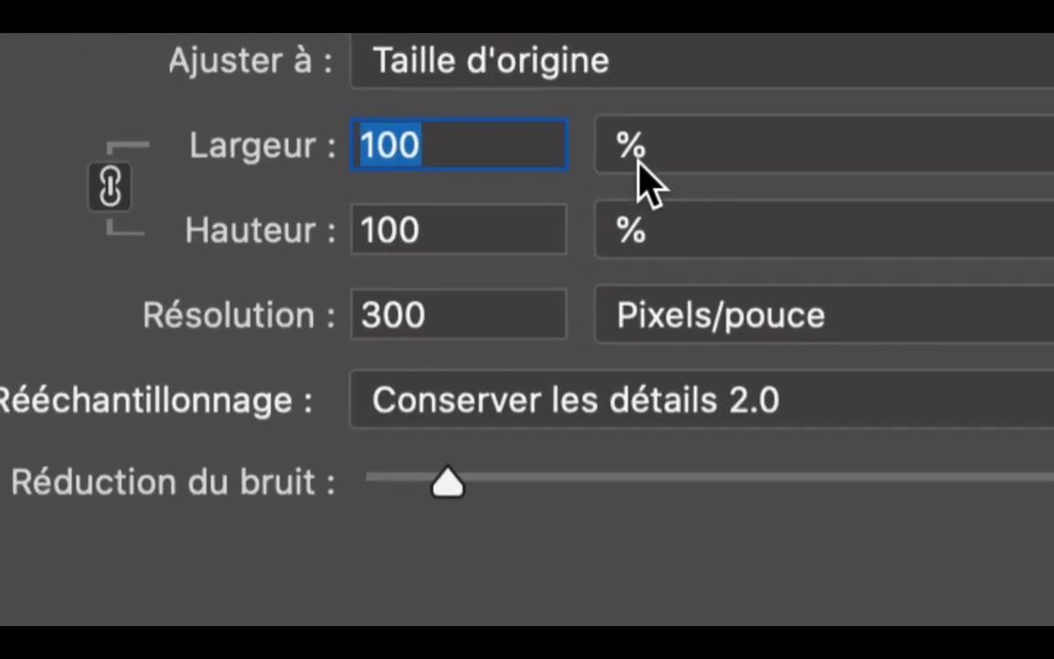
{"action": "type", "text": "300"}
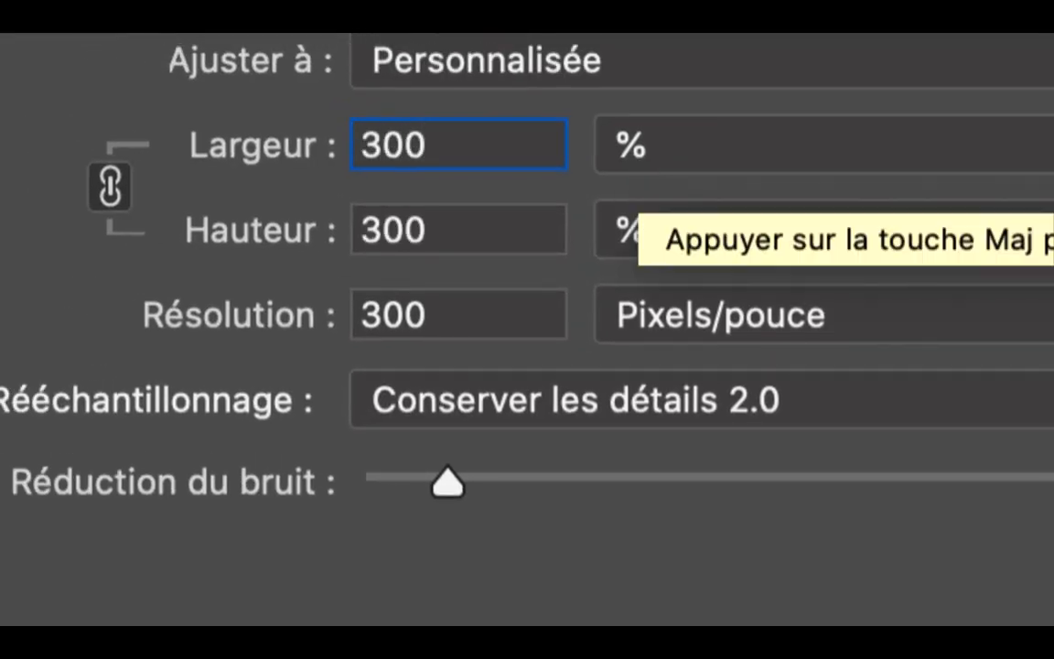
{"action": "double_click", "coordinate": [407, 147]}
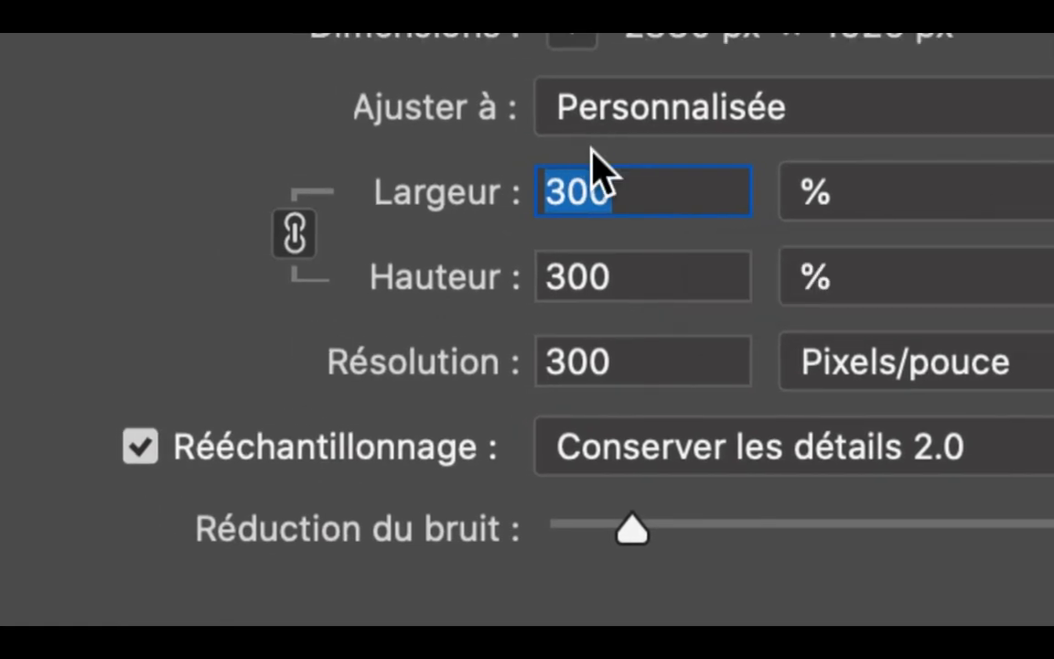
{"action": "type", "text": "400"}
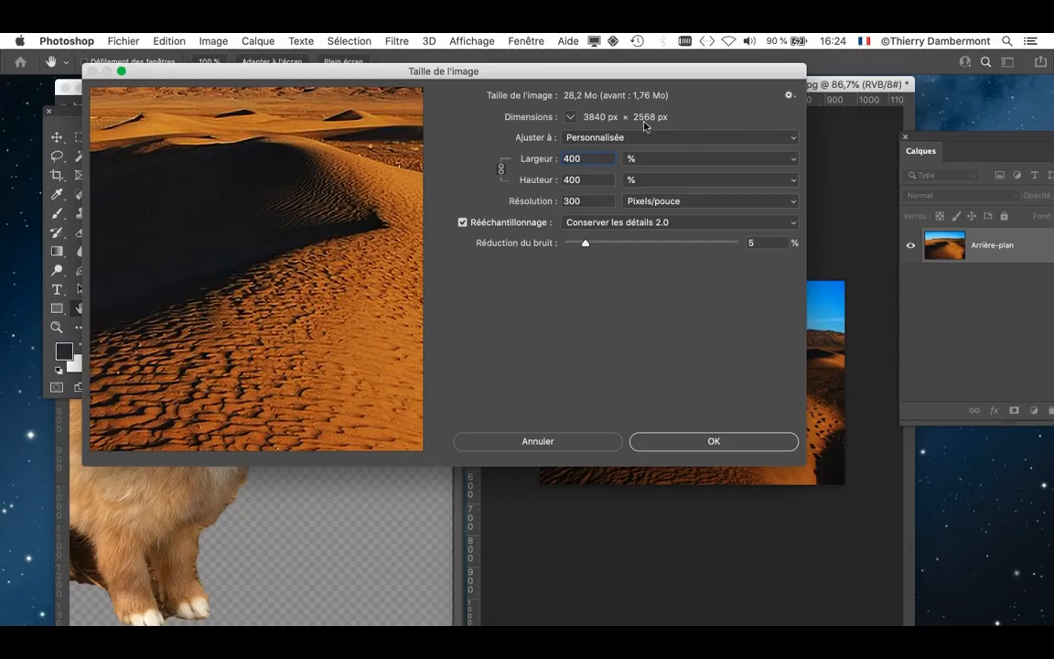
{"action": "left_click_drag", "start_coordinate": [371, 194], "coordinate": [400, 252]}
{"action": "left_click_drag", "start_coordinate": [586, 243], "coordinate": [694, 245]}
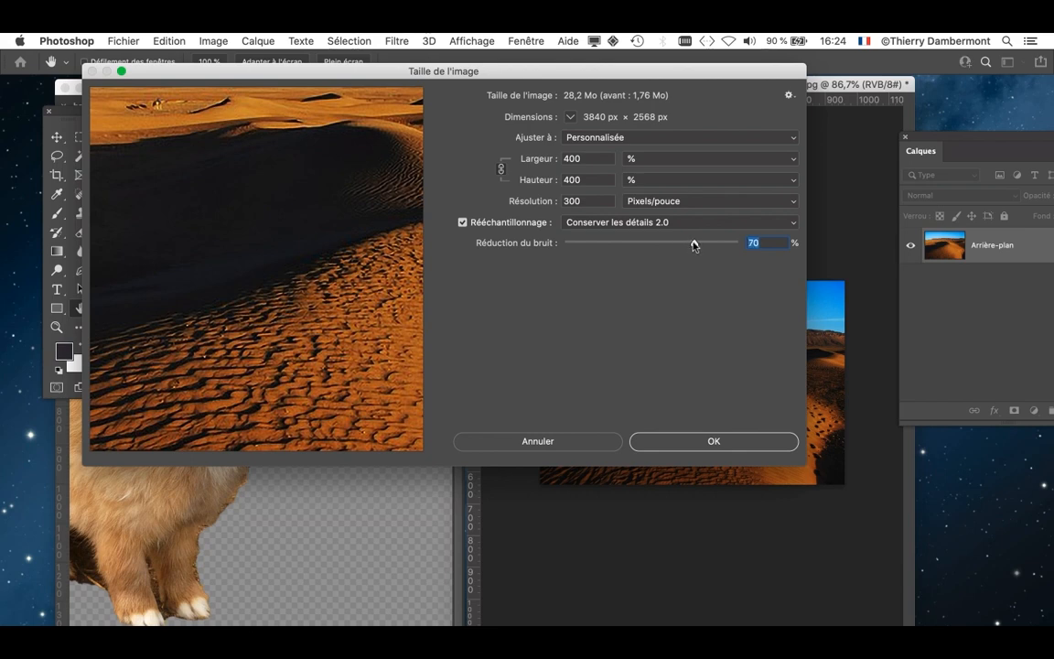
- Examine the enlarged desert image in the Image Size preview, inspecting the two distant figures at 200% and the dunes at 66.7%
{"action": "left_click_drag", "start_coordinate": [283, 313], "coordinate": [424, 341]}
{"action": "left_click_drag", "start_coordinate": [321, 268], "coordinate": [320, 308]}
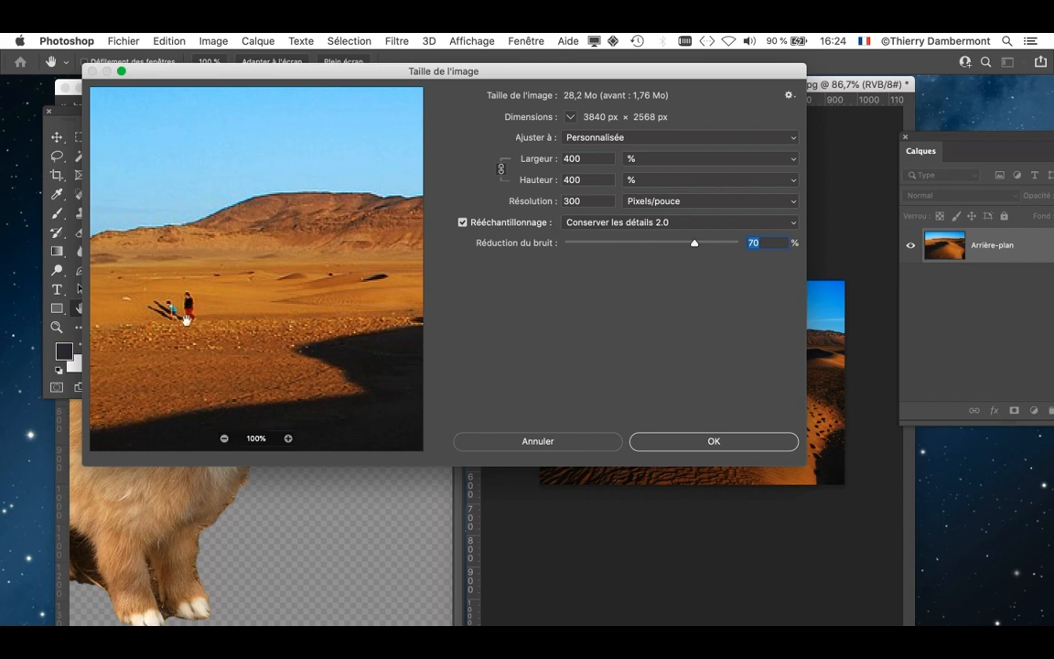
{"action": "left_click", "coordinate": [288, 439]}
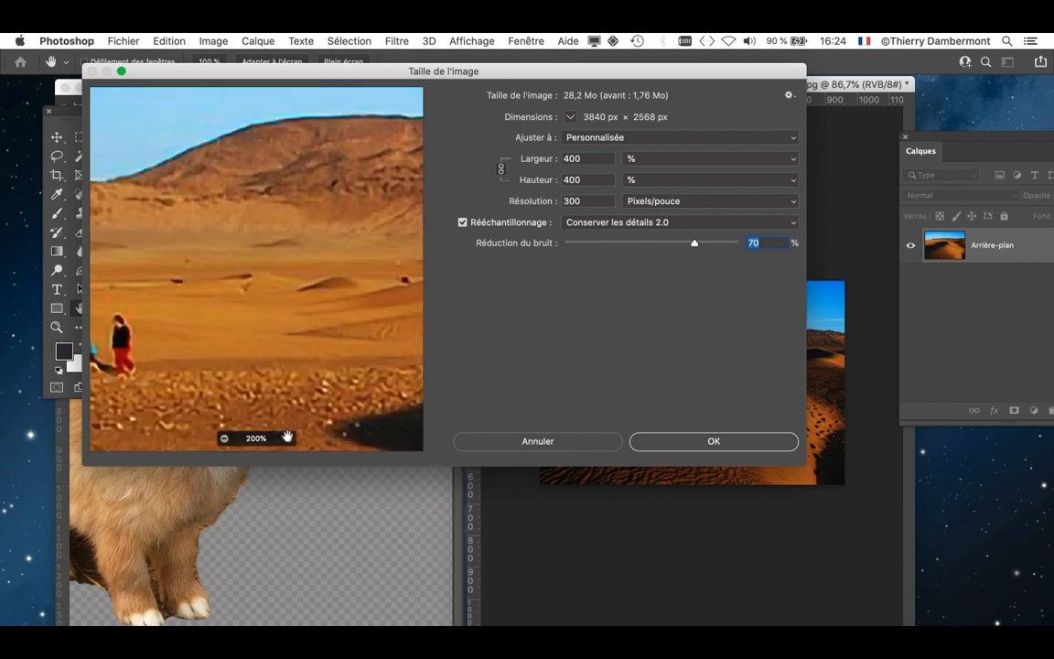
{"action": "left_click_drag", "start_coordinate": [197, 344], "coordinate": [367, 296]}
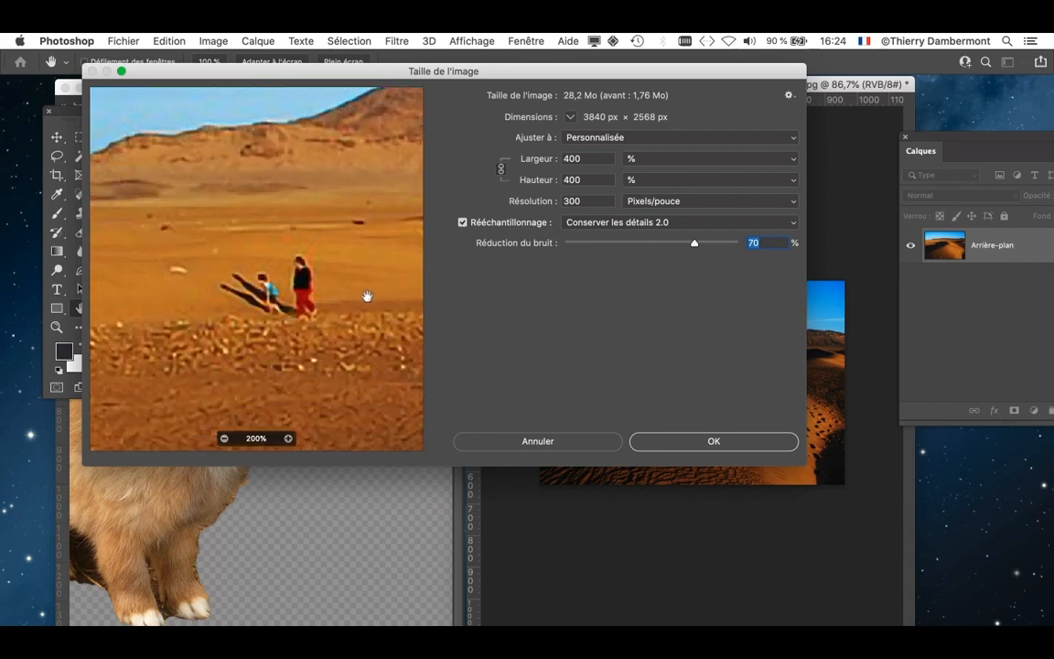
{"action": "key", "text": "alt+super+8"}
{"action": "left_click", "coordinate": [268, 319]}
{"action": "left_click_drag", "start_coordinate": [268, 318], "coordinate": [284, 373]}
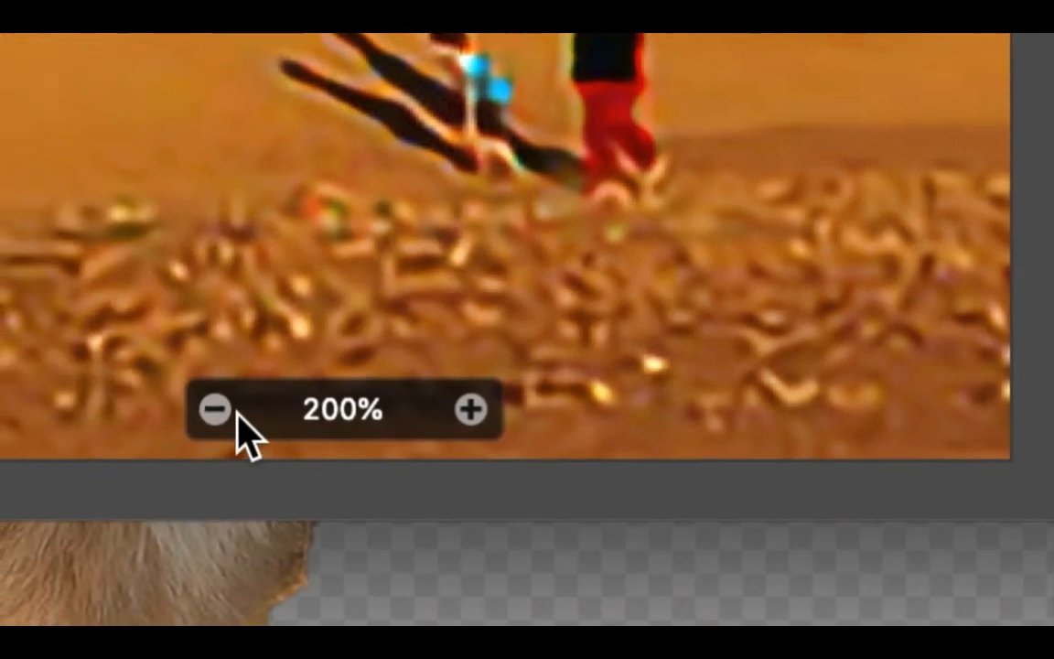
{"action": "left_click", "coordinate": [25, 576]}
{"action": "left_click", "coordinate": [234, 414]}
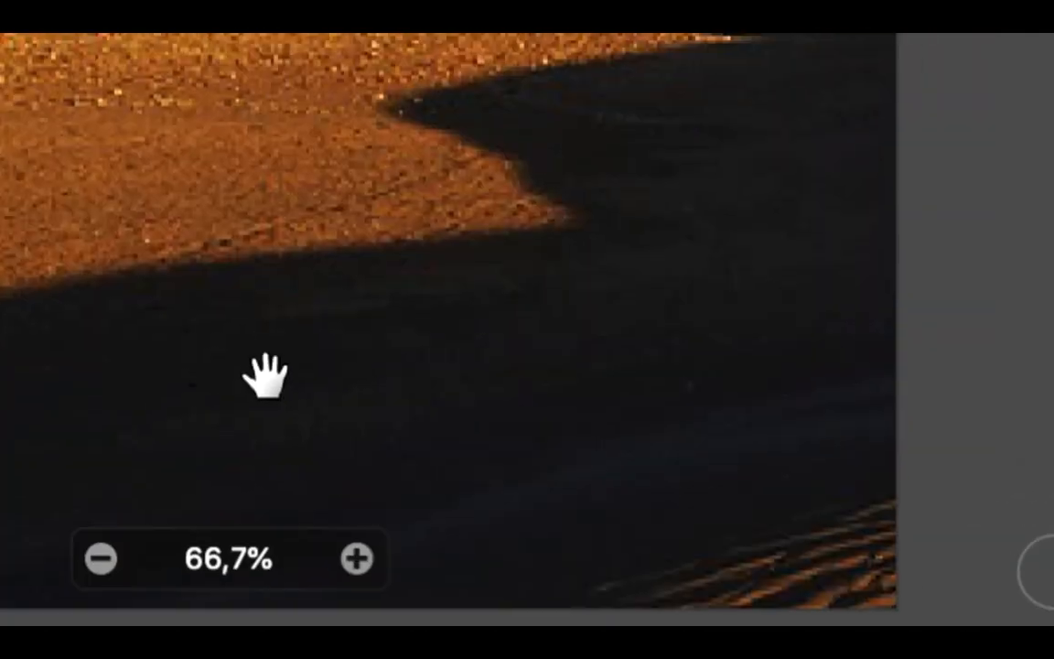
{"action": "left_click_drag", "start_coordinate": [515, 90], "coordinate": [515, 90]}
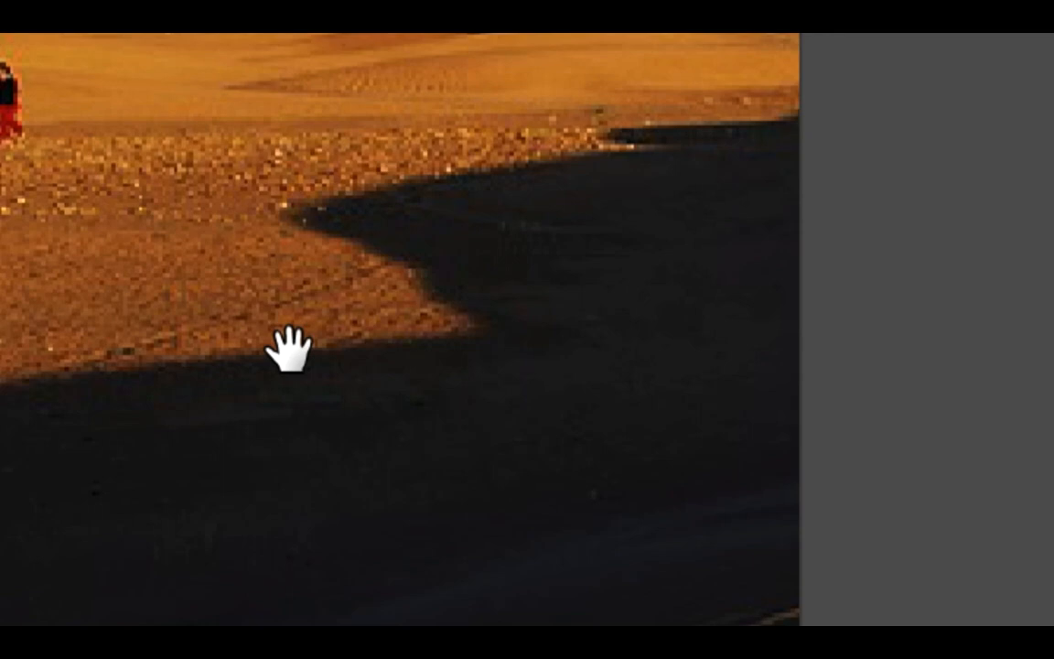
{"action": "left_click_drag", "start_coordinate": [288, 348], "coordinate": [289, 347]}
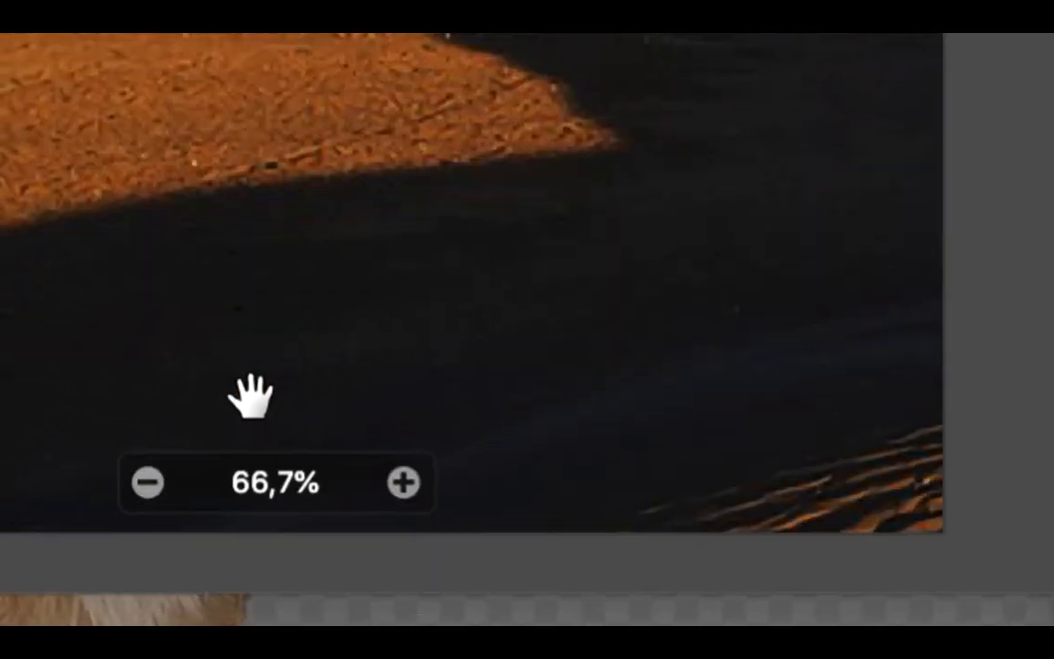
- Check the rippled dunes at 50% in the preview and apply the Image Size enlargement to the Zagora photo
{"action": "left_click", "coordinate": [235, 418]}
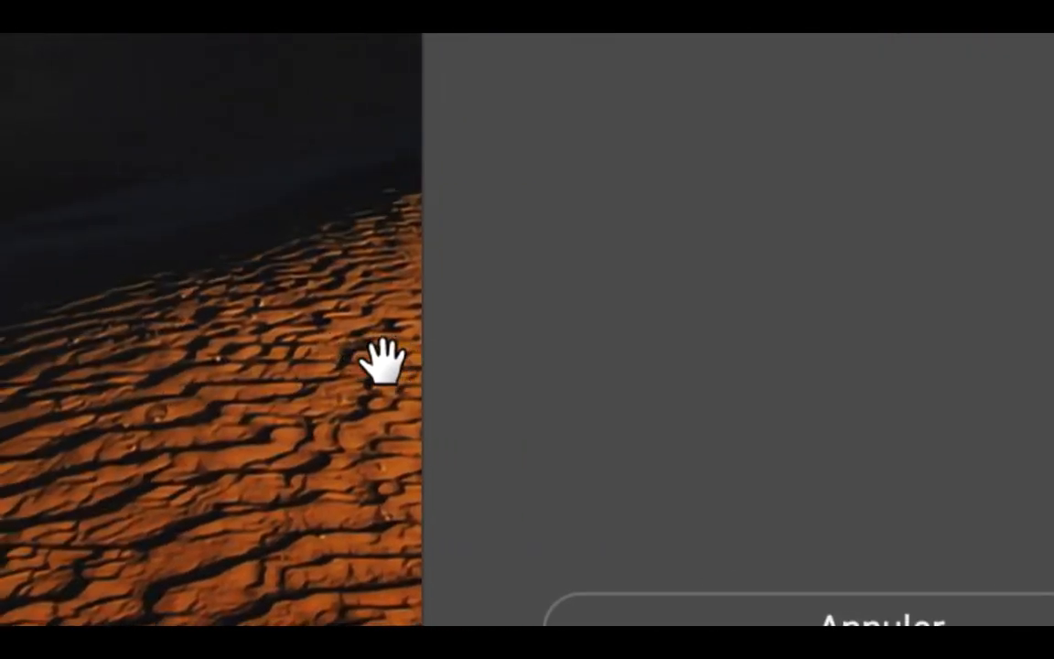
{"action": "left_click_drag", "start_coordinate": [990, 163], "coordinate": [641, 120]}
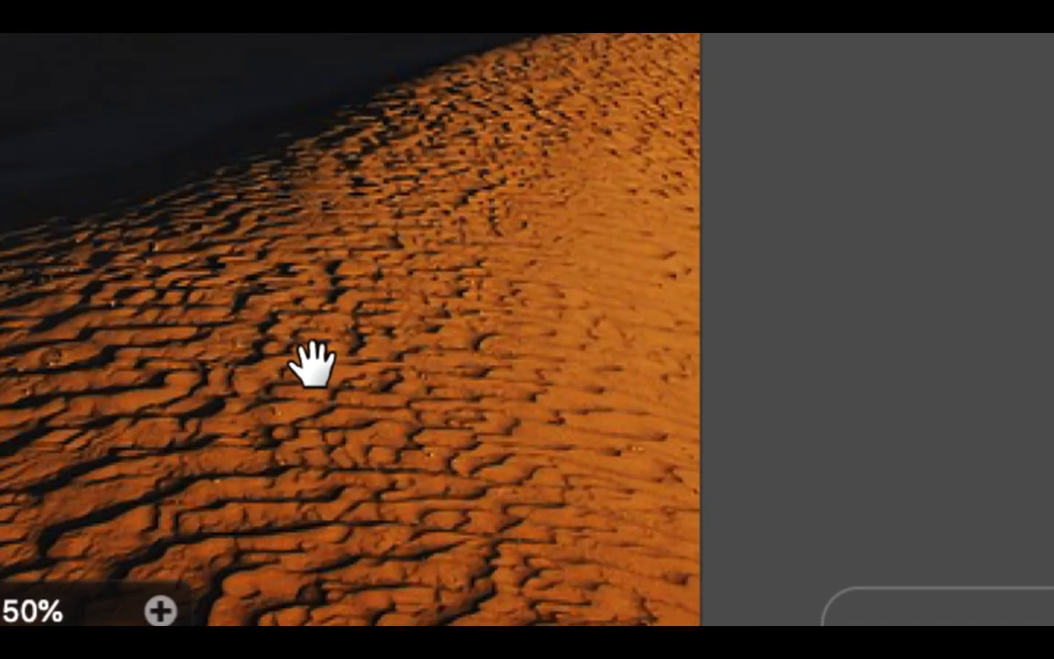
{"action": "left_click", "coordinate": [312, 364]}
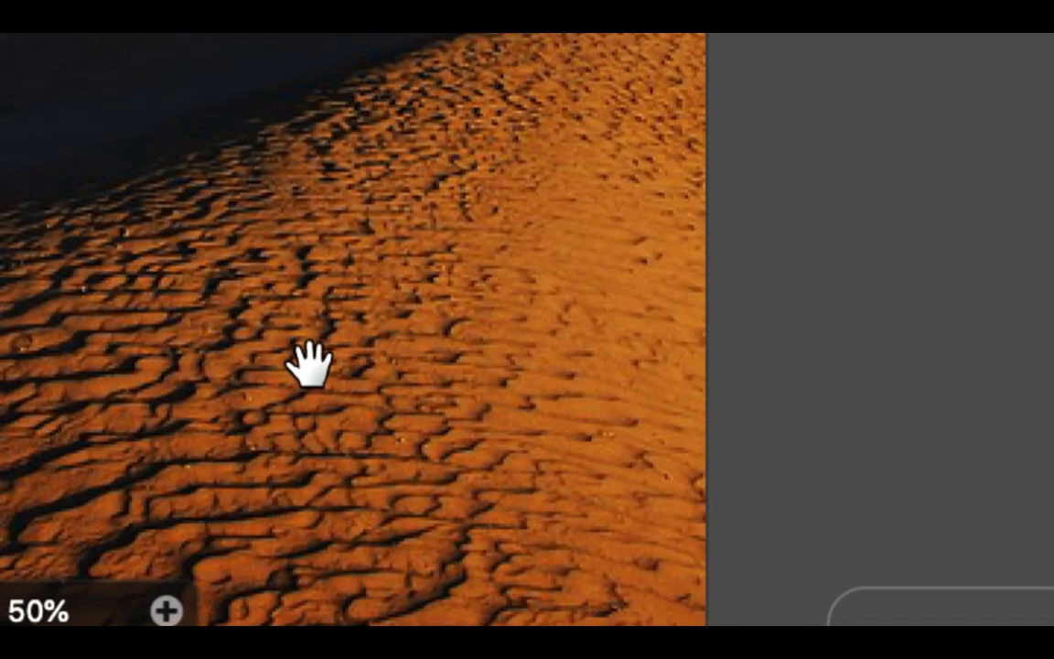
{"action": "key", "text": "alt"}
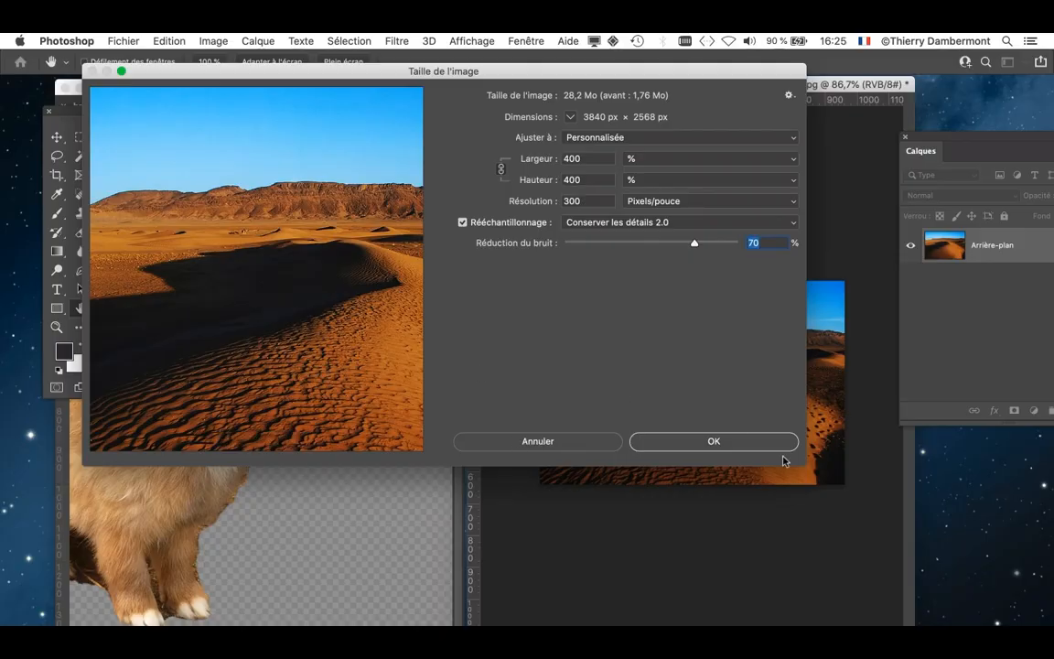
{"action": "left_click", "coordinate": [771, 442]}
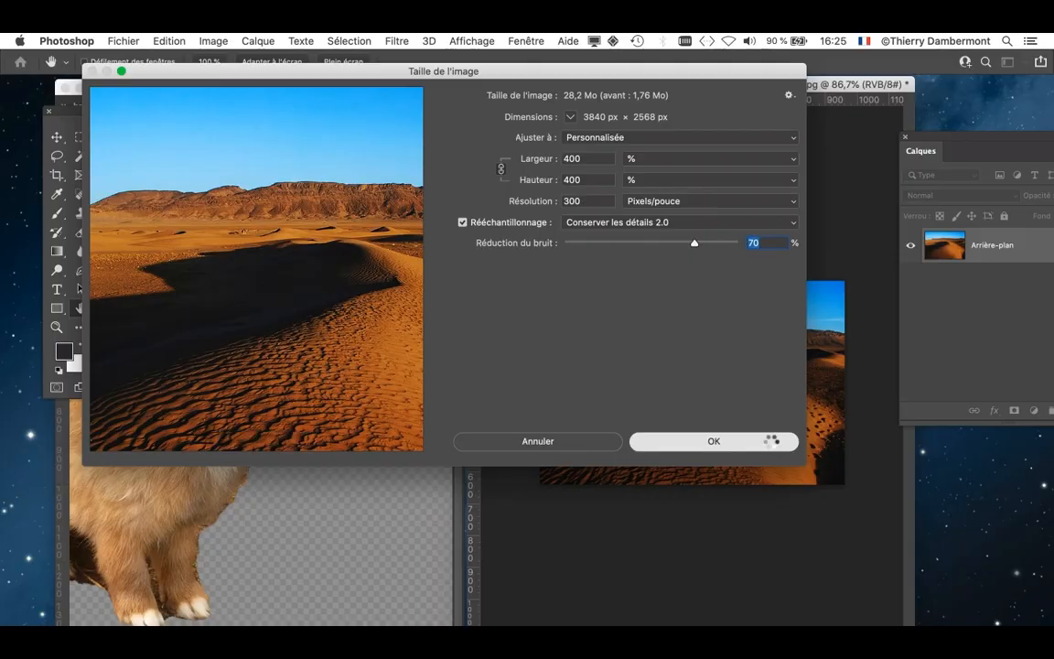
{"action": "scroll", "coordinate": [776, 443], "scroll_direction": "down", "scroll_amount": 5}
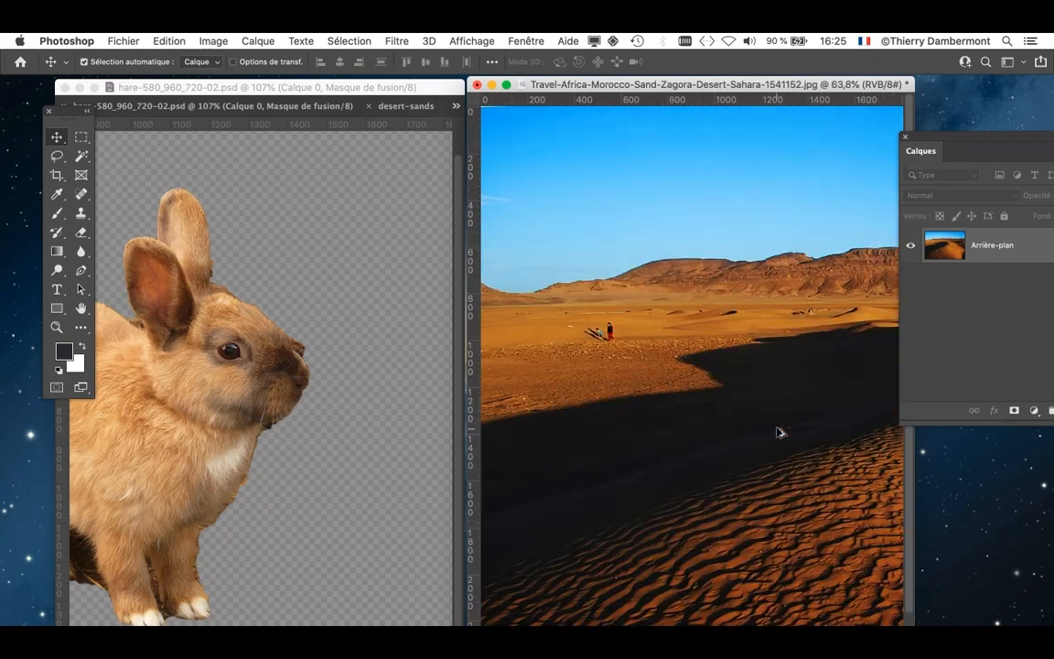
{"action": "left_click_drag", "start_coordinate": [792, 408], "coordinate": [590, 390]}
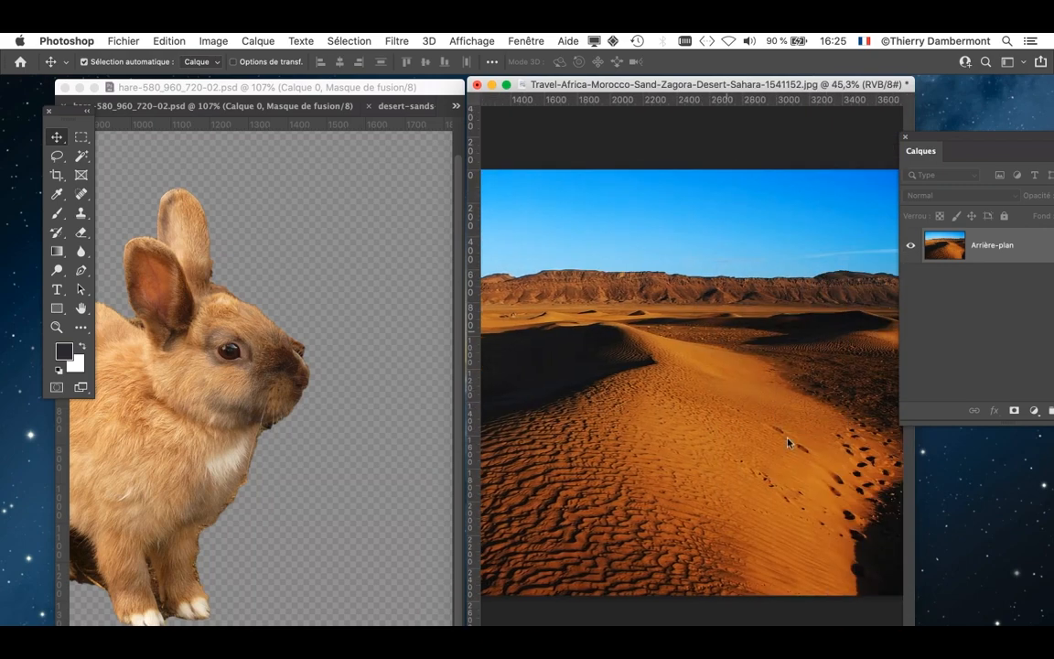
{"action": "left_click", "coordinate": [266, 91]}
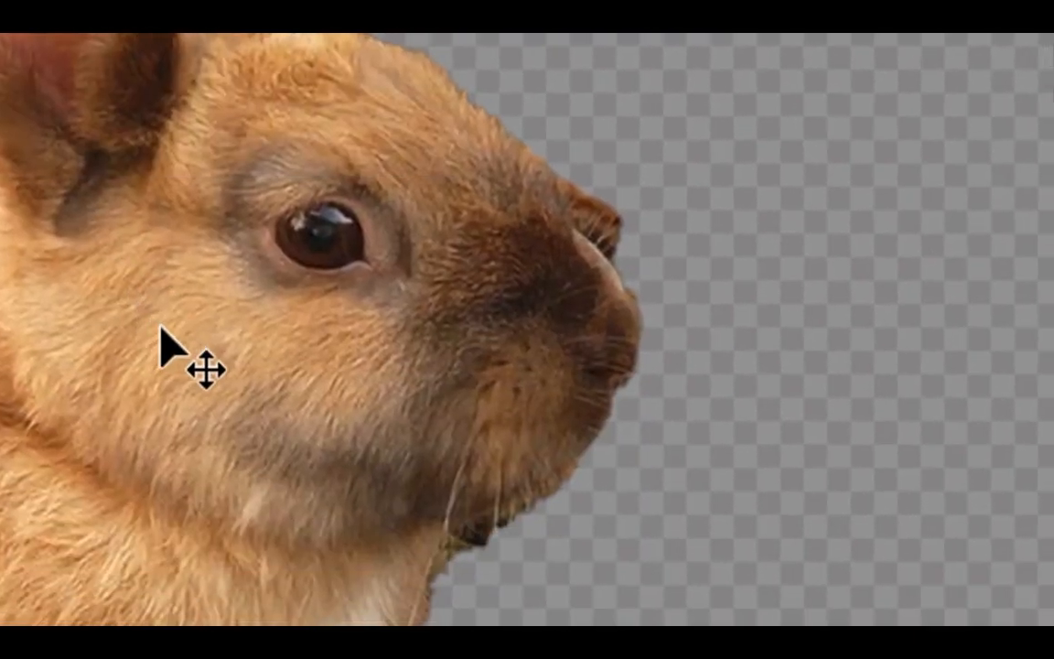
{"action": "left_click_drag", "start_coordinate": [161, 327], "coordinate": [526, 335]}
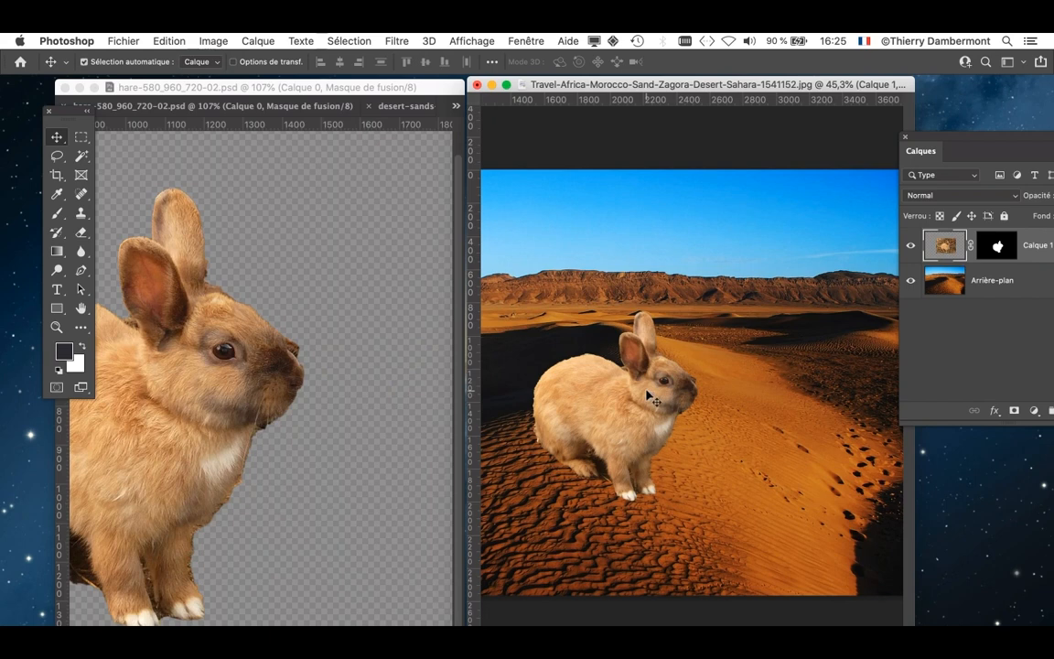
{"action": "key", "text": "super+z"}
- Copy the masked rabbit from the hare document onto the dune ridge of the Zagora photo and minimise the hare window
{"action": "left_click", "coordinate": [245, 394]}
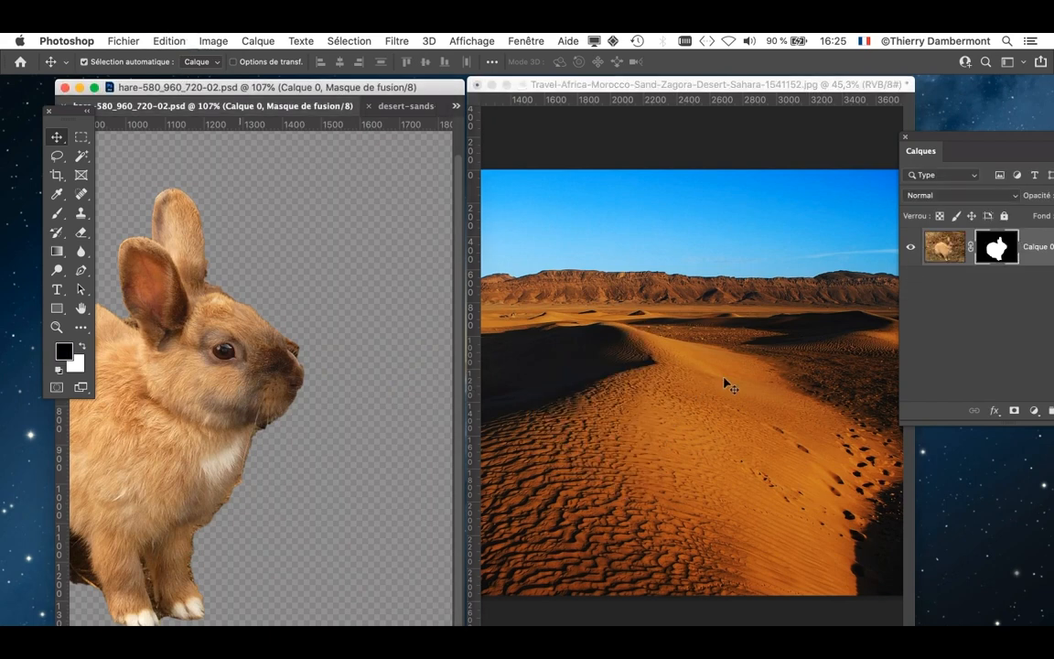
{"action": "left_click_drag", "start_coordinate": [235, 365], "coordinate": [697, 380]}
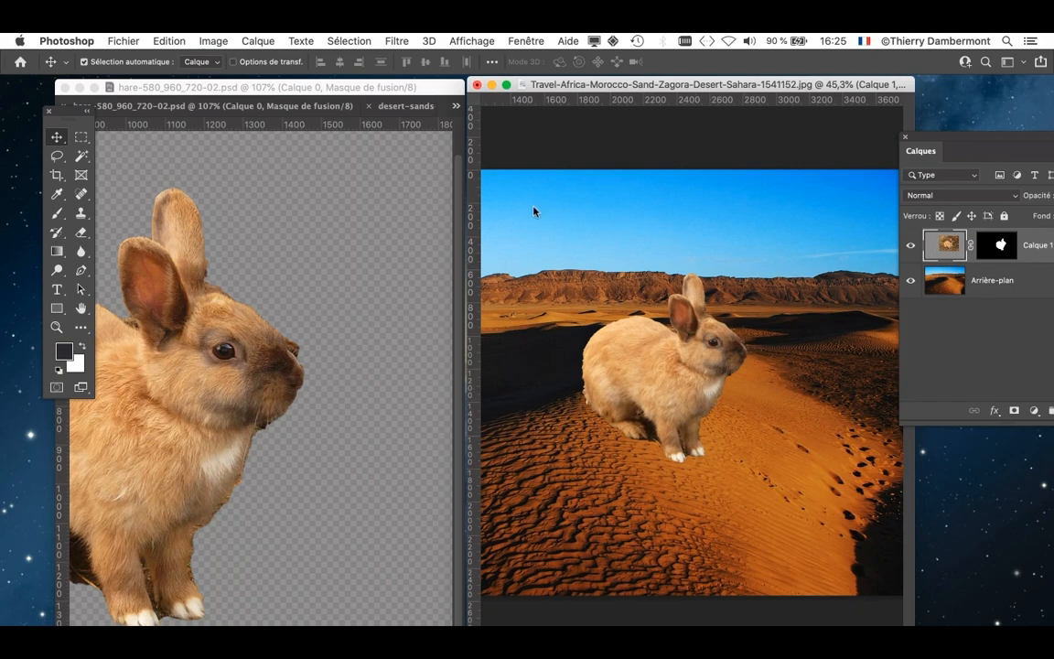
{"action": "left_click", "coordinate": [80, 88]}
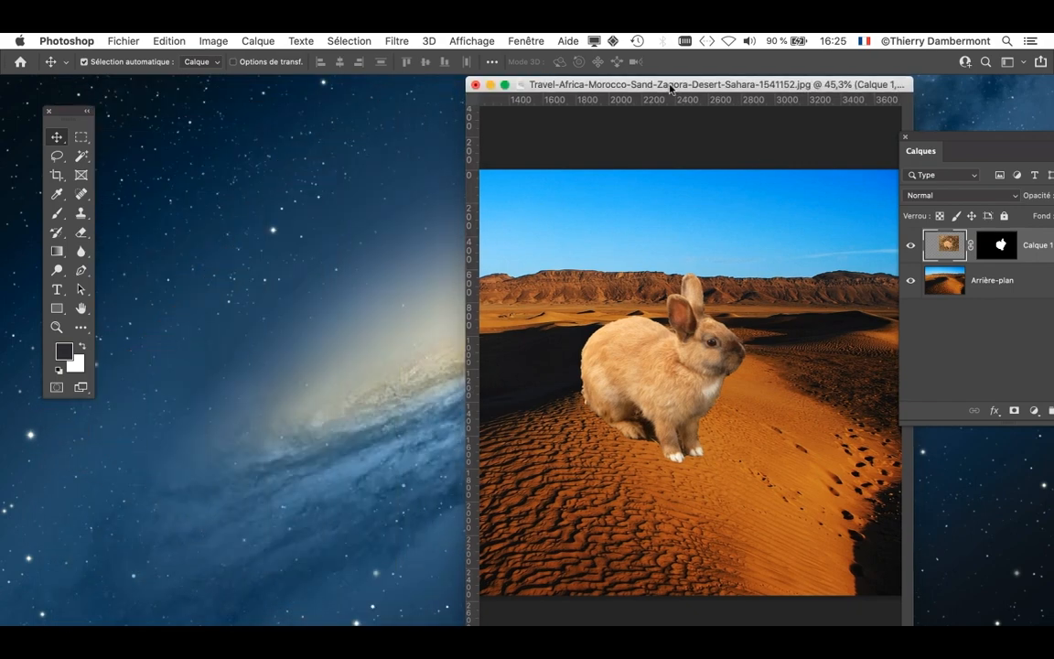
- Display the Zagora composite in full-screen mode with the menu bar, keeping the whole desert image in view
{"action": "left_click_drag", "start_coordinate": [668, 85], "coordinate": [598, 86]}
{"action": "key", "text": "f"}
{"action": "scroll", "coordinate": [623, 425], "scroll_direction": "up", "scroll_amount": 8}
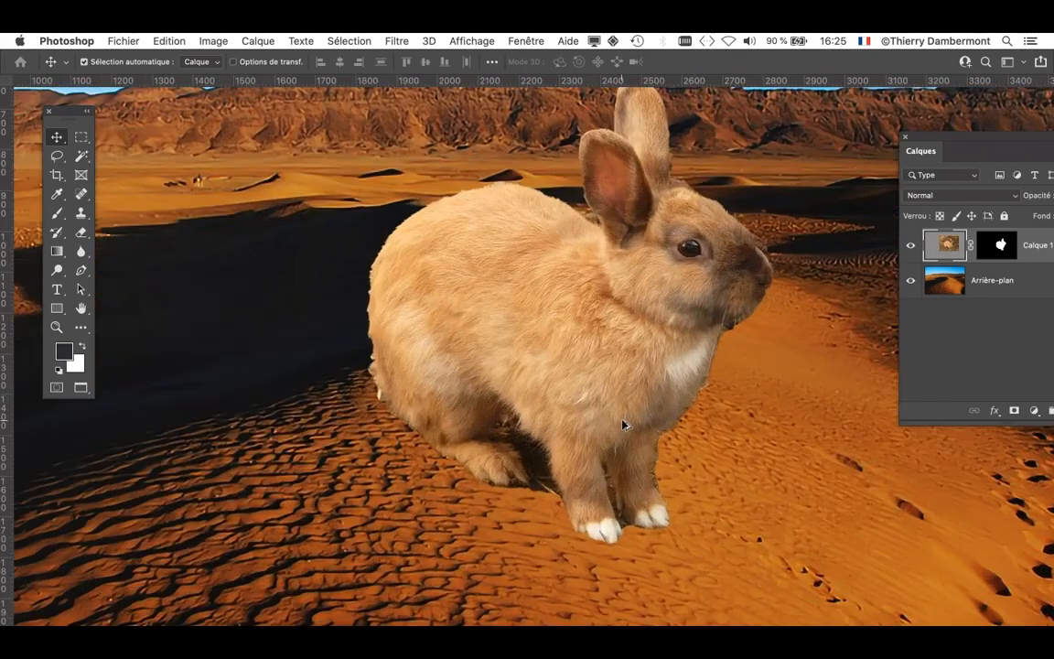
- Examine the rabbit's fur and head up close against the enlarged desert, comparing its detail with the background
{"action": "left_click_drag", "start_coordinate": [548, 306], "coordinate": [409, 383]}
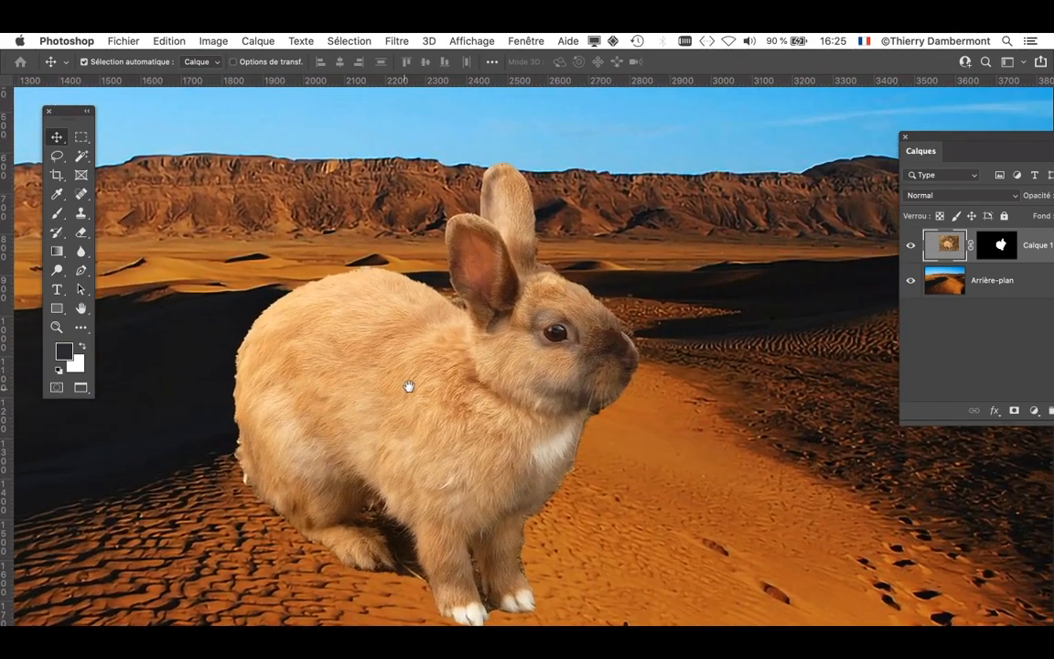
{"action": "scroll", "coordinate": [482, 573], "scroll_direction": "down", "scroll_amount": 6}
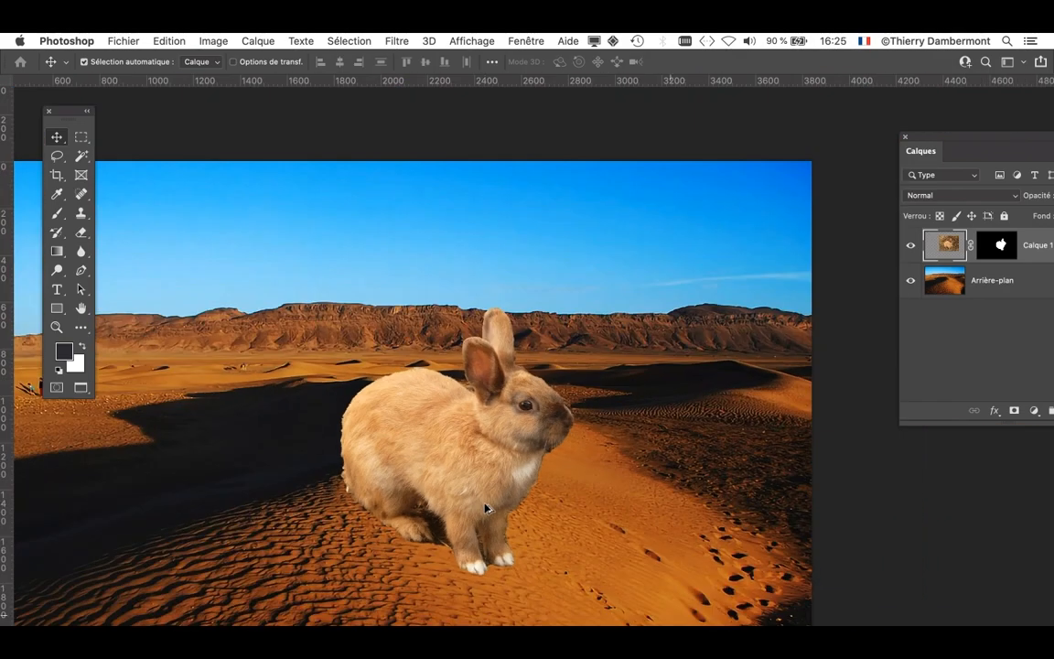
{"action": "scroll", "coordinate": [486, 509], "scroll_direction": "down", "scroll_amount": 3}
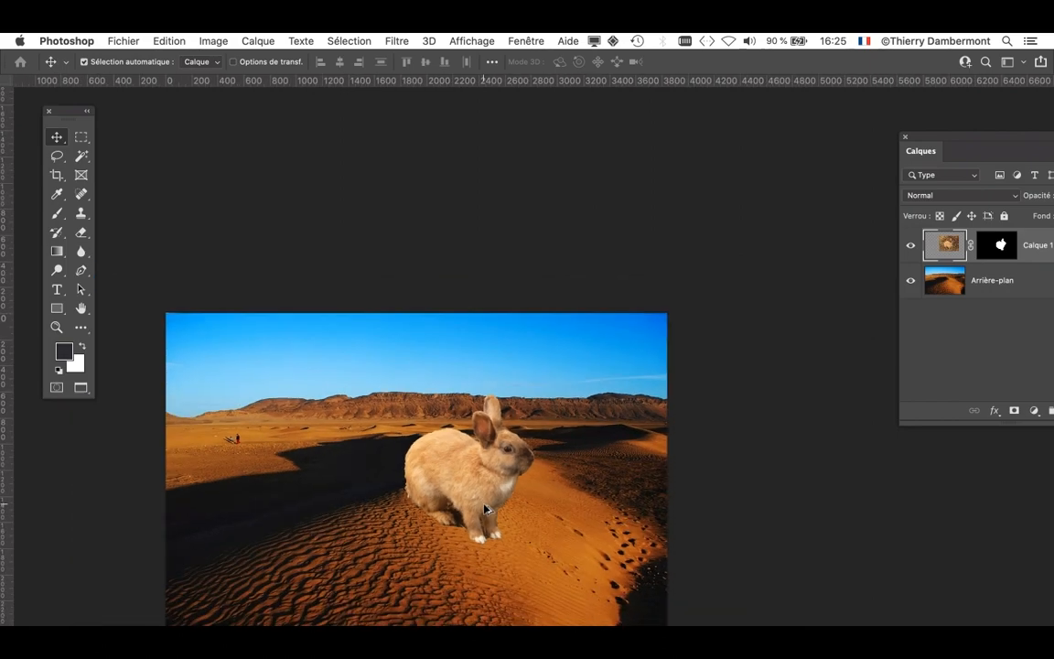
{"action": "scroll", "coordinate": [458, 410], "scroll_direction": "up", "scroll_amount": 4}
{"action": "scroll", "coordinate": [504, 456], "scroll_direction": "up", "scroll_amount": 3}
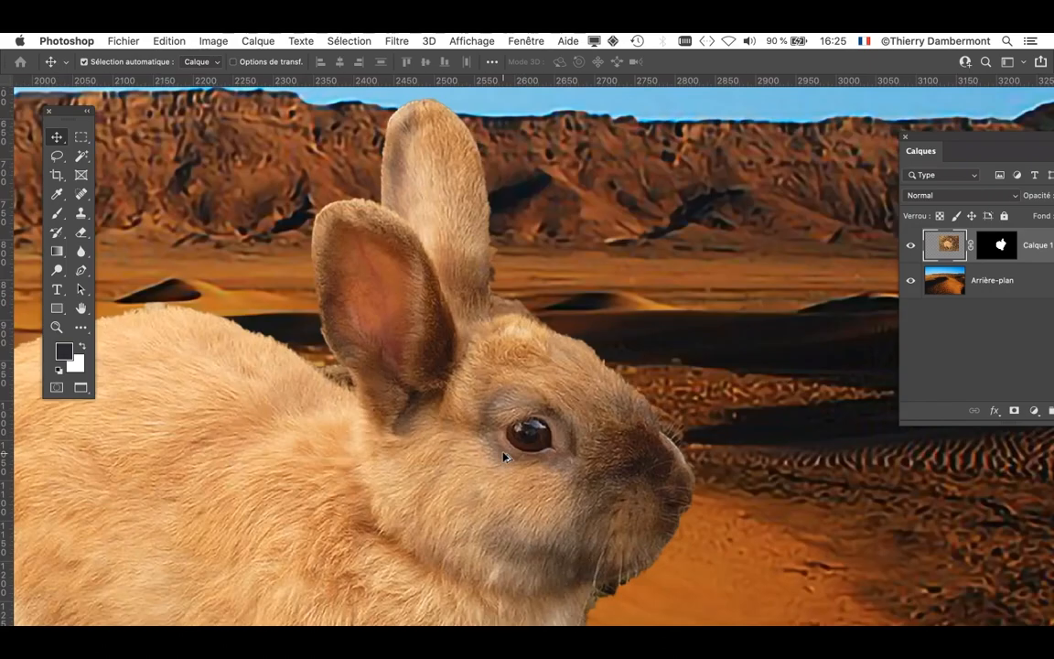
{"action": "scroll", "coordinate": [504, 457], "scroll_direction": "down", "scroll_amount": 2}
{"action": "scroll", "coordinate": [505, 458], "scroll_direction": "down", "scroll_amount": 3}
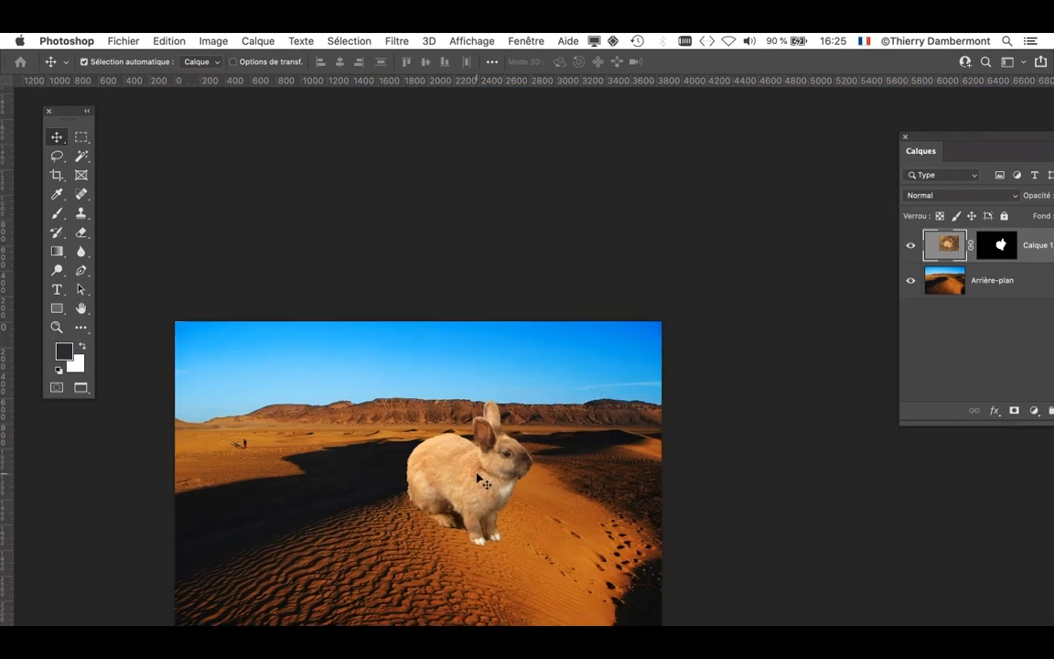
- Reposition the rabbit on the lit dune ridge, slightly right of the desert image's centre
{"action": "left_click_drag", "start_coordinate": [505, 457], "coordinate": [444, 374]}
{"action": "scroll", "coordinate": [460, 358], "scroll_direction": "up", "scroll_amount": 1}
{"action": "scroll", "coordinate": [462, 362], "scroll_direction": "up", "scroll_amount": 1}
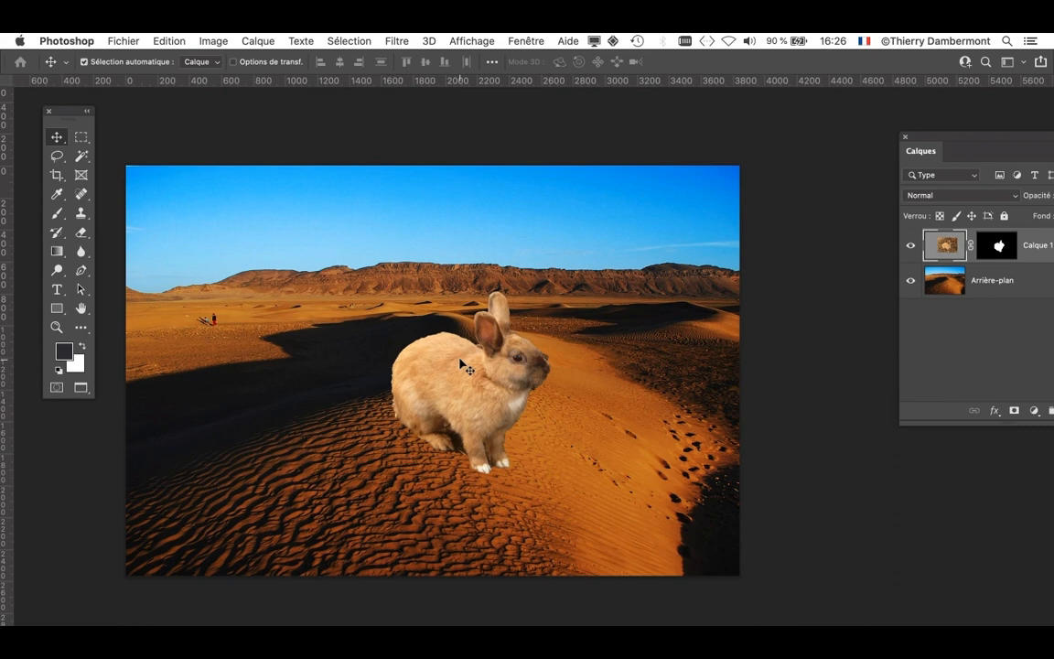
{"action": "left_click_drag", "start_coordinate": [460, 362], "coordinate": [480, 352]}
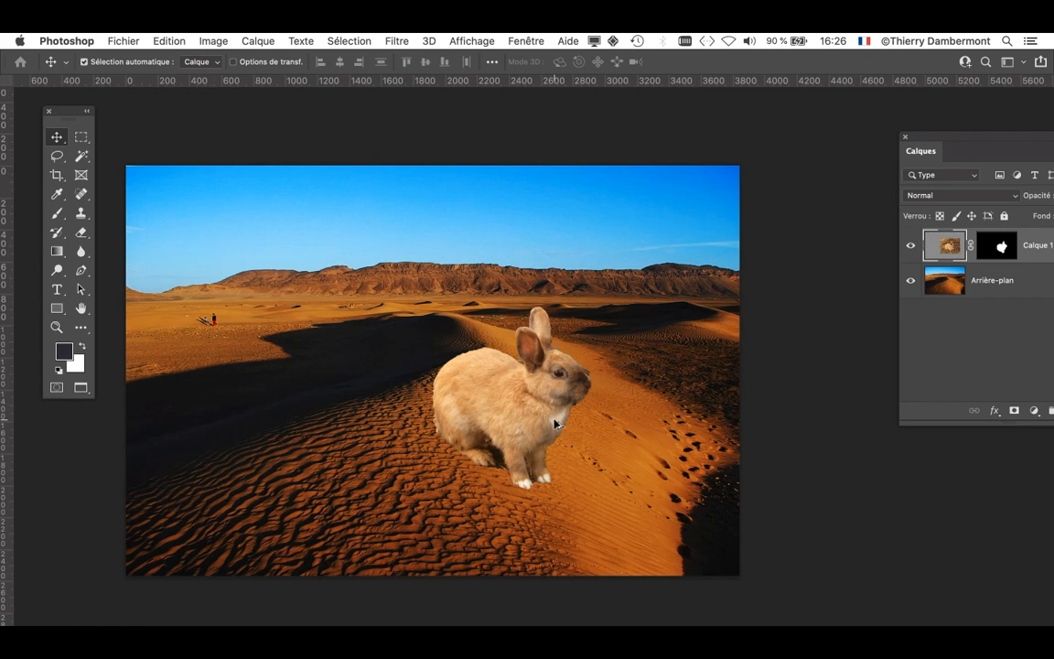
- Extend the canvas evenly on all sides with the Crop tool to about 6200 px wide, leaving white around the desert
{"action": "scroll", "coordinate": [556, 423], "scroll_direction": "down", "scroll_amount": 3}
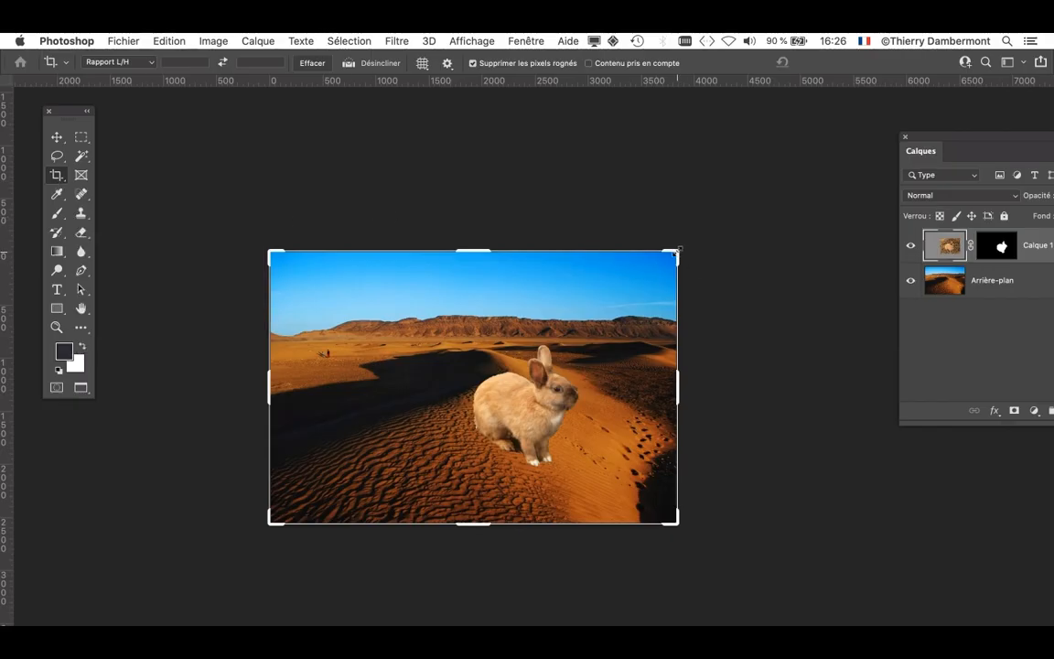
{"action": "left_click_drag", "start_coordinate": [678, 252], "coordinate": [851, 240]}
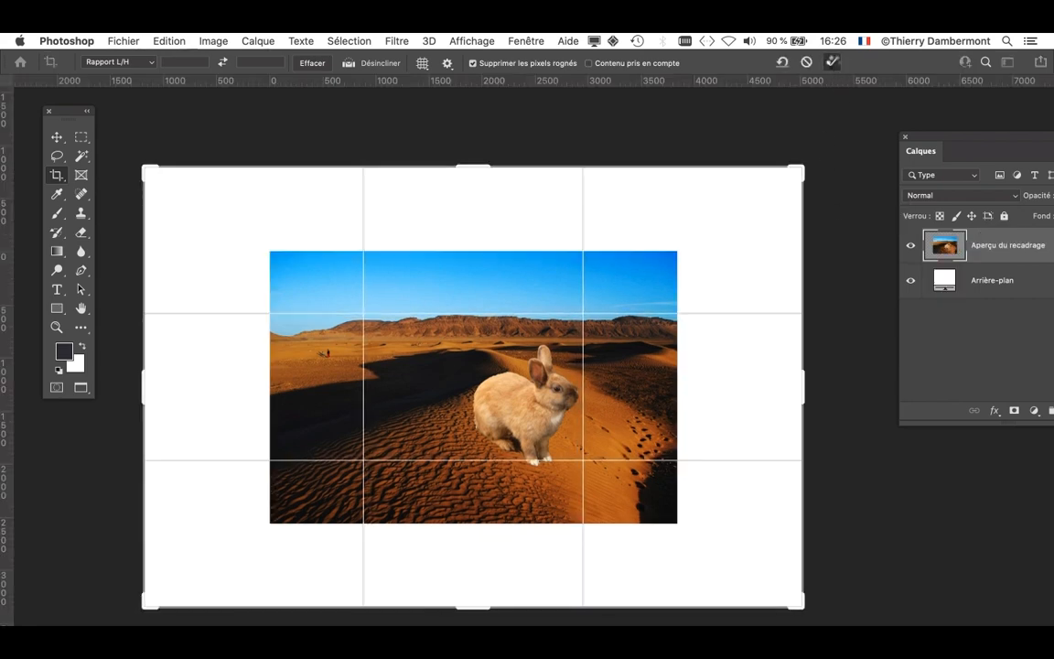
{"action": "left_click", "coordinate": [833, 62]}
{"action": "left_click_drag", "start_coordinate": [605, 351], "coordinate": [492, 301]}
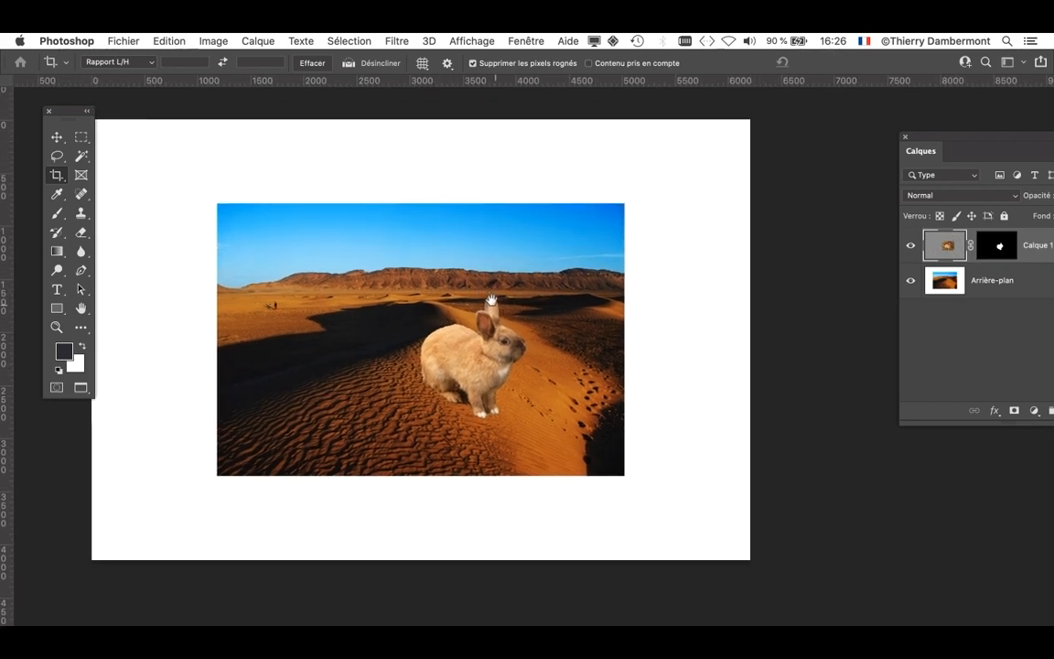
- On the Arrière-plan layer, select the desert image inside the white border with a rectangular marquee
{"action": "left_click_drag", "start_coordinate": [920, 137], "coordinate": [663, 121]}
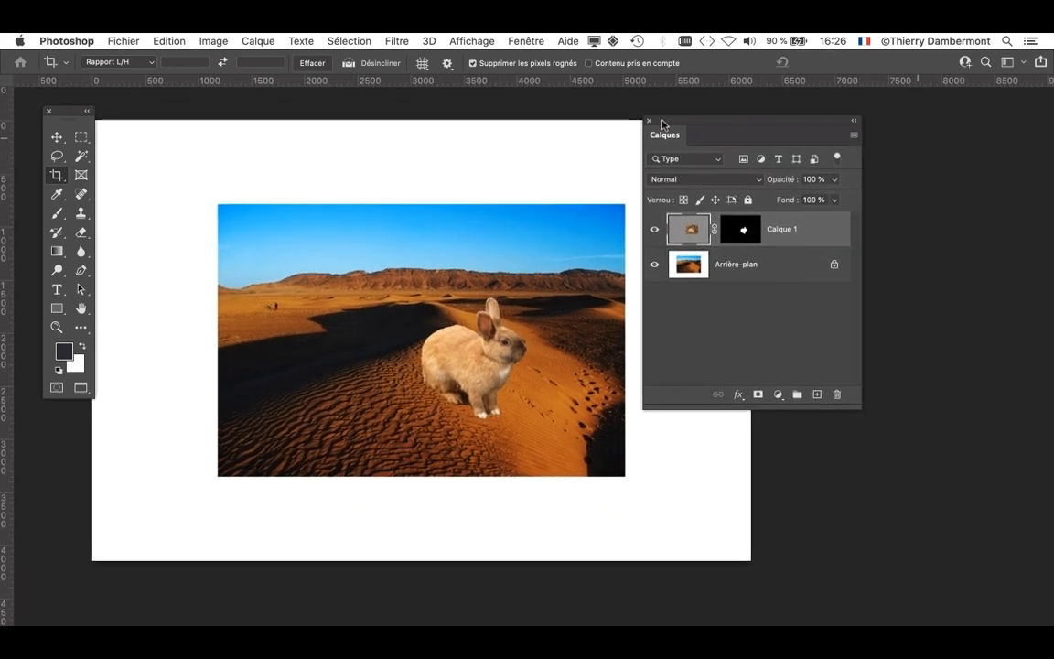
{"action": "left_click", "coordinate": [724, 271]}
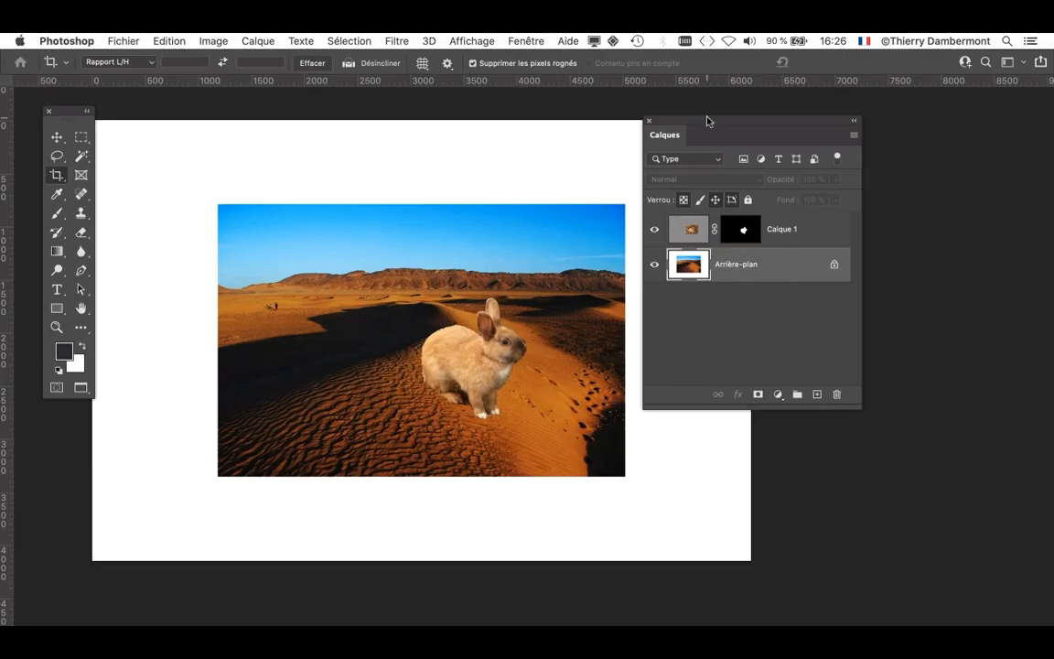
{"action": "left_click_drag", "start_coordinate": [705, 119], "coordinate": [928, 121]}
{"action": "left_click", "coordinate": [81, 138]}
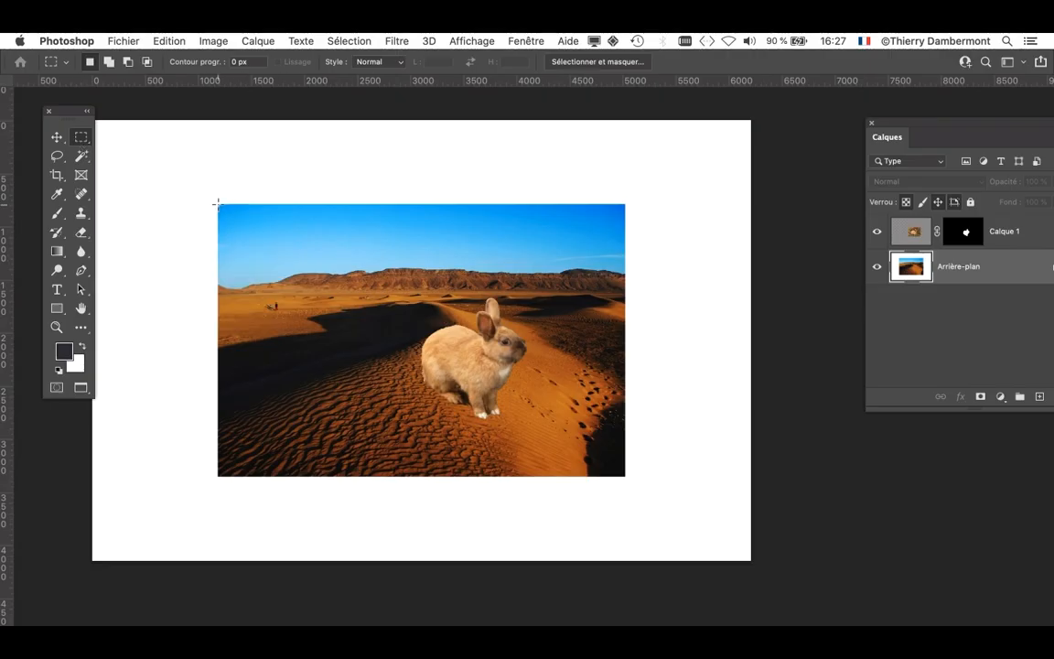
{"action": "left_click_drag", "start_coordinate": [218, 203], "coordinate": [625, 475]}
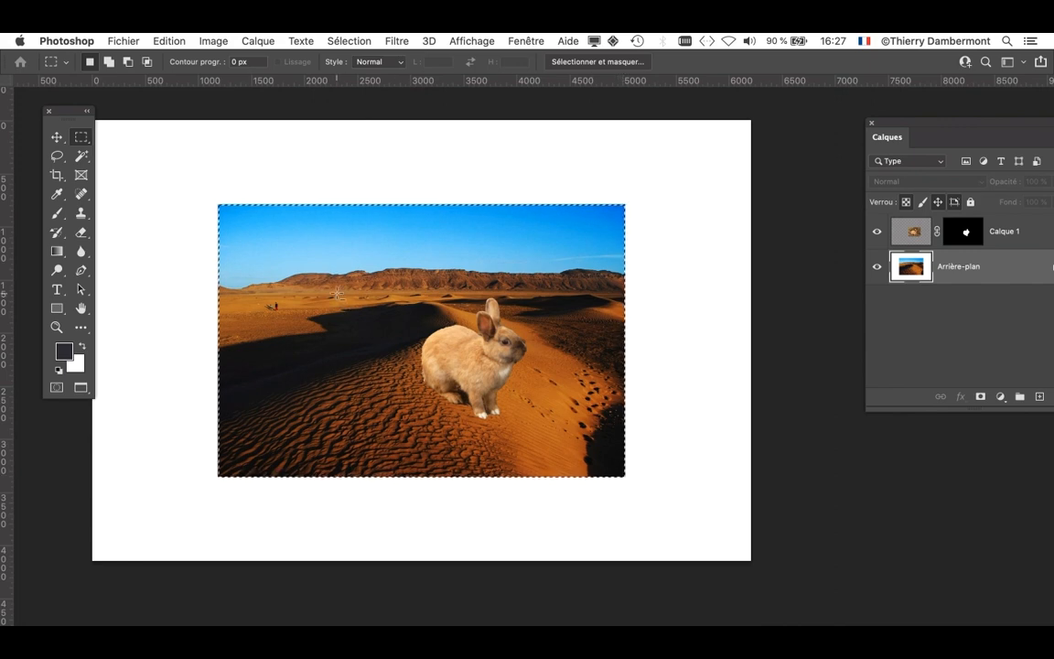
- Scale the selected desert image proportionally from its centre to 162.54% with Free Transform so it fills the canvas
{"action": "scroll", "coordinate": [338, 292], "scroll_direction": "down", "scroll_amount": 2}
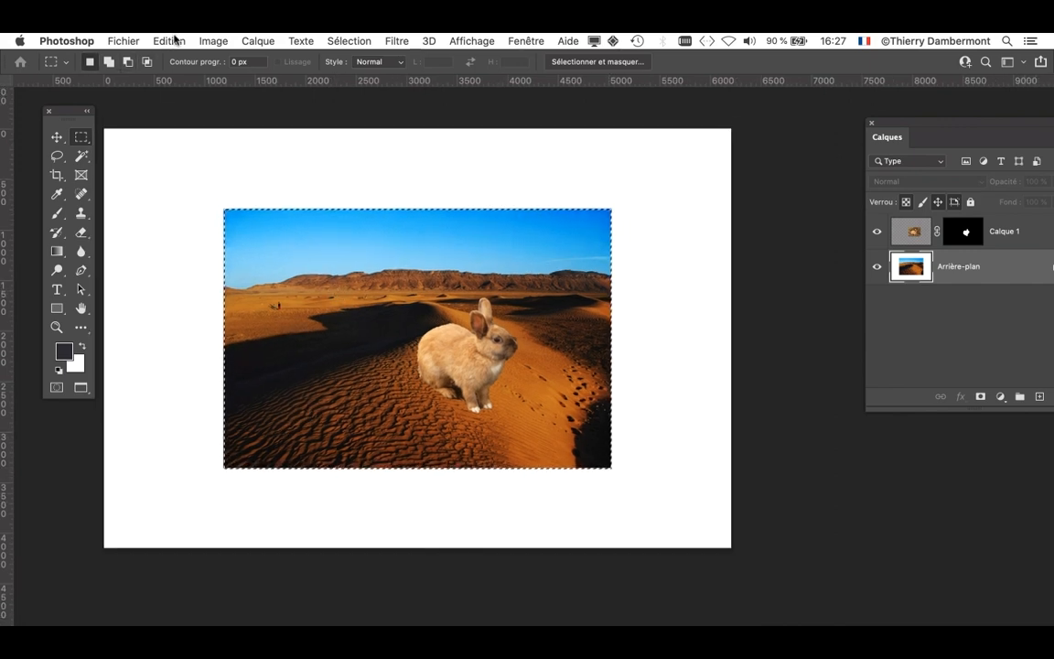
{"action": "key", "text": "super+t"}
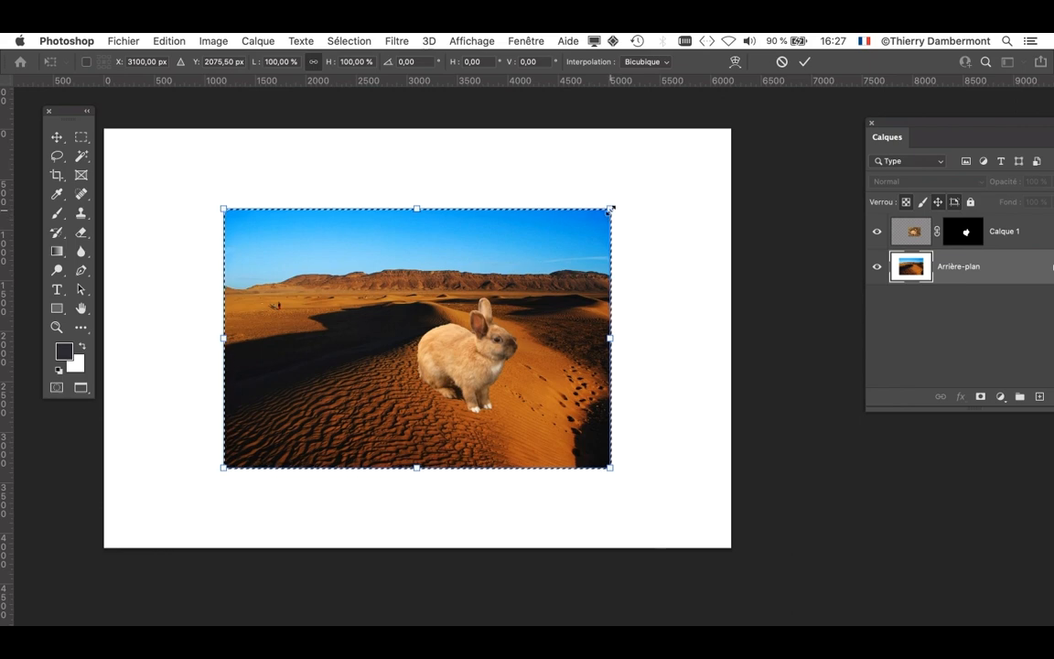
{"action": "left_click_drag", "start_coordinate": [615, 206], "coordinate": [754, 164]}
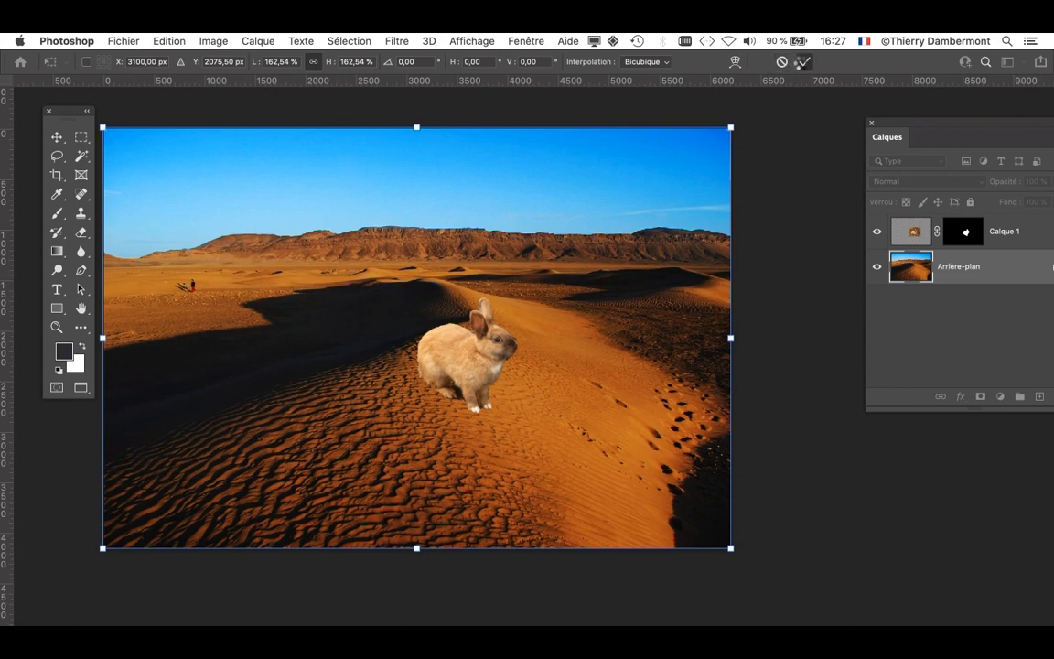
{"action": "left_click", "coordinate": [801, 62]}
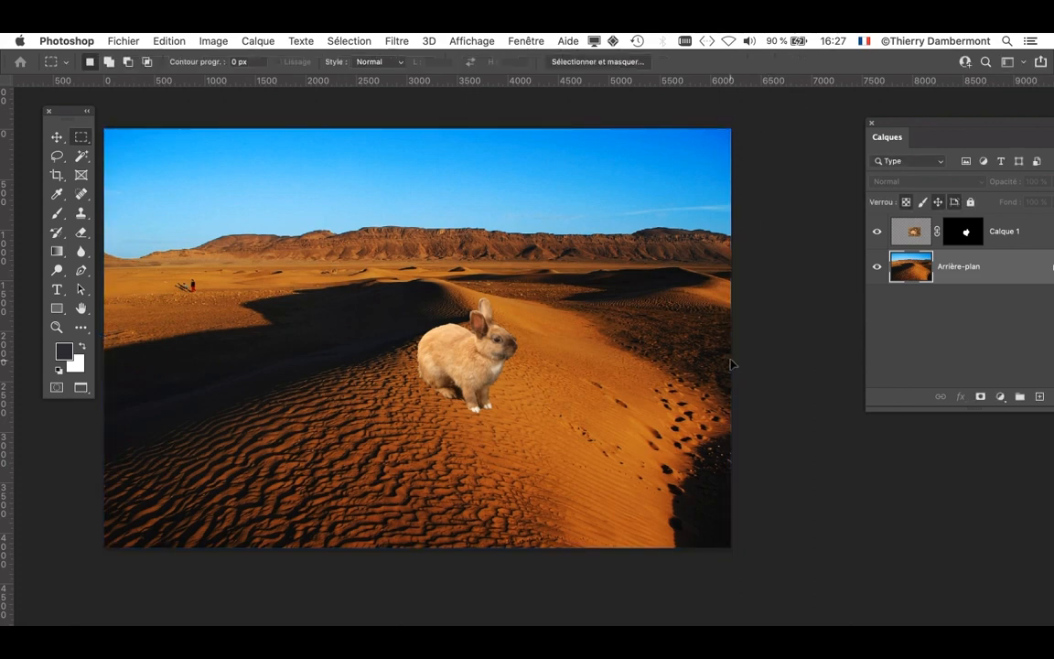
- Compare the rabbit's sharpness with the scaled-up sand close up and check the whole composition
{"action": "key", "text": "alt"}
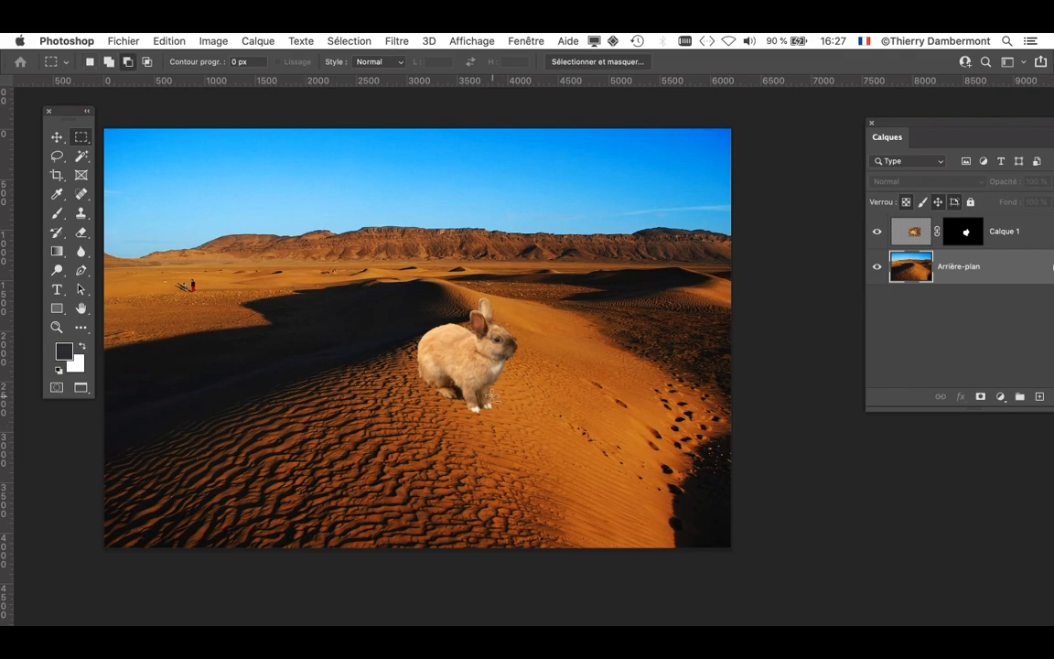
{"action": "scroll", "coordinate": [491, 396], "scroll_direction": "up", "scroll_amount": 8}
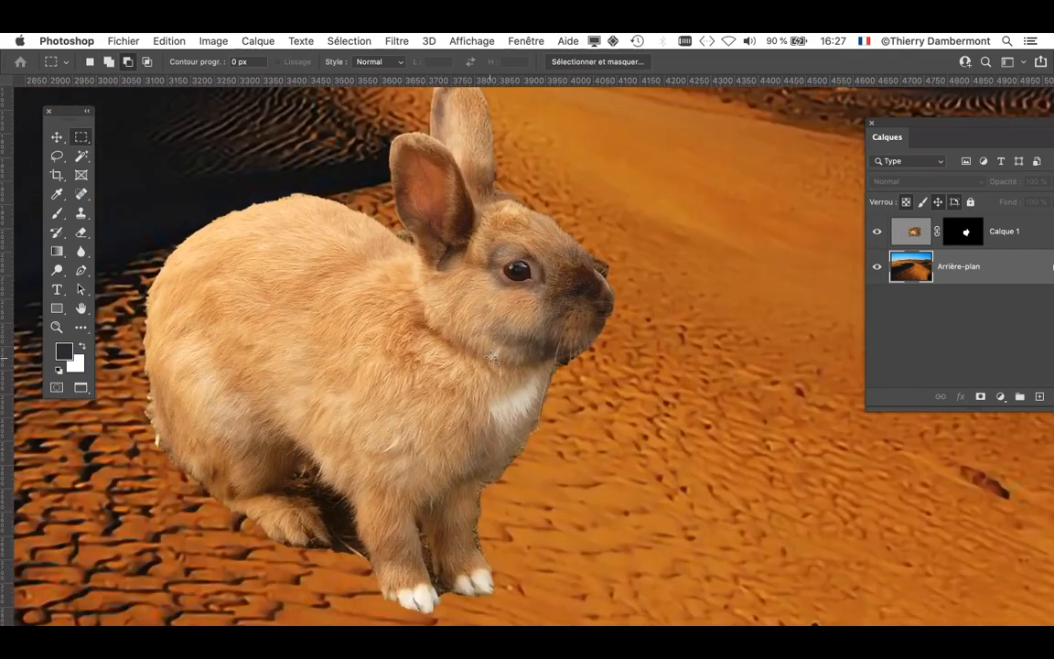
{"action": "scroll", "coordinate": [492, 361], "scroll_direction": "down", "scroll_amount": 8}
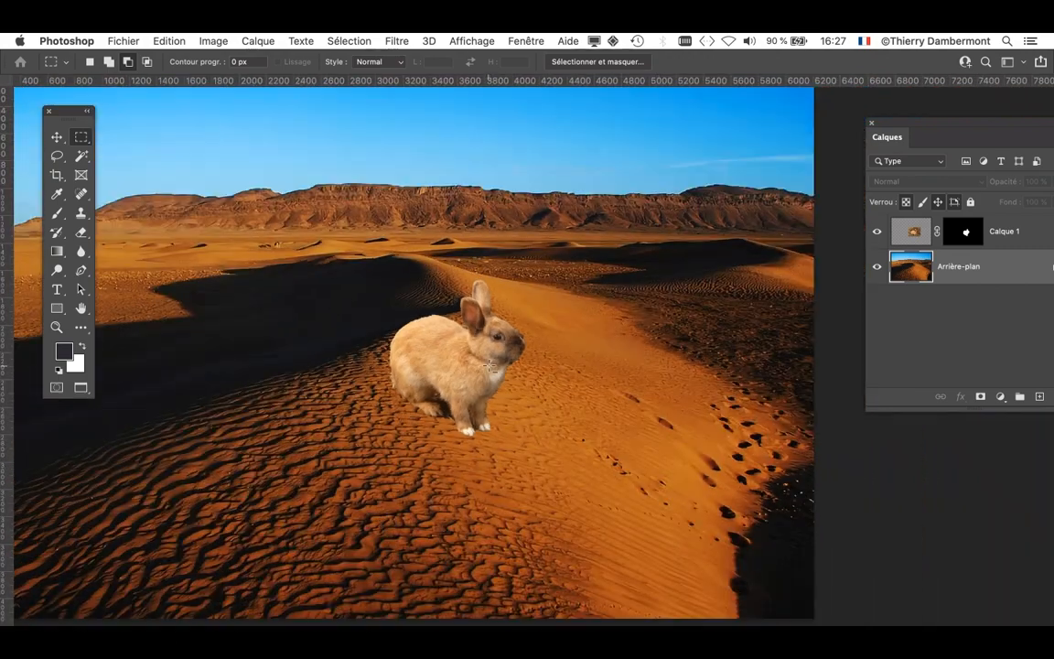
{"action": "scroll", "coordinate": [492, 366], "scroll_direction": "down", "scroll_amount": 2}
{"action": "left_click_drag", "start_coordinate": [461, 422], "coordinate": [503, 418]}
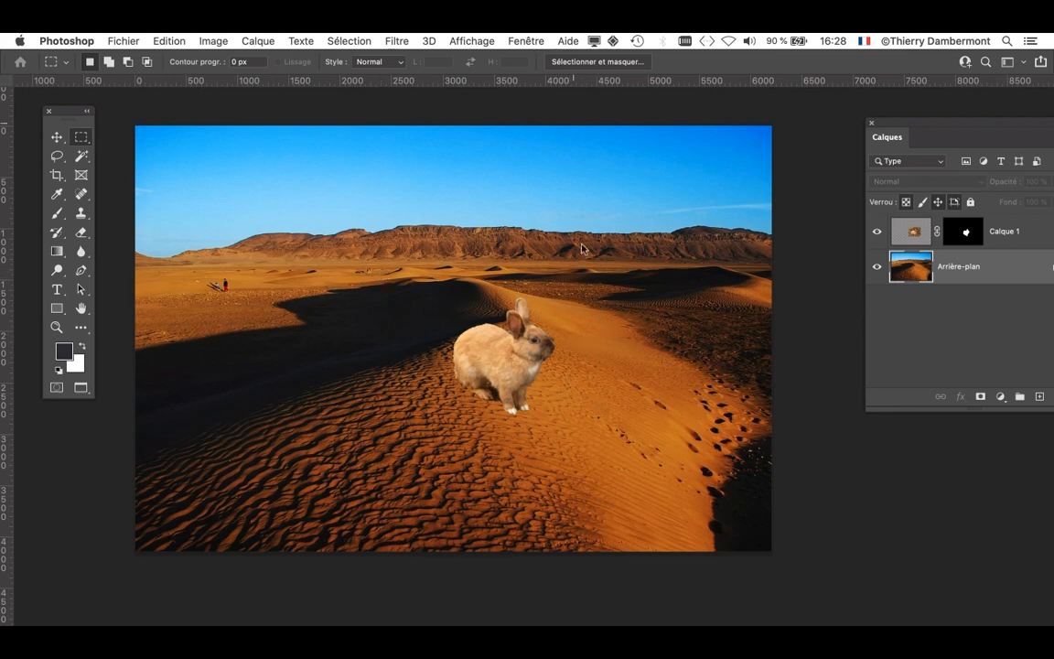
- Bring up the document with the rabbit on the beige dunes and frame the whole rabbit closely
{"action": "left_click", "coordinate": [526, 40]}
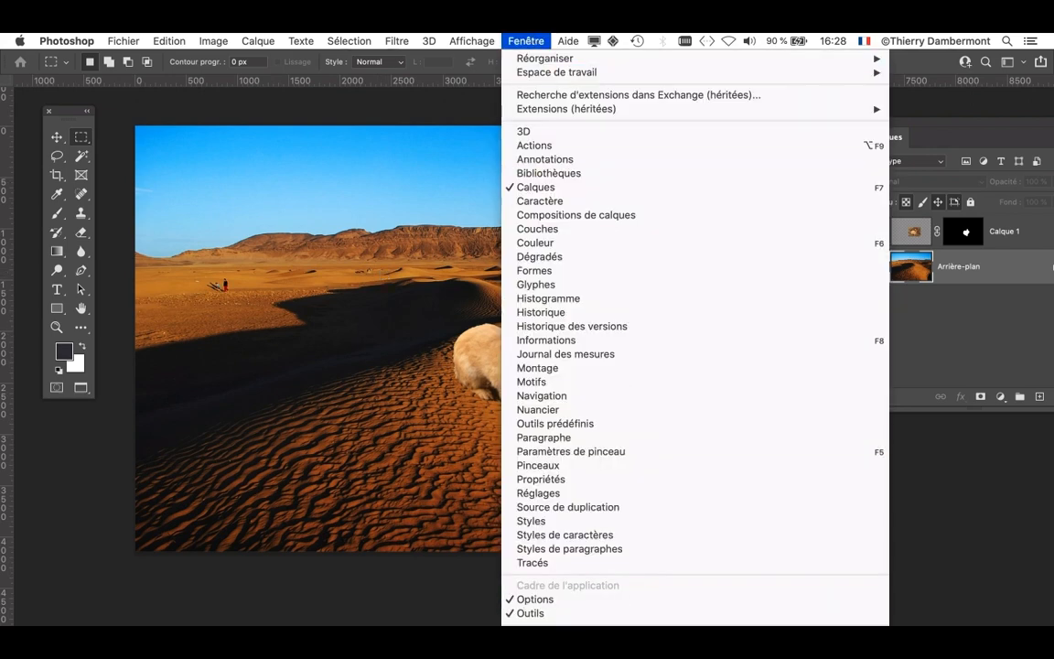
{"action": "left_click", "coordinate": [585, 641]}
{"action": "key", "text": "f"}
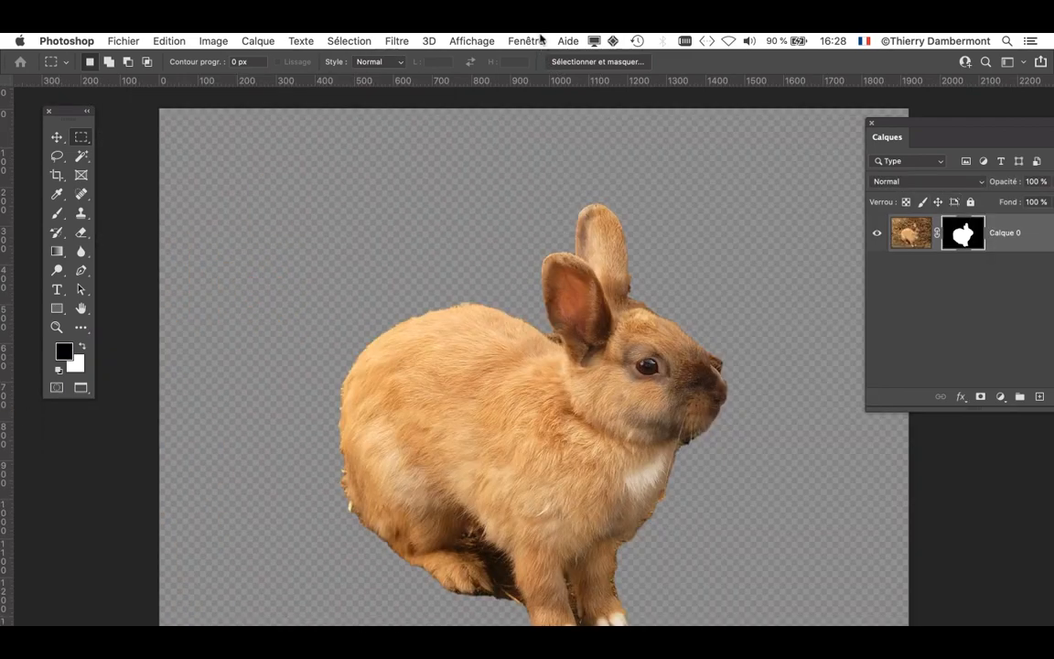
{"action": "left_click", "coordinate": [541, 39]}
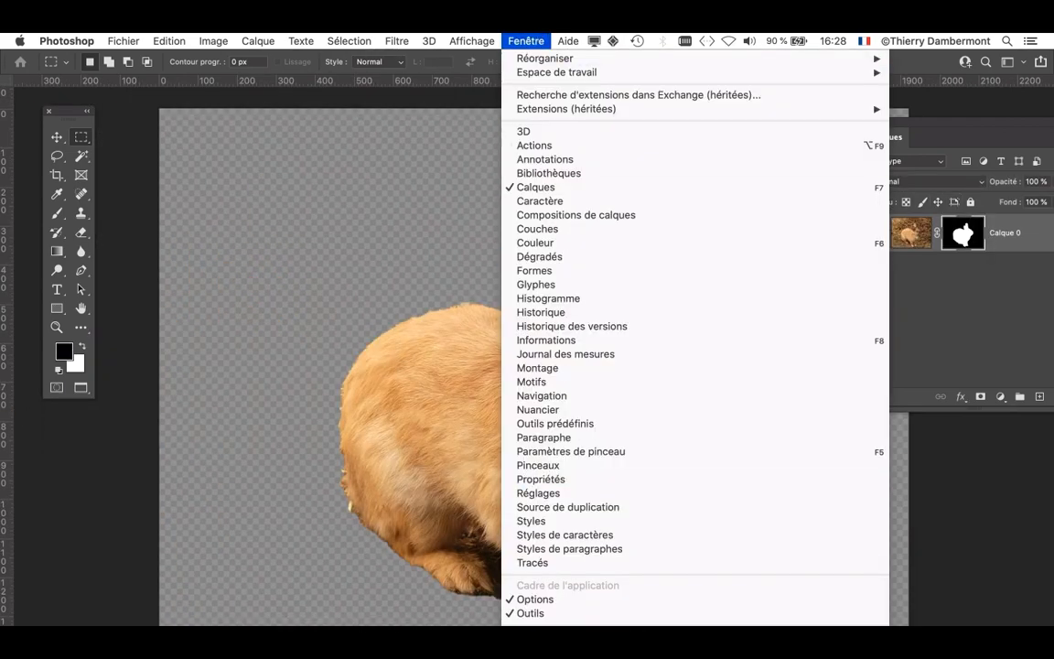
{"action": "left_click", "coordinate": [585, 640]}
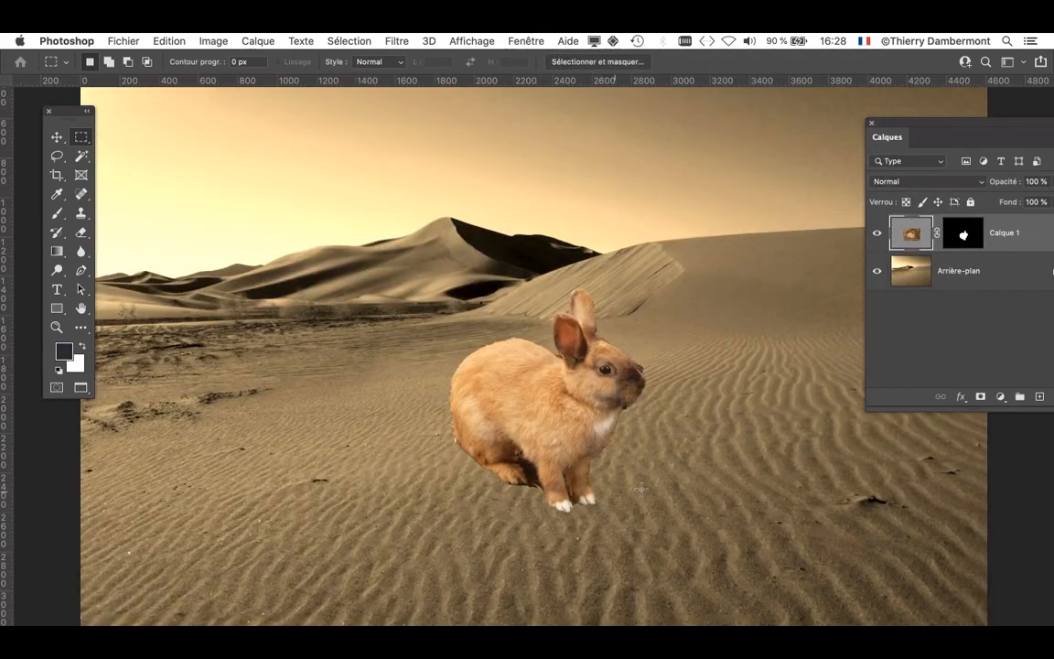
{"action": "scroll", "coordinate": [606, 487], "scroll_direction": "down", "scroll_amount": 3}
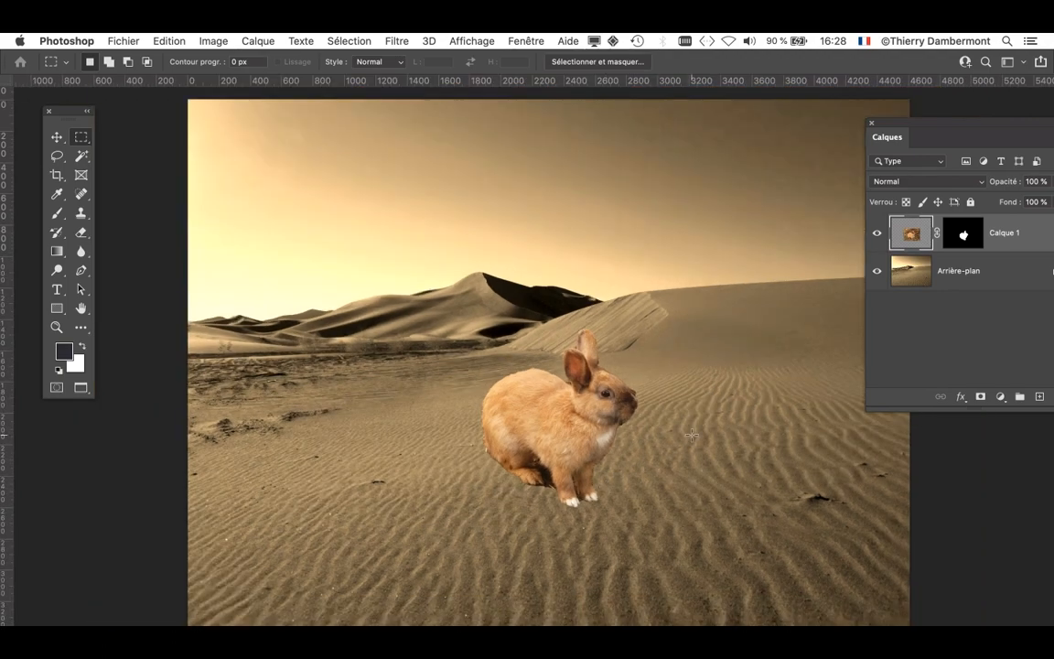
{"action": "scroll", "coordinate": [692, 435], "scroll_direction": "up", "scroll_amount": 4}
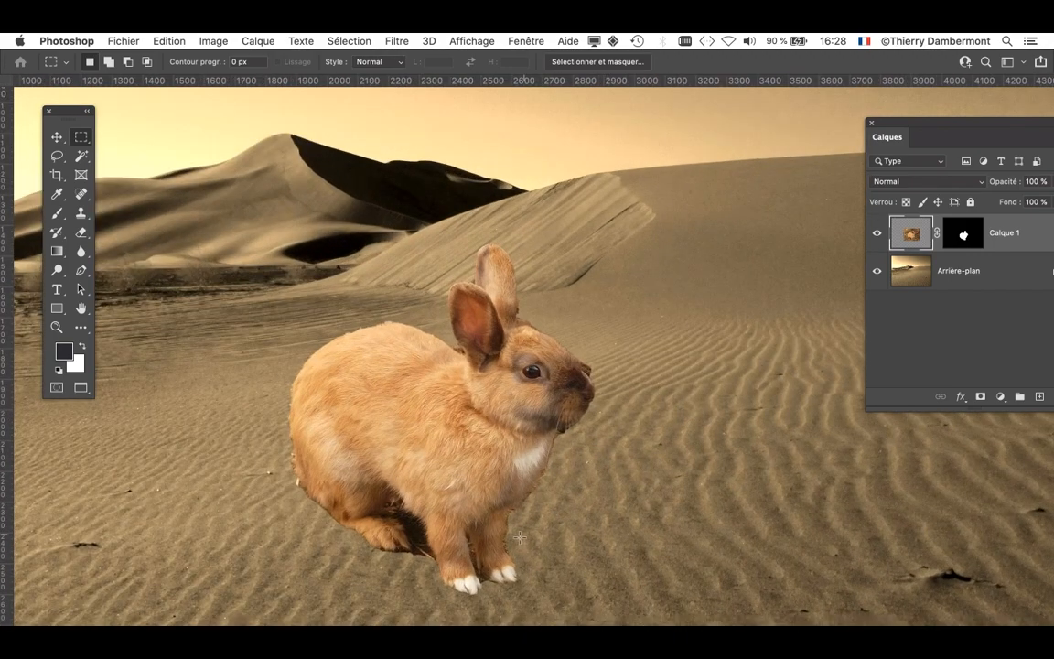
- Create an empty layer between the rabbit layer Calque 1 and the Arrière-plan layer
{"action": "left_click_drag", "start_coordinate": [891, 127], "coordinate": [765, 121]}
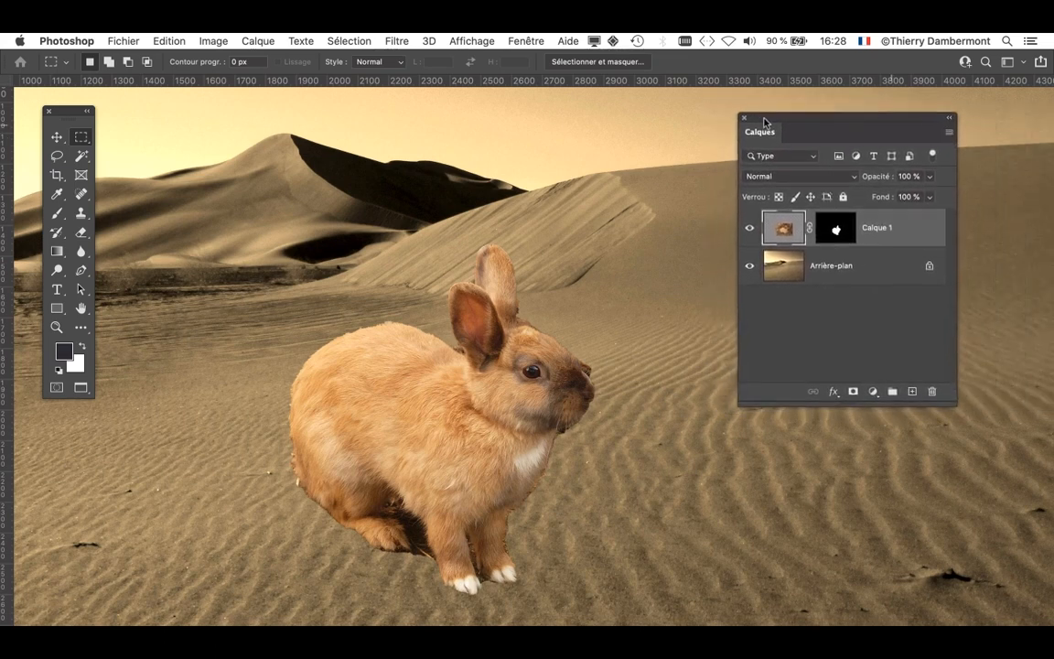
{"action": "left_click_drag", "start_coordinate": [952, 397], "coordinate": [969, 361]}
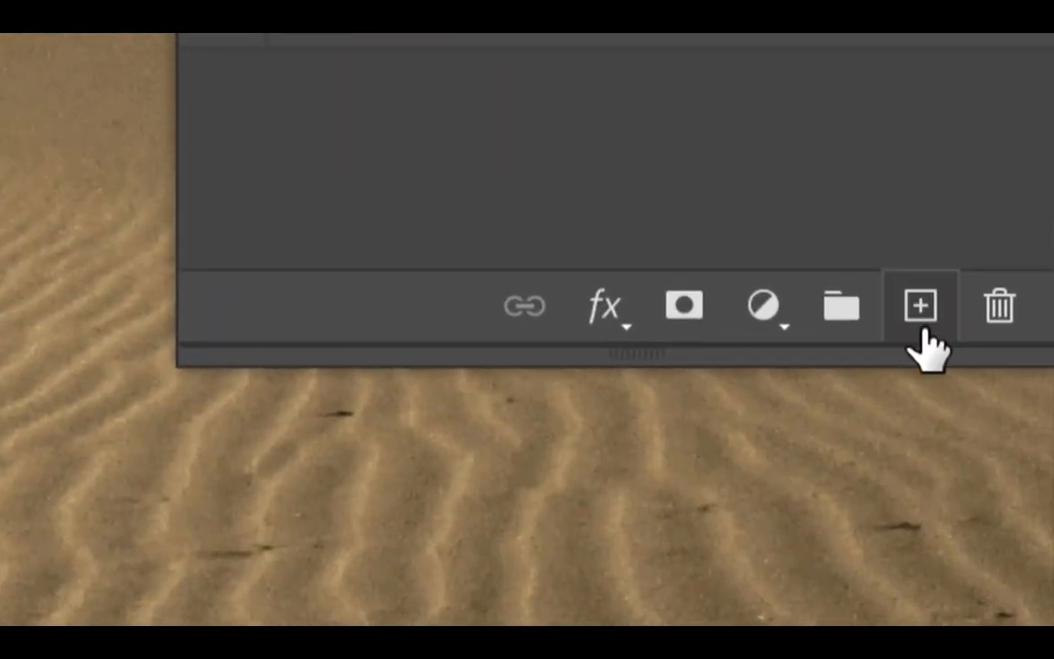
{"action": "left_click", "coordinate": [923, 329]}
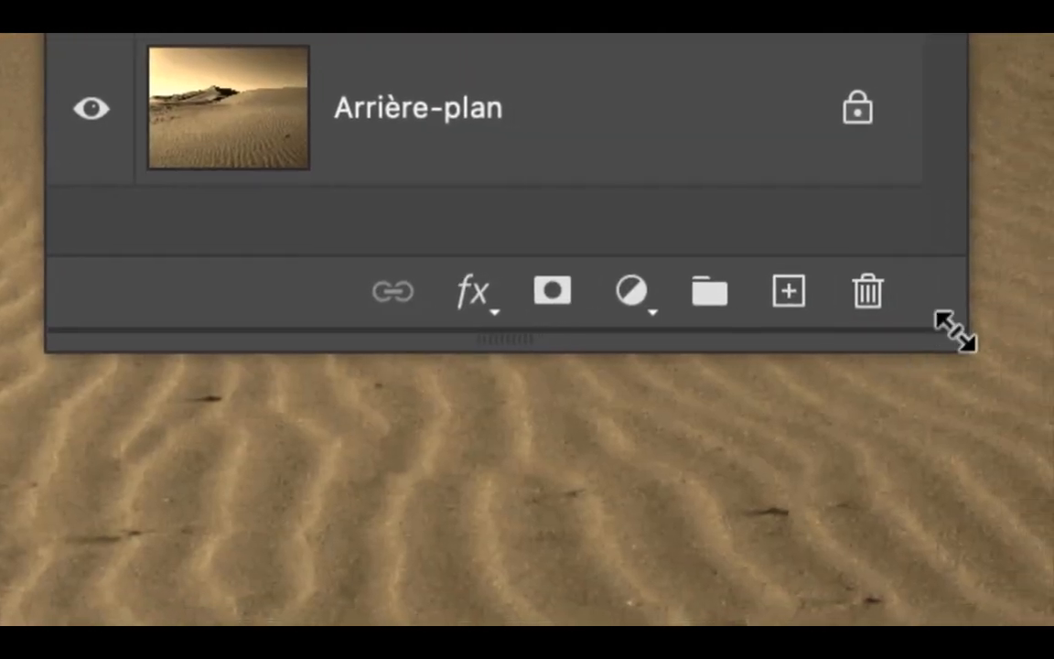
{"action": "left_click_drag", "start_coordinate": [955, 333], "coordinate": [956, 369]}
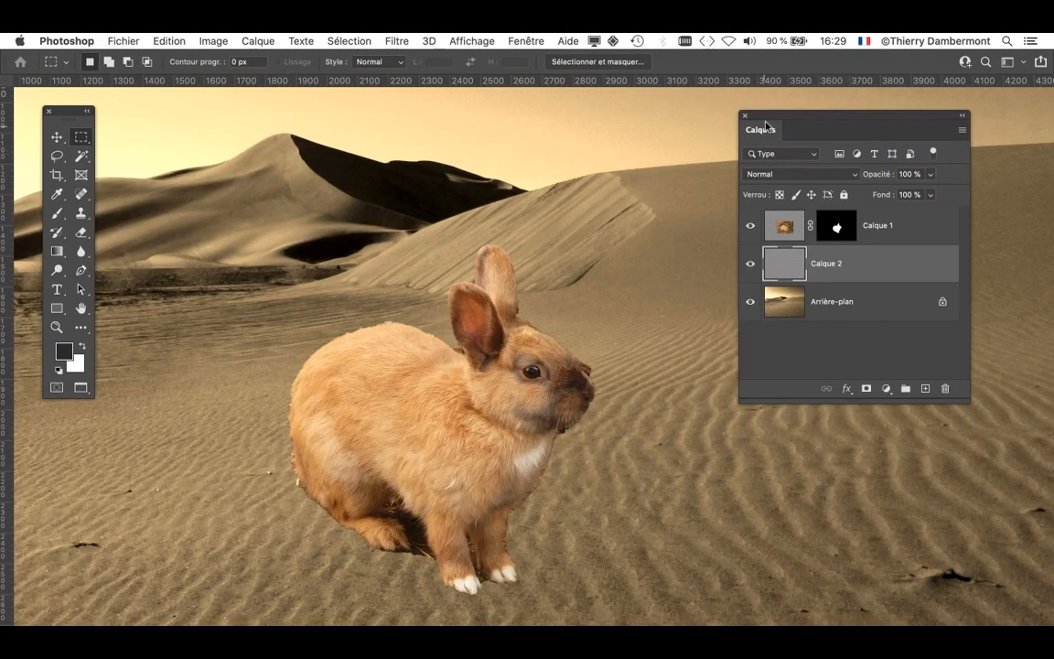
{"action": "left_click_drag", "start_coordinate": [768, 120], "coordinate": [838, 118]}
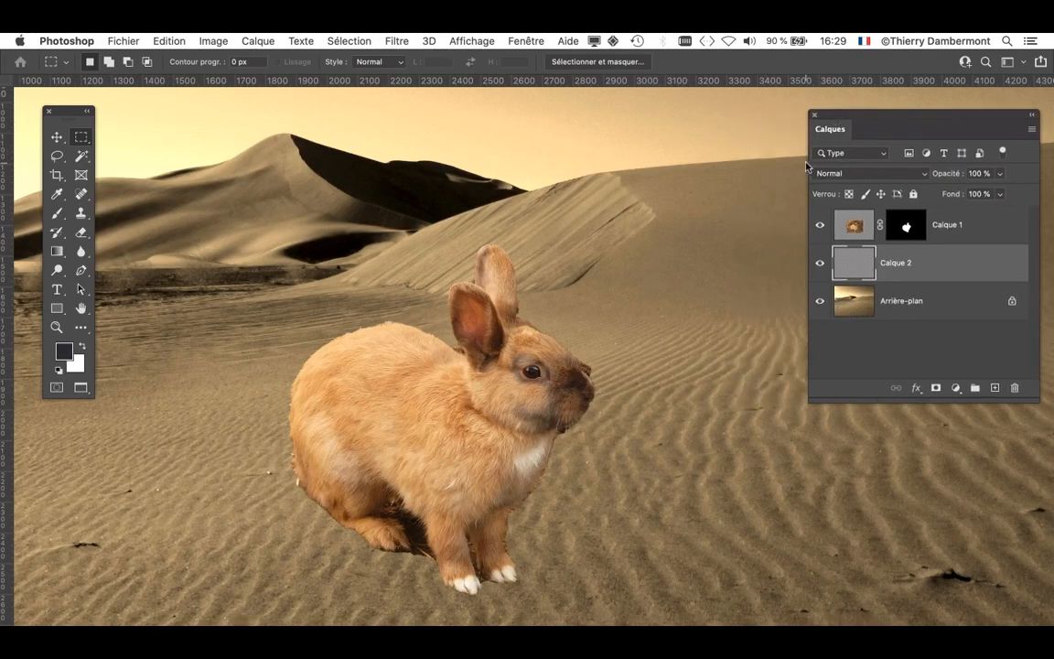
- Choose the Brush tool and reset the foreground and background colours to the default black and white
{"action": "left_click", "coordinate": [56, 216]}
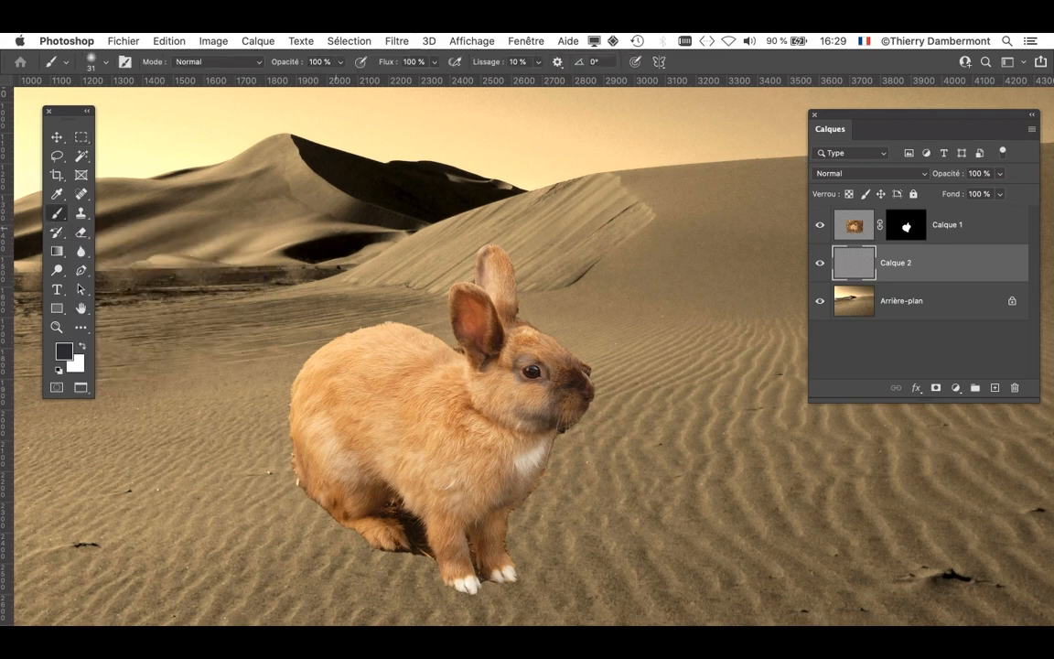
{"action": "mouse_move", "coordinate": [346, 244]}
{"action": "left_mouse_down"}
{"action": "mouse_move", "coordinate": [551, 265]}
{"action": "mouse_move", "coordinate": [341, 265]}
{"action": "left_mouse_up"}
{"action": "left_click_drag", "start_coordinate": [679, 195], "coordinate": [674, 197]}
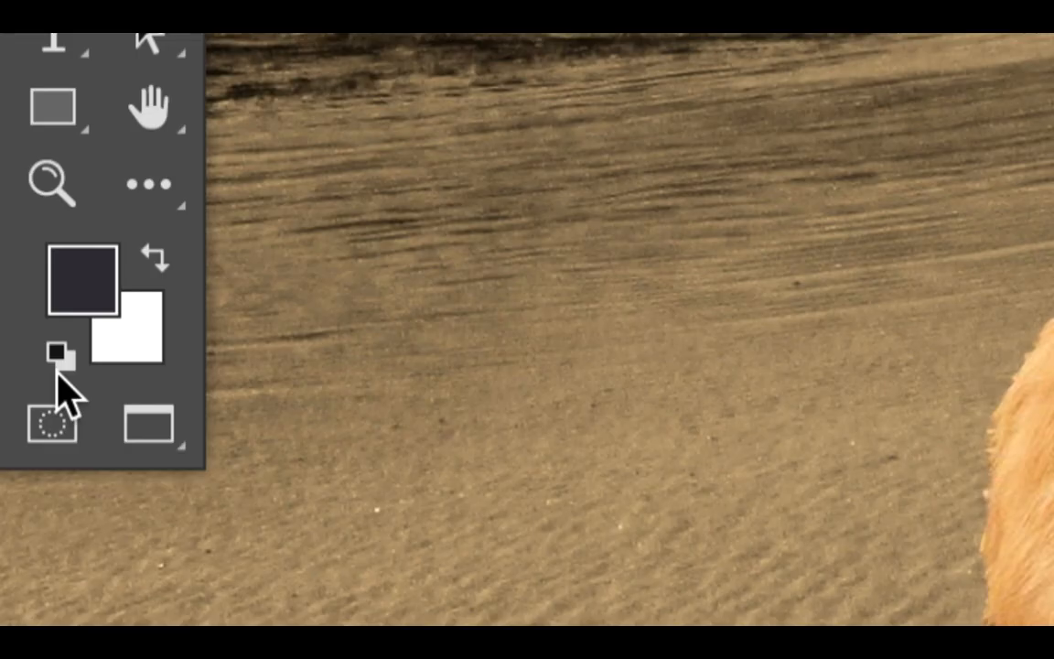
{"action": "left_click", "coordinate": [56, 364]}
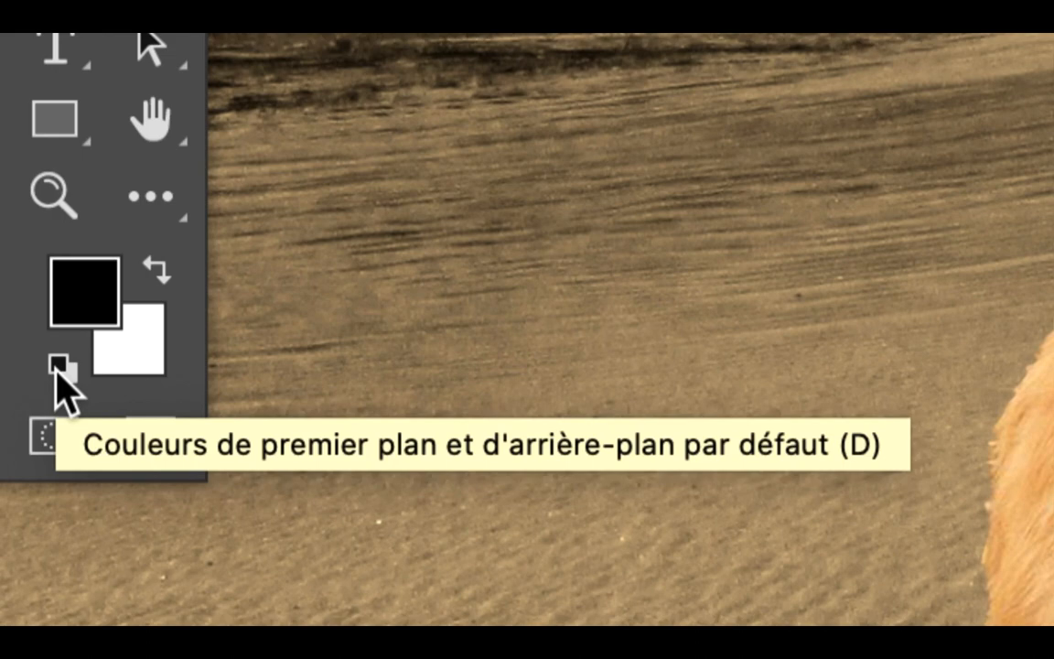
{"action": "left_click", "coordinate": [56, 369]}
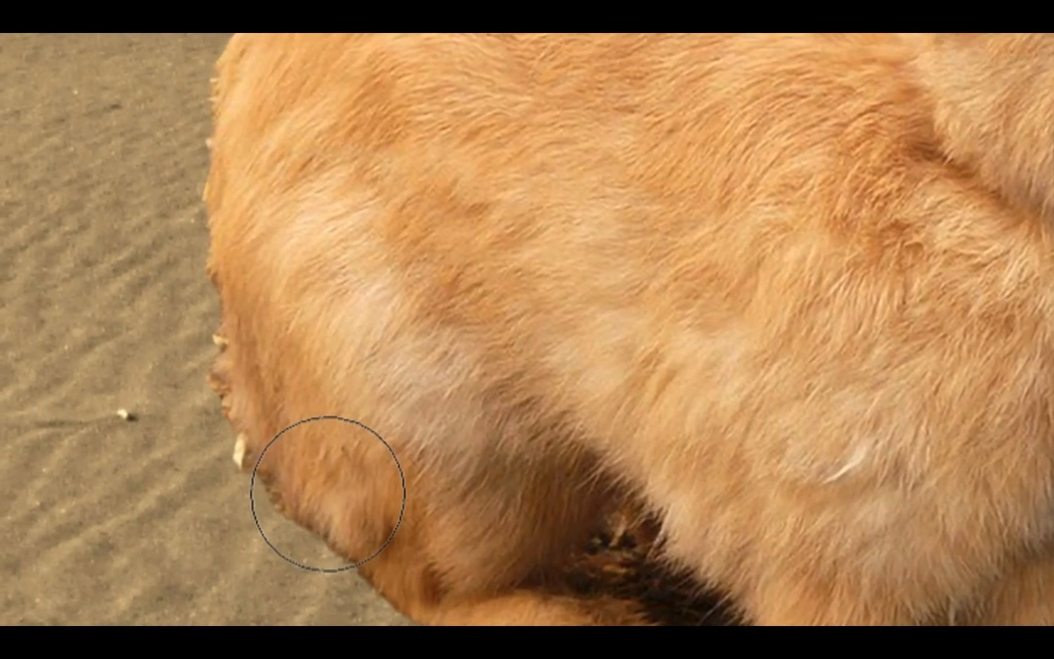
- Paint a black shadow on Calque 2 beneath the rabbit's rump, belly and paws with a soft 159 px brush
{"action": "left_click_drag", "start_coordinate": [191, 452], "coordinate": [325, 570]}
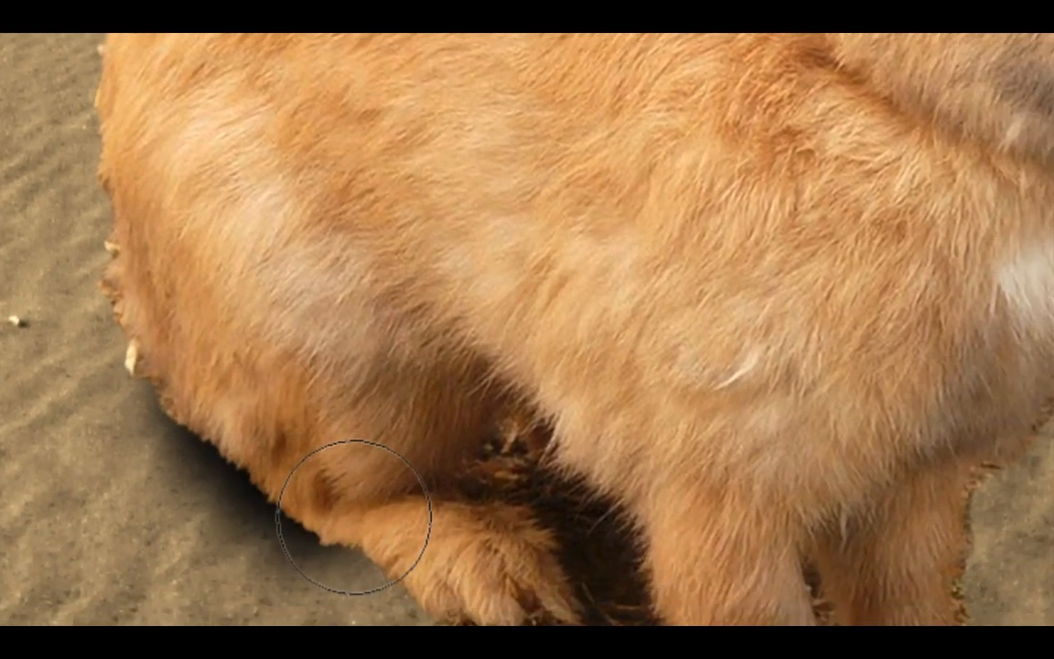
{"action": "mouse_move", "coordinate": [355, 517]}
{"action": "left_mouse_down"}
{"action": "mouse_move", "coordinate": [375, 539]}
{"action": "mouse_move", "coordinate": [440, 553]}
{"action": "mouse_move", "coordinate": [445, 576]}
{"action": "mouse_move", "coordinate": [510, 548]}
{"action": "mouse_move", "coordinate": [503, 529]}
{"action": "mouse_move", "coordinate": [452, 555]}
{"action": "mouse_move", "coordinate": [275, 598]}
{"action": "mouse_move", "coordinate": [237, 554]}
{"action": "left_mouse_up"}
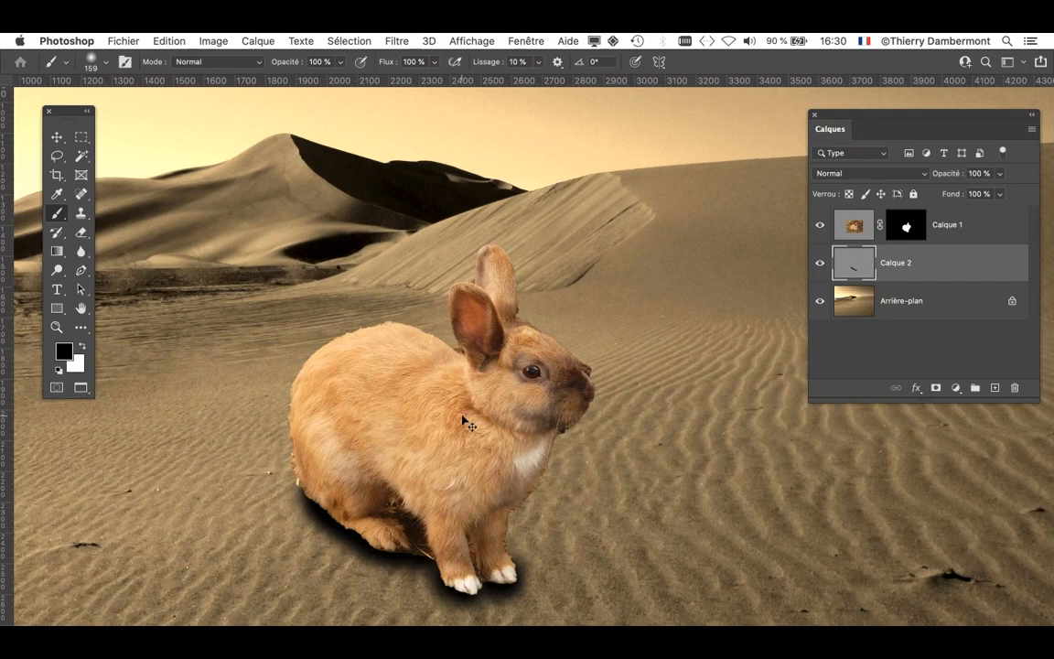
{"action": "scroll", "coordinate": [506, 588], "scroll_direction": "up", "scroll_amount": 2}
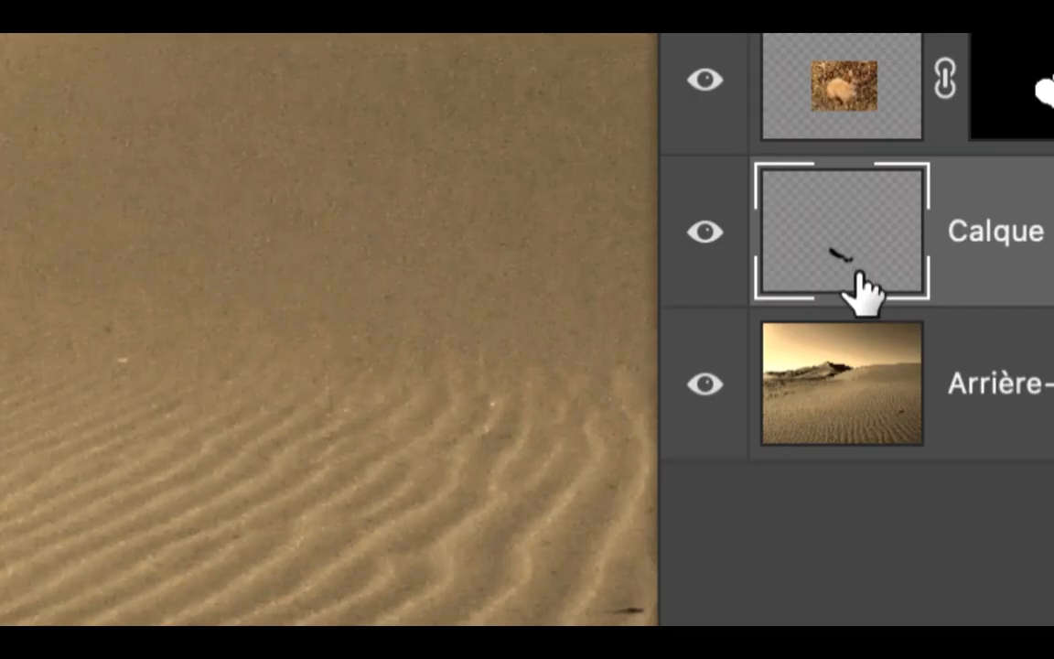
- Thin the outer edge of the shadow on Calque 2 around the rabbit's rump and paws with a soft 133 px Eraser
{"action": "left_click_drag", "start_coordinate": [860, 291], "coordinate": [877, 286]}
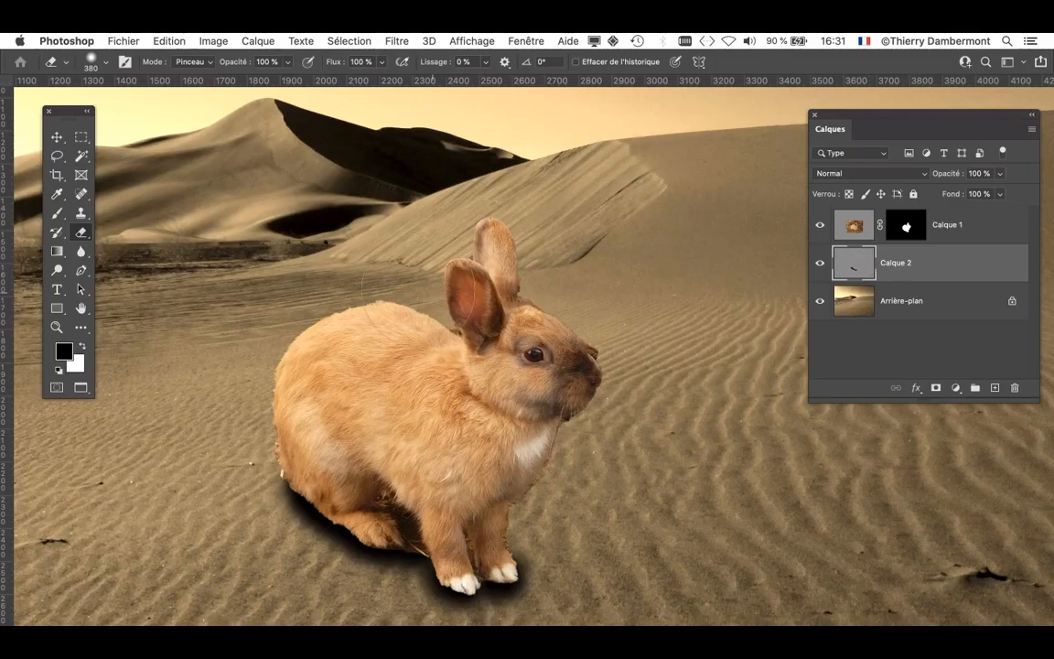
{"action": "left_click_drag", "start_coordinate": [716, 517], "coordinate": [630, 527]}
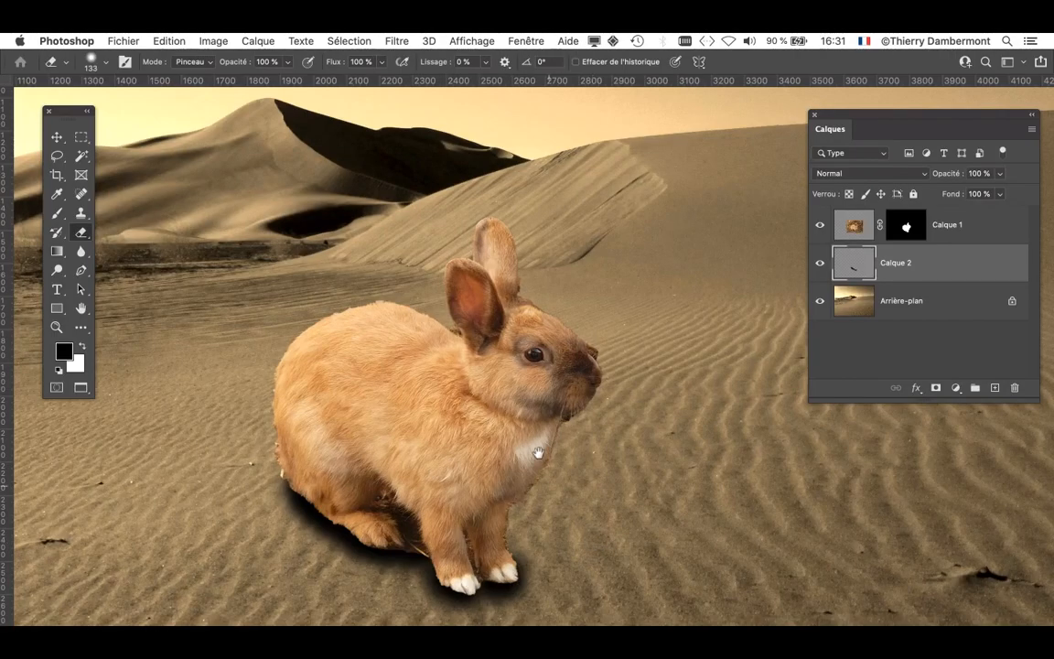
{"action": "left_click_drag", "start_coordinate": [538, 454], "coordinate": [517, 356]}
{"action": "scroll", "coordinate": [393, 450], "scroll_direction": "up", "scroll_amount": 4}
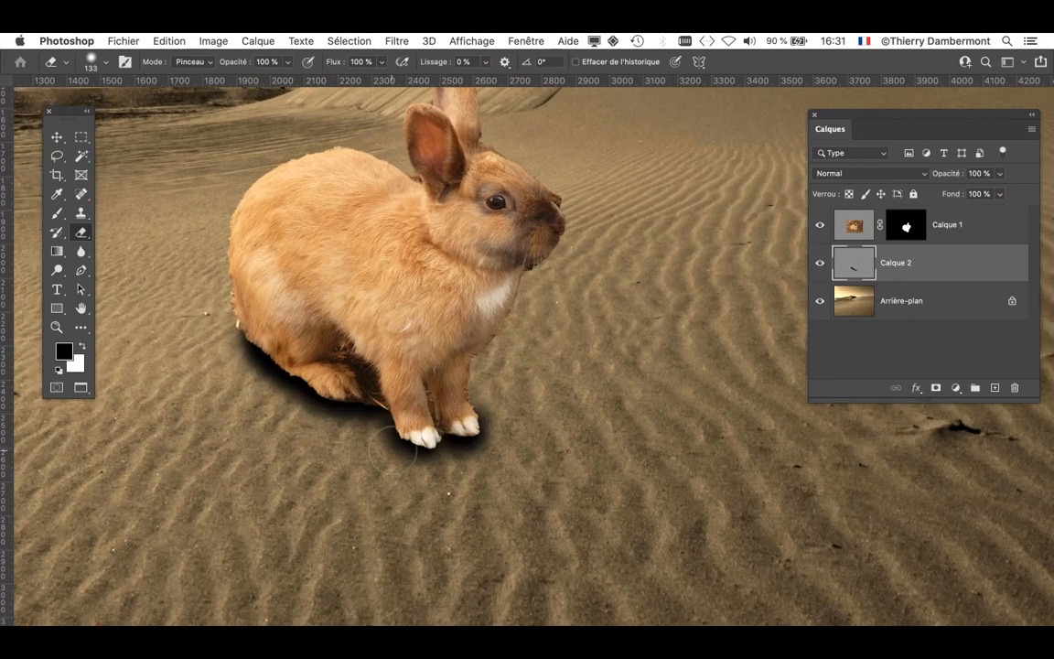
{"action": "left_click_drag", "start_coordinate": [158, 329], "coordinate": [269, 421]}
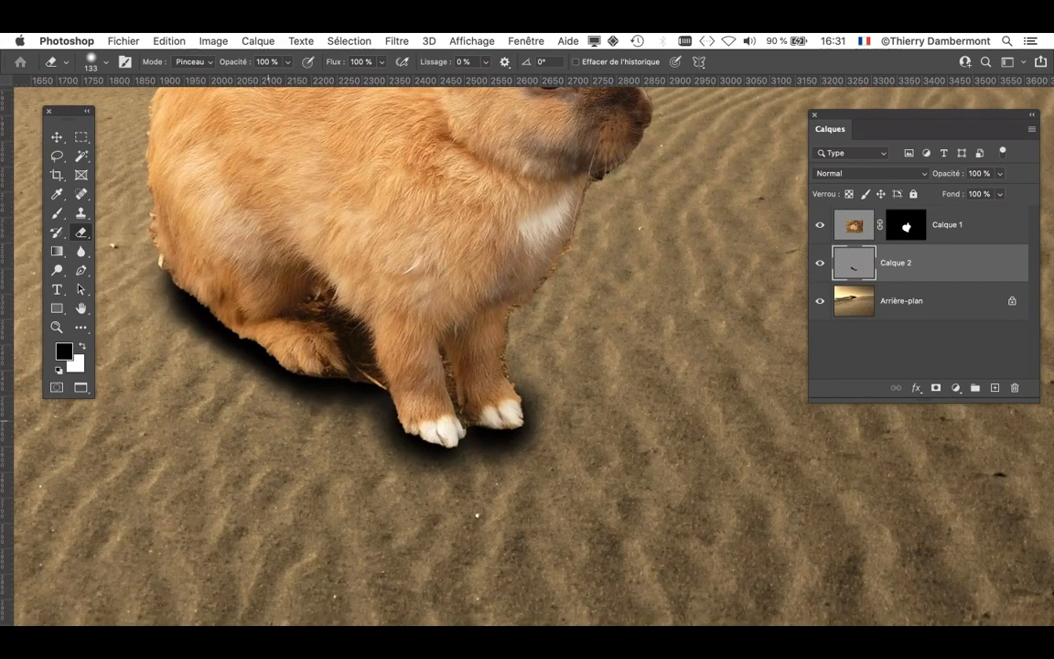
{"action": "mouse_move", "coordinate": [352, 416]}
{"action": "left_mouse_down"}
{"action": "mouse_move", "coordinate": [375, 435]}
{"action": "mouse_move", "coordinate": [378, 417]}
{"action": "left_mouse_up"}
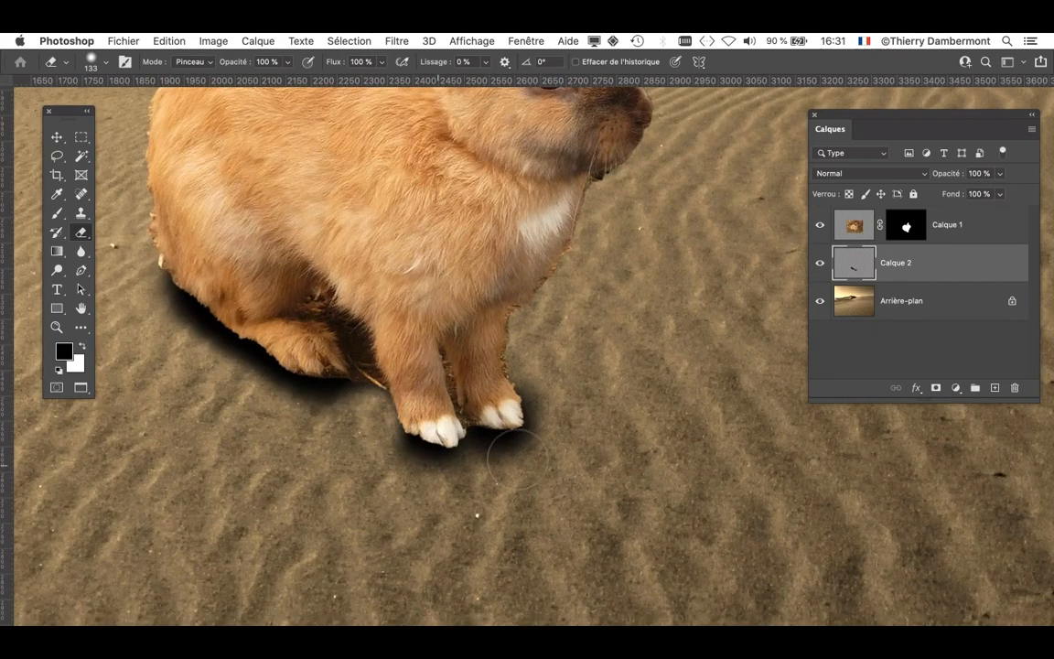
{"action": "mouse_move", "coordinate": [547, 387]}
{"action": "left_mouse_down"}
{"action": "mouse_move", "coordinate": [483, 455]}
{"action": "mouse_move", "coordinate": [450, 462]}
{"action": "mouse_move", "coordinate": [433, 486]}
{"action": "mouse_move", "coordinate": [375, 429]}
{"action": "left_mouse_up"}
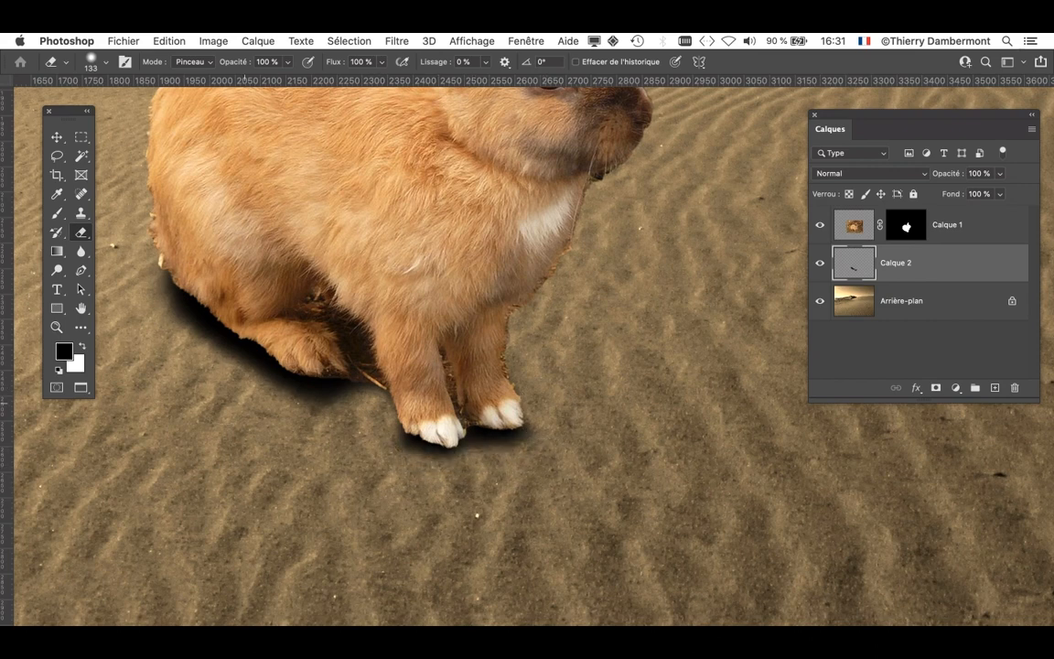
{"action": "mouse_move", "coordinate": [156, 323]}
{"action": "left_mouse_down"}
{"action": "mouse_move", "coordinate": [278, 402]}
{"action": "mouse_move", "coordinate": [221, 348]}
{"action": "left_mouse_up"}
{"action": "left_click_drag", "start_coordinate": [167, 323], "coordinate": [129, 293]}
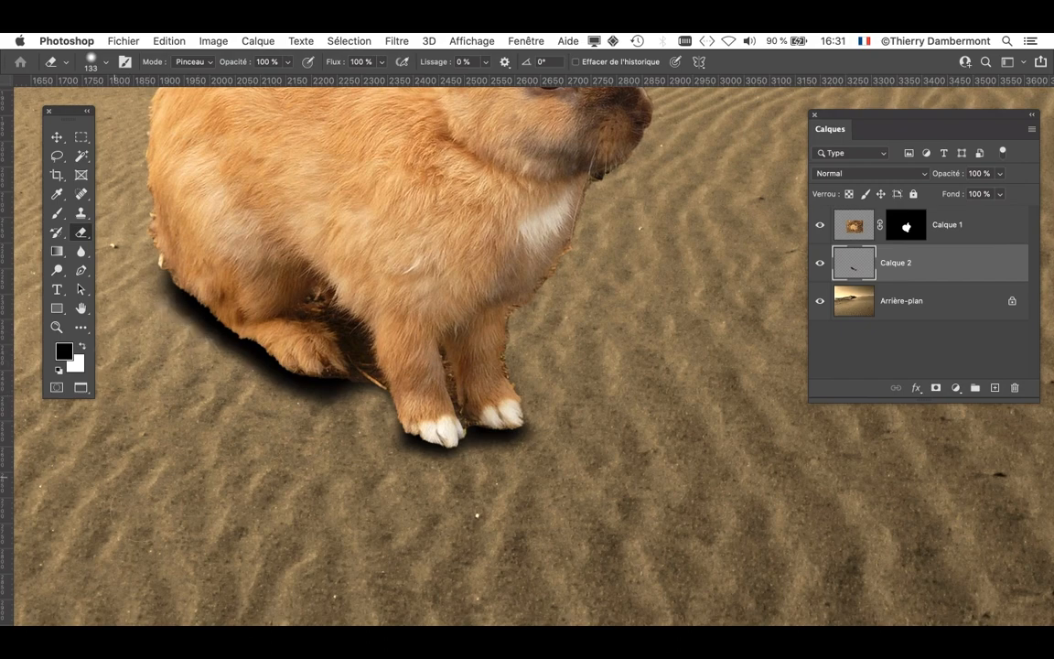
- Set the opacity of the shadow layer Calque 2 to 57%
{"action": "left_click_drag", "start_coordinate": [602, 452], "coordinate": [675, 460]}
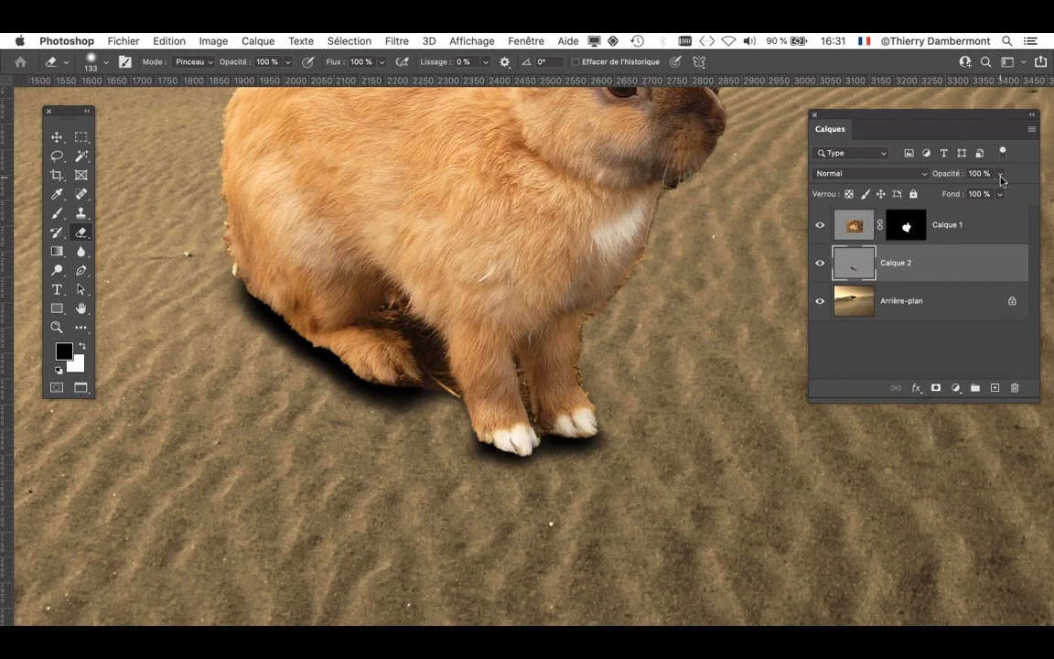
{"action": "left_click", "coordinate": [1001, 175]}
{"action": "mouse_move", "coordinate": [971, 196]}
{"action": "left_mouse_down"}
{"action": "mouse_move", "coordinate": [962, 194]}
{"action": "mouse_move", "coordinate": [972, 196]}
{"action": "left_mouse_up"}
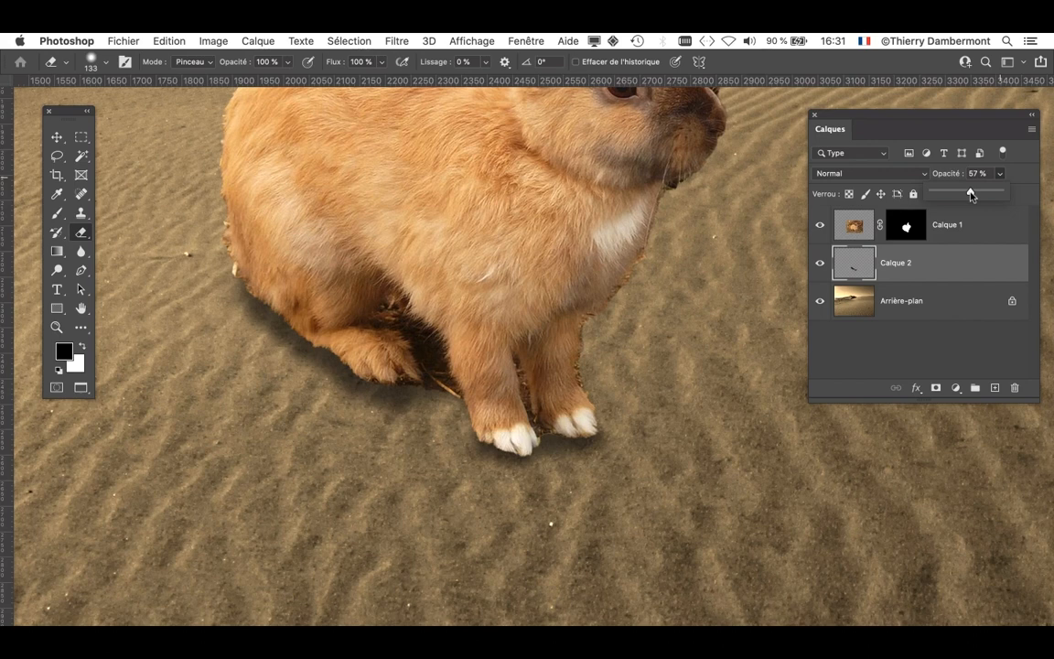
{"action": "left_click", "coordinate": [870, 128]}
- Enlarge the layer list and create a second empty shadow layer between Calque 2 and the rabbit layer
{"action": "left_click_drag", "start_coordinate": [869, 129], "coordinate": [801, 144]}
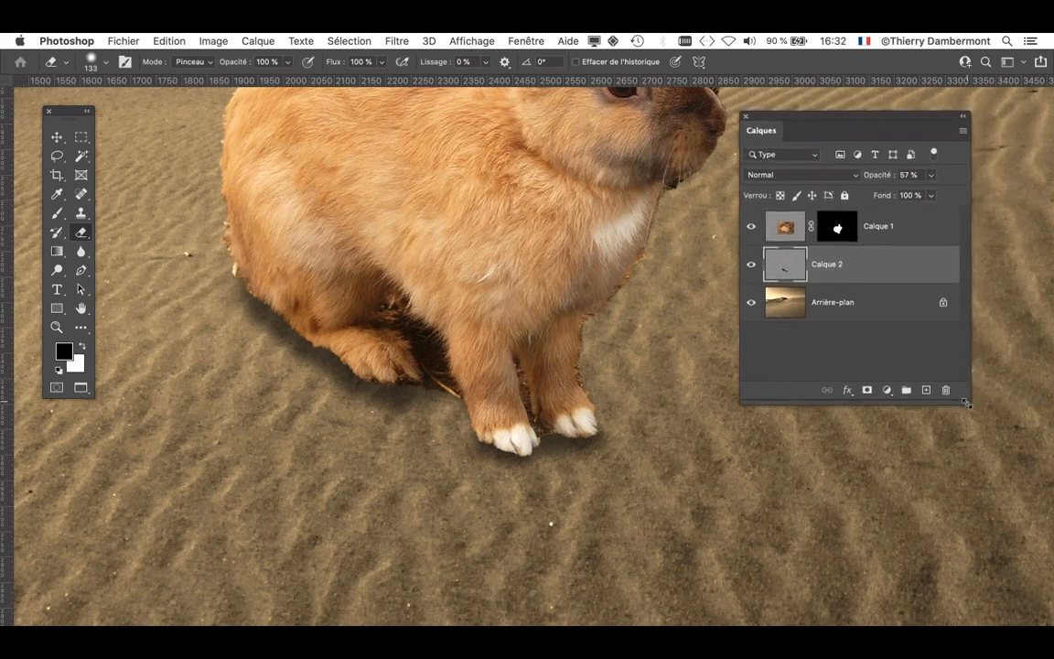
{"action": "left_click_drag", "start_coordinate": [969, 398], "coordinate": [977, 525]}
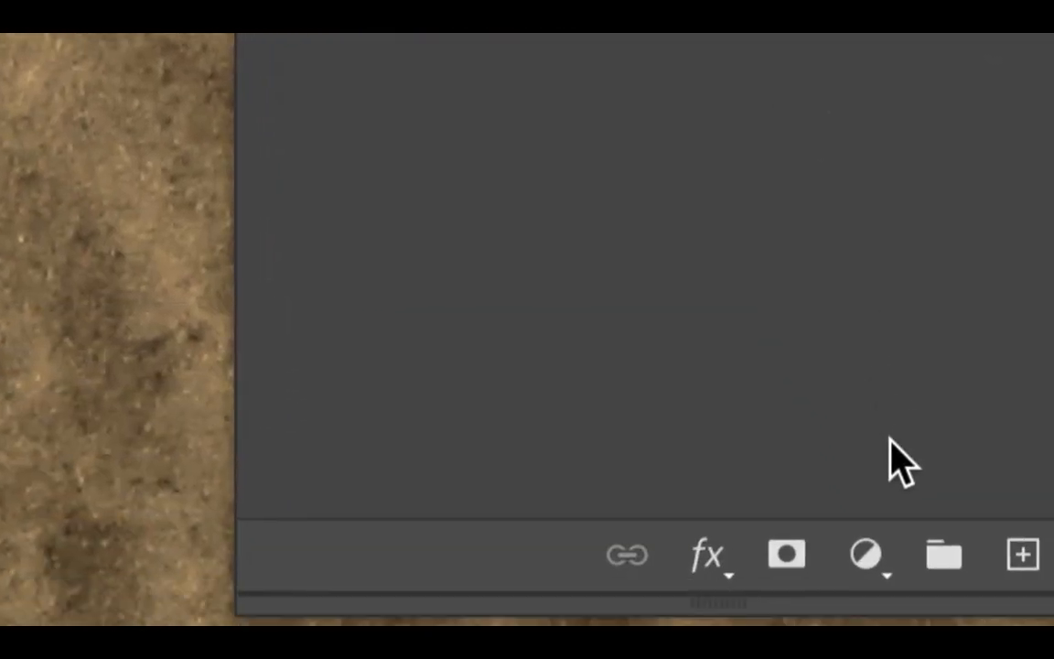
{"action": "left_click", "coordinate": [1022, 553]}
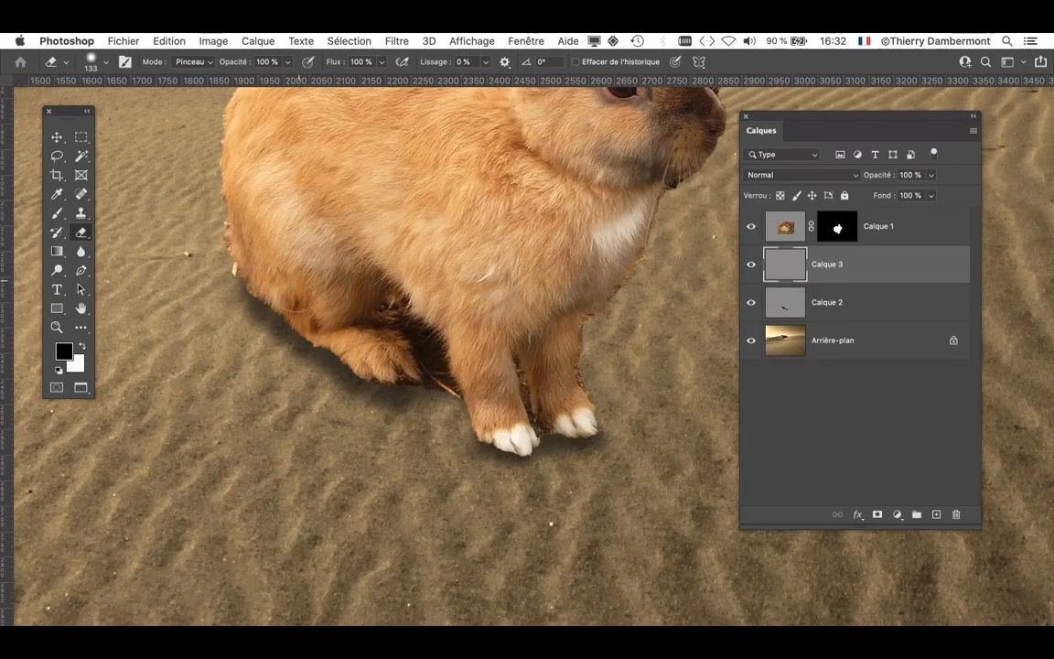
- Paint a narrow black contact shadow on Calque 3 along the rabbit's rump and hind paw with a soft 68 px brush
{"action": "scroll", "coordinate": [294, 288], "scroll_direction": "up", "scroll_amount": 3}
{"action": "left_click_drag", "start_coordinate": [291, 293], "coordinate": [240, 305]}
{"action": "key", "text": "b"}
{"action": "mouse_move", "coordinate": [351, 315]}
{"action": "left_mouse_down"}
{"action": "mouse_move", "coordinate": [265, 312]}
{"action": "mouse_move", "coordinate": [240, 293]}
{"action": "mouse_move", "coordinate": [243, 275]}
{"action": "mouse_move", "coordinate": [292, 352]}
{"action": "mouse_move", "coordinate": [352, 385]}
{"action": "left_mouse_up"}
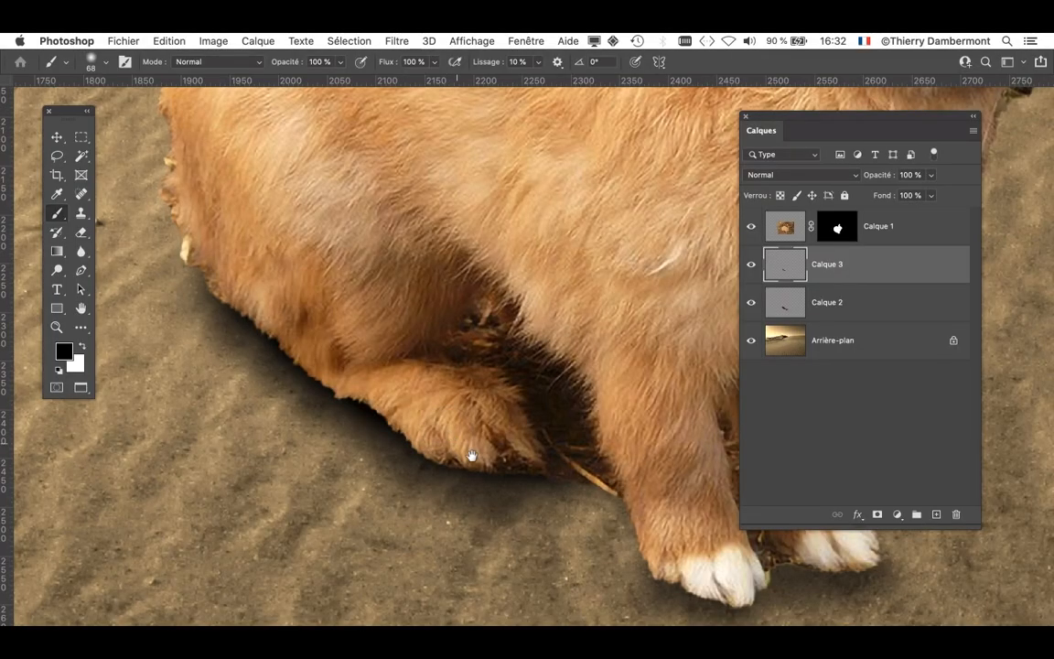
- Paint dark contact shadows on Calque 3 directly under both front paws with a soft 43 px brush
{"action": "left_click_drag", "start_coordinate": [471, 457], "coordinate": [222, 431]}
{"action": "scroll", "coordinate": [477, 592], "scroll_direction": "up", "scroll_amount": 5}
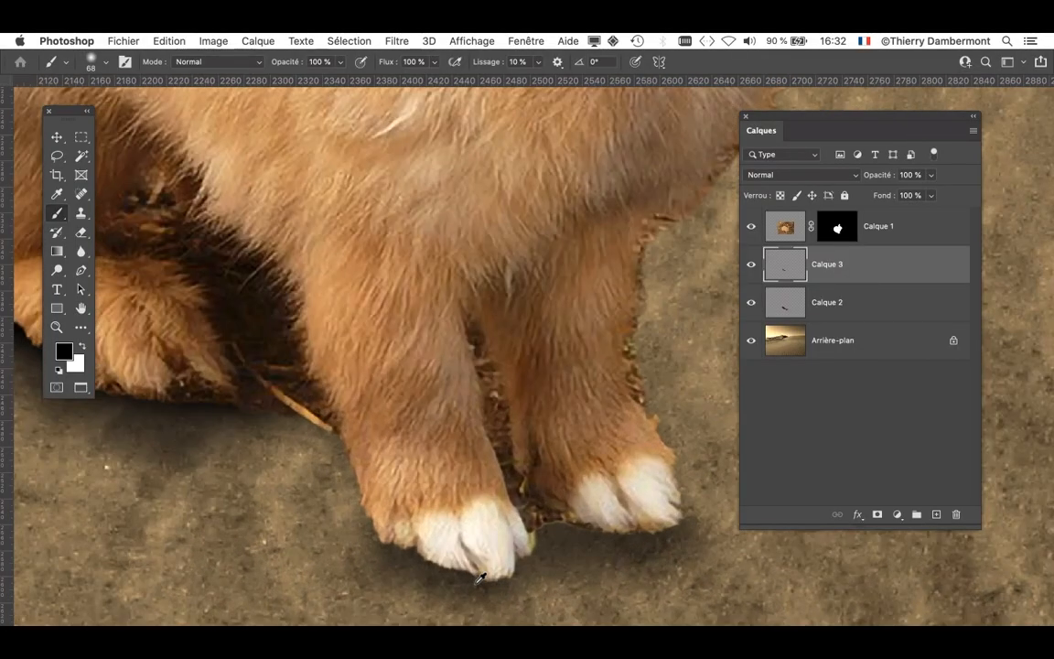
{"action": "left_click_drag", "start_coordinate": [469, 568], "coordinate": [413, 572]}
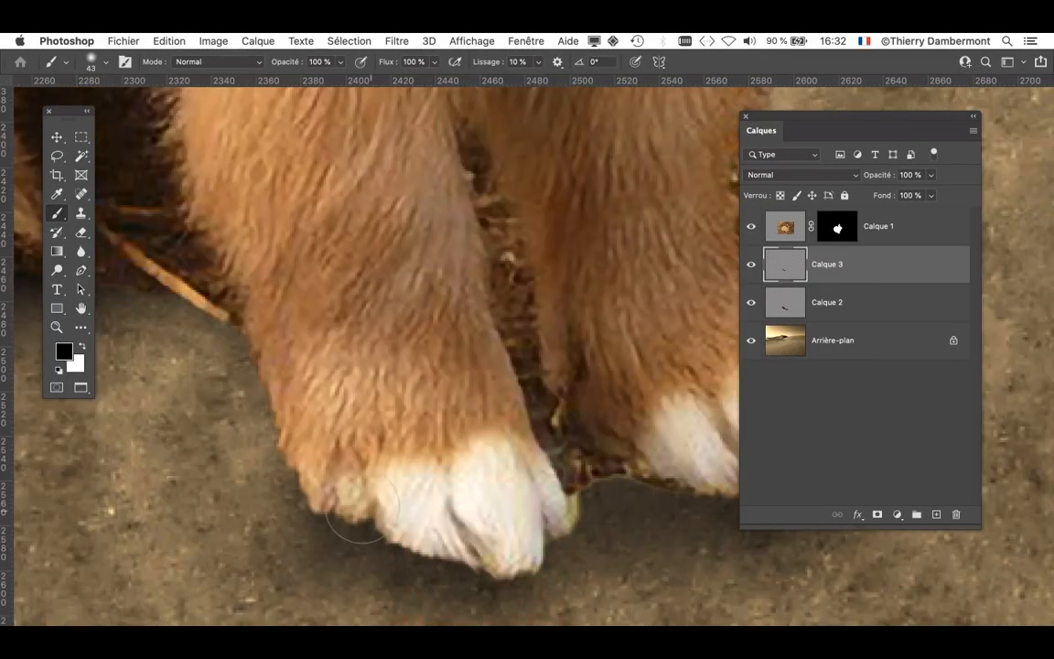
{"action": "left_click_drag", "start_coordinate": [513, 470], "coordinate": [426, 448]}
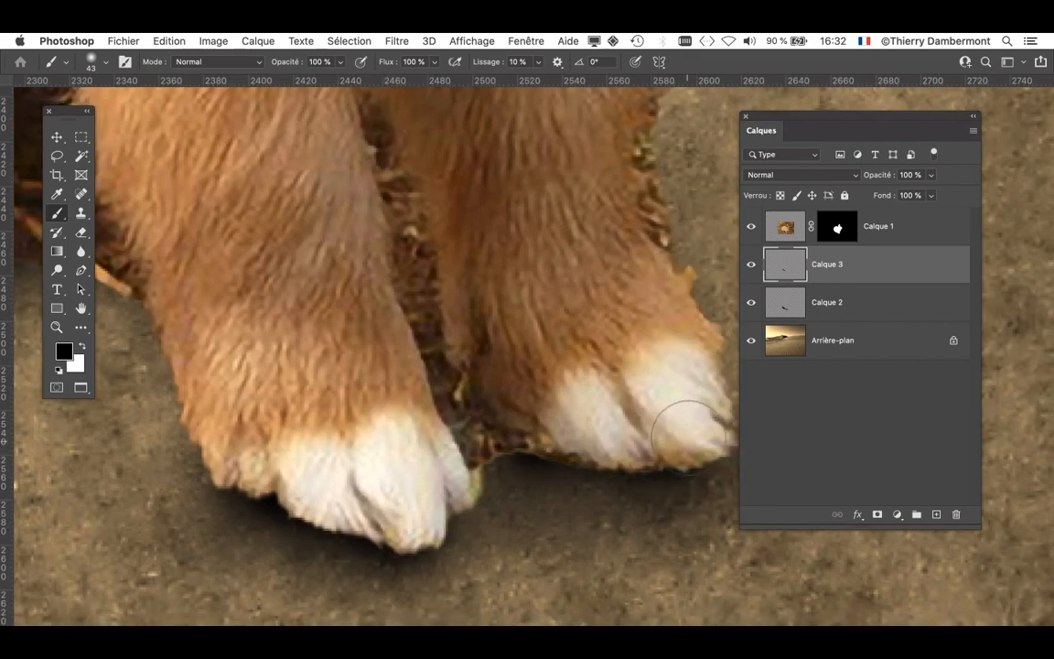
{"action": "scroll", "coordinate": [425, 316], "scroll_direction": "down", "scroll_amount": 5}
{"action": "scroll", "coordinate": [470, 351], "scroll_direction": "down", "scroll_amount": 6}
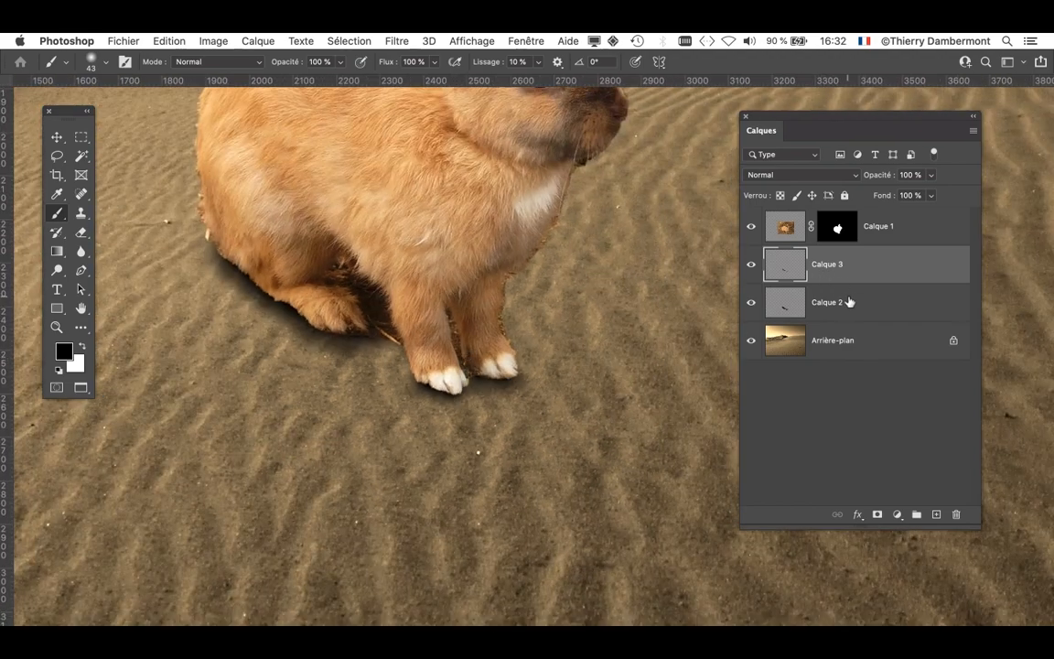
- Reduce the opacity of the shadow layer Calque 2 to 37% and of Calque 3 to 72%
{"action": "left_click", "coordinate": [849, 302]}
{"action": "left_click", "coordinate": [932, 176]}
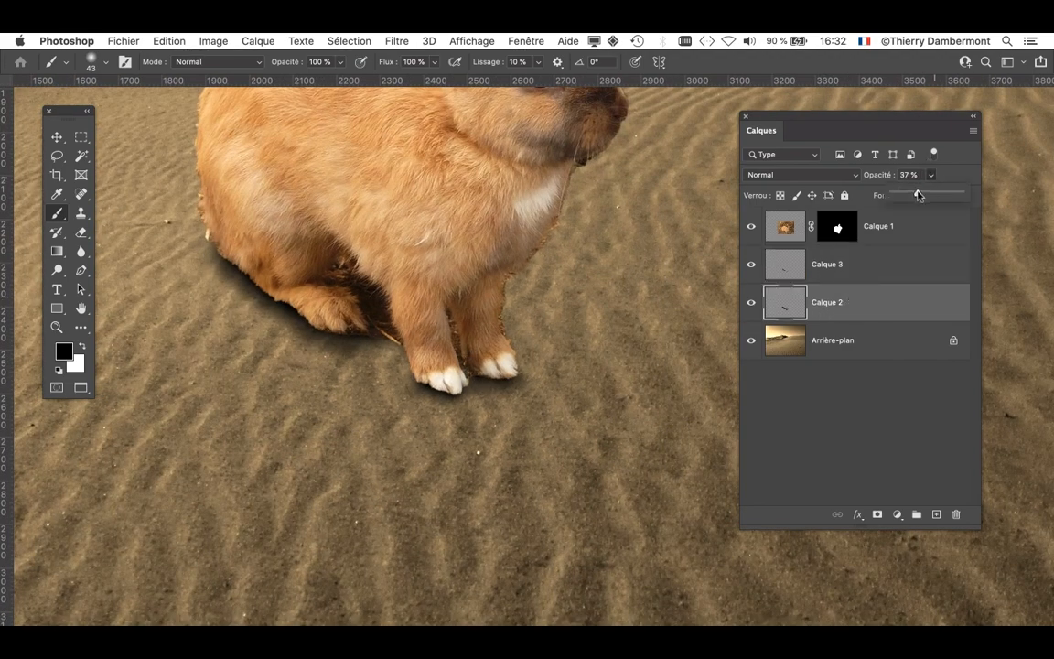
{"action": "left_click", "coordinate": [903, 266]}
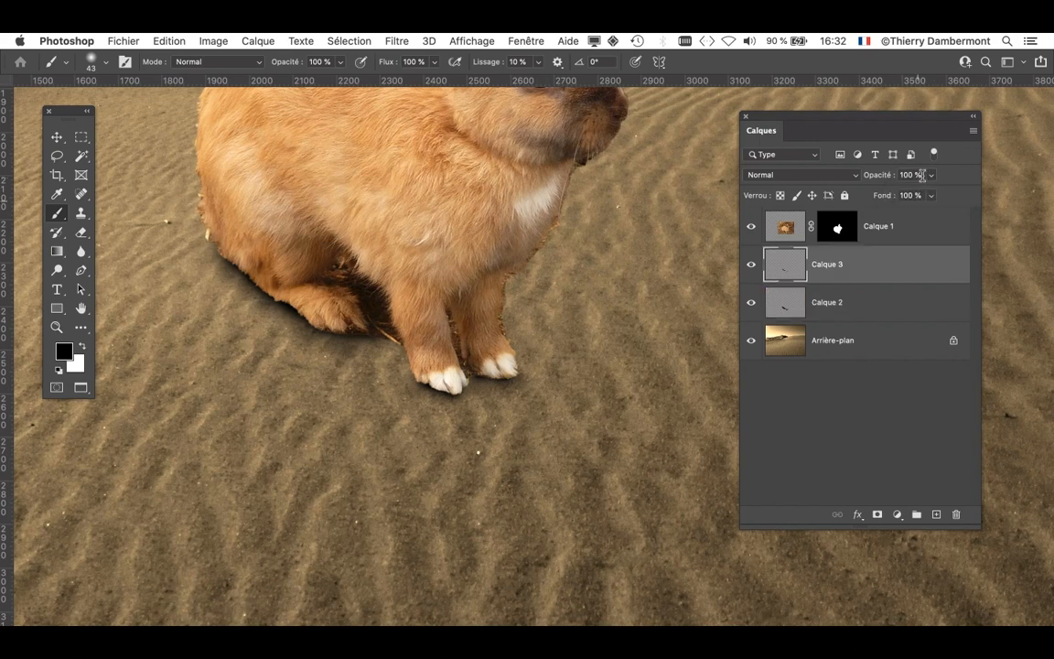
{"action": "left_click", "coordinate": [932, 176]}
{"action": "left_click", "coordinate": [919, 194]}
{"action": "left_click_drag", "start_coordinate": [920, 195], "coordinate": [912, 195]}
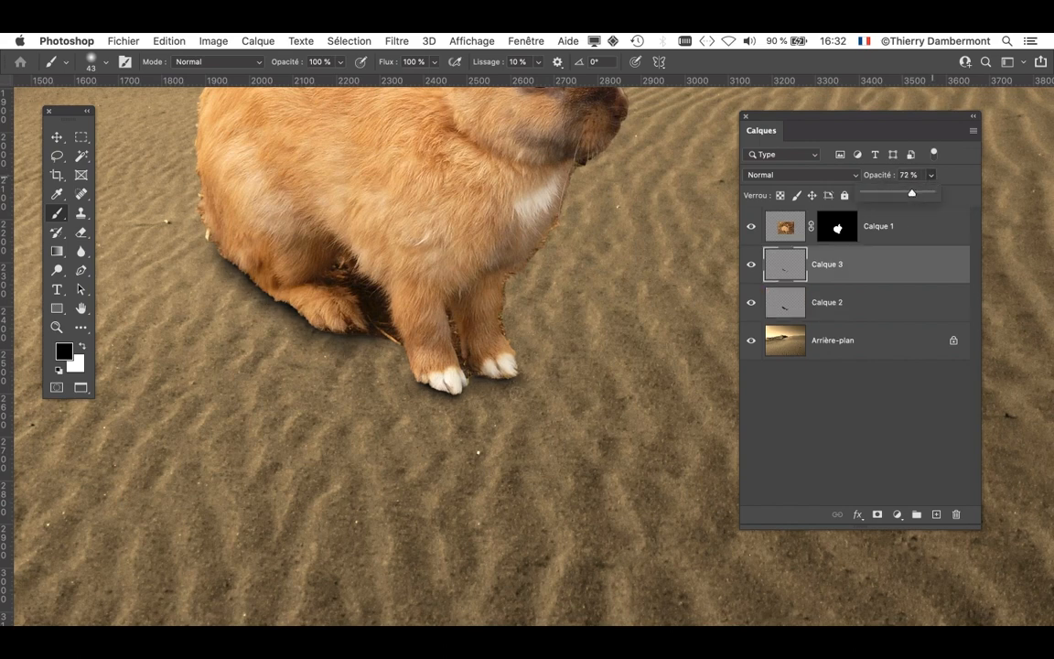
- Lower the opacity of Calque 3 to 57%, hiding and reshowing both shadow layers to compare the rabbit with and without shadows
{"action": "left_click_drag", "start_coordinate": [753, 265], "coordinate": [749, 304]}
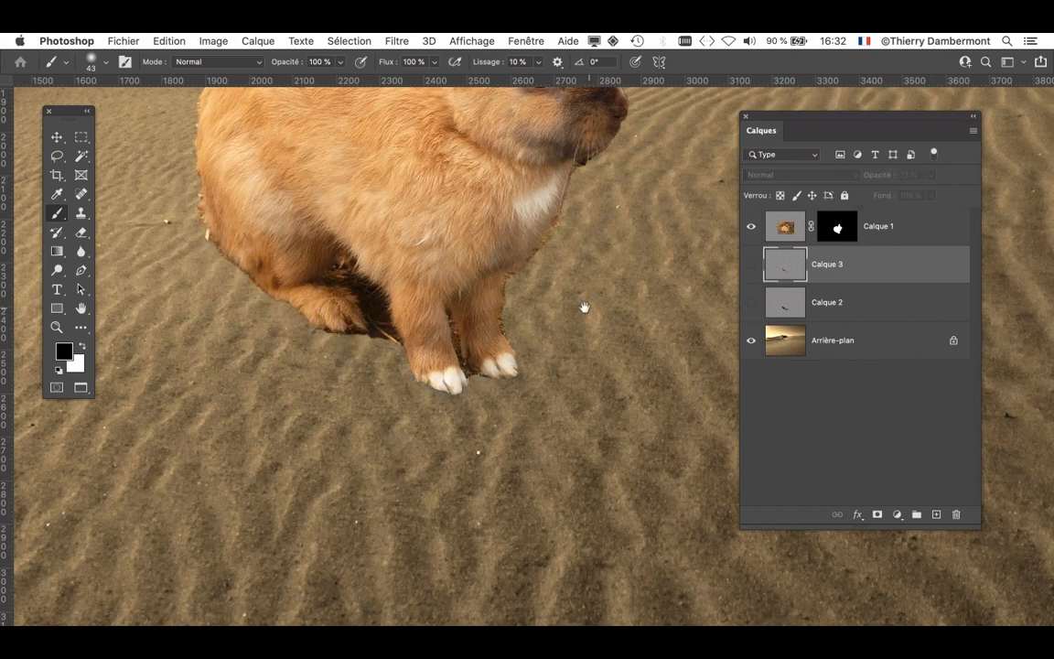
{"action": "left_click_drag", "start_coordinate": [583, 307], "coordinate": [620, 455]}
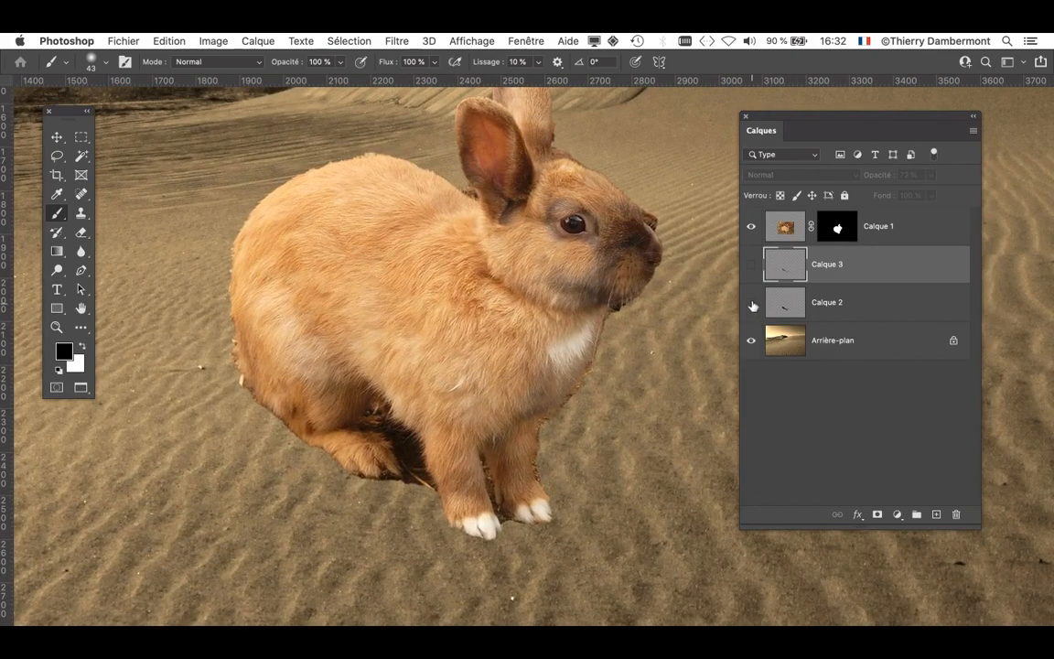
{"action": "left_click_drag", "start_coordinate": [753, 306], "coordinate": [750, 267]}
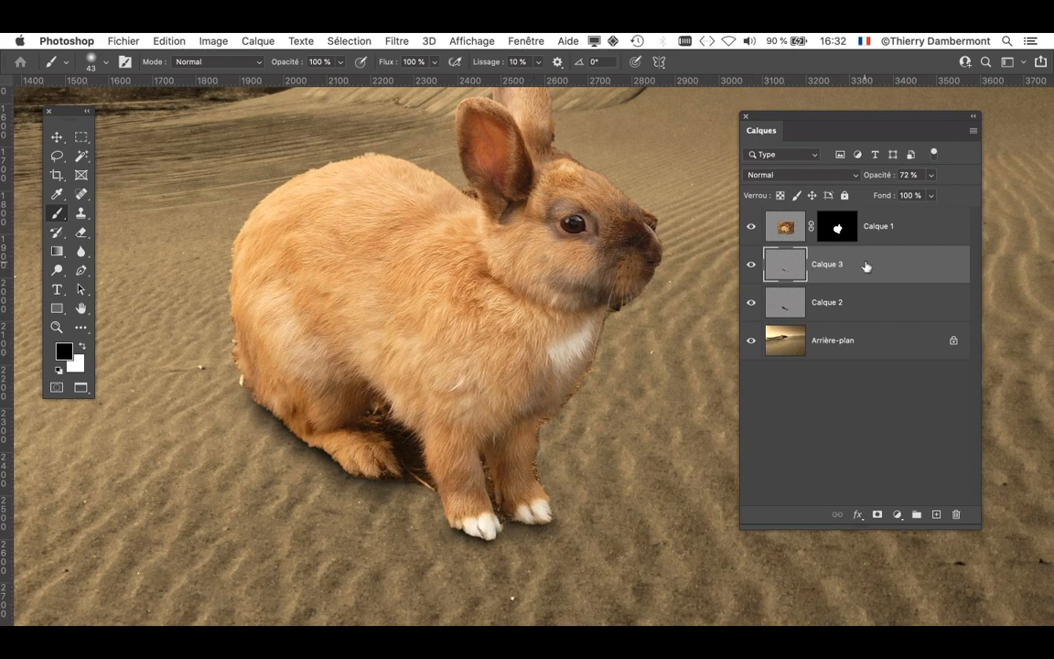
{"action": "left_click", "coordinate": [931, 176]}
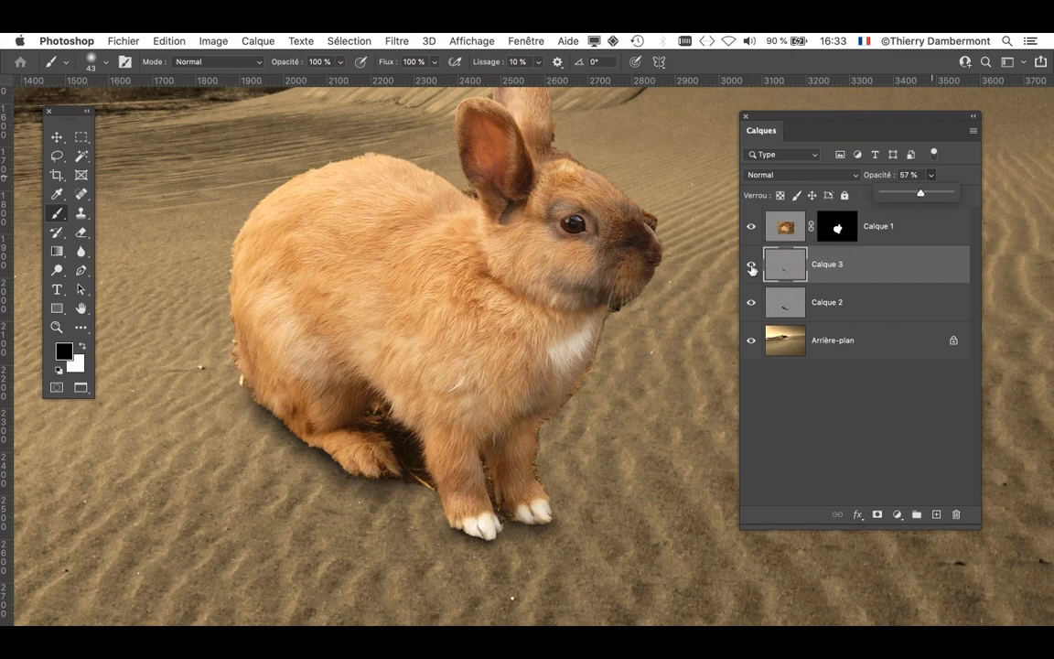
{"action": "left_click_drag", "start_coordinate": [752, 268], "coordinate": [751, 307]}
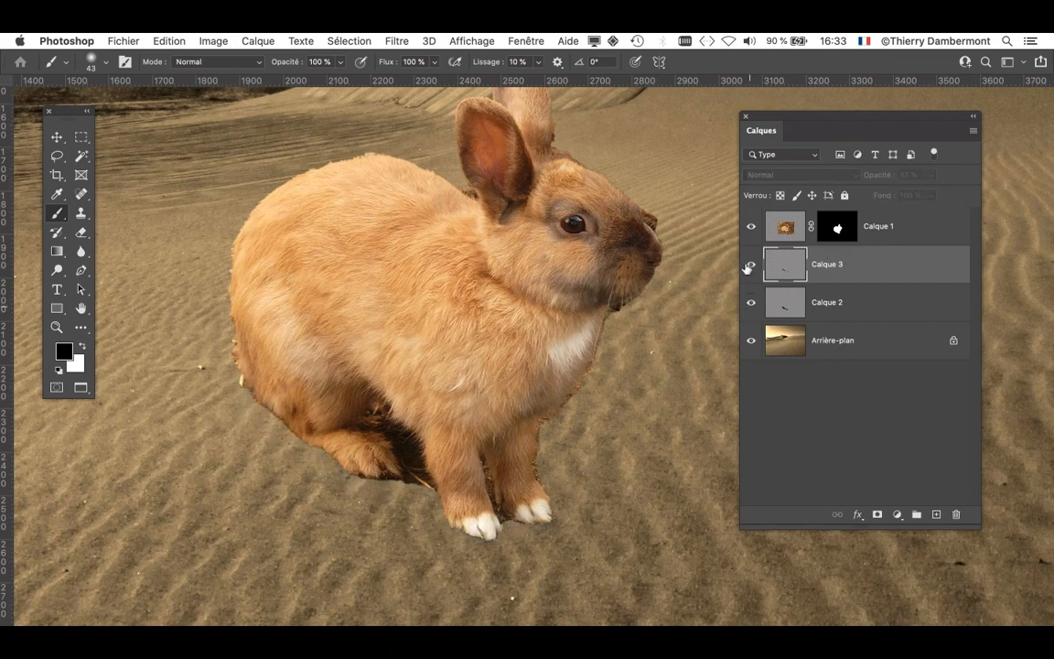
{"action": "left_click", "coordinate": [749, 267]}
{"action": "scroll", "coordinate": [687, 306], "scroll_direction": "down", "scroll_amount": 3}
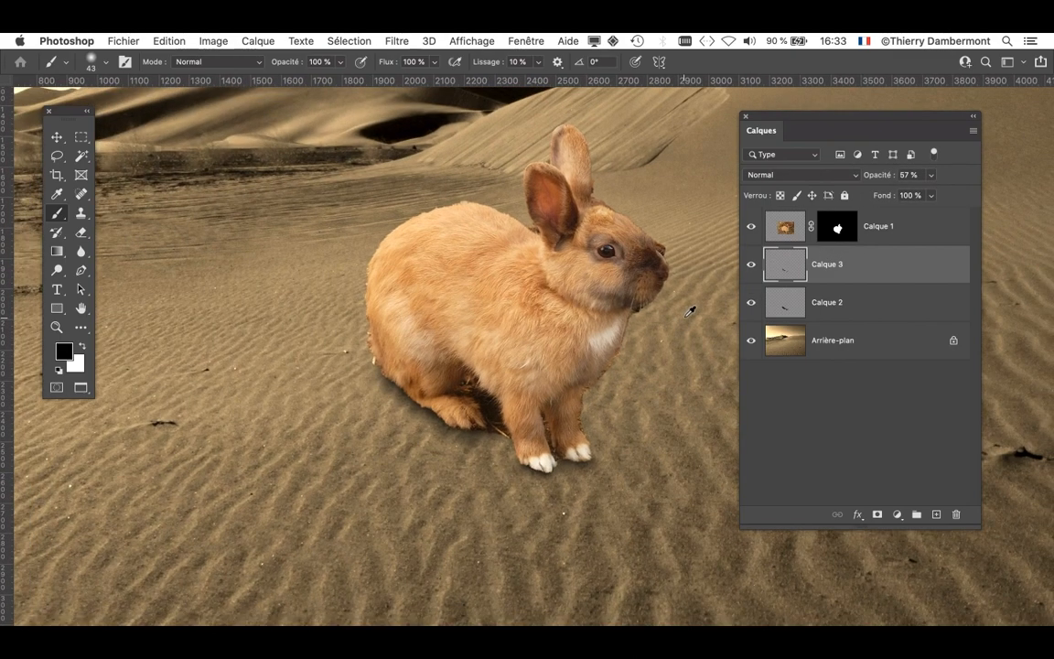
{"action": "scroll", "coordinate": [640, 439], "scroll_direction": "up", "scroll_amount": 4}
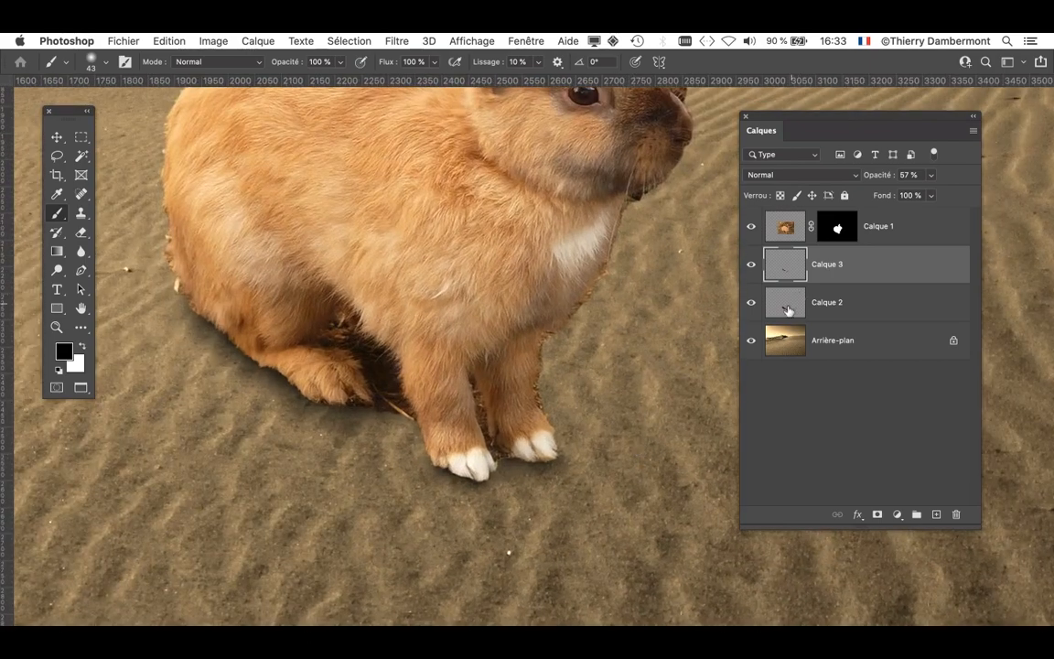
- Soften the outer edge of the Calque 2 shadow below the rump and hind paw with a soft 82 to 141 px eraser, and select Calque 3
{"action": "left_click", "coordinate": [788, 311]}
{"action": "mouse_move", "coordinate": [553, 449]}
{"action": "left_mouse_down"}
{"action": "mouse_move", "coordinate": [586, 454]}
{"action": "mouse_move", "coordinate": [488, 424]}
{"action": "mouse_move", "coordinate": [424, 426]}
{"action": "mouse_move", "coordinate": [328, 394]}
{"action": "left_mouse_up"}
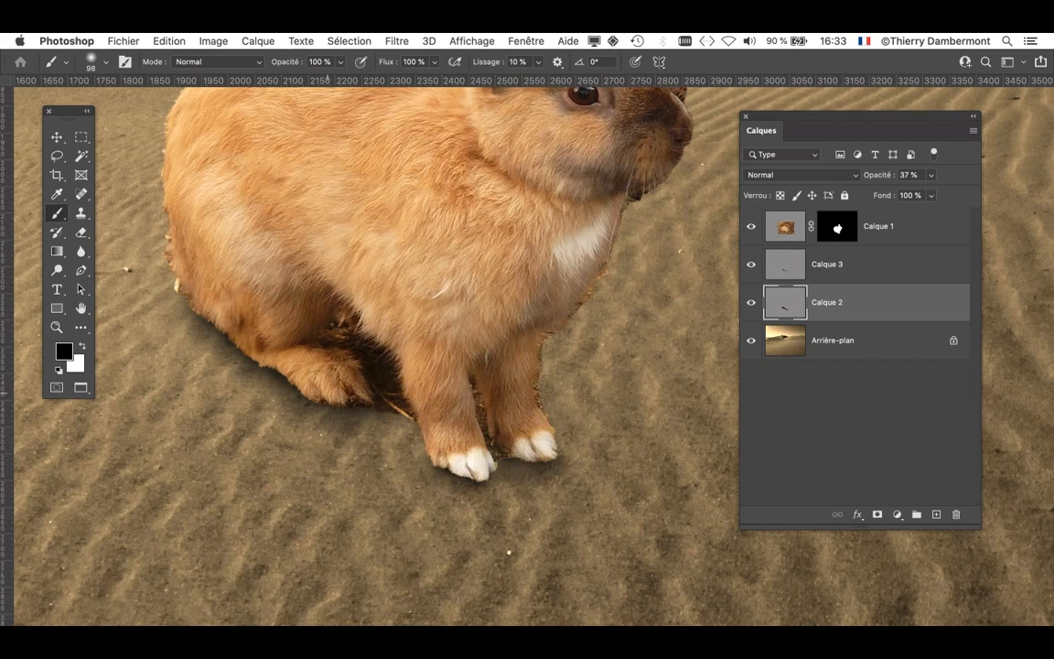
{"action": "left_click", "coordinate": [80, 232]}
{"action": "left_click_drag", "start_coordinate": [176, 349], "coordinate": [231, 386]}
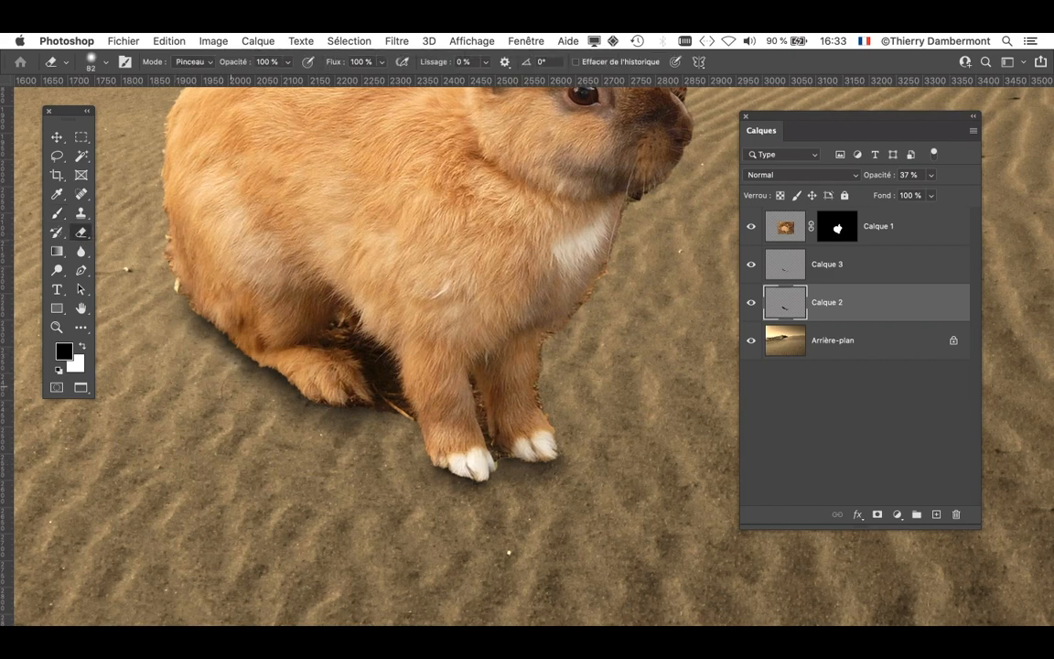
{"action": "mouse_move", "coordinate": [290, 438]}
{"action": "left_mouse_down"}
{"action": "mouse_move", "coordinate": [259, 394]}
{"action": "mouse_move", "coordinate": [349, 441]}
{"action": "left_mouse_up"}
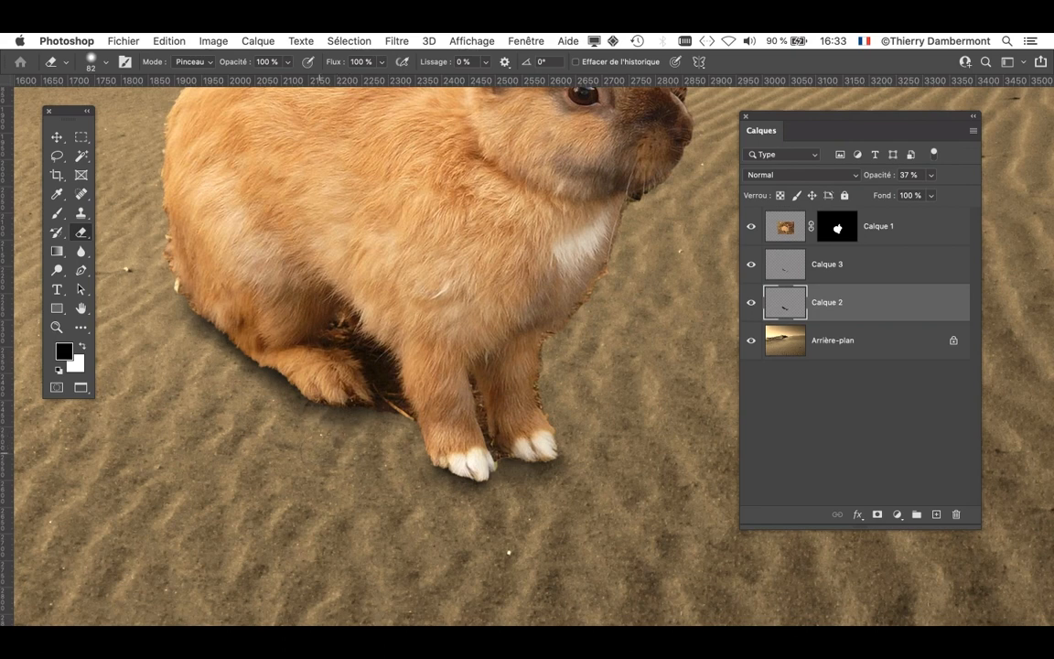
{"action": "left_click_drag", "start_coordinate": [362, 501], "coordinate": [400, 503]}
{"action": "left_click_drag", "start_coordinate": [313, 441], "coordinate": [248, 412]}
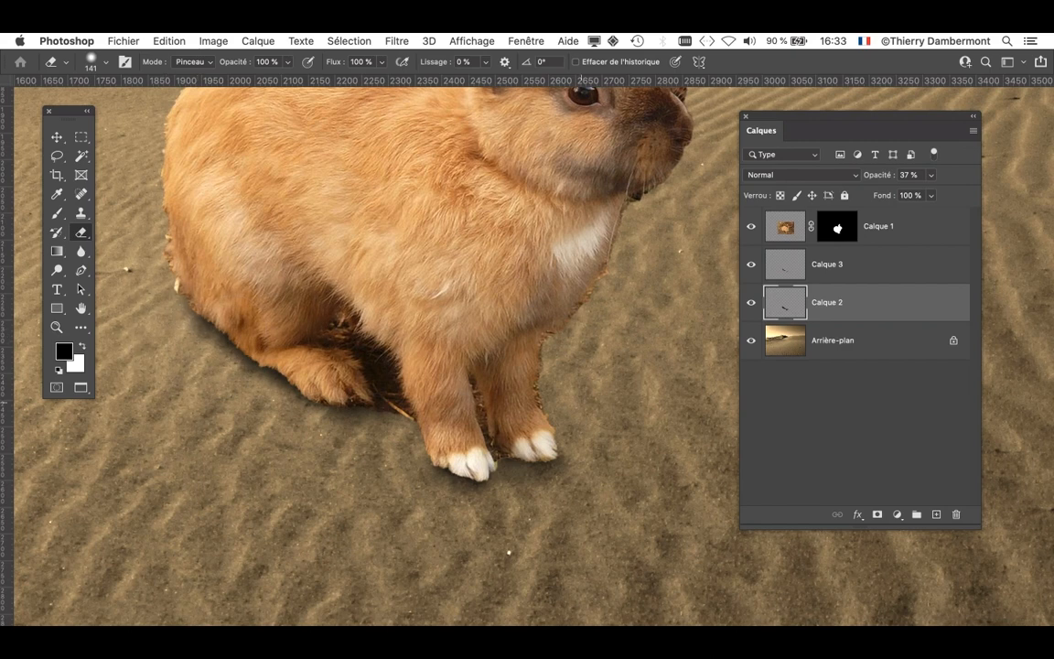
{"action": "left_click", "coordinate": [841, 270]}
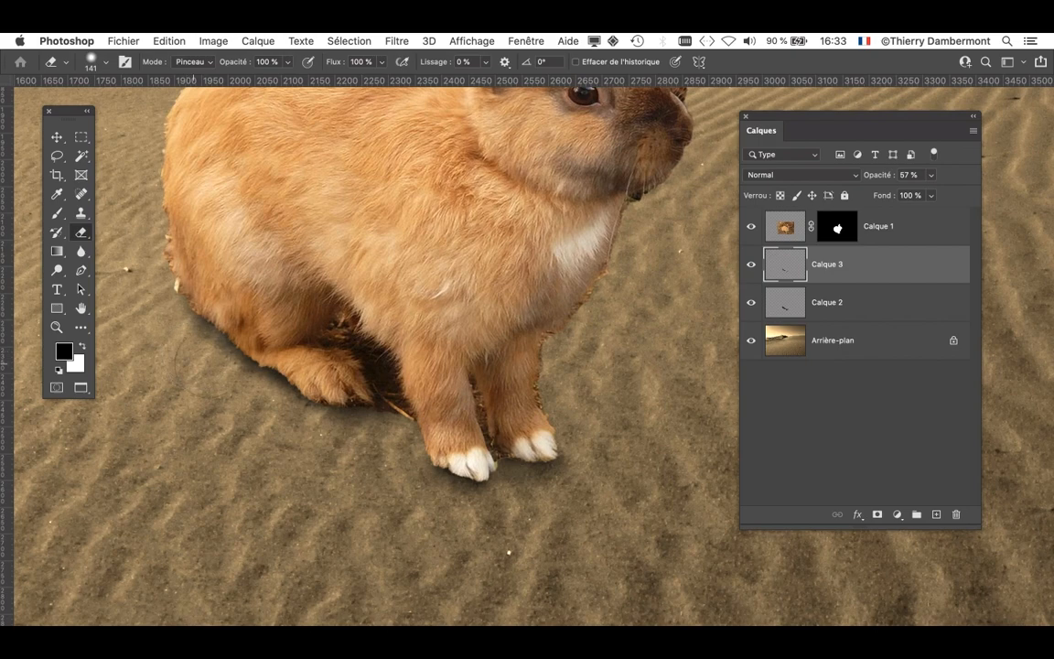
{"action": "scroll", "coordinate": [429, 366], "scroll_direction": "down", "scroll_amount": 2}
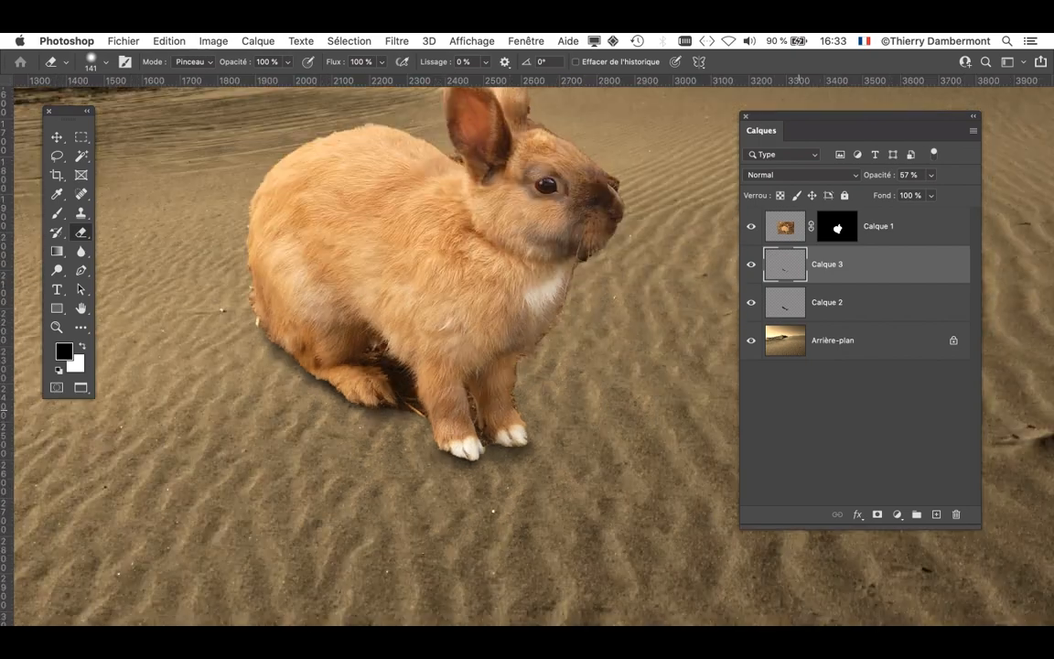
- Save the layered document in Photoshop format as desert-sands-and-landscape-02.psd in the folder doc mercredi apres-midi
{"action": "left_click", "coordinate": [123, 41]}
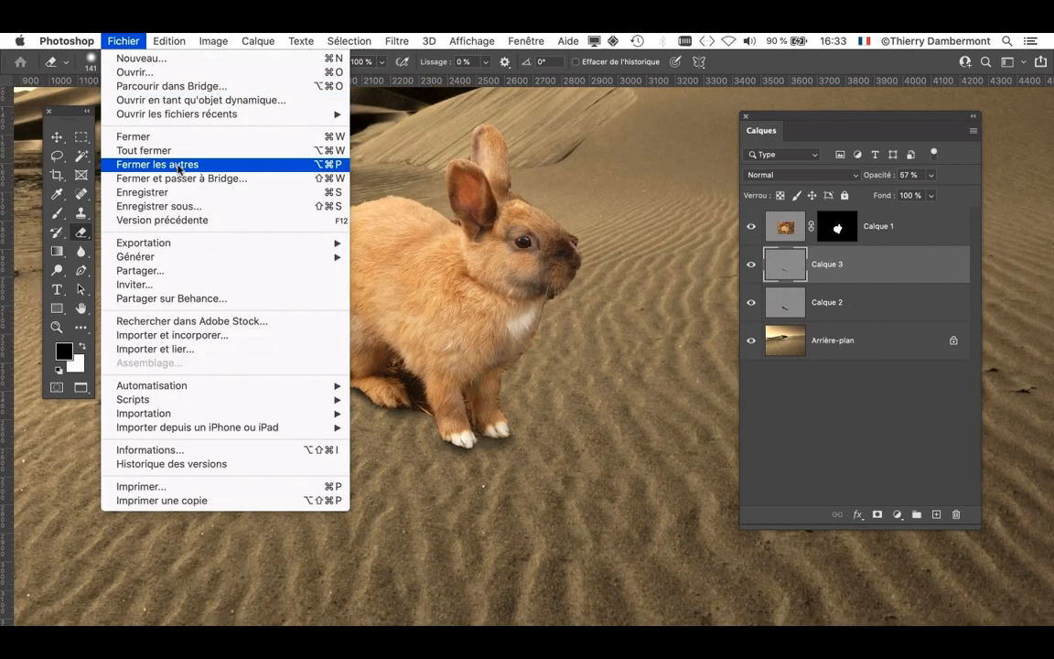
{"action": "left_click", "coordinate": [178, 203]}
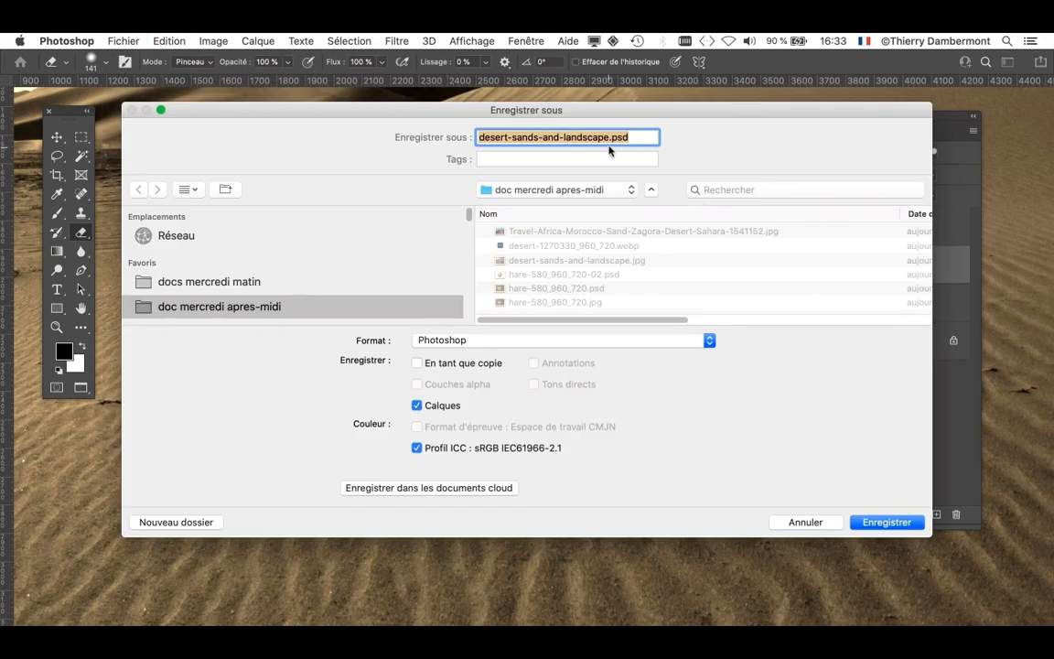
{"action": "left_click", "coordinate": [609, 139]}
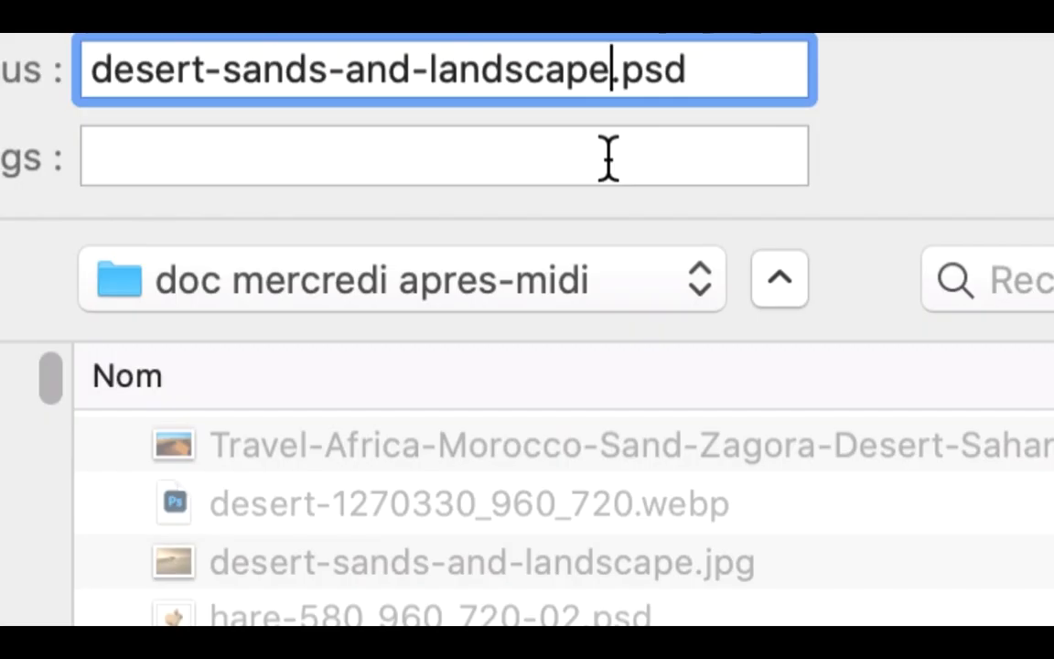
{"action": "type", "text": "-02"}
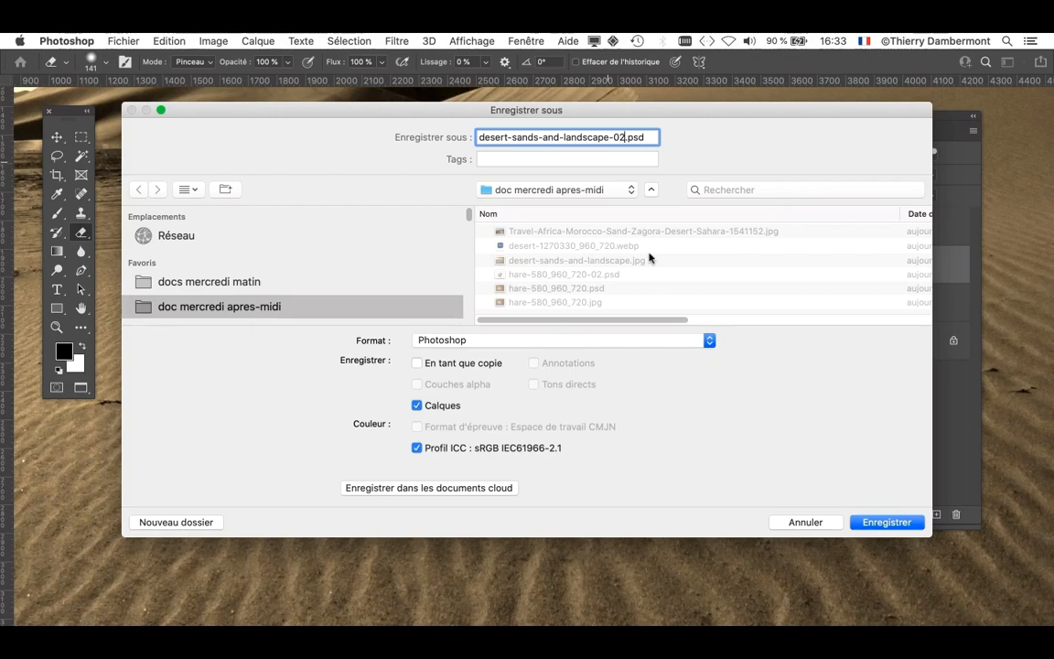
{"action": "left_click", "coordinate": [878, 523]}
- Group the rabbit layer Calque 1 with the shadow layers Calque 2 and Calque 3
{"action": "left_click_drag", "start_coordinate": [782, 127], "coordinate": [707, 125]}
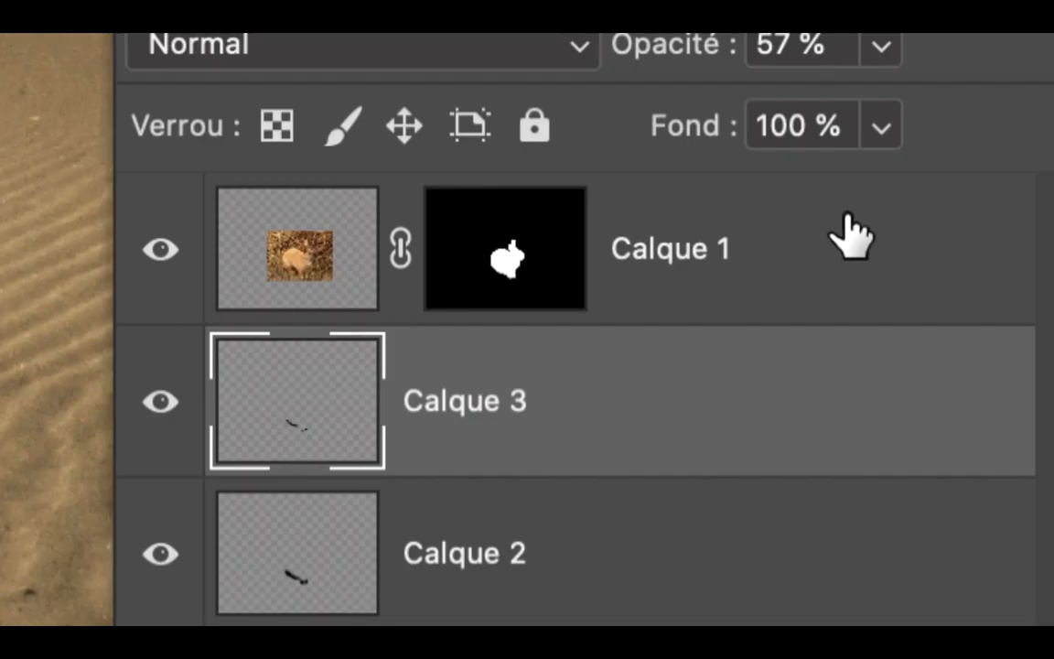
{"action": "left_click", "coordinate": [850, 221]}
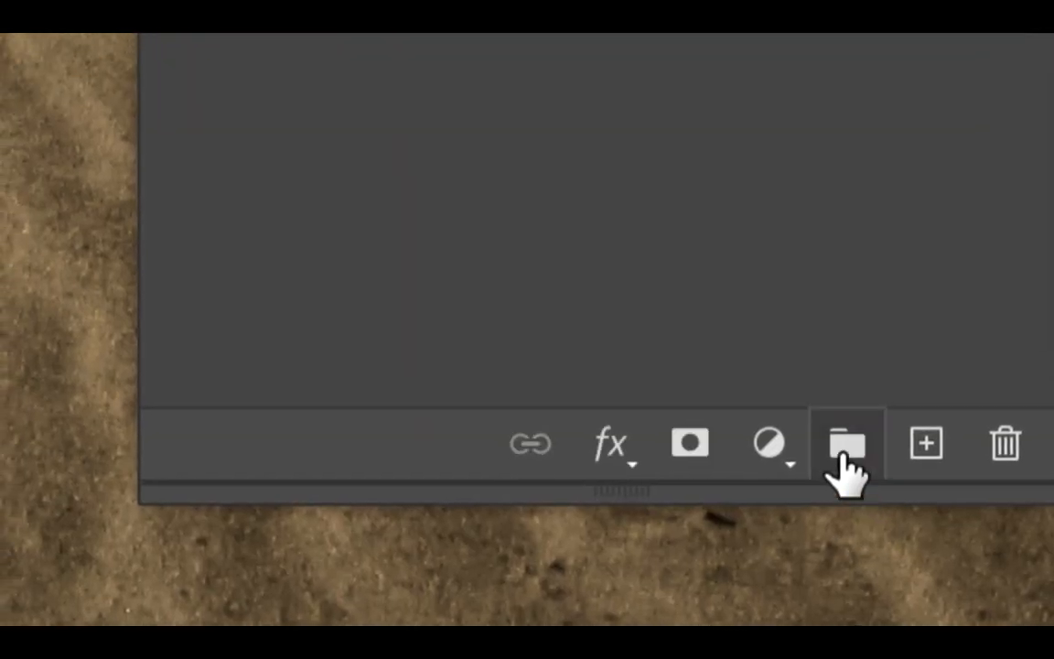
{"action": "left_click", "coordinate": [840, 456]}
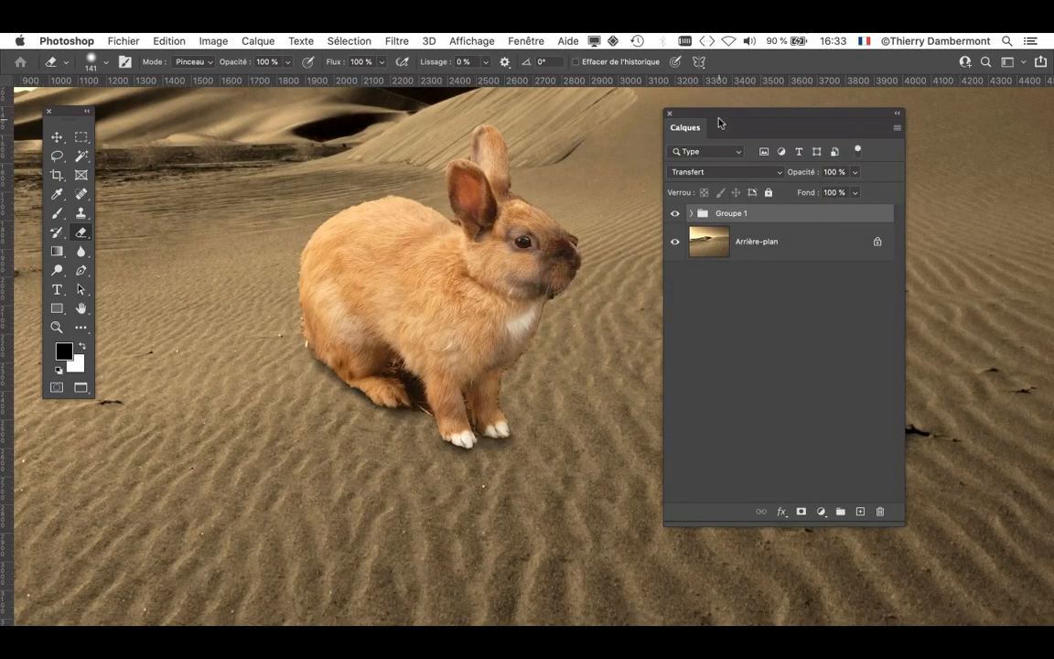
{"action": "left_click_drag", "start_coordinate": [719, 119], "coordinate": [823, 121]}
- Activate the Move tool and turn off its automatic layer selection
{"action": "left_click", "coordinate": [58, 136]}
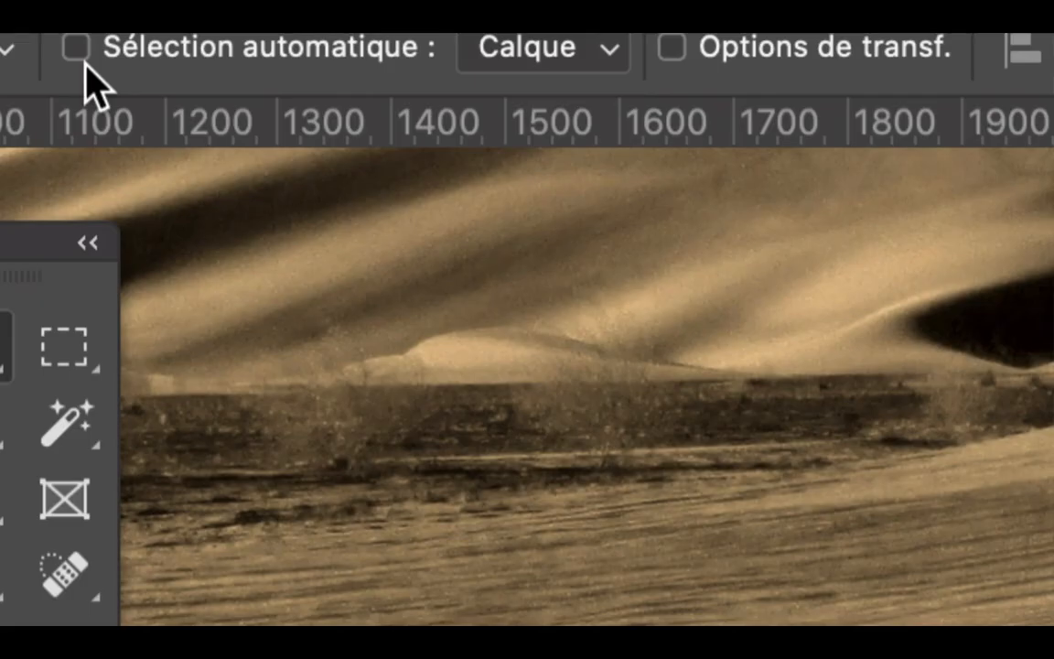
{"action": "left_click", "coordinate": [84, 62]}
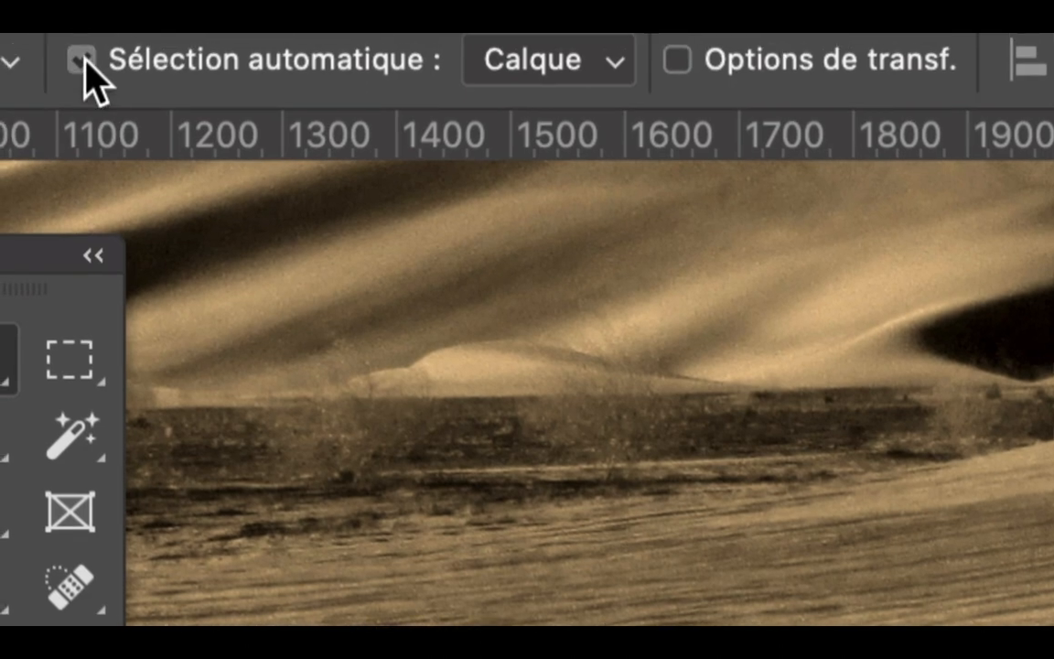
{"action": "left_click", "coordinate": [82, 57]}
{"action": "left_click", "coordinate": [84, 59]}
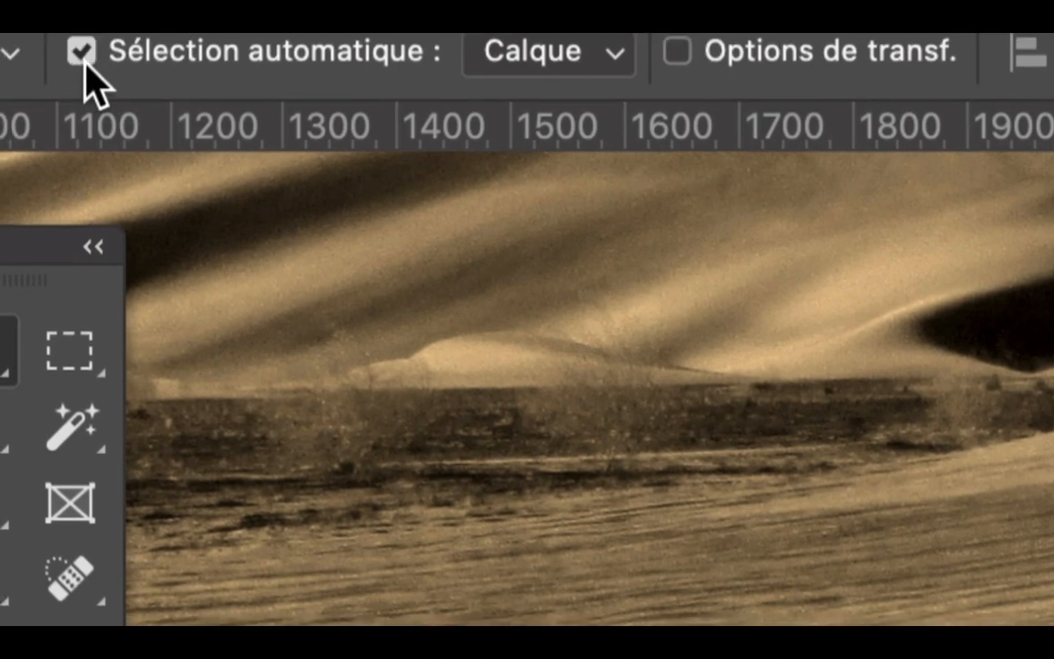
- Try moving the grouped rabbit and shadows across the sand, and undo the moves and the grouping
{"action": "left_click_drag", "start_coordinate": [484, 422], "coordinate": [560, 232]}
{"action": "key", "text": "super+z"}
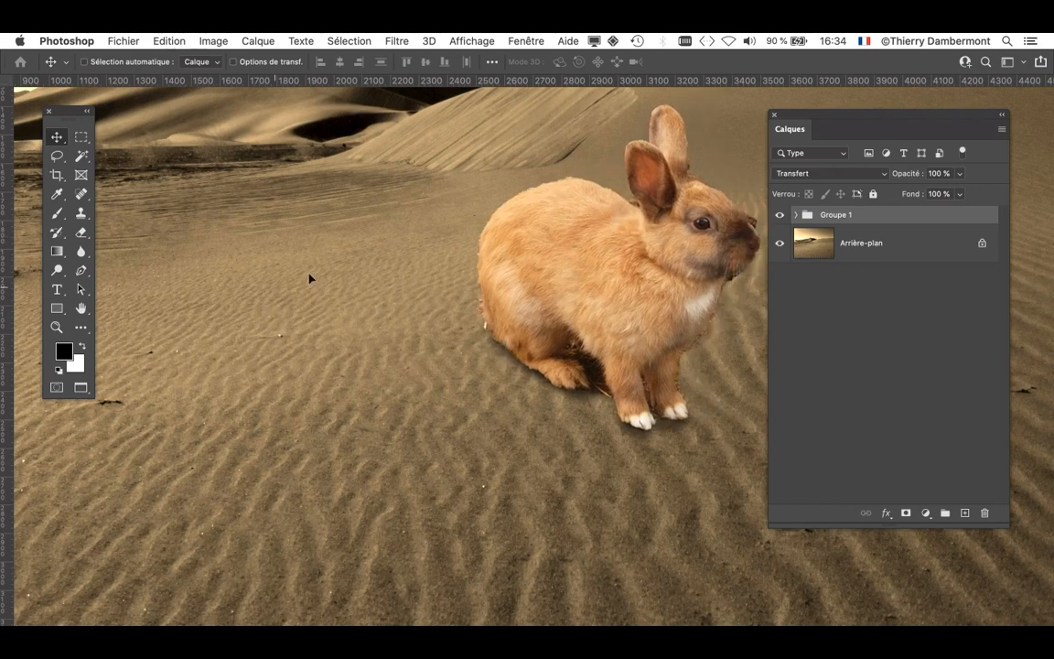
{"action": "left_click_drag", "start_coordinate": [610, 259], "coordinate": [312, 291]}
{"action": "key", "text": "super+z"}
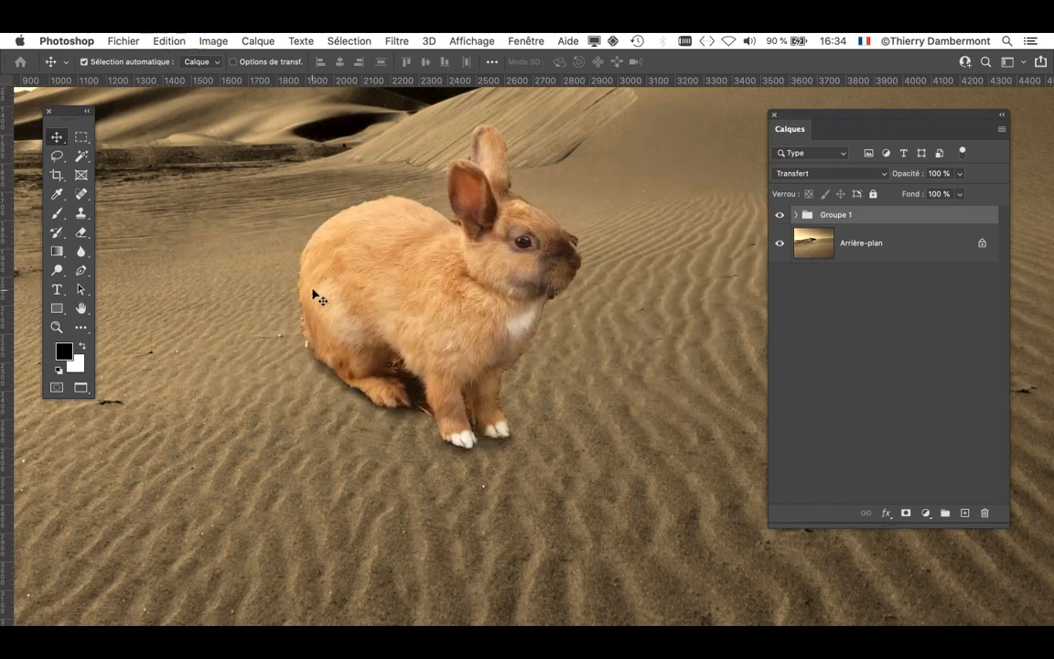
{"action": "key", "text": "super+z"}
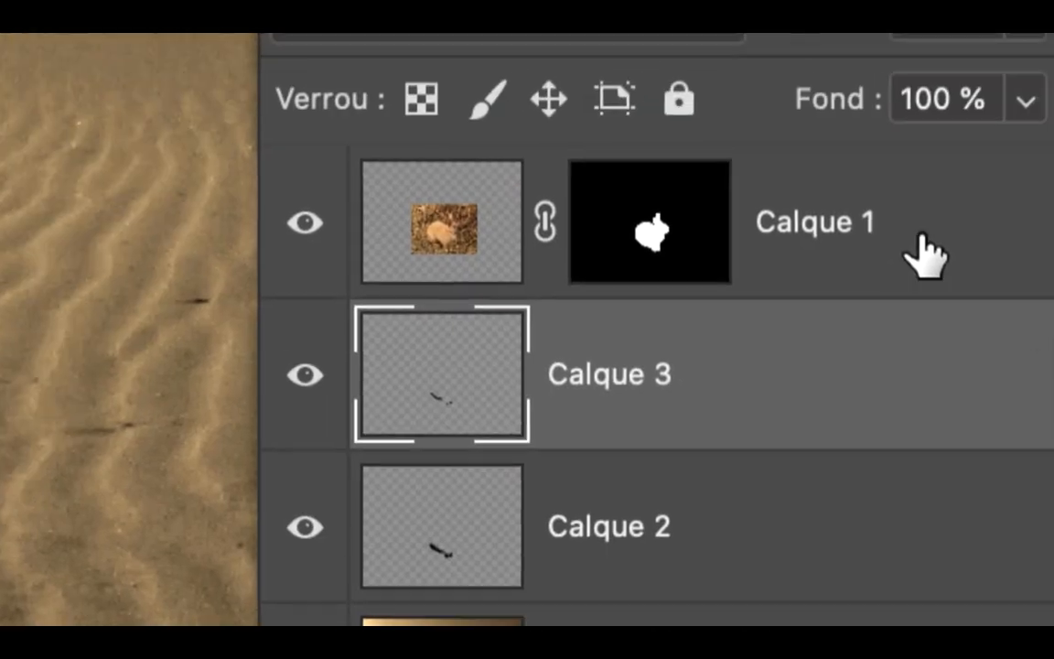
- Select Calque 1, Calque 3 and Calque 2 together and move the rabbit with its shadows toward the left side of the desert photo
{"action": "left_click", "coordinate": [936, 230]}
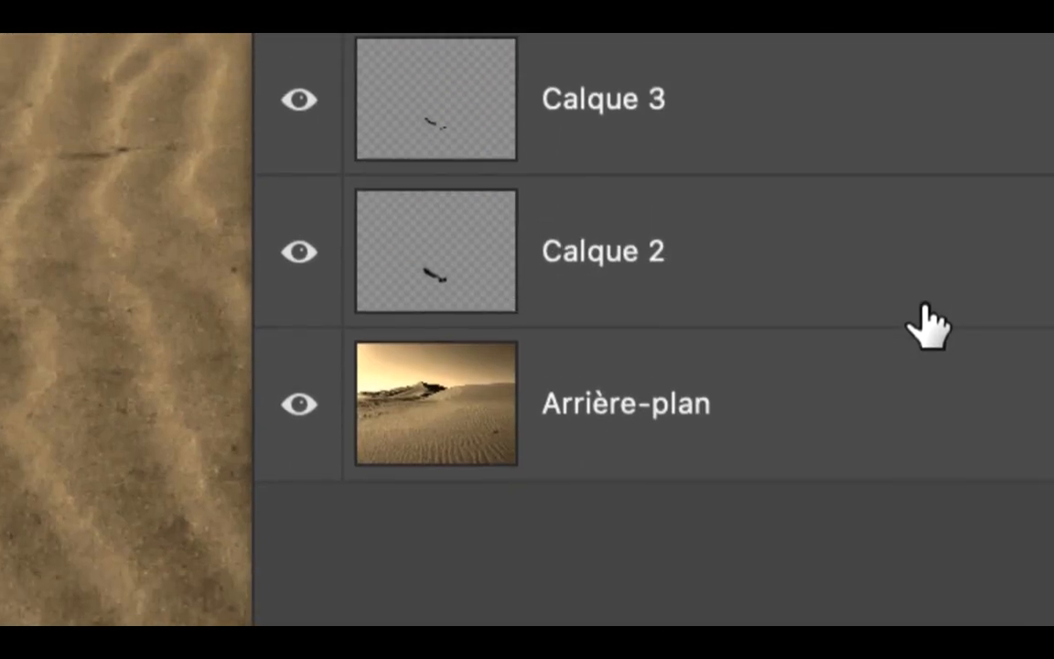
{"action": "left_click", "coordinate": [926, 458], "text": "shift"}
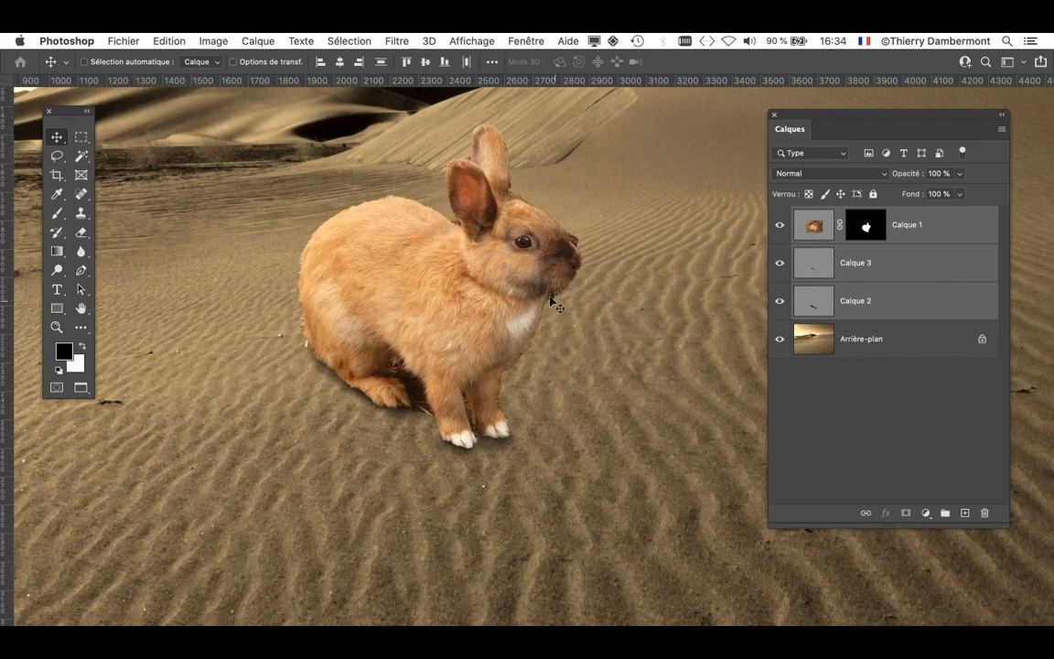
{"action": "mouse_move", "coordinate": [494, 279]}
{"action": "left_mouse_down"}
{"action": "mouse_move", "coordinate": [439, 334]}
{"action": "mouse_move", "coordinate": [285, 256]}
{"action": "mouse_move", "coordinate": [538, 228]}
{"action": "mouse_move", "coordinate": [506, 260]}
{"action": "mouse_move", "coordinate": [325, 315]}
{"action": "mouse_move", "coordinate": [328, 336]}
{"action": "mouse_move", "coordinate": [293, 289]}
{"action": "mouse_move", "coordinate": [318, 330]}
{"action": "mouse_move", "coordinate": [305, 306]}
{"action": "mouse_move", "coordinate": [301, 313]}
{"action": "mouse_move", "coordinate": [476, 288]}
{"action": "left_mouse_up"}
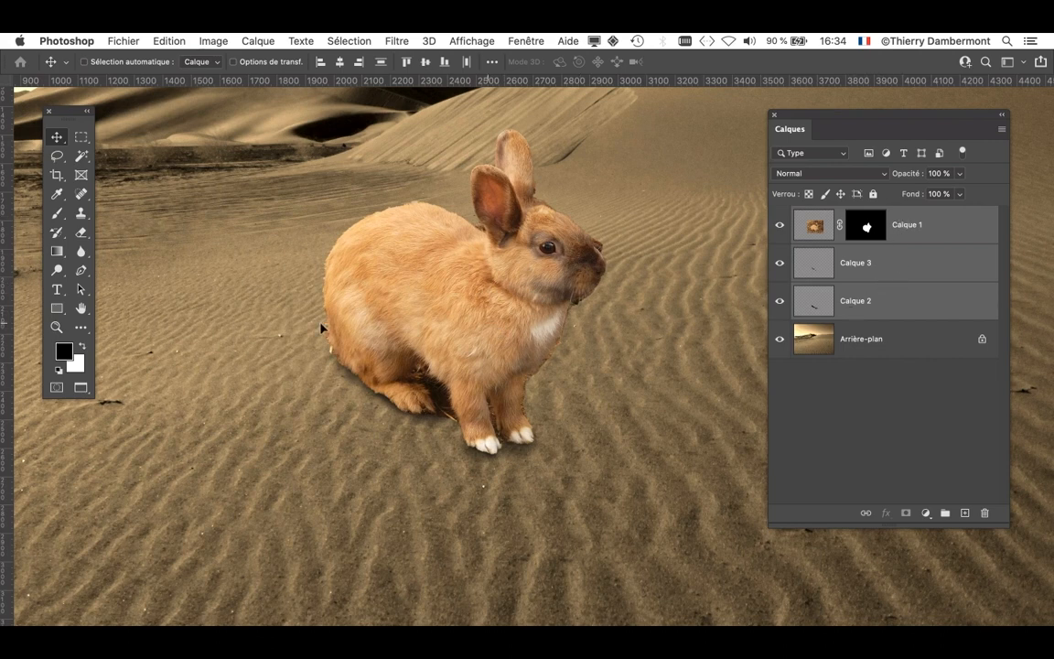
{"action": "left_click_drag", "start_coordinate": [321, 328], "coordinate": [297, 331]}
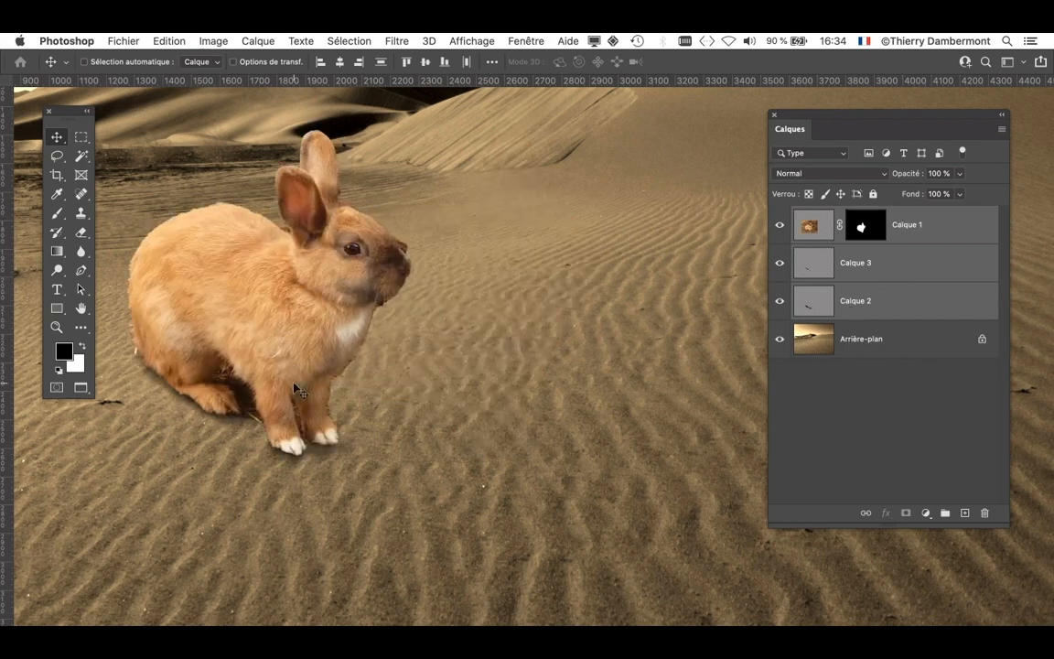
- Reposition the layer list closer to the rabbit and make it shorter and wider
{"action": "left_click_drag", "start_coordinate": [848, 119], "coordinate": [607, 115]}
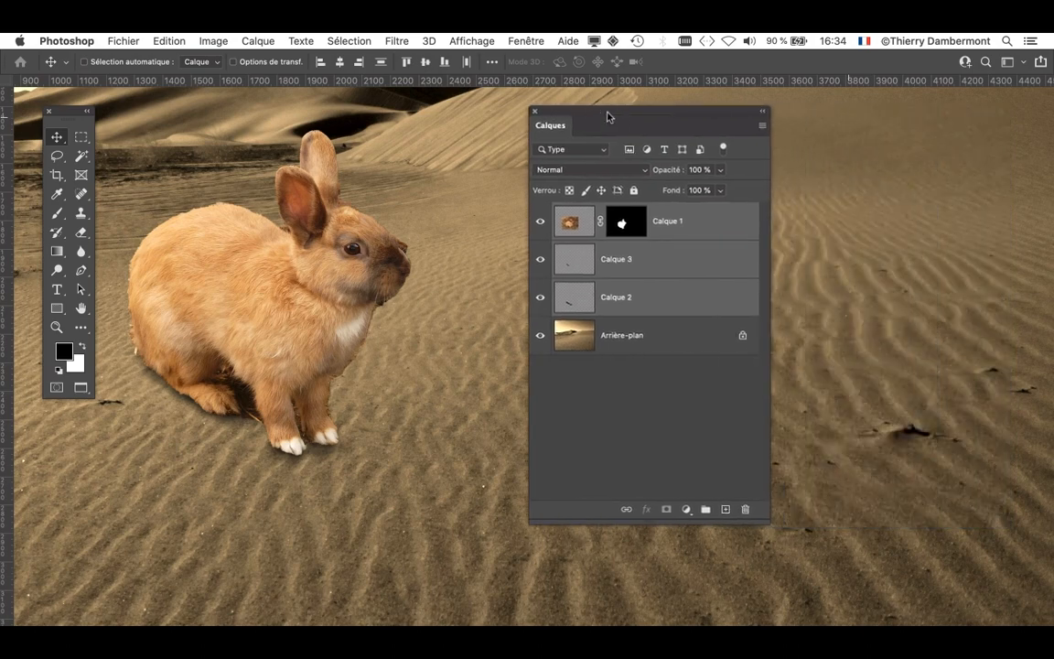
{"action": "left_click_drag", "start_coordinate": [763, 520], "coordinate": [763, 393]}
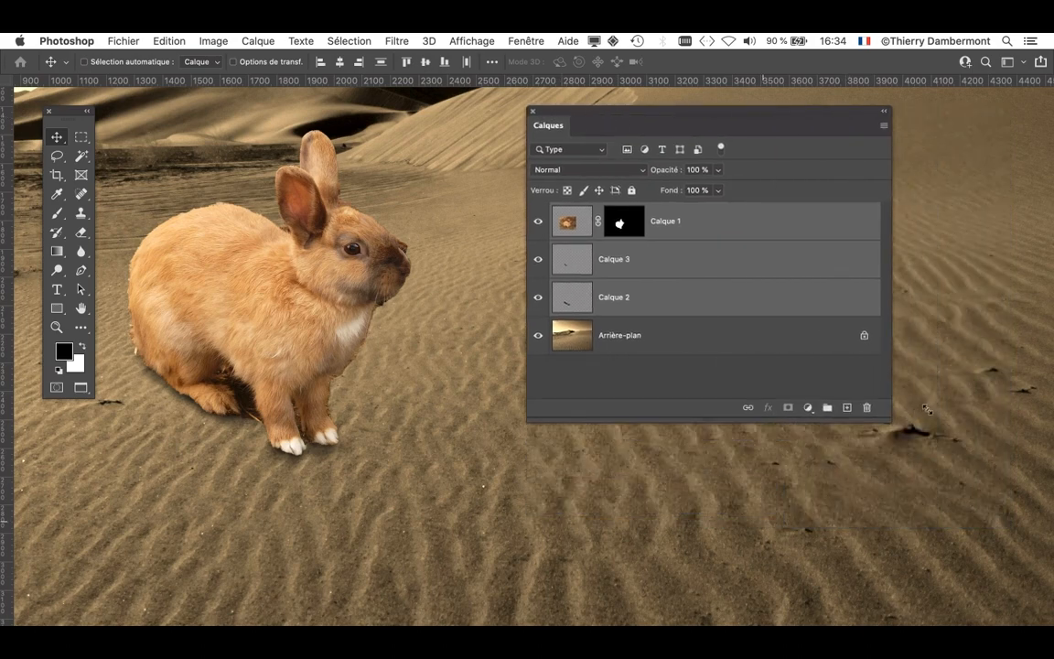
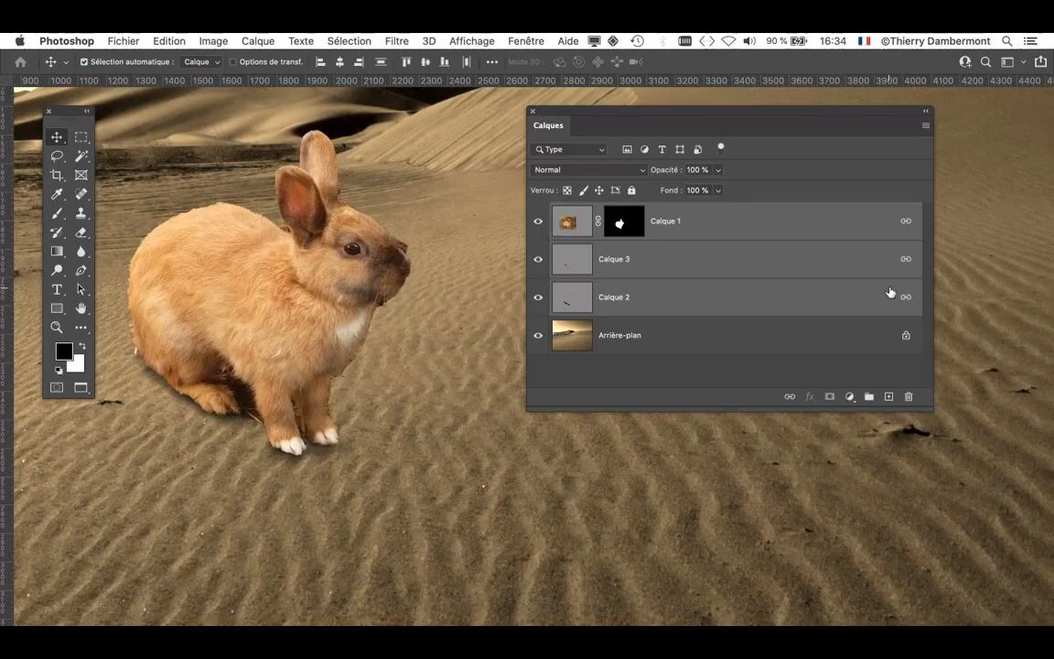
- Select only Calque 2, move the linked rabbit and shadows slightly down the sand, and make the layer list narrower
{"action": "left_click", "coordinate": [704, 303]}
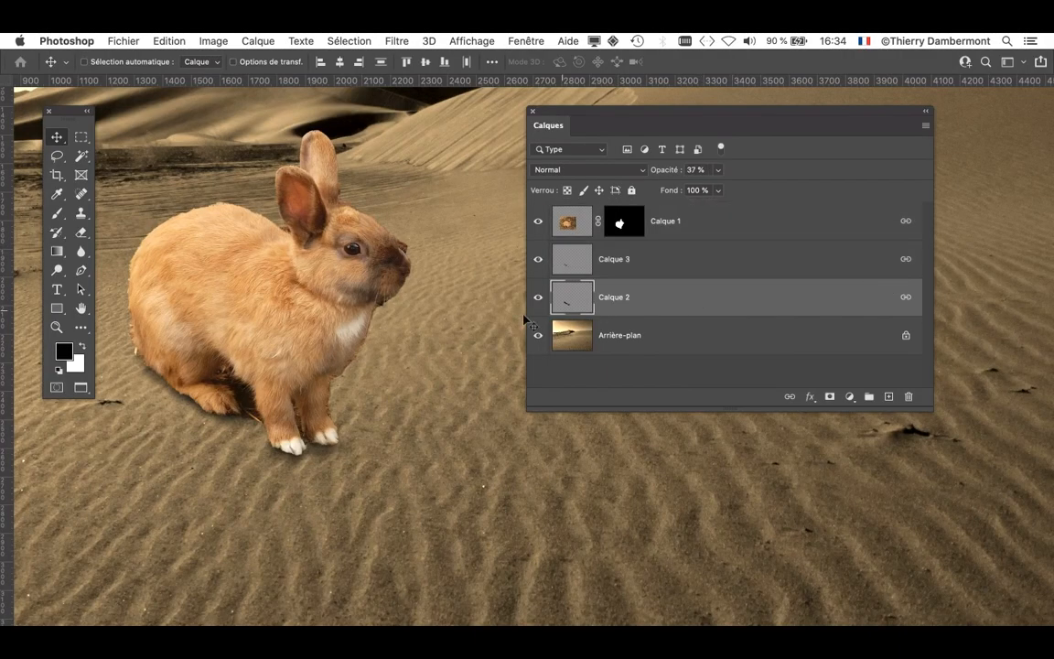
{"action": "mouse_move", "coordinate": [306, 331]}
{"action": "left_mouse_down"}
{"action": "mouse_move", "coordinate": [413, 374]}
{"action": "mouse_move", "coordinate": [335, 370]}
{"action": "mouse_move", "coordinate": [306, 348]}
{"action": "left_mouse_up"}
{"action": "left_click_drag", "start_coordinate": [613, 116], "coordinate": [697, 114]}
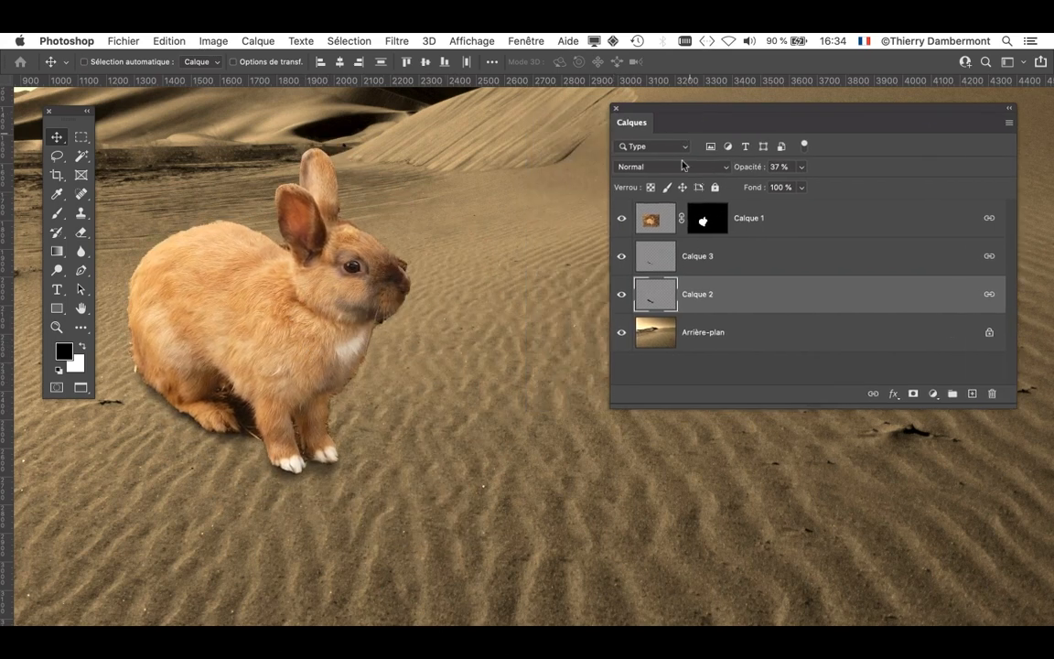
{"action": "left_click_drag", "start_coordinate": [1012, 403], "coordinate": [835, 405]}
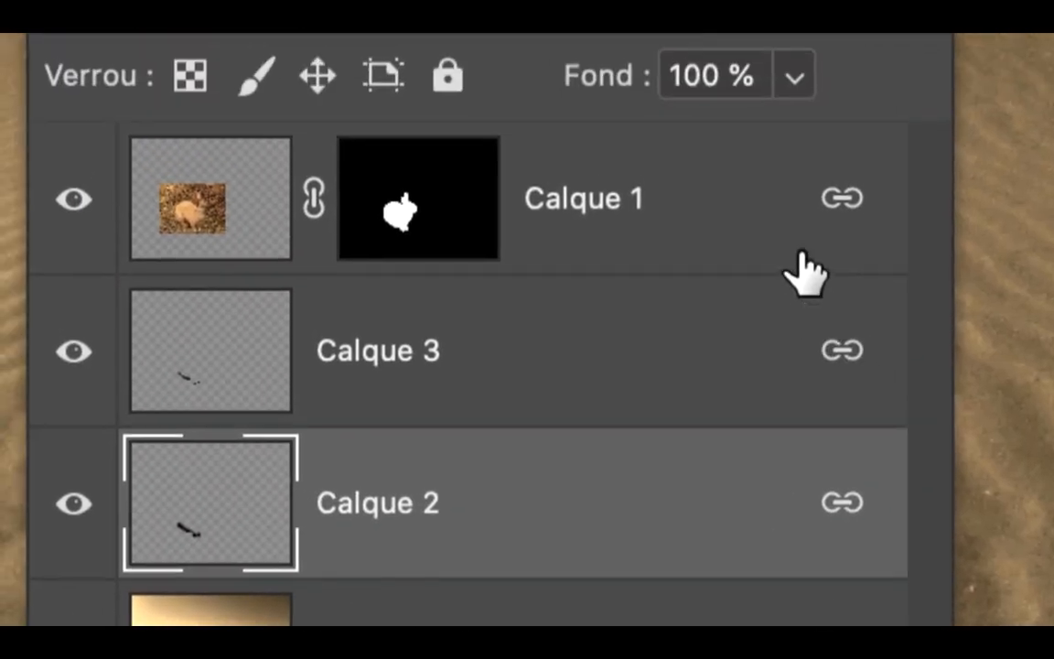
- Unlink Calque 1, Calque 3 and Calque 2, and move the three selected layers together up and to the left
{"action": "left_click", "coordinate": [804, 231], "text": "shift"}
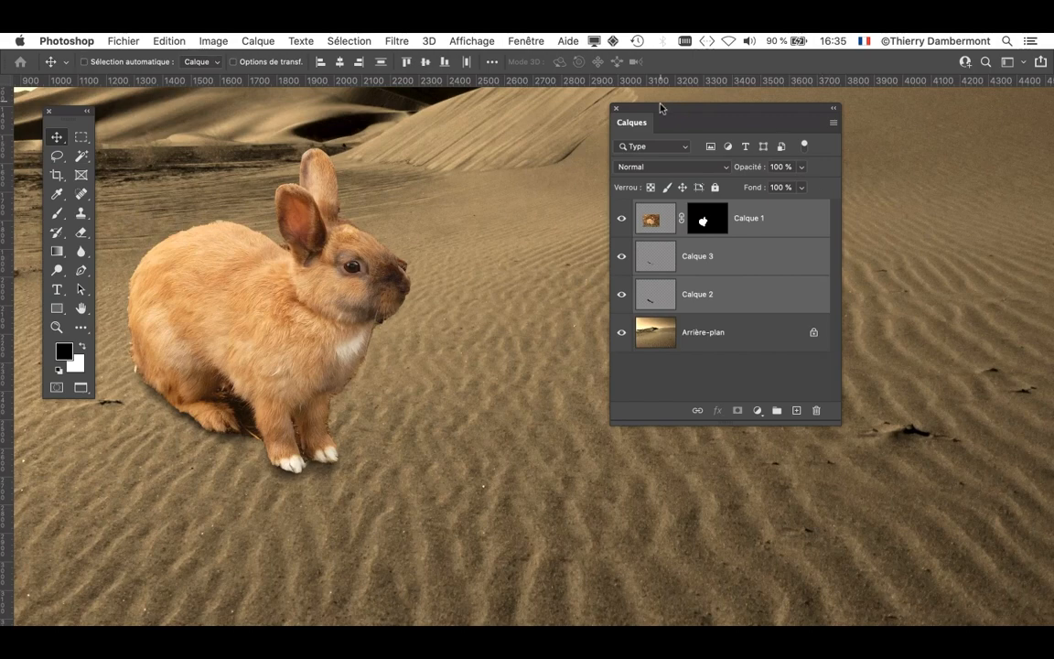
{"action": "left_click_drag", "start_coordinate": [660, 108], "coordinate": [798, 147]}
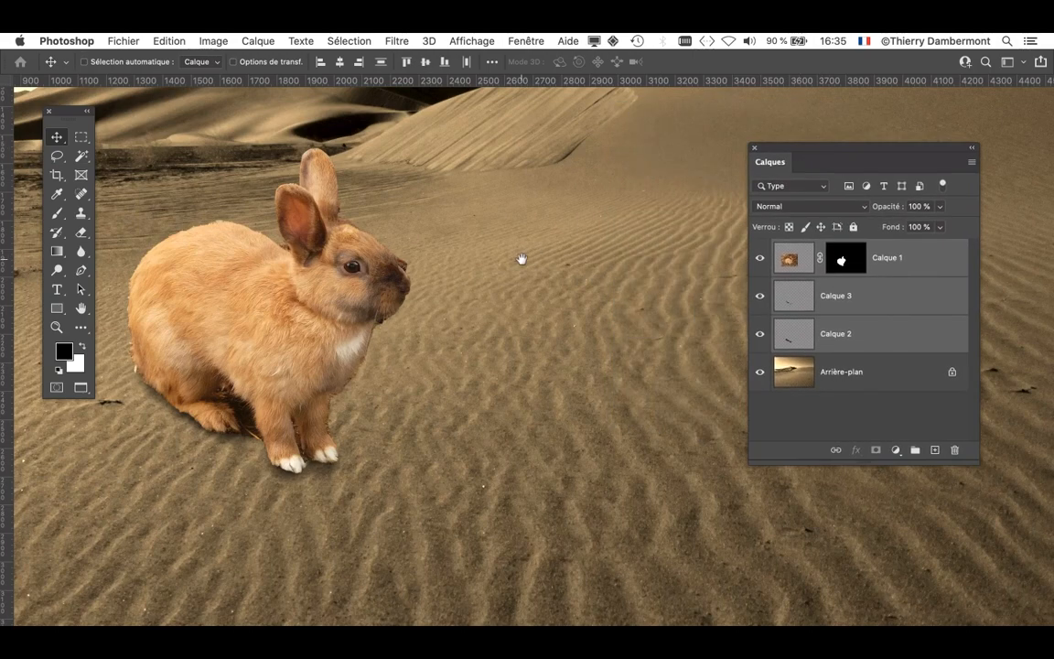
{"action": "left_click_drag", "start_coordinate": [520, 259], "coordinate": [656, 276]}
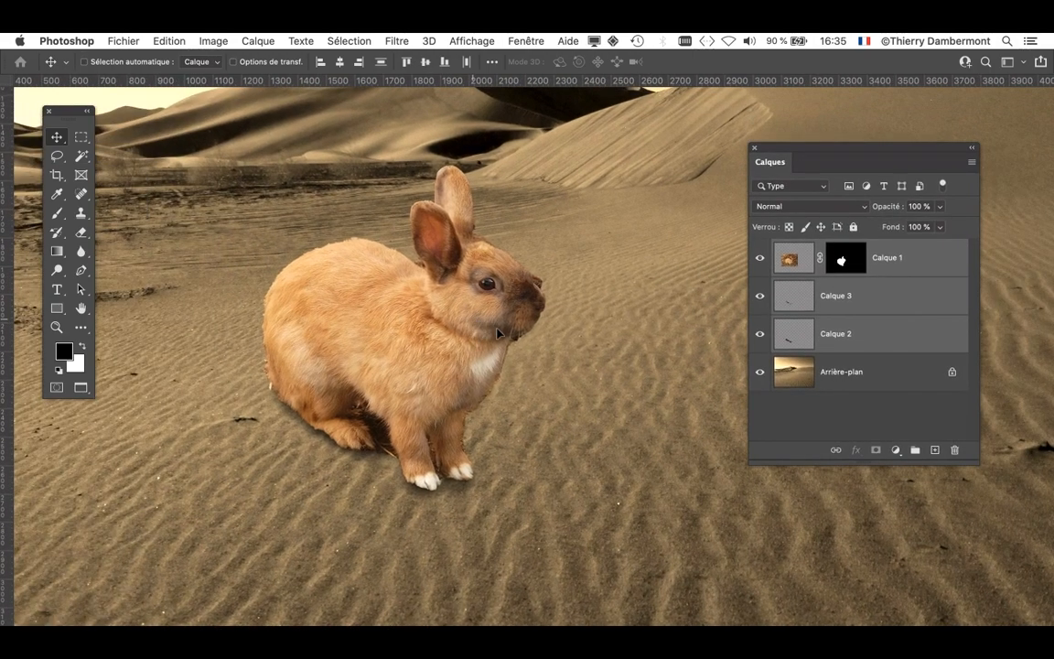
{"action": "left_click_drag", "start_coordinate": [473, 324], "coordinate": [419, 296]}
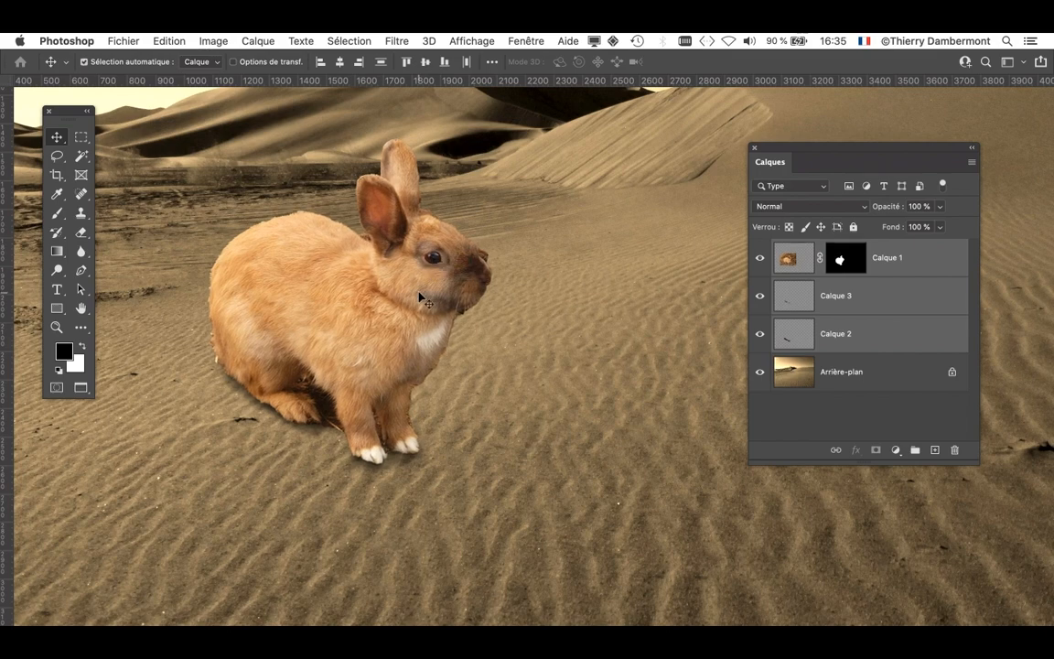
- Group the selected rabbit and shadow layers, and shorten the layer list
{"action": "left_click_drag", "start_coordinate": [778, 155], "coordinate": [630, 135]}
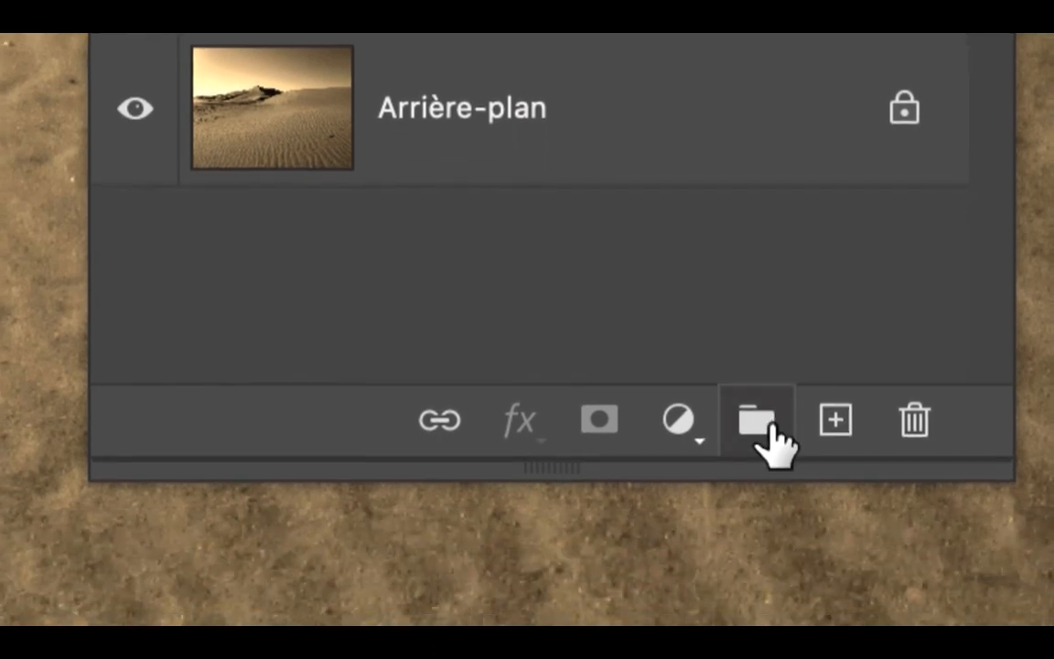
{"action": "left_click", "coordinate": [767, 425]}
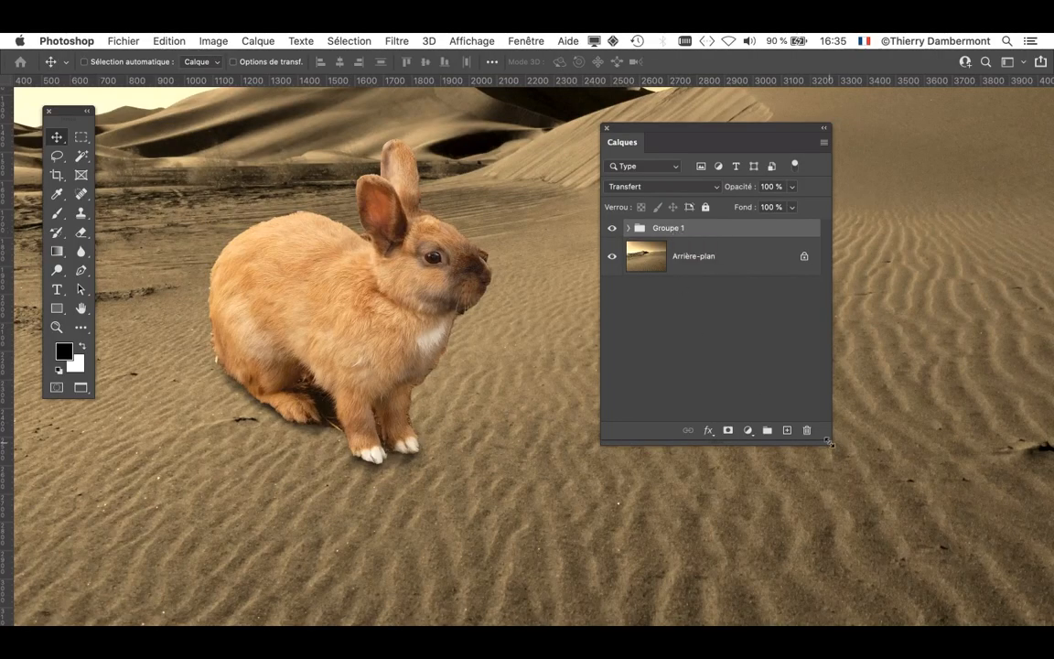
{"action": "left_click_drag", "start_coordinate": [828, 442], "coordinate": [840, 345]}
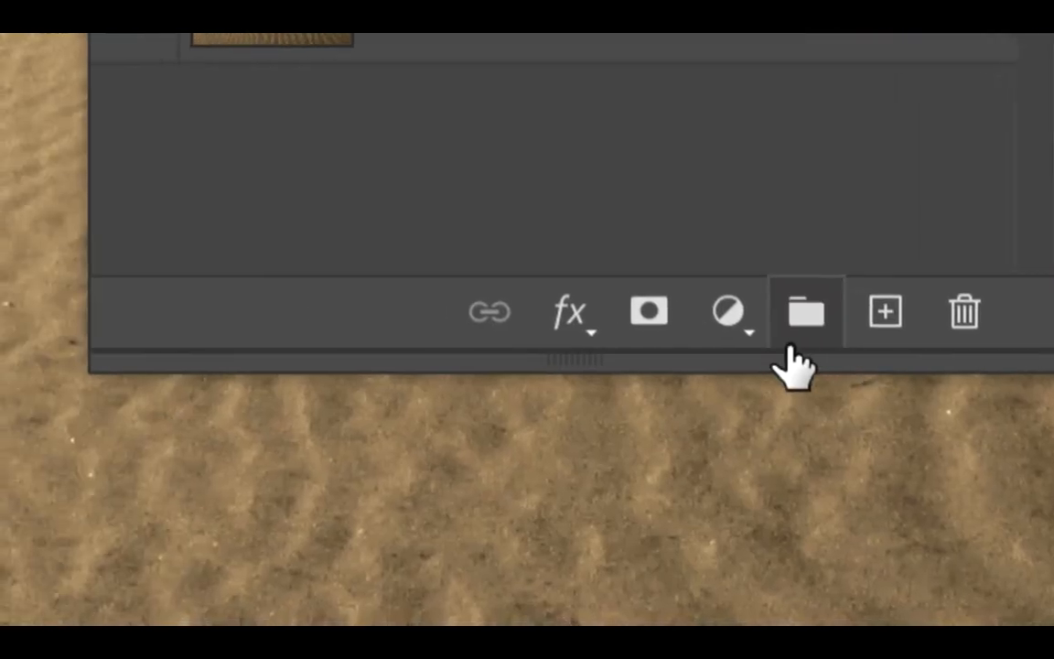
- Add a Curves adjustment layer clipped to Groupe 1, and separate its properties from the layer list
{"action": "left_click", "coordinate": [731, 313]}
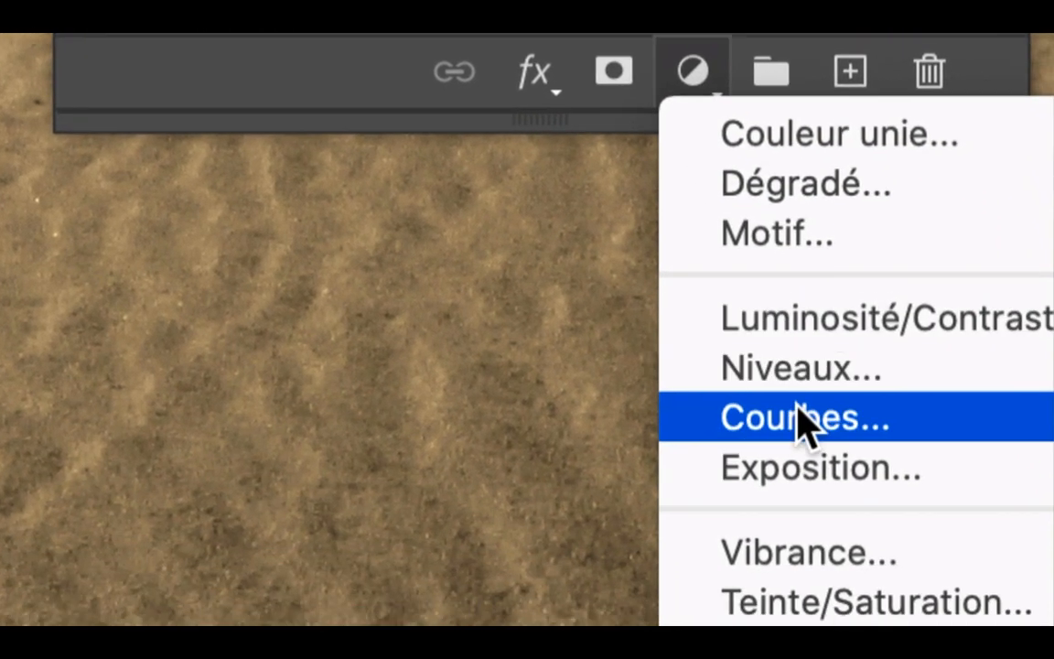
{"action": "left_click", "coordinate": [801, 423]}
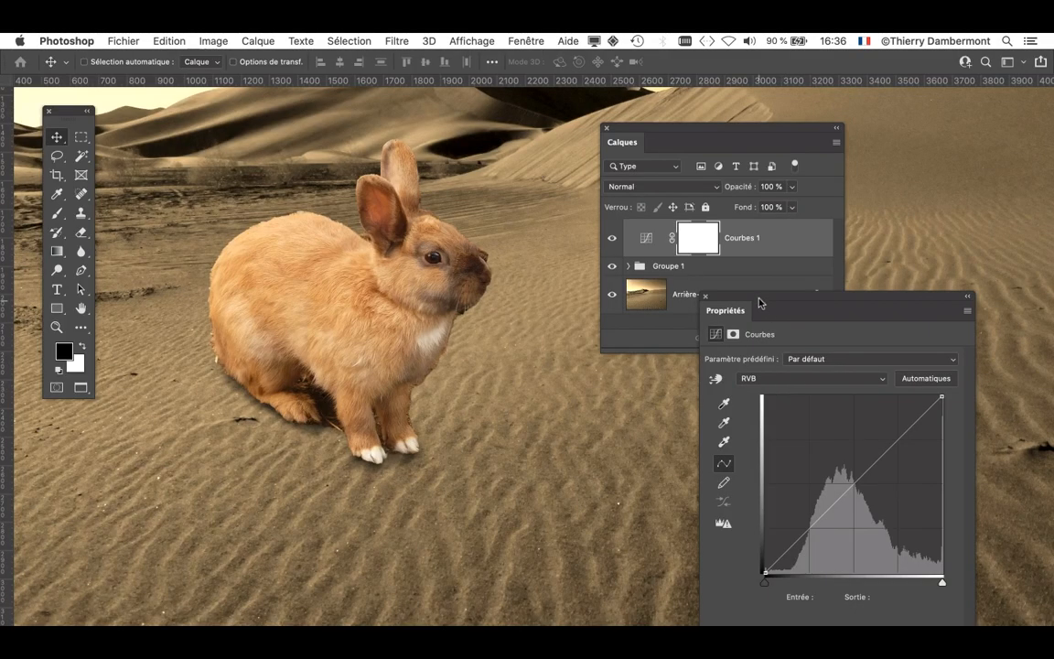
{"action": "left_click_drag", "start_coordinate": [765, 288], "coordinate": [918, 158]}
{"action": "left_click_drag", "start_coordinate": [819, 135], "coordinate": [640, 134]}
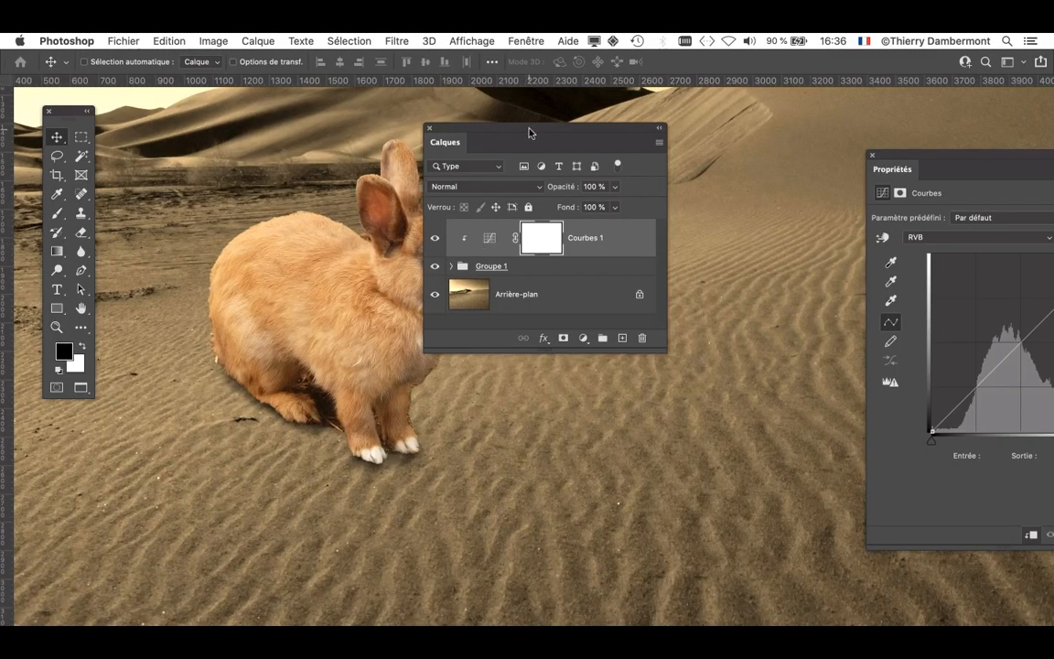
- Place the layer list below the rabbit and the curve properties beside it so that the whole animal stays in view
{"action": "left_click_drag", "start_coordinate": [529, 134], "coordinate": [547, 469]}
{"action": "key", "text": "super+minus"}
{"action": "left_click_drag", "start_coordinate": [543, 414], "coordinate": [553, 417]}
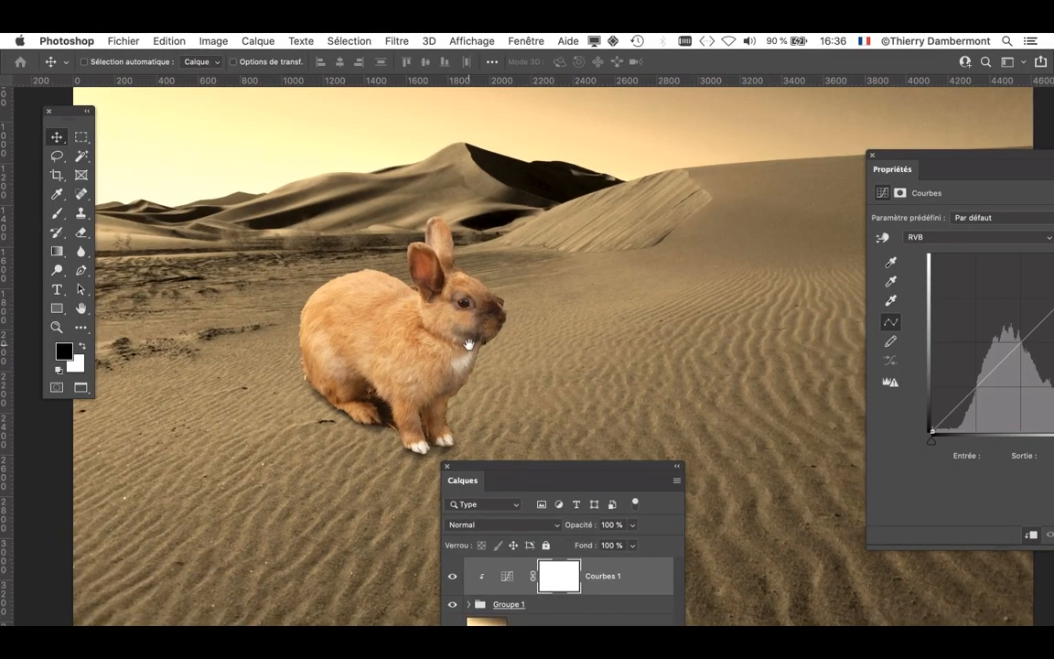
{"action": "left_click_drag", "start_coordinate": [466, 346], "coordinate": [355, 302]}
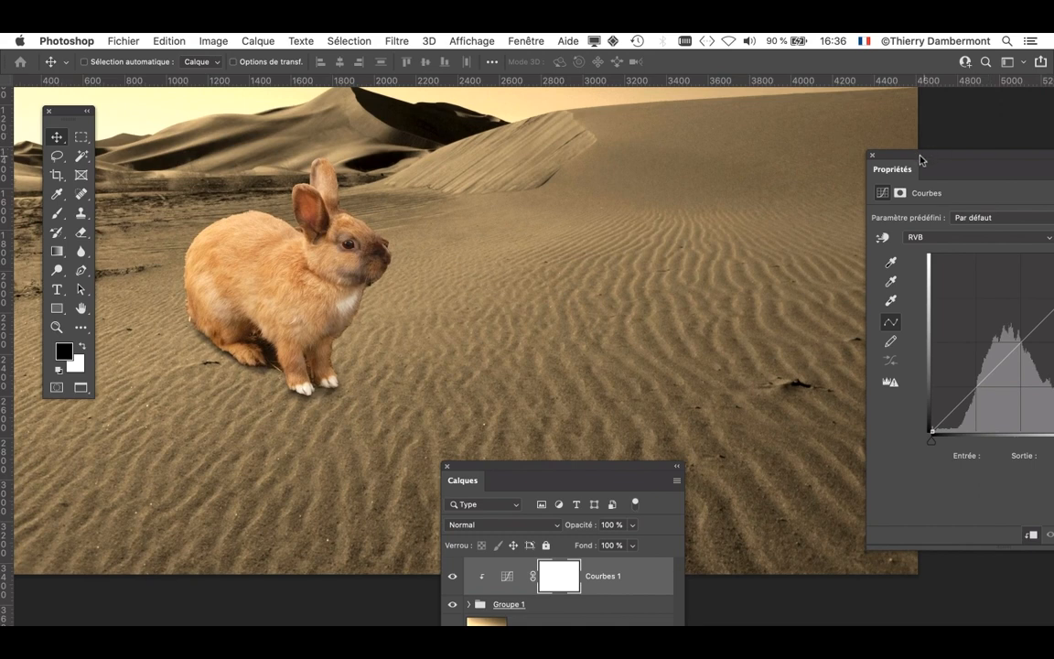
{"action": "left_click_drag", "start_coordinate": [921, 160], "coordinate": [608, 113]}
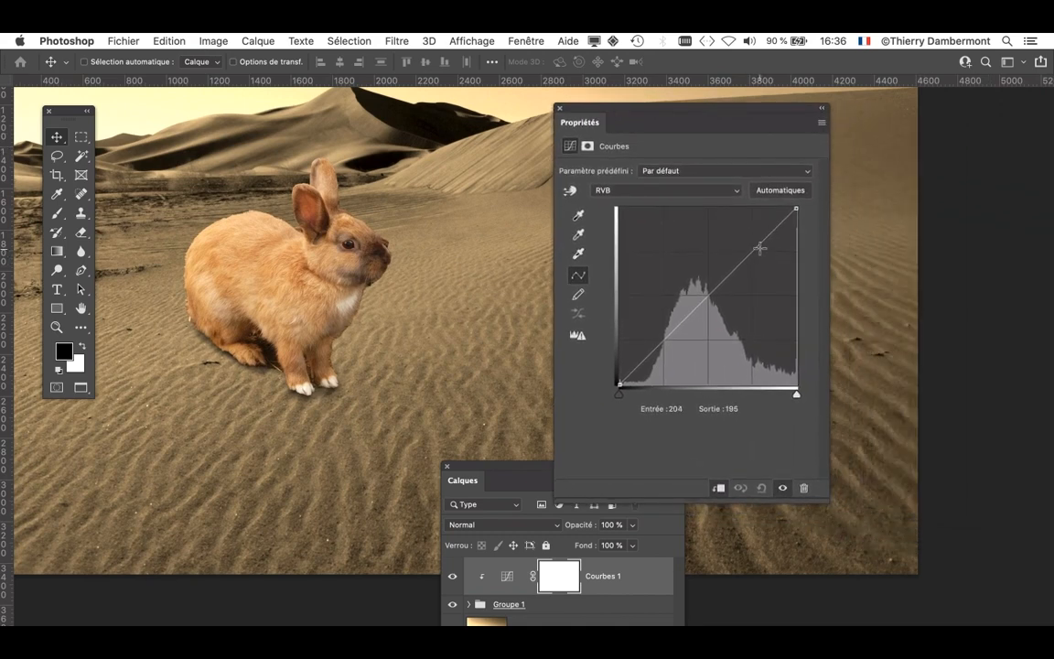
- Lower the highlights of the RVB curve and raise its shadow point at input 87 to output 94
{"action": "left_click_drag", "start_coordinate": [752, 251], "coordinate": [754, 264]}
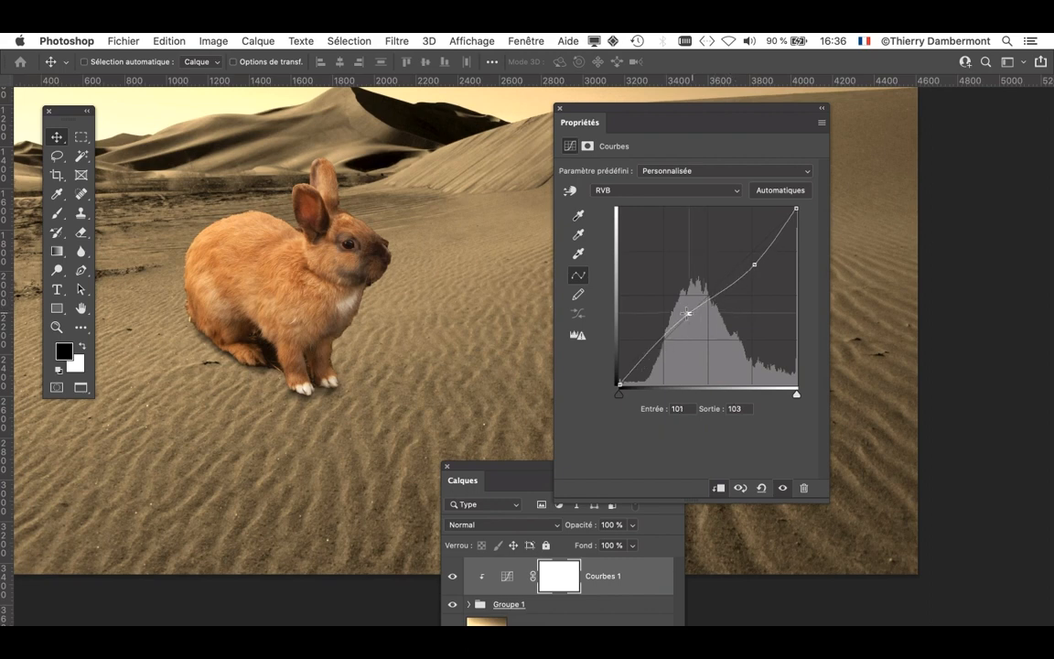
{"action": "left_click_drag", "start_coordinate": [681, 337], "coordinate": [682, 315]}
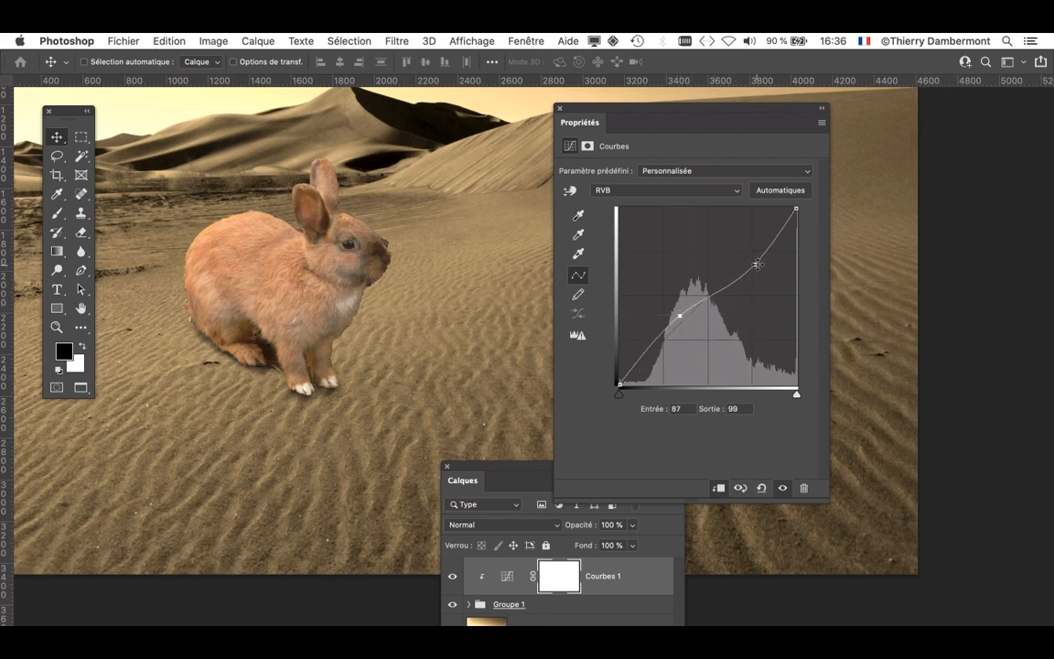
{"action": "left_click_drag", "start_coordinate": [757, 264], "coordinate": [756, 269]}
{"action": "left_click_drag", "start_coordinate": [681, 316], "coordinate": [681, 319]}
- Set the blend mode of the Courbes 1 layer to Luminosité
{"action": "left_click_drag", "start_coordinate": [478, 483], "coordinate": [476, 248]}
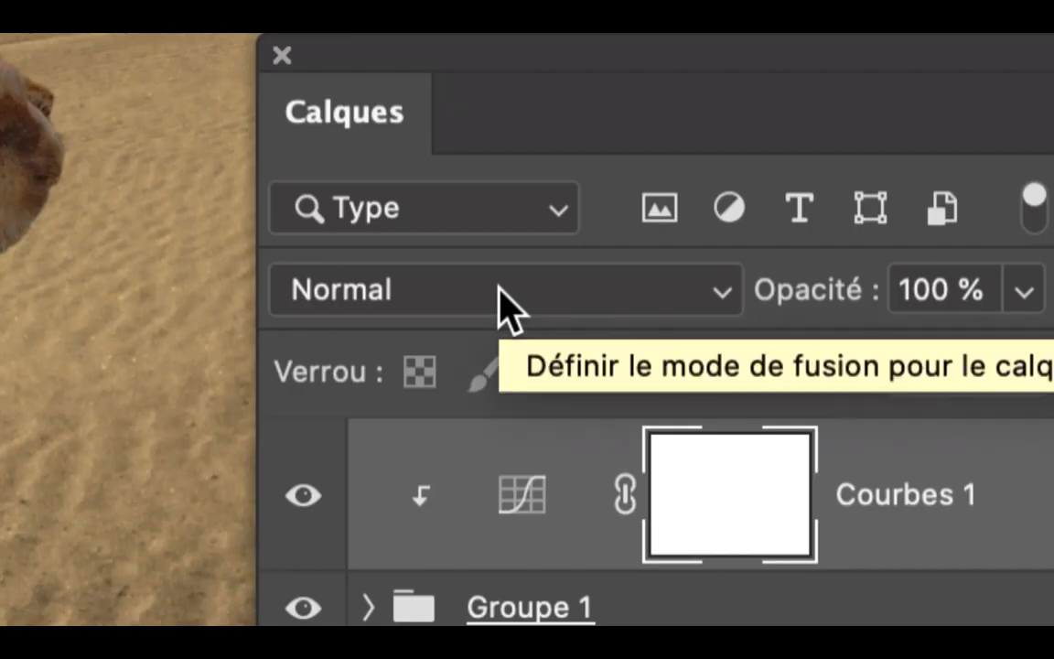
{"action": "left_click", "coordinate": [501, 291]}
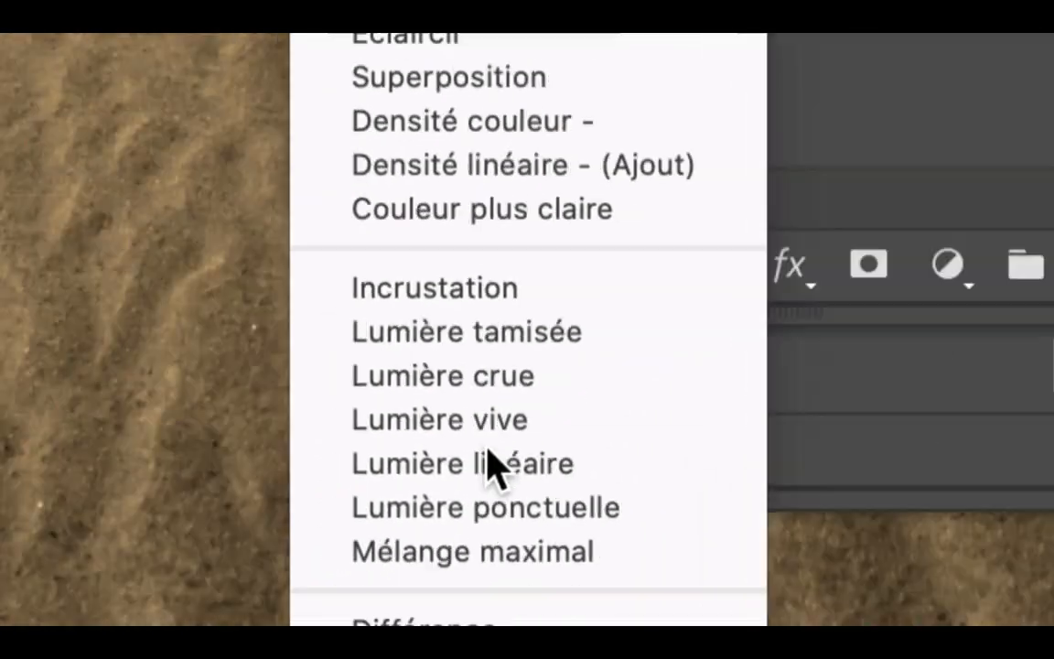
{"action": "left_click", "coordinate": [491, 554]}
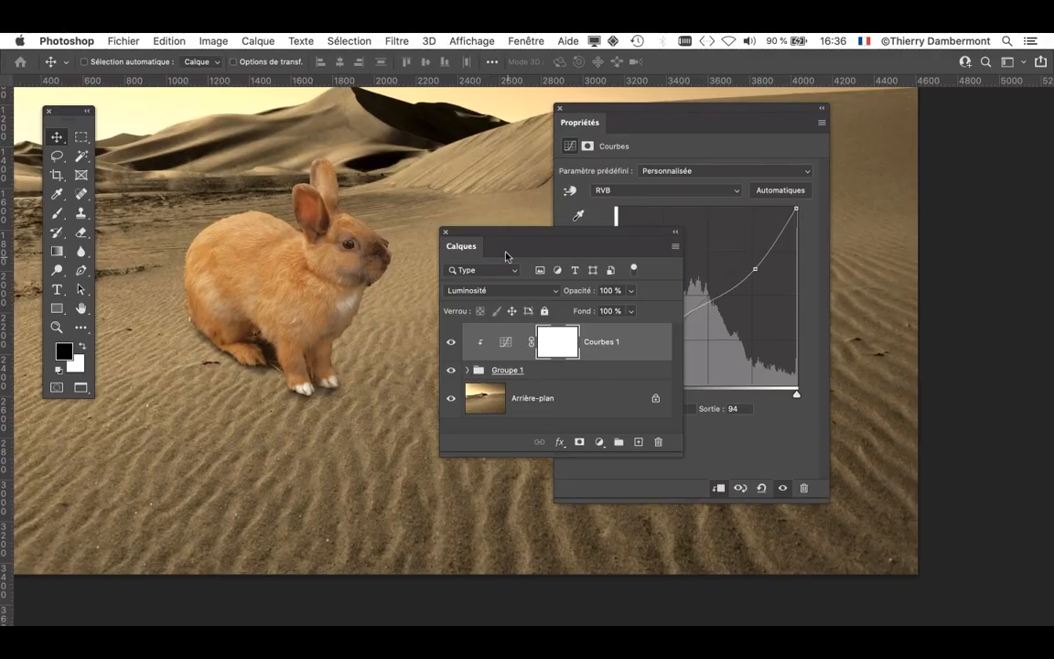
- Refine the RVB curve with the highlight point at input 197, output 164, and the shadow point at input 87, output 98
{"action": "left_click_drag", "start_coordinate": [486, 238], "coordinate": [896, 173]}
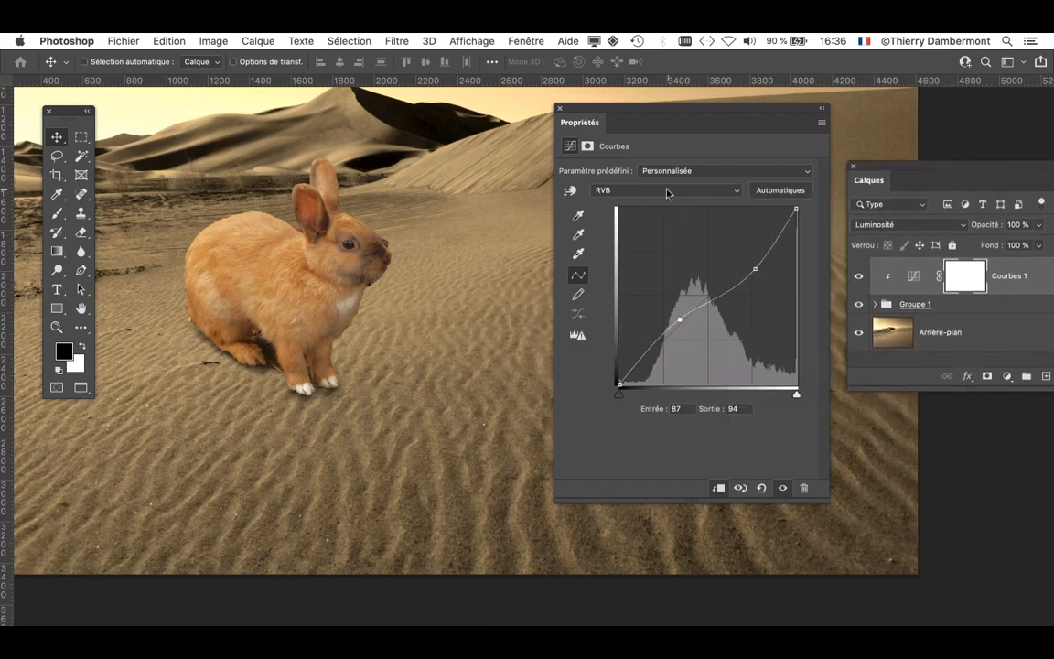
{"action": "left_click", "coordinate": [755, 271]}
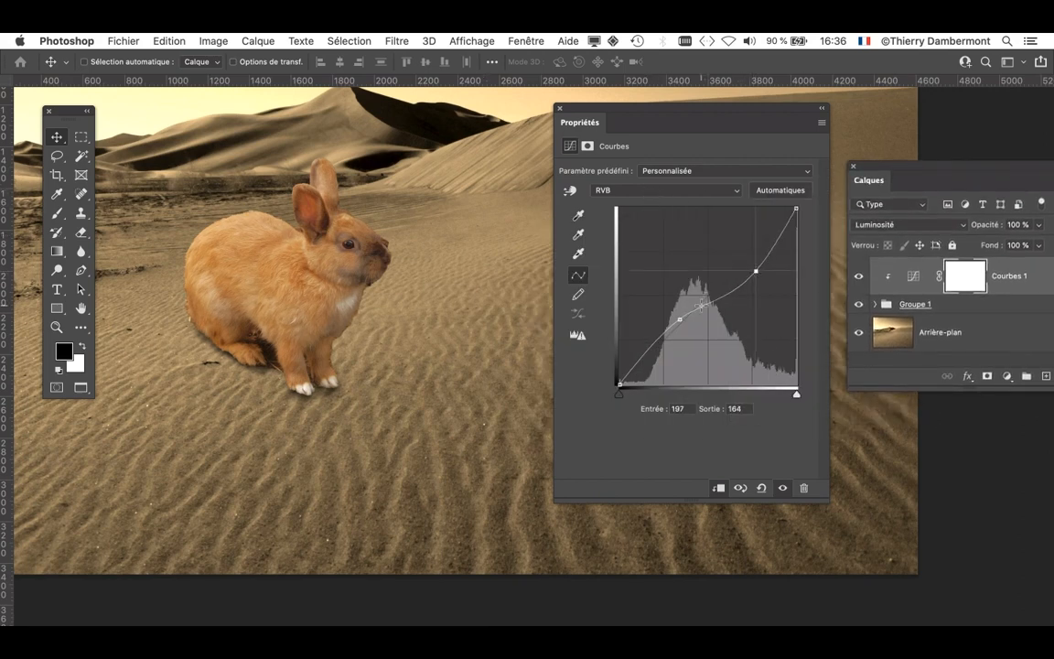
{"action": "left_click_drag", "start_coordinate": [683, 314], "coordinate": [679, 318]}
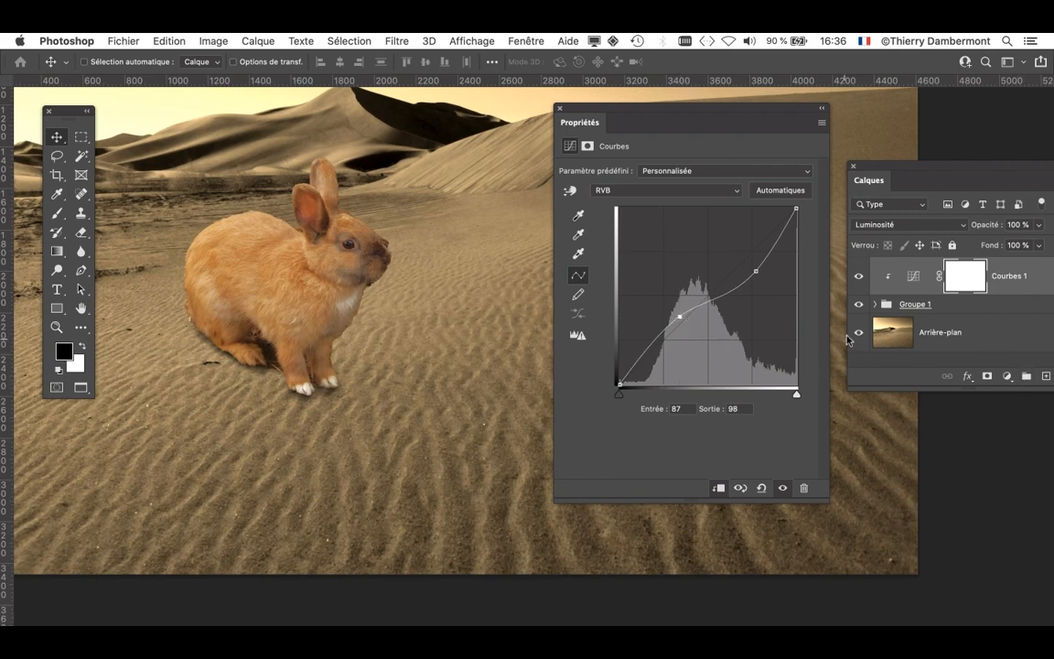
- Compare the rabbit with and without the curves adjustment, both at the current view and close up
{"action": "left_click", "coordinate": [784, 487]}
{"action": "left_click", "coordinate": [783, 488]}
{"action": "scroll", "coordinate": [297, 299], "scroll_direction": "up", "scroll_amount": 2}
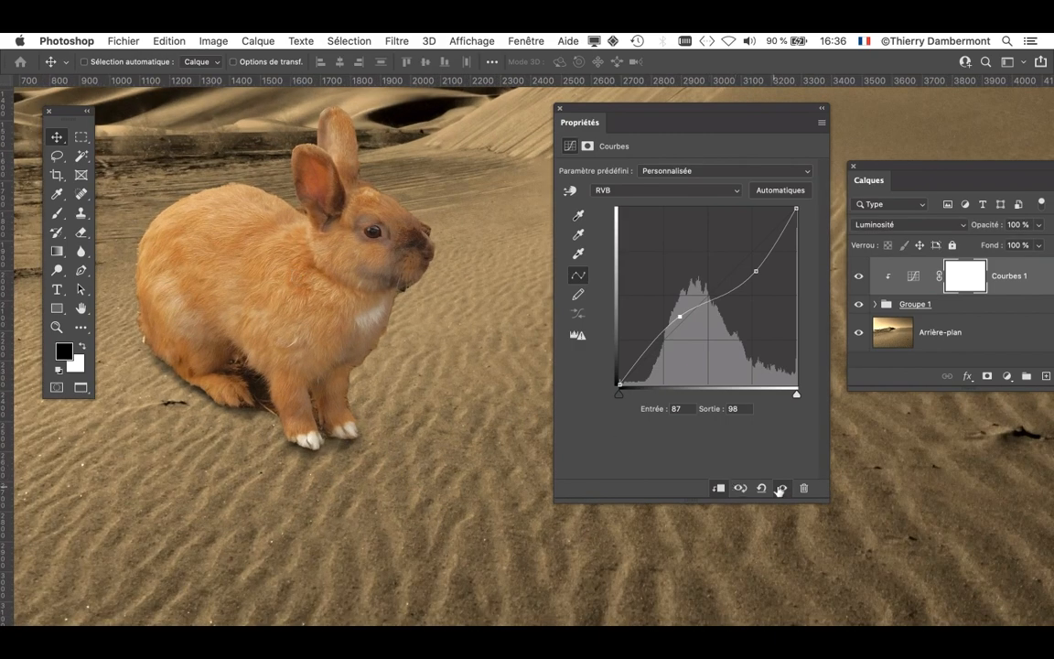
{"action": "left_click", "coordinate": [784, 489]}
{"action": "left_click", "coordinate": [783, 490]}
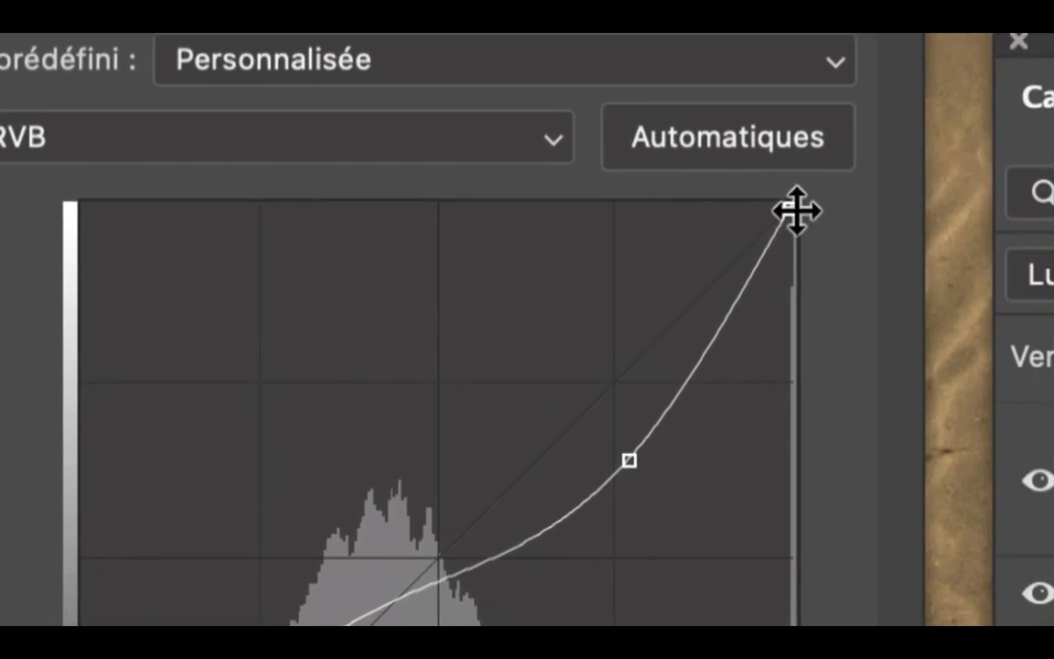
- Lower the output of the curve's white endpoint and raise the black endpoint to output 23
{"action": "left_click_drag", "start_coordinate": [796, 210], "coordinate": [800, 250]}
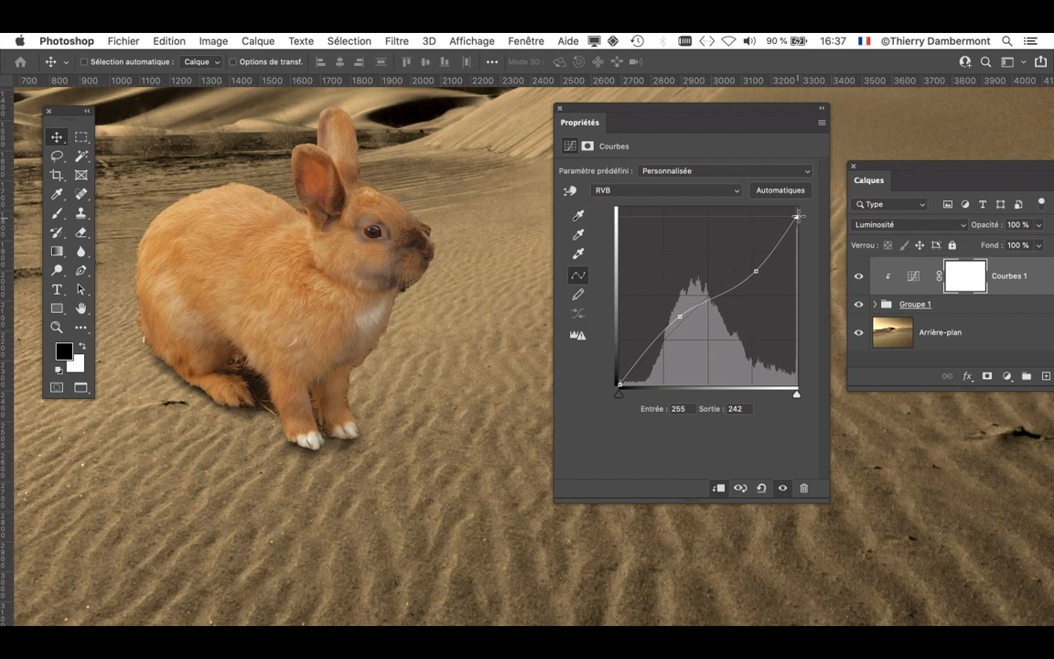
{"action": "mouse_move", "coordinate": [798, 217]}
{"action": "left_mouse_down"}
{"action": "mouse_move", "coordinate": [809, 191]}
{"action": "mouse_move", "coordinate": [802, 225]}
{"action": "left_mouse_up"}
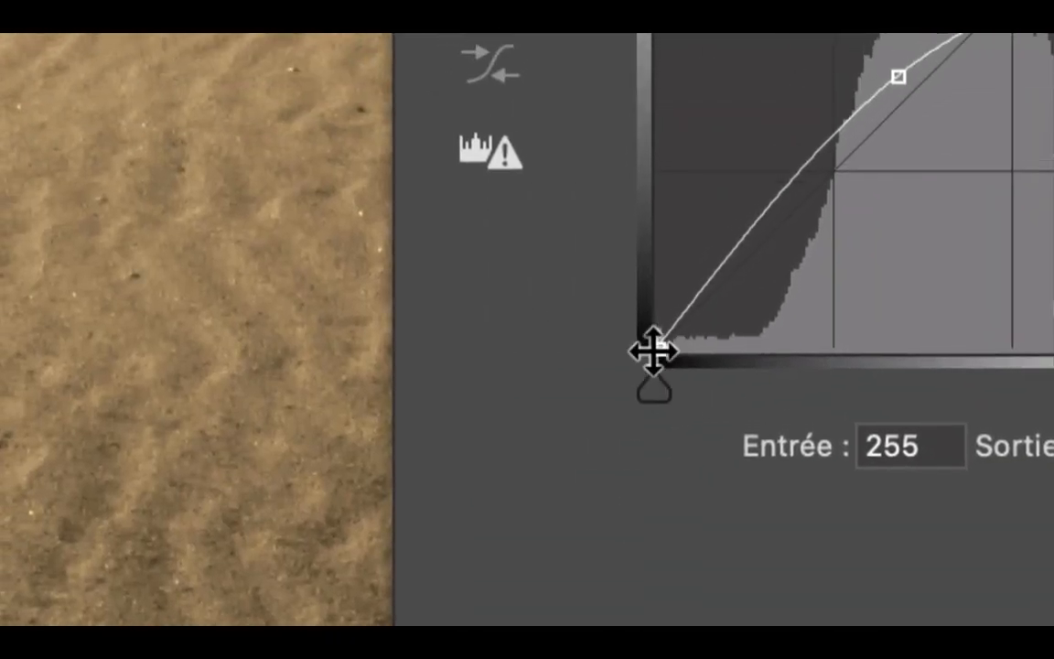
{"action": "left_click", "coordinate": [652, 351]}
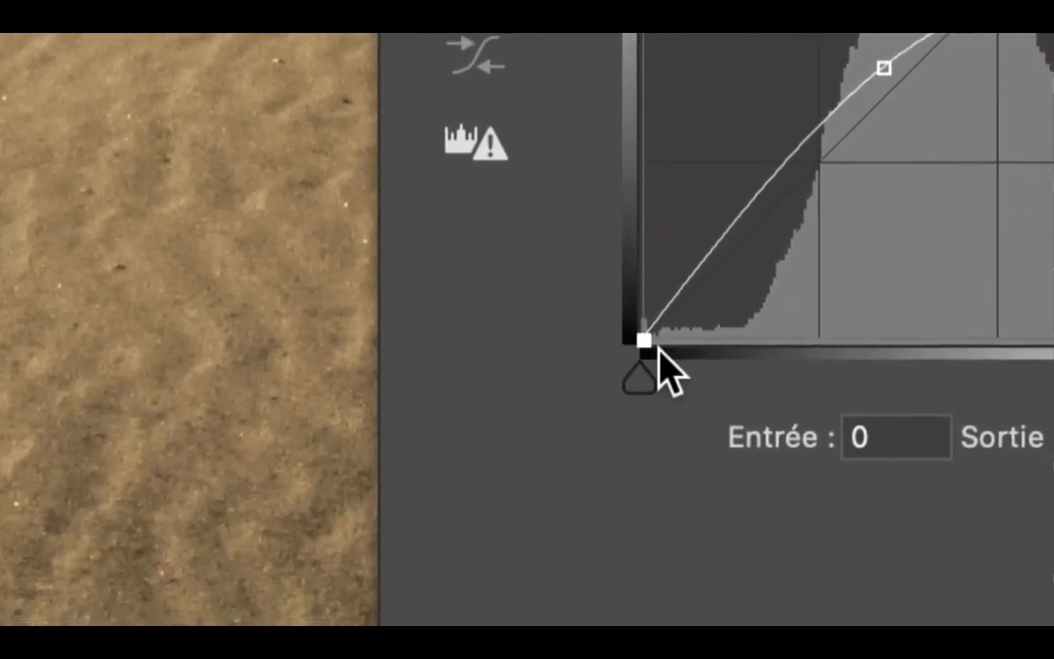
{"action": "left_click_drag", "start_coordinate": [655, 349], "coordinate": [652, 338]}
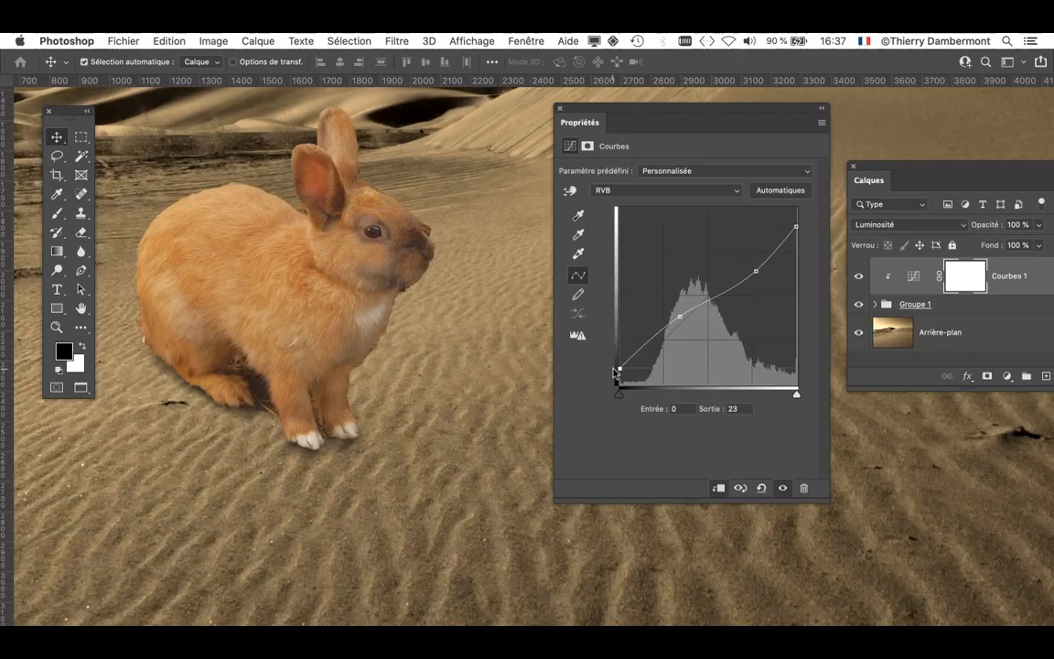
- Open the Levels adjustment on the Courbes 1 mask to examine its output levels, and cancel it
{"action": "left_click", "coordinate": [213, 41]}
{"action": "mouse_move", "coordinate": [215, 80]}
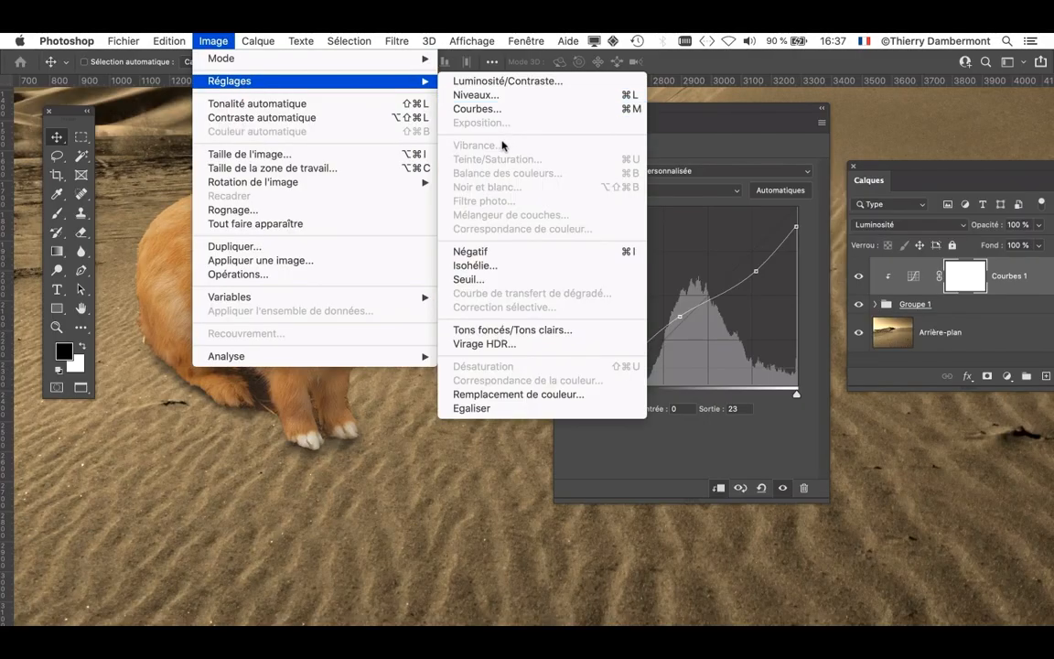
{"action": "left_click", "coordinate": [675, 165]}
{"action": "key", "text": "super+l"}
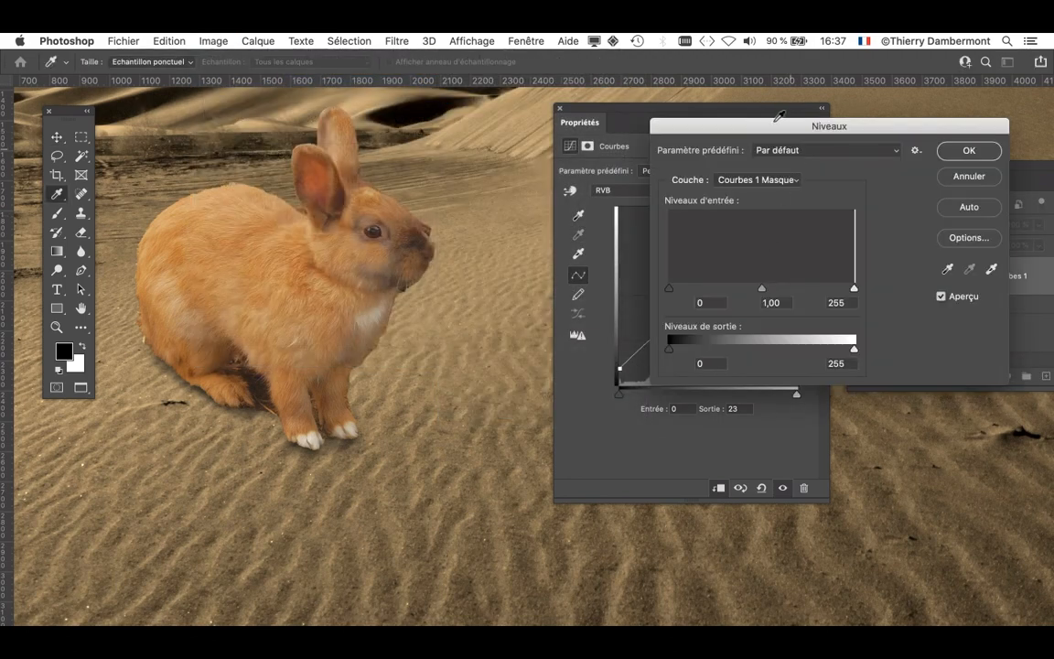
{"action": "left_click_drag", "start_coordinate": [774, 136], "coordinate": [242, 162]}
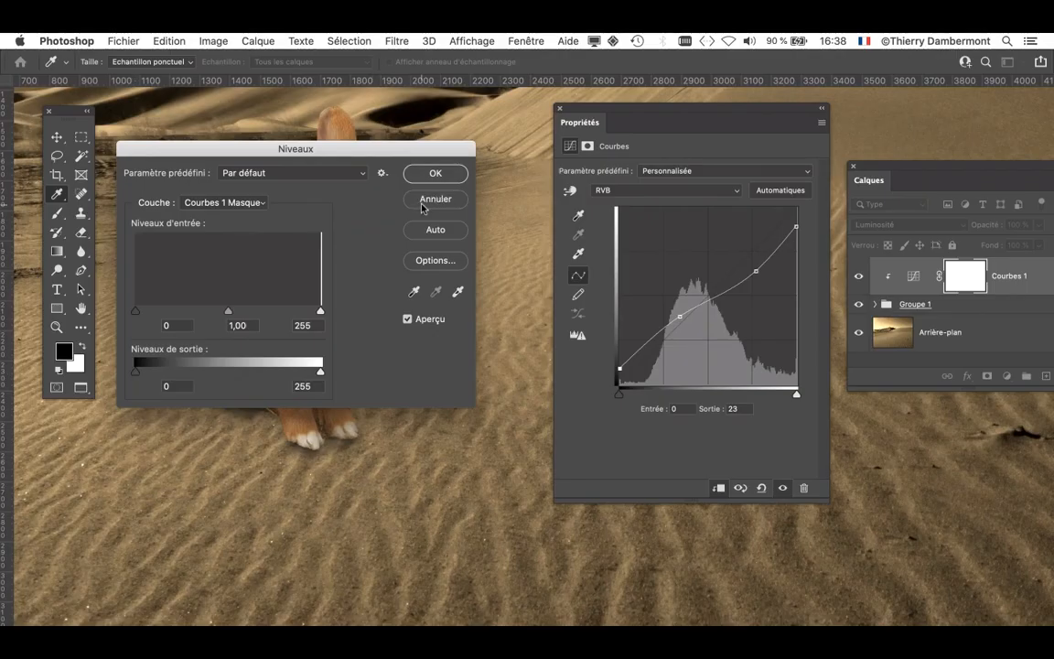
{"action": "left_click", "coordinate": [422, 203]}
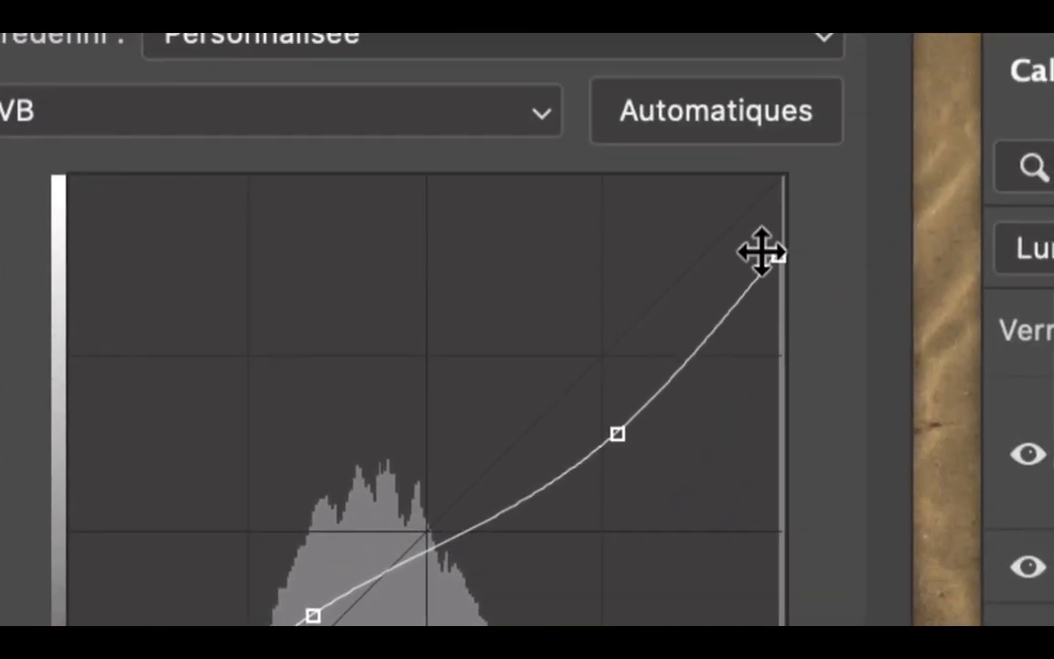
- Set the RVB curve's white endpoint to output 236 and its black endpoint to output 0
{"action": "left_click_drag", "start_coordinate": [780, 259], "coordinate": [803, 241]}
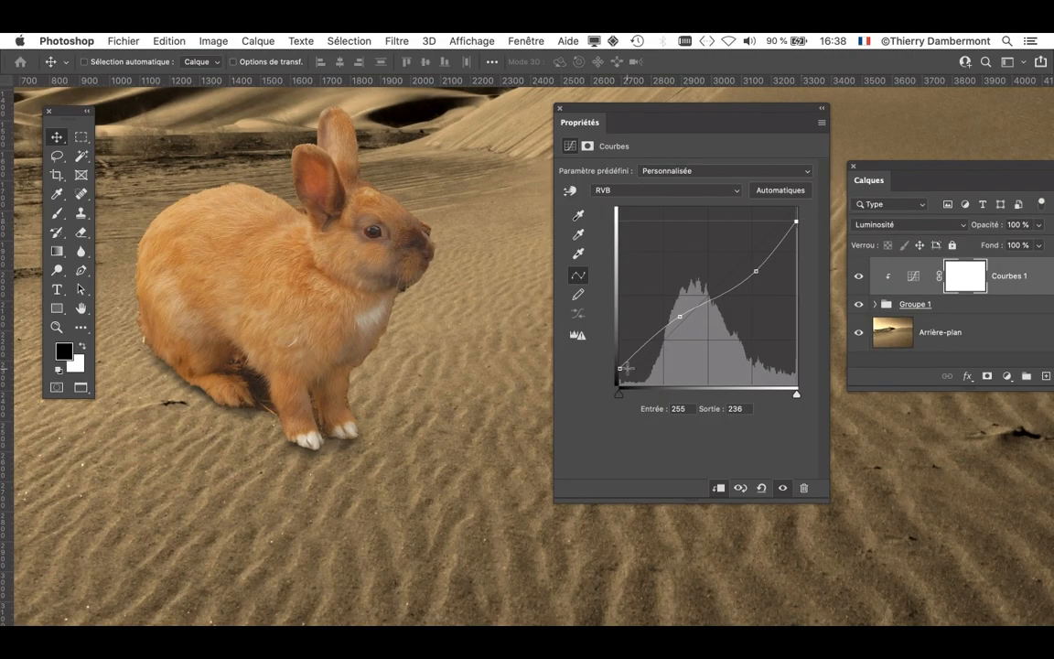
{"action": "left_click", "coordinate": [620, 369]}
{"action": "left_click_drag", "start_coordinate": [620, 369], "coordinate": [616, 386]}
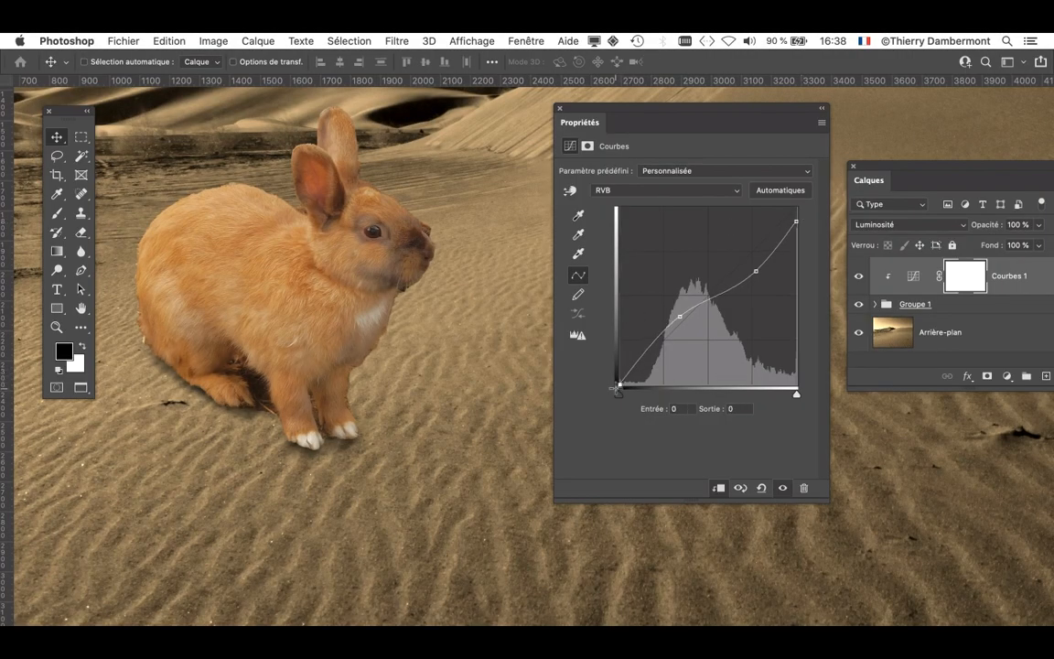
- Test a raised black endpoint on the rabbit's eye close up, and return the point to output 0
{"action": "scroll", "coordinate": [373, 221], "scroll_direction": "up", "scroll_amount": 3}
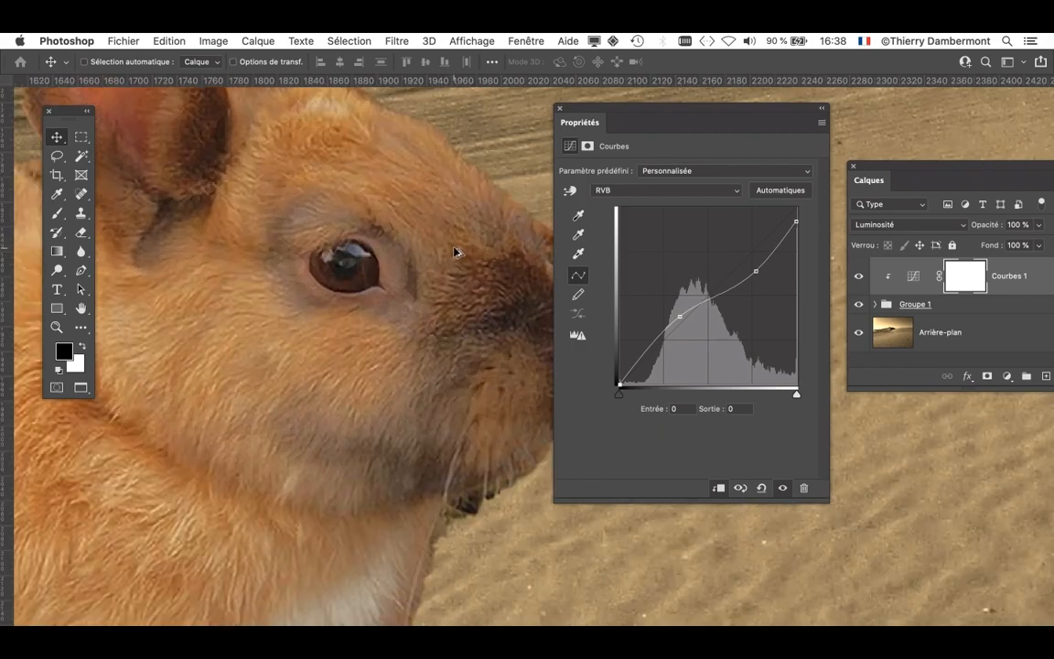
{"action": "left_click_drag", "start_coordinate": [607, 114], "coordinate": [664, 102]}
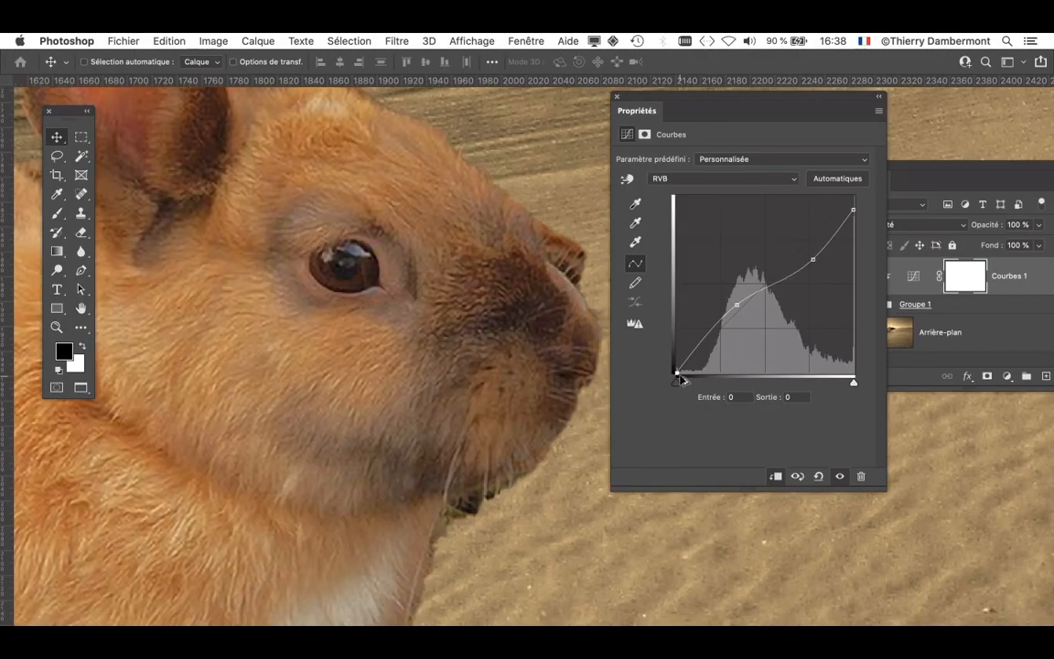
{"action": "scroll", "coordinate": [376, 422], "scroll_direction": "down", "scroll_amount": 1}
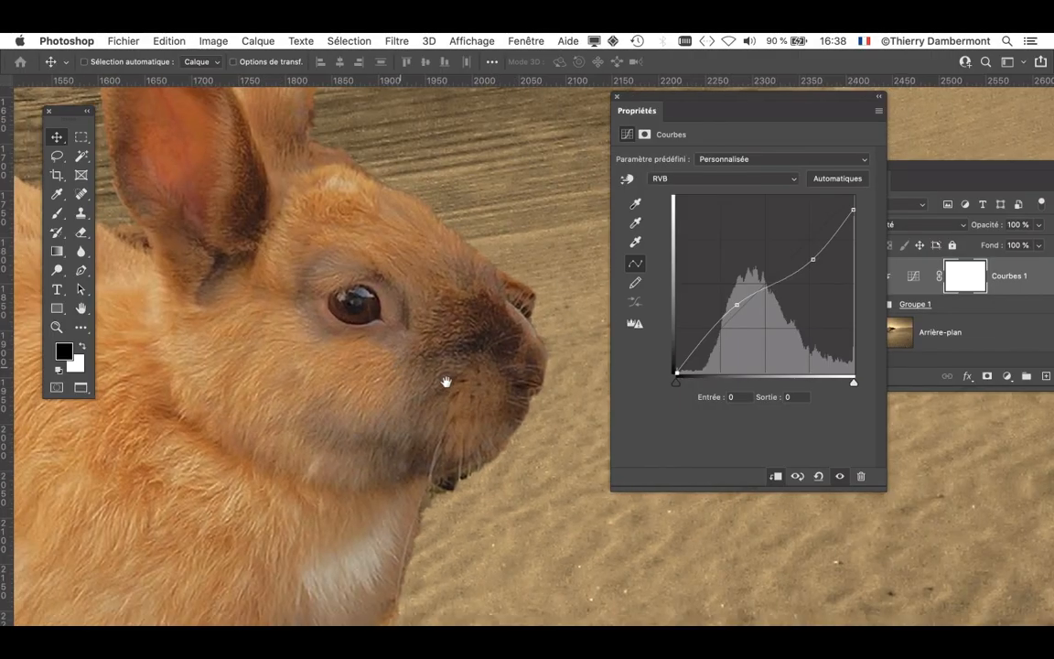
{"action": "scroll", "coordinate": [557, 405], "scroll_direction": "up", "scroll_amount": 2}
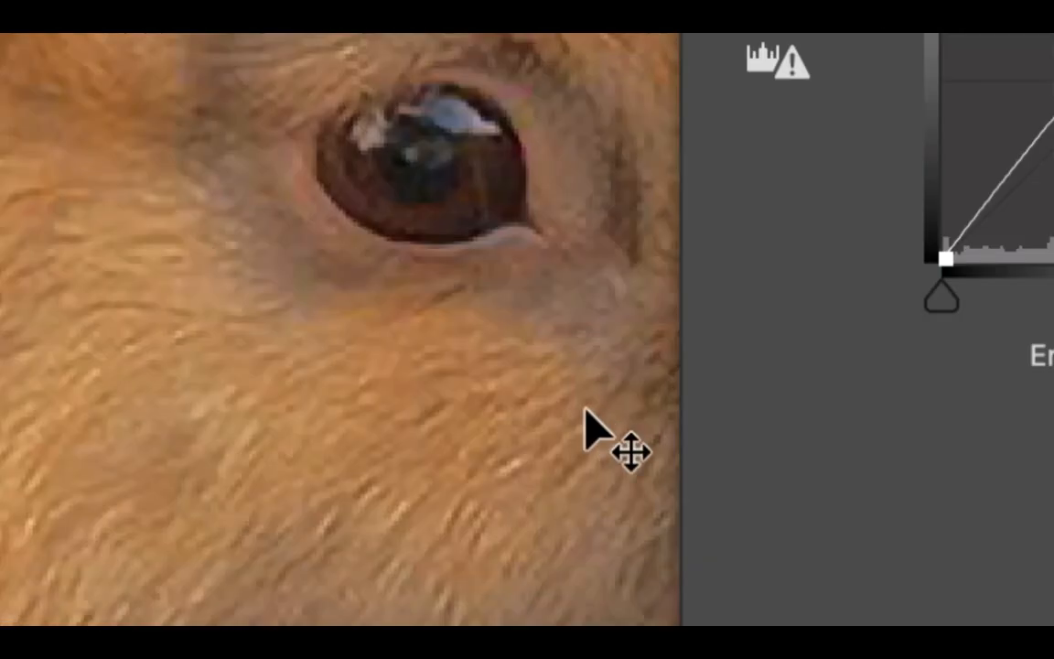
{"action": "left_click_drag", "start_coordinate": [947, 256], "coordinate": [927, 195]}
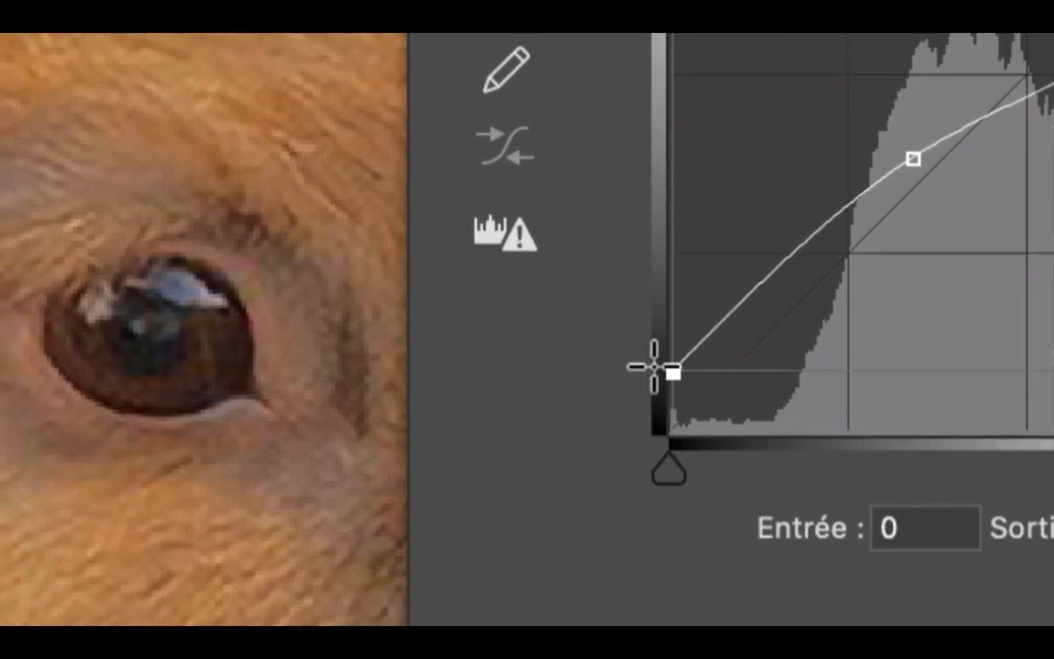
{"action": "left_click_drag", "start_coordinate": [653, 366], "coordinate": [640, 401]}
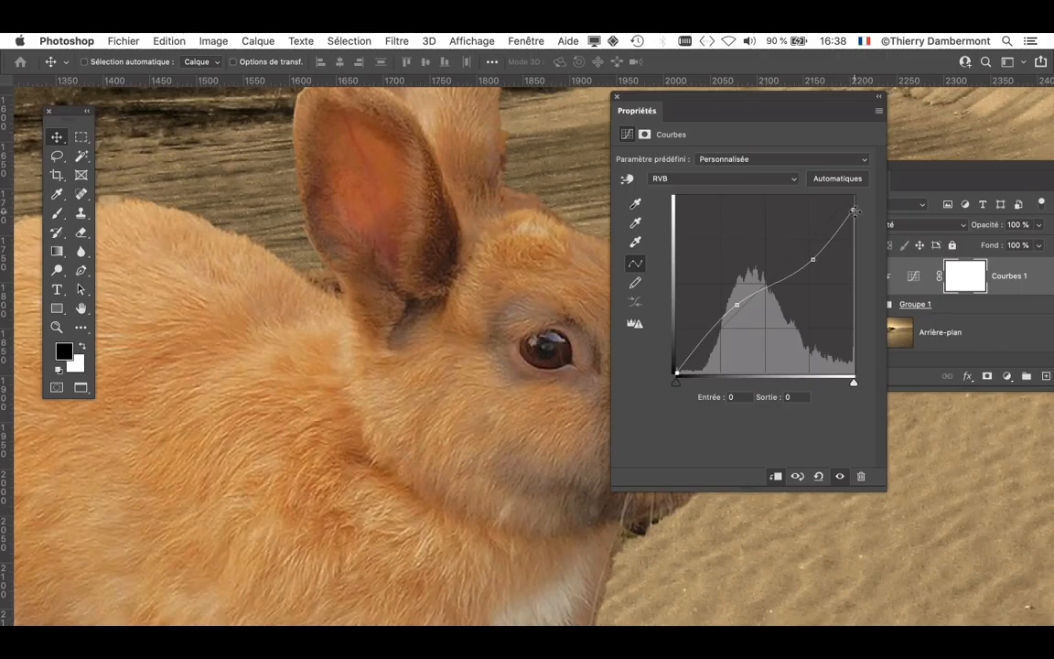
- Try the curve's white endpoint at output 255, and settle it at output 223 for softer highlights on the rabbit
{"action": "left_click_drag", "start_coordinate": [854, 210], "coordinate": [857, 192]}
{"action": "scroll", "coordinate": [494, 311], "scroll_direction": "down", "scroll_amount": 2}
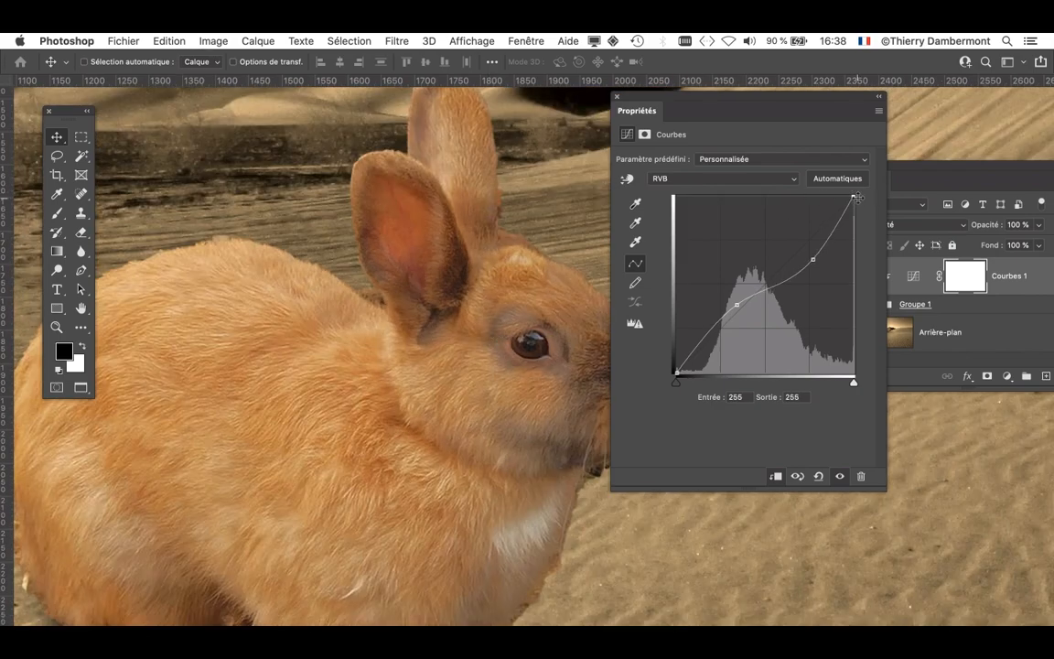
{"action": "left_click_drag", "start_coordinate": [854, 198], "coordinate": [855, 219]}
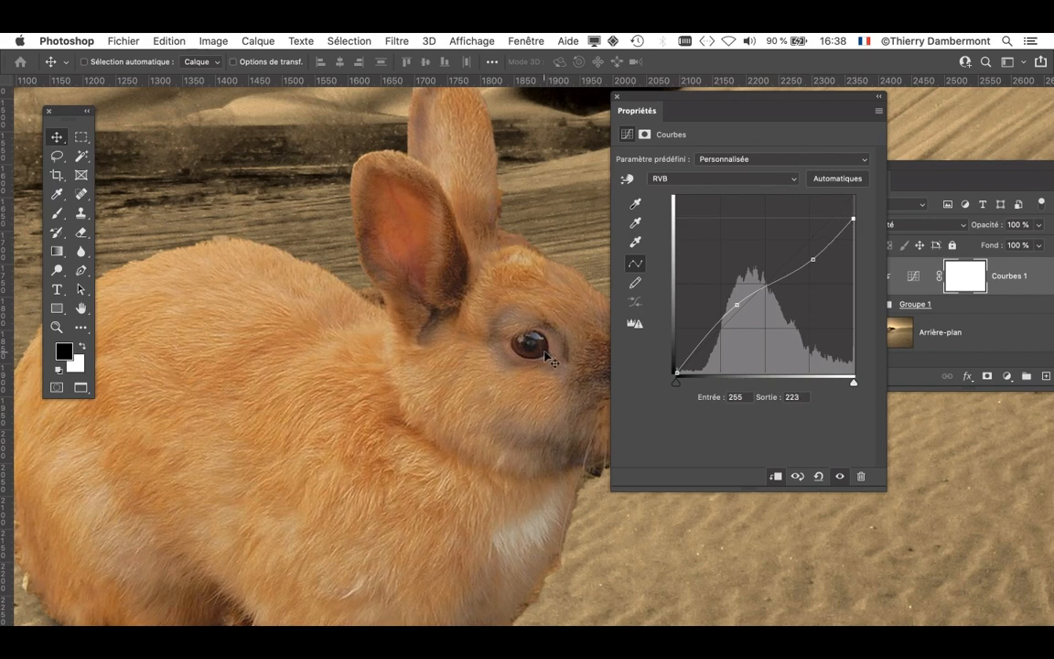
{"action": "left_click_drag", "start_coordinate": [645, 101], "coordinate": [706, 100]}
{"action": "scroll", "coordinate": [405, 407], "scroll_direction": "down", "scroll_amount": 5}
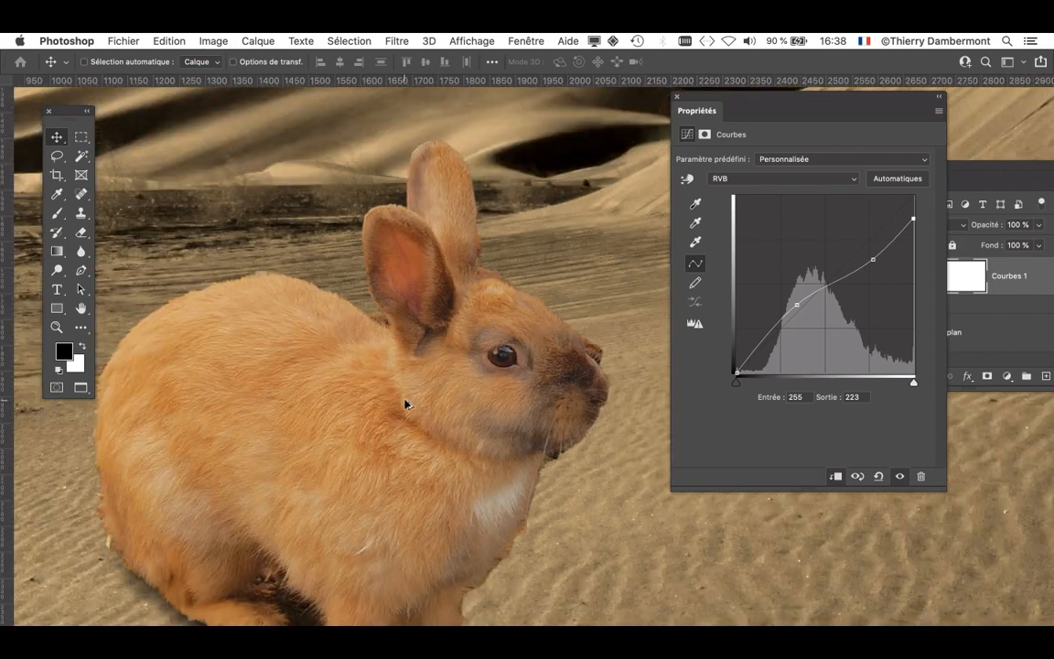
{"action": "scroll", "coordinate": [406, 409], "scroll_direction": "down", "scroll_amount": 3}
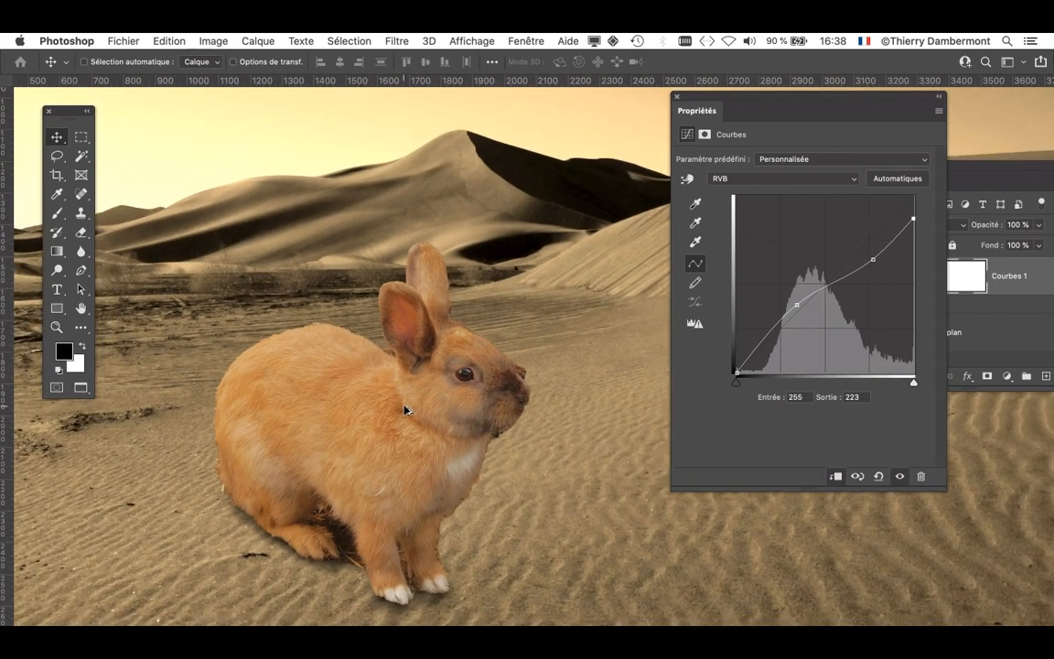
- Save the desert-sands-and-landscape composite on the computer as a layered Photoshop file in the doc mercredi apres-midi folder
{"action": "left_click", "coordinate": [119, 42]}
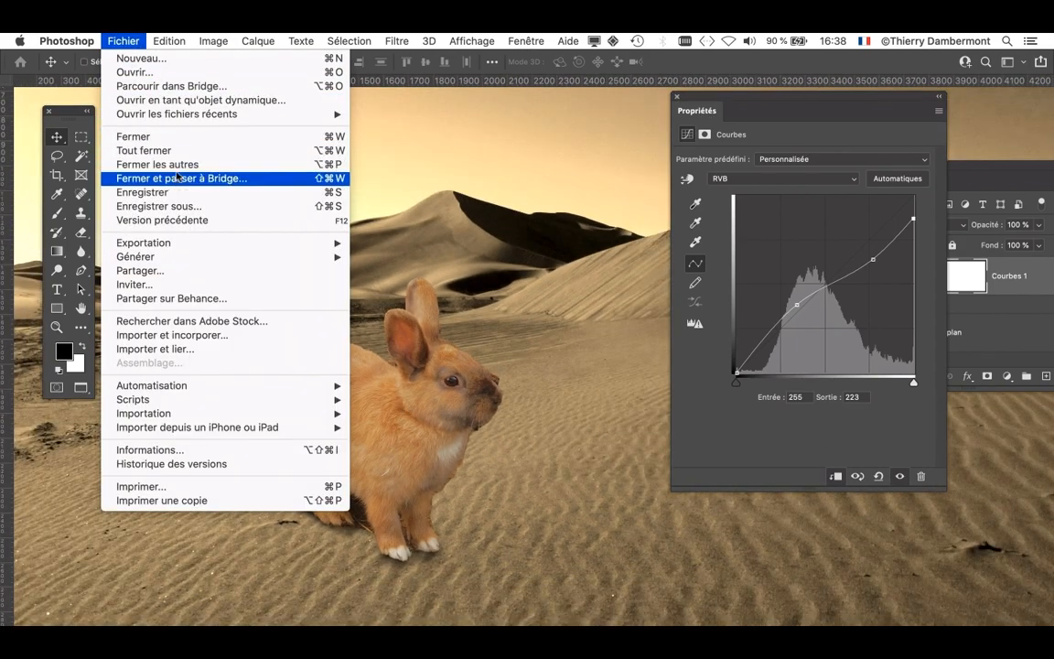
{"action": "left_click", "coordinate": [192, 209]}
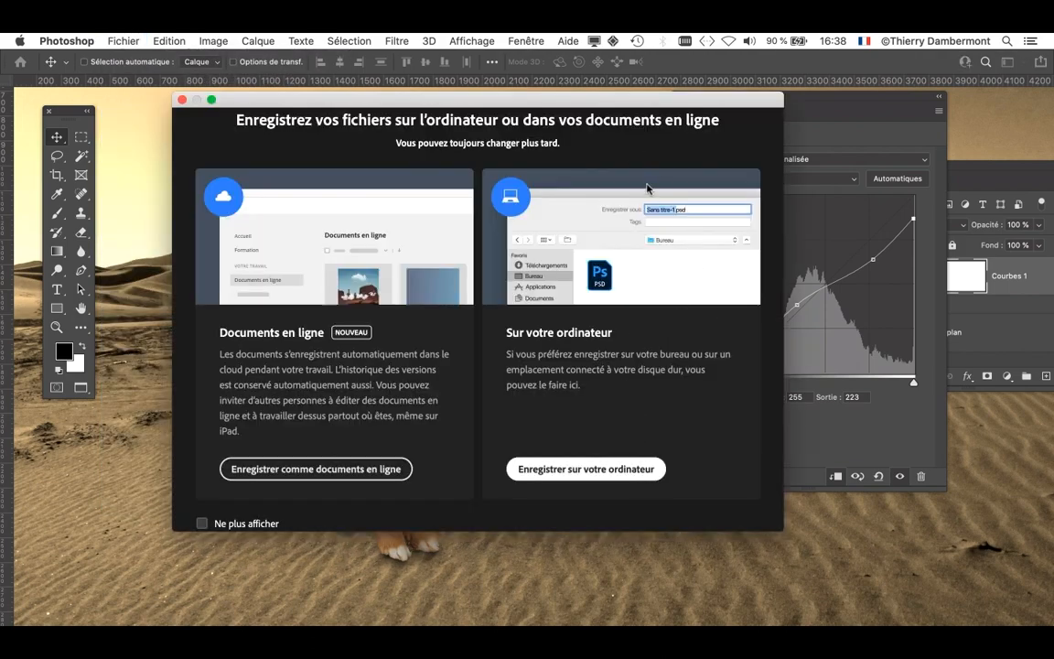
{"action": "left_click", "coordinate": [617, 200]}
{"action": "left_click", "coordinate": [623, 138]}
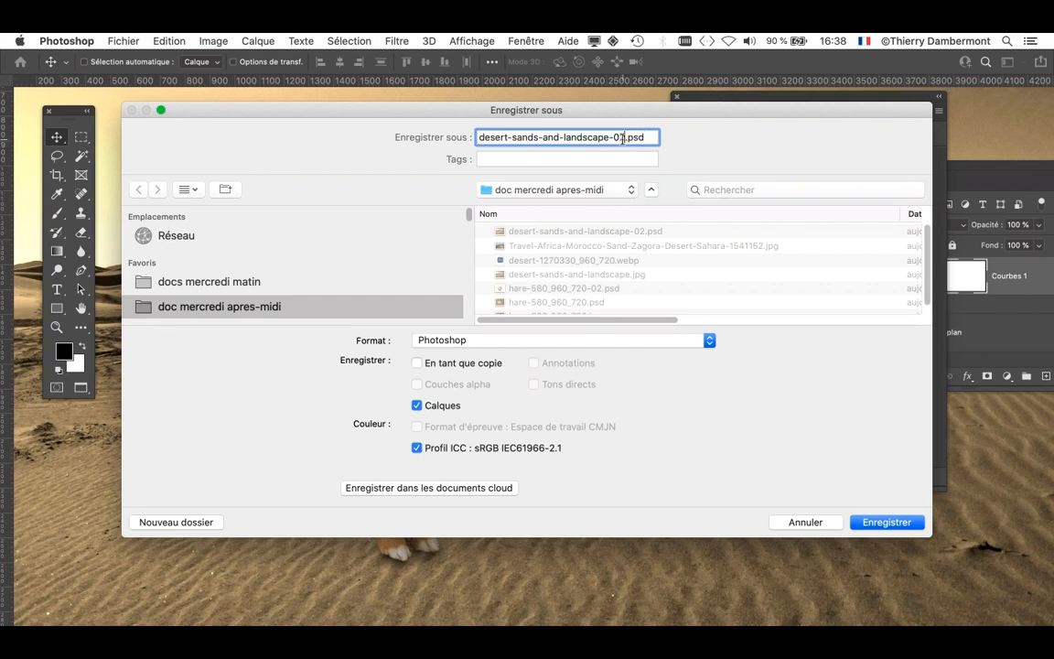
{"action": "key", "text": "Return"}
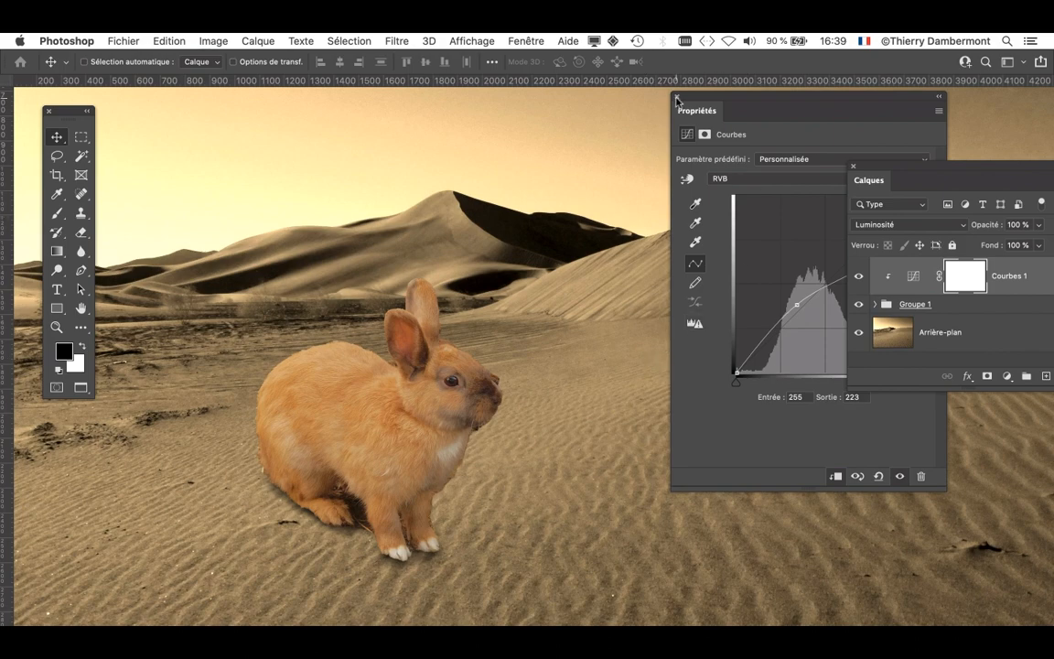
- Close the curve properties and examine the rabbit's cutout edges against the desert, in the full image and close up
{"action": "left_click", "coordinate": [678, 97]}
{"action": "left_click_drag", "start_coordinate": [899, 172], "coordinate": [825, 143]}
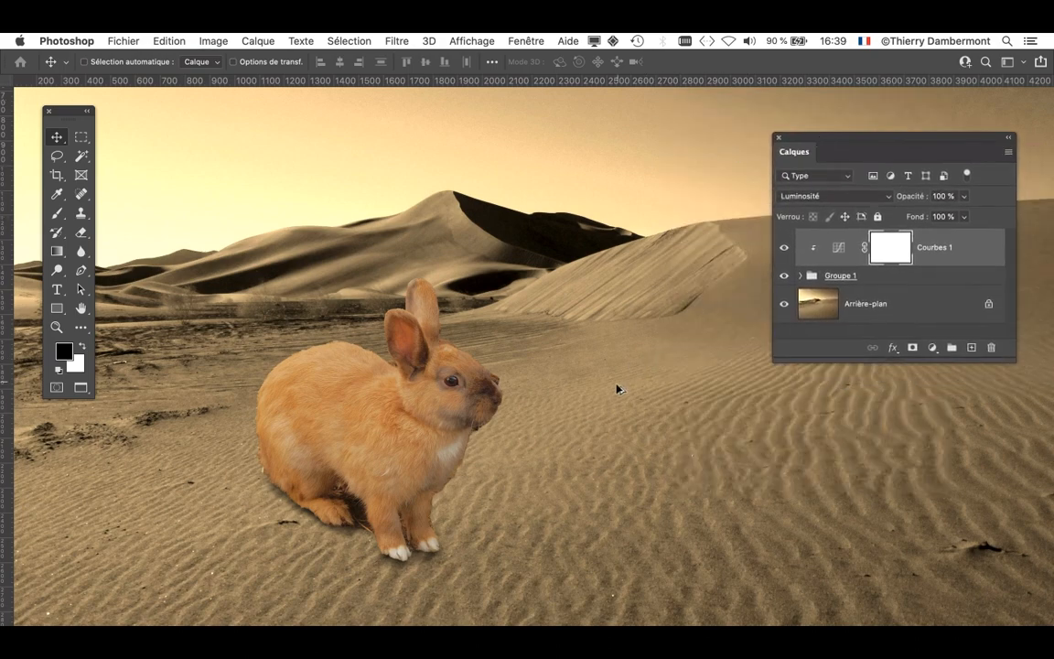
{"action": "key", "text": "super+0"}
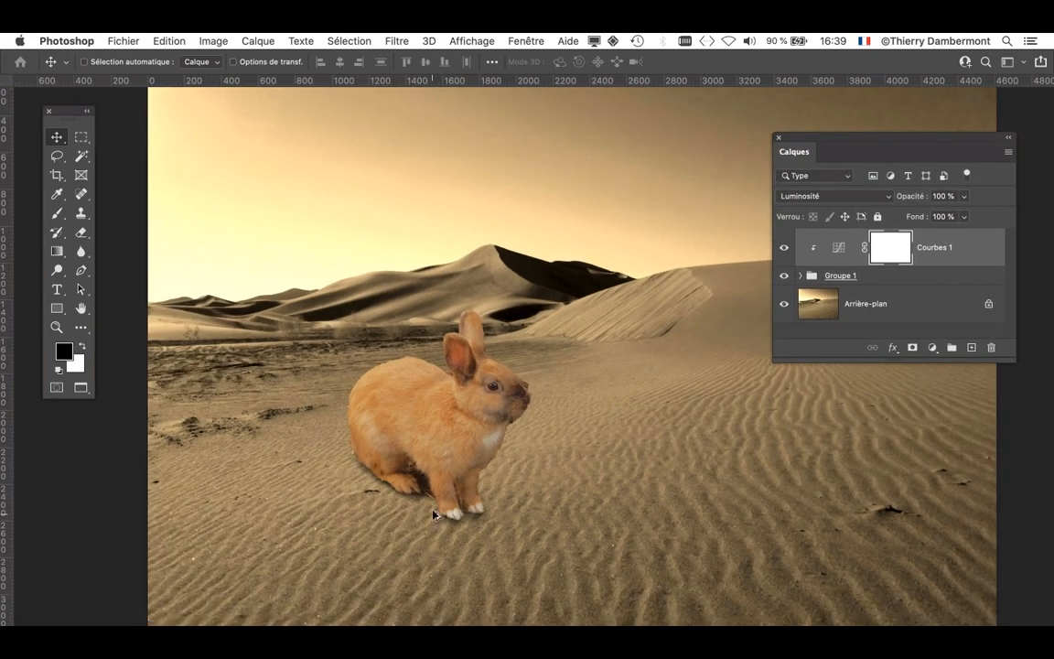
{"action": "scroll", "coordinate": [424, 461], "scroll_direction": "up", "scroll_amount": 1}
{"action": "scroll", "coordinate": [458, 497], "scroll_direction": "up", "scroll_amount": 4}
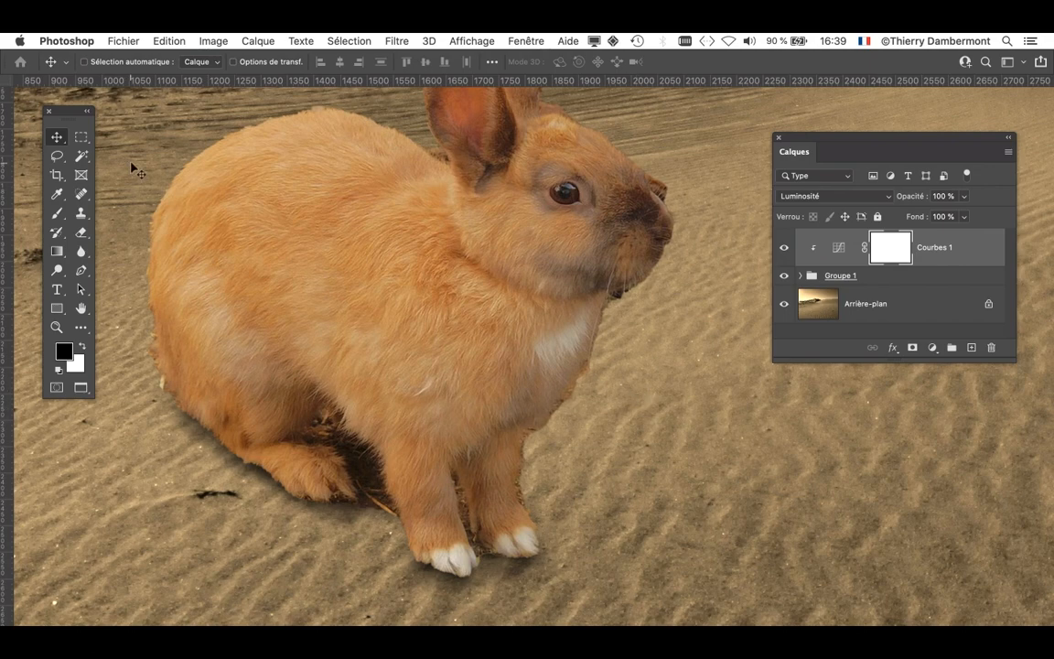
{"action": "scroll", "coordinate": [196, 153], "scroll_direction": "up", "scroll_amount": 2}
{"action": "left_click_drag", "start_coordinate": [226, 205], "coordinate": [265, 297]}
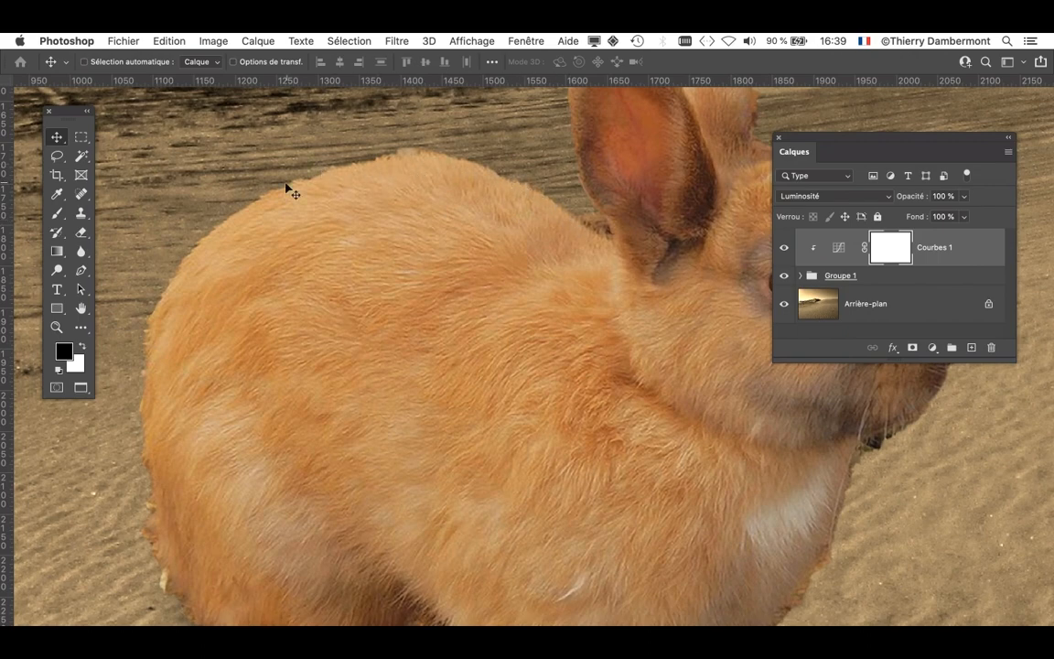
{"action": "left_click_drag", "start_coordinate": [558, 313], "coordinate": [423, 403]}
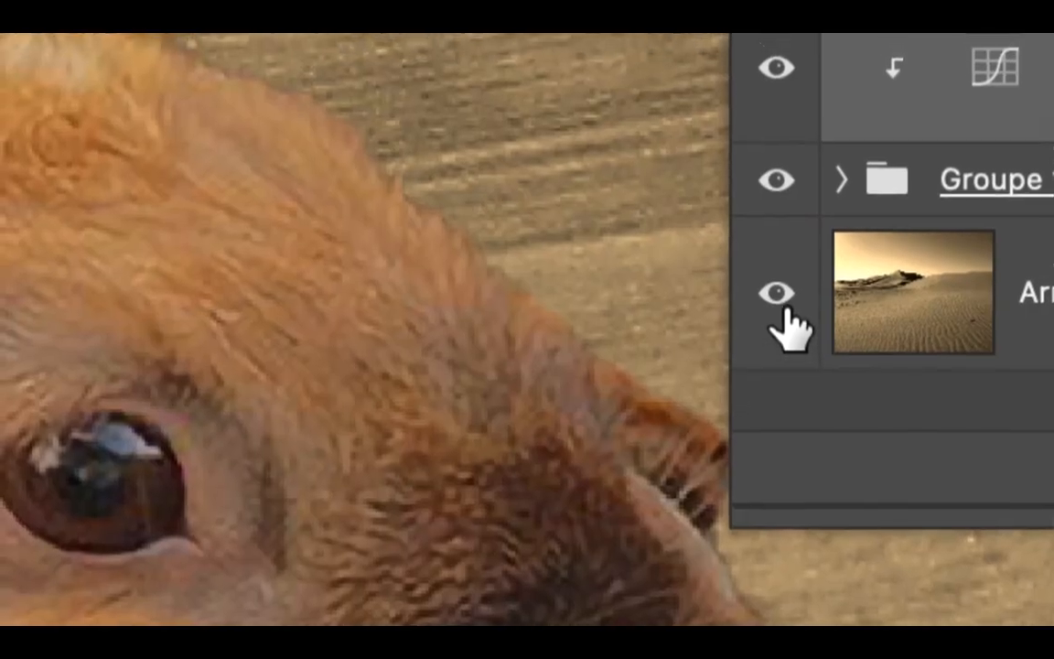
- Hide the Arrière-plan layer and examine the rabbit's cutout edges against transparency
{"action": "left_click", "coordinate": [774, 275]}
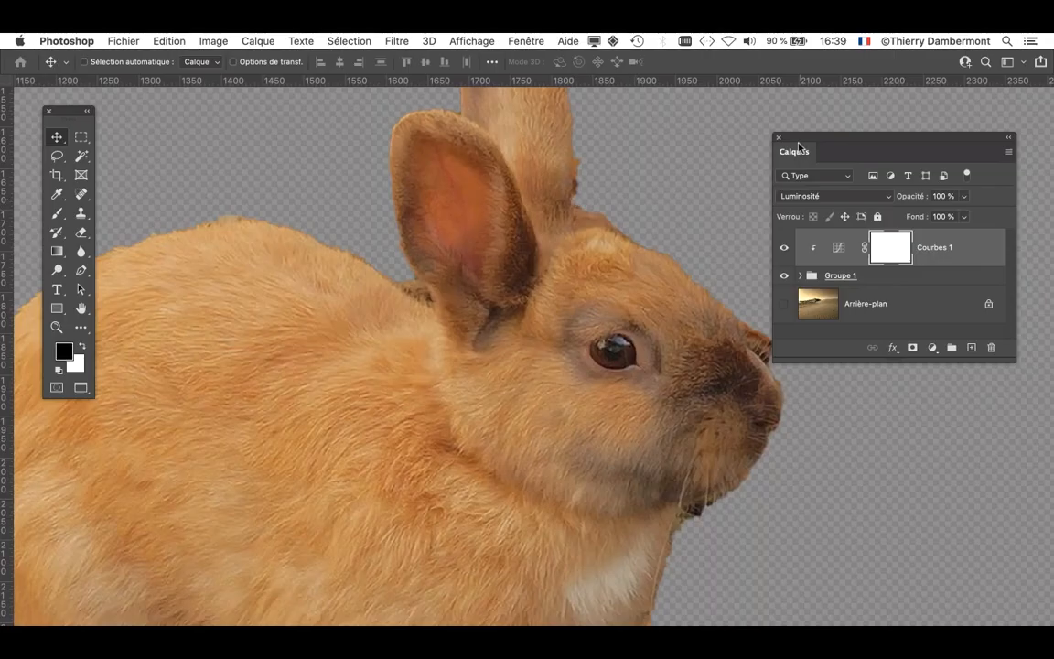
{"action": "left_click_drag", "start_coordinate": [799, 146], "coordinate": [974, 146]}
{"action": "scroll", "coordinate": [562, 340], "scroll_direction": "down", "scroll_amount": 3}
{"action": "left_click_drag", "start_coordinate": [599, 406], "coordinate": [611, 297]}
{"action": "scroll", "coordinate": [585, 452], "scroll_direction": "down", "scroll_amount": 1}
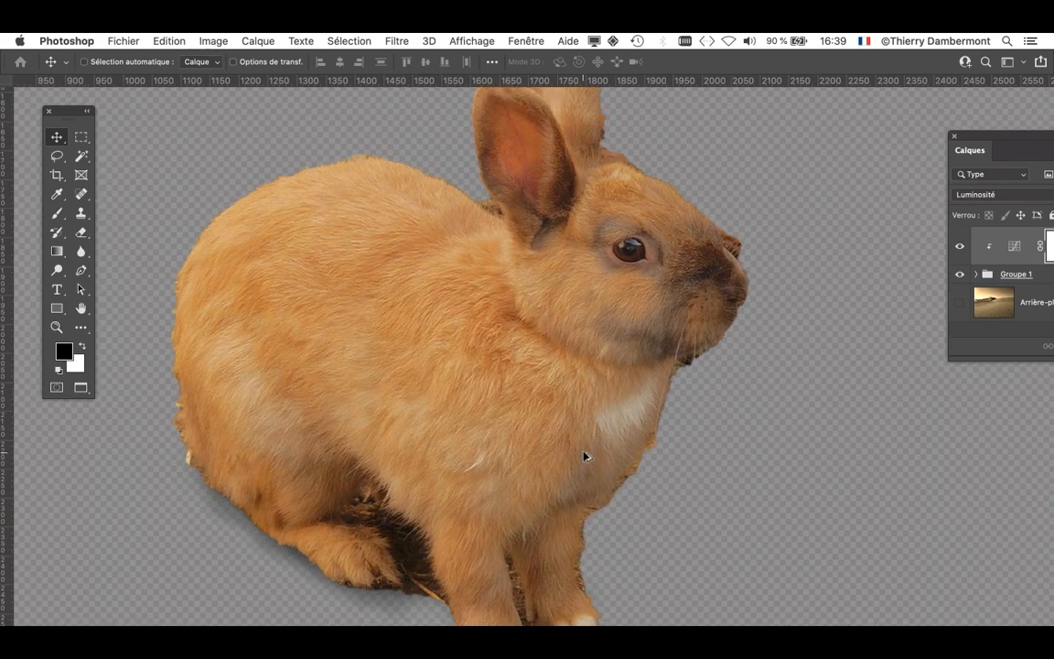
{"action": "left_click_drag", "start_coordinate": [579, 434], "coordinate": [524, 412]}
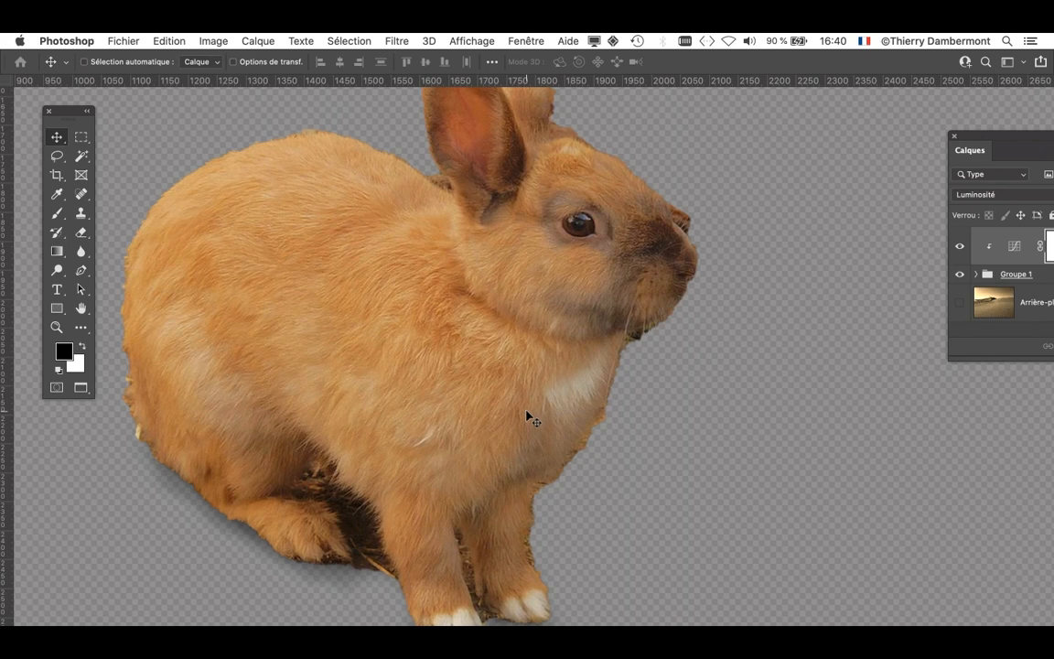
{"action": "scroll", "coordinate": [495, 421], "scroll_direction": "up", "scroll_amount": 2}
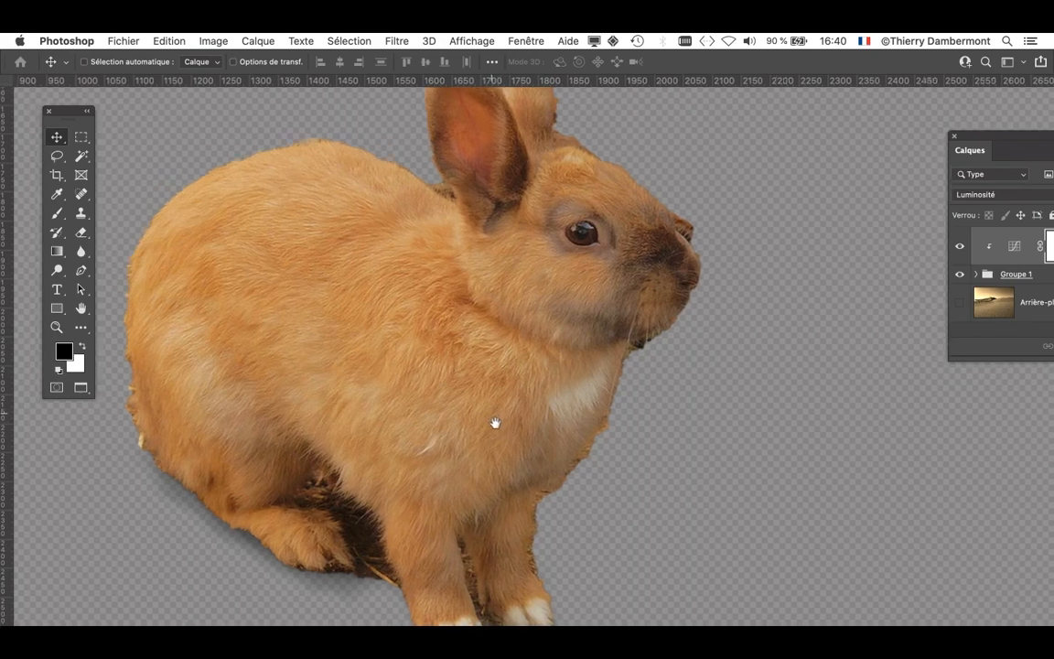
{"action": "scroll", "coordinate": [515, 482], "scroll_direction": "down", "scroll_amount": 3}
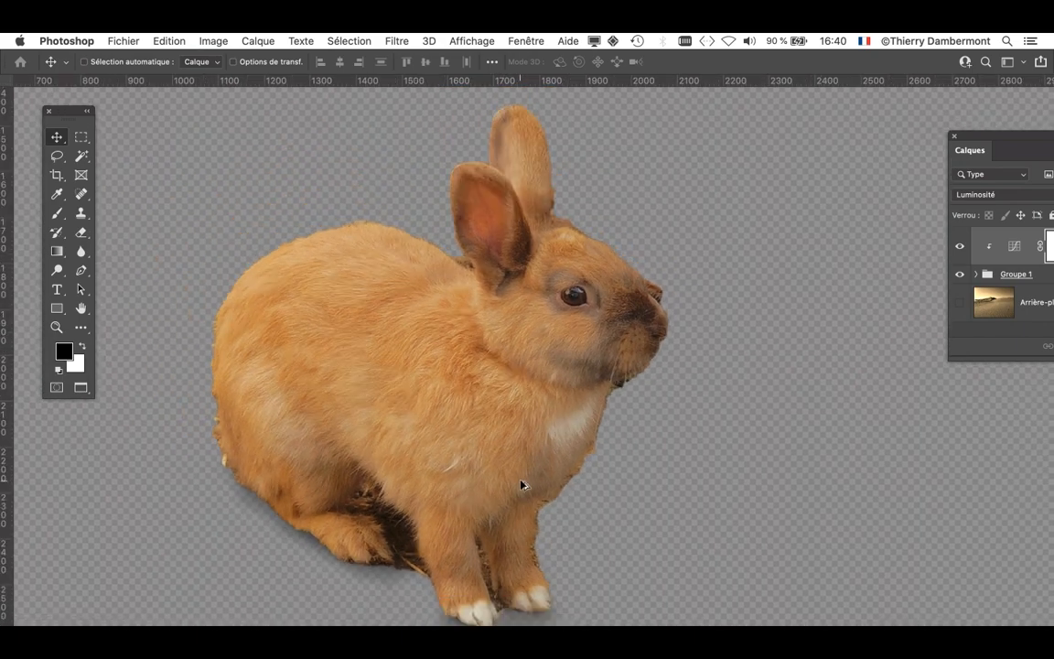
{"action": "scroll", "coordinate": [557, 488], "scroll_direction": "up", "scroll_amount": 1}
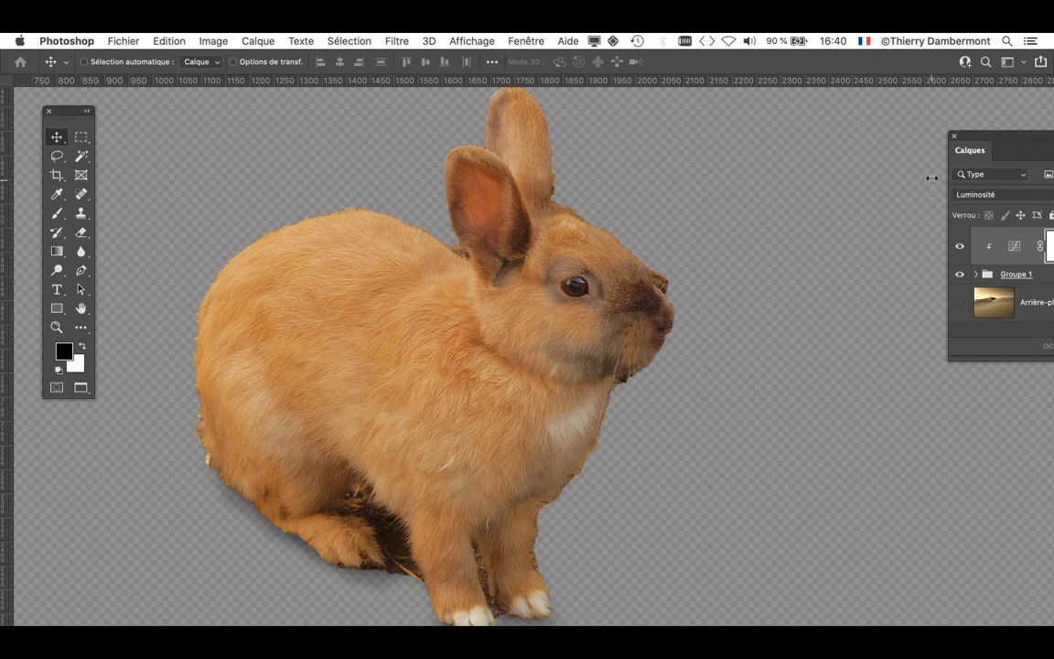
- Expand Groupe 1 and select the layer mask of Calque 1, with all the group's layers in view
{"action": "left_click_drag", "start_coordinate": [975, 137], "coordinate": [766, 101]}
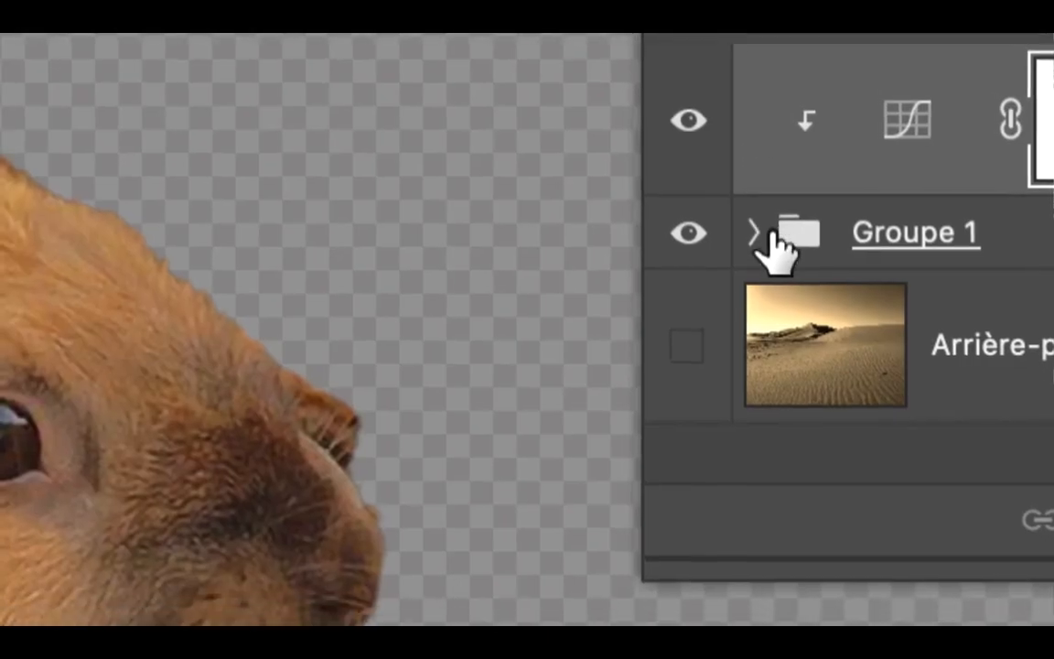
{"action": "left_click", "coordinate": [765, 230]}
{"action": "left_click", "coordinate": [844, 272]}
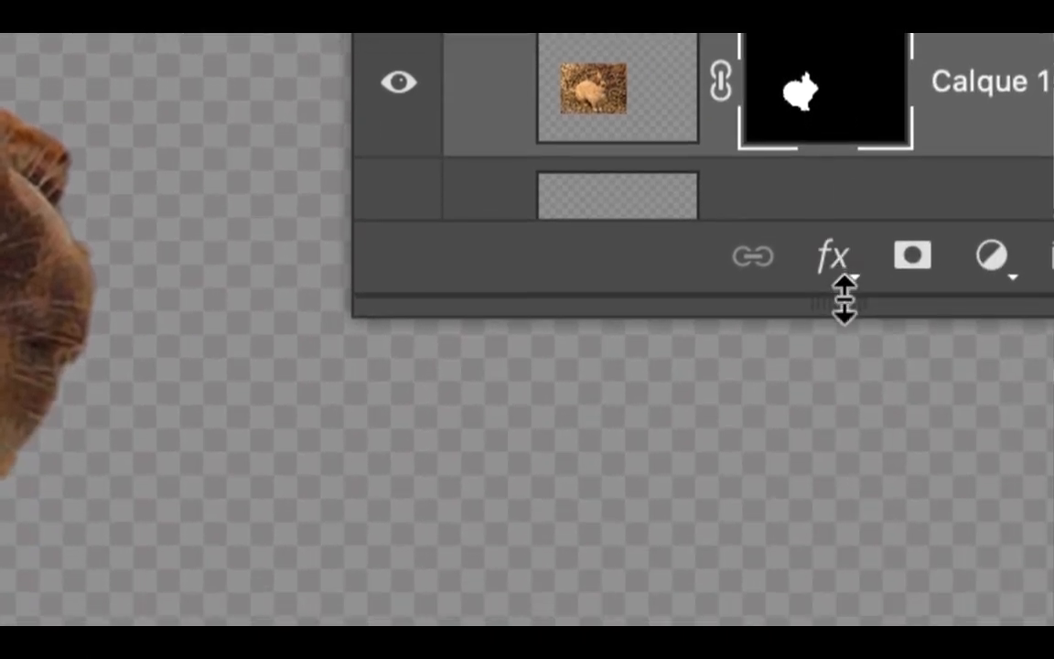
{"action": "left_click_drag", "start_coordinate": [843, 443], "coordinate": [852, 396]}
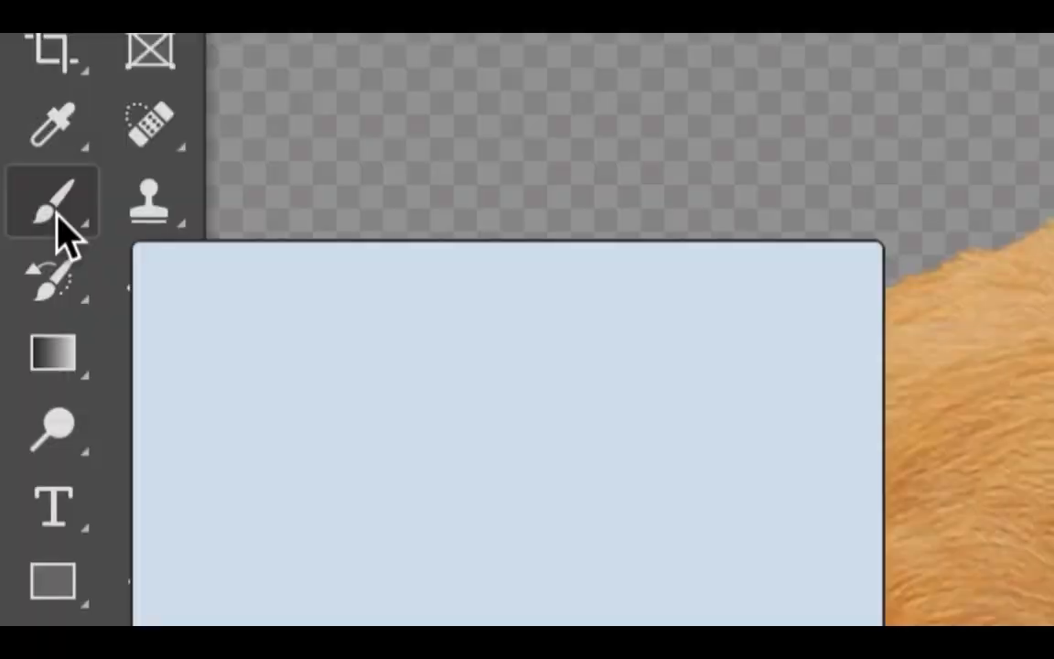
- Paint black on the Calque 1 mask with a 32-pixel brush to remove the leftover patch along the bridge of the rabbit's nose
{"action": "left_click", "coordinate": [57, 215]}
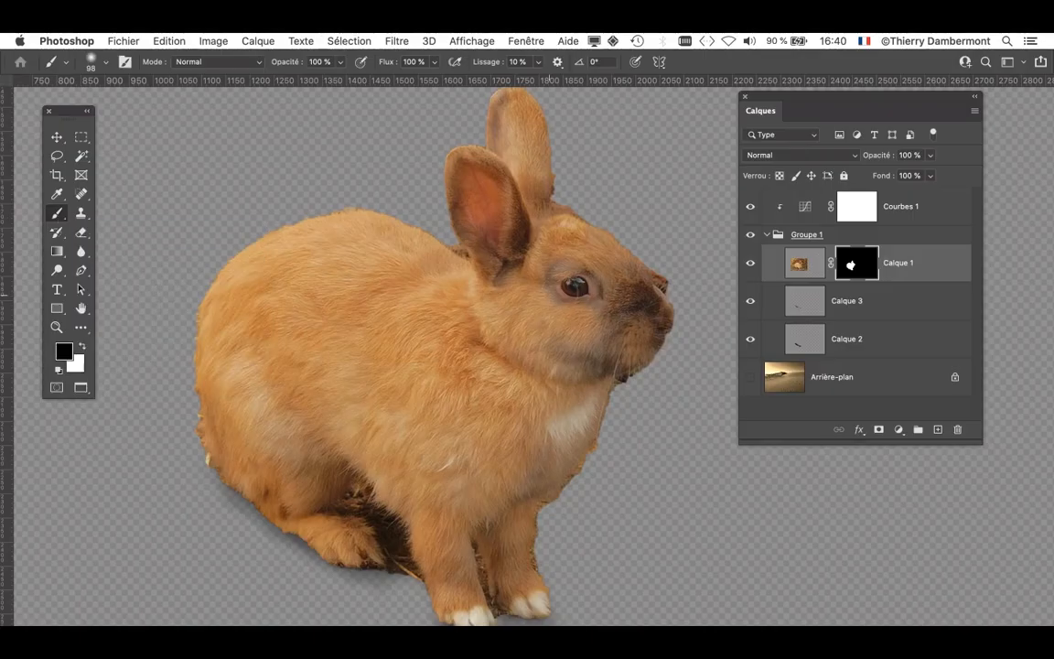
{"action": "left_click_drag", "start_coordinate": [767, 101], "coordinate": [861, 120]}
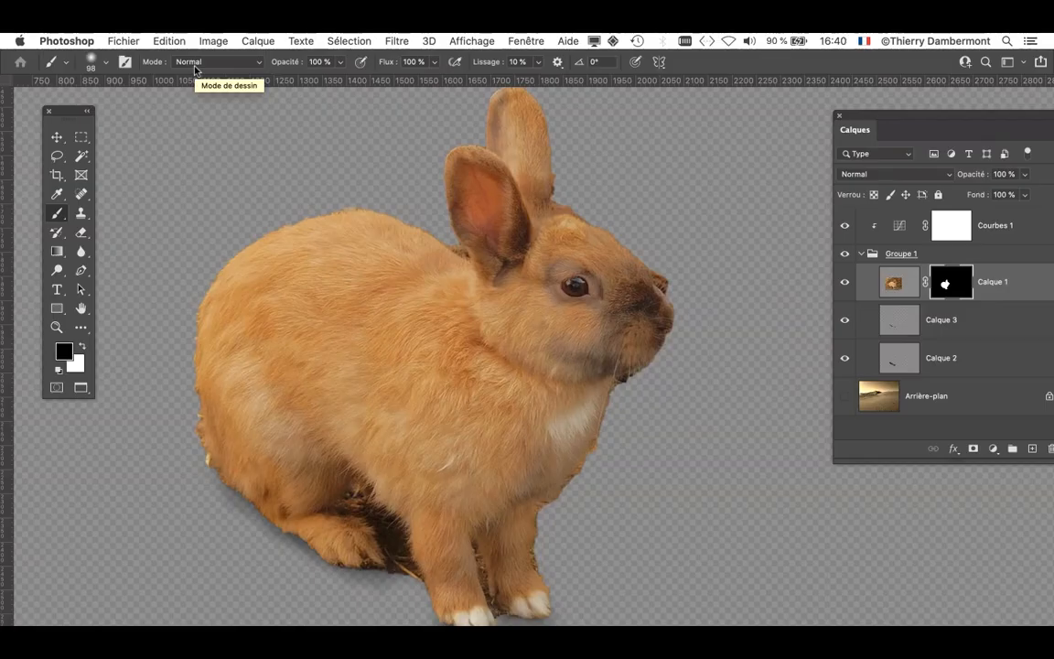
{"action": "scroll", "coordinate": [696, 306], "scroll_direction": "up", "scroll_amount": 5}
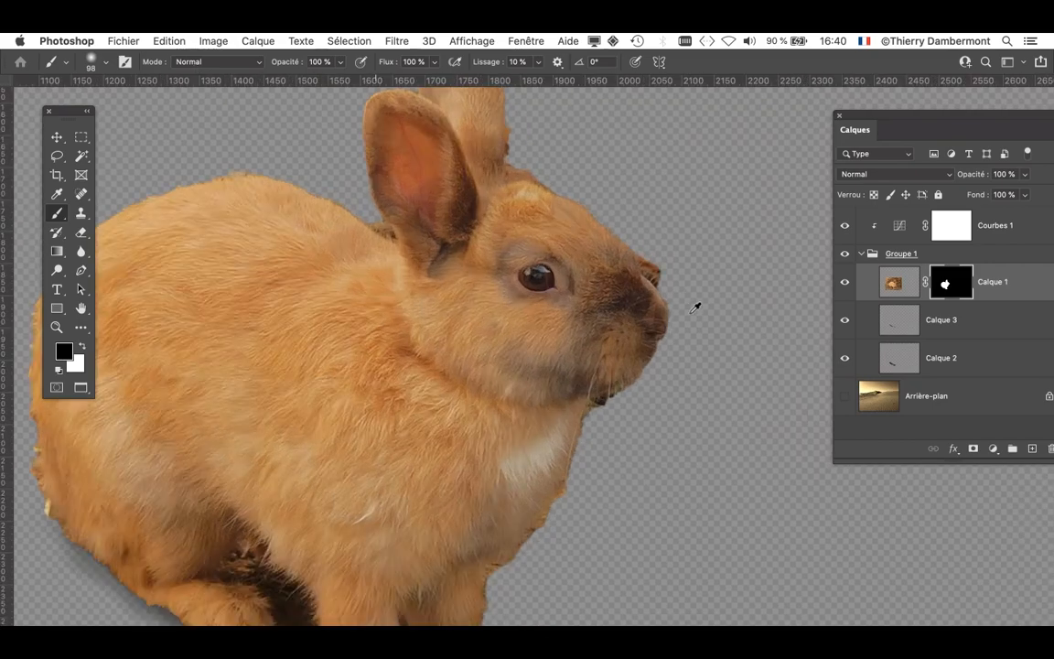
{"action": "mouse_move", "coordinate": [631, 238]}
{"action": "left_mouse_down"}
{"action": "mouse_move", "coordinate": [604, 366]}
{"action": "mouse_move", "coordinate": [553, 383]}
{"action": "mouse_move", "coordinate": [550, 370]}
{"action": "left_mouse_up"}
{"action": "left_click_drag", "start_coordinate": [712, 350], "coordinate": [711, 349]}
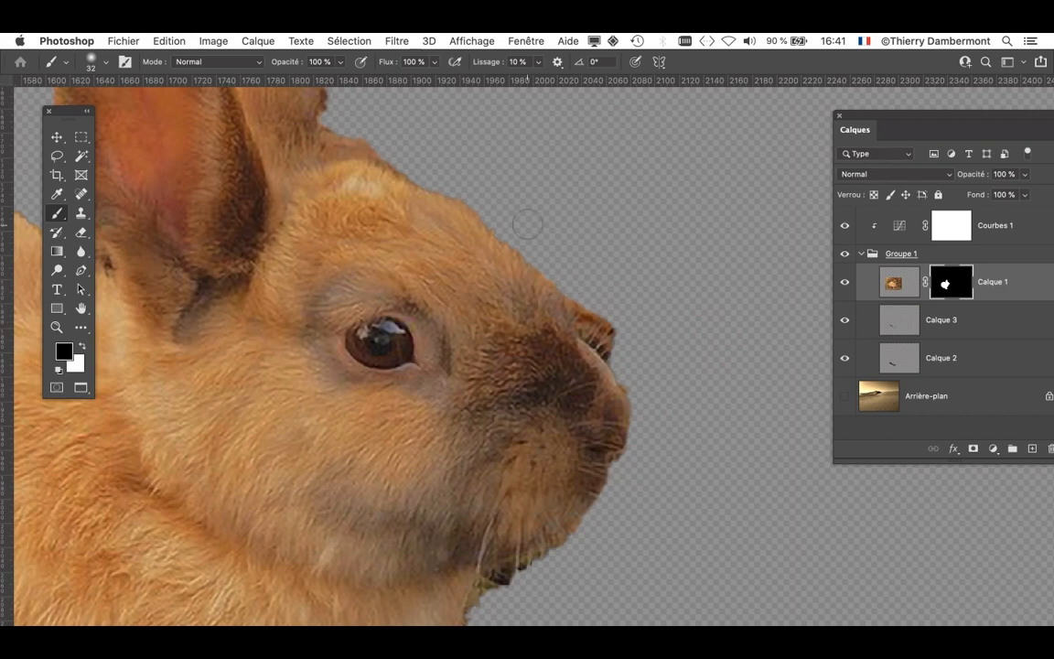
{"action": "left_click_drag", "start_coordinate": [569, 282], "coordinate": [611, 333]}
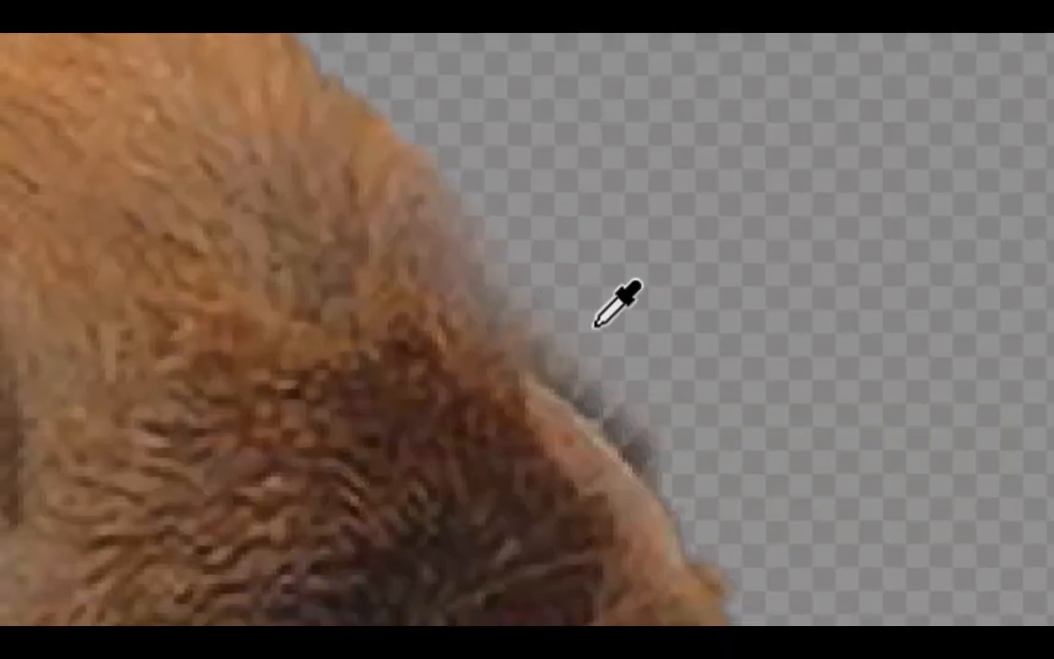
- Paint black on the Calque 1 mask with a 20-pixel brush to clean the rabbit's nose bridge, forehead and ear base edges
{"action": "left_click_drag", "start_coordinate": [583, 324], "coordinate": [583, 326]}
{"action": "mouse_move", "coordinate": [562, 267]}
{"action": "left_mouse_down"}
{"action": "mouse_move", "coordinate": [616, 350]}
{"action": "mouse_move", "coordinate": [746, 447]}
{"action": "mouse_move", "coordinate": [723, 435]}
{"action": "left_mouse_up"}
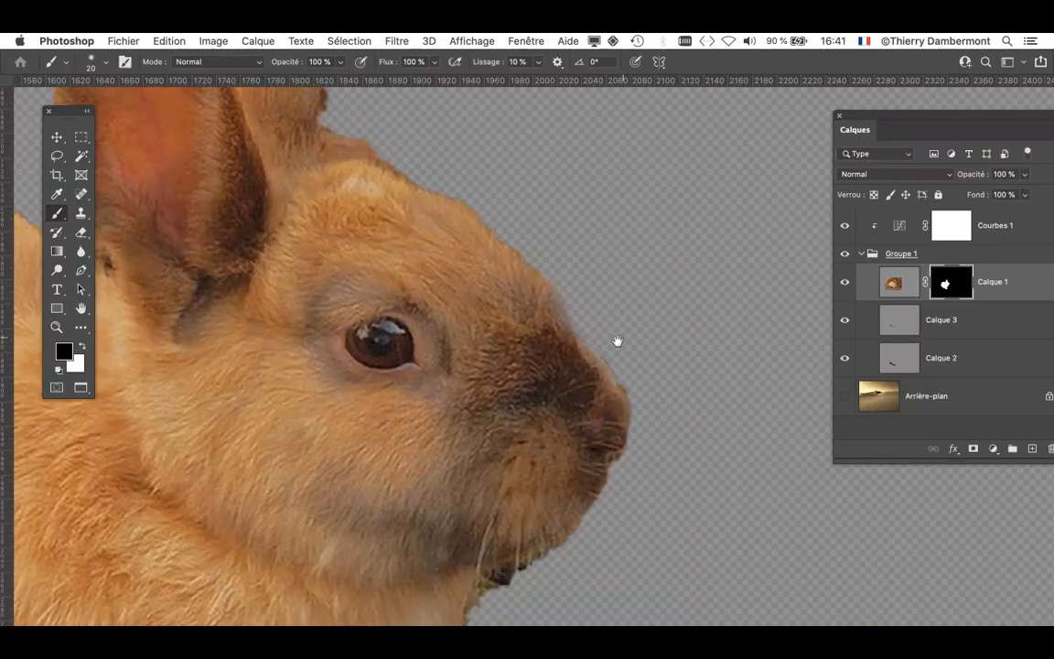
{"action": "left_click_drag", "start_coordinate": [617, 341], "coordinate": [765, 501]}
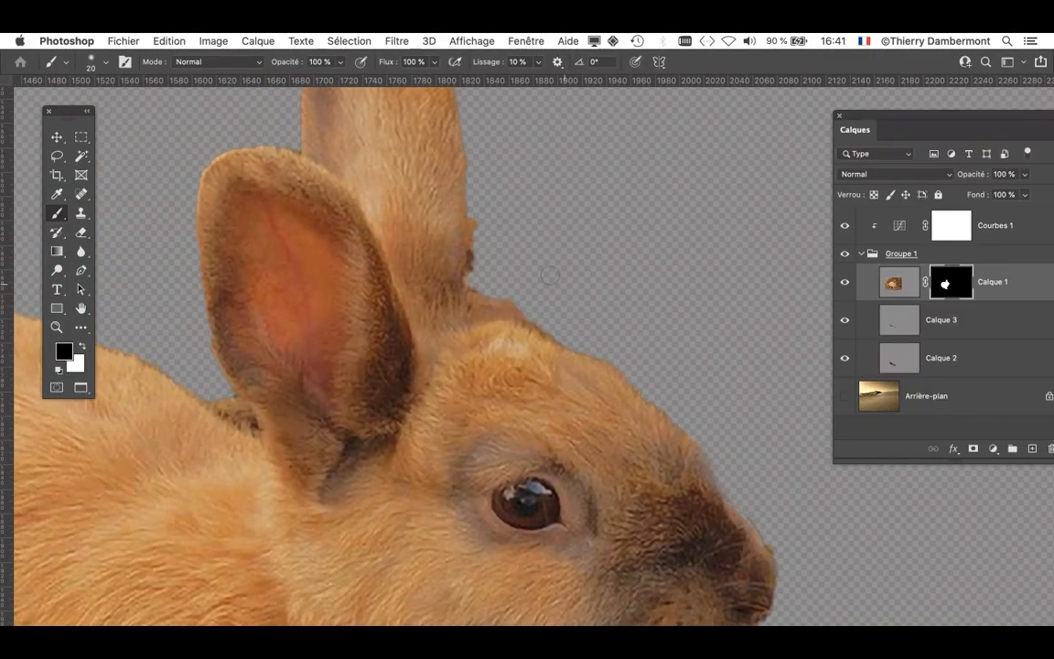
{"action": "mouse_move", "coordinate": [478, 211]}
{"action": "left_mouse_down"}
{"action": "mouse_move", "coordinate": [463, 258]}
{"action": "mouse_move", "coordinate": [542, 323]}
{"action": "mouse_move", "coordinate": [668, 243]}
{"action": "mouse_move", "coordinate": [699, 237]}
{"action": "left_mouse_up"}
{"action": "left_click_drag", "start_coordinate": [425, 267], "coordinate": [468, 304]}
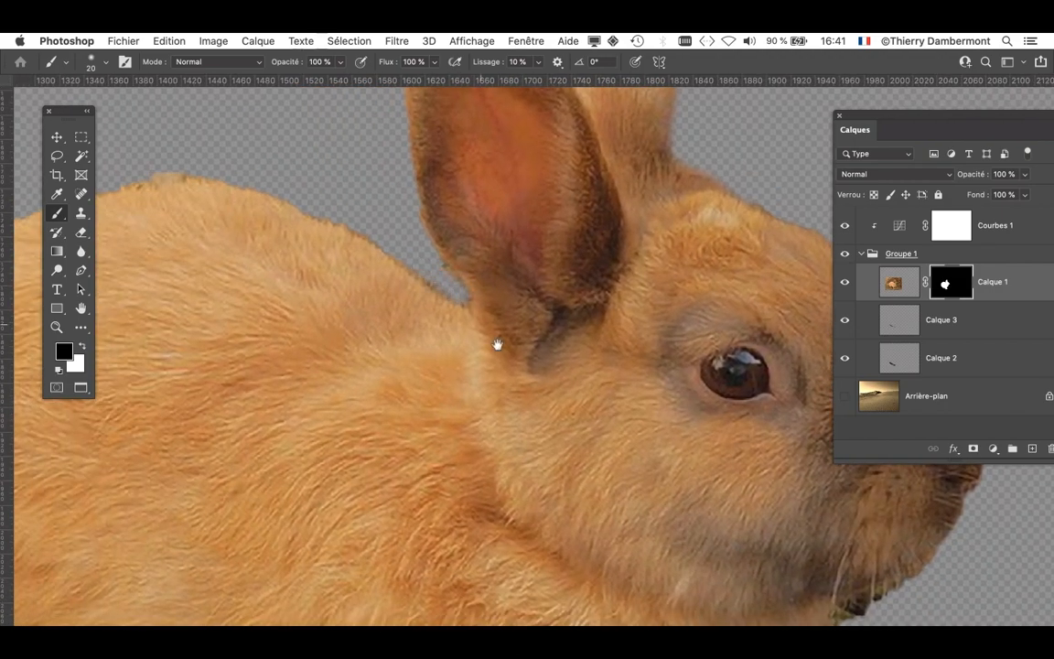
- Paint black on the mask with a 30-pixel brush to remove background remnants under the rabbit's chin and along its chest
{"action": "mouse_move", "coordinate": [673, 615]}
{"action": "left_mouse_down"}
{"action": "mouse_move", "coordinate": [536, 228]}
{"action": "mouse_move", "coordinate": [520, 238]}
{"action": "left_mouse_up"}
{"action": "left_click_drag", "start_coordinate": [514, 459], "coordinate": [526, 421]}
{"action": "left_click_drag", "start_coordinate": [750, 221], "coordinate": [766, 228]}
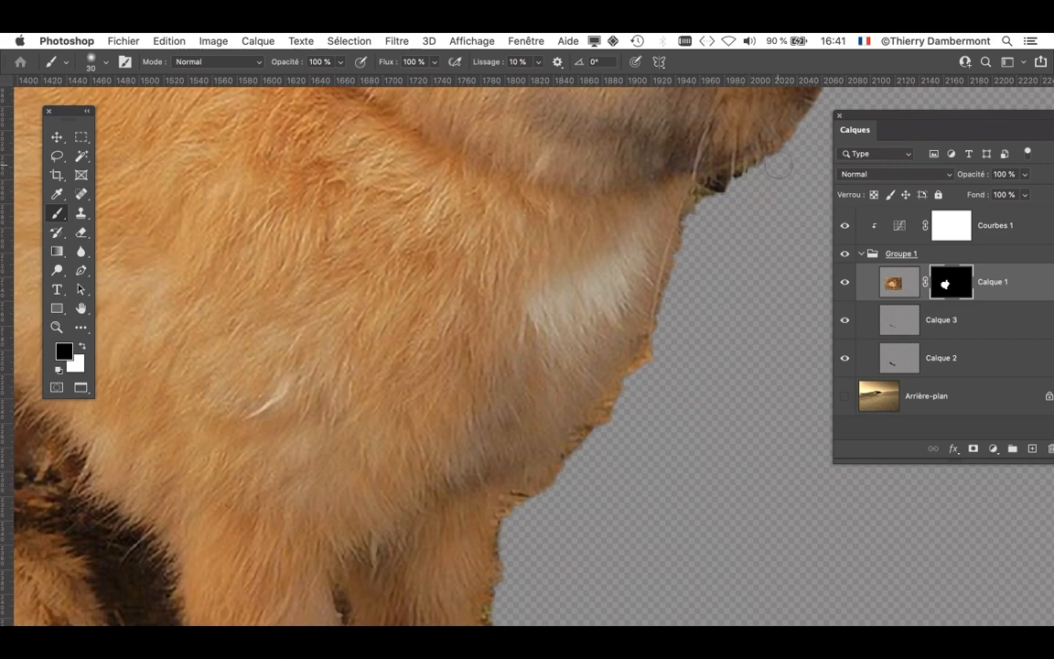
{"action": "mouse_move", "coordinate": [778, 165]}
{"action": "left_mouse_down"}
{"action": "mouse_move", "coordinate": [700, 195]}
{"action": "mouse_move", "coordinate": [682, 282]}
{"action": "mouse_move", "coordinate": [630, 398]}
{"action": "mouse_move", "coordinate": [632, 385]}
{"action": "mouse_move", "coordinate": [516, 520]}
{"action": "mouse_move", "coordinate": [513, 563]}
{"action": "mouse_move", "coordinate": [527, 300]}
{"action": "left_mouse_up"}
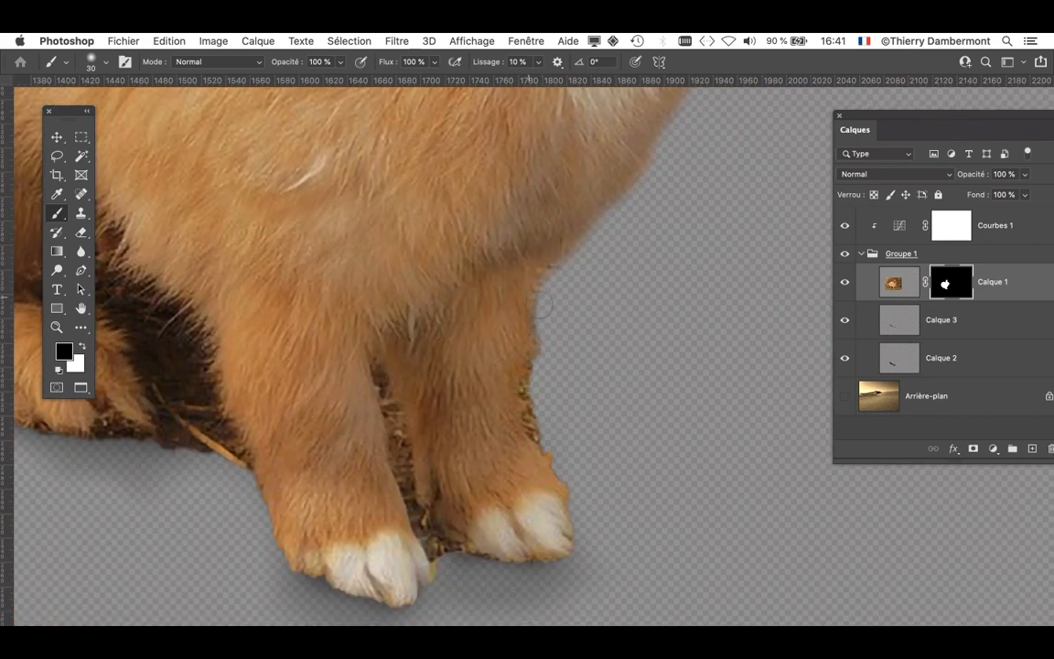
- Mask out the debris along the outer front leg and paws, and clear the gap between the front legs with an 18-pixel brush
{"action": "mouse_move", "coordinate": [545, 345]}
{"action": "left_mouse_down"}
{"action": "mouse_move", "coordinate": [544, 412]}
{"action": "mouse_move", "coordinate": [560, 442]}
{"action": "mouse_move", "coordinate": [537, 402]}
{"action": "mouse_move", "coordinate": [580, 480]}
{"action": "mouse_move", "coordinate": [554, 442]}
{"action": "mouse_move", "coordinate": [583, 573]}
{"action": "left_mouse_up"}
{"action": "left_click_drag", "start_coordinate": [614, 513], "coordinate": [603, 516], "text": "ctrl+alt"}
{"action": "mouse_move", "coordinate": [423, 549]}
{"action": "left_mouse_down"}
{"action": "mouse_move", "coordinate": [383, 468]}
{"action": "mouse_move", "coordinate": [373, 431]}
{"action": "mouse_move", "coordinate": [385, 400]}
{"action": "mouse_move", "coordinate": [336, 322]}
{"action": "mouse_move", "coordinate": [368, 462]}
{"action": "left_mouse_up"}
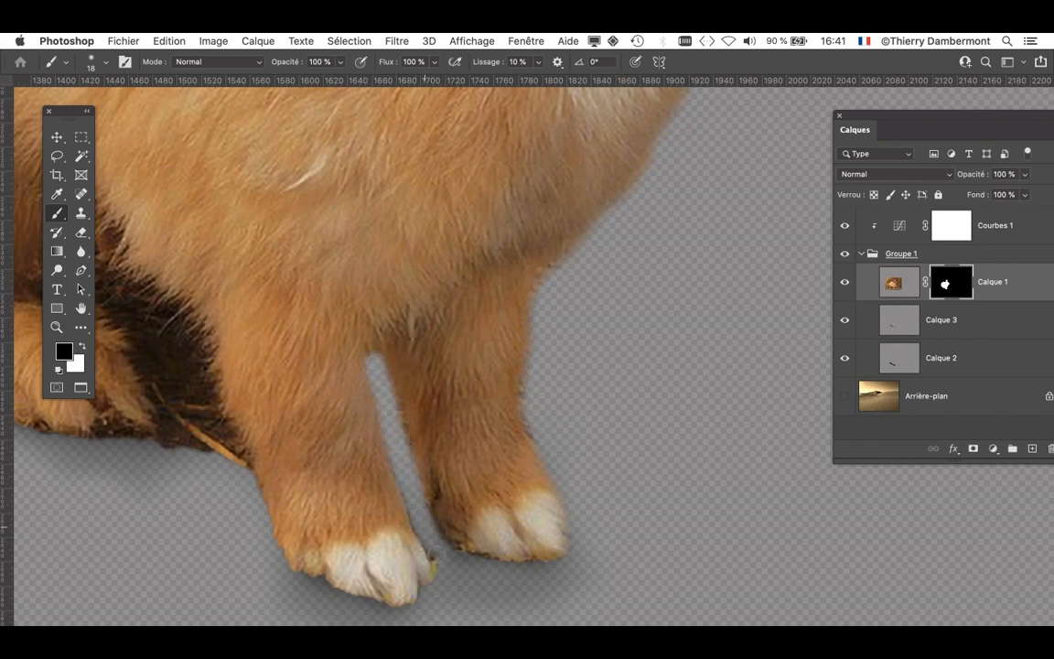
{"action": "left_click_drag", "start_coordinate": [447, 547], "coordinate": [550, 565]}
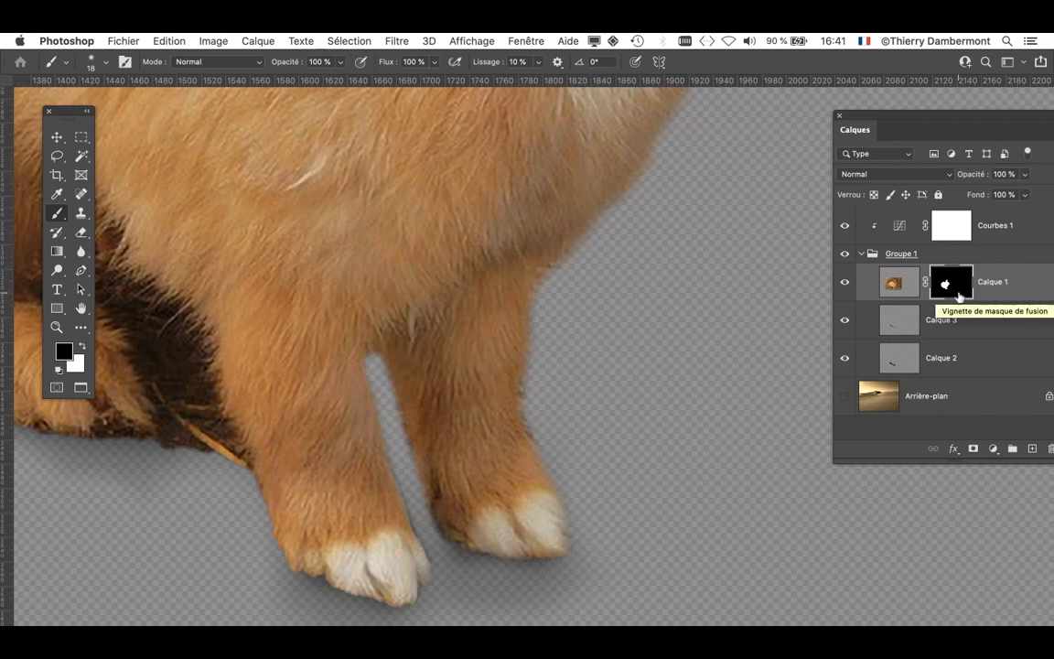
- Examine the rabbit's cleaned cutout and compare the image and mask thumbnails of Calque 1
{"action": "scroll", "coordinate": [571, 327], "scroll_direction": "down", "scroll_amount": 5}
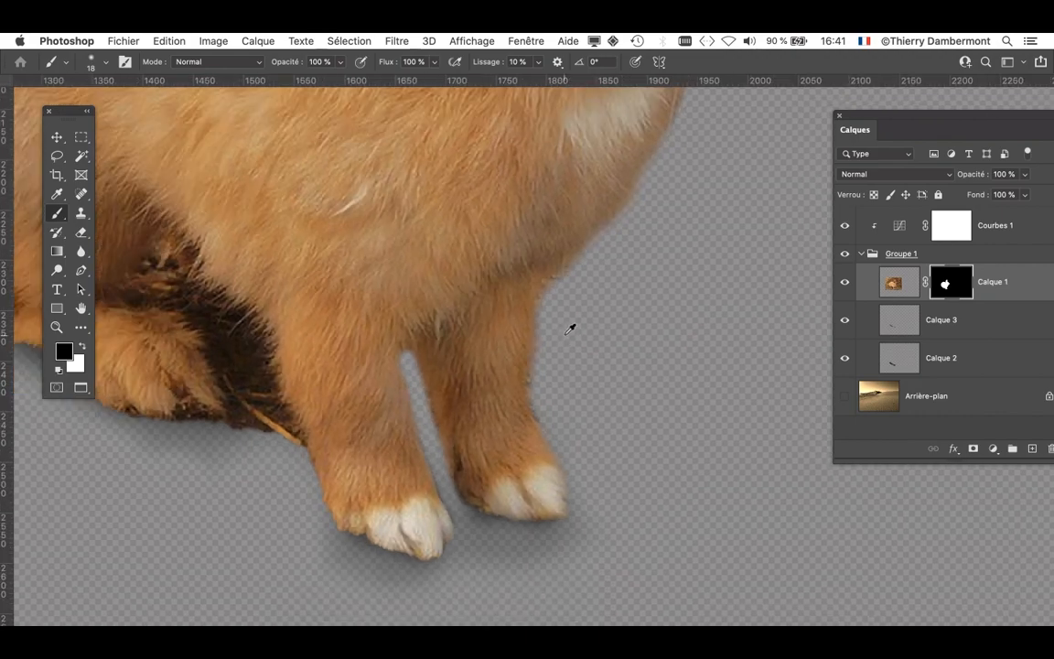
{"action": "scroll", "coordinate": [571, 327], "scroll_direction": "down", "scroll_amount": 4}
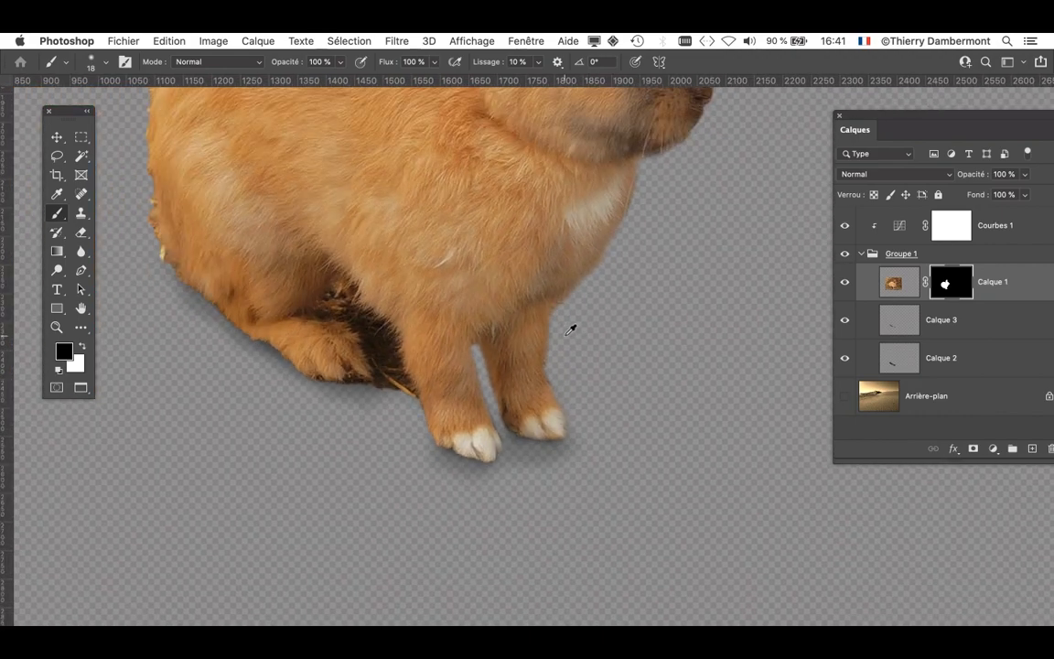
{"action": "left_click_drag", "start_coordinate": [544, 318], "coordinate": [499, 440]}
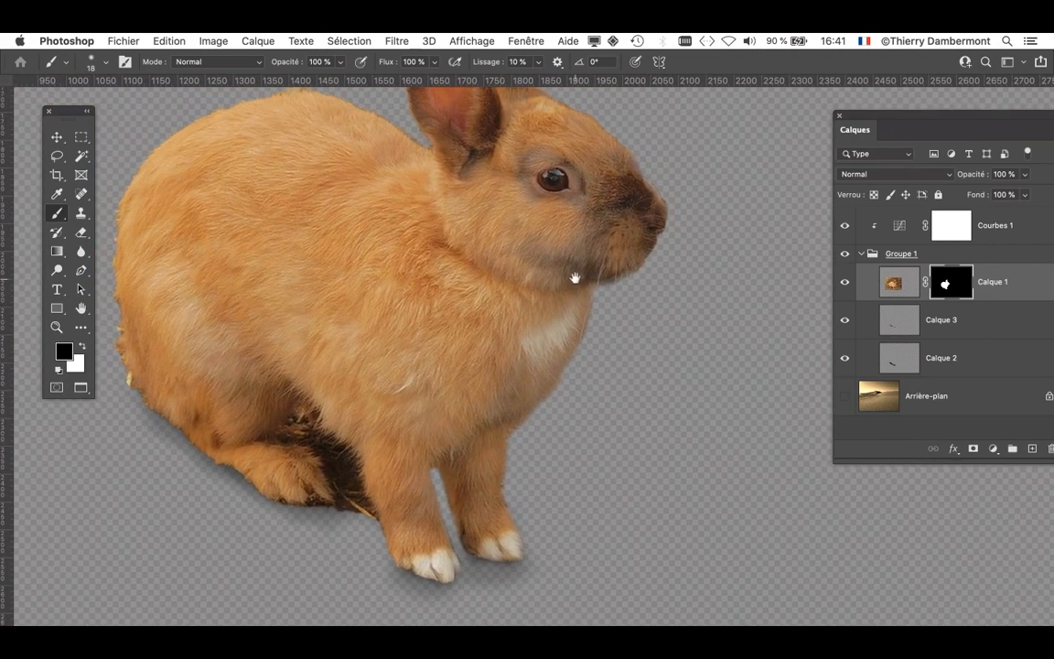
{"action": "left_click_drag", "start_coordinate": [574, 277], "coordinate": [562, 336]}
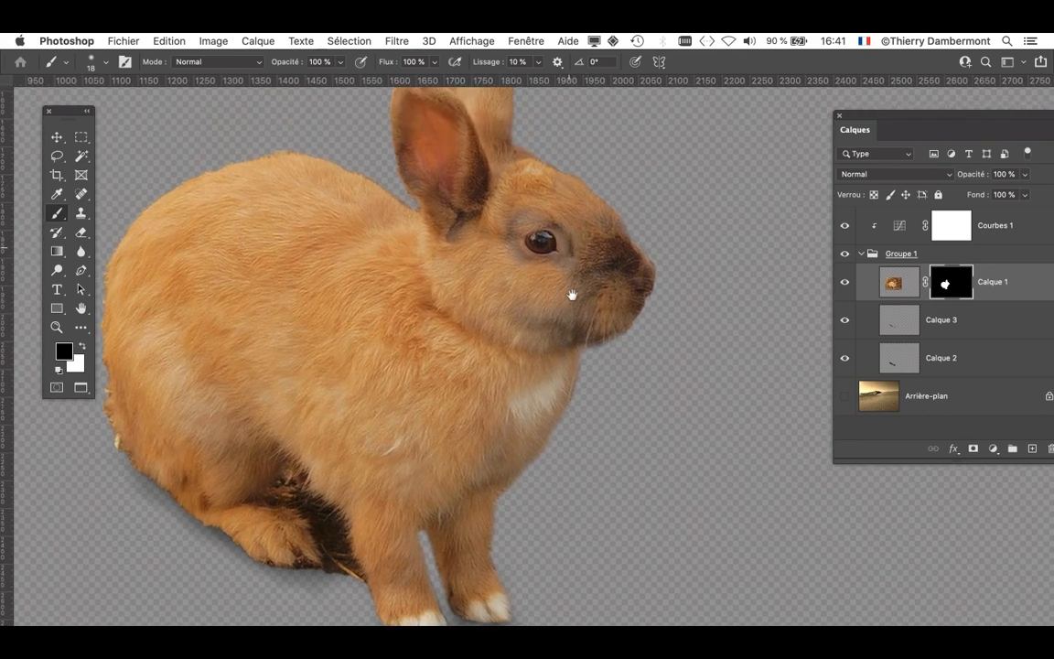
{"action": "left_click_drag", "start_coordinate": [568, 247], "coordinate": [572, 302]}
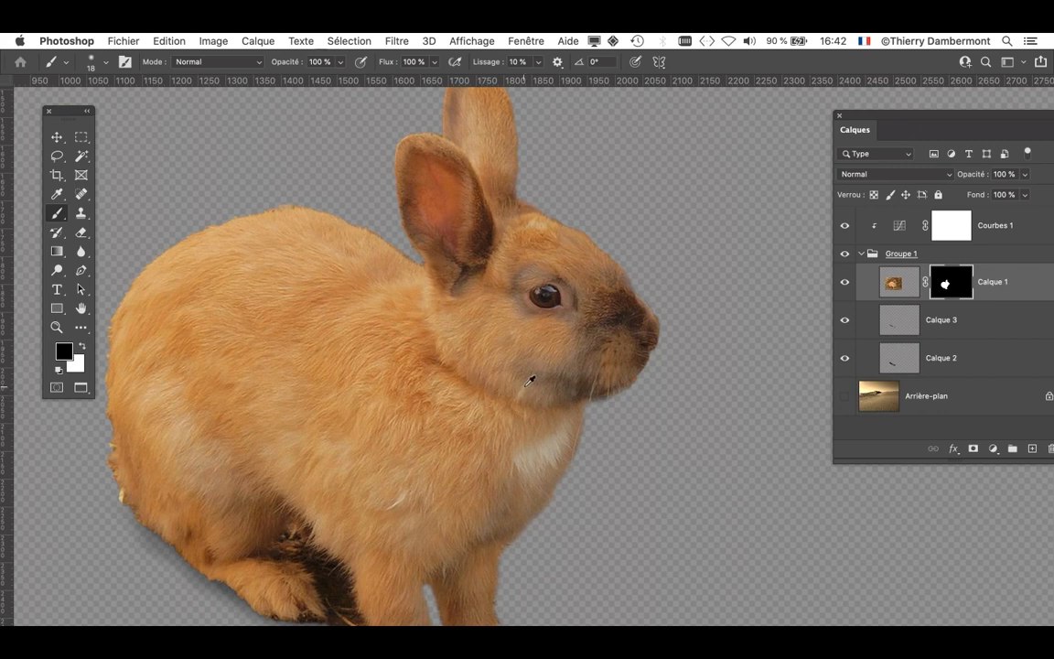
{"action": "scroll", "coordinate": [529, 379], "scroll_direction": "down", "scroll_amount": 2}
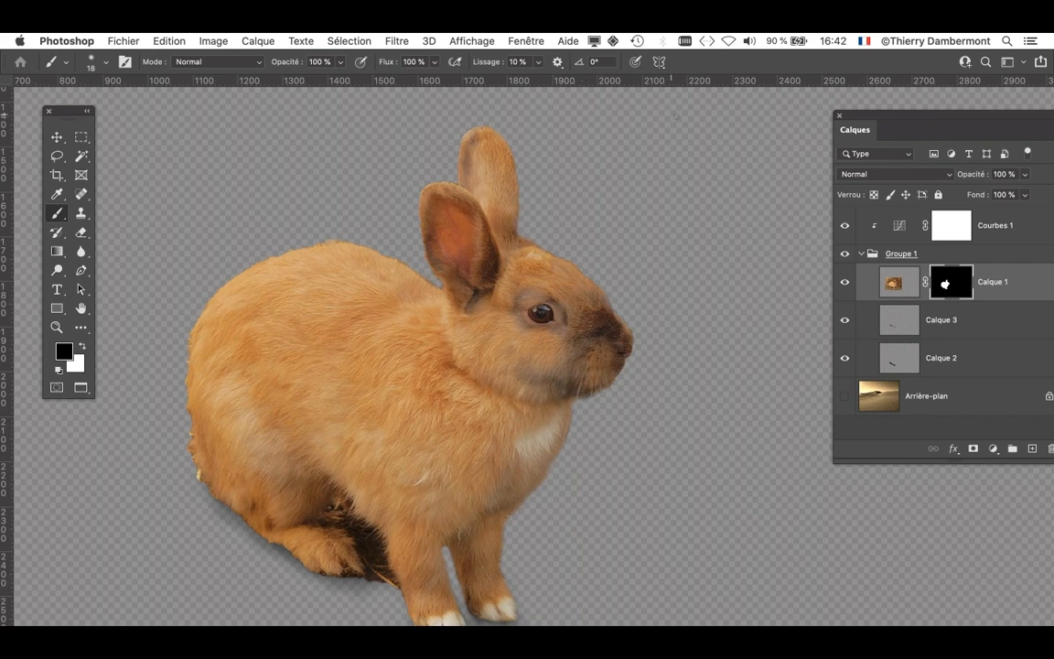
{"action": "left_click_drag", "start_coordinate": [862, 117], "coordinate": [725, 113]}
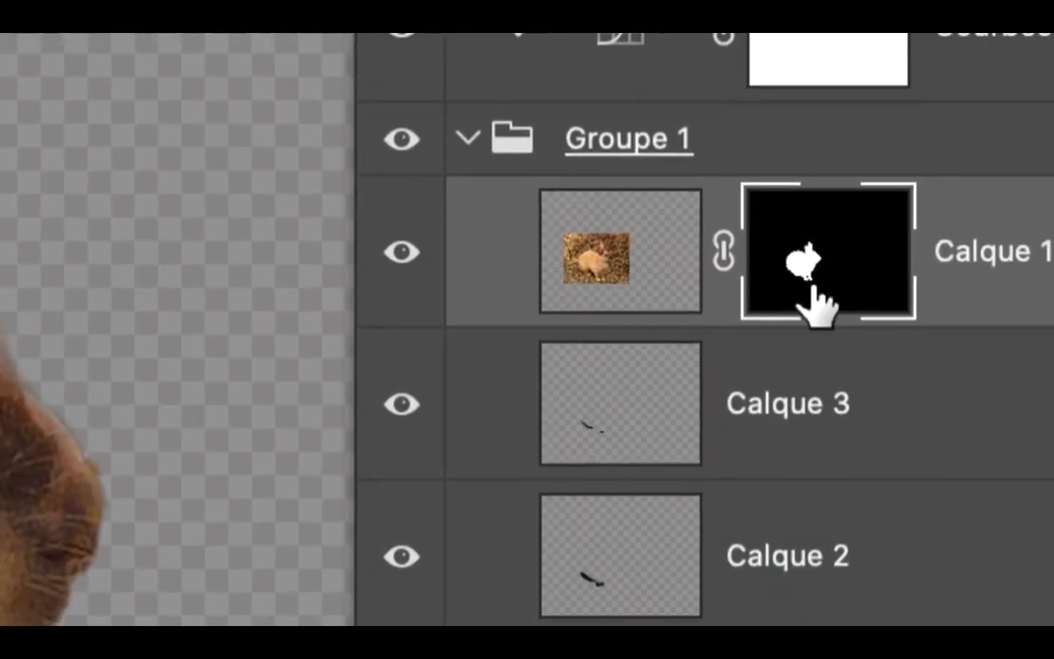
{"action": "left_click_drag", "start_coordinate": [605, 280], "coordinate": [605, 280]}
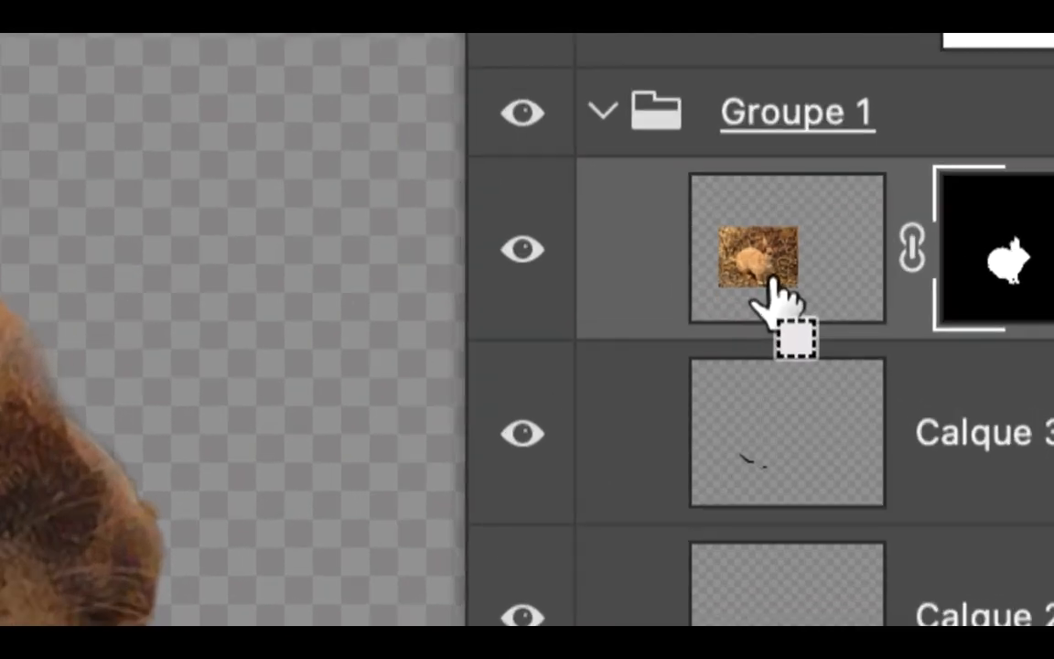
{"action": "left_click_drag", "start_coordinate": [773, 284], "coordinate": [773, 282]}
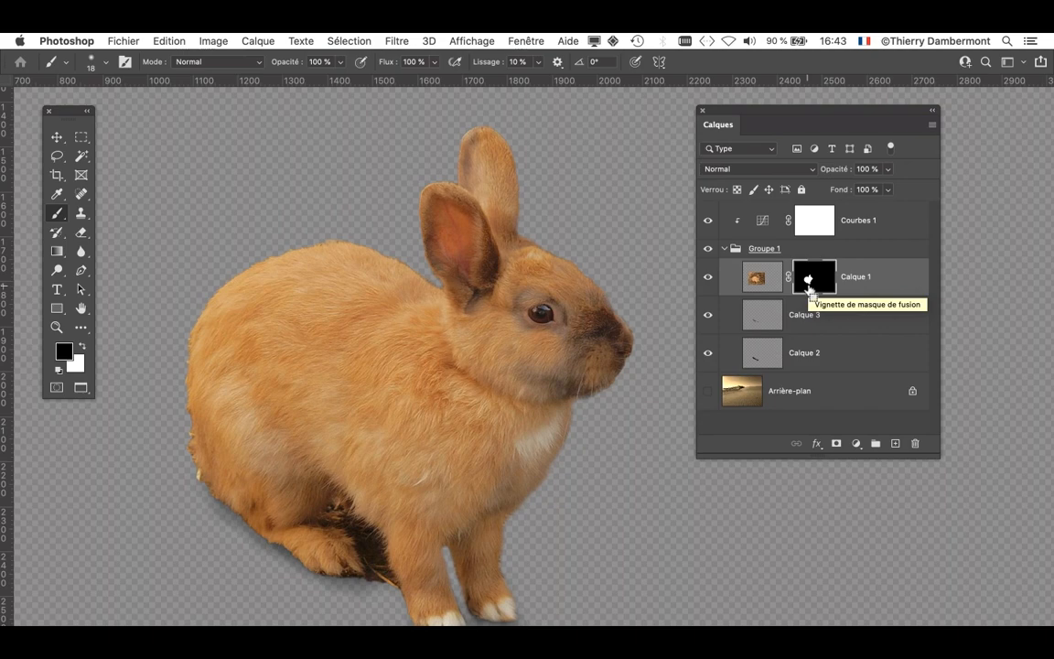
- Paint black on the Calque 1 mask with a 49-pixel brush to remove the straw and ground between the hind foot and front leg
{"action": "scroll", "coordinate": [635, 369], "scroll_direction": "up", "scroll_amount": 2}
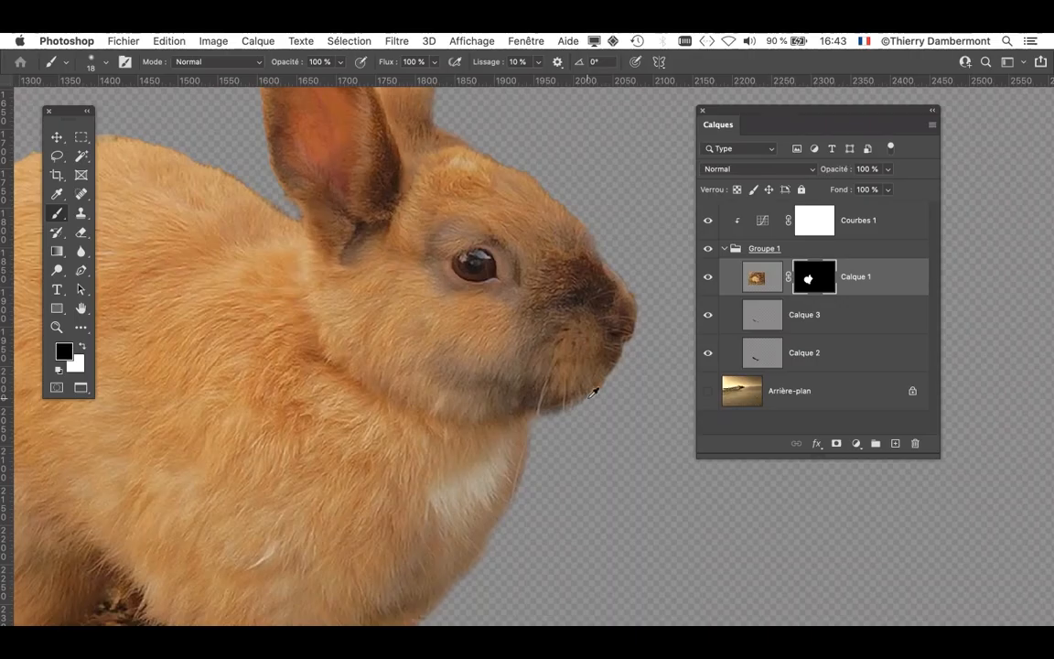
{"action": "left_click_drag", "start_coordinate": [587, 284], "coordinate": [612, 210]}
{"action": "scroll", "coordinate": [402, 407], "scroll_direction": "down", "scroll_amount": 10}
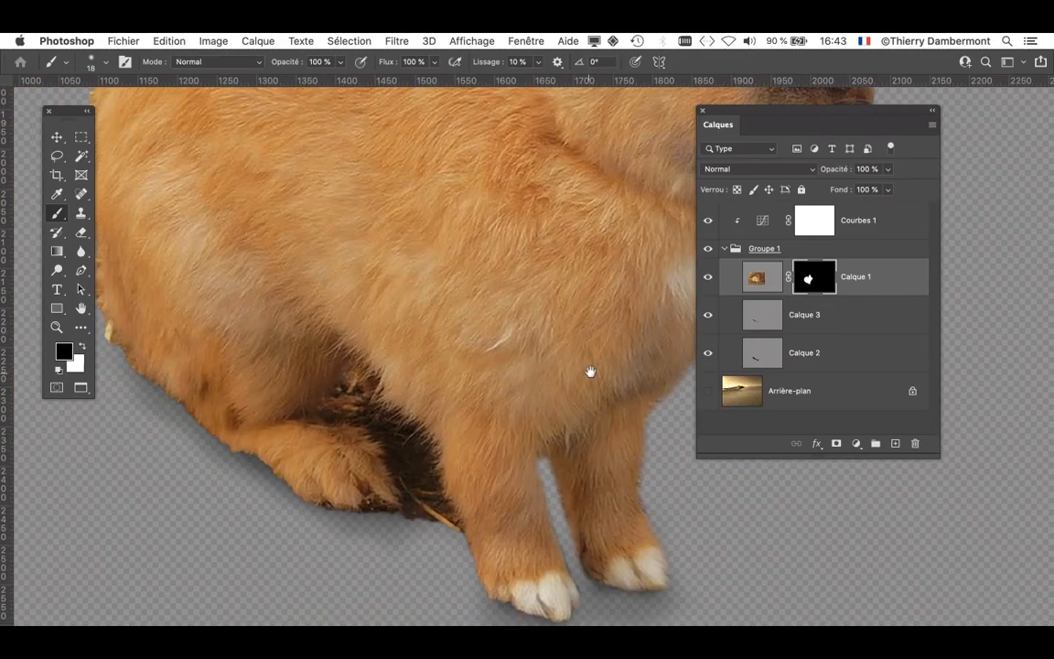
{"action": "left_click_drag", "start_coordinate": [742, 114], "coordinate": [862, 122]}
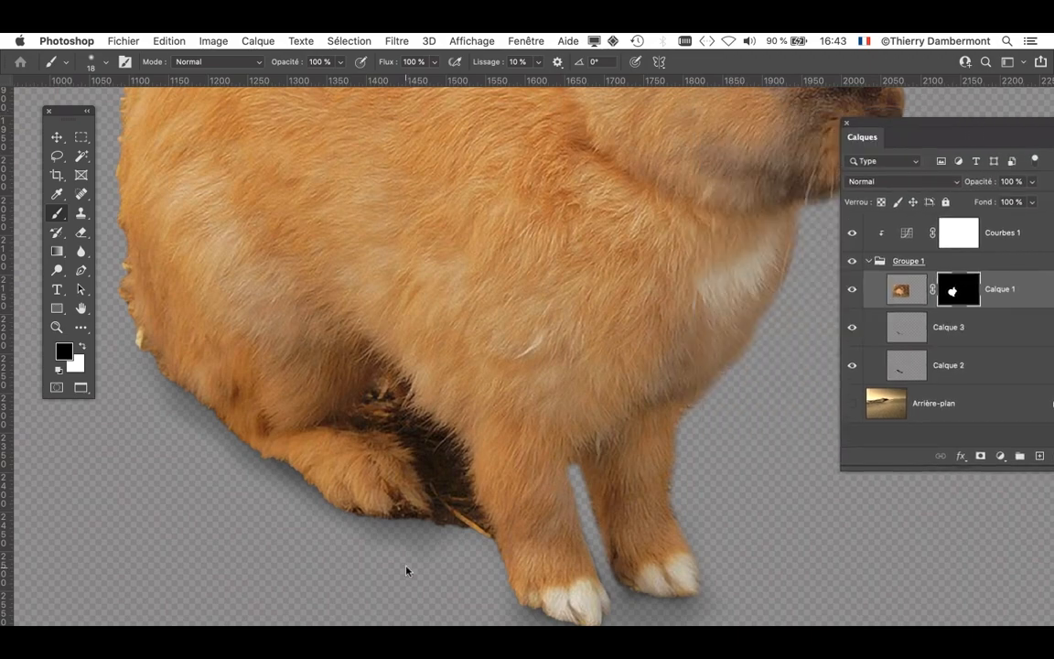
{"action": "mouse_move", "coordinate": [407, 572]}
{"action": "left_mouse_down"}
{"action": "mouse_move", "coordinate": [447, 557]}
{"action": "mouse_move", "coordinate": [480, 504]}
{"action": "mouse_move", "coordinate": [460, 454]}
{"action": "mouse_move", "coordinate": [407, 403]}
{"action": "mouse_move", "coordinate": [392, 450]}
{"action": "mouse_move", "coordinate": [347, 445]}
{"action": "left_mouse_up"}
{"action": "scroll", "coordinate": [452, 555], "scroll_direction": "up", "scroll_amount": 3}
{"action": "scroll", "coordinate": [452, 556], "scroll_direction": "up", "scroll_amount": 1}
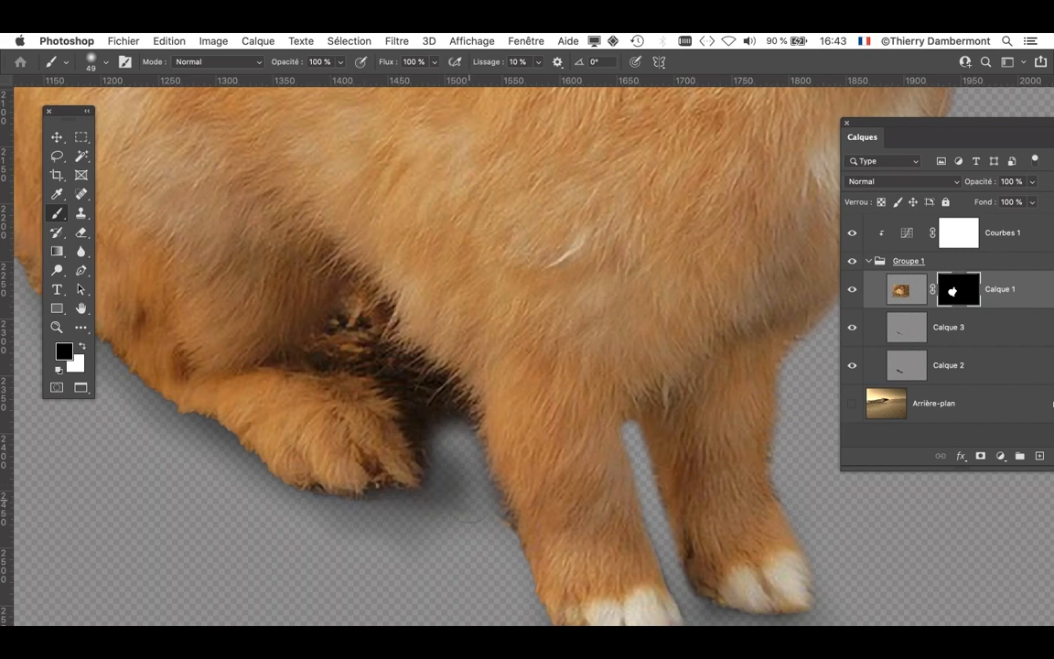
{"action": "scroll", "coordinate": [454, 492], "scroll_direction": "up", "scroll_amount": 2}
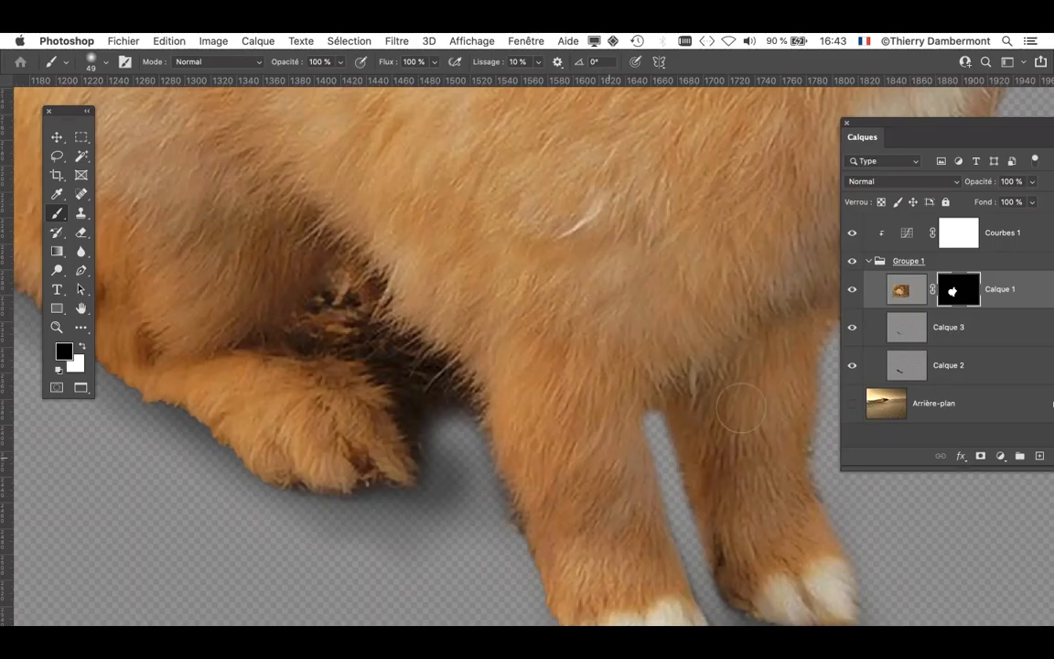
- Select the shadow layer Calque 3 and erase its excess shadow between the hind foot and front leg with a 104-pixel eraser
{"action": "left_click", "coordinate": [853, 364]}
{"action": "left_click", "coordinate": [854, 364]}
{"action": "left_click", "coordinate": [852, 332]}
{"action": "left_click", "coordinate": [884, 335]}
{"action": "left_click", "coordinate": [81, 232]}
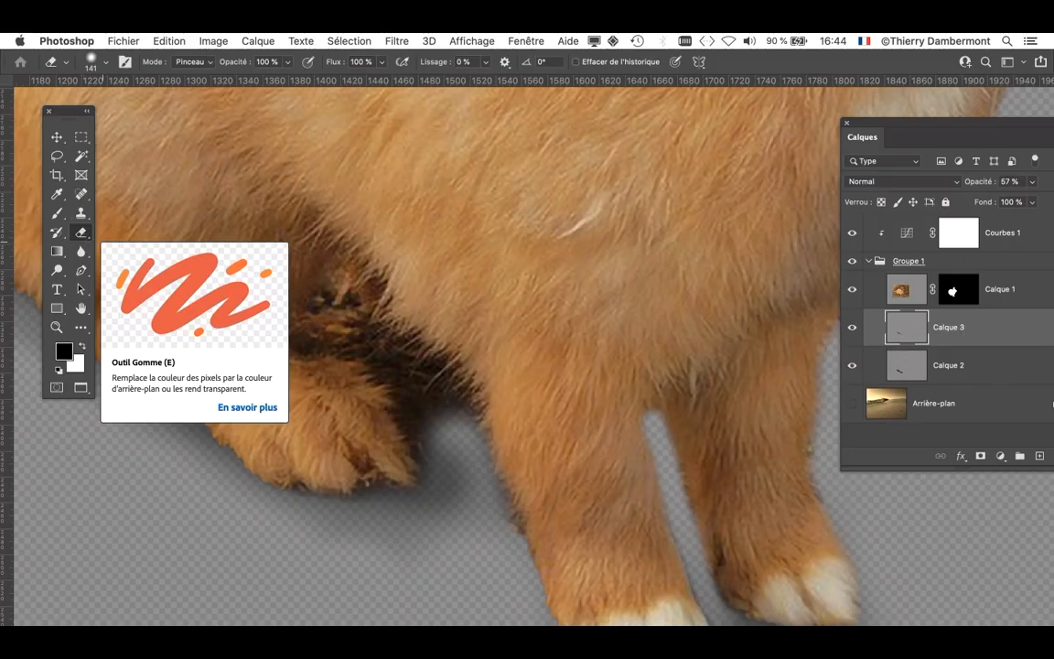
{"action": "left_click_drag", "start_coordinate": [503, 542], "coordinate": [456, 547]}
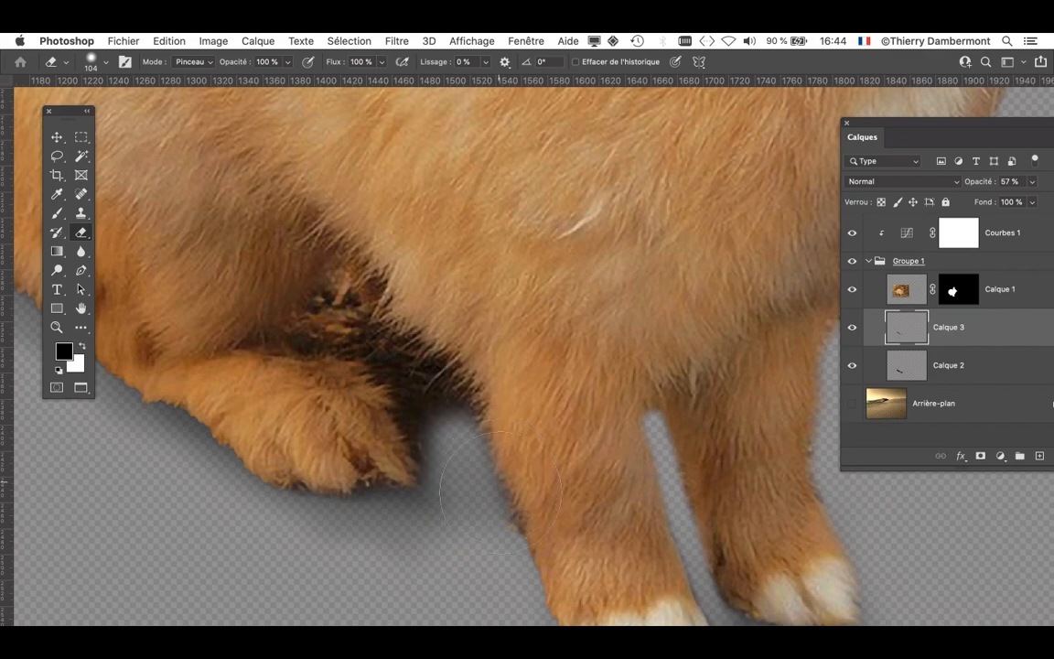
- Open the properties of the Calque 1 layer mask, choosing Afficher les propriétés as the default action for masks
{"action": "scroll", "coordinate": [436, 538], "scroll_direction": "down", "scroll_amount": 8}
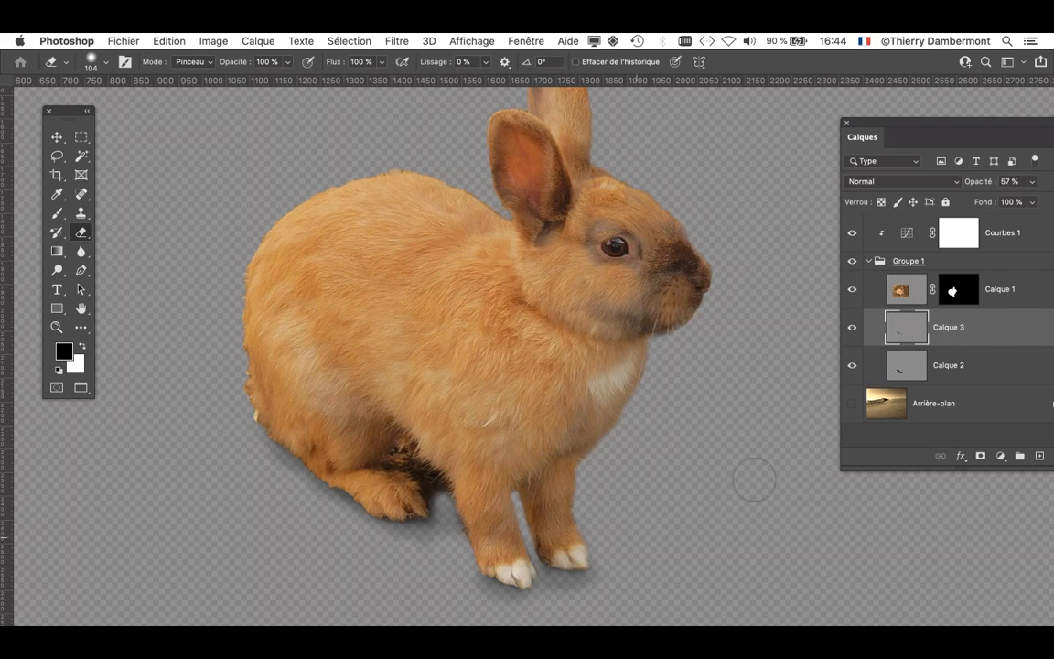
{"action": "scroll", "coordinate": [535, 385], "scroll_direction": "down", "scroll_amount": 4}
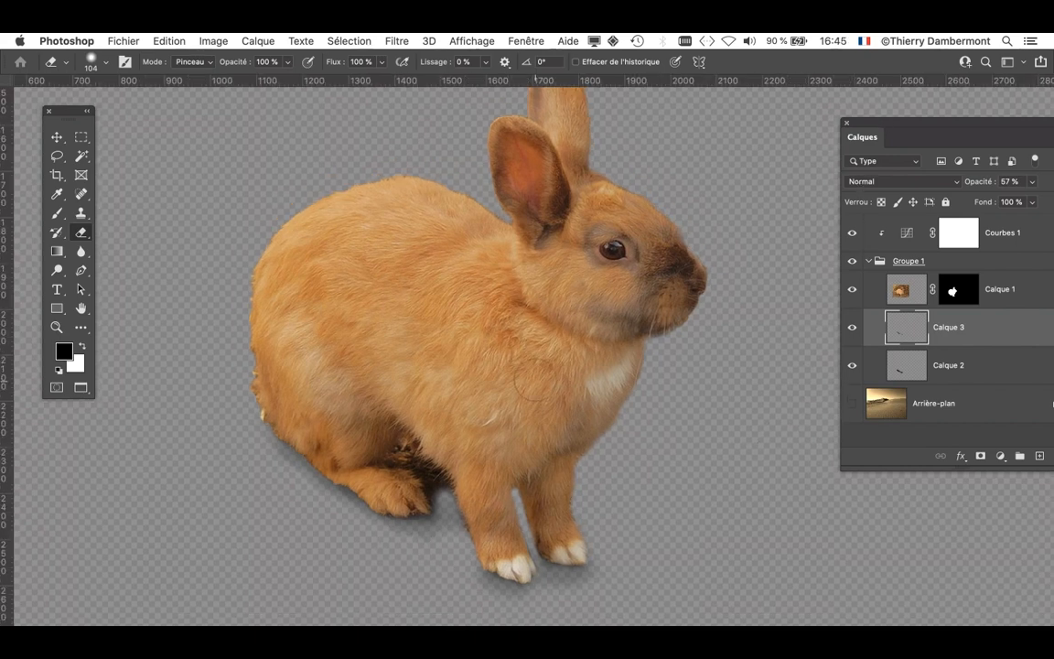
{"action": "left_click_drag", "start_coordinate": [532, 384], "coordinate": [343, 354]}
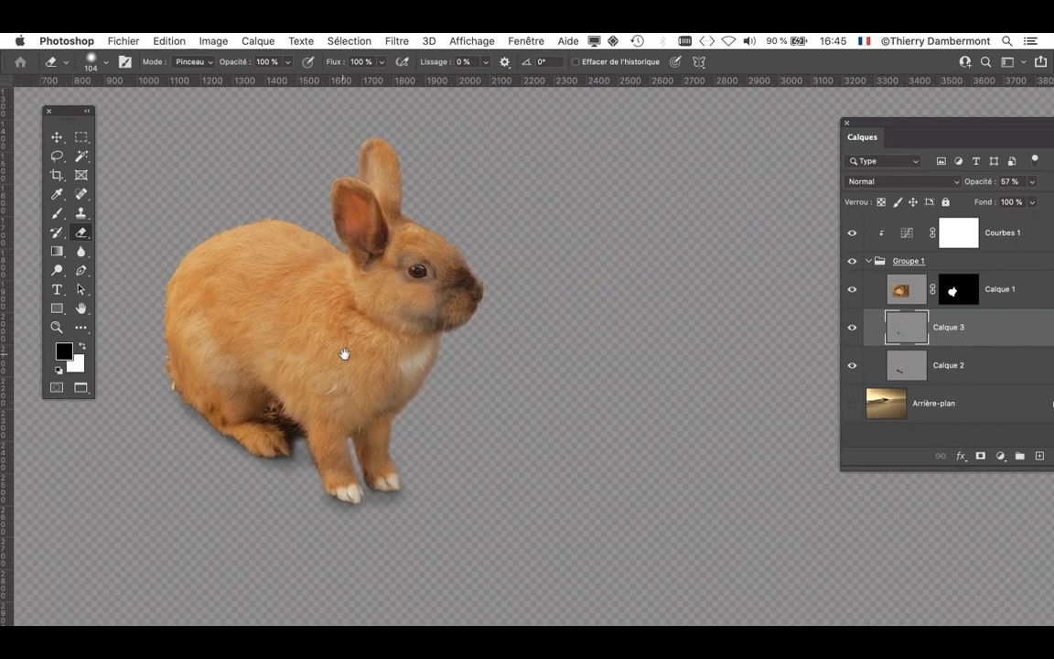
{"action": "left_click_drag", "start_coordinate": [872, 126], "coordinate": [739, 124]}
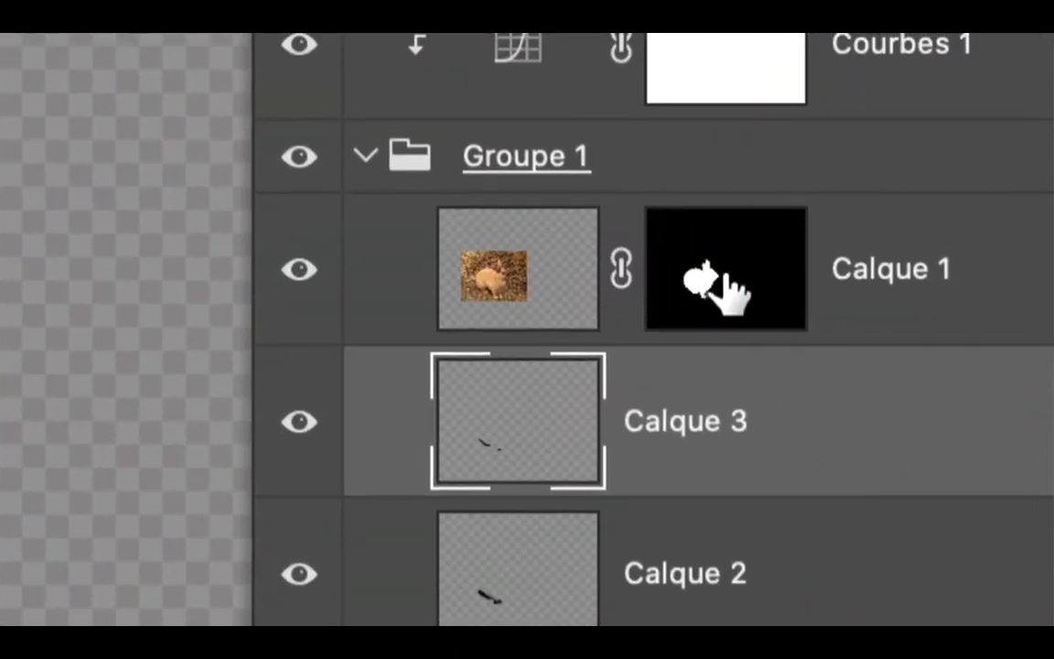
{"action": "left_click", "coordinate": [732, 293]}
{"action": "double_click", "coordinate": [734, 279]}
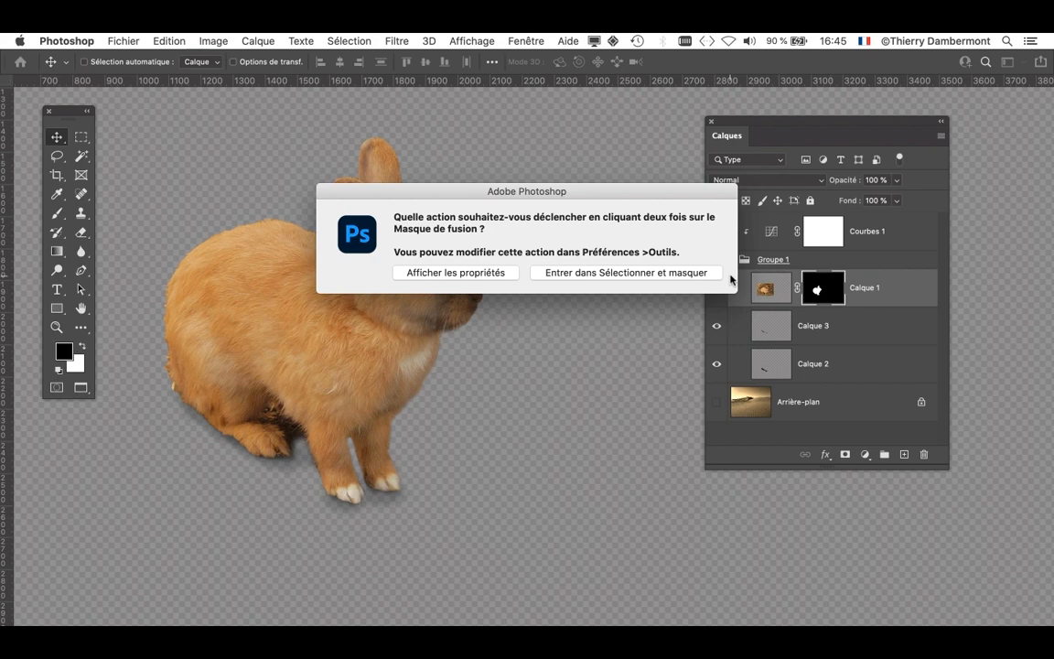
{"action": "left_click", "coordinate": [493, 278]}
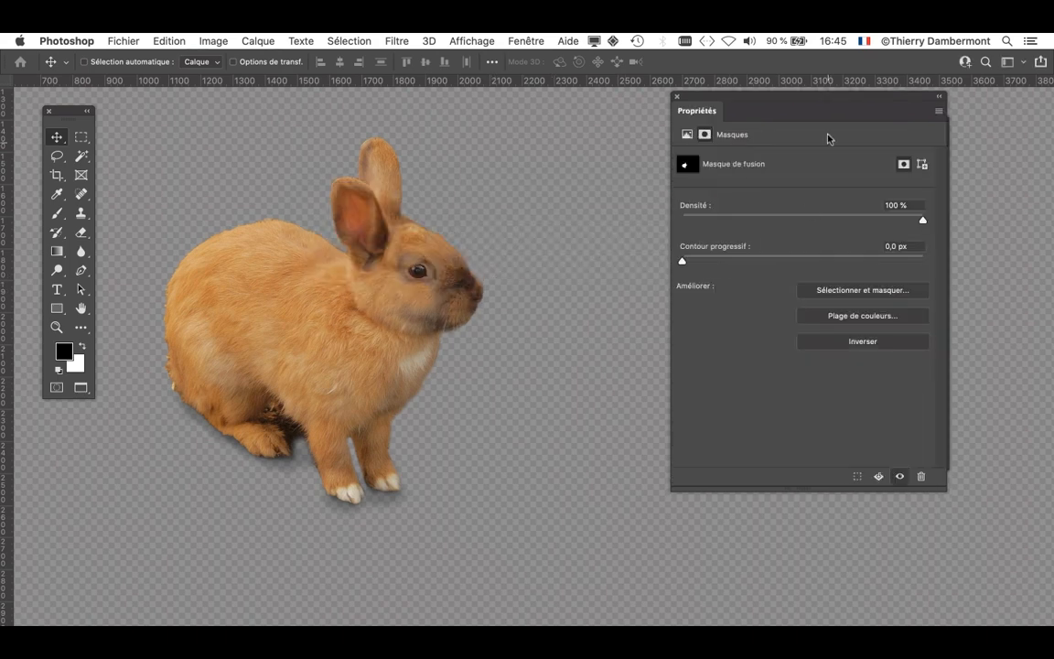
- View the mask in the Sélectionner et masquer workspace, exit it, and close the mask properties
{"action": "left_click_drag", "start_coordinate": [777, 101], "coordinate": [629, 129]}
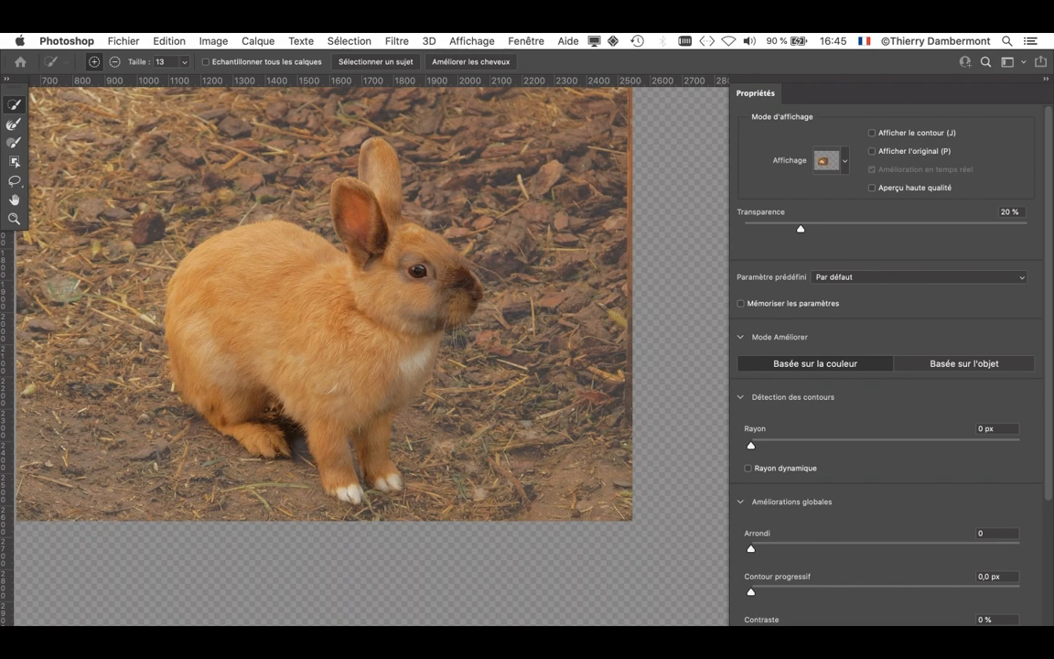
{"action": "key", "text": "Return"}
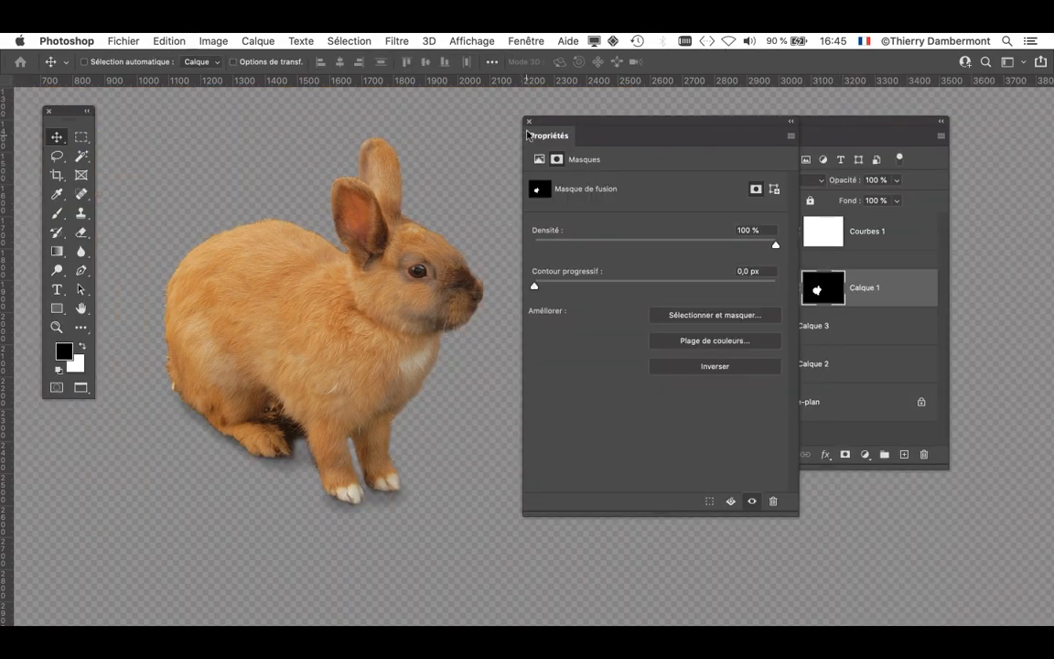
{"action": "left_click", "coordinate": [529, 122]}
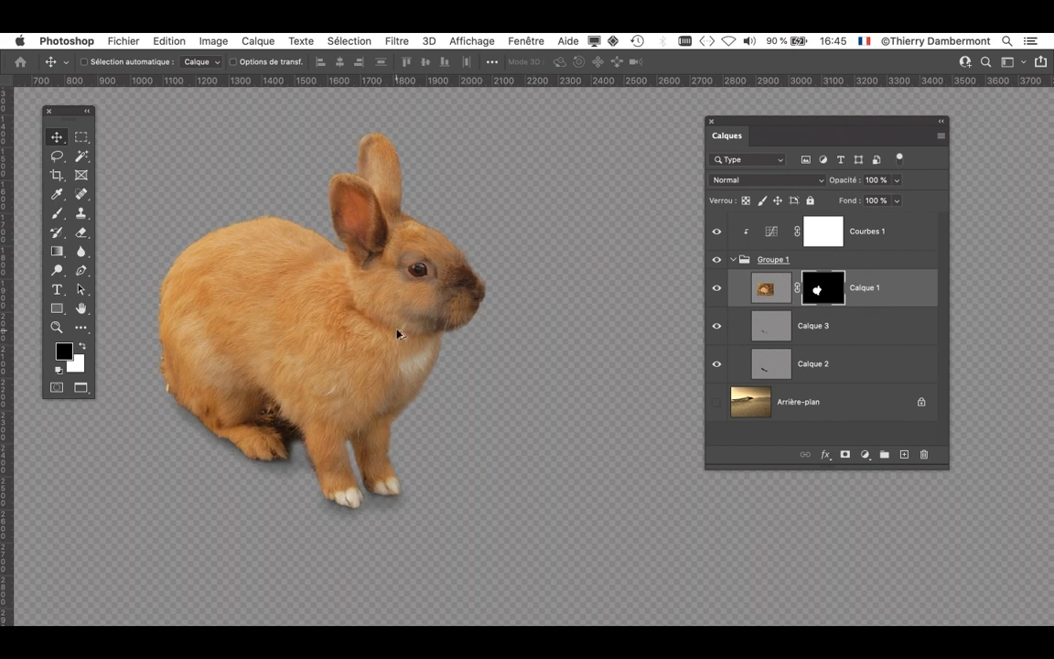
{"action": "scroll", "coordinate": [354, 293], "scroll_direction": "up", "scroll_amount": 3}
{"action": "left_click_drag", "start_coordinate": [361, 284], "coordinate": [510, 388]}
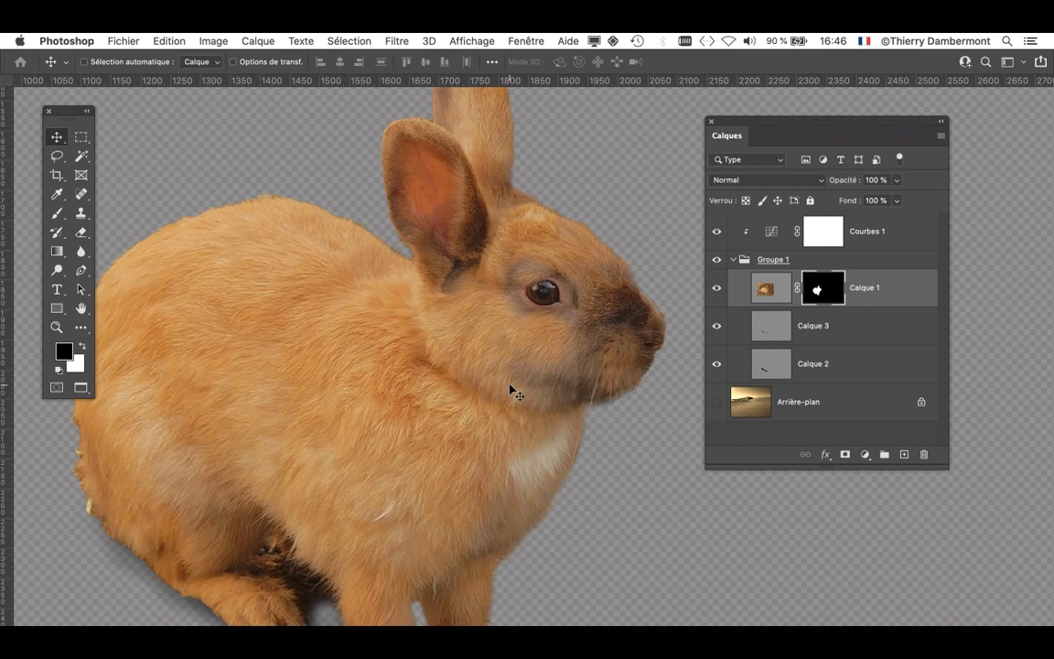
{"action": "scroll", "coordinate": [551, 384], "scroll_direction": "down", "scroll_amount": 5}
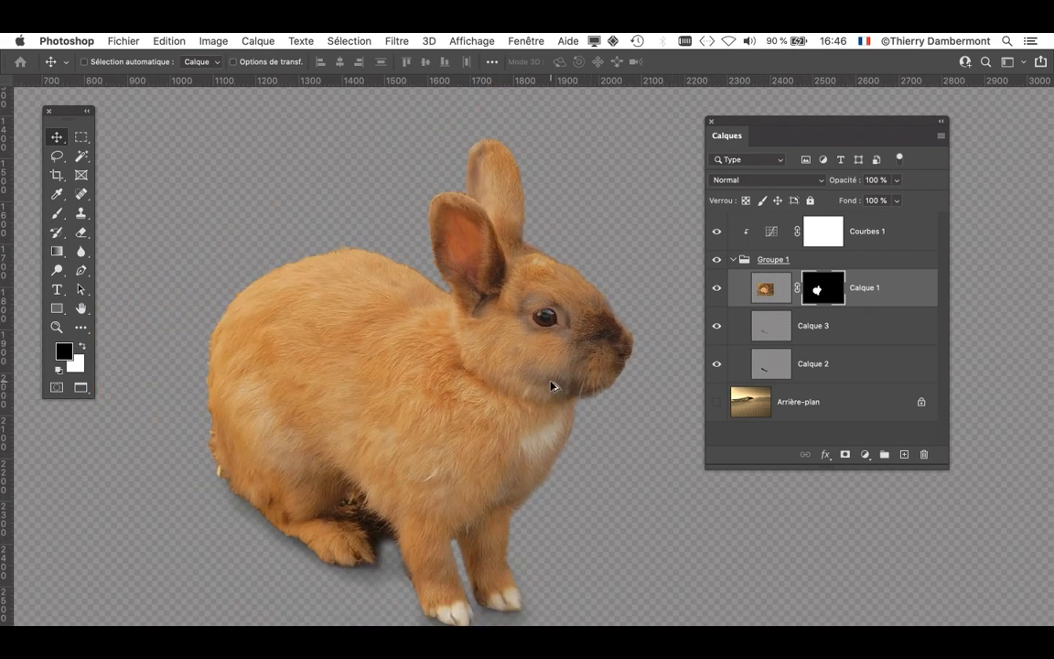
- Disable the Calque 1 layer mask so the full rabbit photo shows
{"action": "scroll", "coordinate": [551, 385], "scroll_direction": "down", "scroll_amount": 1}
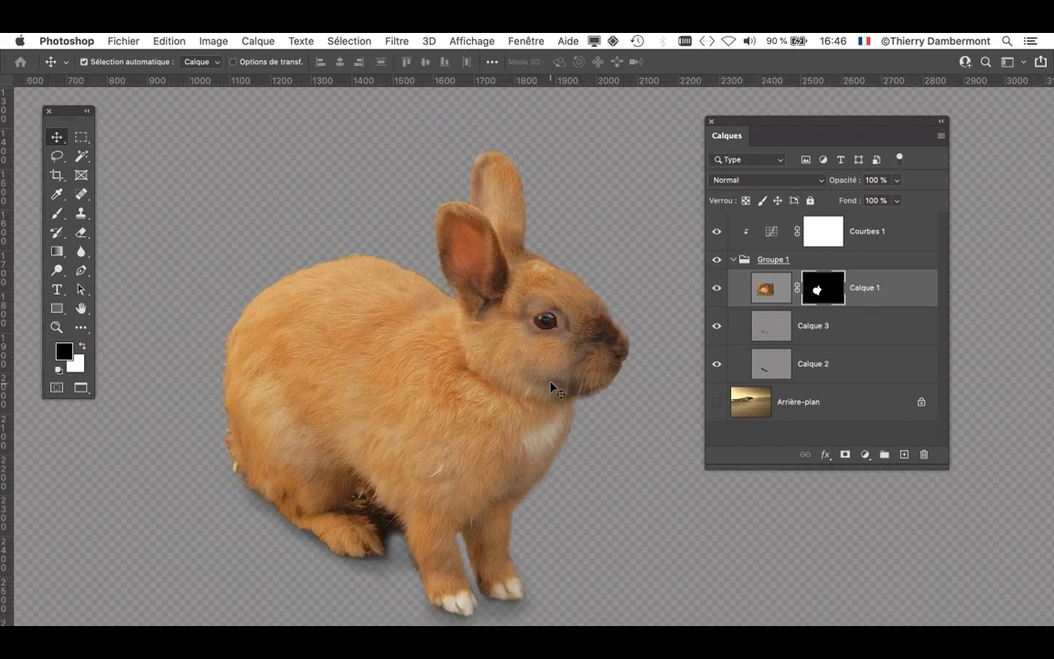
{"action": "scroll", "coordinate": [490, 328], "scroll_direction": "down", "scroll_amount": 3}
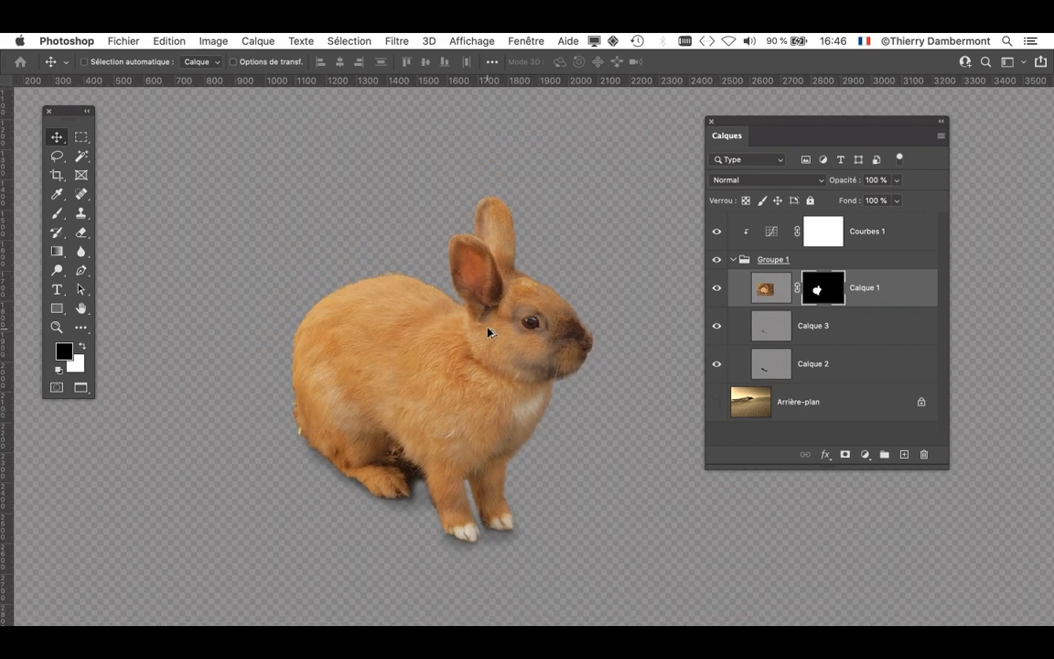
{"action": "left_click_drag", "start_coordinate": [492, 284], "coordinate": [423, 238]}
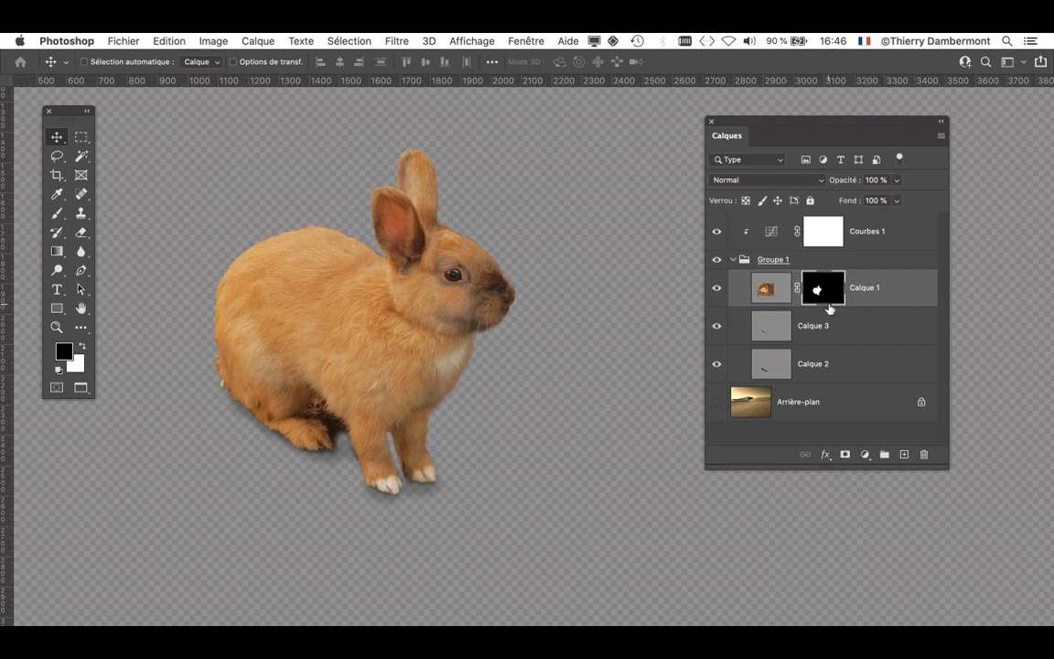
{"action": "left_click_drag", "start_coordinate": [946, 466], "coordinate": [927, 487]}
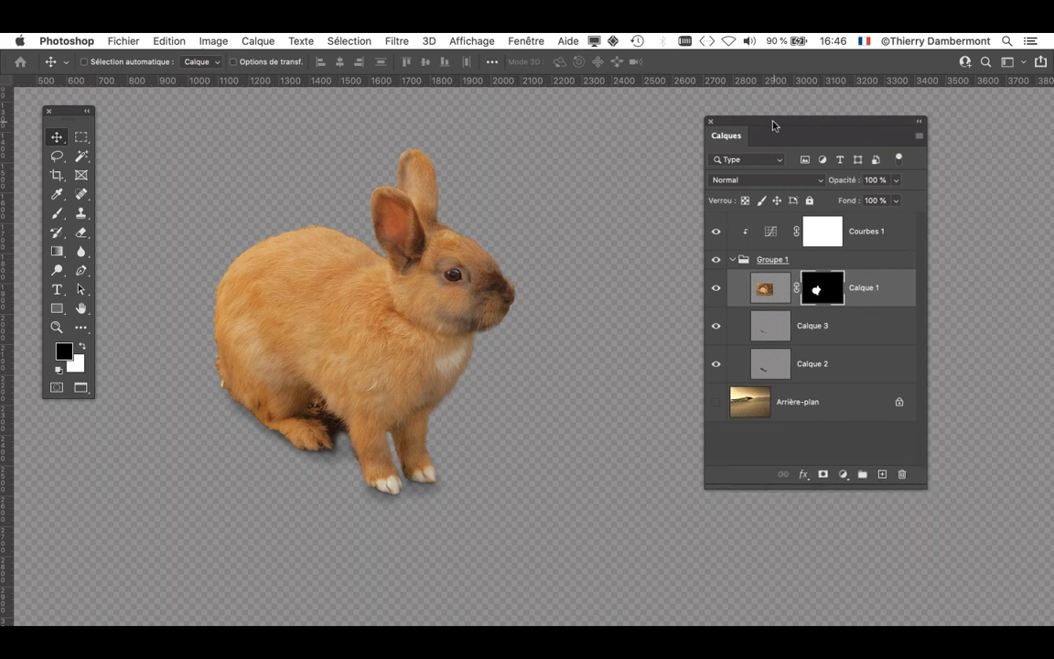
{"action": "left_click_drag", "start_coordinate": [774, 126], "coordinate": [631, 116]}
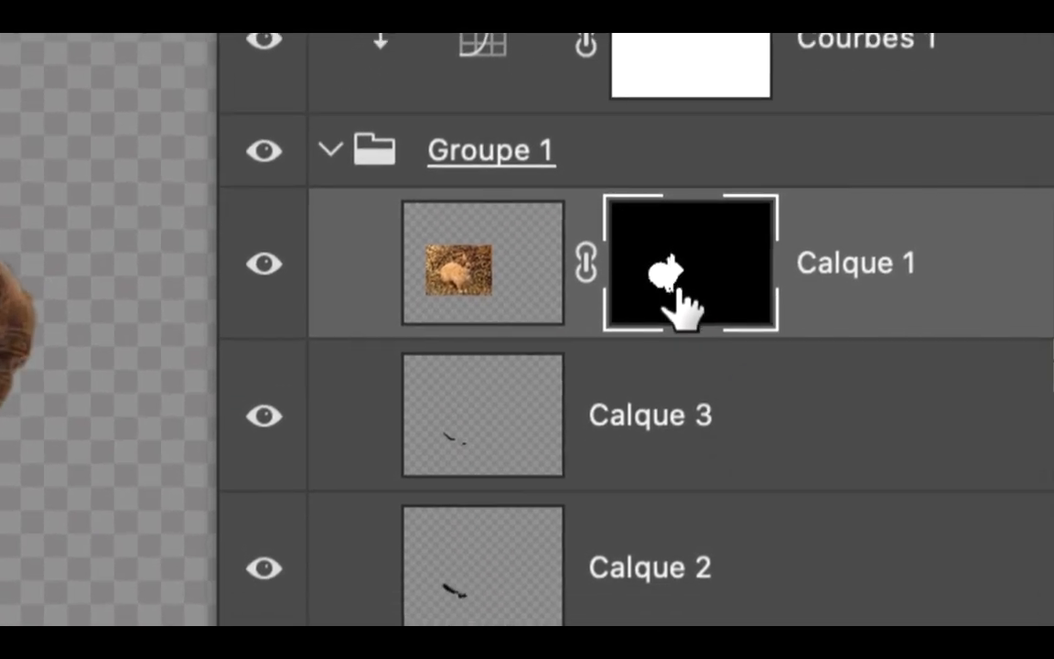
{"action": "left_click", "coordinate": [677, 295], "text": "shift"}
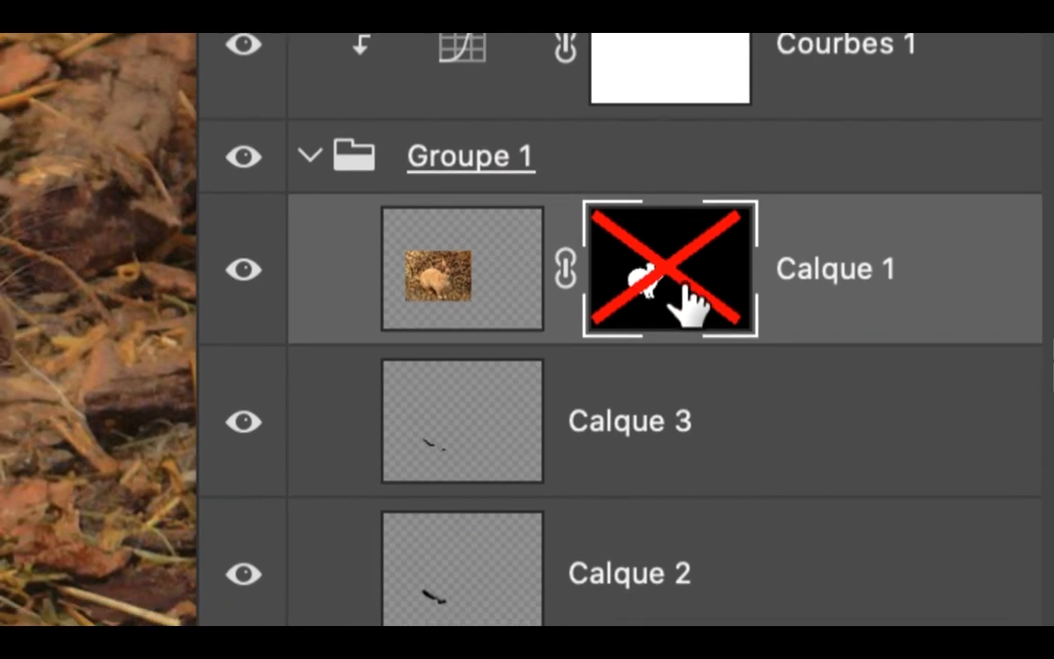
{"action": "left_click_drag", "start_coordinate": [685, 289], "coordinate": [686, 293]}
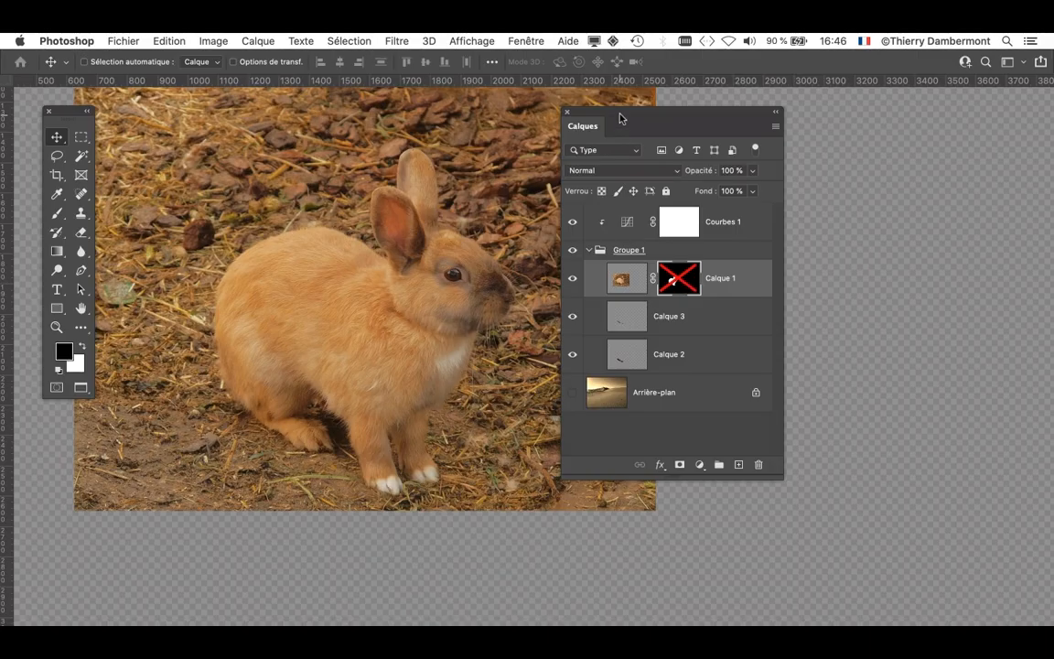
- Display the document's channels (Couches) beside the layer list, clear of the rabbit
{"action": "left_click_drag", "start_coordinate": [621, 117], "coordinate": [749, 142]}
{"action": "left_click_drag", "start_coordinate": [529, 267], "coordinate": [559, 324]}
{"action": "left_click_drag", "start_coordinate": [716, 143], "coordinate": [757, 137]}
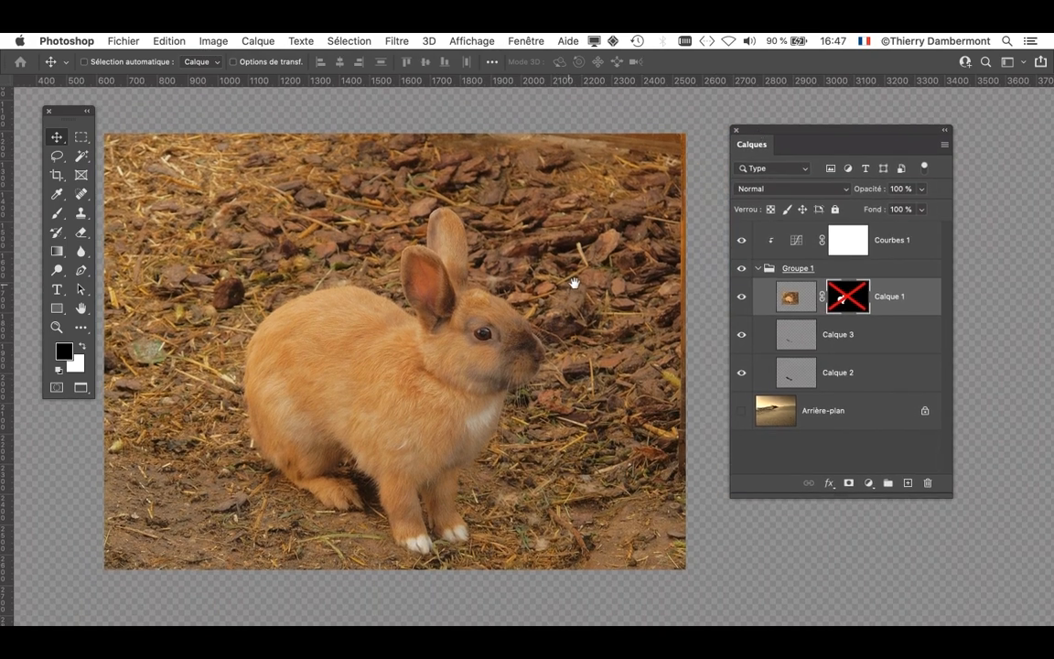
{"action": "left_click_drag", "start_coordinate": [572, 283], "coordinate": [595, 275]}
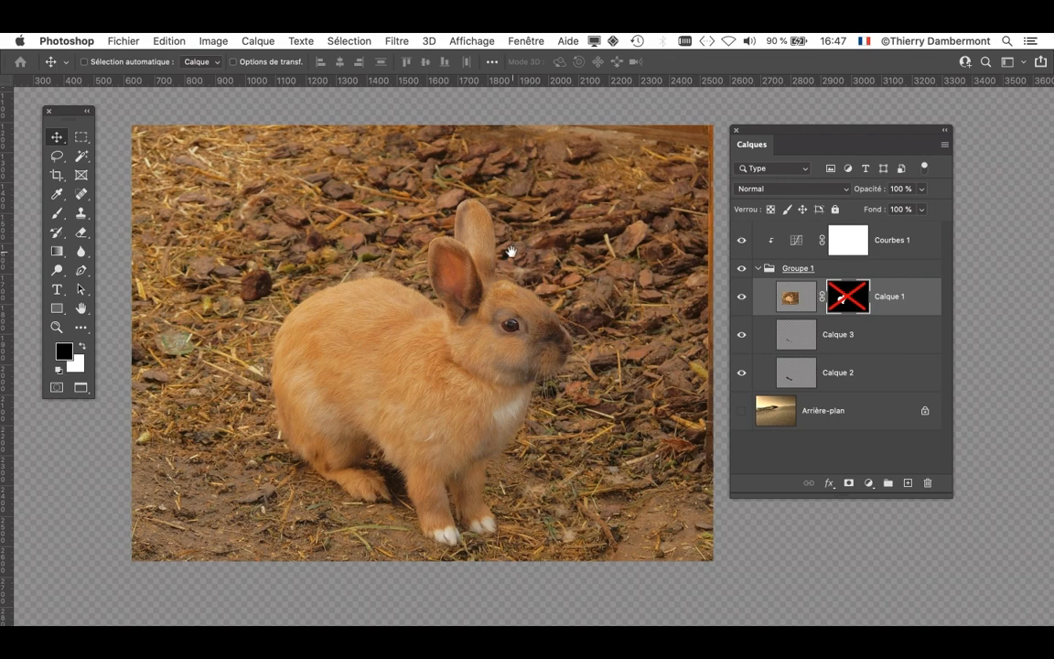
{"action": "left_click_drag", "start_coordinate": [510, 252], "coordinate": [380, 246]}
{"action": "left_click_drag", "start_coordinate": [751, 134], "coordinate": [912, 132]}
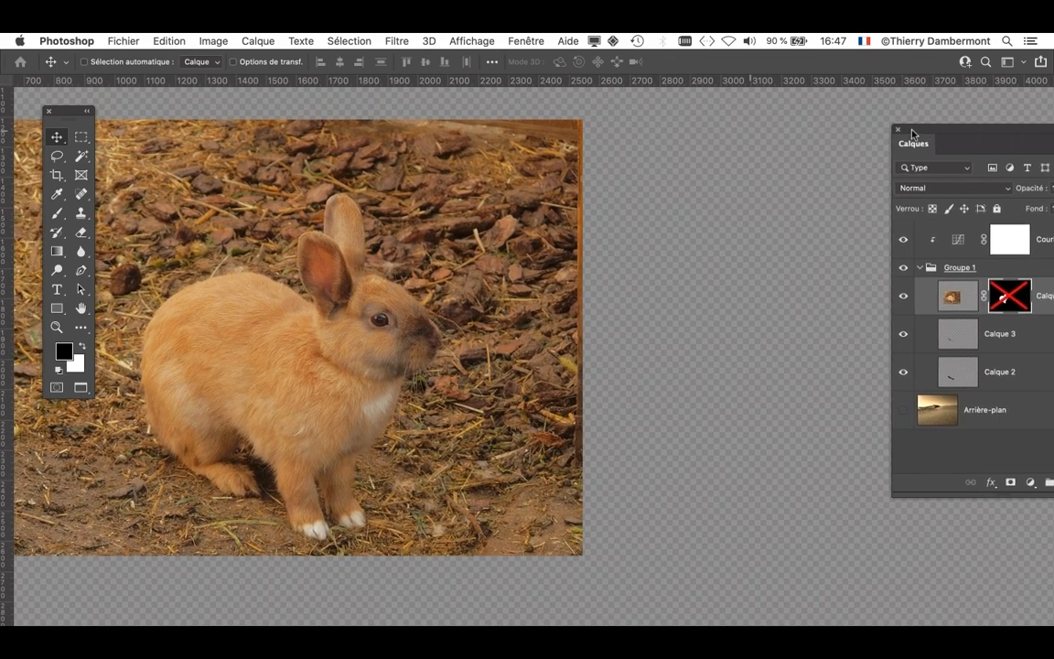
{"action": "left_click", "coordinate": [539, 39]}
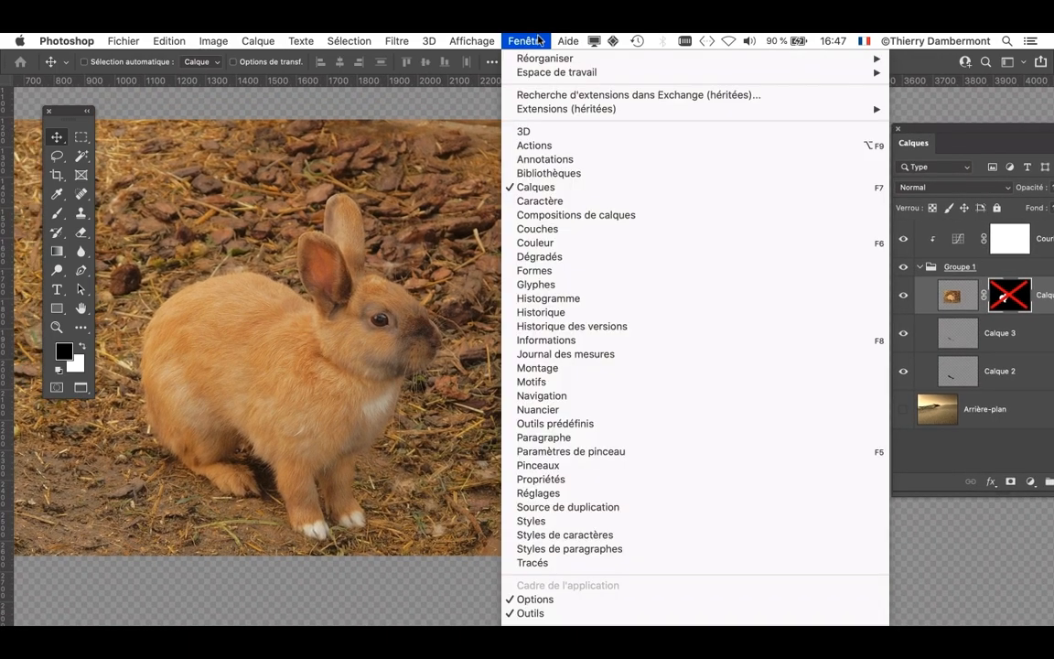
{"action": "left_click", "coordinate": [554, 228]}
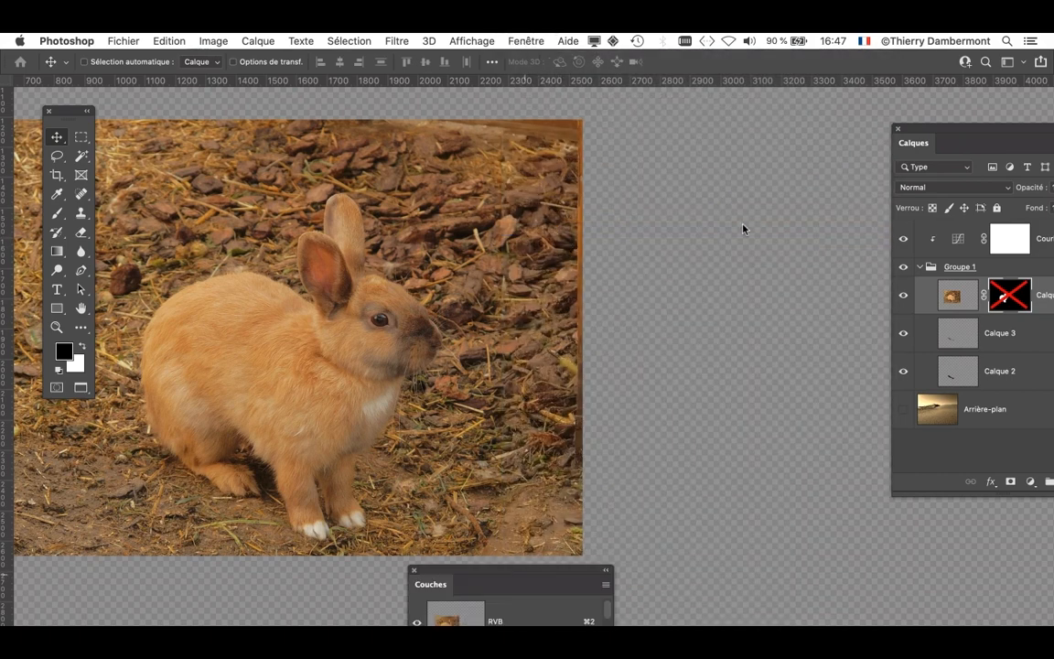
{"action": "left_click_drag", "start_coordinate": [438, 576], "coordinate": [547, 123]}
{"action": "left_click_drag", "start_coordinate": [950, 150], "coordinate": [785, 116]}
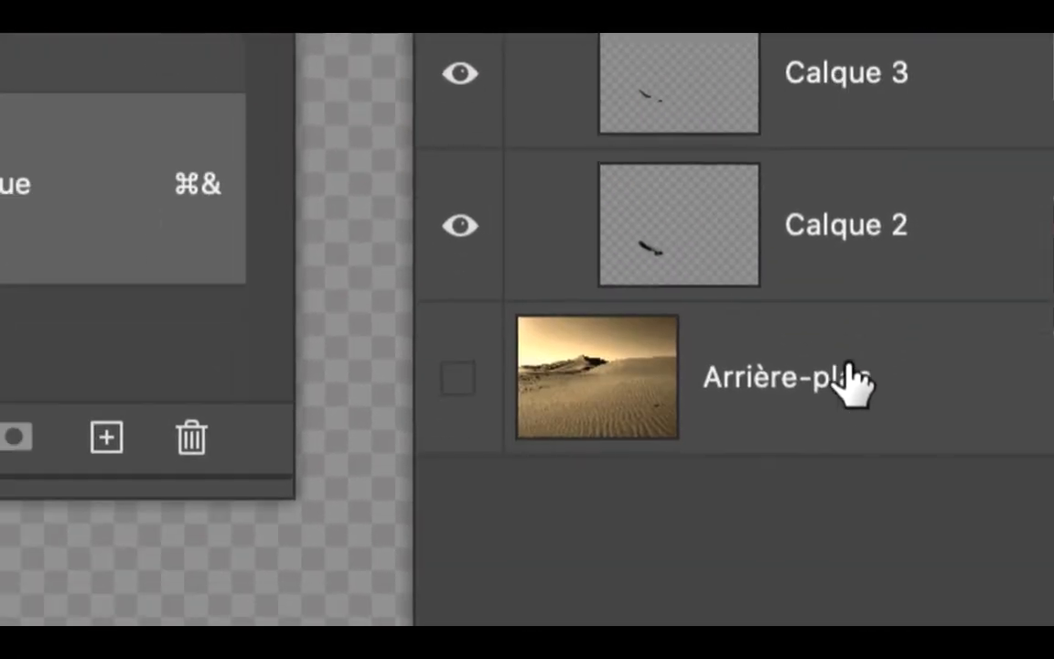
- Select the Calque 1 layer and show its Calque 1 Masque channel as a coloured overlay on the photo
{"action": "left_click", "coordinate": [833, 547]}
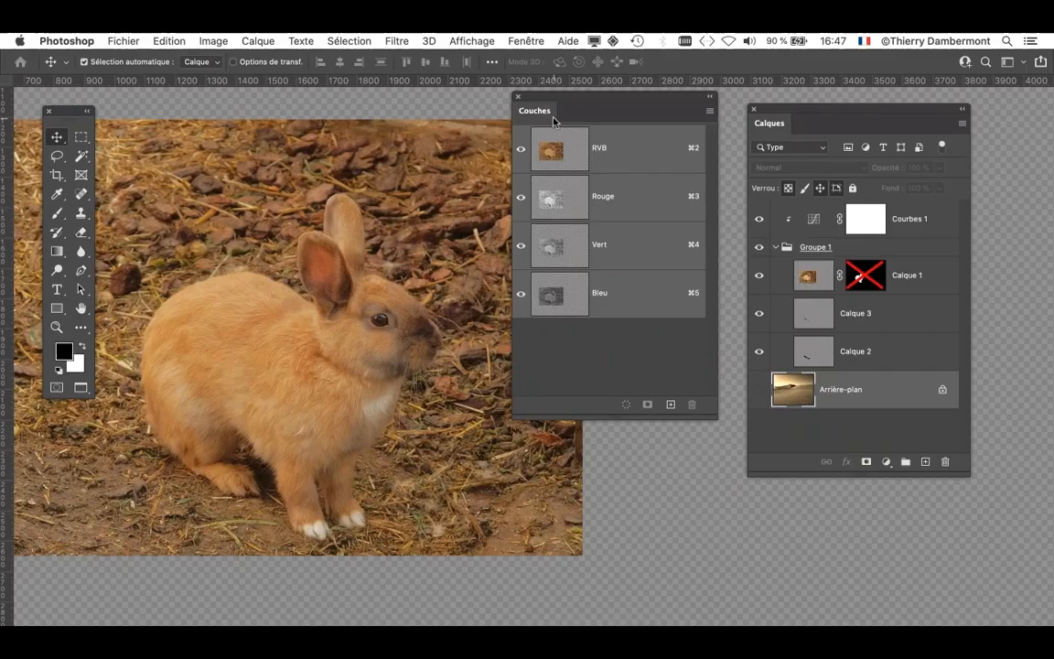
{"action": "left_click", "coordinate": [825, 279]}
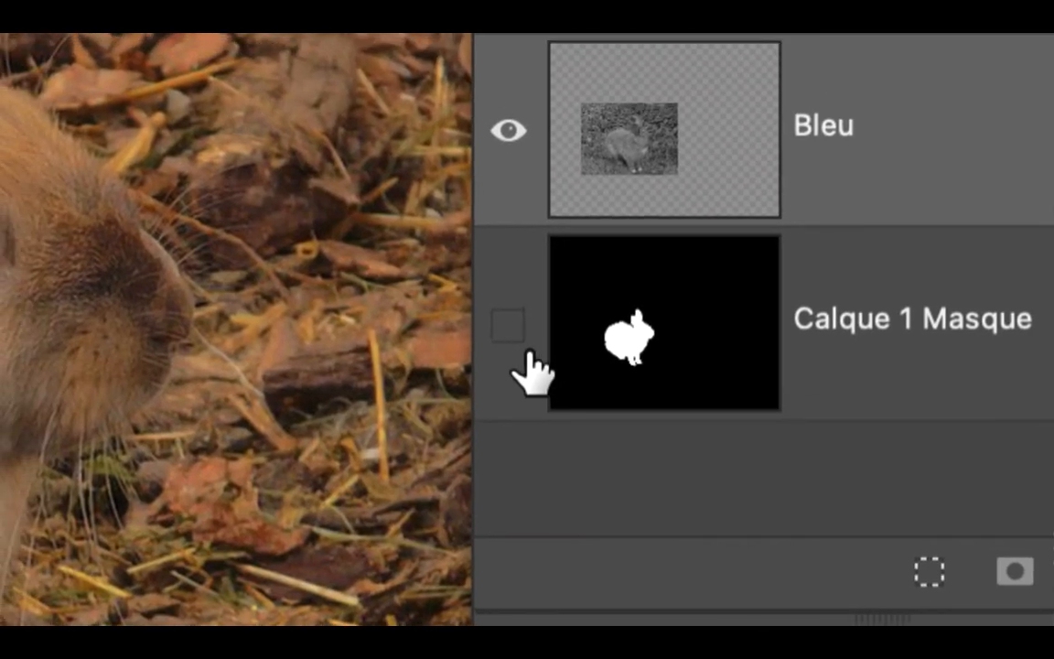
{"action": "left_click", "coordinate": [529, 351]}
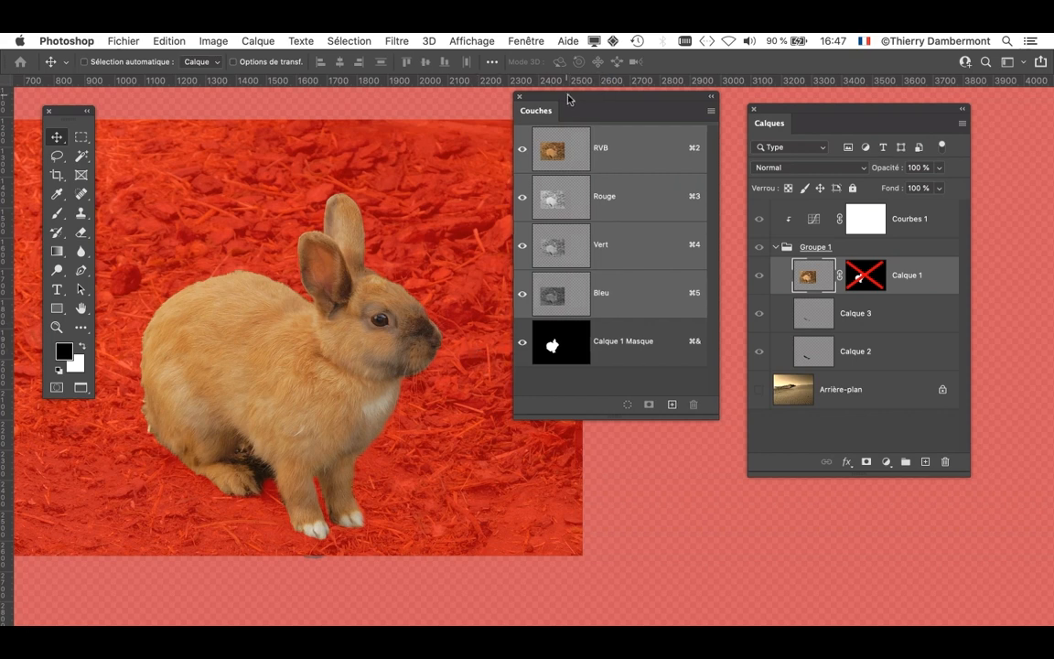
- Change the overlay colour of the Calque 1 Masque channel from its display options to green 12ff00
{"action": "left_click_drag", "start_coordinate": [567, 99], "coordinate": [653, 69]}
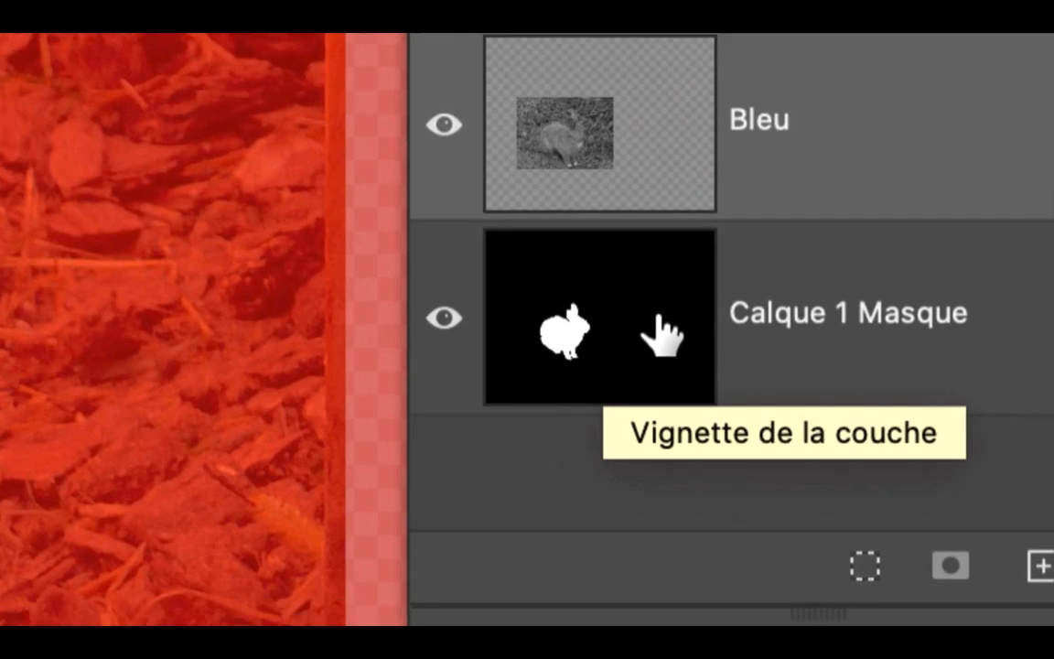
{"action": "double_click", "coordinate": [612, 335]}
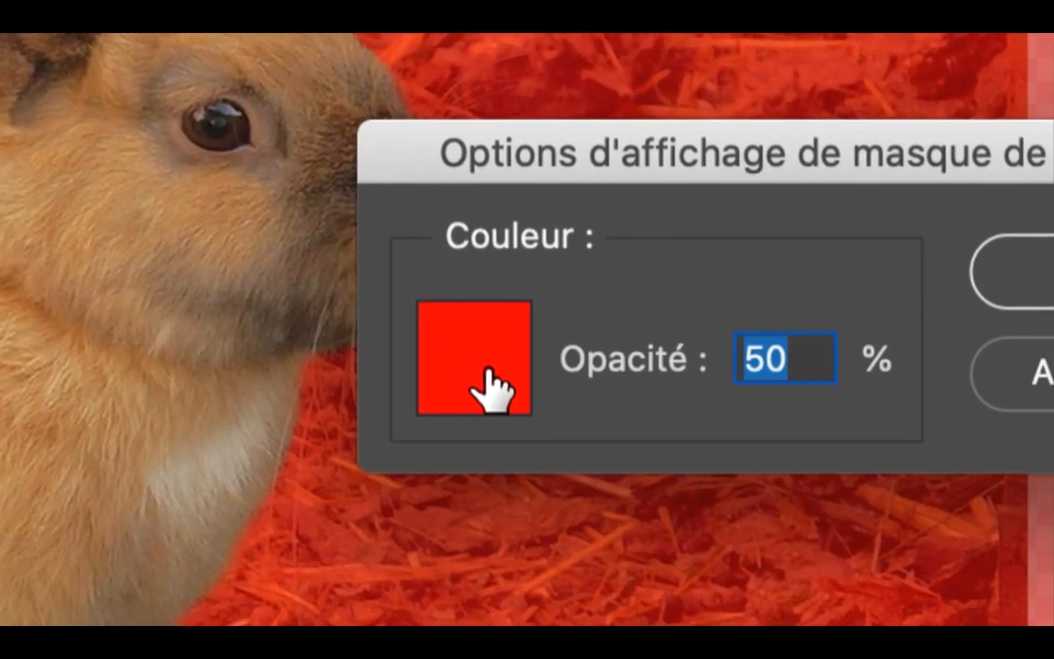
{"action": "left_click", "coordinate": [446, 463]}
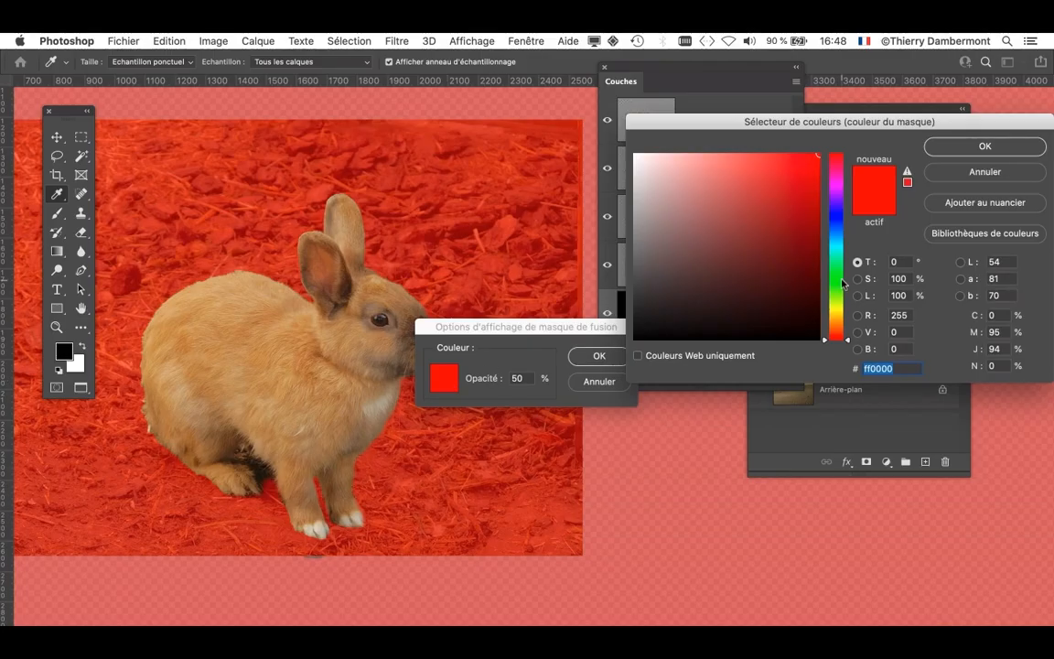
{"action": "left_click", "coordinate": [835, 281]}
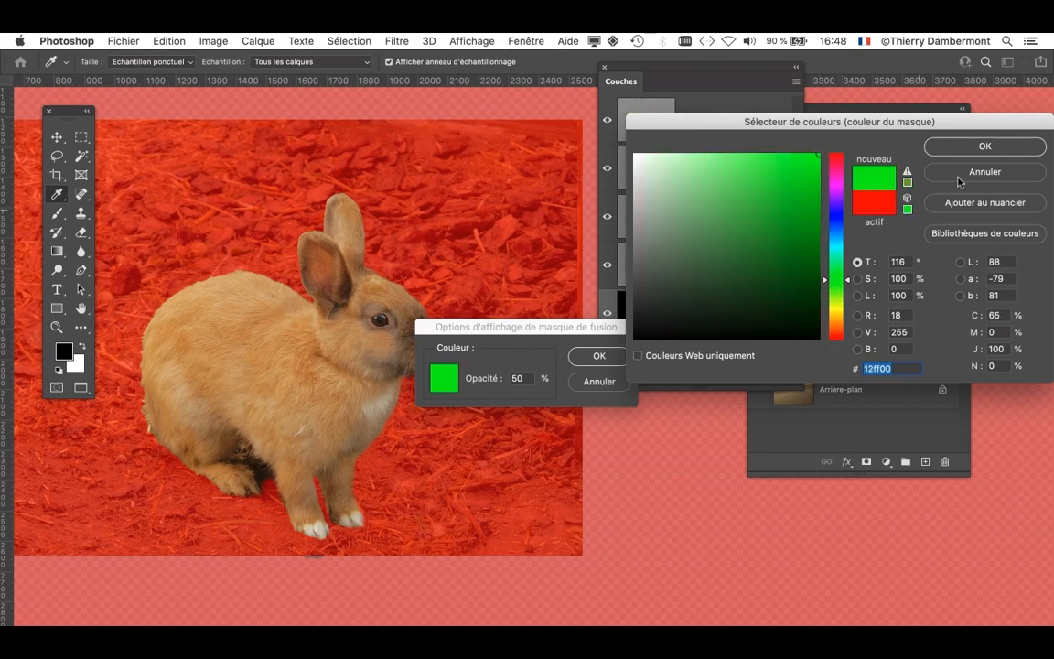
{"action": "left_click", "coordinate": [985, 146]}
{"action": "left_click", "coordinate": [598, 355]}
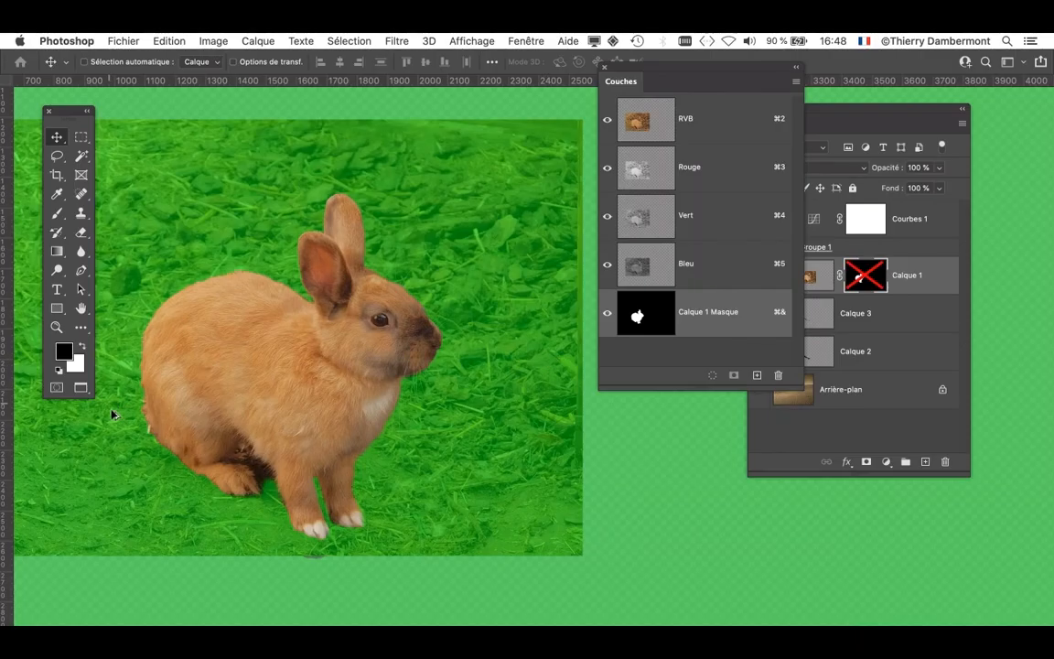
- Paint black on the Calque 1 mask along the rabbit's rump and back with a soft brush to clean the fur edge
{"action": "scroll", "coordinate": [147, 440], "scroll_direction": "up", "scroll_amount": 5}
{"action": "left_click_drag", "start_coordinate": [290, 388], "coordinate": [353, 431]}
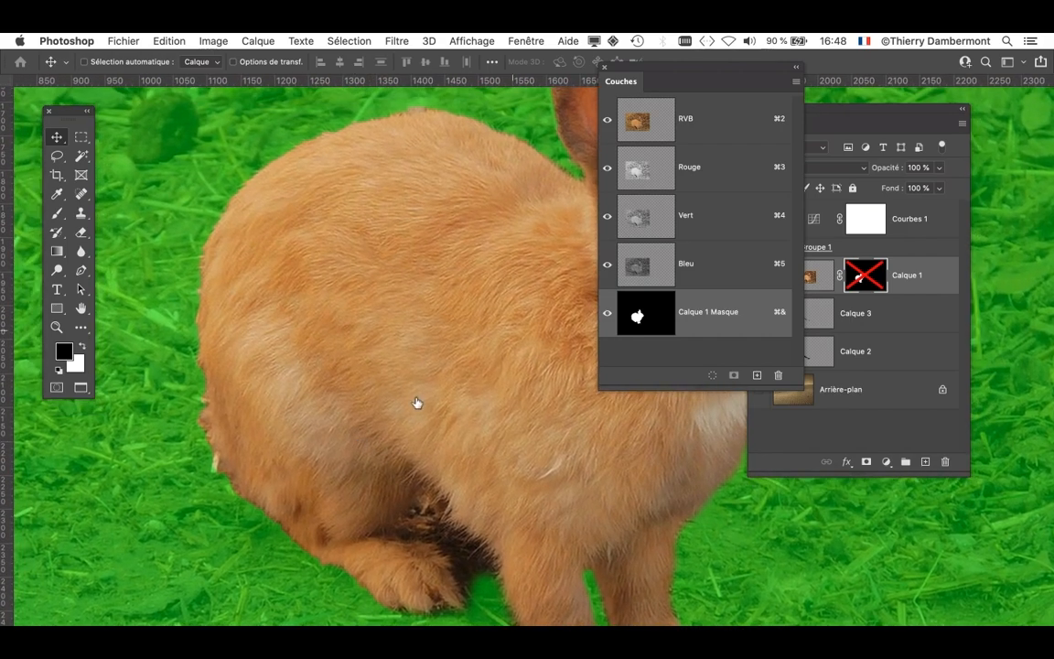
{"action": "left_click_drag", "start_coordinate": [630, 64], "coordinate": [802, 507]}
{"action": "left_click", "coordinate": [54, 216]}
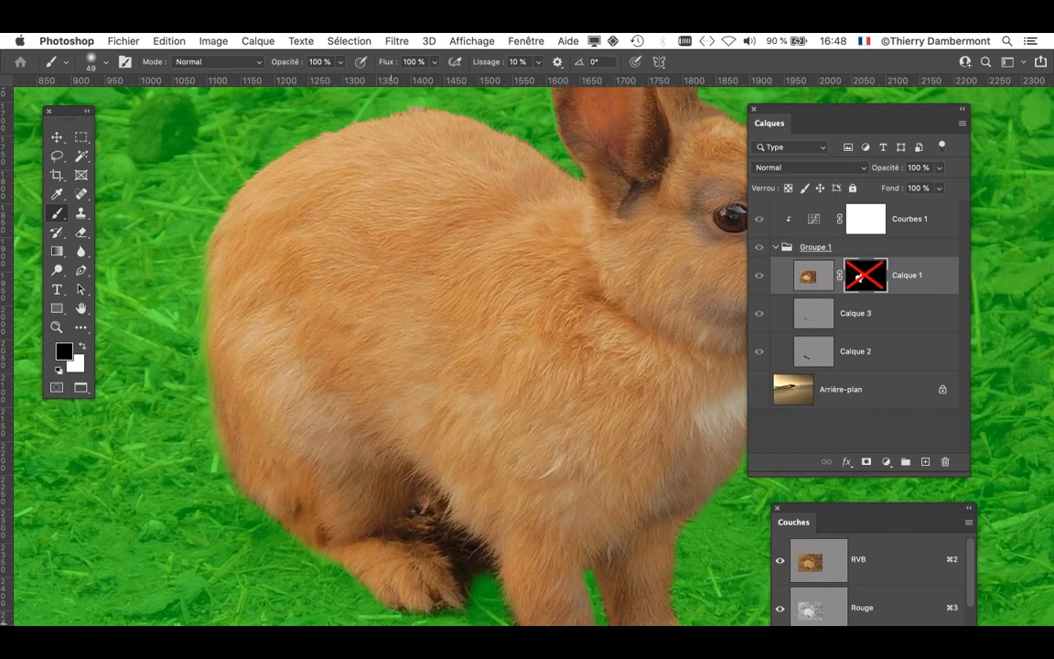
{"action": "mouse_move", "coordinate": [486, 379]}
{"action": "left_mouse_down"}
{"action": "mouse_move", "coordinate": [440, 539]}
{"action": "mouse_move", "coordinate": [440, 527]}
{"action": "left_mouse_up"}
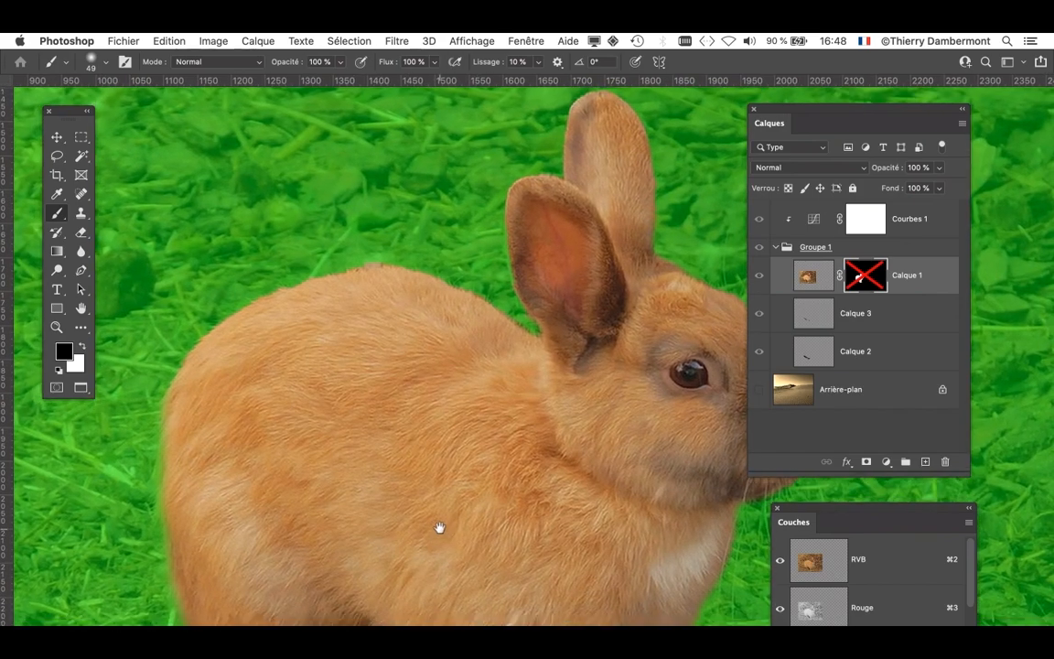
{"action": "left_click_drag", "start_coordinate": [309, 381], "coordinate": [348, 379]}
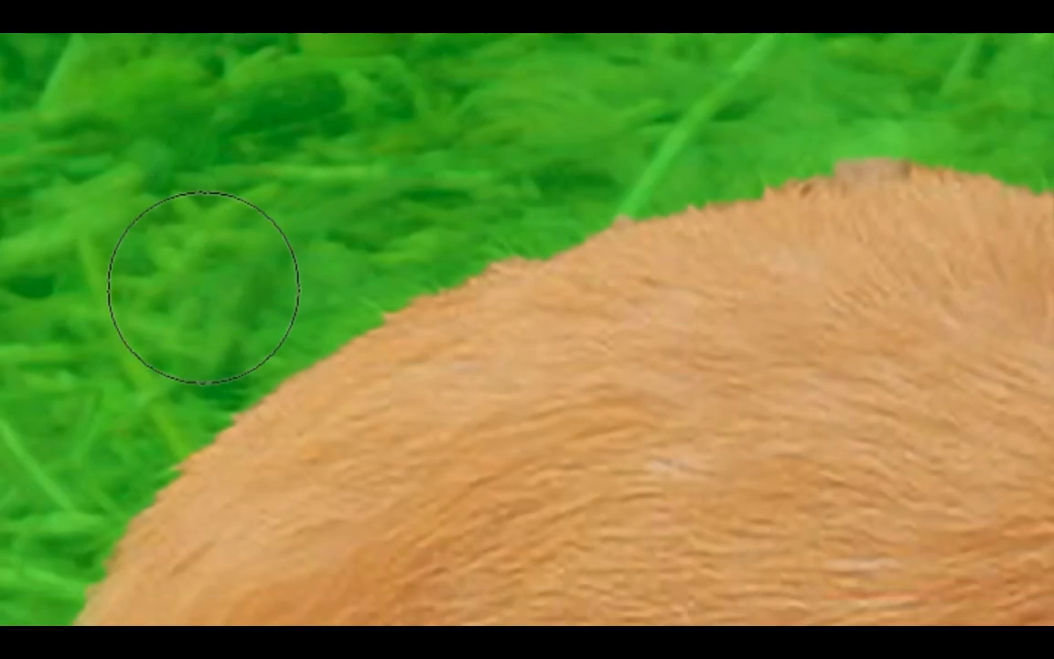
{"action": "mouse_move", "coordinate": [193, 293]}
{"action": "left_mouse_down"}
{"action": "mouse_move", "coordinate": [146, 302]}
{"action": "mouse_move", "coordinate": [155, 304]}
{"action": "left_mouse_up"}
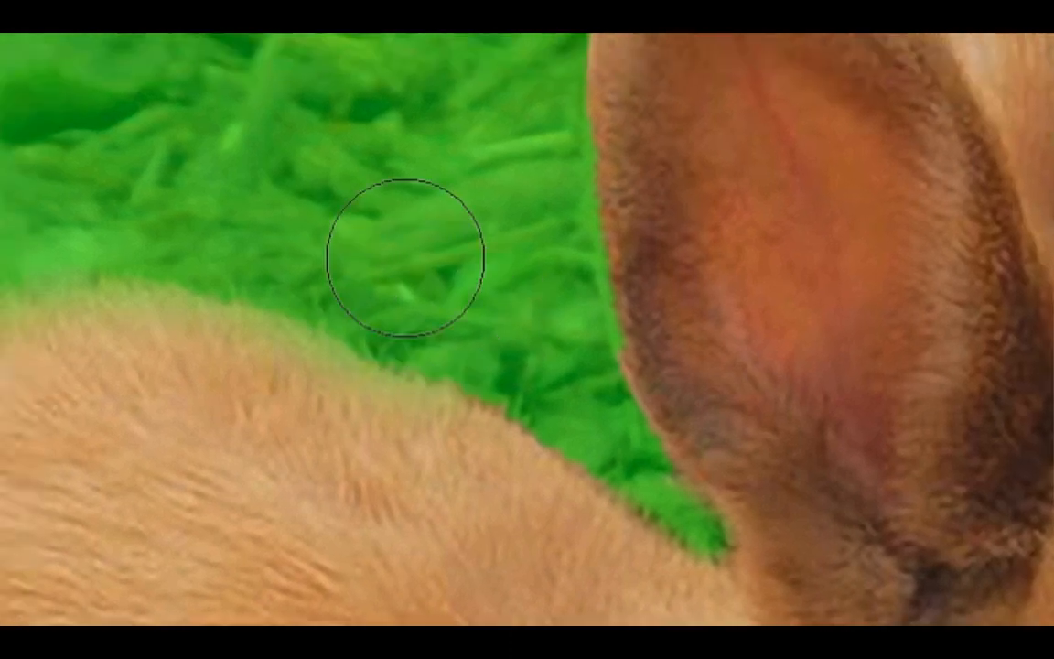
{"action": "left_click_drag", "start_coordinate": [406, 258], "coordinate": [383, 245], "text": "ctrl+alt"}
{"action": "left_click_drag", "start_coordinate": [407, 282], "coordinate": [403, 271], "text": "ctrl+alt"}
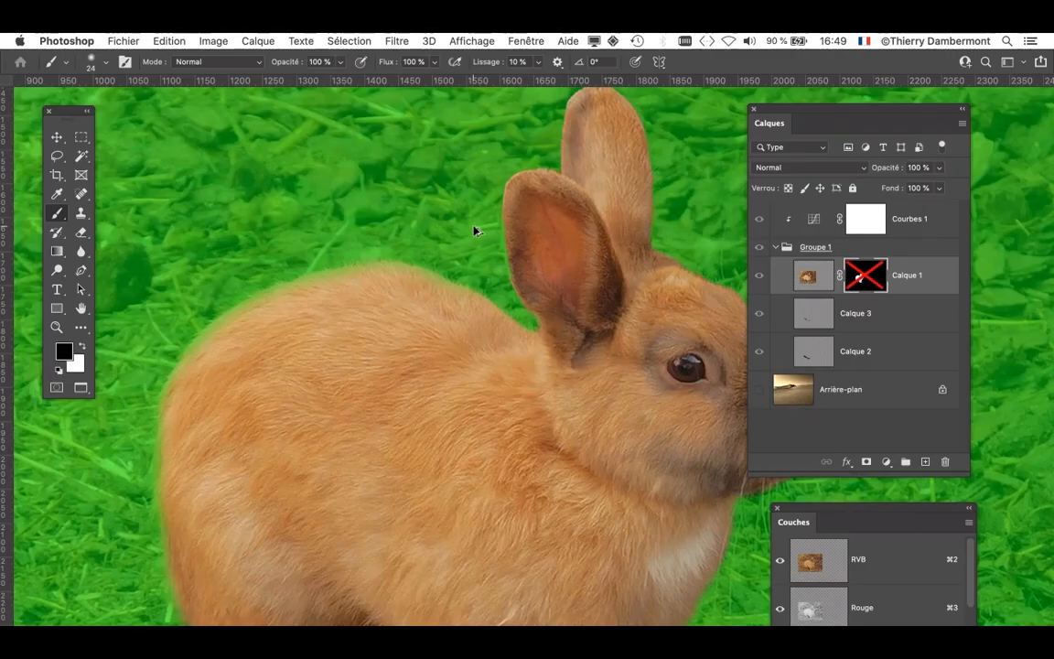
- Paint black on the mask along the rabbit's forehead with a 38-pixel brush to tidy the head's outline
{"action": "left_click_drag", "start_coordinate": [513, 345], "coordinate": [290, 386]}
{"action": "left_click_drag", "start_coordinate": [424, 393], "coordinate": [376, 319]}
{"action": "scroll", "coordinate": [425, 244], "scroll_direction": "up", "scroll_amount": 5}
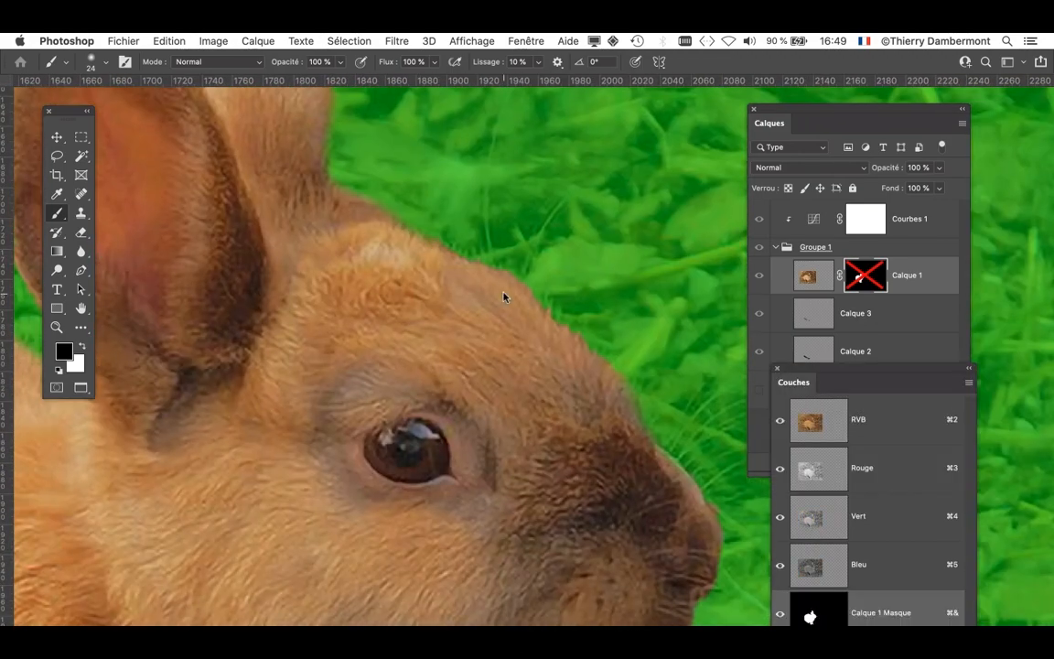
{"action": "left_click_drag", "start_coordinate": [504, 294], "coordinate": [526, 295]}
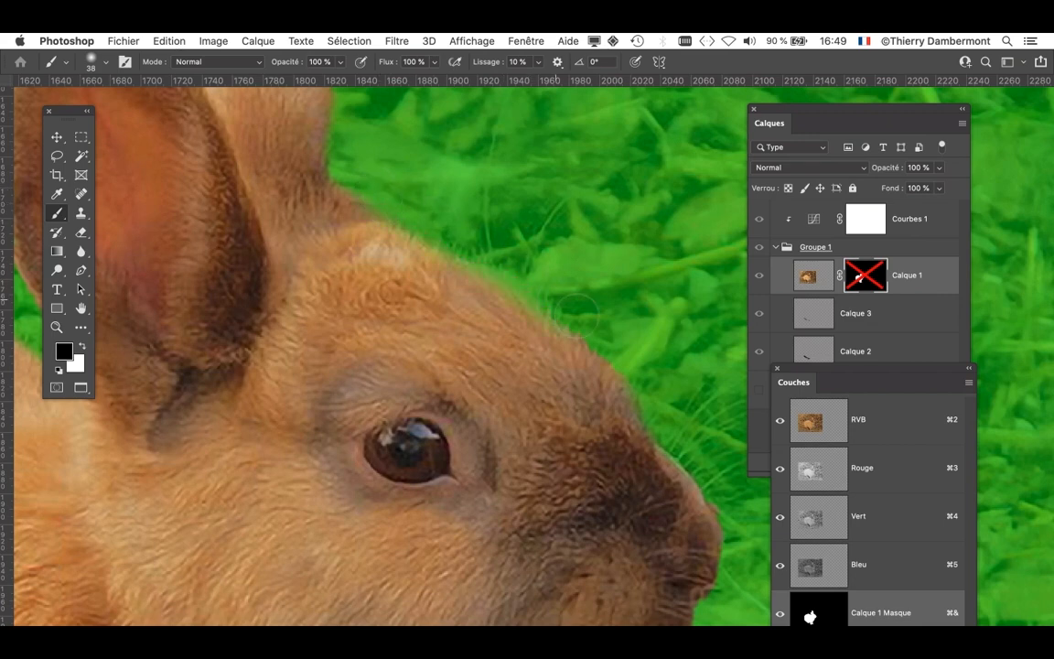
{"action": "left_click_drag", "start_coordinate": [616, 374], "coordinate": [499, 99]}
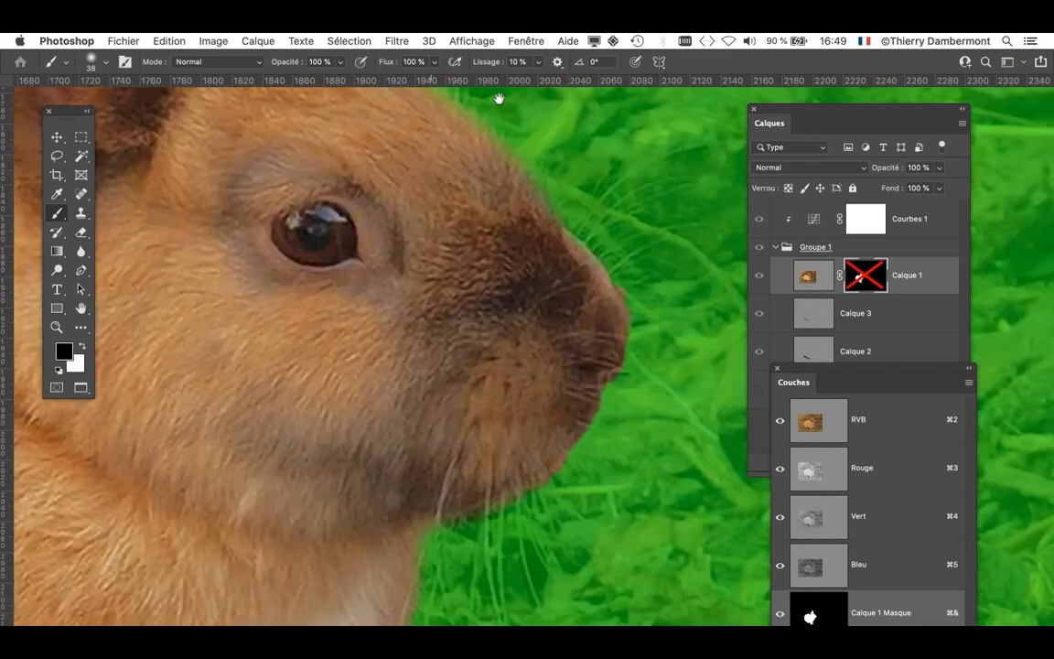
- Paint black on the mask down the edge of the chest with 55- and 69-pixel brushes
{"action": "mouse_move", "coordinate": [466, 346]}
{"action": "left_mouse_down"}
{"action": "mouse_move", "coordinate": [490, 212]}
{"action": "mouse_move", "coordinate": [635, 158]}
{"action": "left_mouse_up"}
{"action": "left_click_drag", "start_coordinate": [619, 404], "coordinate": [635, 403]}
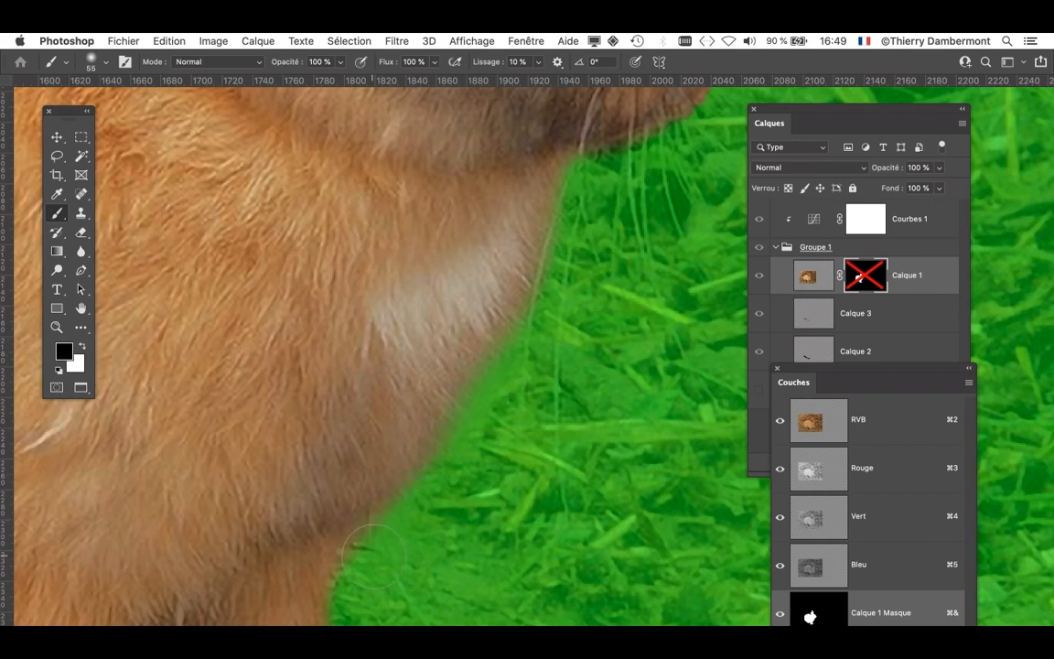
{"action": "left_click_drag", "start_coordinate": [599, 542], "coordinate": [621, 547]}
{"action": "left_click_drag", "start_coordinate": [386, 536], "coordinate": [480, 470]}
{"action": "key", "text": "space"}
- Paint black on the mask along the outer edge of the far front leg with a 50-pixel brush
{"action": "left_click_drag", "start_coordinate": [524, 499], "coordinate": [684, 212]}
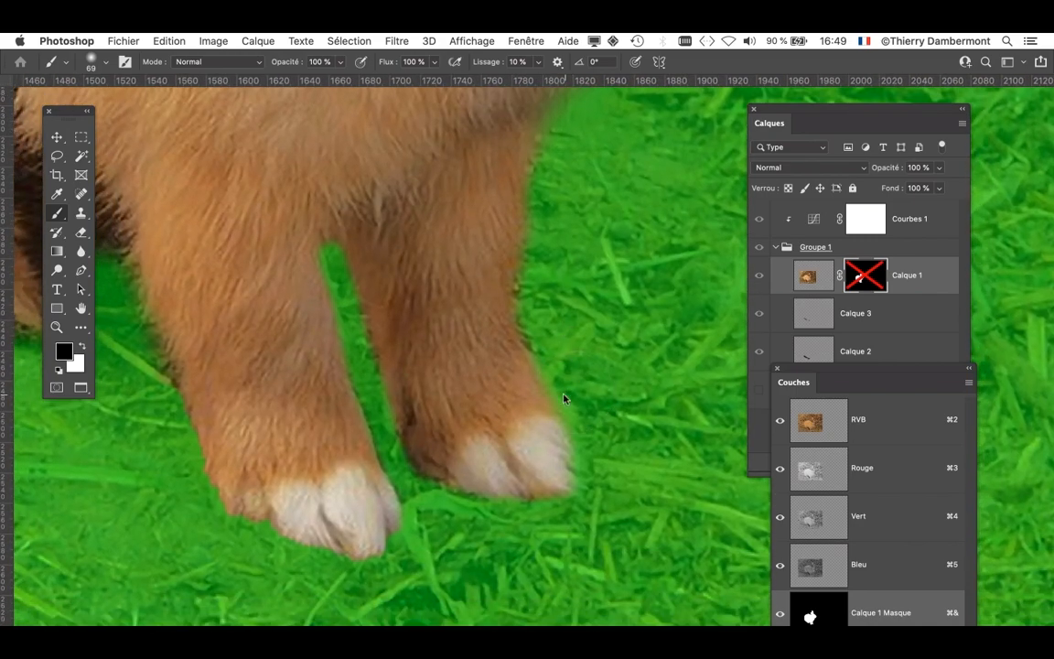
{"action": "left_click_drag", "start_coordinate": [564, 398], "coordinate": [549, 401]}
{"action": "left_click_drag", "start_coordinate": [541, 329], "coordinate": [623, 313]}
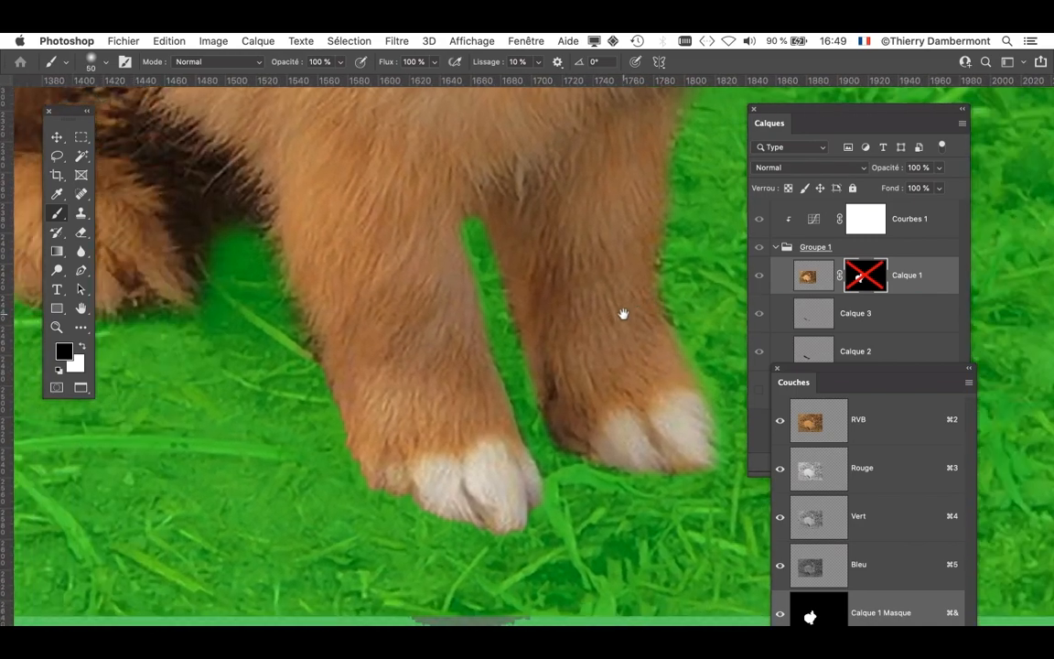
- Paint black on the mask along the near front leg and in the gap beside the hind foot with 32- and 49-pixel brushes
{"action": "left_click_drag", "start_coordinate": [407, 362], "coordinate": [494, 384]}
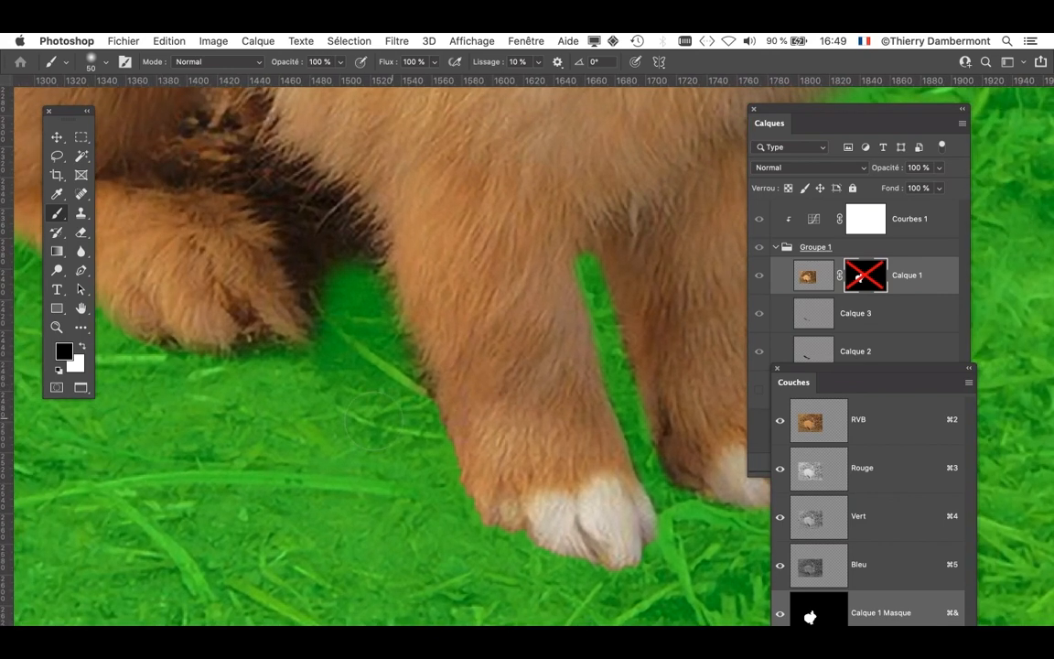
{"action": "left_click_drag", "start_coordinate": [369, 424], "coordinate": [332, 431]}
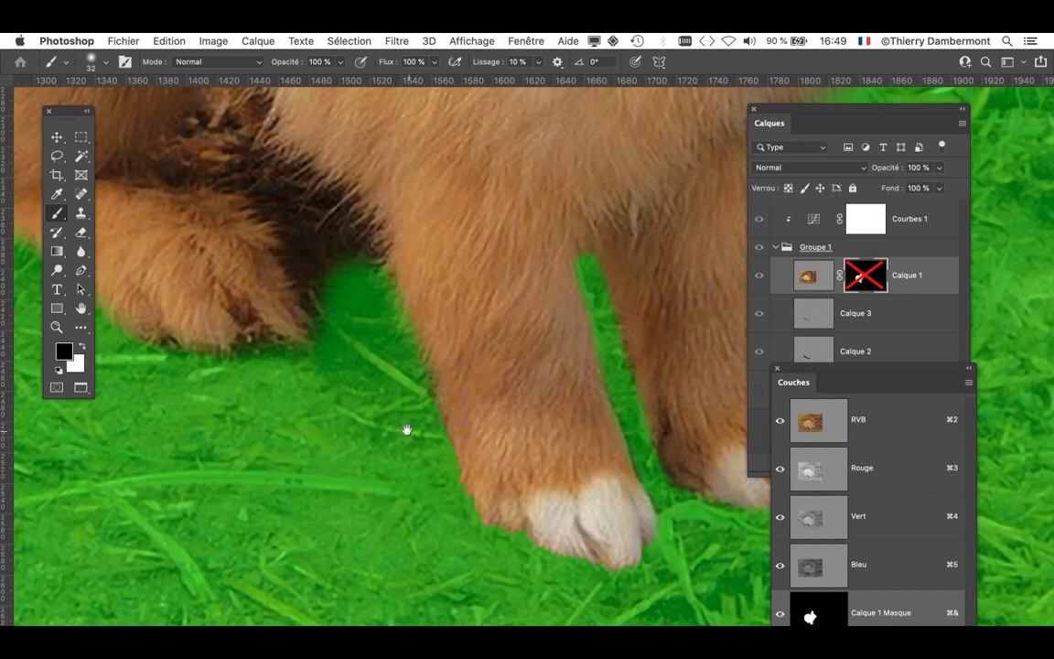
{"action": "mouse_move", "coordinate": [406, 429]}
{"action": "left_mouse_down"}
{"action": "mouse_move", "coordinate": [461, 466]}
{"action": "mouse_move", "coordinate": [440, 425]}
{"action": "mouse_move", "coordinate": [450, 405]}
{"action": "mouse_move", "coordinate": [415, 395]}
{"action": "left_mouse_up"}
{"action": "mouse_move", "coordinate": [393, 311]}
{"action": "left_mouse_down"}
{"action": "mouse_move", "coordinate": [351, 246]}
{"action": "mouse_move", "coordinate": [411, 294]}
{"action": "mouse_move", "coordinate": [404, 252]}
{"action": "mouse_move", "coordinate": [349, 229]}
{"action": "left_mouse_up"}
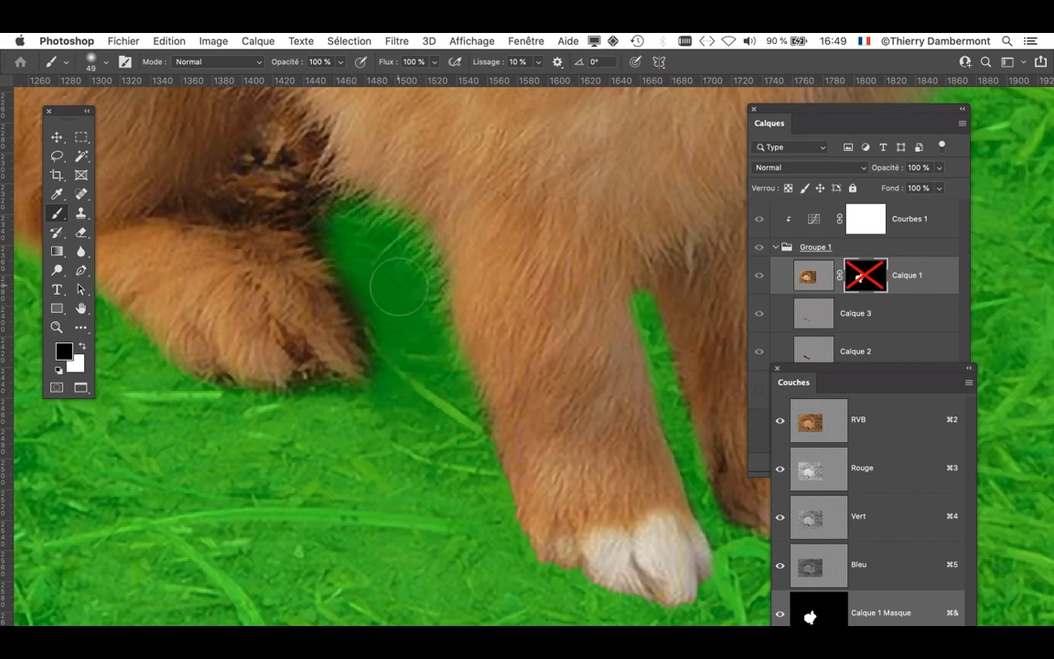
- Paint black on the mask in the gap between the belly and the hind foot with 35- and 28-pixel brushes
{"action": "left_click_drag", "start_coordinate": [400, 290], "coordinate": [379, 289]}
{"action": "mouse_move", "coordinate": [353, 243]}
{"action": "left_mouse_down"}
{"action": "mouse_move", "coordinate": [304, 212]}
{"action": "mouse_move", "coordinate": [215, 202]}
{"action": "mouse_move", "coordinate": [272, 130]}
{"action": "mouse_move", "coordinate": [346, 225]}
{"action": "mouse_move", "coordinate": [293, 167]}
{"action": "mouse_move", "coordinate": [270, 119]}
{"action": "mouse_move", "coordinate": [302, 196]}
{"action": "left_mouse_up"}
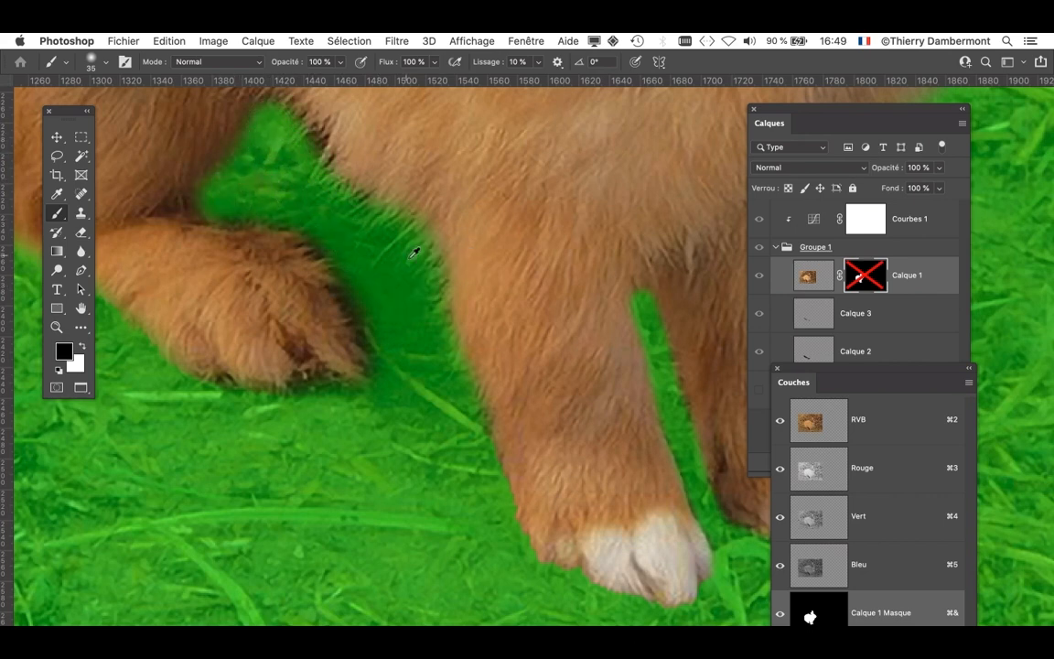
{"action": "left_click", "coordinate": [412, 266], "text": "alt"}
{"action": "scroll", "coordinate": [412, 325], "scroll_direction": "up", "scroll_amount": 5}
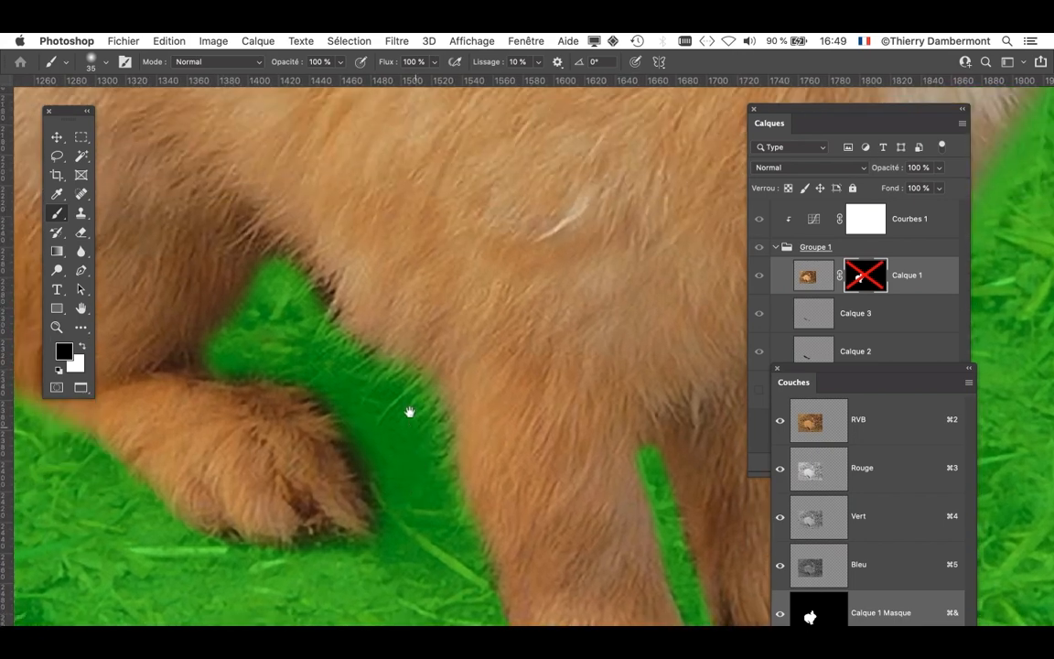
{"action": "mouse_move", "coordinate": [274, 272]}
{"action": "left_mouse_down"}
{"action": "mouse_move", "coordinate": [247, 238]}
{"action": "mouse_move", "coordinate": [279, 268]}
{"action": "mouse_move", "coordinate": [285, 297]}
{"action": "mouse_move", "coordinate": [315, 305]}
{"action": "mouse_move", "coordinate": [289, 262]}
{"action": "mouse_move", "coordinate": [352, 380]}
{"action": "mouse_move", "coordinate": [232, 369]}
{"action": "mouse_move", "coordinate": [261, 340]}
{"action": "mouse_move", "coordinate": [307, 375]}
{"action": "mouse_move", "coordinate": [383, 495]}
{"action": "left_mouse_up"}
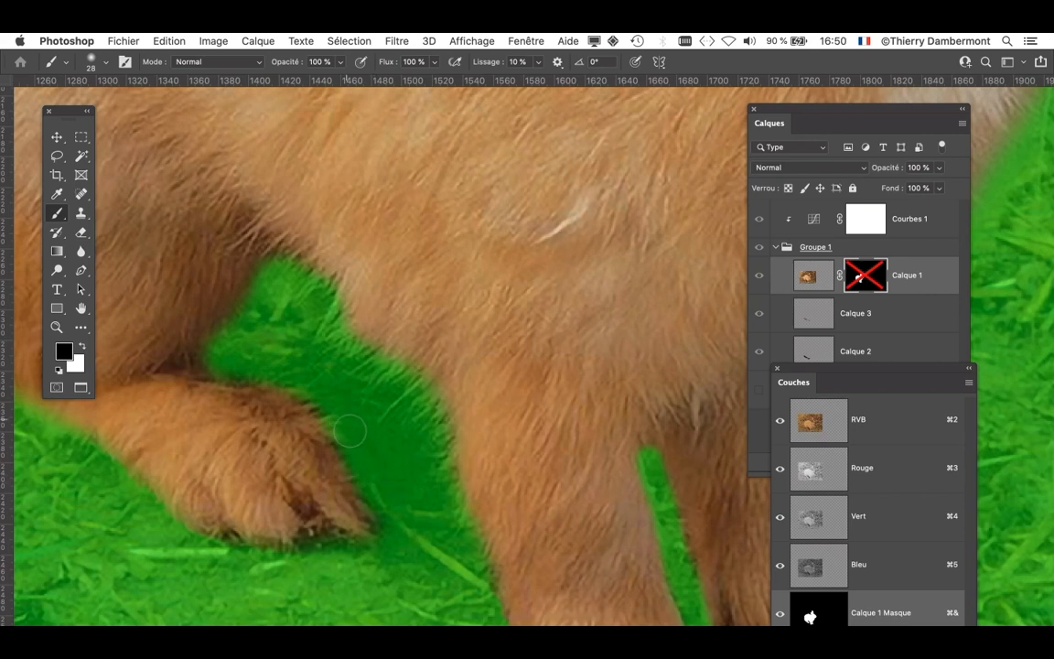
{"action": "left_click_drag", "start_coordinate": [379, 380], "coordinate": [595, 250]}
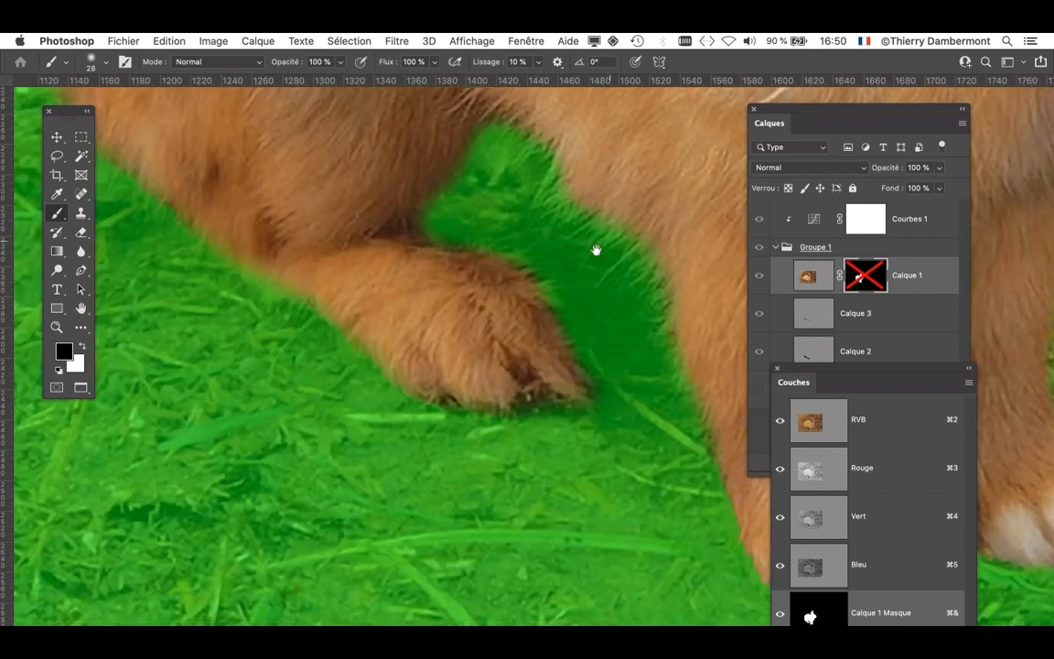
{"action": "left_click_drag", "start_coordinate": [513, 330], "coordinate": [375, 243]}
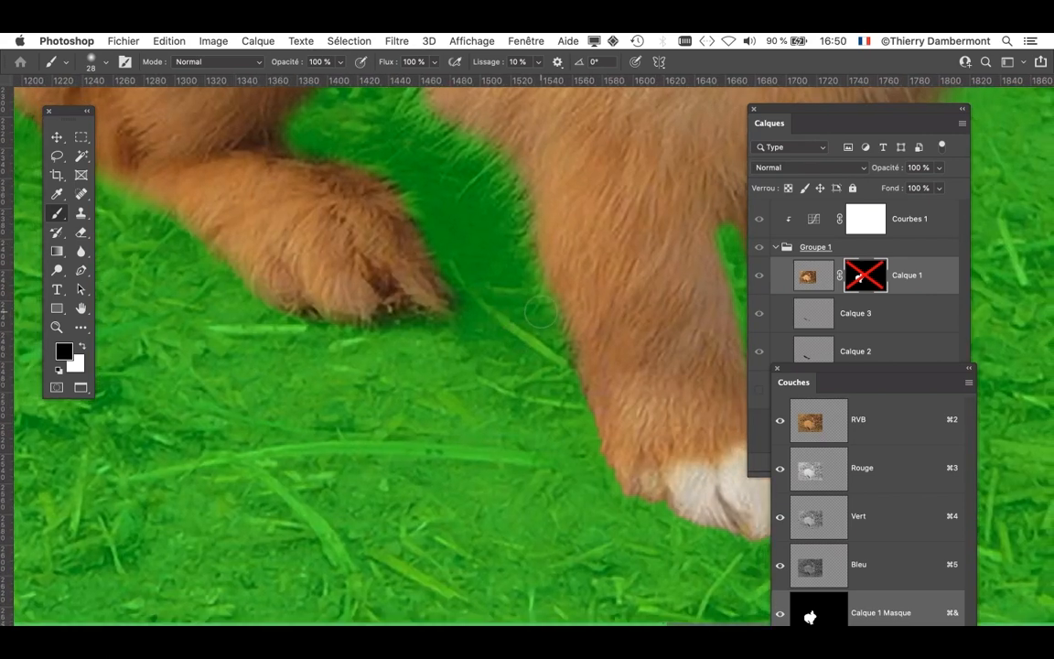
- Paint black on the mask beside the rabbit's rump with a 42-pixel brush
{"action": "scroll", "coordinate": [556, 424], "scroll_direction": "down", "scroll_amount": 3}
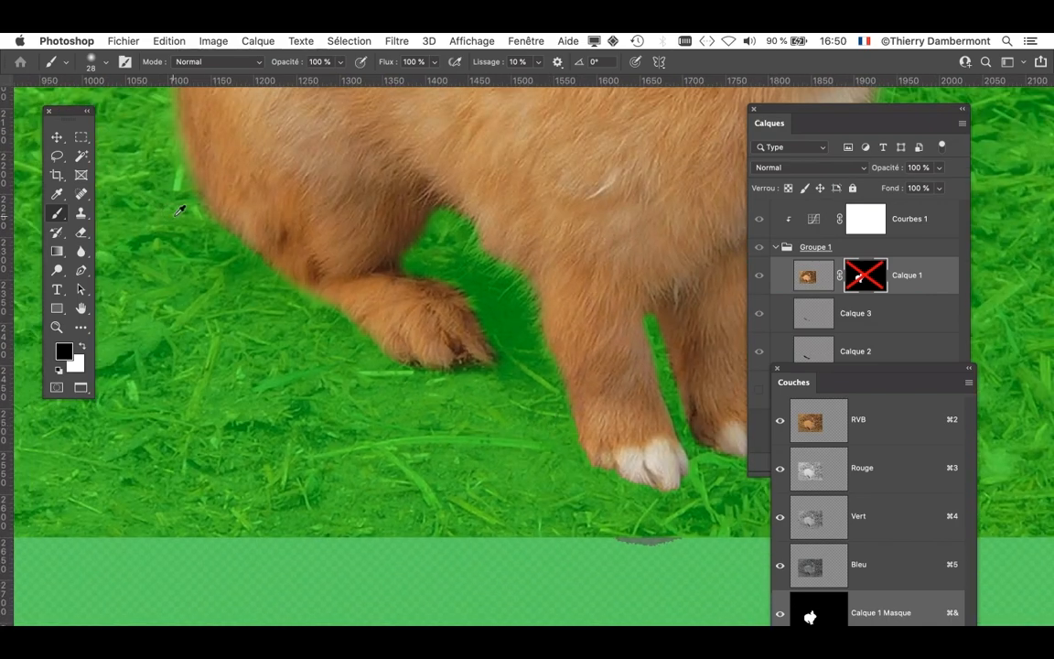
{"action": "mouse_move", "coordinate": [180, 210]}
{"action": "left_mouse_down"}
{"action": "mouse_move", "coordinate": [174, 217]}
{"action": "mouse_move", "coordinate": [187, 216]}
{"action": "left_mouse_up"}
{"action": "left_click", "coordinate": [760, 426]}
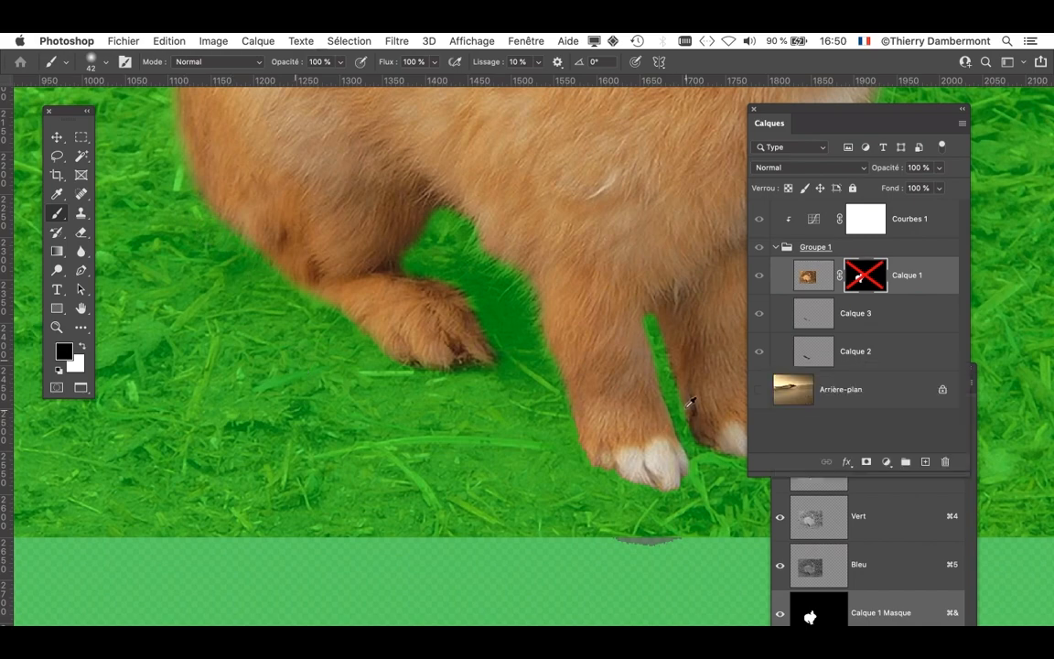
- Paint black on the mask in the narrow gap between the two front legs with a 20-pixel brush
{"action": "scroll", "coordinate": [692, 402], "scroll_direction": "up", "scroll_amount": 1}
{"action": "left_click_drag", "start_coordinate": [611, 423], "coordinate": [456, 446]}
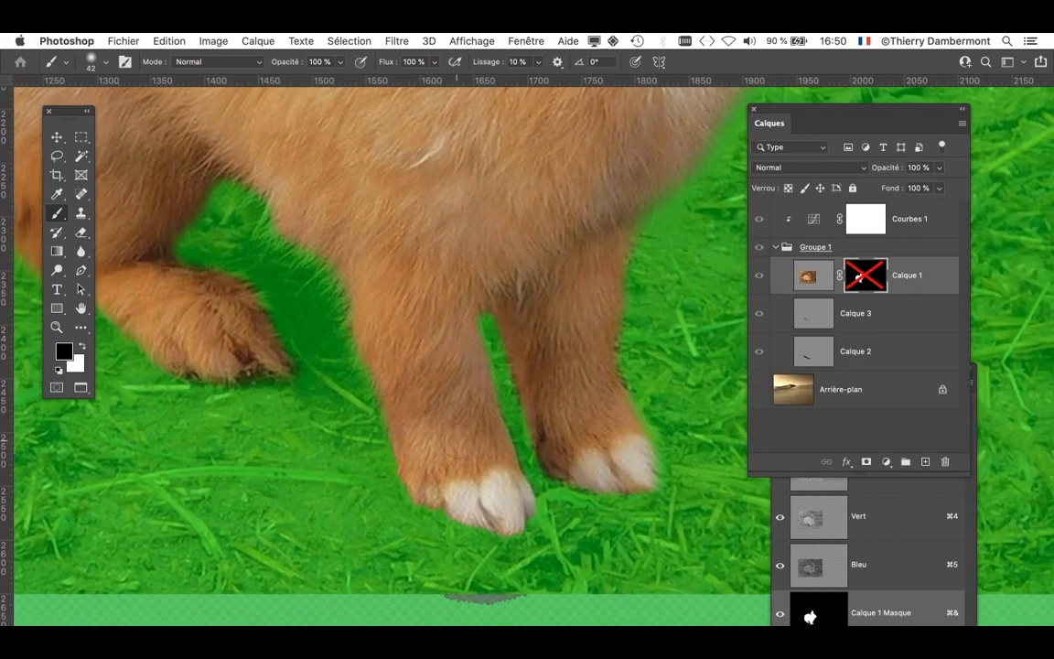
{"action": "scroll", "coordinate": [533, 441], "scroll_direction": "up", "scroll_amount": 1}
{"action": "left_click_drag", "start_coordinate": [533, 440], "coordinate": [517, 447]}
{"action": "left_click_drag", "start_coordinate": [499, 361], "coordinate": [485, 350]}
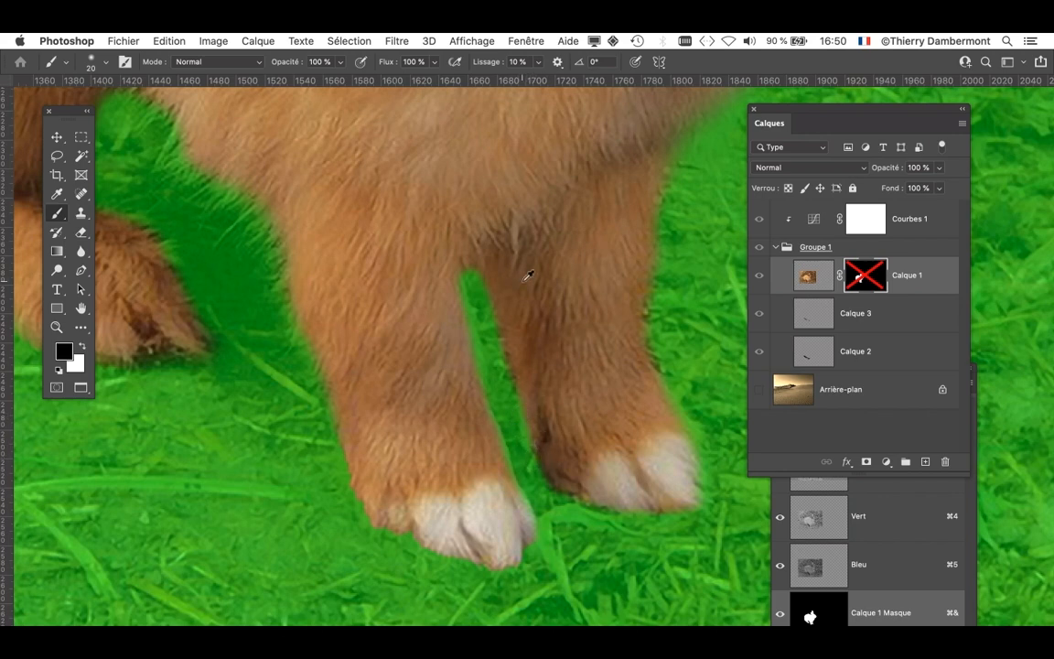
{"action": "scroll", "coordinate": [535, 278], "scroll_direction": "down", "scroll_amount": 2}
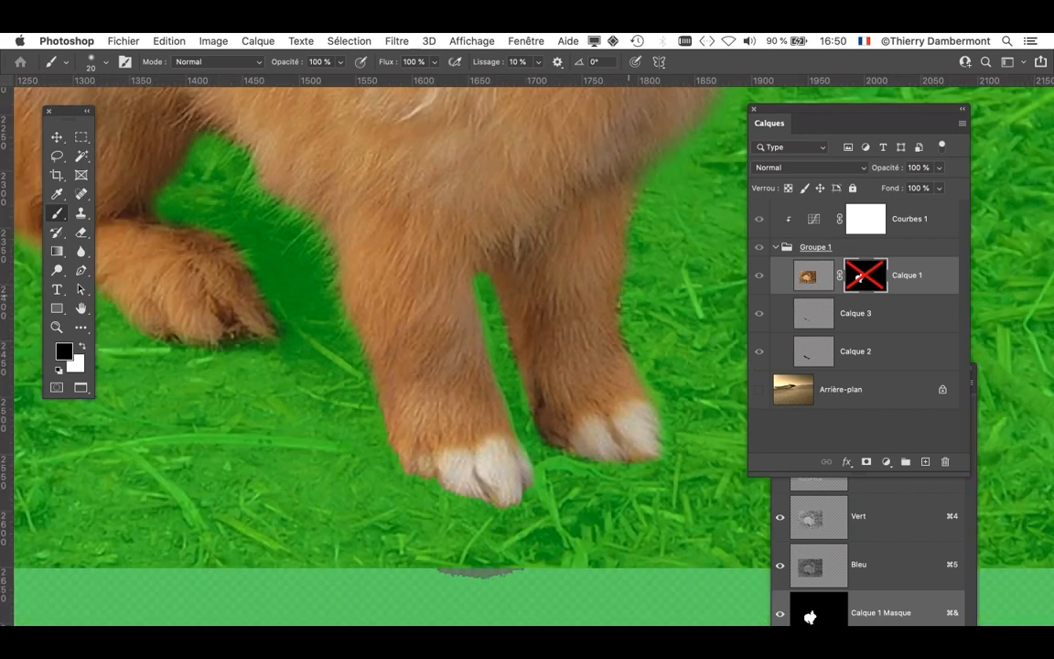
- Switch the foreground colour to white and paint on the mask along the near ear's outer edge with a 14-pixel brush
{"action": "scroll", "coordinate": [550, 351], "scroll_direction": "up", "scroll_amount": 15}
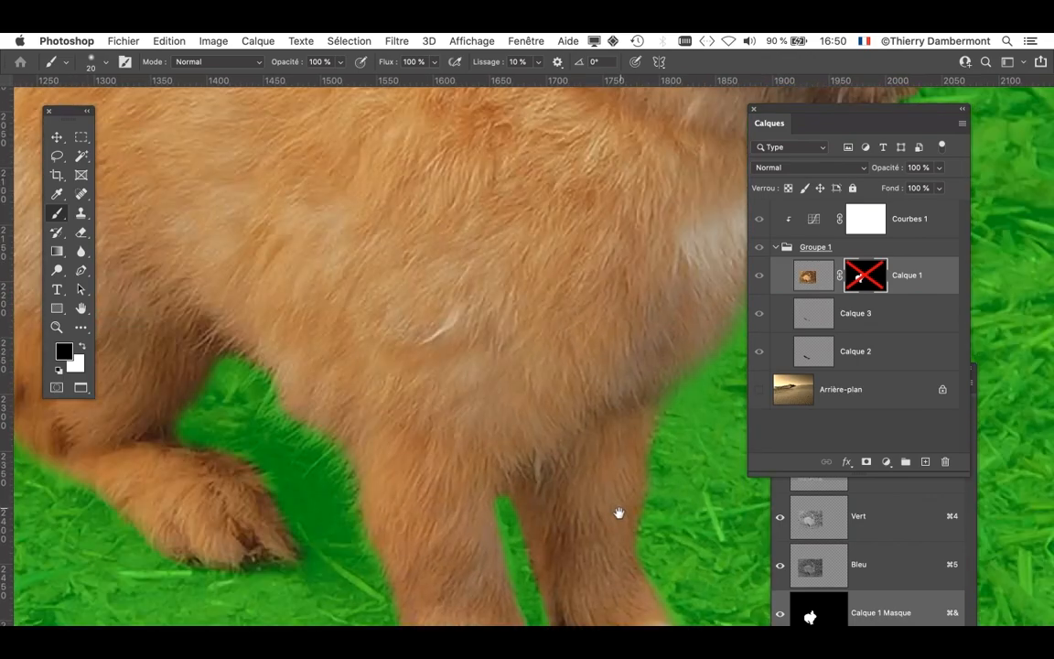
{"action": "scroll", "coordinate": [230, 514], "scroll_direction": "up", "scroll_amount": 5}
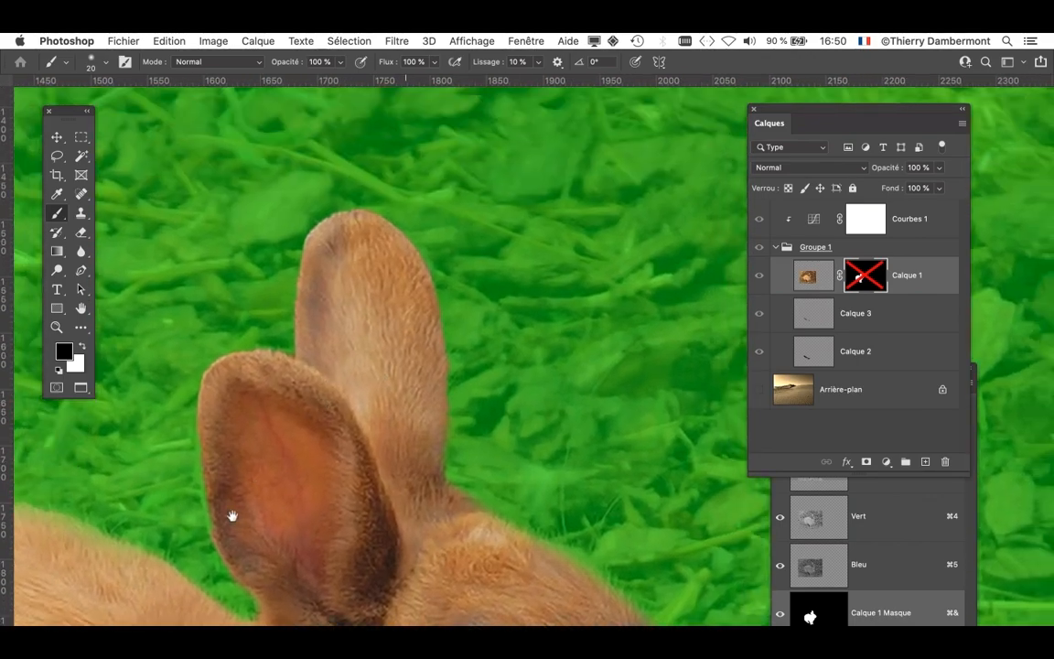
{"action": "scroll", "coordinate": [187, 546], "scroll_direction": "up", "scroll_amount": 5}
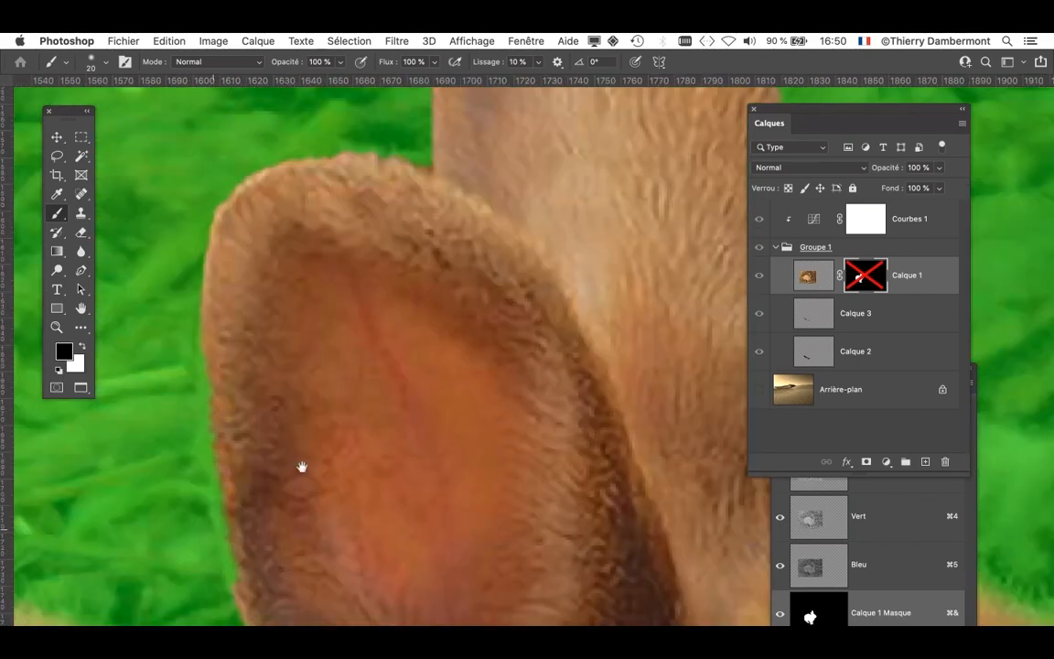
{"action": "scroll", "coordinate": [391, 250], "scroll_direction": "down", "scroll_amount": 5}
{"action": "left_click", "coordinate": [80, 351]}
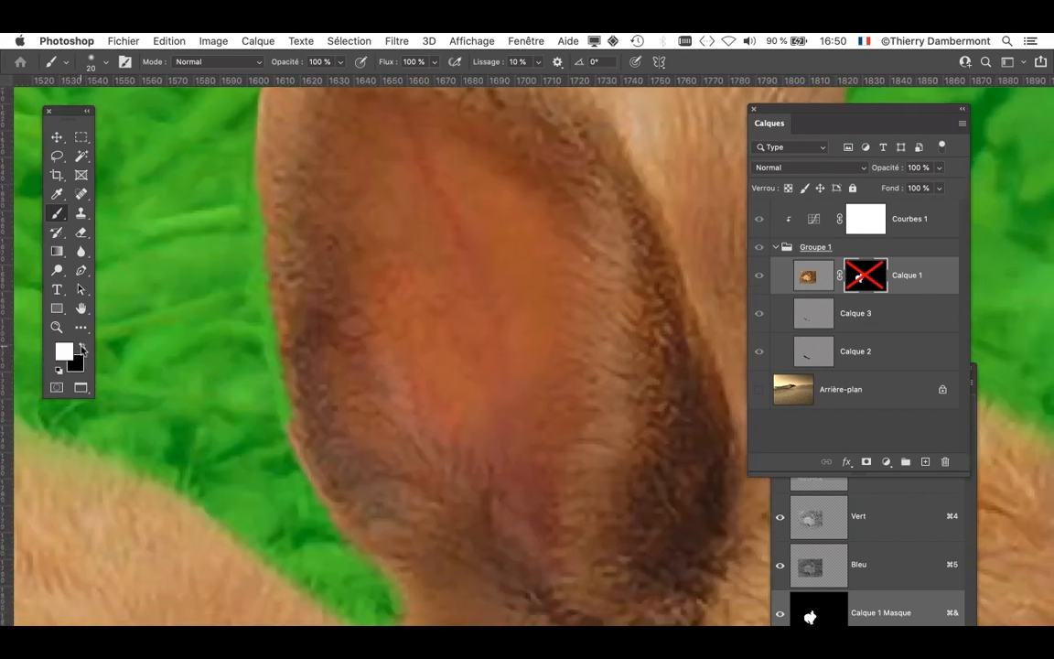
{"action": "scroll", "coordinate": [365, 295], "scroll_direction": "down", "scroll_amount": 2}
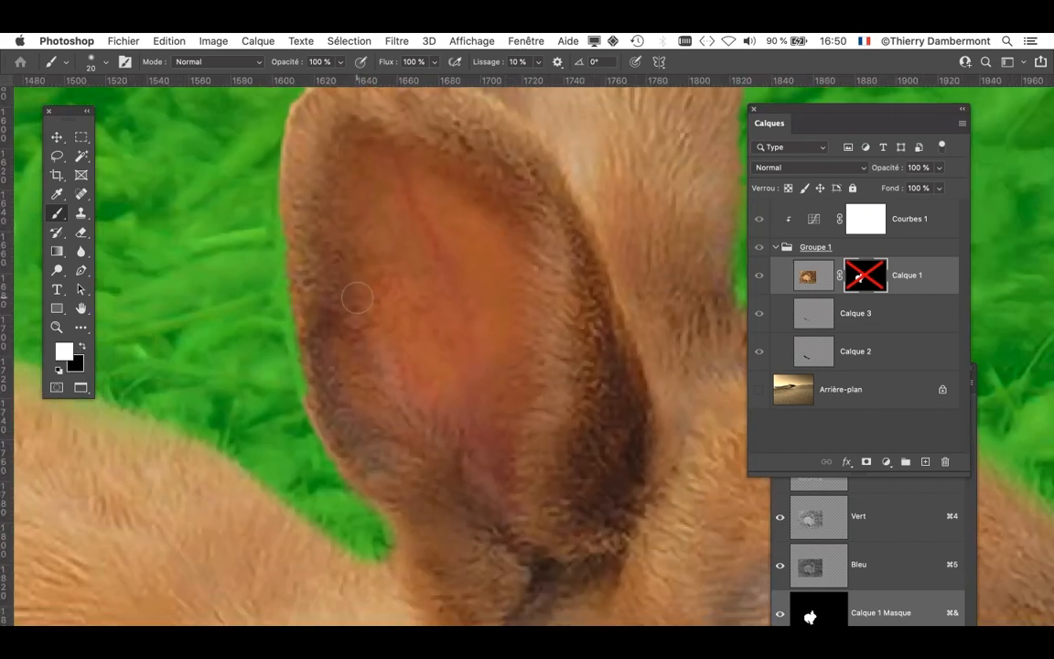
{"action": "left_click_drag", "start_coordinate": [359, 296], "coordinate": [352, 295]}
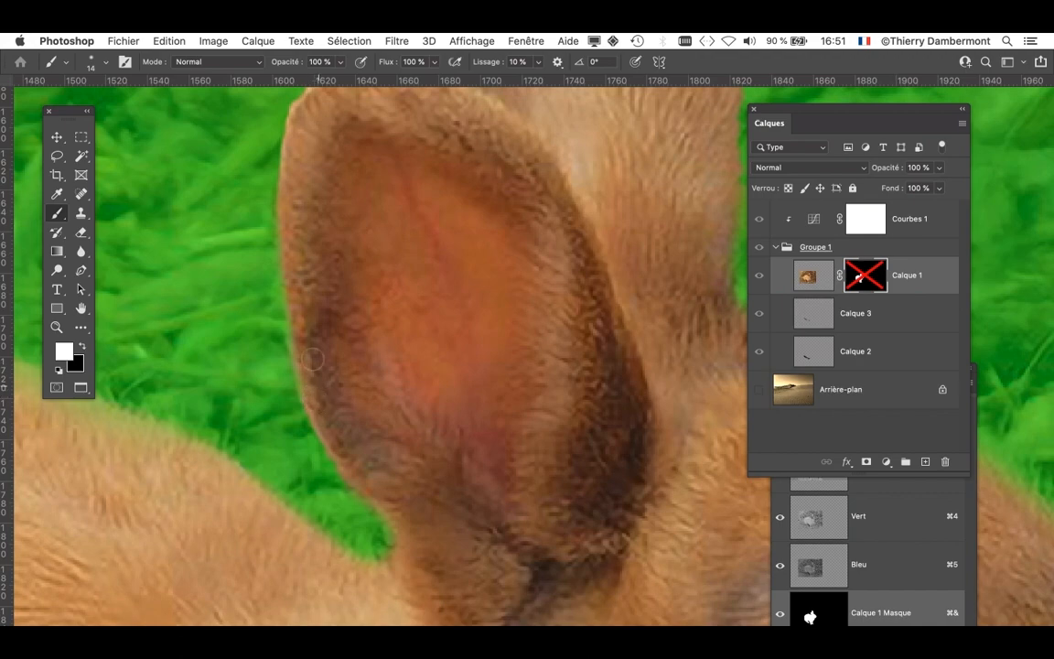
{"action": "scroll", "coordinate": [410, 365], "scroll_direction": "down", "scroll_amount": 3}
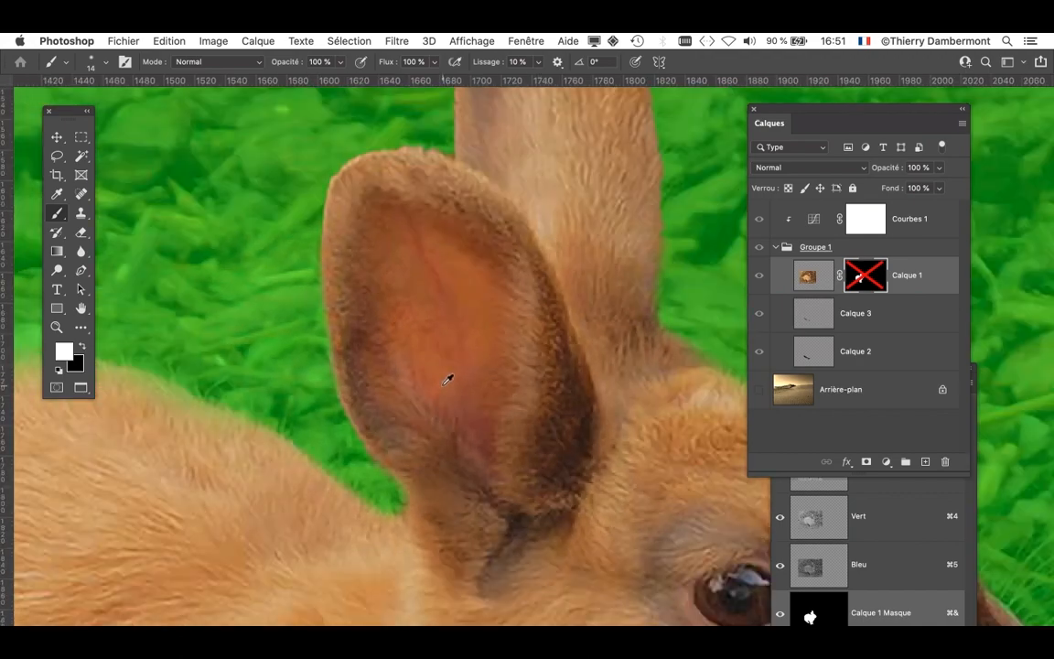
{"action": "left_click_drag", "start_coordinate": [474, 335], "coordinate": [468, 449]}
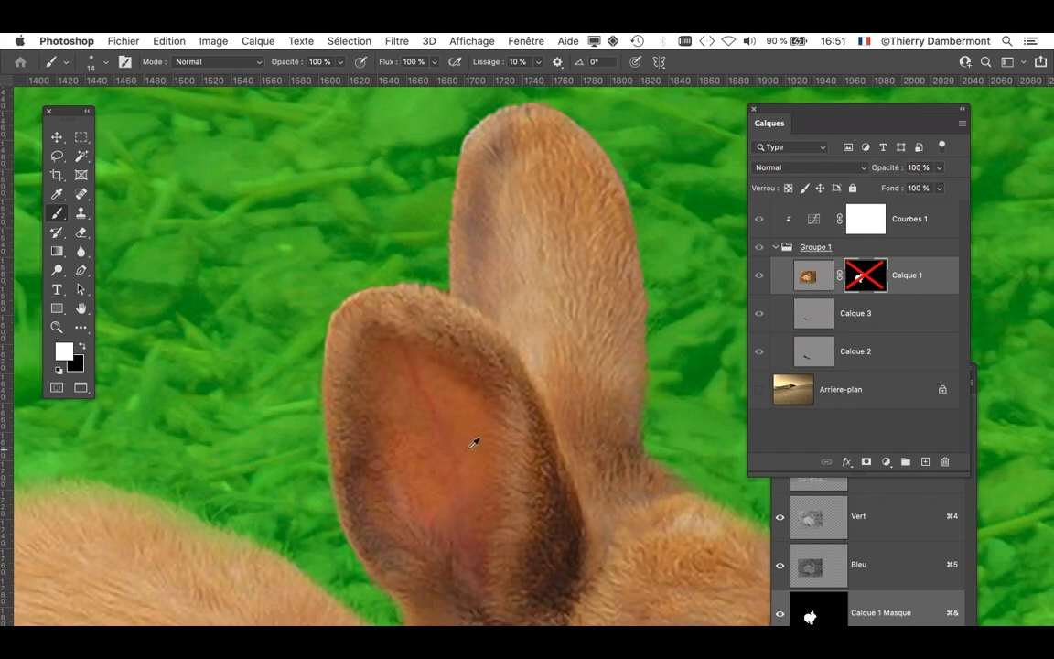
{"action": "scroll", "coordinate": [485, 446], "scroll_direction": "down", "scroll_amount": 5}
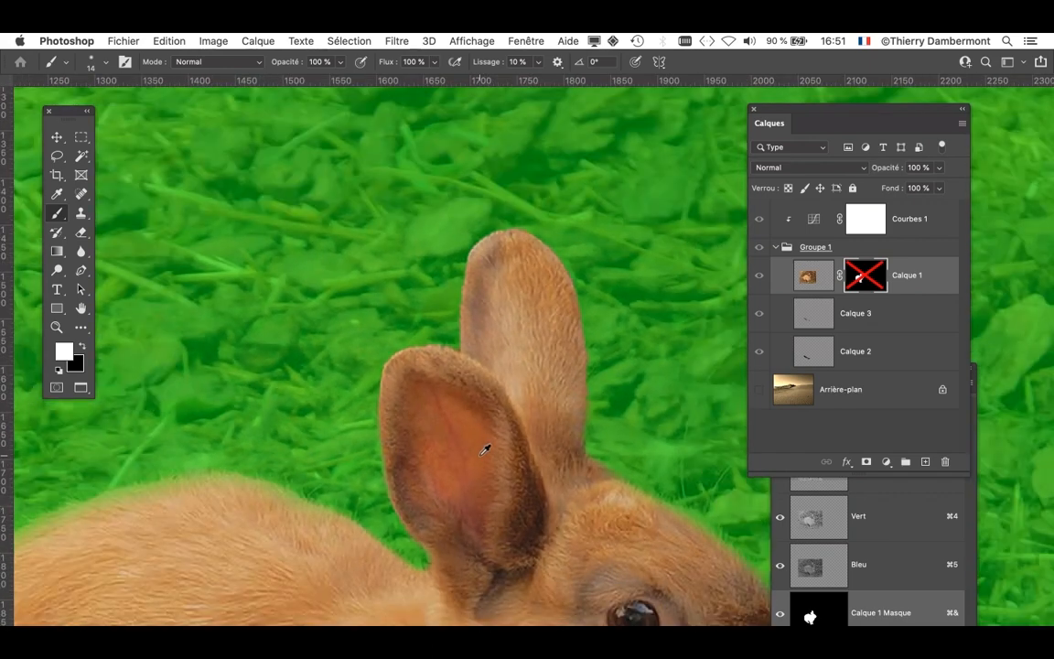
{"action": "scroll", "coordinate": [322, 436], "scroll_direction": "up", "scroll_amount": 3}
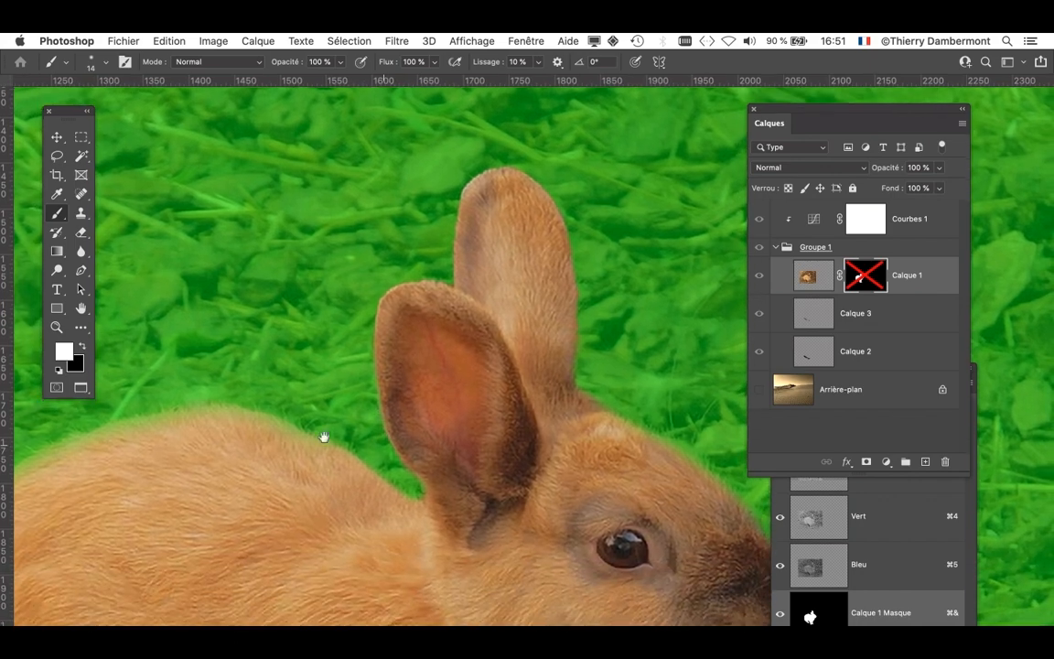
- Switch the foreground colour back to black and paint on the mask along the rabbit's back with 50- and 35-pixel brushes
{"action": "key", "text": "x"}
{"action": "scroll", "coordinate": [380, 426], "scroll_direction": "up", "scroll_amount": 2}
{"action": "left_click_drag", "start_coordinate": [229, 333], "coordinate": [246, 331]}
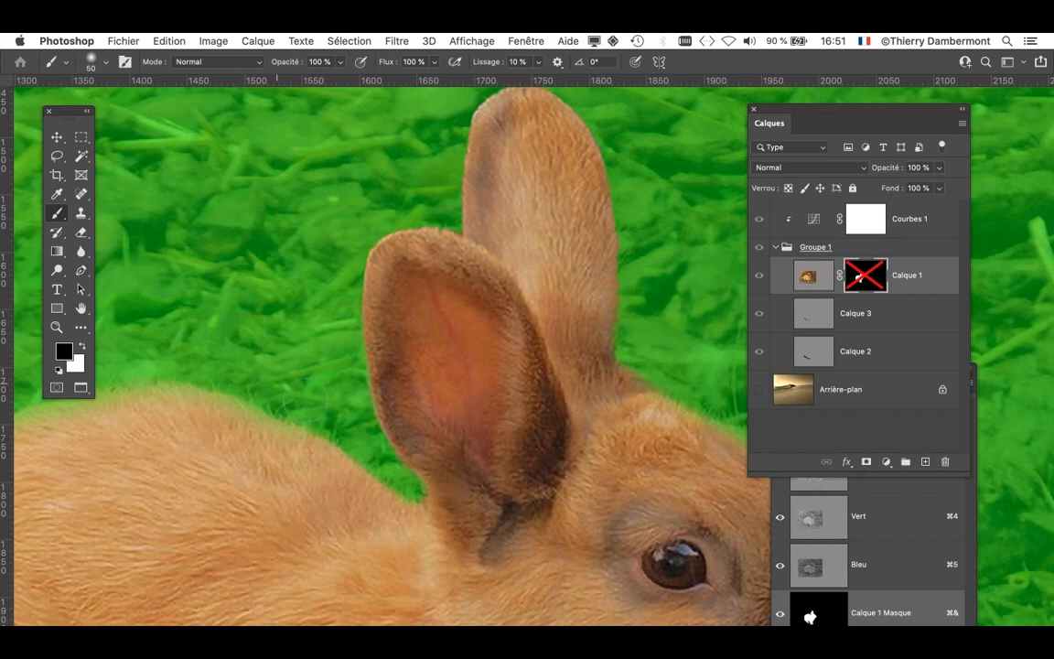
{"action": "mouse_move", "coordinate": [305, 403]}
{"action": "left_mouse_down"}
{"action": "mouse_move", "coordinate": [294, 401]}
{"action": "mouse_move", "coordinate": [306, 407]}
{"action": "left_mouse_up"}
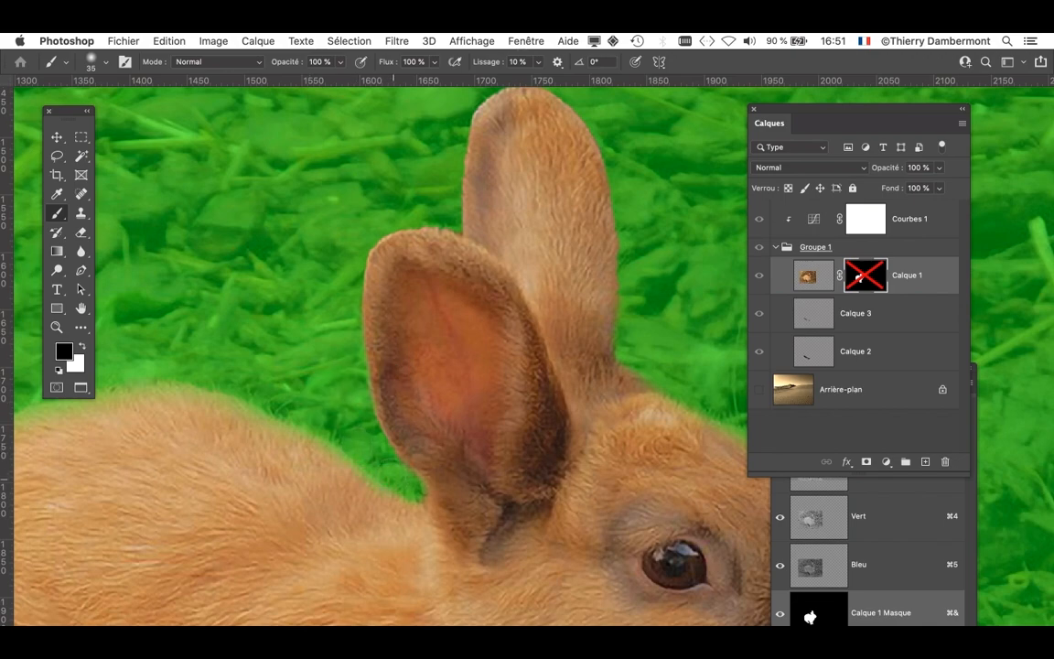
{"action": "scroll", "coordinate": [393, 392], "scroll_direction": "down", "scroll_amount": 6}
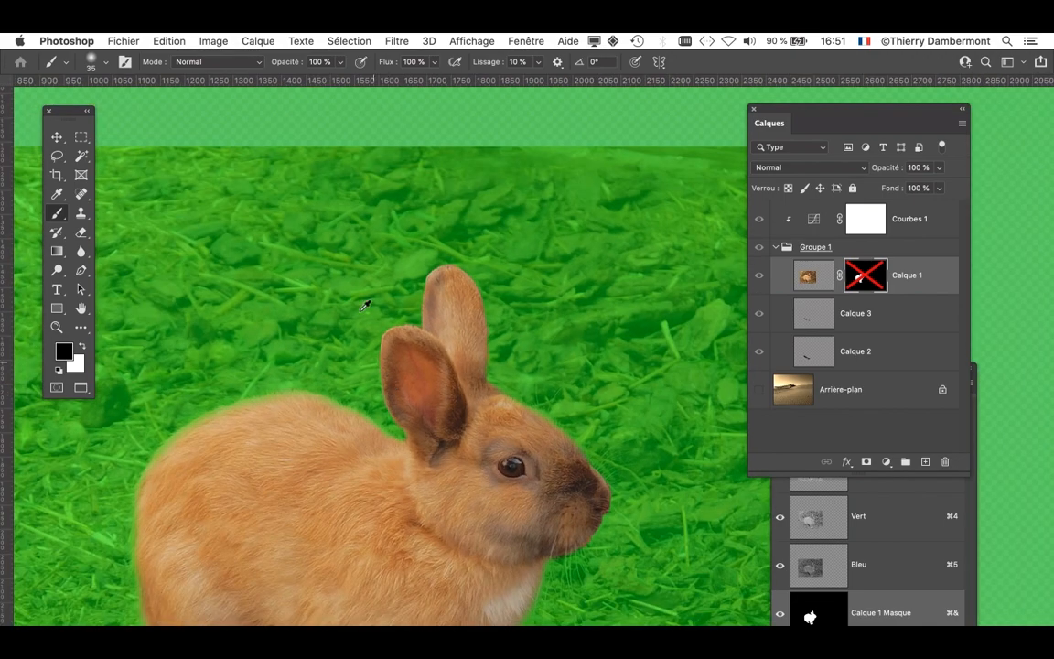
- Save the document as a new Photoshop file named desert-sands-and-landscape-04.psd in the doc mercredi apres-midi folder
{"action": "left_click", "coordinate": [124, 41]}
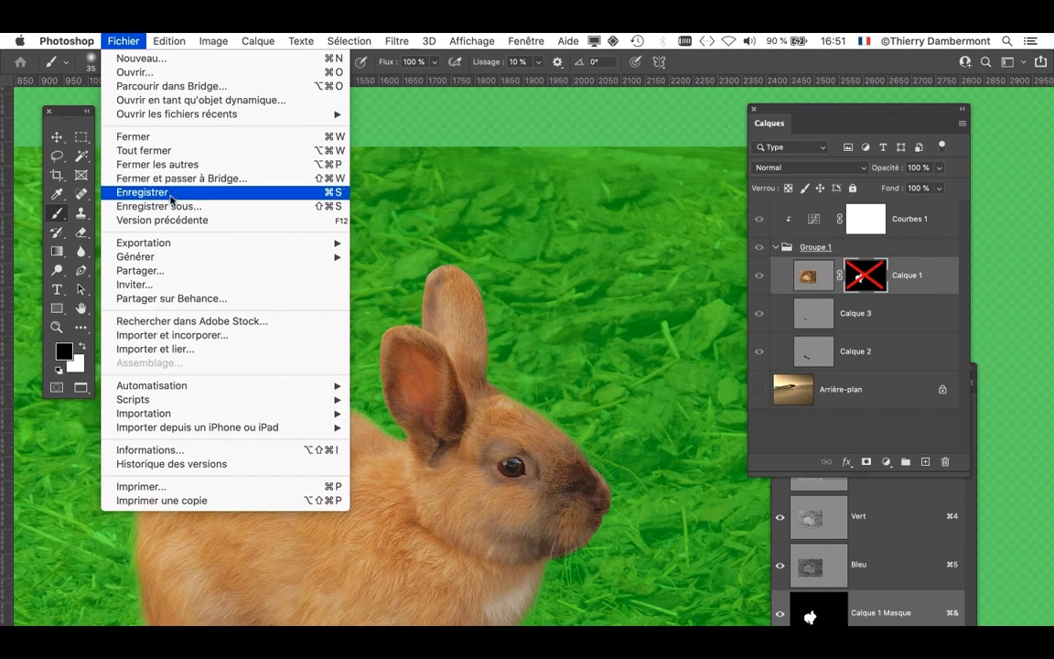
{"action": "left_click", "coordinate": [175, 207]}
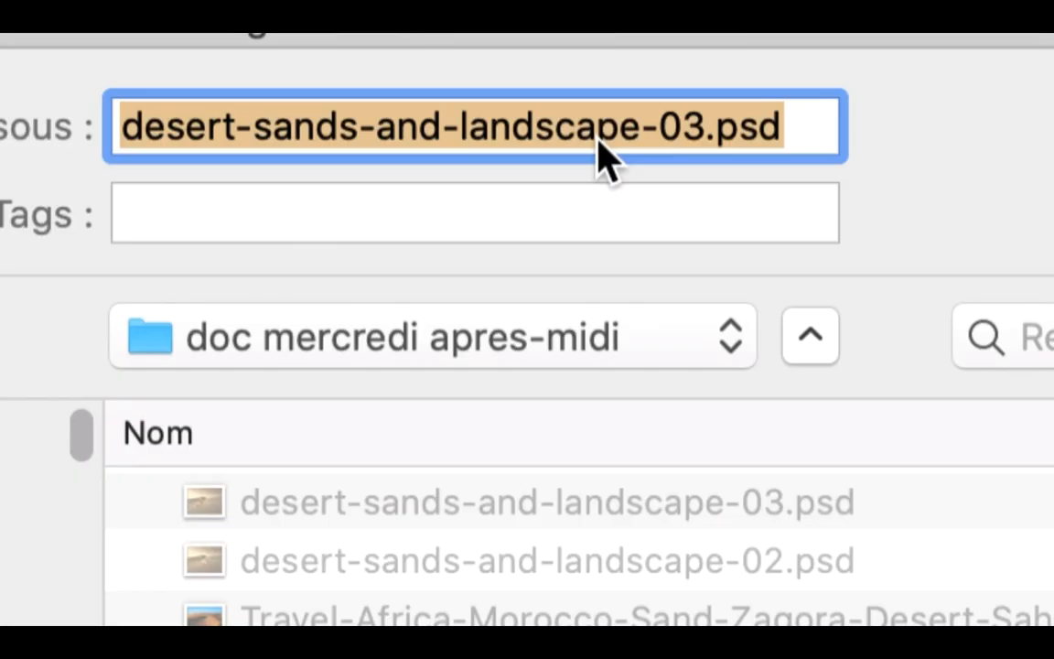
{"action": "left_click", "coordinate": [691, 139]}
{"action": "key", "text": "shift+Right"}
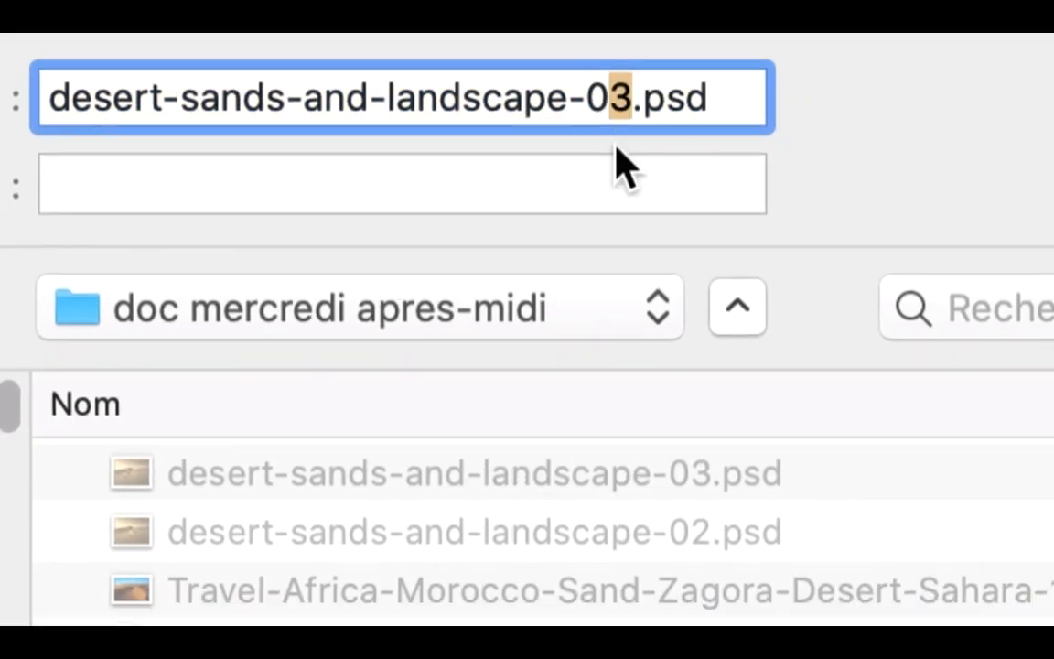
{"action": "type", "text": "4"}
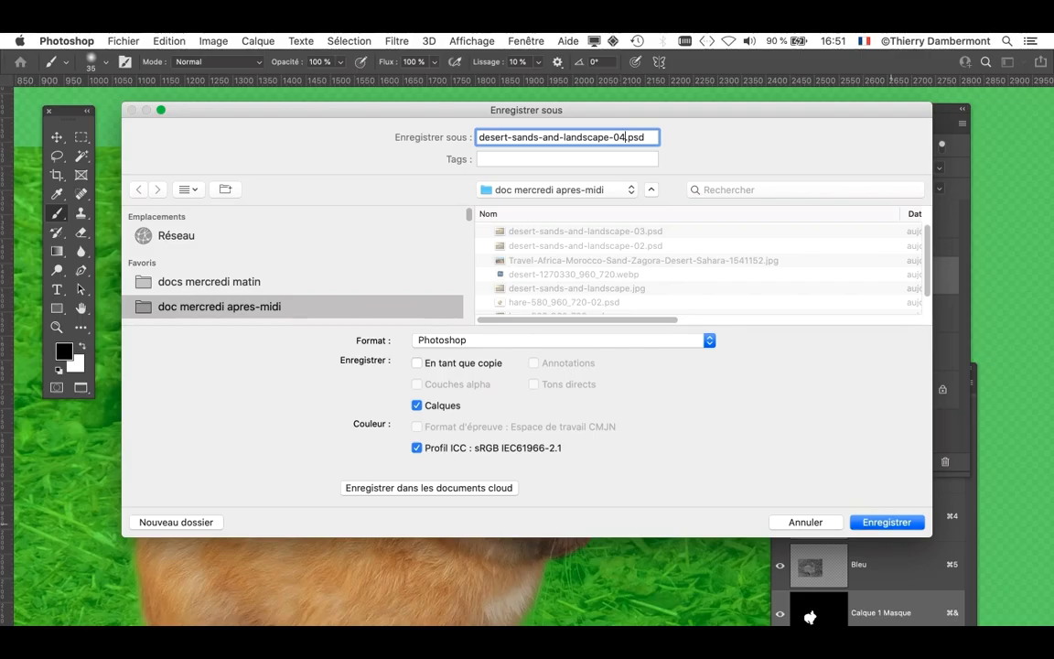
{"action": "key", "text": "Return"}
- Hide the green overlay of the Calque 1 Masque channel, moving the Channels panel within reach and then out of the way
{"action": "scroll", "coordinate": [581, 450], "scroll_direction": "down", "scroll_amount": 5}
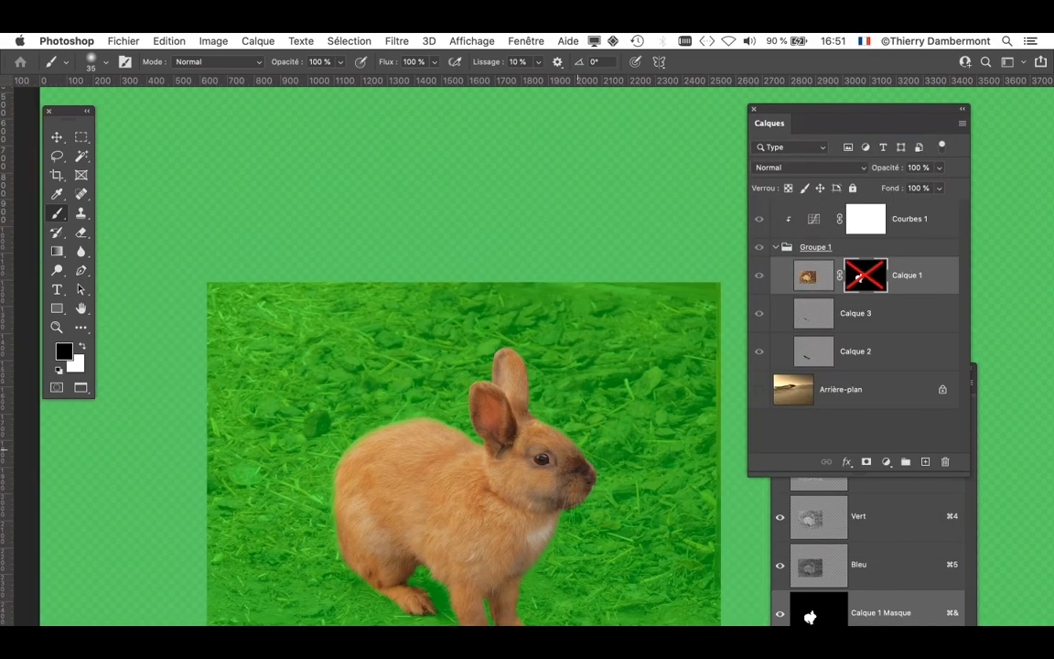
{"action": "scroll", "coordinate": [480, 366], "scroll_direction": "down", "scroll_amount": 3}
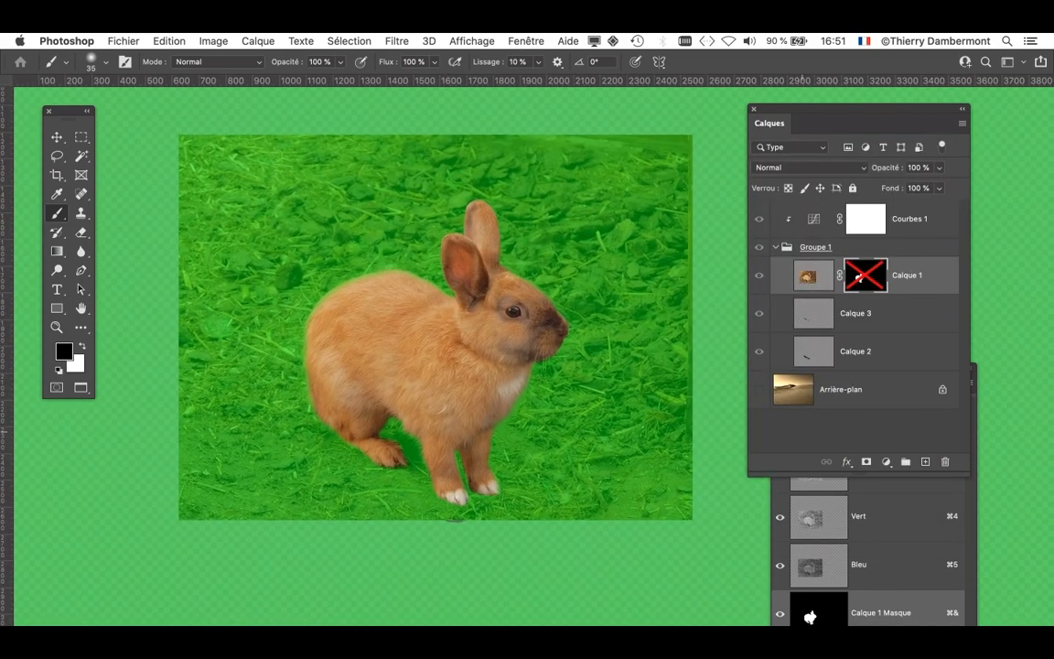
{"action": "left_click", "coordinate": [858, 612]}
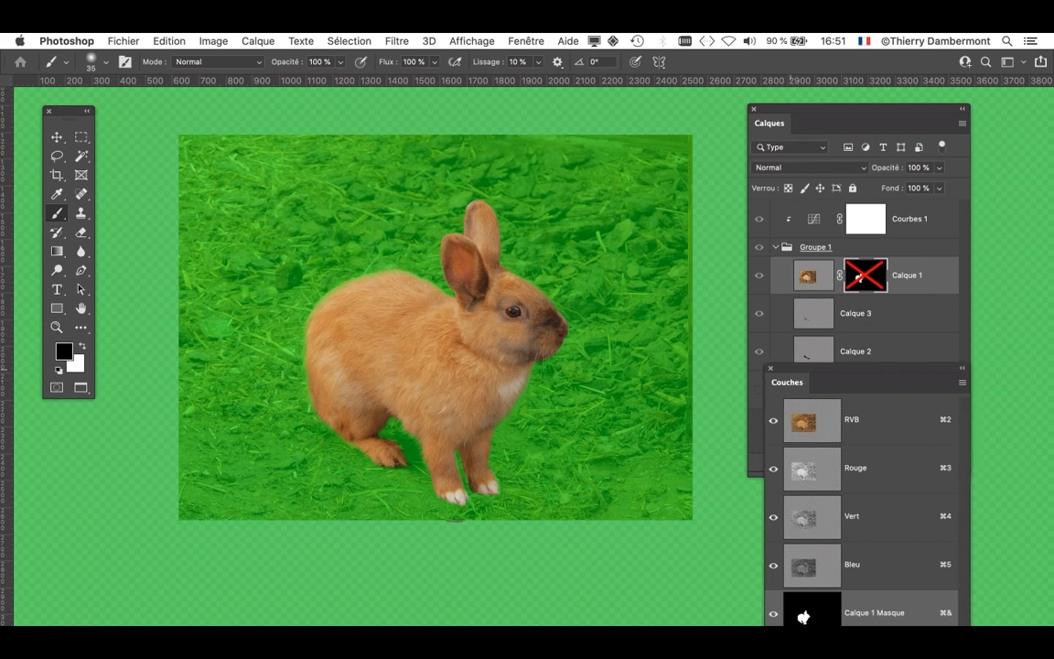
{"action": "left_click_drag", "start_coordinate": [823, 382], "coordinate": [565, 149]}
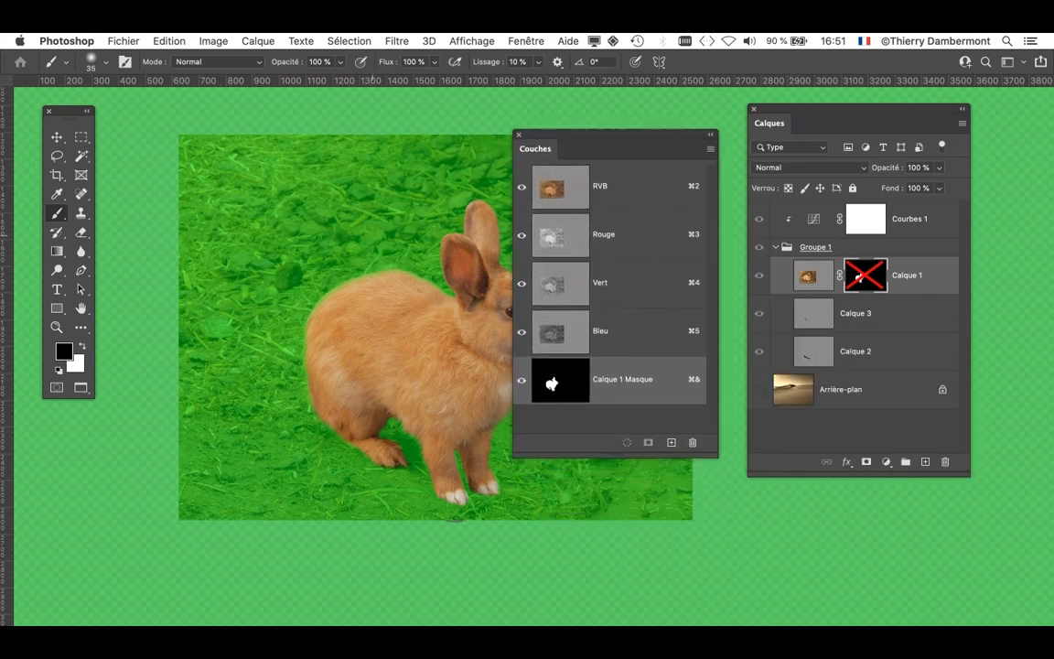
{"action": "left_click_drag", "start_coordinate": [485, 379], "coordinate": [403, 375]}
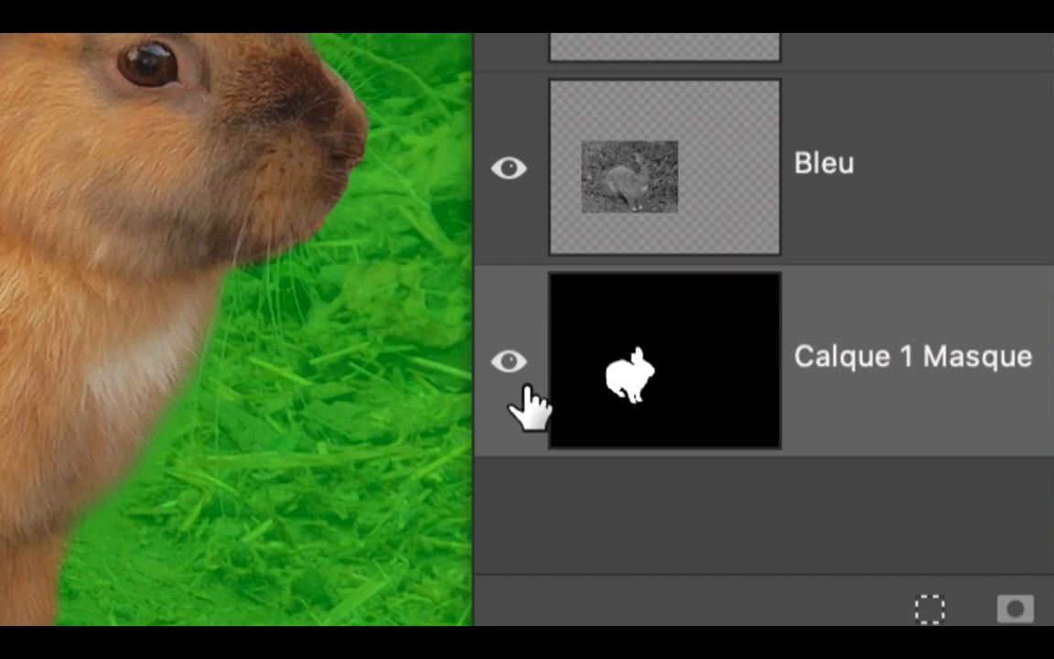
{"action": "left_click", "coordinate": [523, 383]}
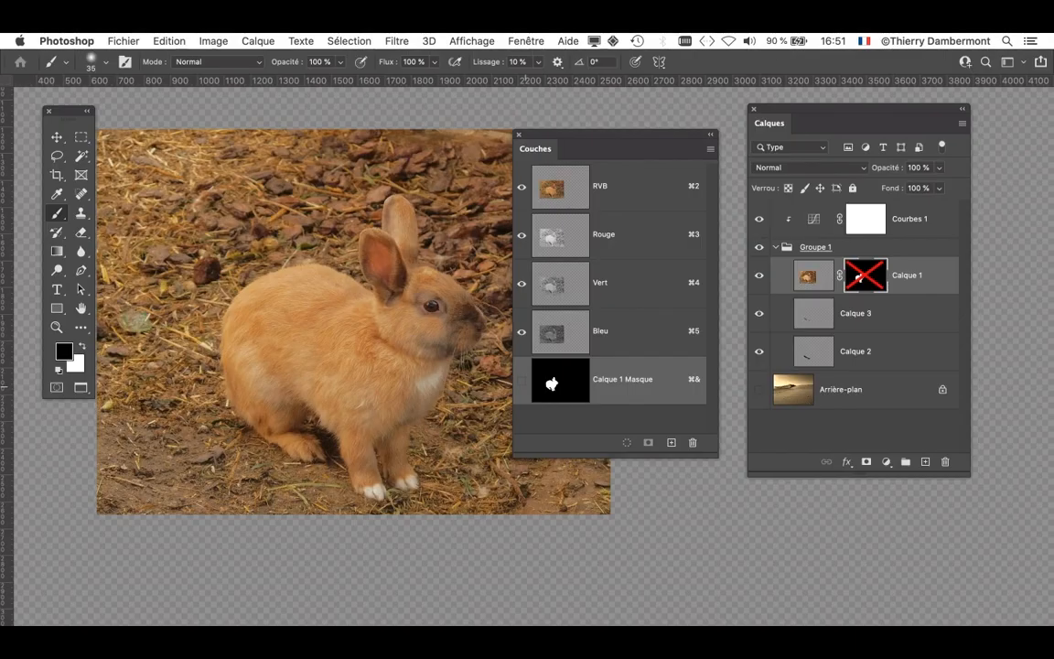
{"action": "left_click_drag", "start_coordinate": [568, 148], "coordinate": [802, 567]}
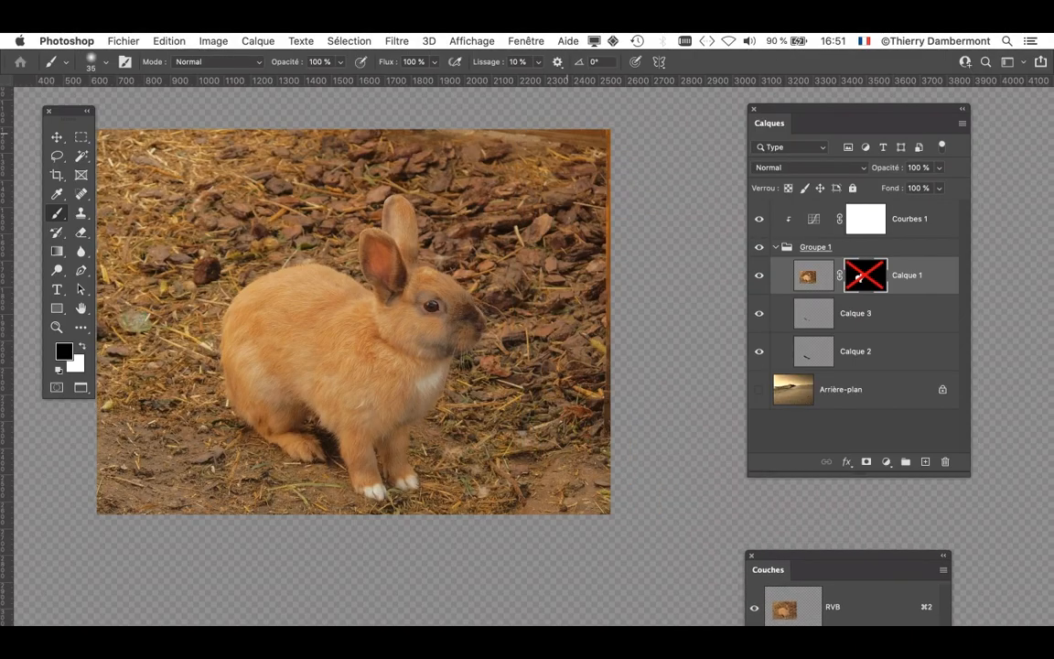
- Re-enable the layer mask on Calque 1 and examine the cut-out's edge along the rabbit's back
{"action": "left_click_drag", "start_coordinate": [895, 114], "coordinate": [727, 102]}
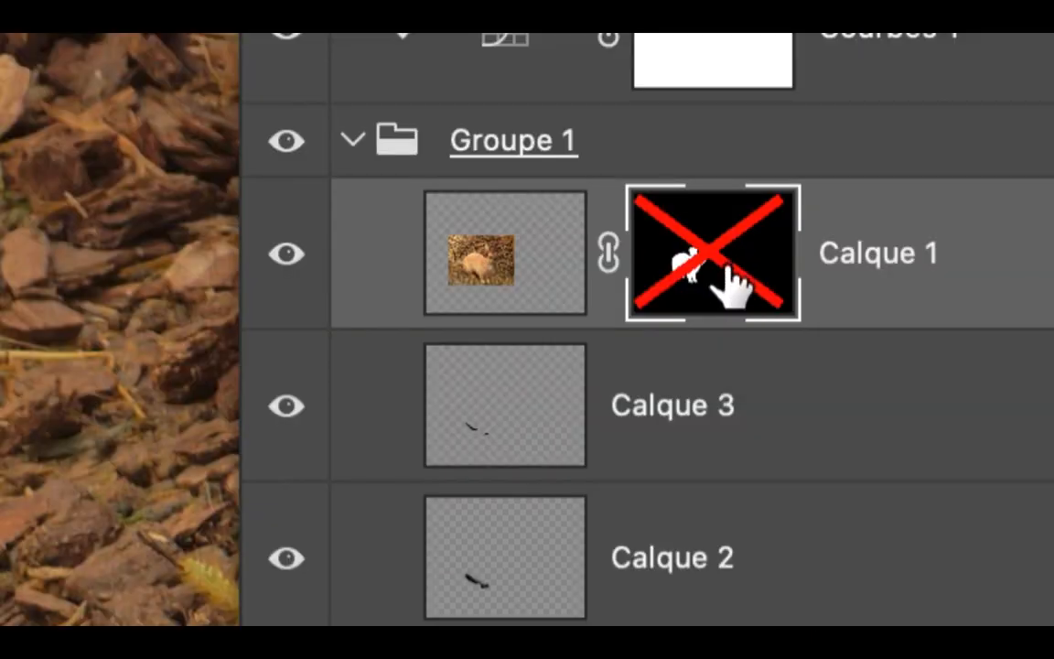
{"action": "left_click", "coordinate": [728, 267], "text": "shift"}
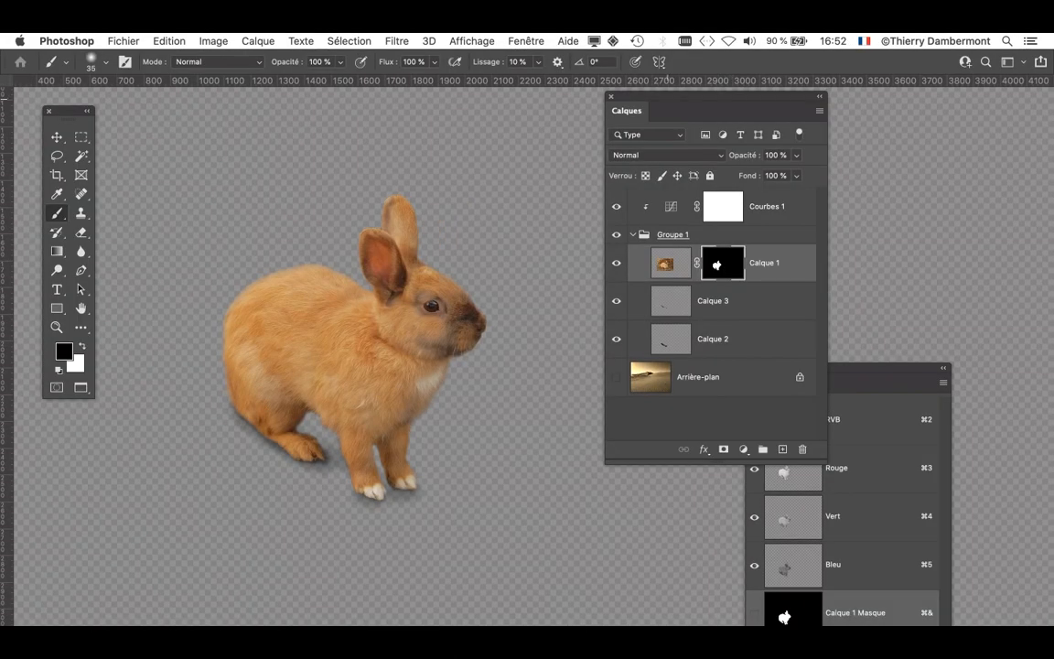
{"action": "left_click_drag", "start_coordinate": [667, 97], "coordinate": [790, 97]}
{"action": "scroll", "coordinate": [434, 314], "scroll_direction": "up", "scroll_amount": 5}
{"action": "left_click_drag", "start_coordinate": [339, 286], "coordinate": [602, 288]}
{"action": "scroll", "coordinate": [256, 215], "scroll_direction": "up", "scroll_amount": 5}
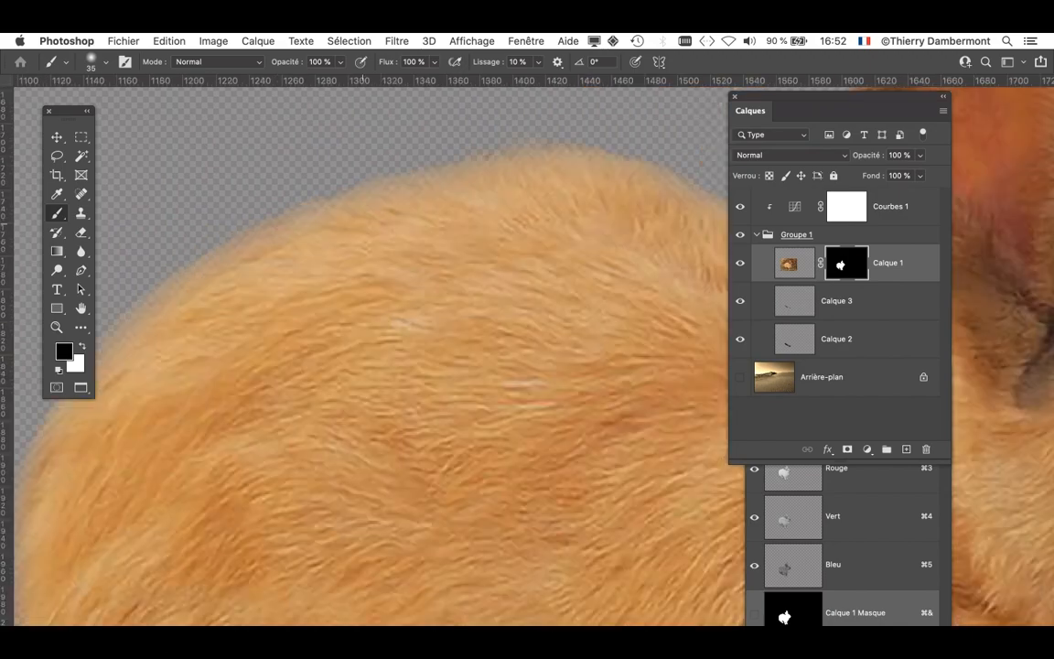
- Examine the cut-out's edge around the rabbit's back, hindquarters, hind foot and belly
{"action": "left_click_drag", "start_coordinate": [345, 271], "coordinate": [543, 223]}
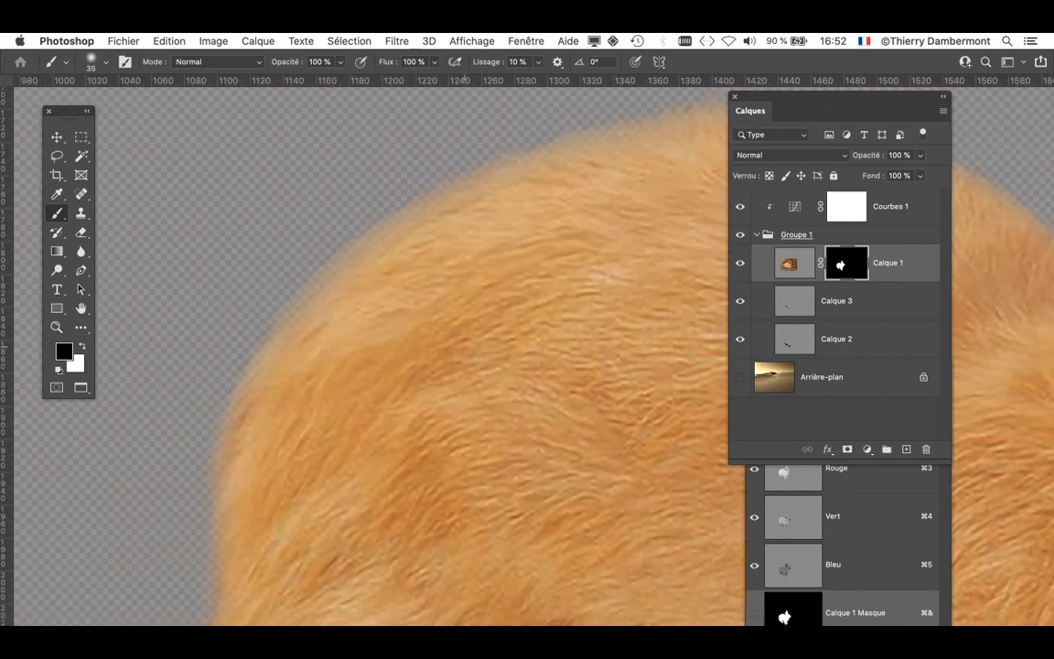
{"action": "left_click_drag", "start_coordinate": [465, 346], "coordinate": [163, 556]}
{"action": "left_click_drag", "start_coordinate": [178, 595], "coordinate": [498, 128]}
{"action": "left_click_drag", "start_coordinate": [364, 403], "coordinate": [352, 251]}
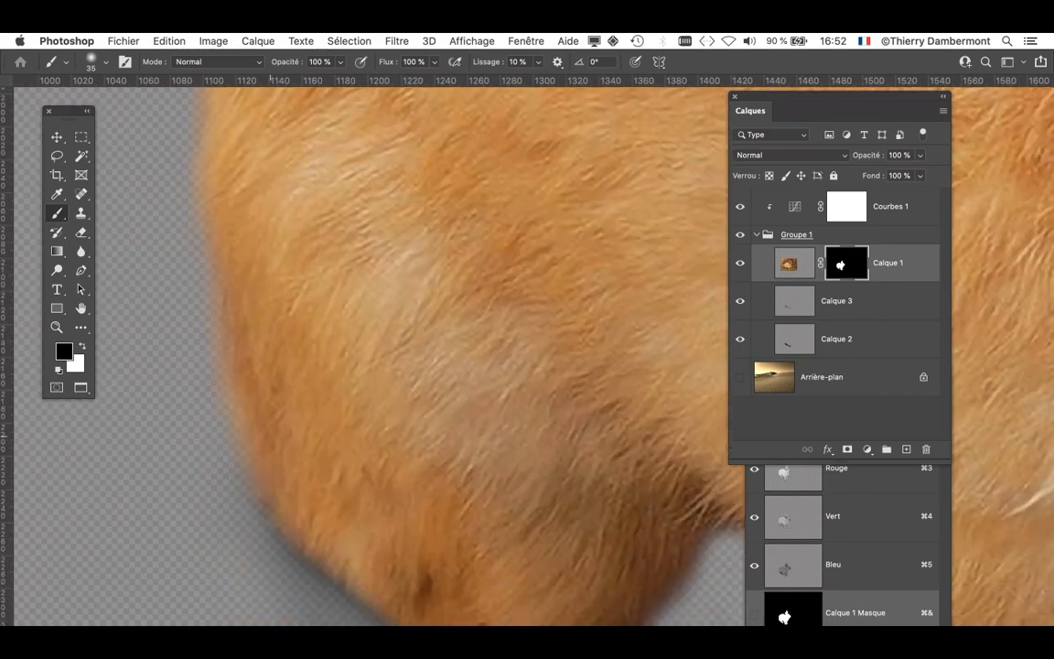
{"action": "left_click_drag", "start_coordinate": [458, 513], "coordinate": [276, 350]}
{"action": "left_click_drag", "start_coordinate": [405, 508], "coordinate": [308, 464]}
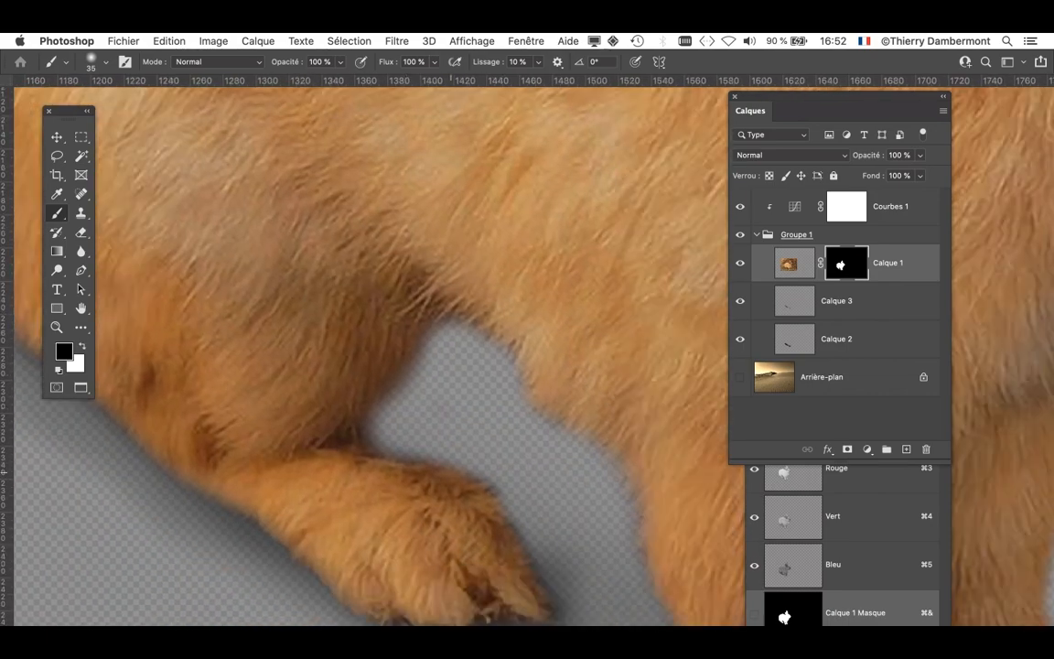
{"action": "scroll", "coordinate": [458, 481], "scroll_direction": "down", "scroll_amount": 5}
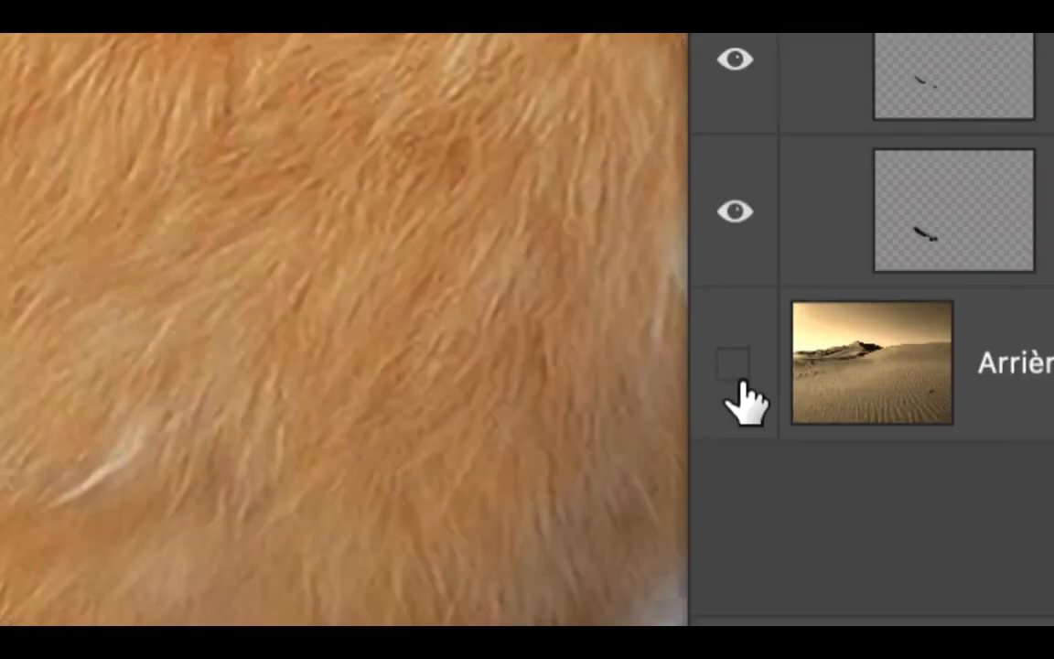
- Show the Arrière-plan layer again, hide the whole interface, and examine the rabbit's edges and ears against the sand
{"action": "left_click", "coordinate": [740, 377]}
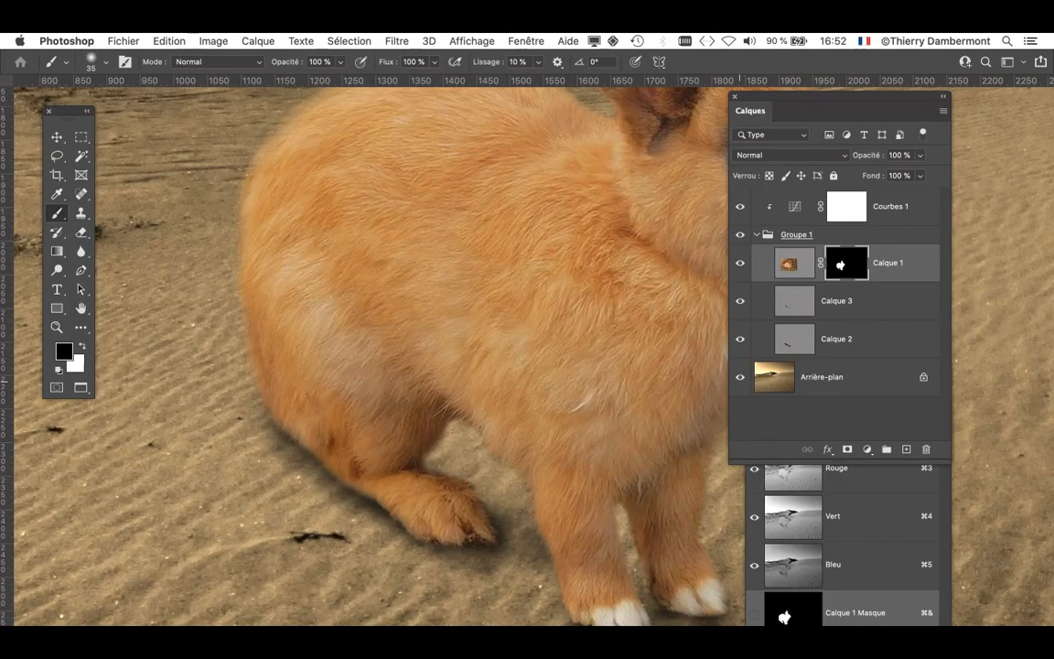
{"action": "key", "text": "Tab"}
{"action": "left_click_drag", "start_coordinate": [621, 460], "coordinate": [503, 507]}
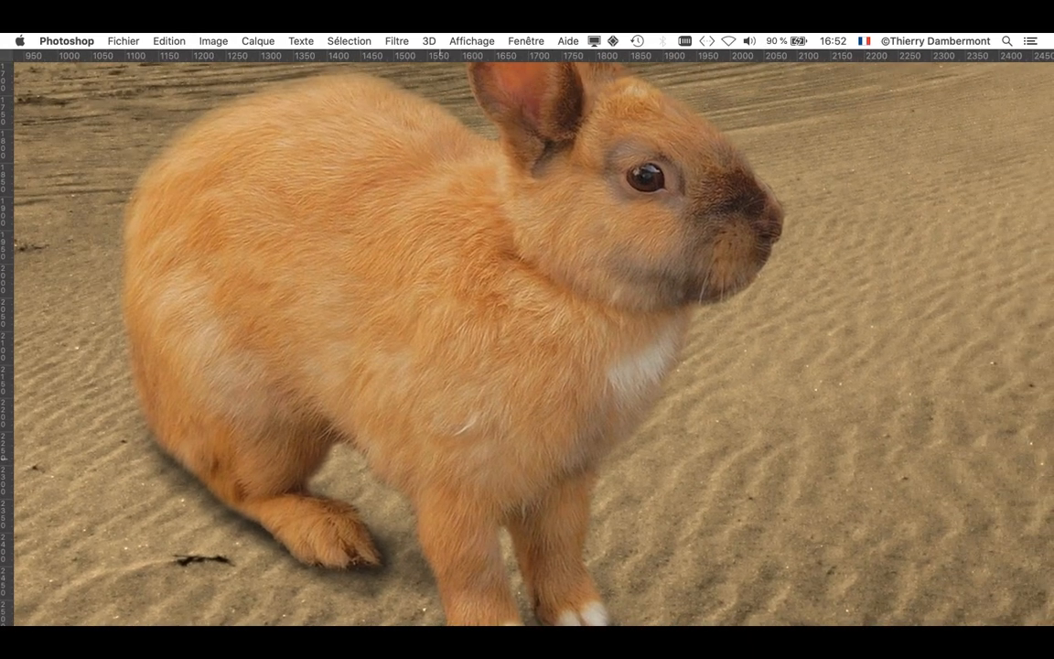
{"action": "scroll", "coordinate": [441, 461], "scroll_direction": "down", "scroll_amount": 3}
{"action": "scroll", "coordinate": [441, 460], "scroll_direction": "down", "scroll_amount": 2}
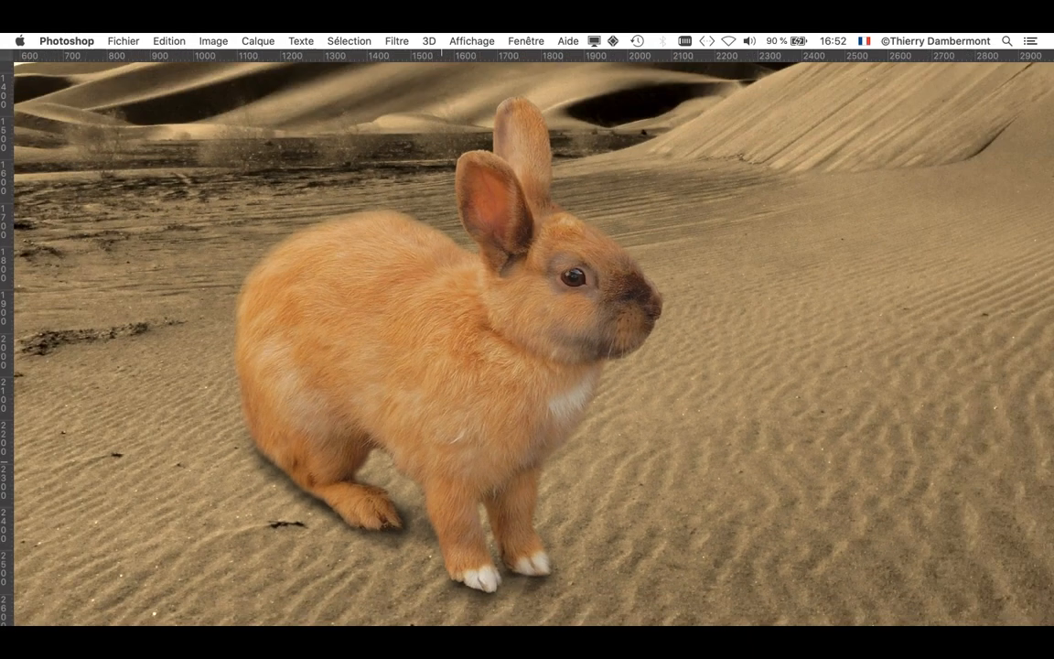
{"action": "scroll", "coordinate": [350, 214], "scroll_direction": "up", "scroll_amount": 3}
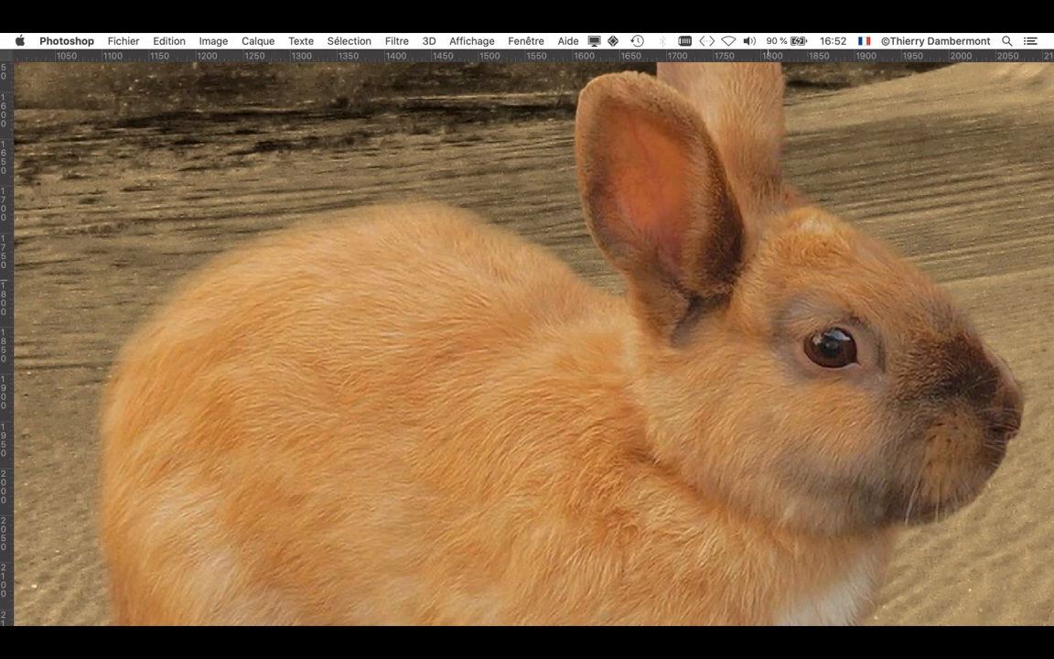
{"action": "scroll", "coordinate": [767, 292], "scroll_direction": "down", "scroll_amount": 5}
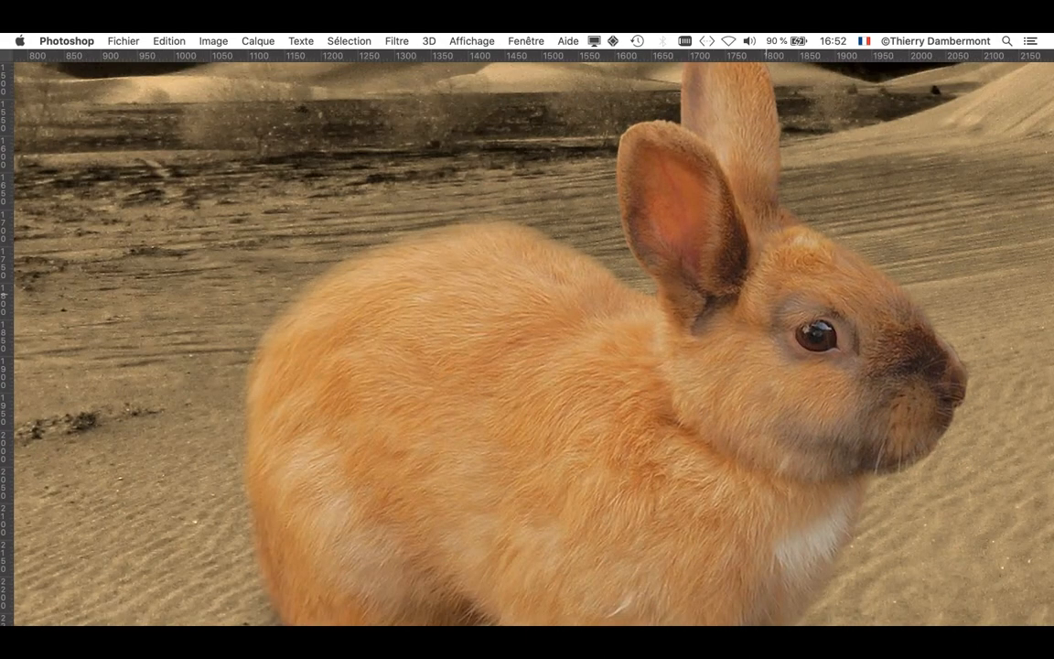
{"action": "left_click_drag", "start_coordinate": [668, 361], "coordinate": [471, 296]}
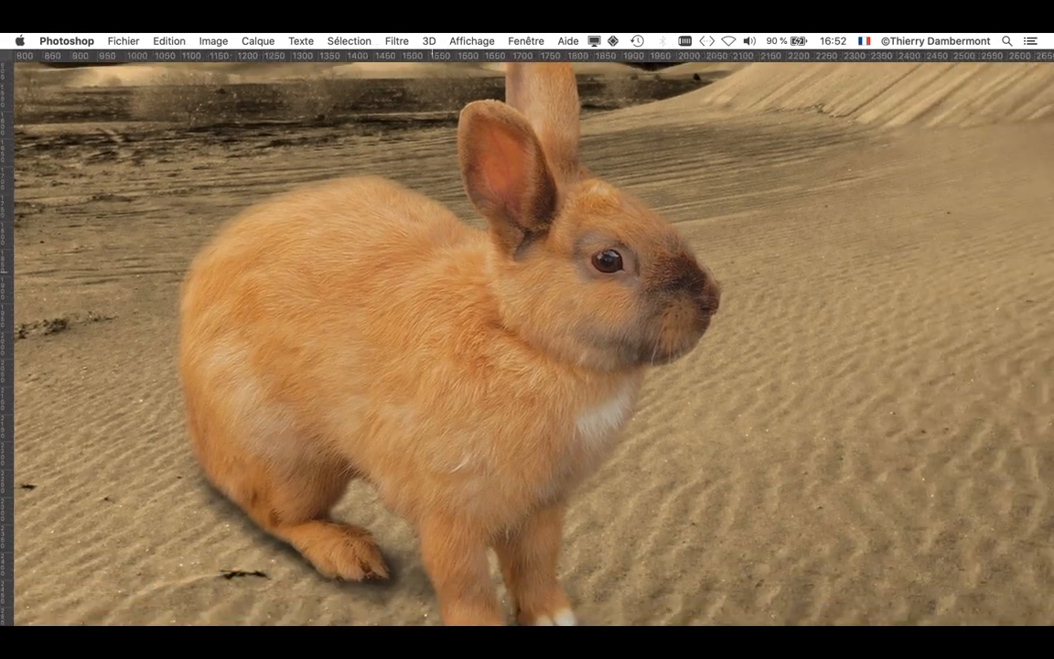
{"action": "scroll", "coordinate": [488, 349], "scroll_direction": "down", "scroll_amount": 3}
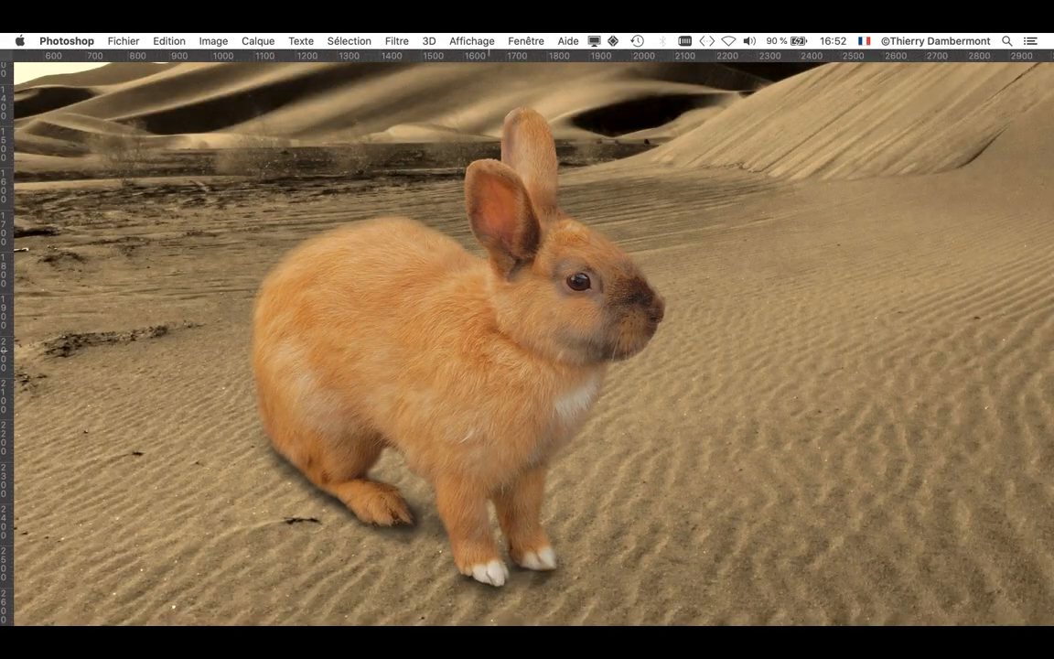
{"action": "scroll", "coordinate": [476, 275], "scroll_direction": "down", "scroll_amount": 1}
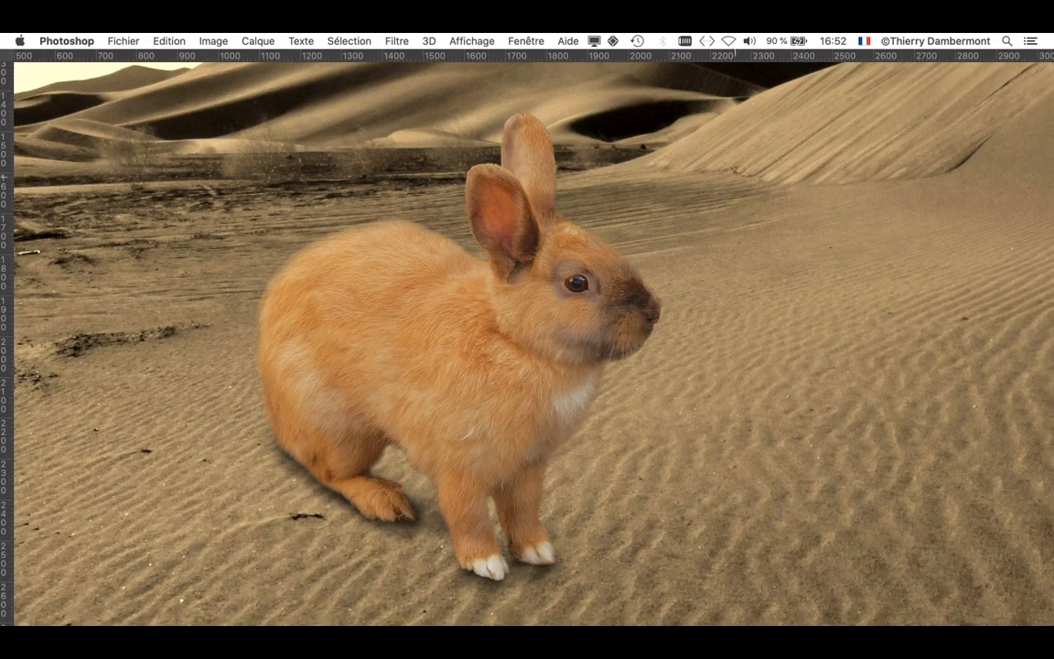
- Bring the layer list back and toggle the Calque 2 and Calque 3 shadows to compare their effect
{"action": "left_click", "coordinate": [527, 42]}
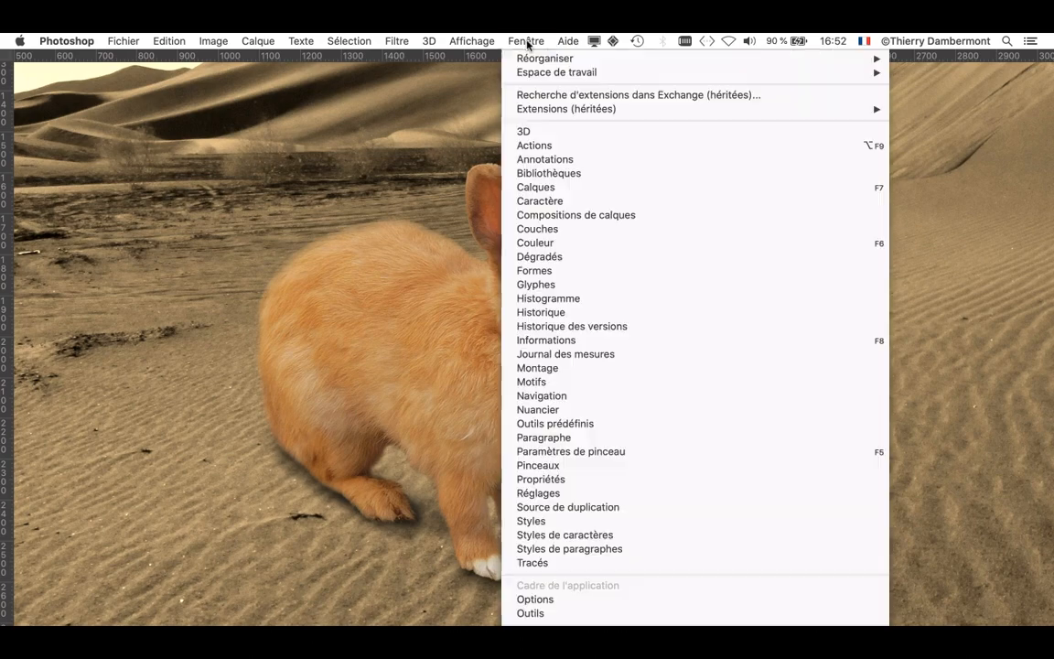
{"action": "left_click", "coordinate": [590, 190]}
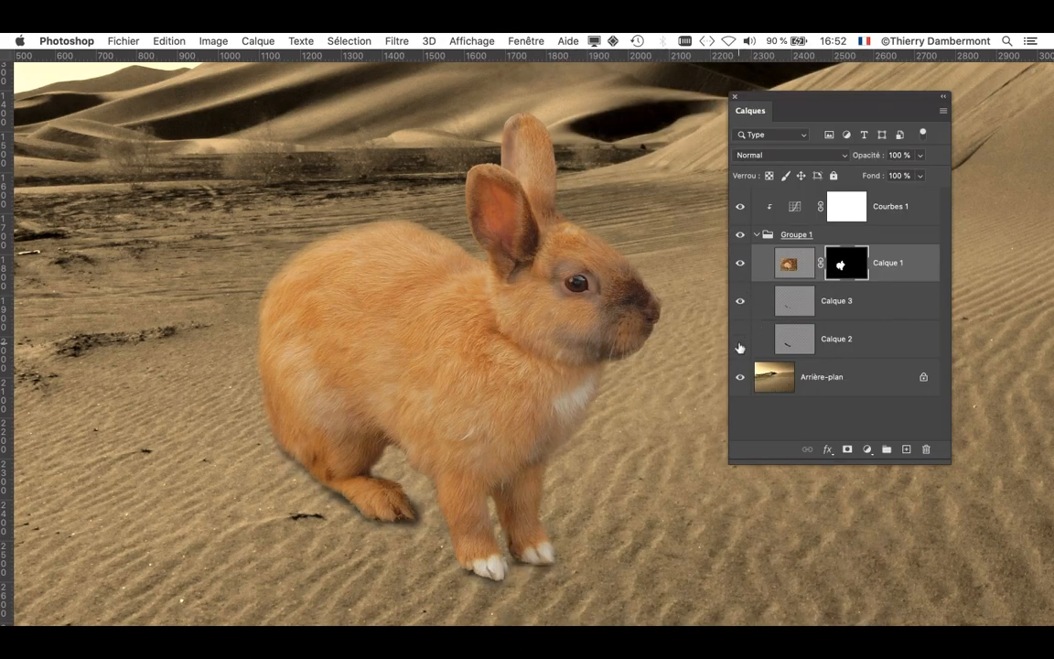
{"action": "left_click", "coordinate": [739, 331]}
{"action": "left_click", "coordinate": [739, 310]}
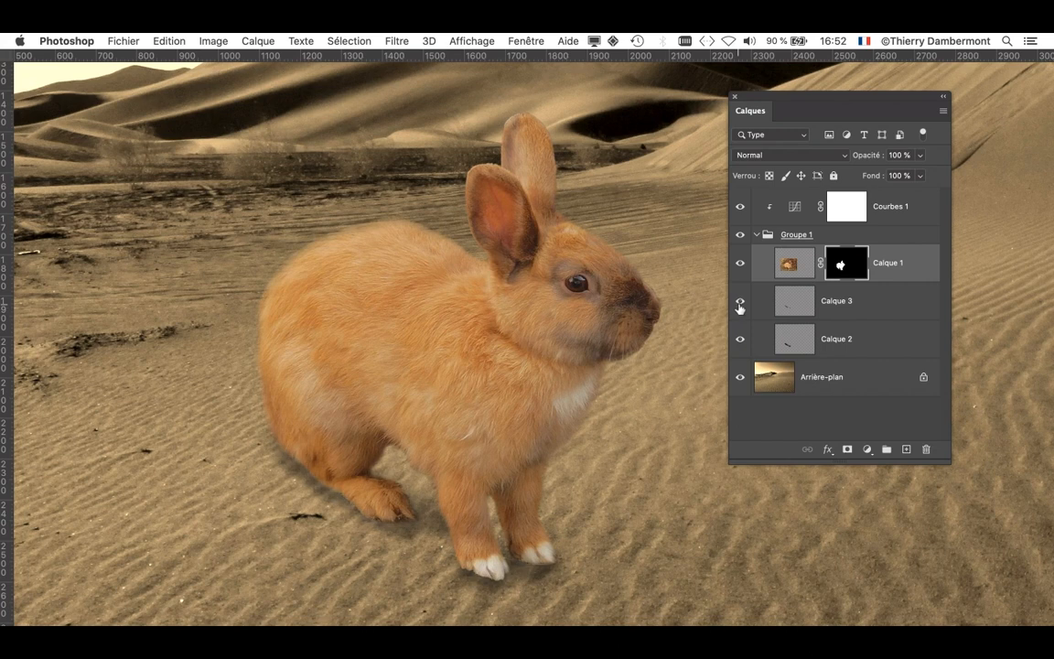
{"action": "left_click", "coordinate": [740, 303]}
- Set the opacity of the Calque 2 shadow to 37% and that of the Calque 3 shadow to 20%
{"action": "left_click", "coordinate": [805, 339]}
{"action": "left_click", "coordinate": [921, 155]}
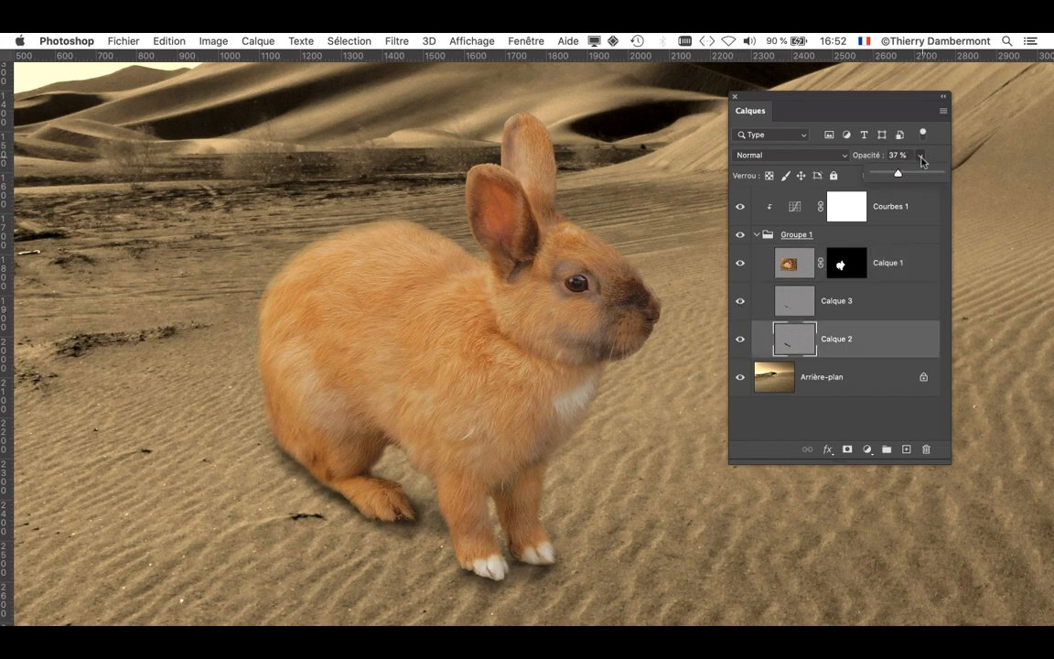
{"action": "left_click_drag", "start_coordinate": [888, 175], "coordinate": [897, 174]}
{"action": "left_click", "coordinate": [835, 300]}
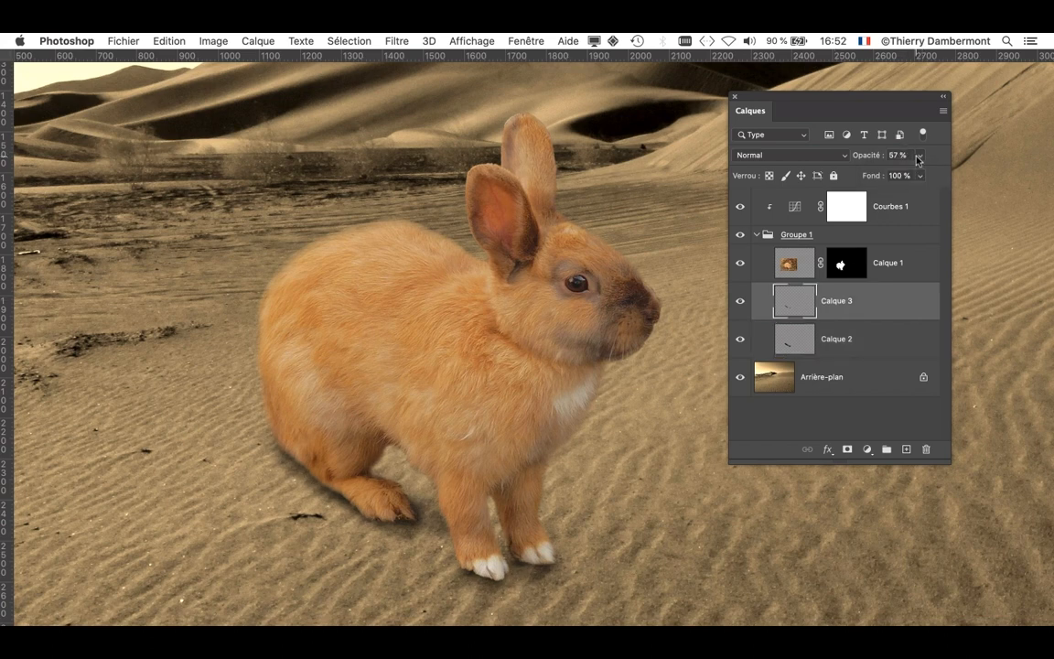
{"action": "left_click", "coordinate": [922, 155]}
{"action": "left_click_drag", "start_coordinate": [899, 176], "coordinate": [887, 174]}
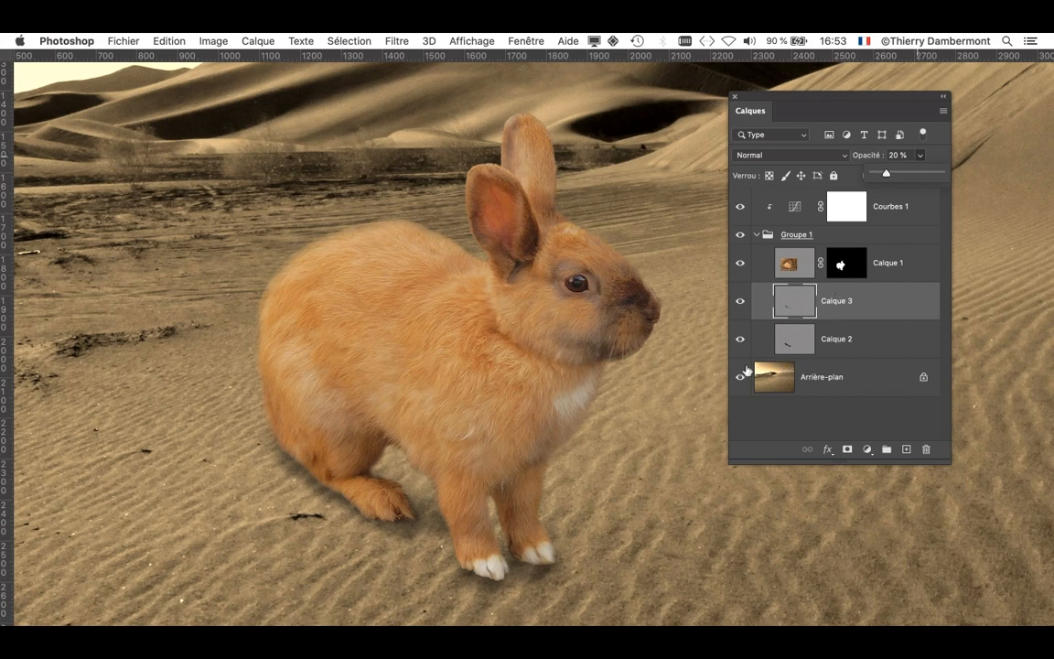
- Select Calque 3 and Calque 2 together, bring back the tools, and shift both shadows slightly closer beneath the rabbit
{"action": "left_click", "coordinate": [855, 338], "text": "shift"}
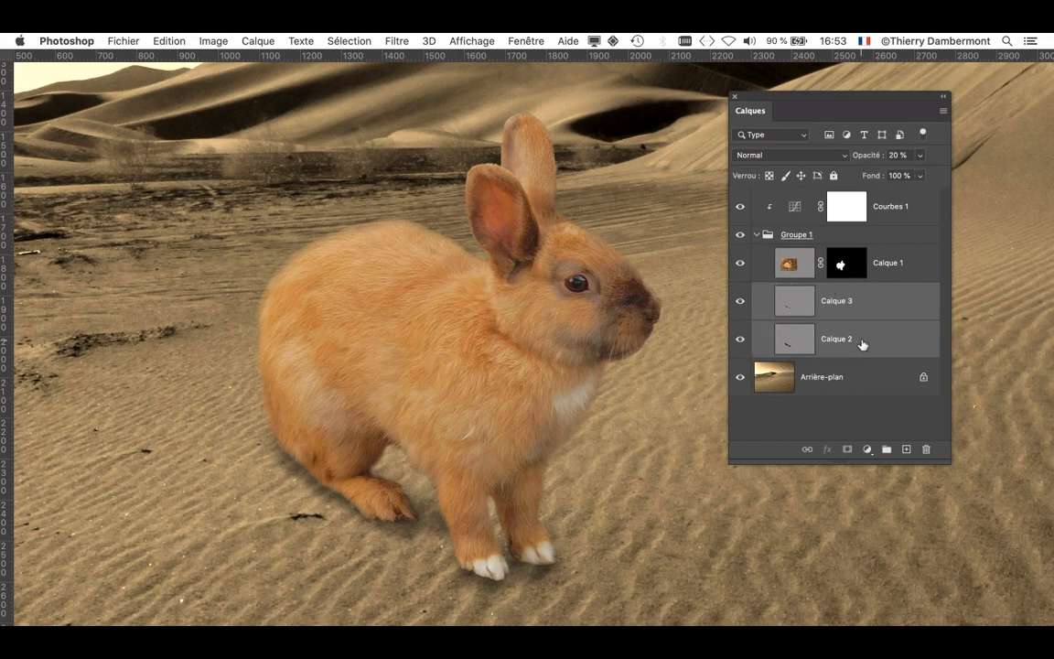
{"action": "left_click", "coordinate": [519, 40]}
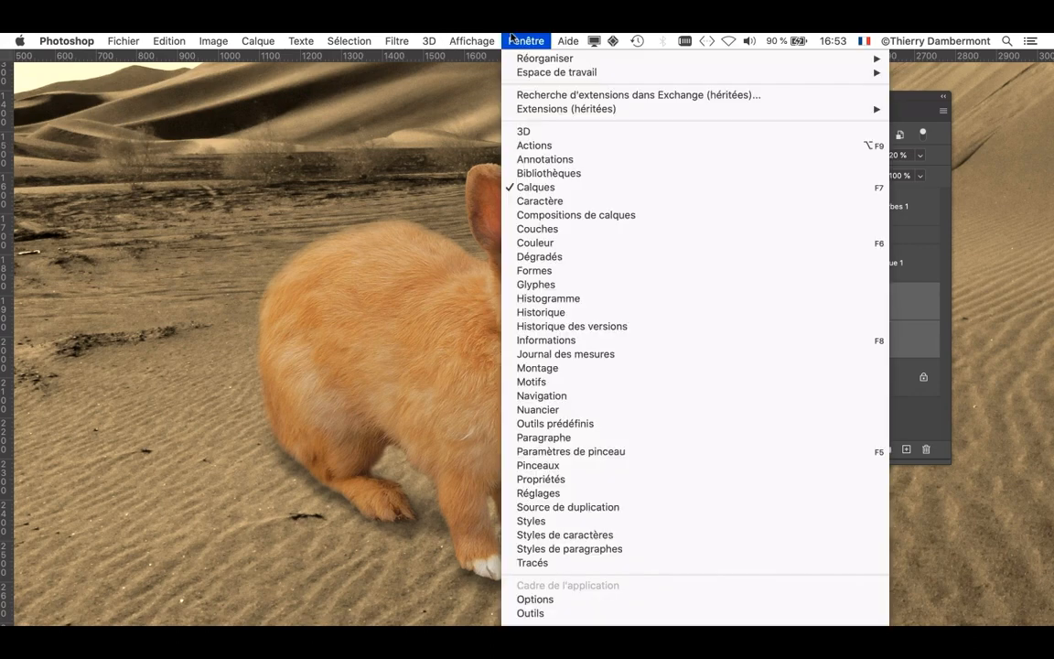
{"action": "left_click", "coordinate": [579, 618]}
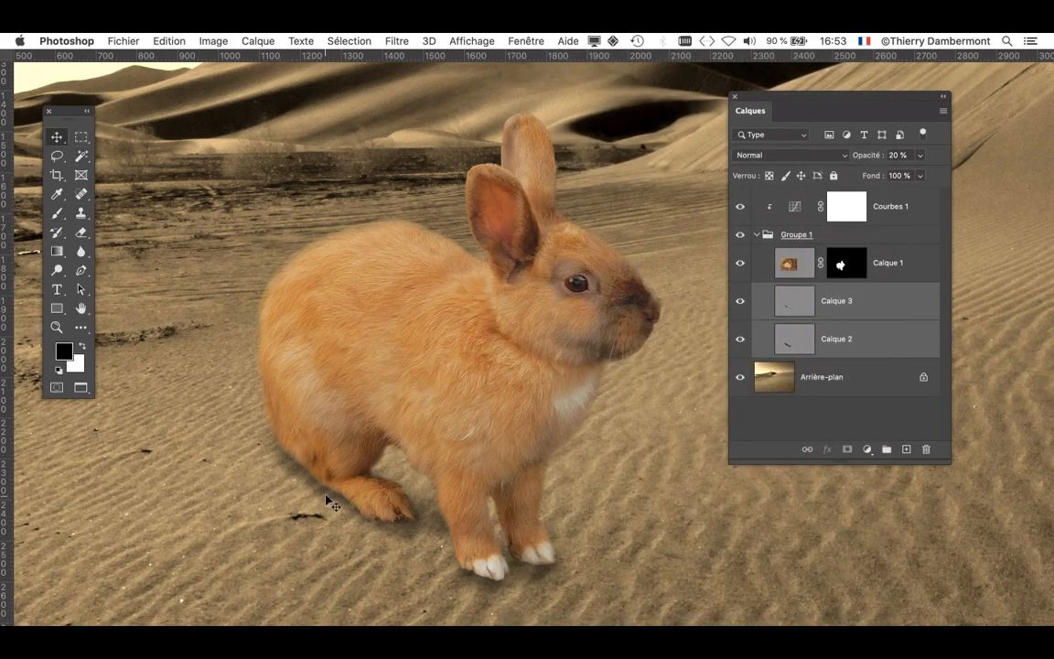
{"action": "left_click_drag", "start_coordinate": [325, 489], "coordinate": [336, 495]}
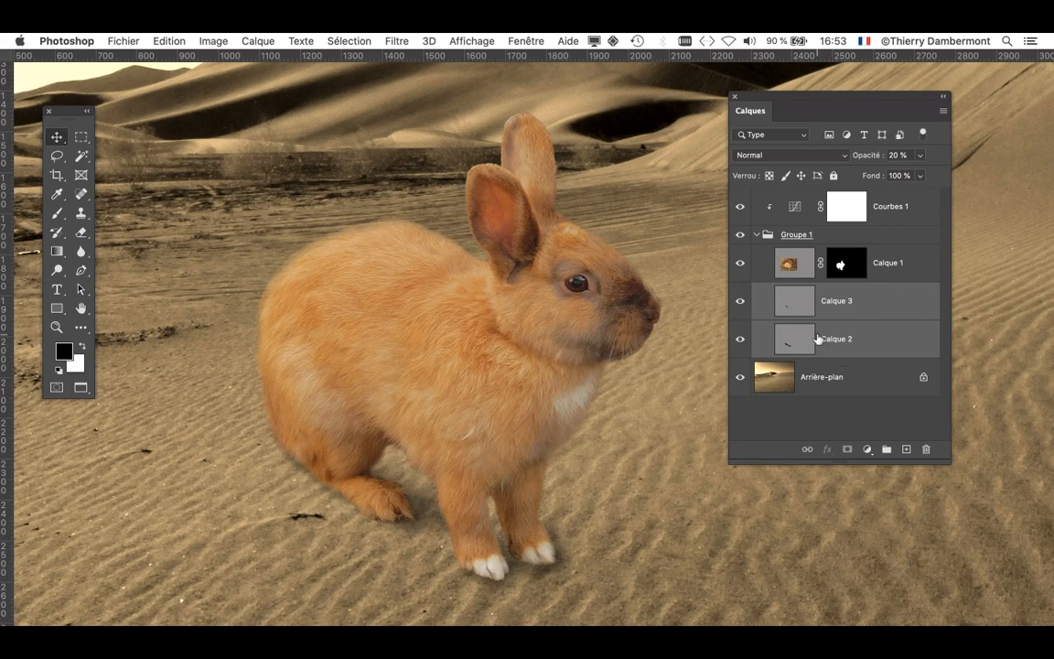
- Check the two shadow layers by toggling their visibility, then select Calque 2 and activate the Eraser tool
{"action": "left_click", "coordinate": [774, 315]}
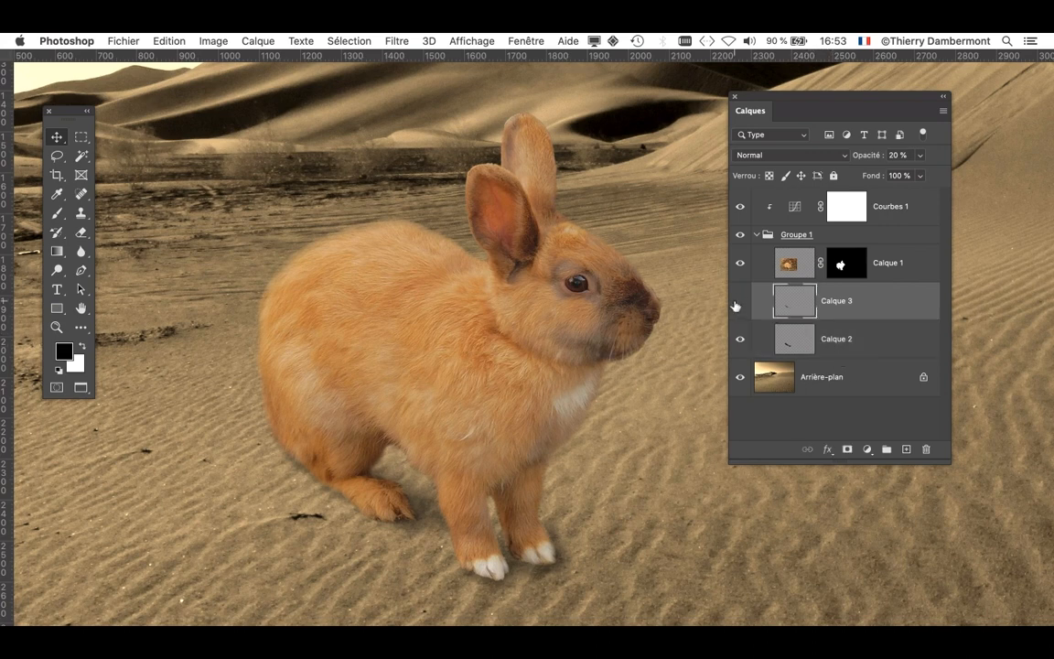
{"action": "left_click", "coordinate": [740, 340]}
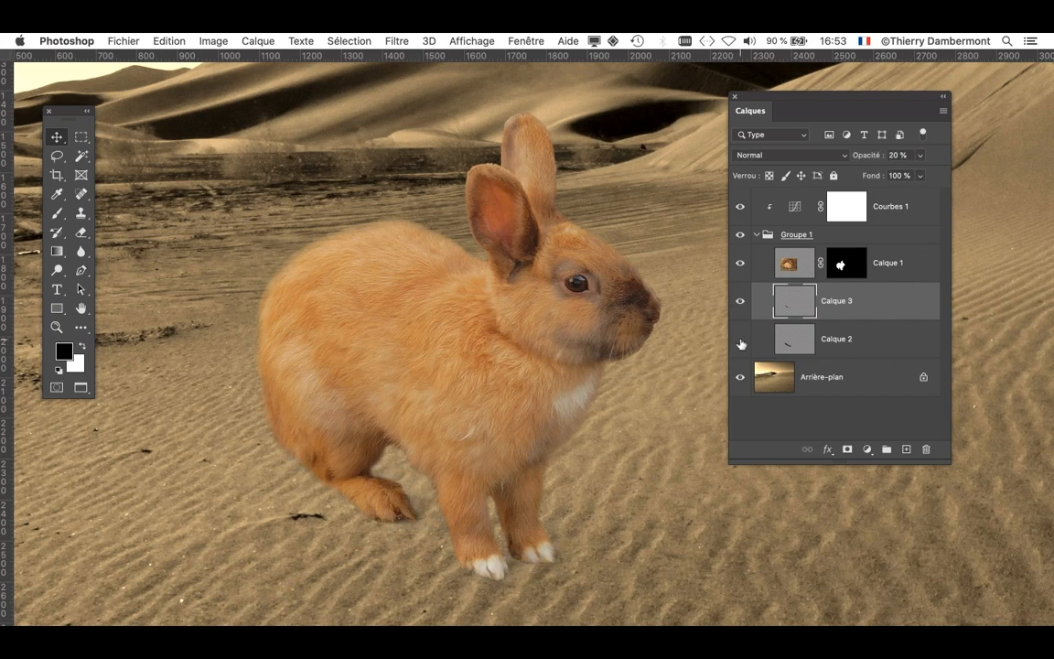
{"action": "left_click", "coordinate": [740, 340]}
{"action": "left_click", "coordinate": [793, 339]}
{"action": "left_click", "coordinate": [81, 232]}
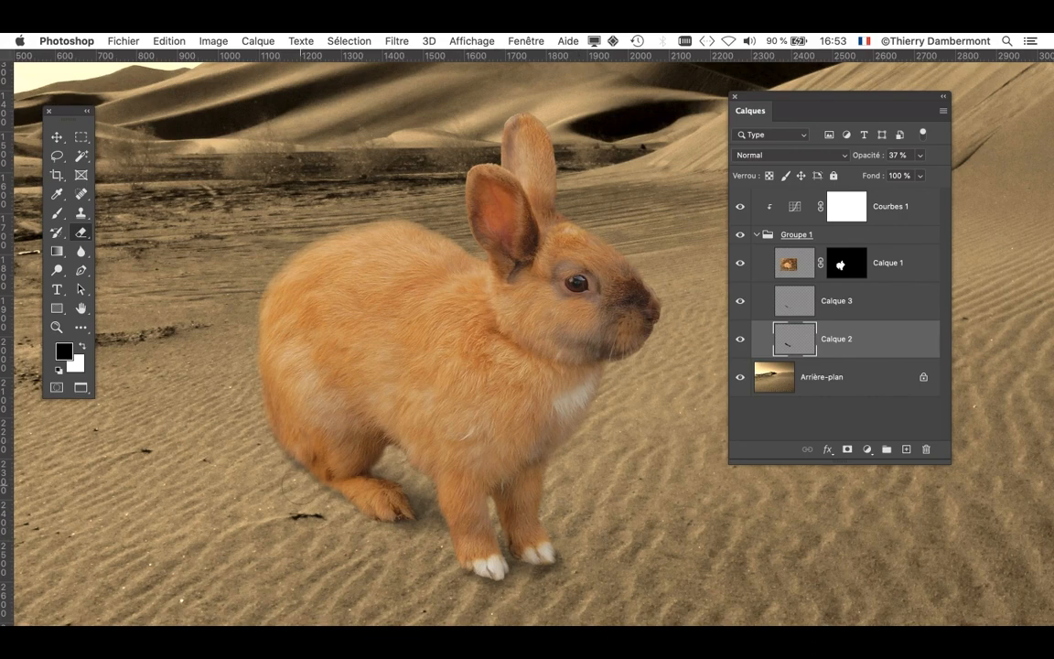
- Examine the rabbit's softened shadows close up and within the whole desert composite
{"action": "scroll", "coordinate": [277, 448], "scroll_direction": "down", "scroll_amount": 5}
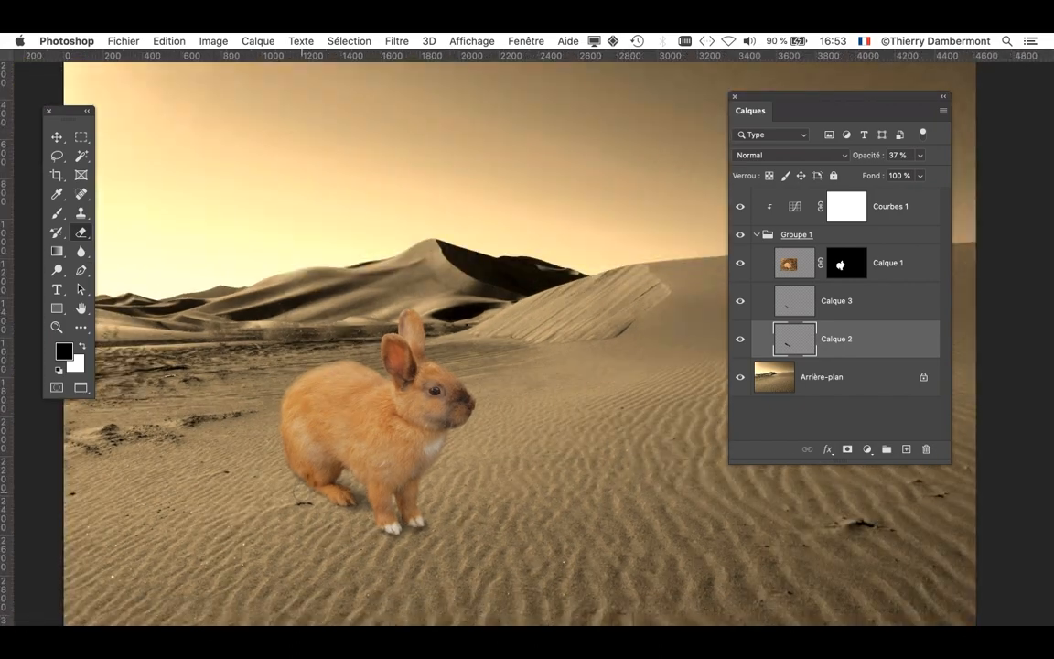
{"action": "scroll", "coordinate": [260, 449], "scroll_direction": "up", "scroll_amount": 4}
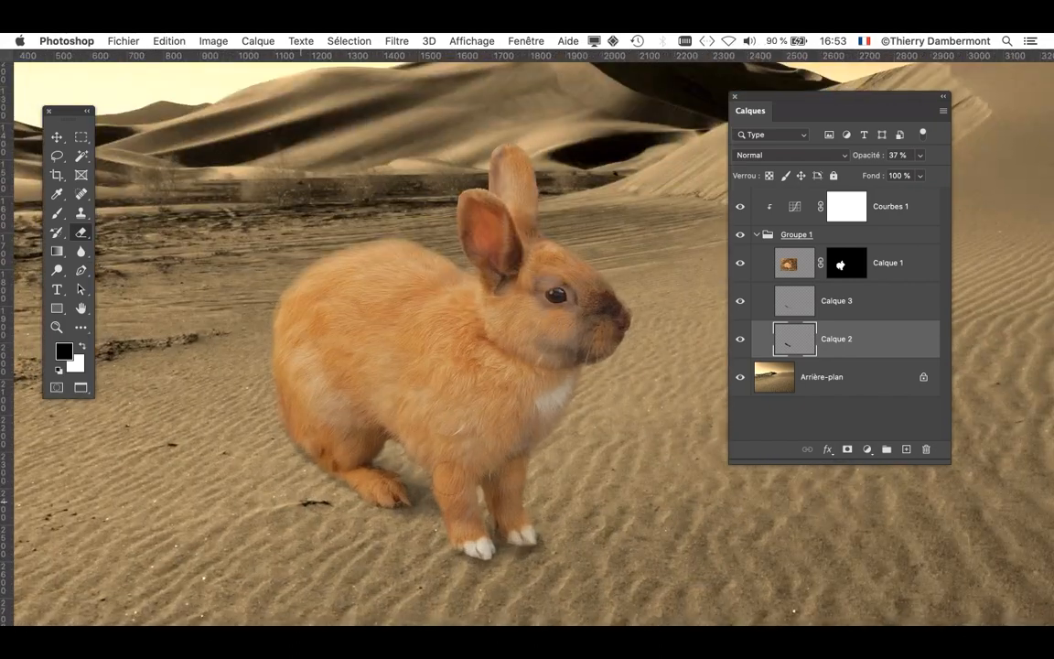
{"action": "left_click_drag", "start_coordinate": [487, 421], "coordinate": [426, 461]}
{"action": "scroll", "coordinate": [430, 480], "scroll_direction": "up", "scroll_amount": 1}
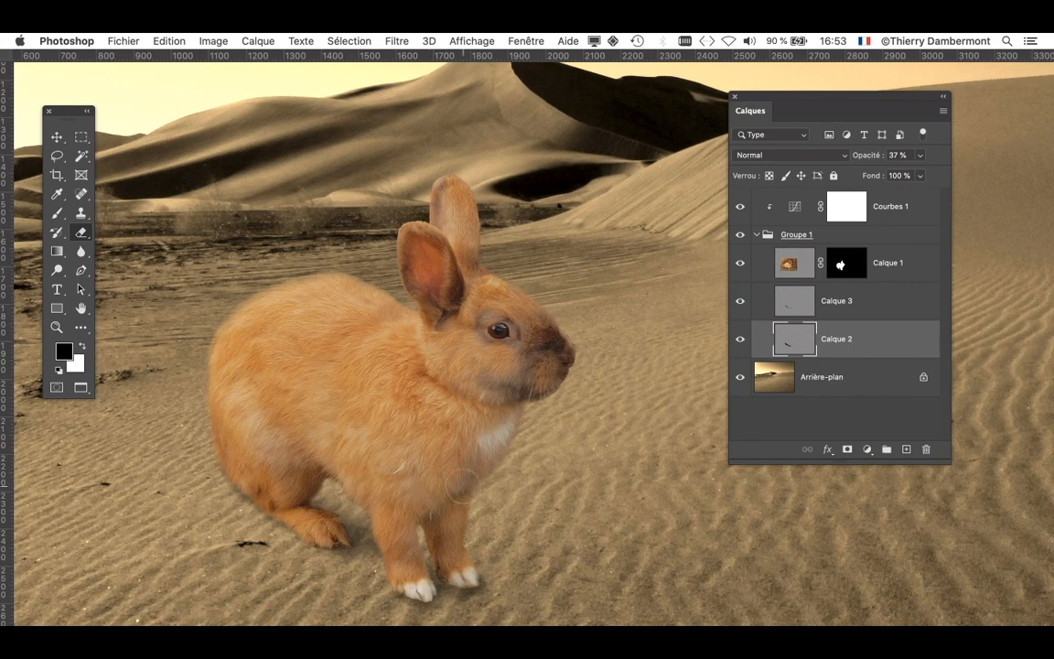
{"action": "scroll", "coordinate": [462, 492], "scroll_direction": "down", "scroll_amount": 6}
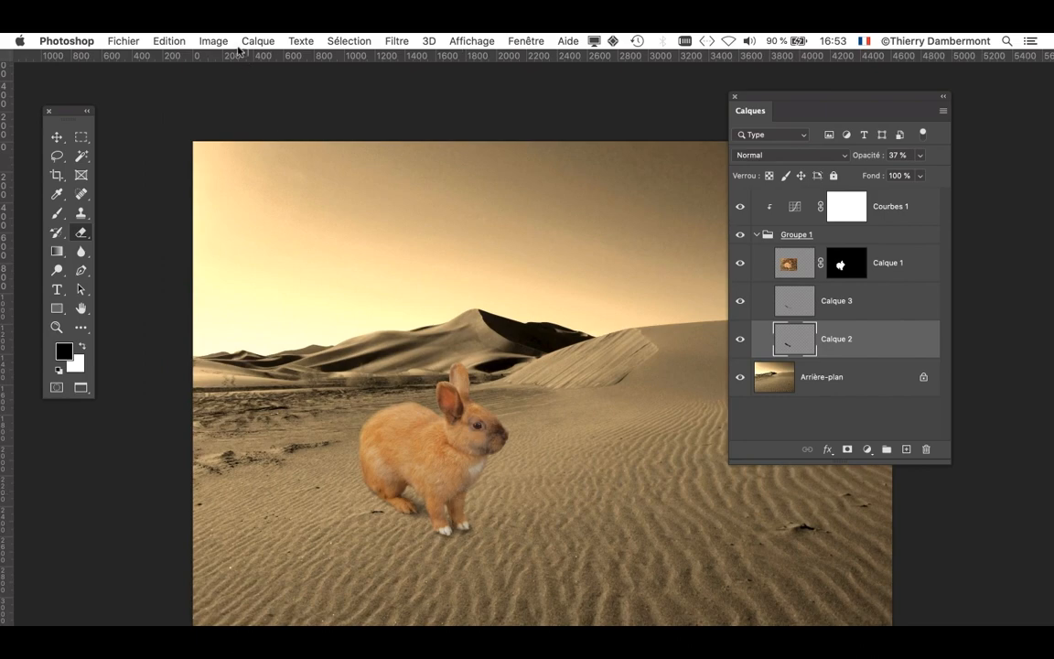
- Save a version of the layered document on the computer in Photoshop format in the doc mercredi apres-midi folder
{"action": "left_click", "coordinate": [123, 41]}
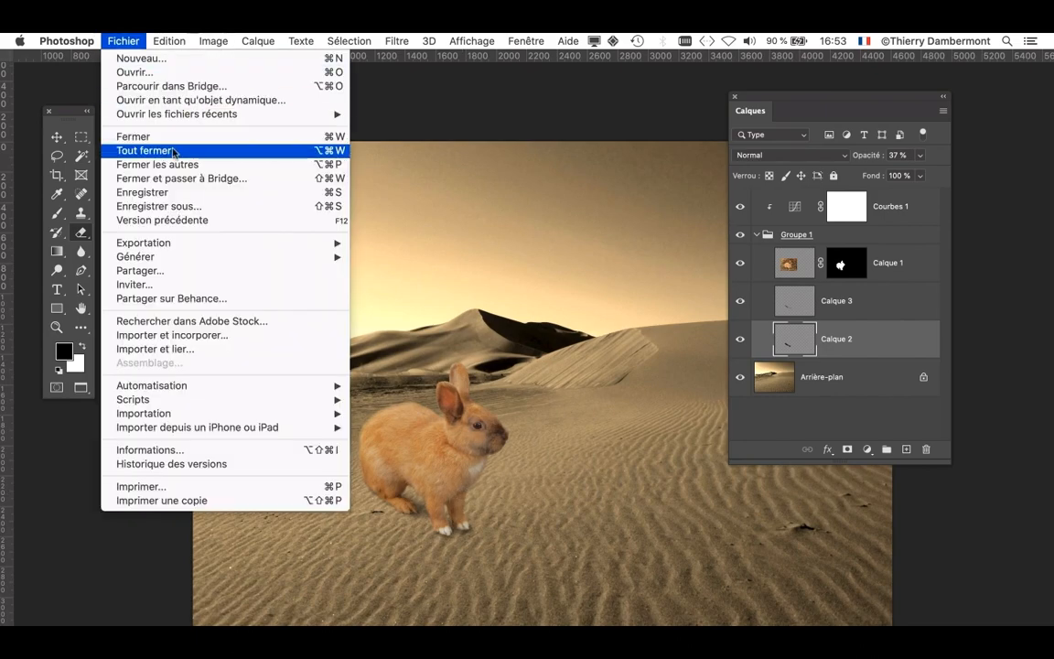
{"action": "left_click", "coordinate": [183, 205]}
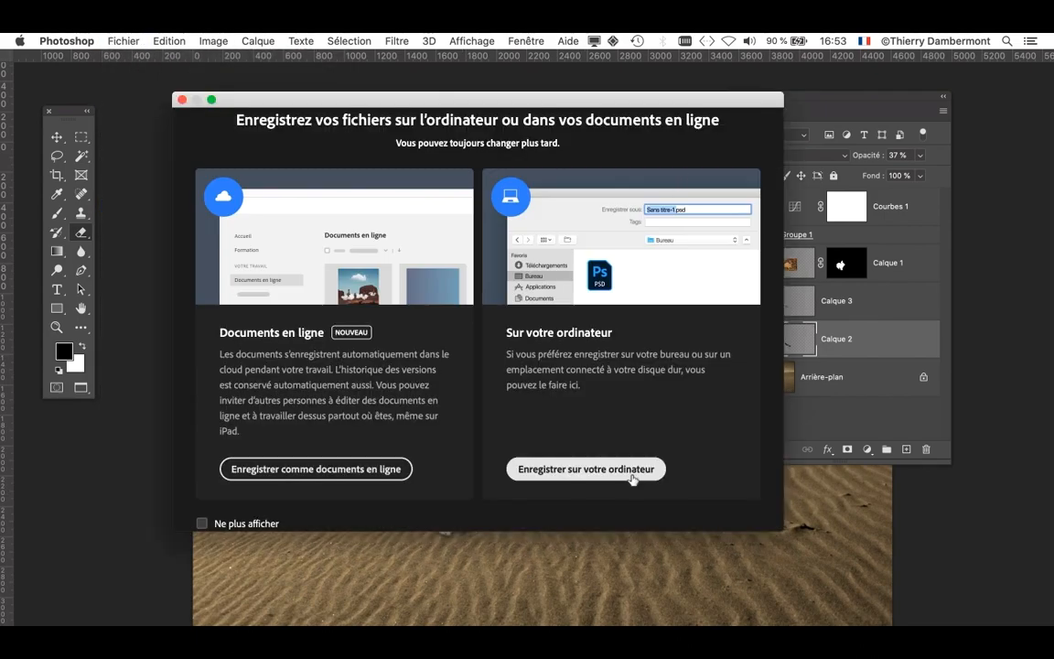
{"action": "left_click", "coordinate": [631, 469]}
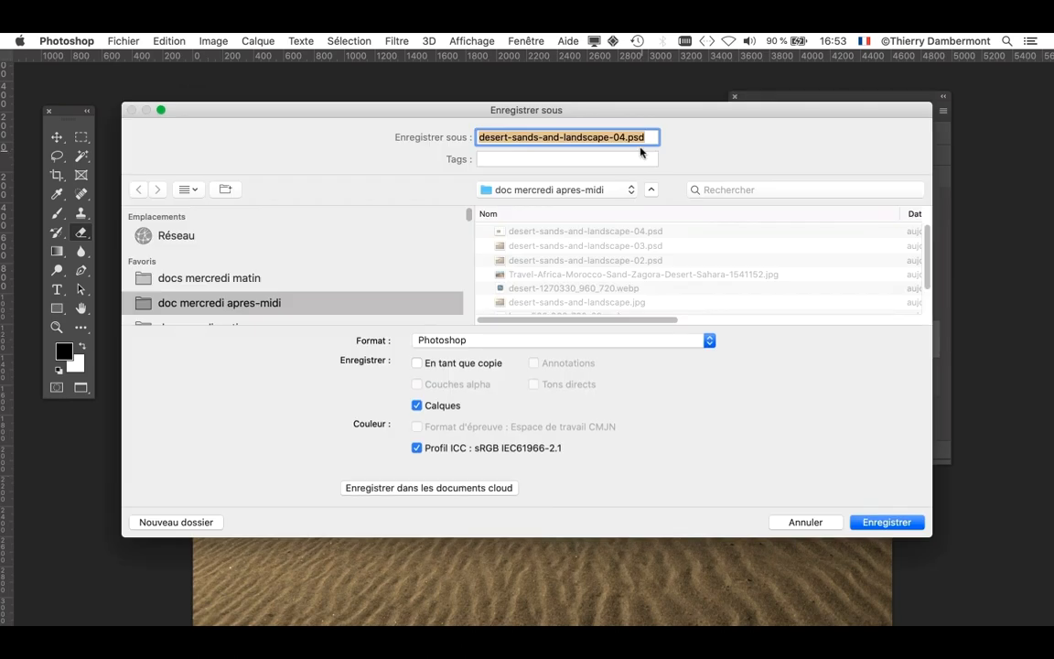
{"action": "left_click", "coordinate": [624, 137]}
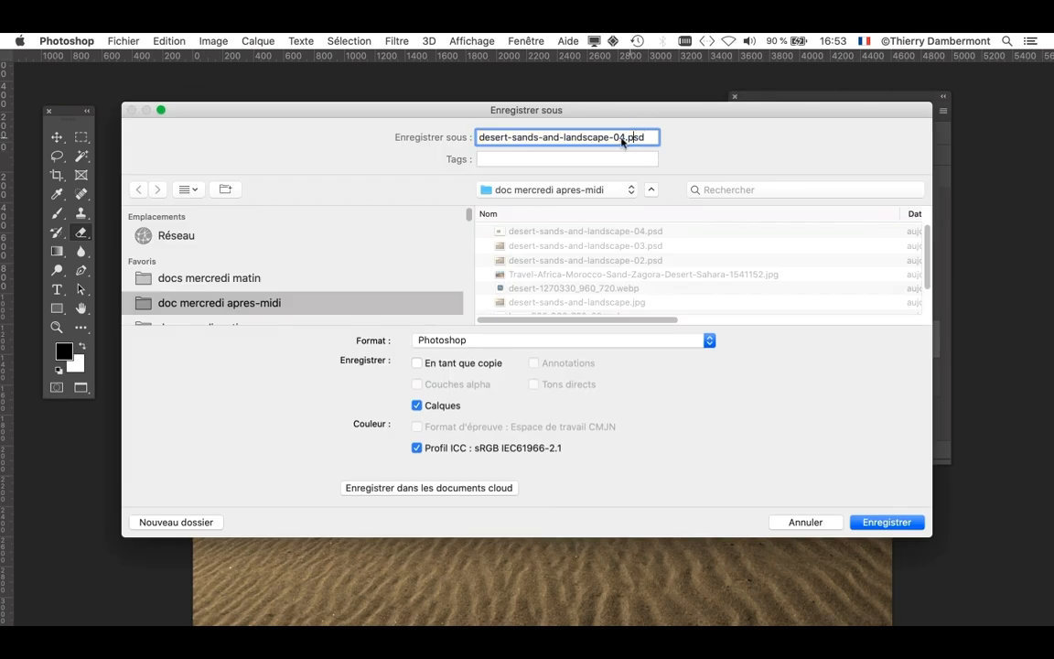
{"action": "key", "text": "Return"}
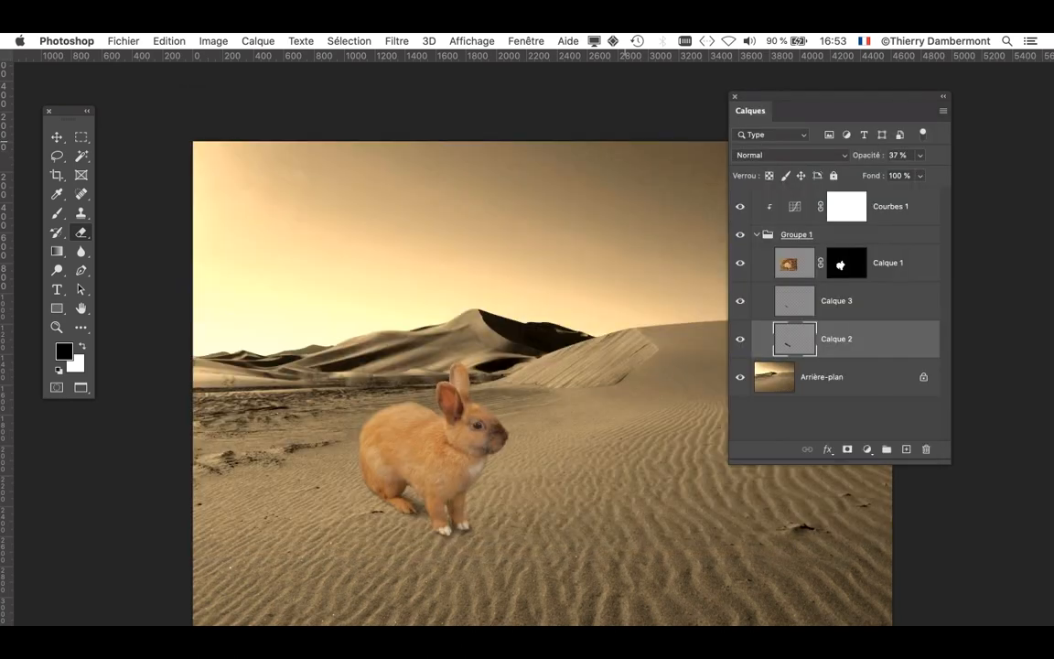